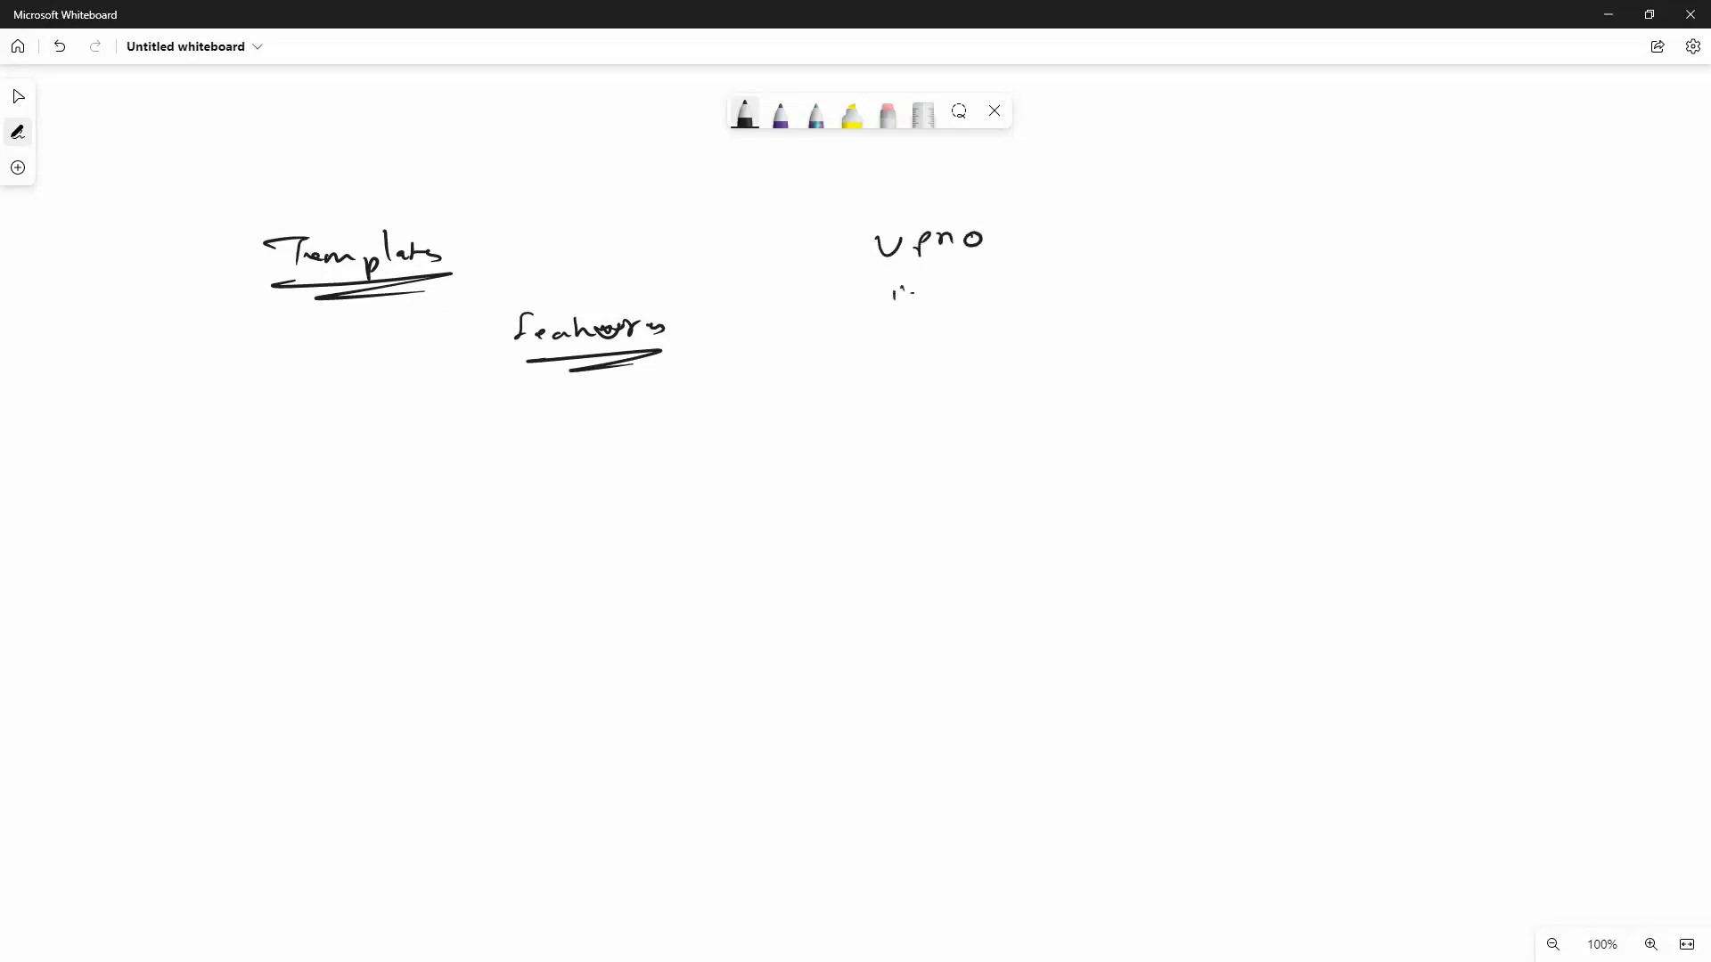
Write the ge0/0 interface and the tunnel encapsulation ipsec line under vpn 0.
mouse_move(911, 298)
left_mouse_down()
mouse_move(938, 282)
mouse_move(985, 294)
left_mouse_up()
mouse_move(983, 295)
left_mouse_down()
mouse_move(1046, 305)
mouse_move(1069, 285)
mouse_move(1073, 303)
left_mouse_up()
left_click_drag(1094, 285, 1091, 287)
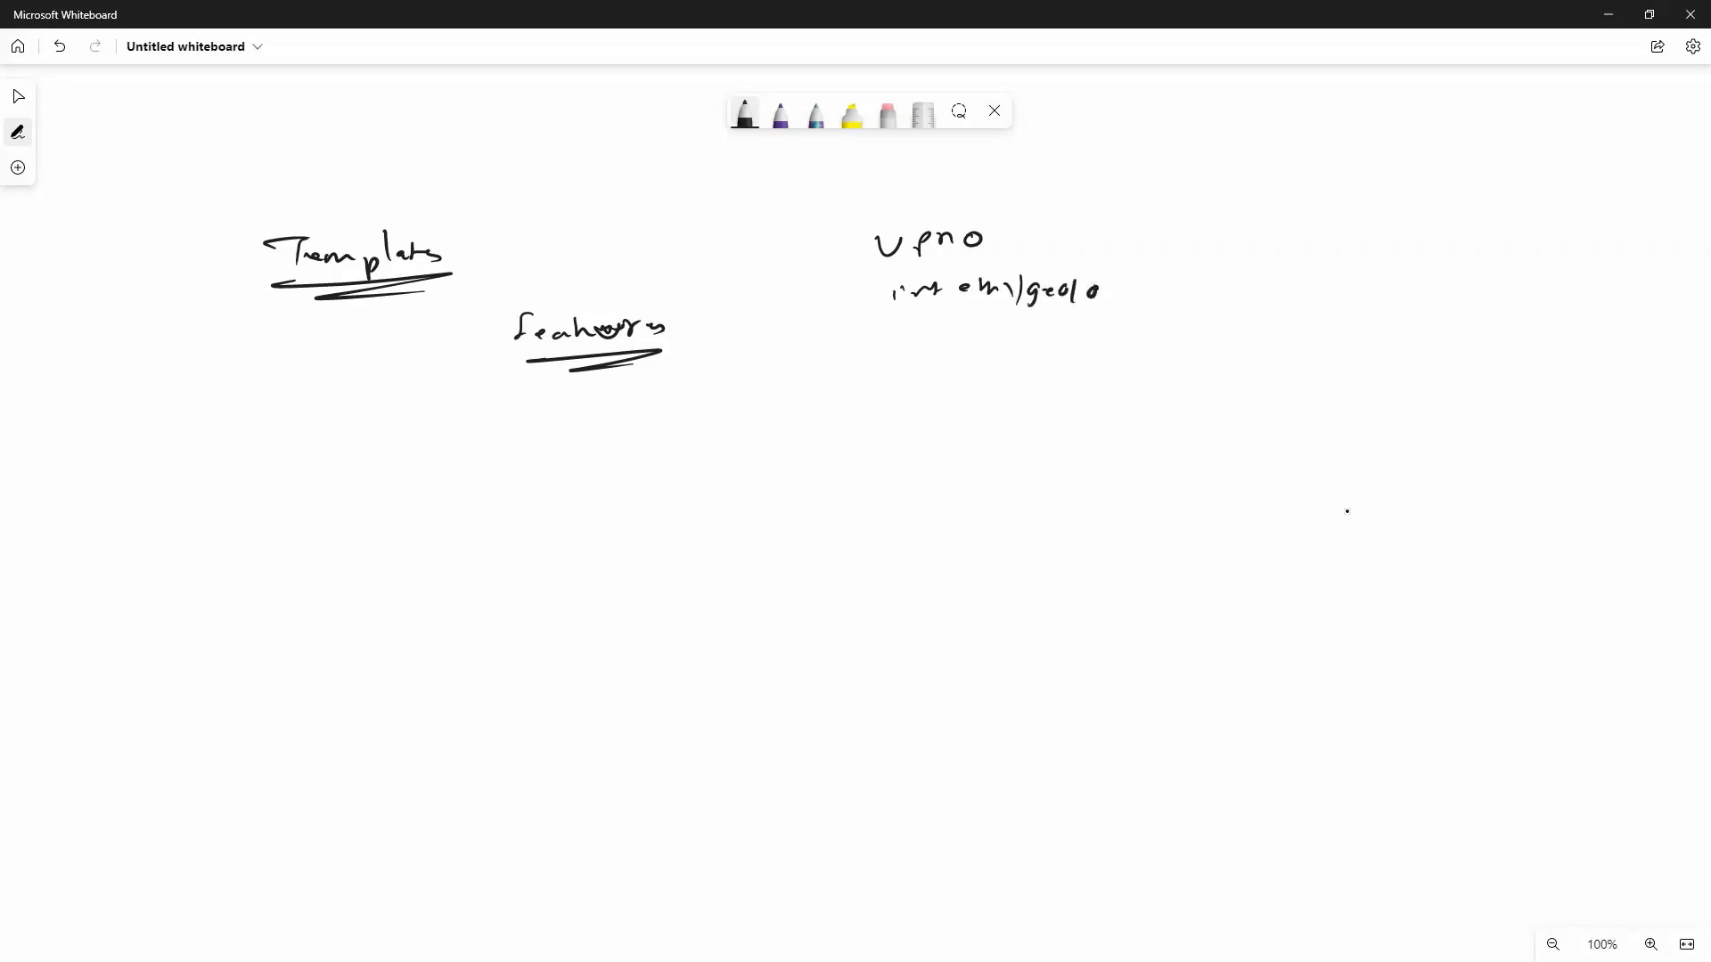
mouse_move(902, 335)
left_mouse_down()
mouse_move(912, 355)
mouse_move(962, 349)
left_mouse_up()
left_click_drag(972, 357, 1096, 351)
mouse_move(1091, 340)
left_mouse_down()
mouse_move(1098, 360)
mouse_move(1164, 355)
left_mouse_up()
mouse_move(1180, 336)
left_mouse_down()
mouse_move(1175, 356)
mouse_move(1199, 348)
left_mouse_up()
mouse_move(1203, 365)
left_mouse_down()
mouse_move(1217, 338)
mouse_move(1251, 346)
left_mouse_up()
left_click_drag(1255, 337, 1289, 361)
mouse_move(1287, 336)
left_mouse_down()
mouse_move(1293, 362)
mouse_move(1316, 363)
left_mouse_up()
mouse_move(1321, 345)
left_mouse_down()
mouse_move(1310, 369)
mouse_move(1334, 357)
left_mouse_up()
left_click_drag(1349, 347, 1378, 354)
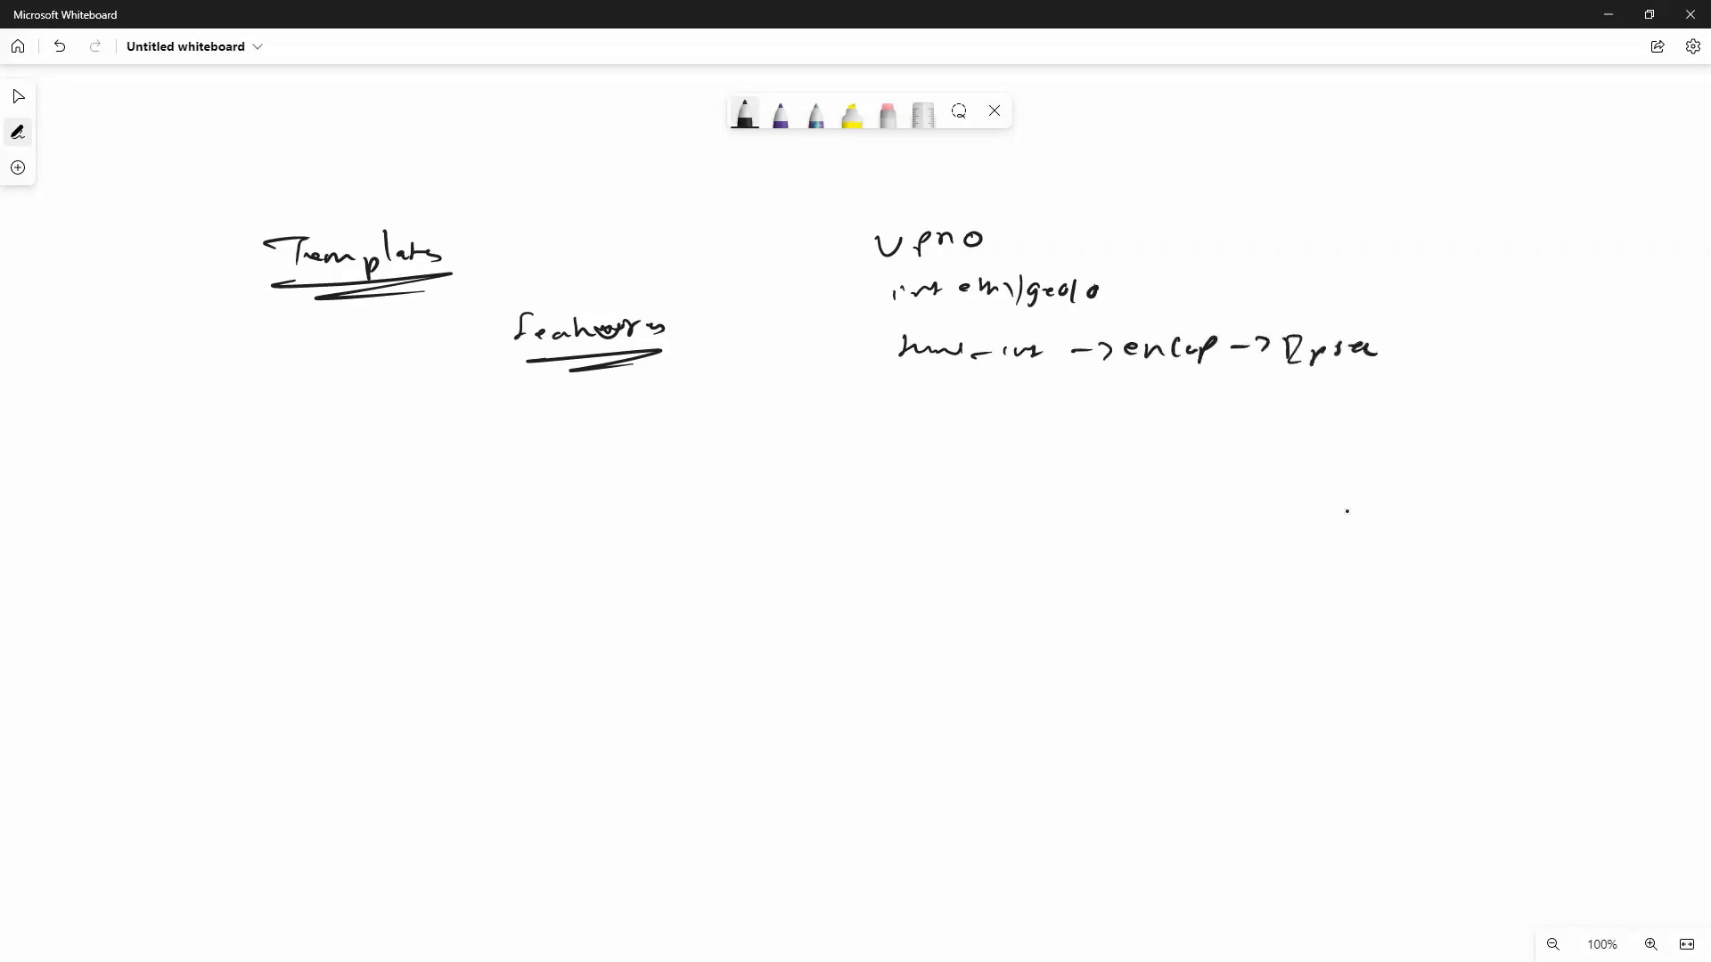
List the allowed services: ssh, netconf and all.
left_click_drag(902, 406, 933, 414)
left_click_drag(947, 392, 961, 423)
left_click_drag(975, 415, 1028, 420)
mouse_move(1032, 416)
left_mouse_down()
mouse_move(1039, 399)
mouse_move(1071, 420)
left_mouse_up()
left_click_drag(1074, 409, 1126, 427)
mouse_move(1146, 430)
left_mouse_down()
mouse_move(1156, 413)
mouse_move(1162, 430)
left_mouse_up()
mouse_move(1109, 482)
left_mouse_down()
mouse_move(1124, 466)
mouse_move(1164, 479)
left_mouse_up()
mouse_move(1185, 459)
left_mouse_down()
mouse_move(1178, 475)
mouse_move(1201, 479)
left_mouse_up()
left_click_drag(1203, 478, 1230, 477)
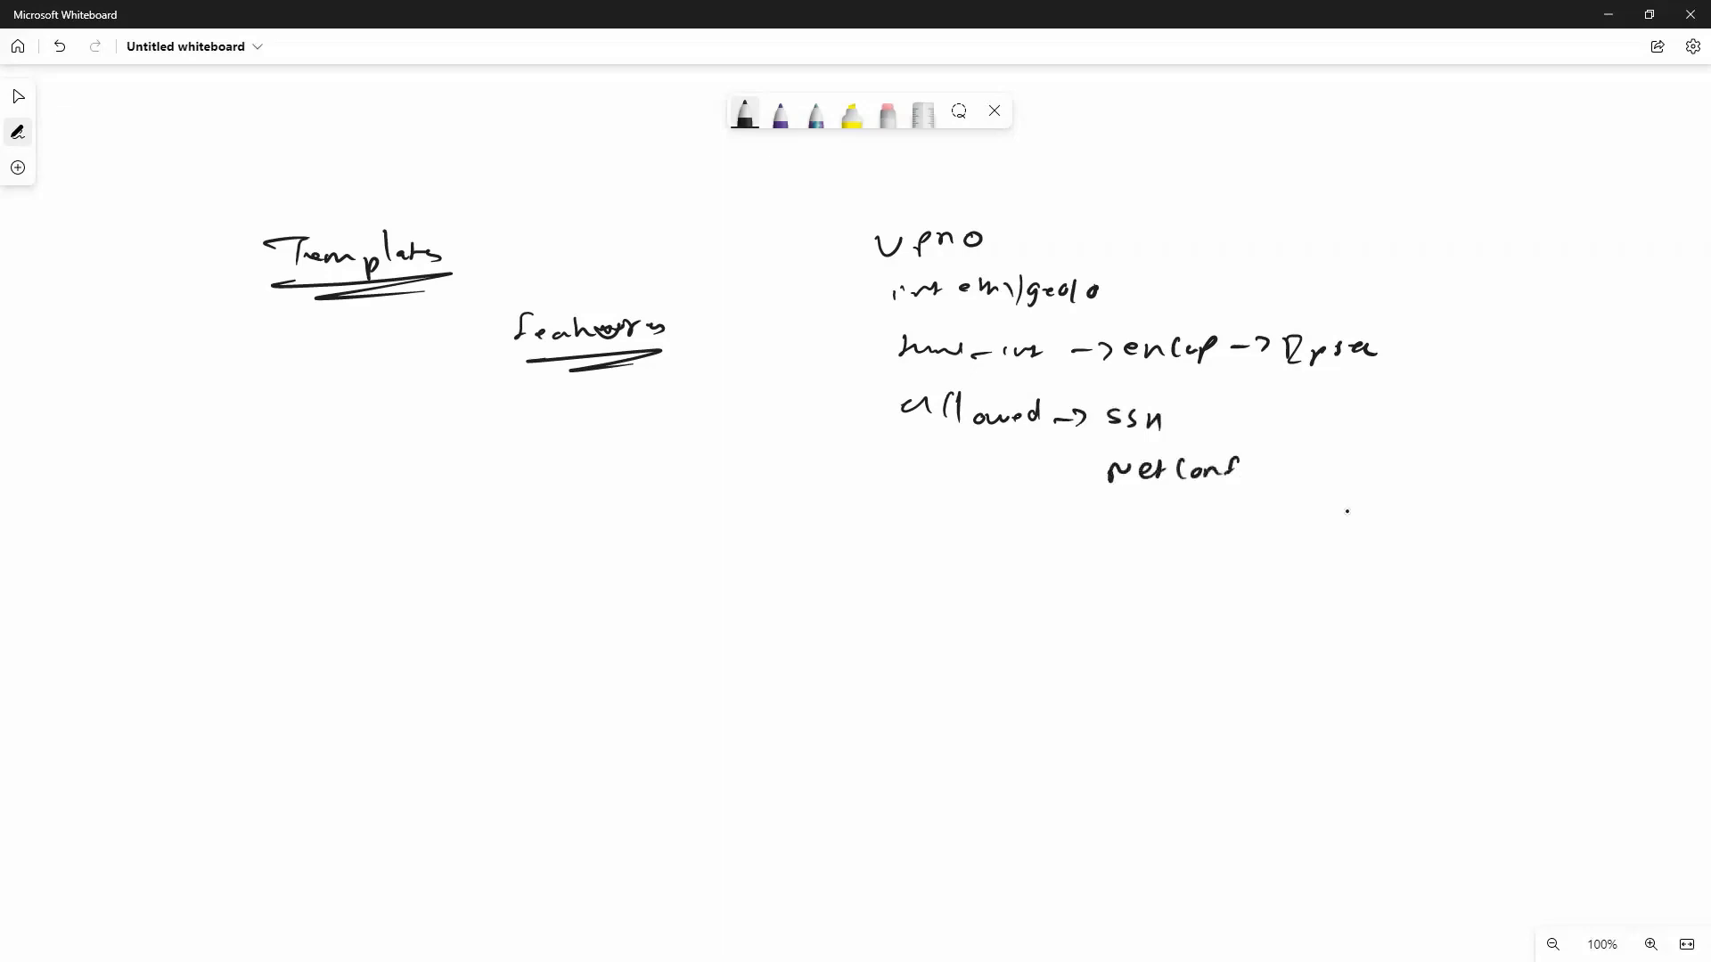
left_click_drag(1120, 509, 1133, 519)
left_click_drag(1149, 502, 1159, 521)
Draw an arrow from vpn 0 to an underlined 'feature' label and box the VPN 0 list.
left_click_drag(992, 225, 1194, 182)
left_click_drag(1095, 211, 1189, 206)
left_click_drag(1114, 214, 1184, 208)
left_click_drag(1034, 307, 1175, 287)
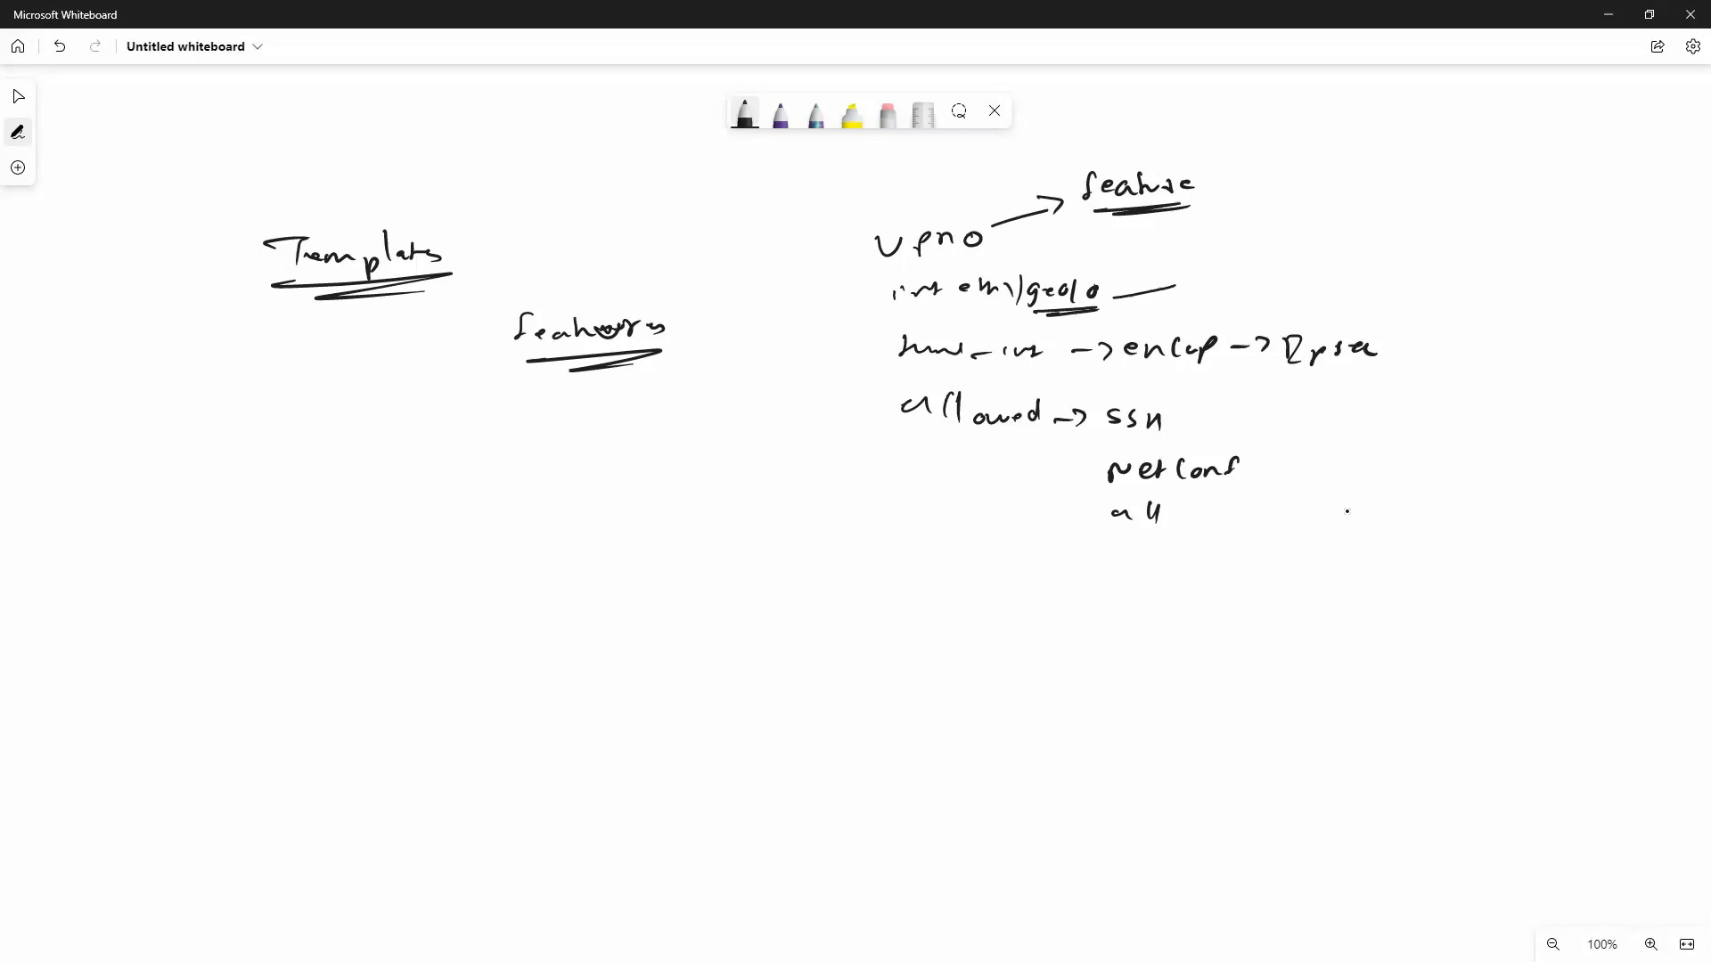
mouse_move(1175, 286)
left_mouse_down()
mouse_move(1272, 287)
mouse_move(1453, 357)
mouse_move(1383, 521)
mouse_move(927, 529)
mouse_move(821, 383)
mouse_move(850, 261)
mouse_move(1201, 278)
left_mouse_up()
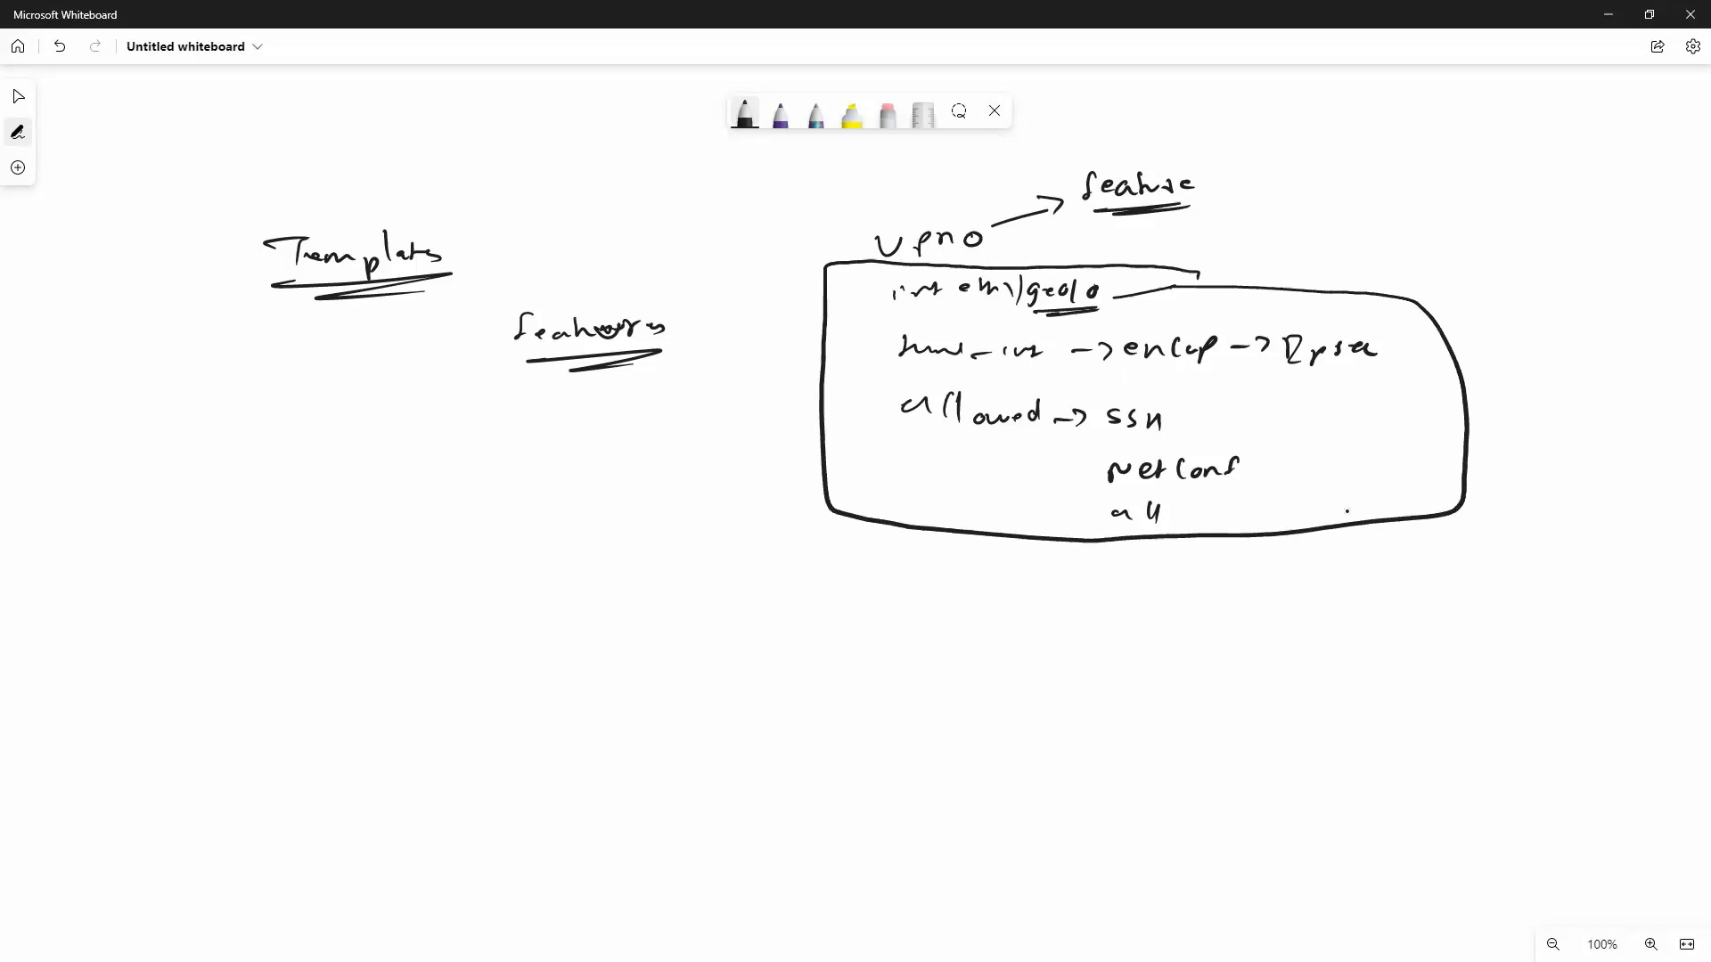
Write 'vpn 512 ->' and 'System ->' below the box, underlining vpn 0 and vpn 512.
mouse_move(927, 580)
left_mouse_down()
mouse_move(935, 594)
mouse_move(944, 580)
left_mouse_up()
mouse_move(961, 577)
left_mouse_down()
mouse_move(1013, 581)
mouse_move(1010, 596)
left_mouse_up()
mouse_move(1041, 573)
left_mouse_down()
mouse_move(1033, 595)
mouse_move(1060, 597)
left_mouse_up()
left_click_drag(1093, 589, 1121, 598)
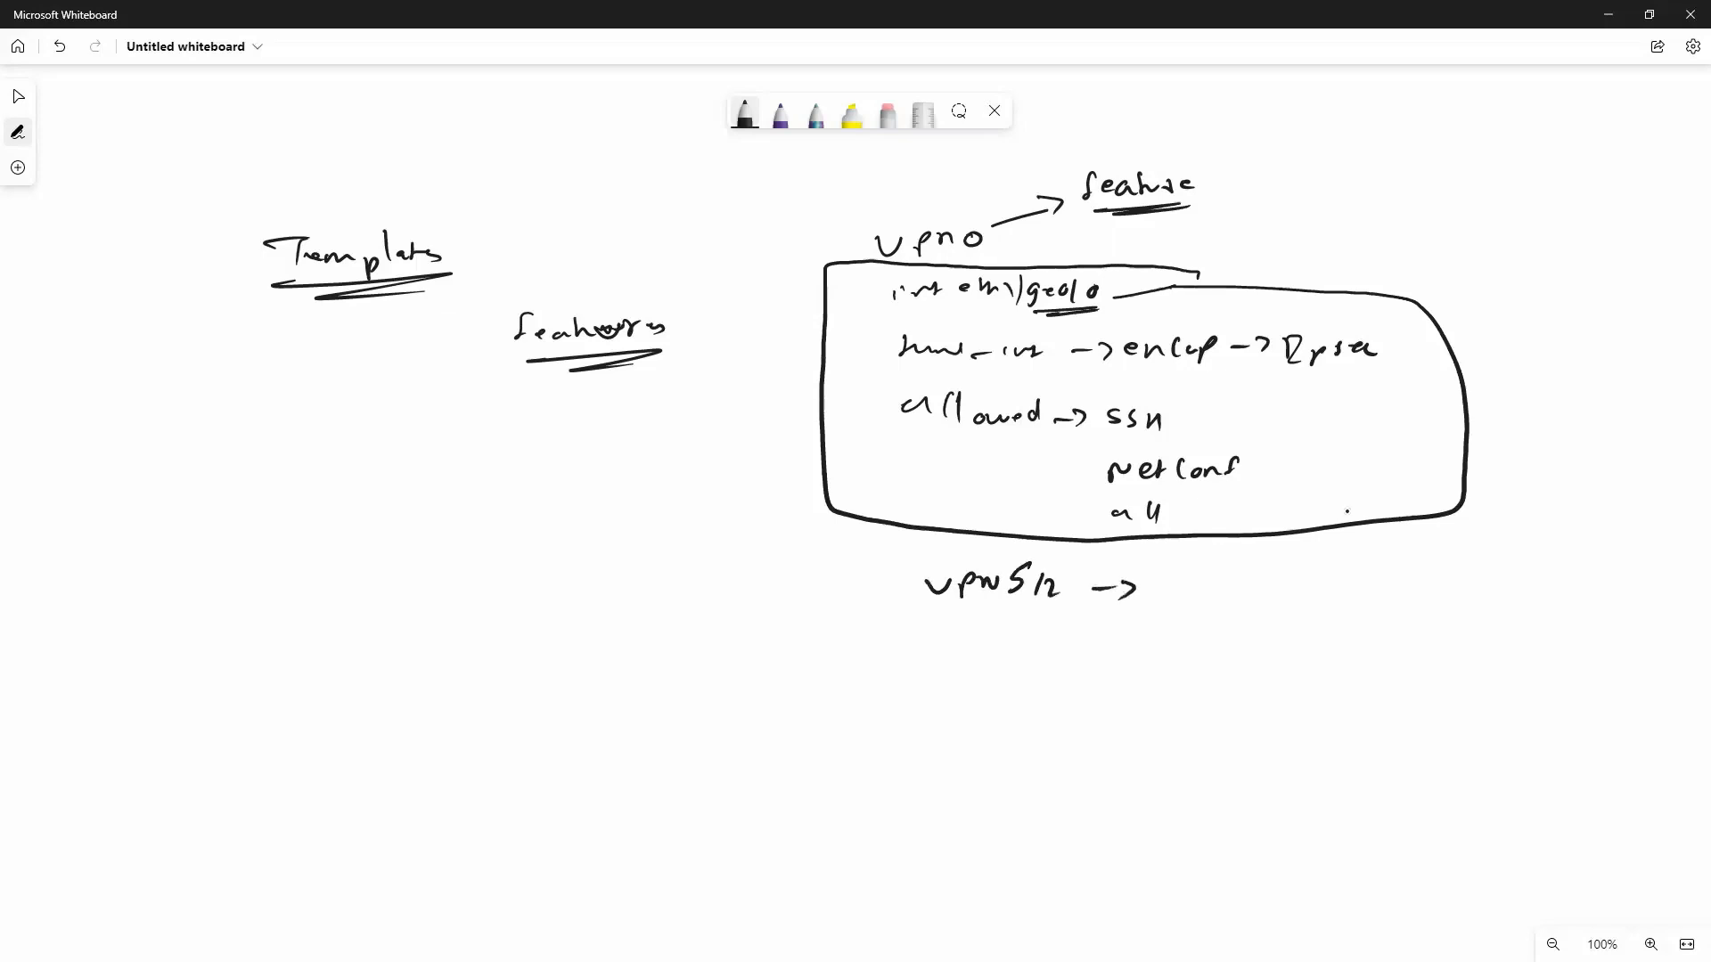
left_click_drag(896, 262, 960, 249)
mouse_move(939, 614)
left_mouse_down()
mouse_move(988, 614)
mouse_move(957, 680)
left_mouse_up()
left_click_drag(983, 659, 987, 689)
mouse_move(1016, 661)
left_mouse_down()
mouse_move(1007, 675)
mouse_move(1030, 676)
left_mouse_up()
left_click_drag(1029, 665, 1063, 675)
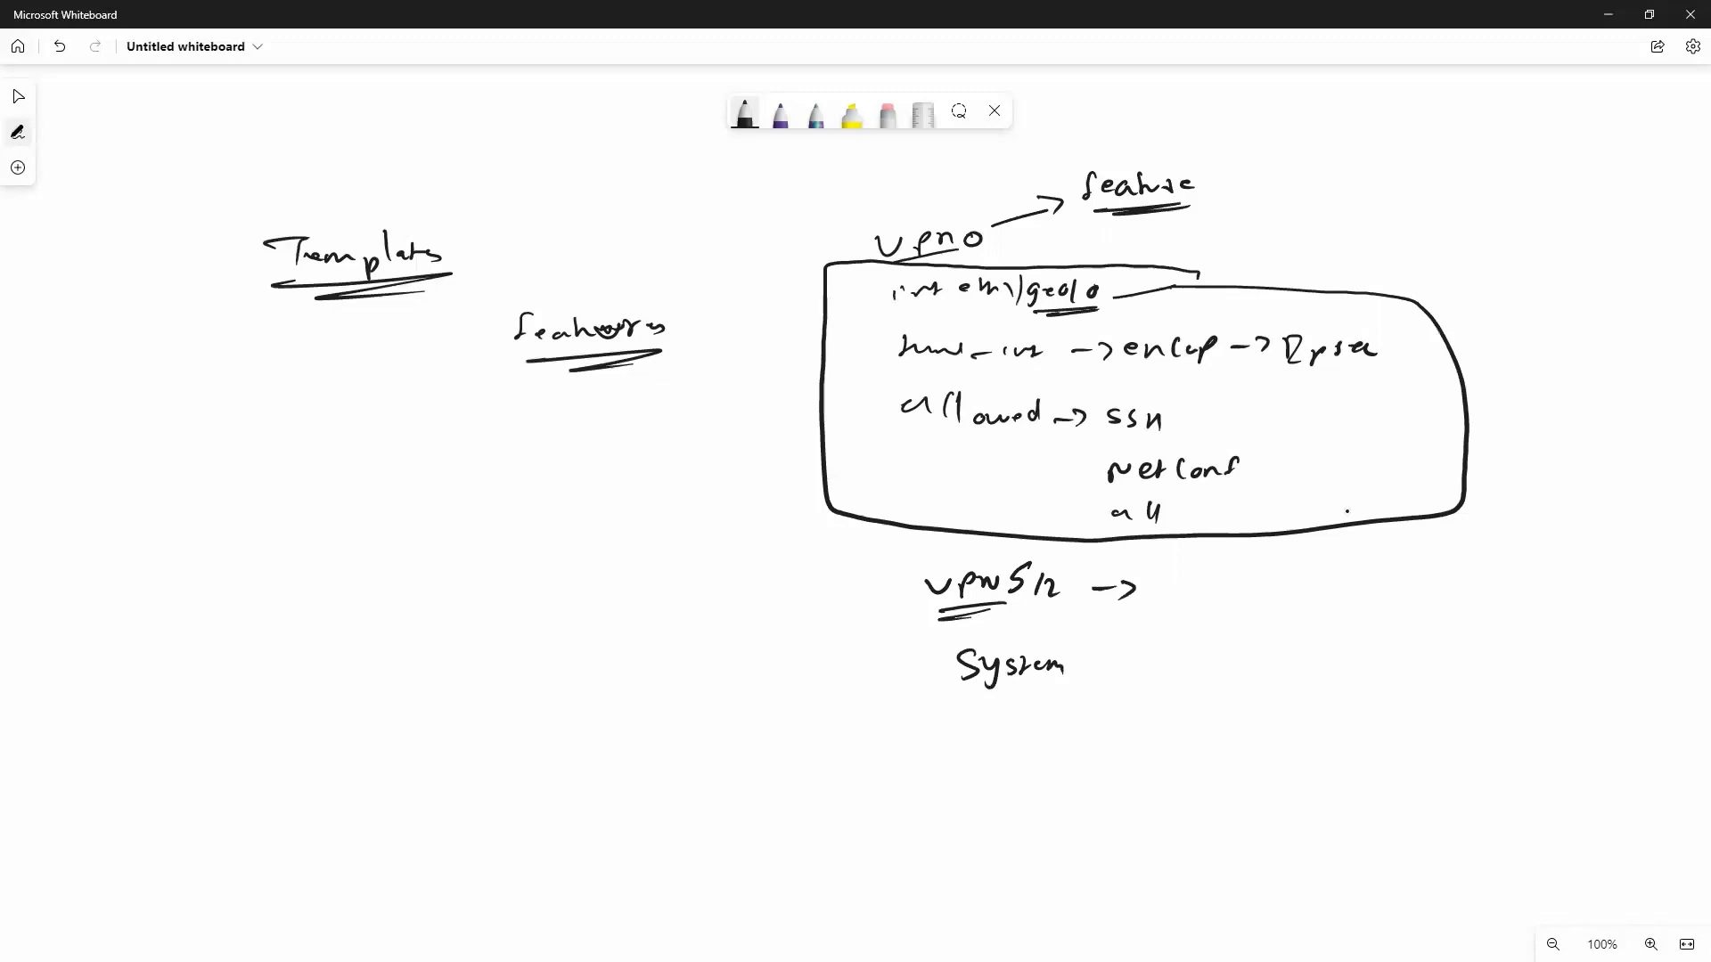
left_click_drag(1091, 664, 1107, 664)
left_click_drag(1123, 652, 1125, 673)
Write 'CLI ↳ Templates' under features.
mouse_move(603, 419)
left_mouse_down()
mouse_move(604, 441)
mouse_move(677, 438)
left_mouse_up()
mouse_move(609, 464)
left_mouse_down()
mouse_move(645, 455)
mouse_move(588, 524)
mouse_move(613, 528)
left_mouse_up()
mouse_move(618, 510)
left_mouse_down()
mouse_move(621, 541)
mouse_move(674, 510)
left_mouse_up()
mouse_move(660, 511)
left_mouse_down()
mouse_move(661, 539)
mouse_move(708, 537)
left_mouse_up()
mouse_move(718, 526)
left_mouse_down()
mouse_move(720, 545)
mouse_move(733, 532)
left_mouse_up()
left_click_drag(733, 506, 736, 533)
left_click_drag(745, 524, 772, 517)
left_click_drag(782, 513, 772, 528)
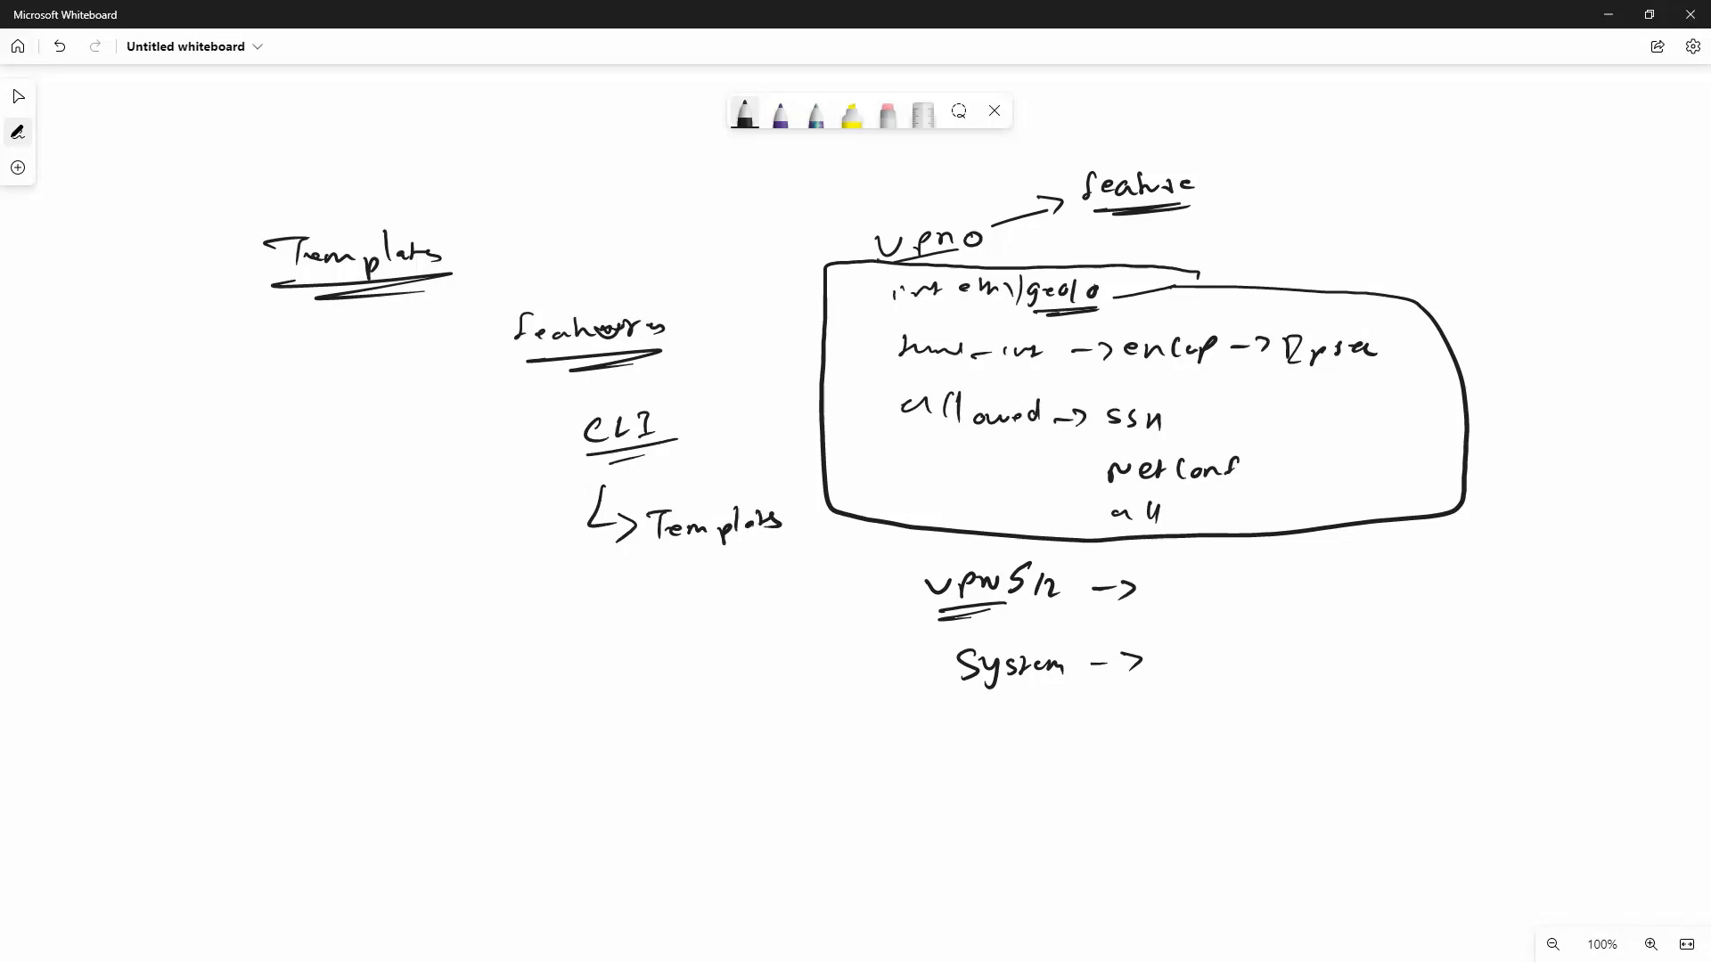
Box the vpn 0 heading and bracket everything from 'feature' down to System.
mouse_move(882, 261)
left_mouse_down()
mouse_move(1025, 257)
mouse_move(878, 204)
mouse_move(859, 267)
mouse_move(887, 267)
left_mouse_up()
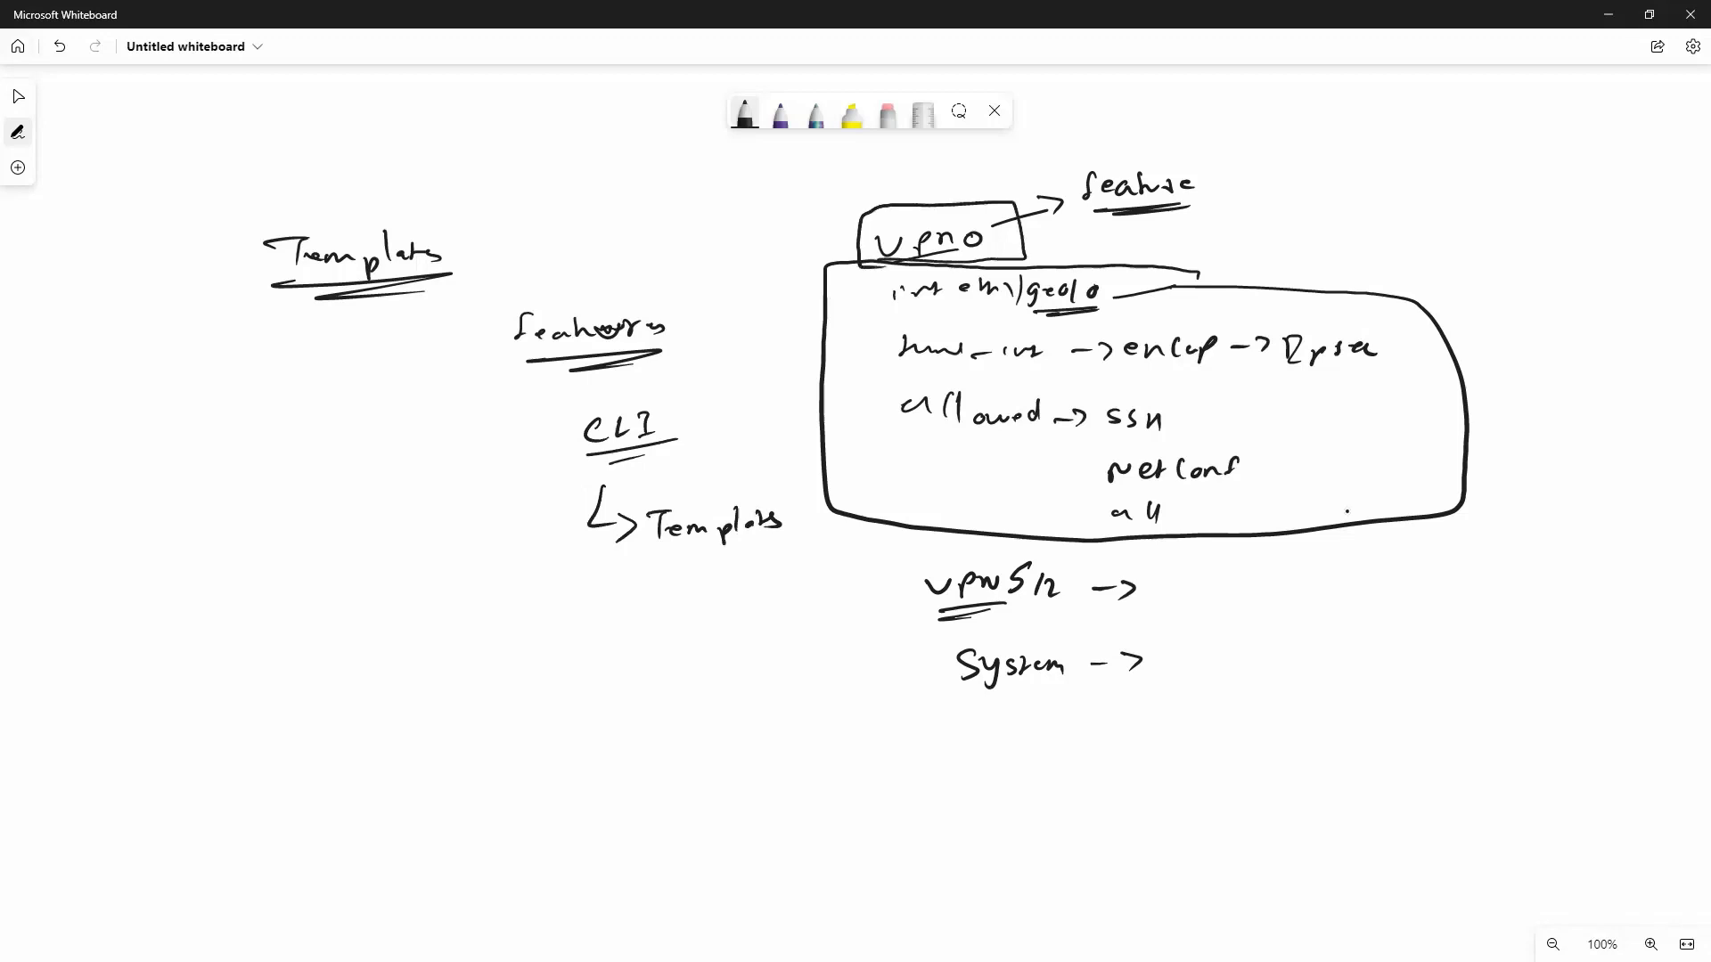
mouse_move(1005, 223)
left_mouse_down()
mouse_move(1061, 207)
mouse_move(1052, 225)
left_mouse_up()
mouse_move(1228, 184)
left_mouse_down()
mouse_move(1509, 223)
mouse_move(1526, 664)
mouse_move(1279, 684)
left_mouse_up()
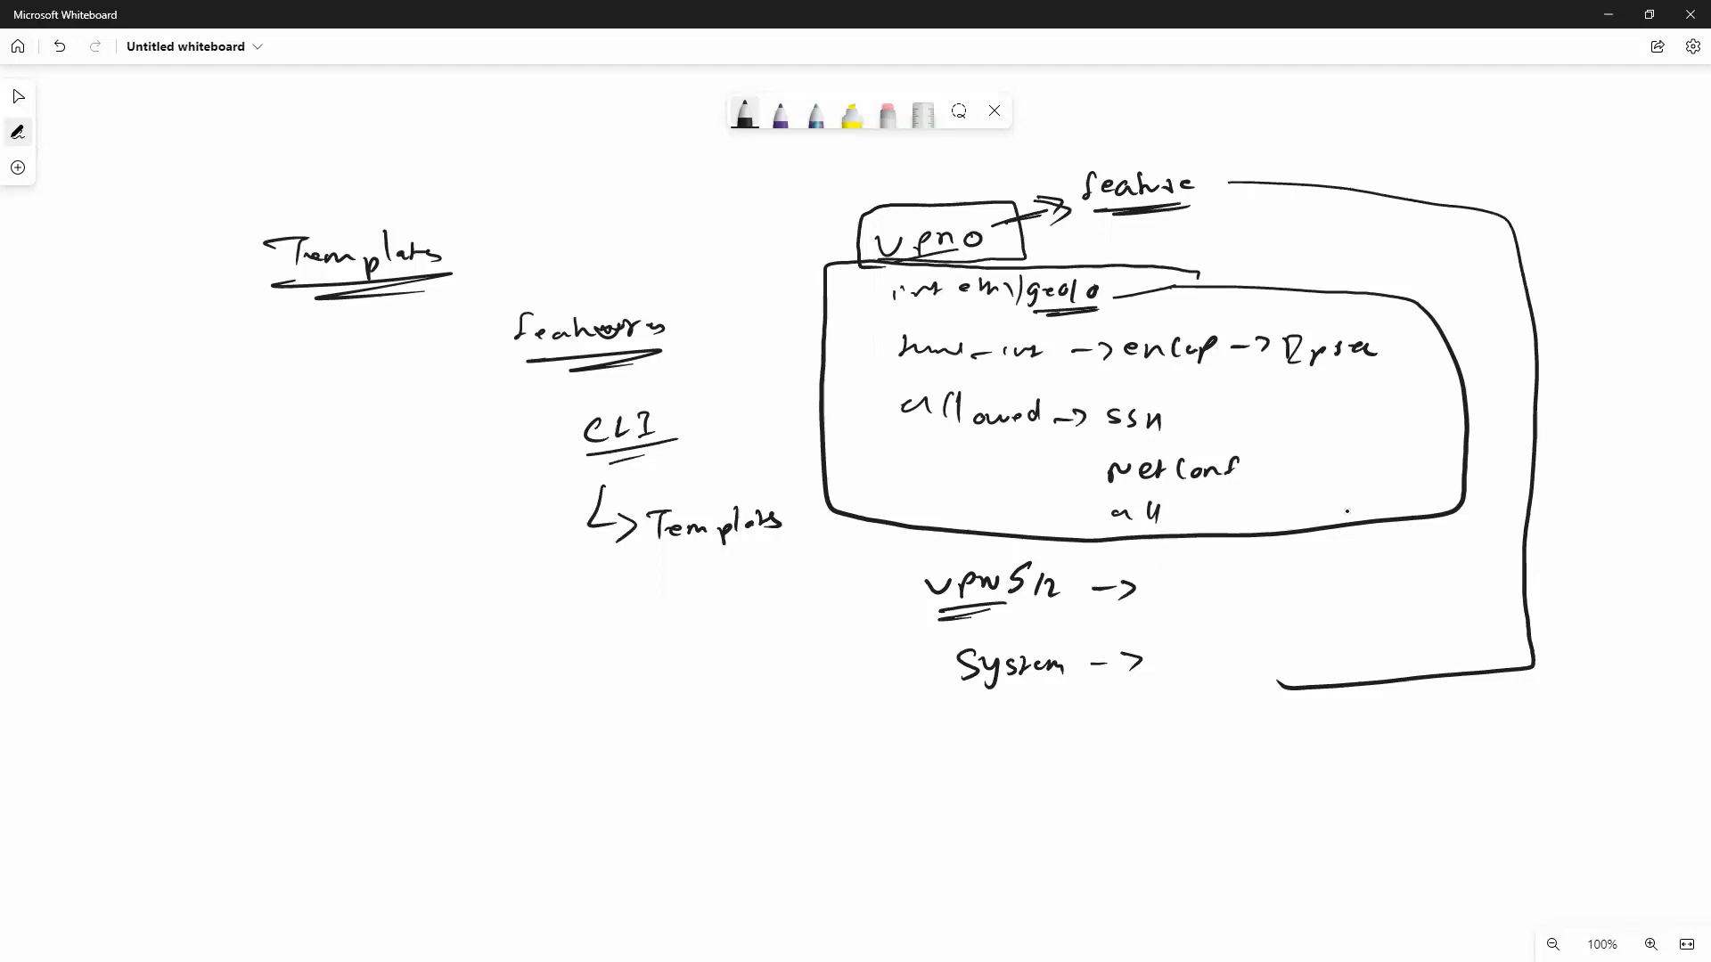
Write and underline a 'Device' heading on the left.
mouse_move(181, 399)
left_mouse_down()
mouse_move(183, 444)
mouse_move(225, 419)
left_mouse_up()
left_click_drag(228, 405, 281, 408)
left_click_drag(289, 398, 306, 402)
left_click_drag(187, 453, 324, 428)
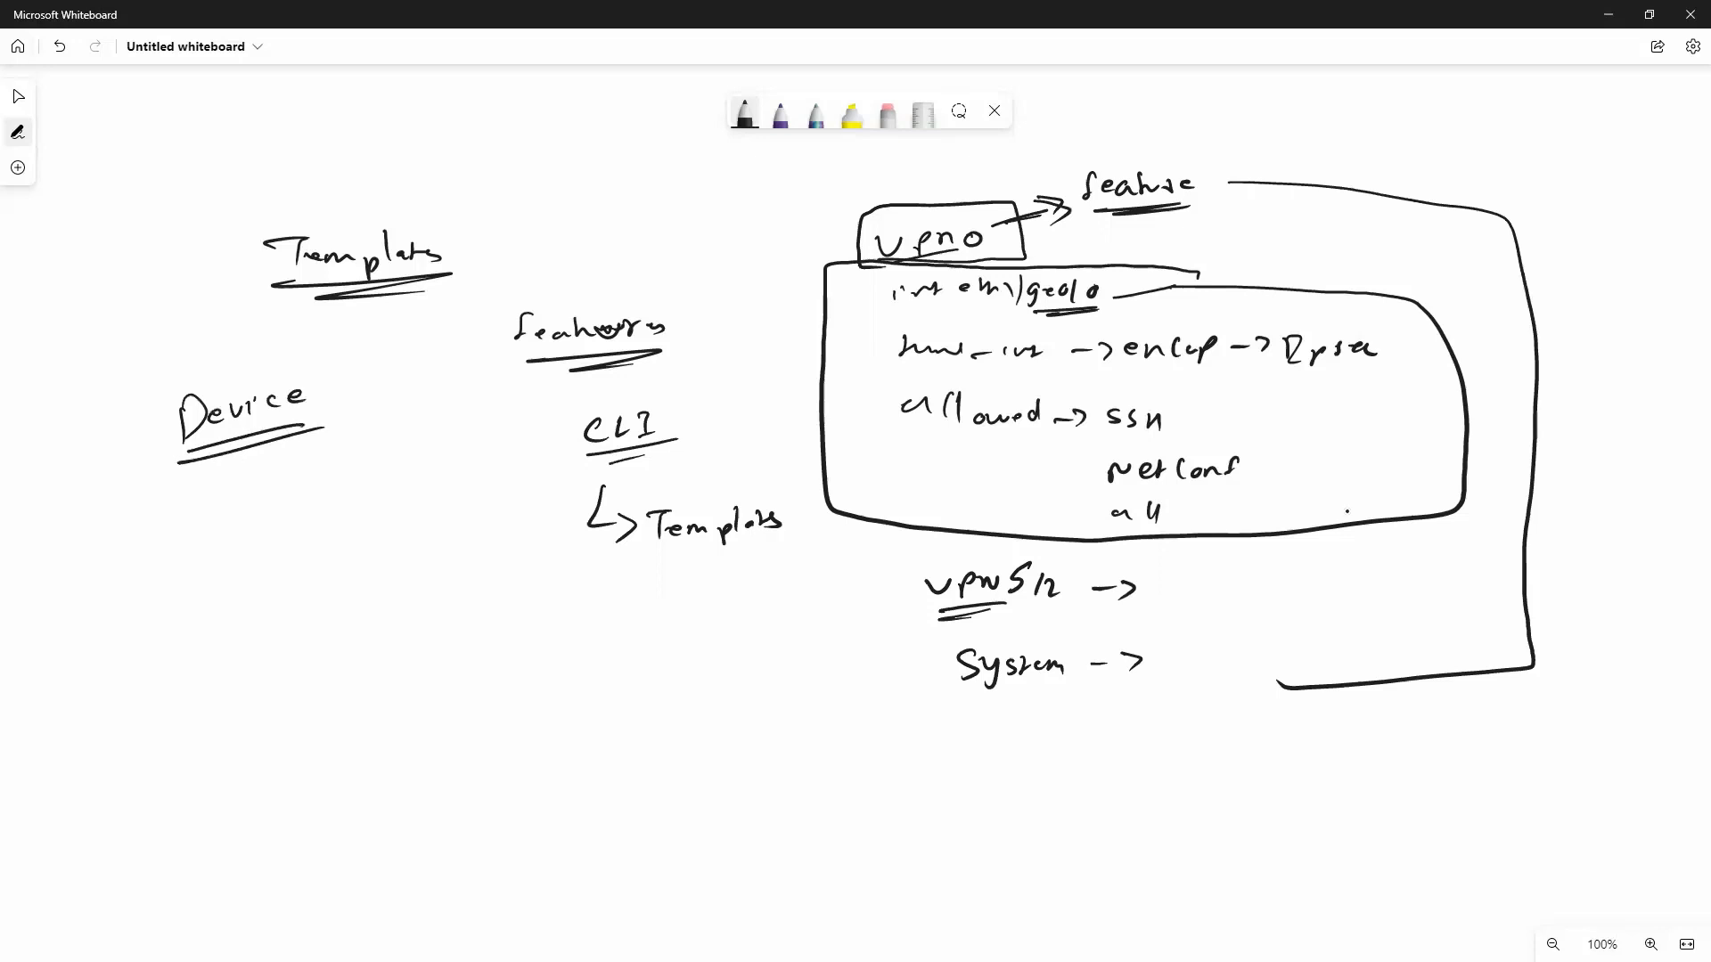
Add a vpn 0 branch under Device with int and ospf/BGP sub-branches.
left_click_drag(216, 472, 234, 501)
mouse_move(241, 486)
left_mouse_down()
mouse_move(259, 499)
mouse_move(244, 513)
mouse_move(362, 466)
left_mouse_up()
left_click_drag(242, 526, 270, 554)
mouse_move(273, 543)
left_mouse_down()
mouse_move(258, 553)
mouse_move(264, 537)
mouse_move(344, 532)
left_mouse_up()
mouse_move(345, 522)
left_mouse_down()
mouse_move(346, 539)
mouse_move(423, 518)
left_mouse_up()
mouse_move(434, 491)
left_mouse_down()
mouse_move(432, 520)
mouse_move(445, 500)
left_mouse_up()
left_click_drag(325, 544, 359, 577)
left_click_drag(398, 557, 409, 571)
left_click_drag(430, 569, 448, 546)
left_click_drag(466, 531, 457, 553)
mouse_move(482, 521)
left_mouse_down()
mouse_move(479, 557)
mouse_move(498, 545)
left_mouse_up()
mouse_move(484, 524)
left_mouse_down()
mouse_move(503, 549)
mouse_move(520, 540)
left_mouse_up()
mouse_move(532, 521)
left_mouse_down()
mouse_move(534, 537)
mouse_move(549, 515)
left_mouse_up()
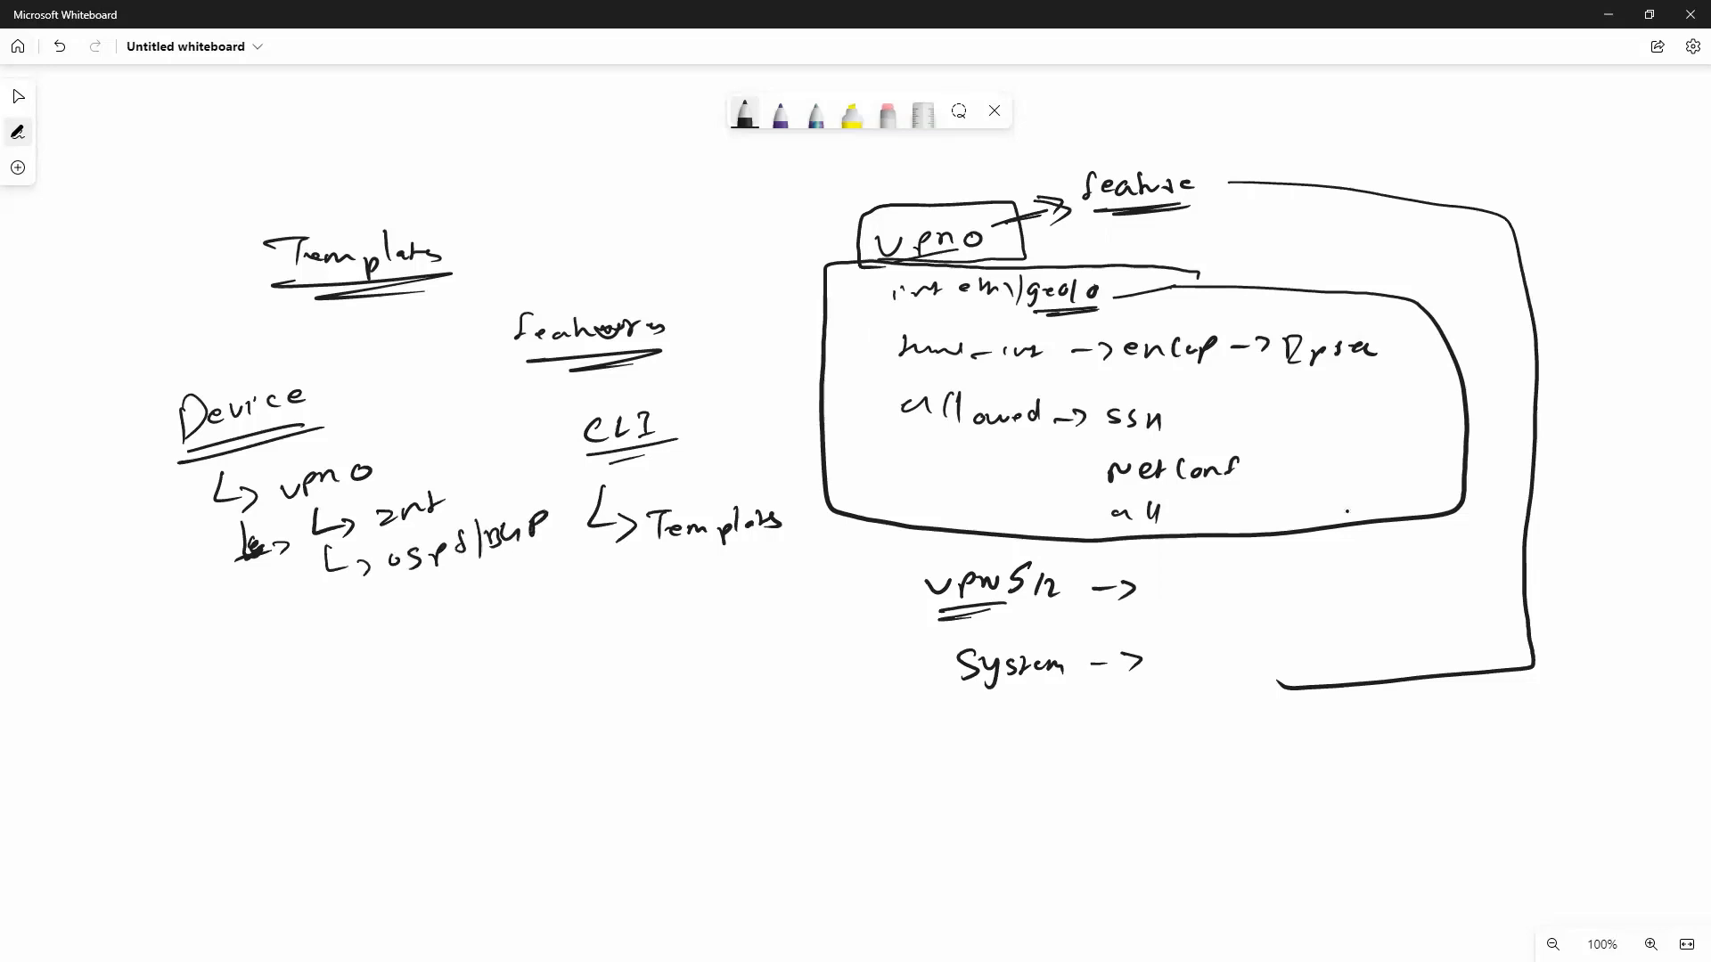
Add a vpn 512 branch with an int sub-branch.
left_click_drag(264, 608, 287, 656)
left_click_drag(311, 636, 403, 633)
mouse_move(408, 624)
left_mouse_down()
mouse_move(446, 609)
mouse_move(400, 672)
left_mouse_up()
left_click_drag(416, 658, 497, 660)
mouse_move(499, 663)
left_mouse_down()
mouse_move(508, 645)
mouse_move(517, 660)
left_mouse_up()
left_click_drag(497, 657, 521, 640)
Add a System branch under Device, rewriting it once.
left_click_drag(283, 748, 270, 774)
left_click_drag(285, 754, 287, 775)
left_click_drag(310, 756, 312, 767)
mouse_move(311, 758)
left_mouse_down()
mouse_move(287, 770)
mouse_move(308, 768)
left_mouse_up()
mouse_move(355, 729)
left_mouse_down()
mouse_move(338, 756)
mouse_move(367, 758)
left_mouse_up()
left_click_drag(378, 733, 368, 757)
mouse_move(397, 720)
left_mouse_down()
mouse_move(394, 741)
mouse_move(406, 726)
left_mouse_up()
left_click_drag(403, 733, 428, 729)
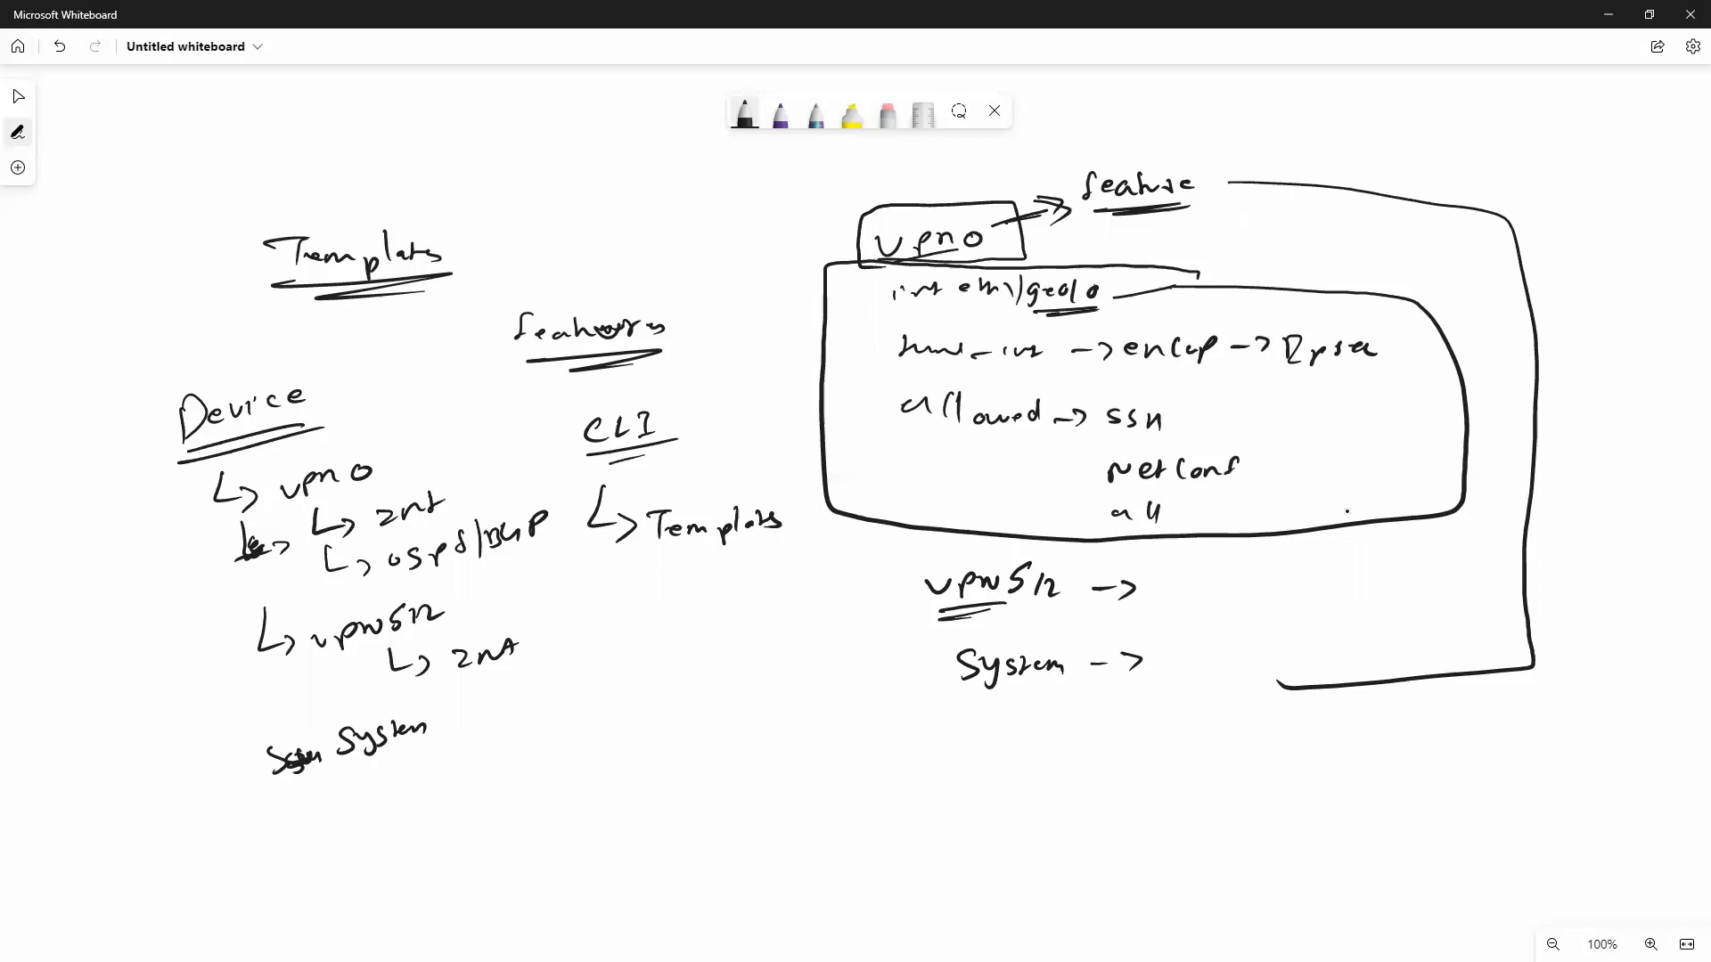
List vpn 0, 512, em0, ge0/0 and ge0/1 above features.
left_click_drag(552, 210, 615, 198)
left_click_drag(646, 187, 625, 231)
left_click_drag(630, 215, 641, 213)
mouse_move(647, 217)
left_mouse_down()
mouse_move(646, 232)
mouse_move(674, 231)
mouse_move(654, 270)
left_mouse_up()
left_click_drag(657, 272, 687, 269)
mouse_move(706, 249)
left_mouse_down()
mouse_move(685, 305)
mouse_move(703, 298)
left_mouse_up()
left_click_drag(715, 283, 722, 301)
mouse_move(741, 282)
left_mouse_down()
mouse_move(698, 350)
mouse_move(720, 329)
left_mouse_up()
left_click_drag(729, 324, 739, 342)
left_click_drag(754, 323, 758, 344)
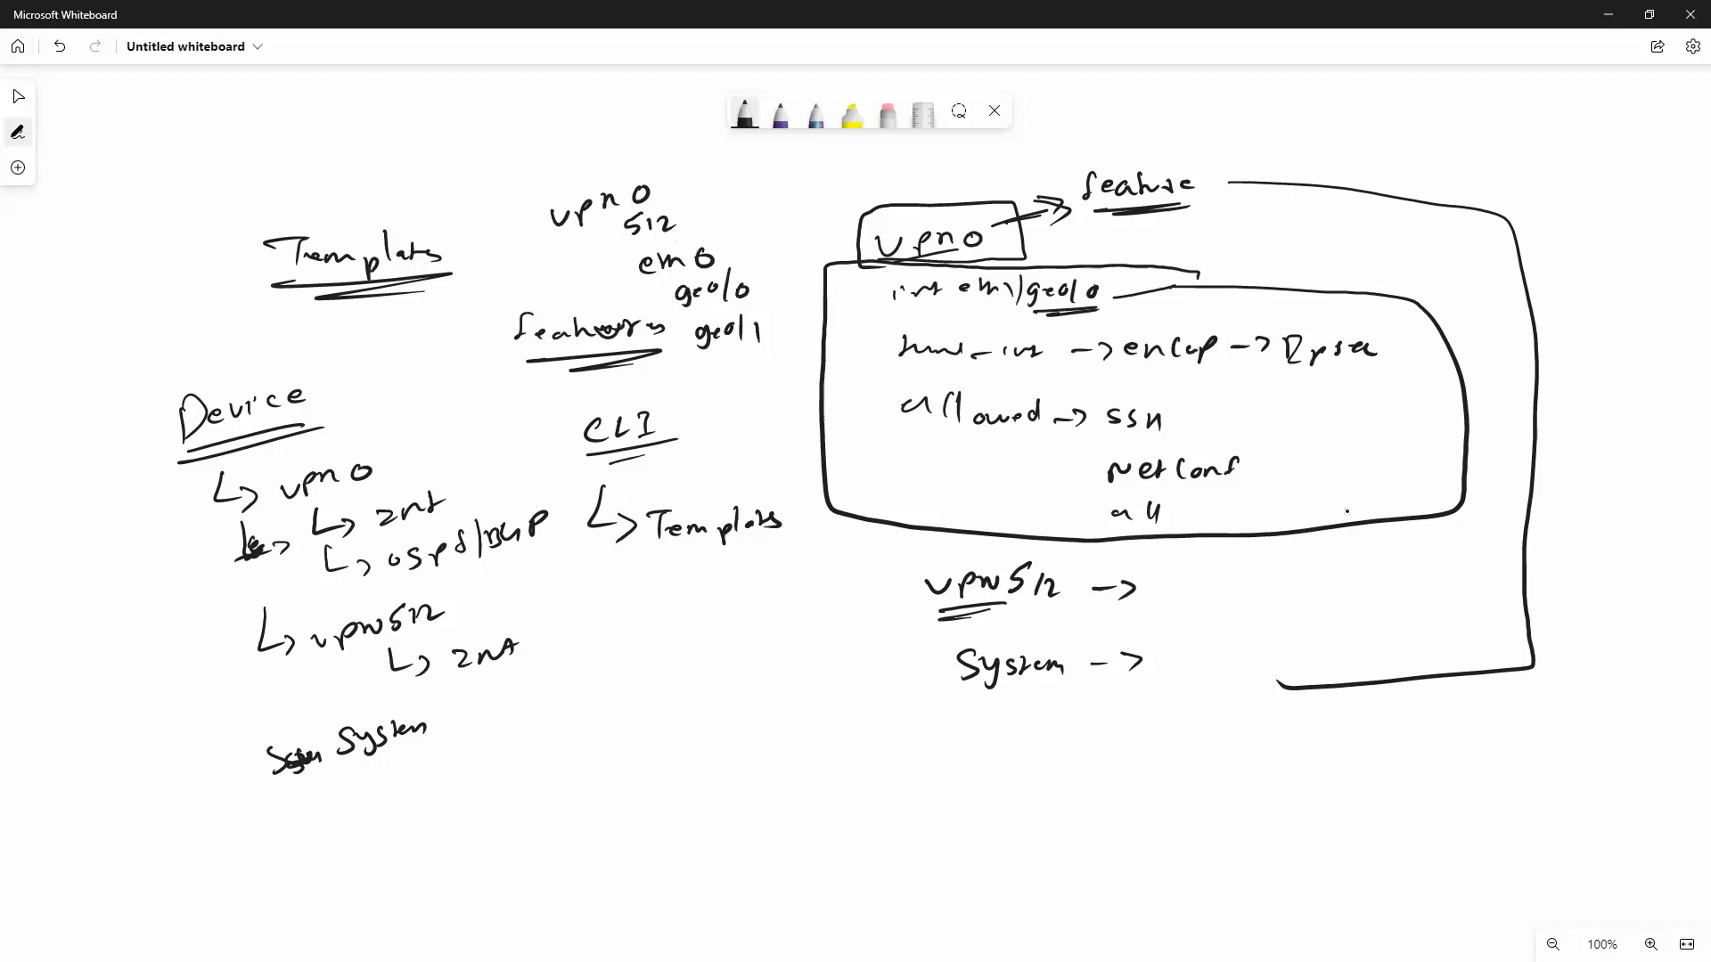
Add System to the interface list.
mouse_move(697, 381)
left_mouse_down()
mouse_move(685, 402)
mouse_move(706, 398)
left_mouse_up()
mouse_move(713, 384)
left_mouse_down()
mouse_move(704, 419)
mouse_move(747, 389)
left_mouse_up()
left_click_drag(761, 377, 781, 392)
Write a boxed 'vpn 0 ↳' note below Templates.
left_click_drag(638, 647, 657, 646)
mouse_move(664, 653)
left_mouse_down()
mouse_move(665, 673)
mouse_move(677, 657)
left_mouse_up()
mouse_move(685, 660)
left_mouse_down()
mouse_move(696, 642)
mouse_move(705, 658)
left_mouse_up()
left_click_drag(731, 637, 729, 636)
left_click_drag(662, 697, 679, 724)
left_click_drag(682, 710, 684, 729)
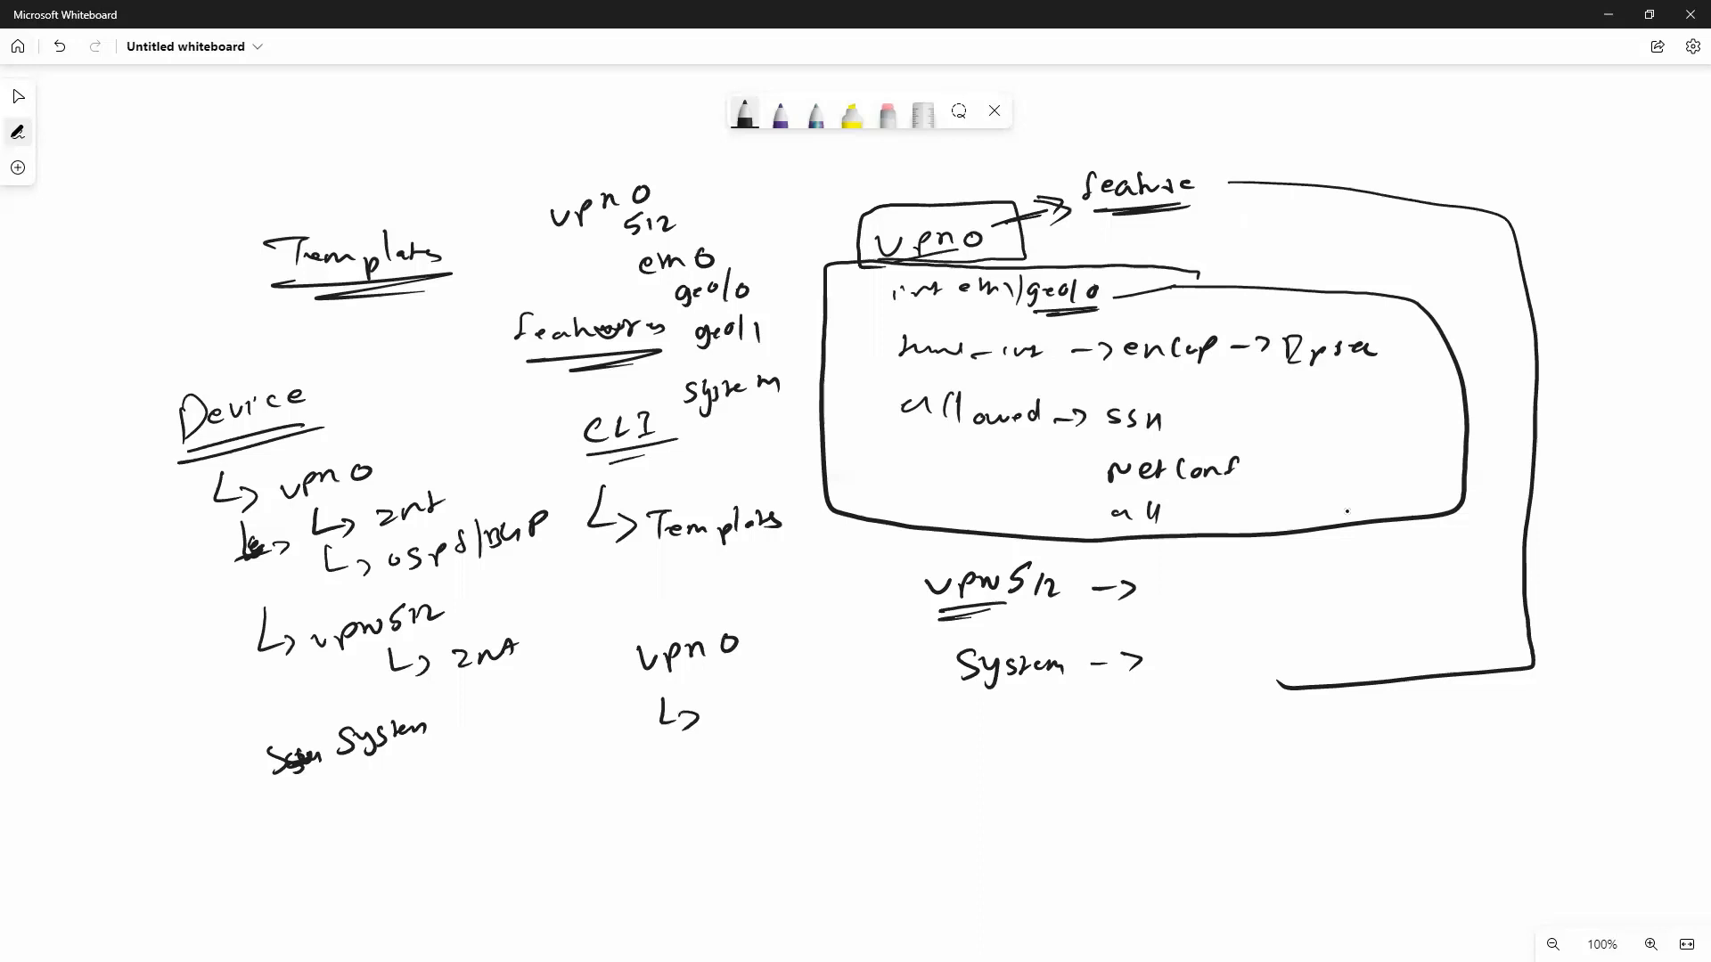
mouse_move(627, 686)
left_mouse_down()
mouse_move(790, 660)
mouse_move(620, 610)
mouse_move(627, 684)
left_mouse_up()
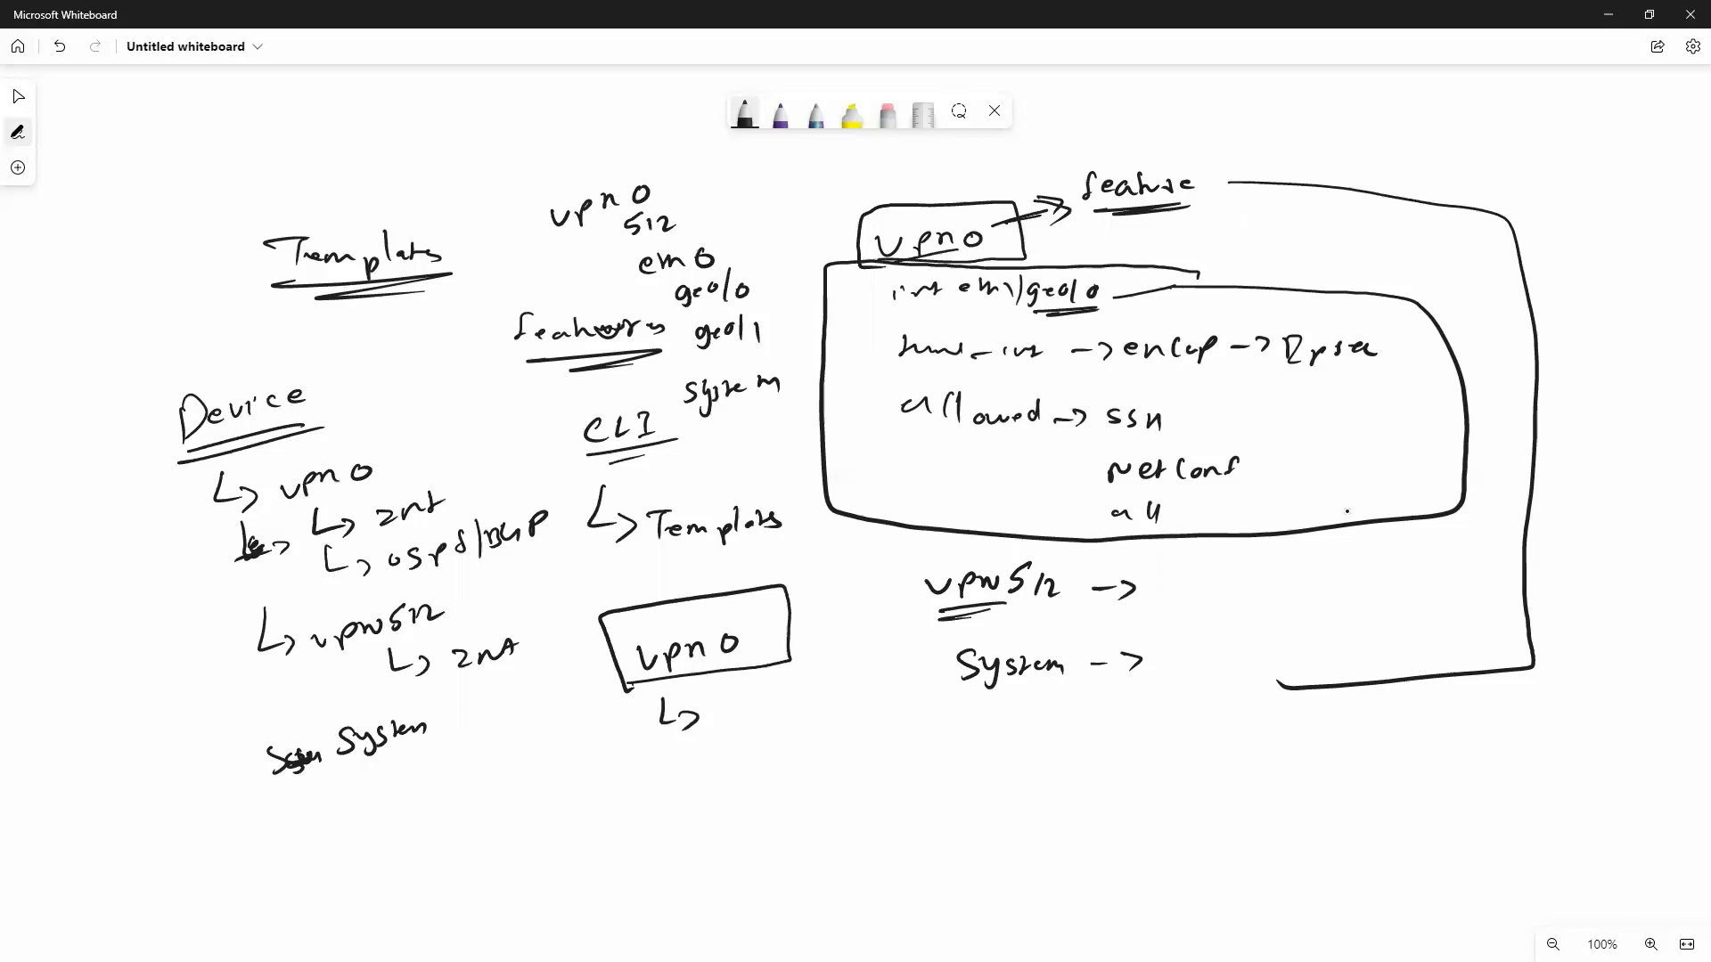
Write 'vsmart' and 'vBond.' beneath the box, then switch to the browser.
left_click_drag(805, 746, 899, 755)
left_click_drag(908, 745, 914, 754)
left_click_drag(927, 725, 929, 751)
left_click_drag(922, 738, 942, 733)
left_click_drag(806, 792, 861, 800)
mouse_move(883, 789)
left_mouse_down()
mouse_move(868, 797)
mouse_move(898, 798)
left_mouse_up()
left_click_drag(918, 786, 907, 797)
left_click_drag(921, 770, 923, 799)
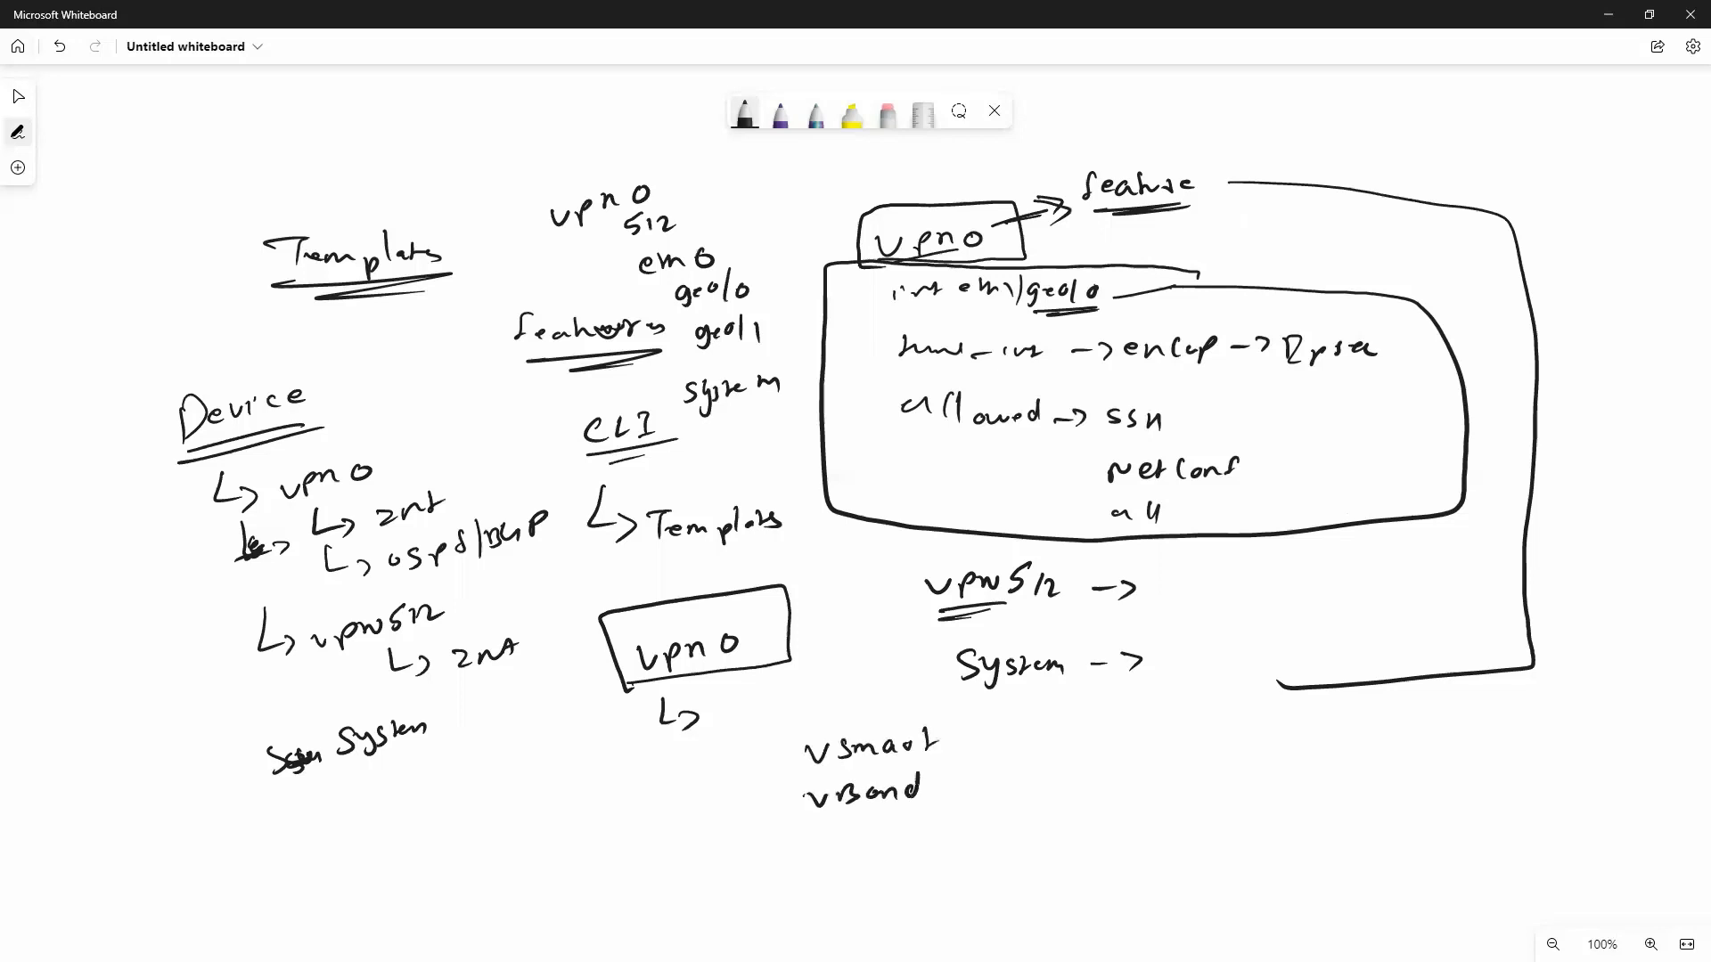
left_click(933, 797)
key("alt+Tab")
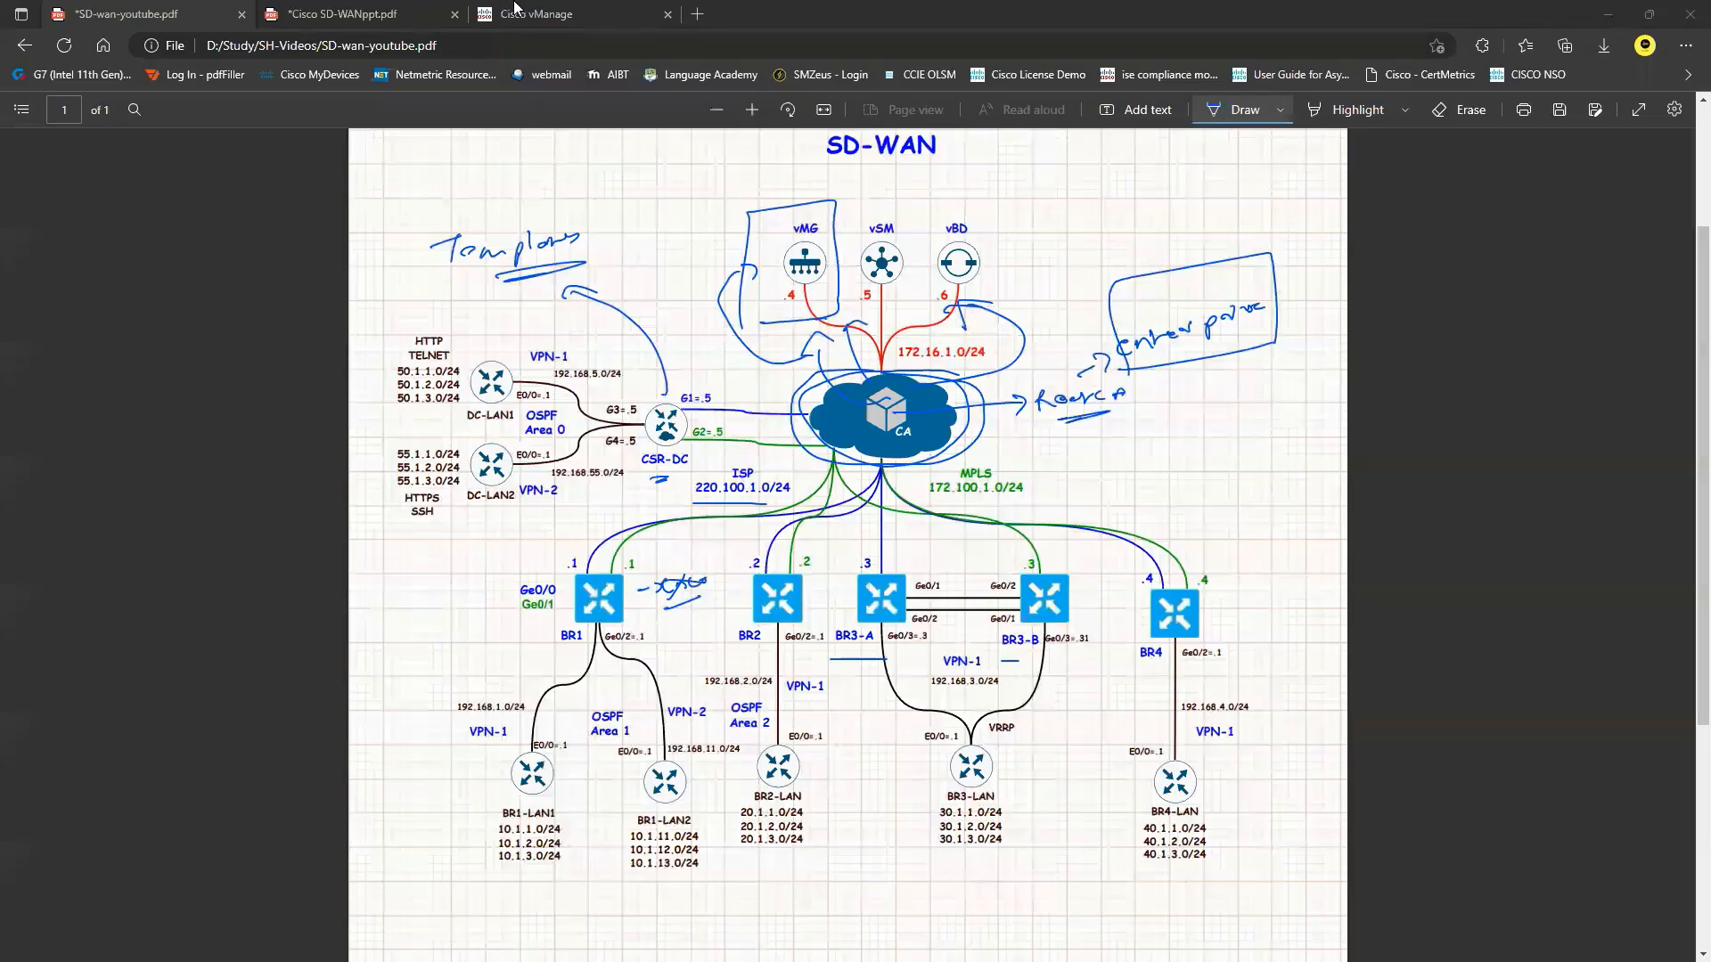
In vManage, go to Configuration > Templates > Feature and start adding a new template.
left_click(517, 7)
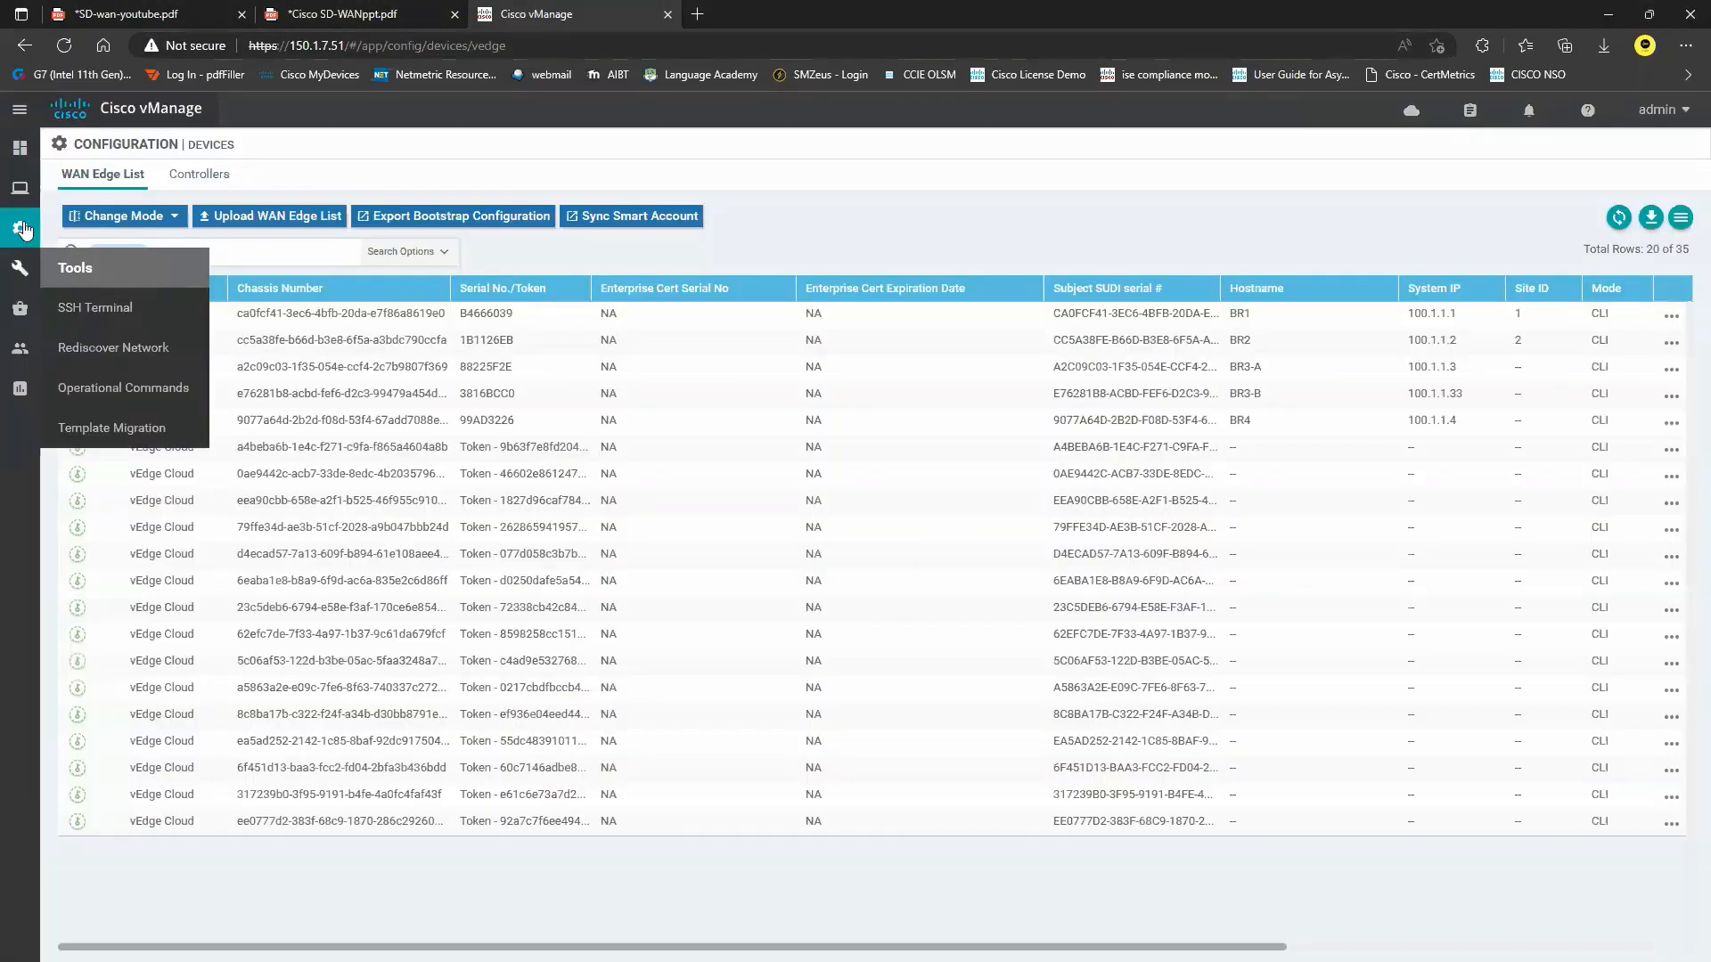
mouse_move(19, 234)
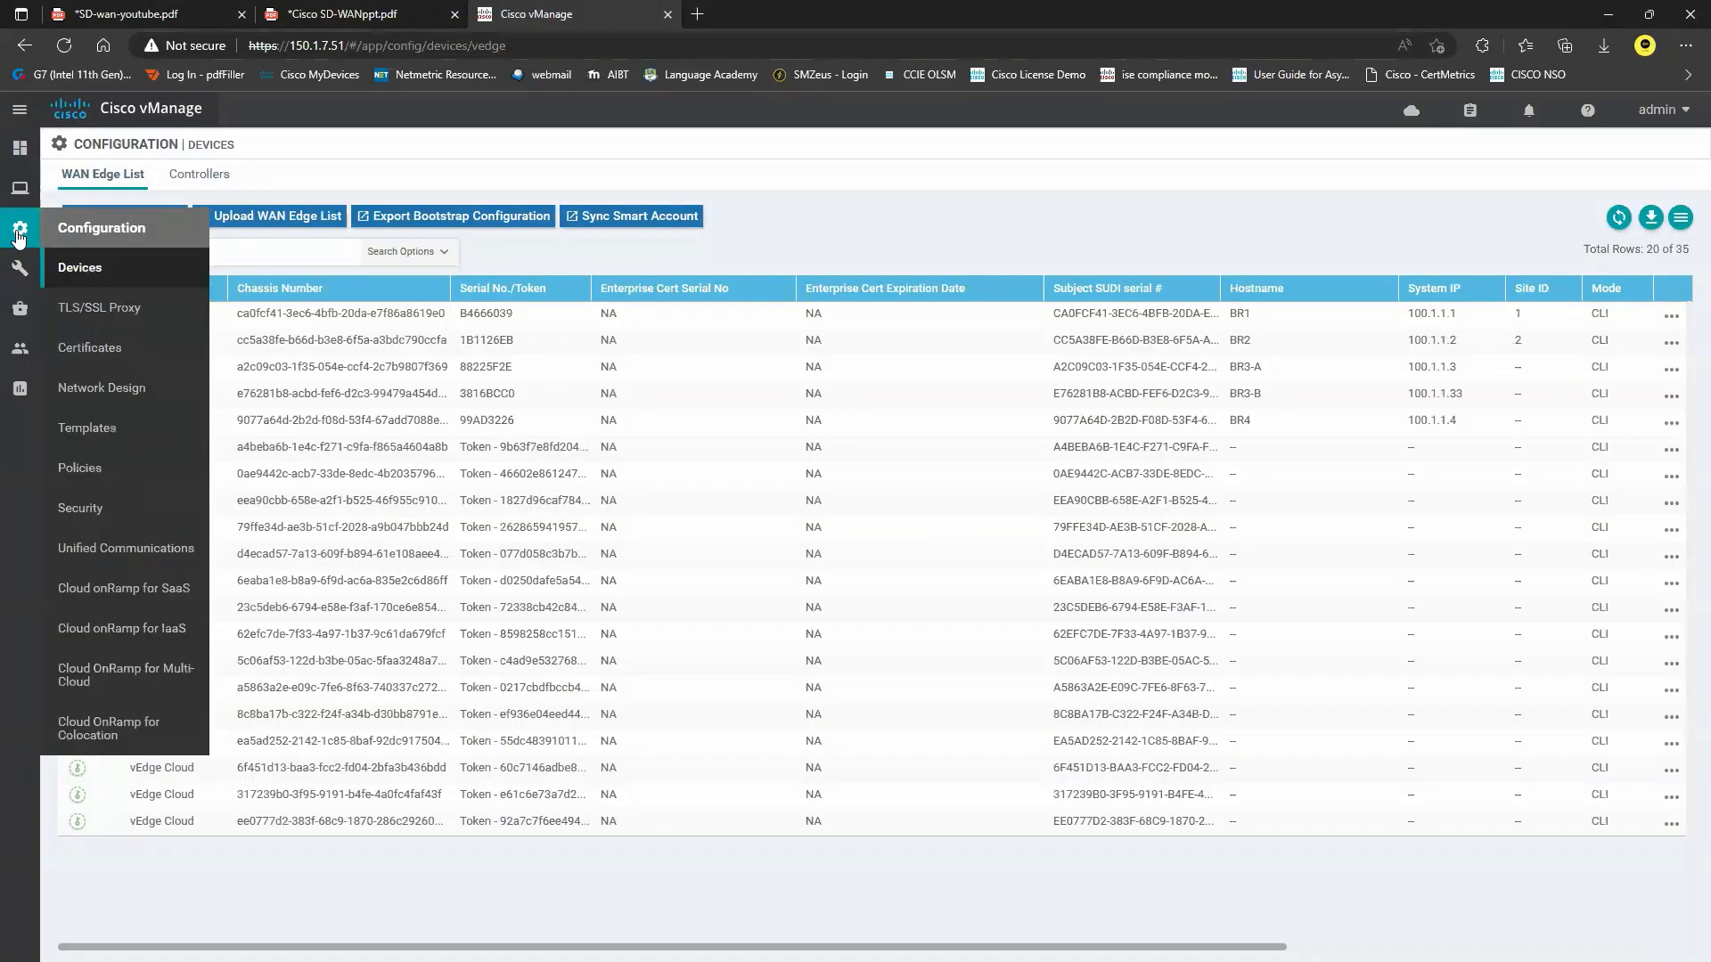
left_click(104, 431)
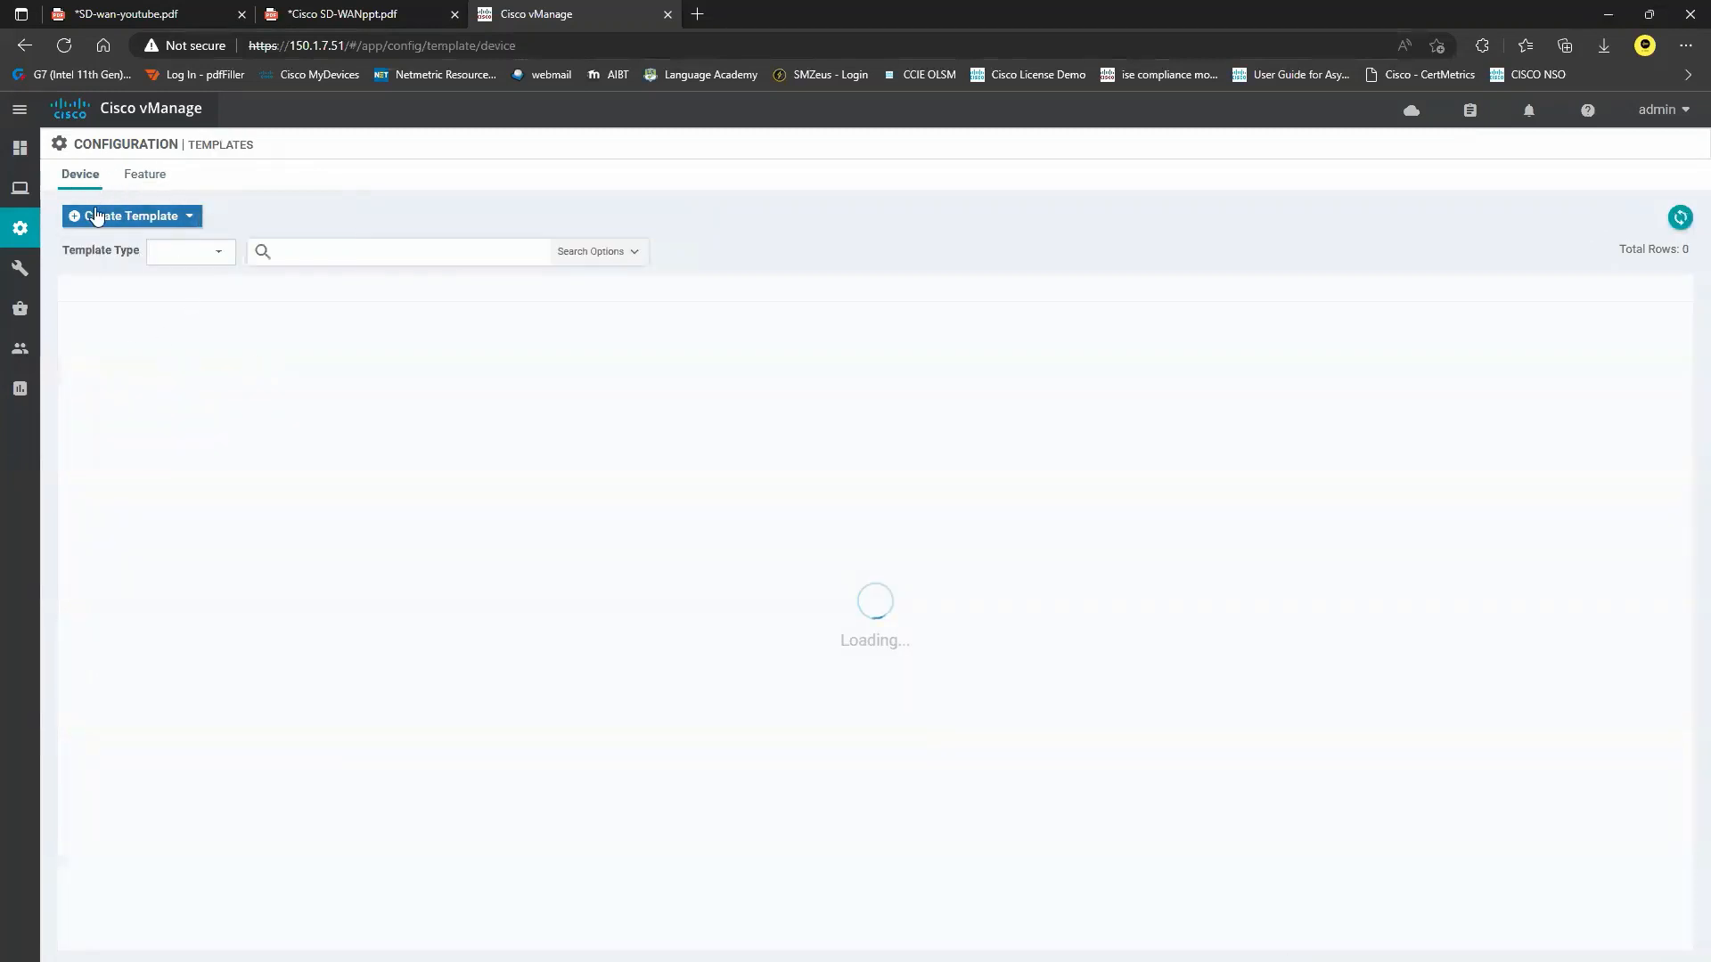
left_click(147, 178)
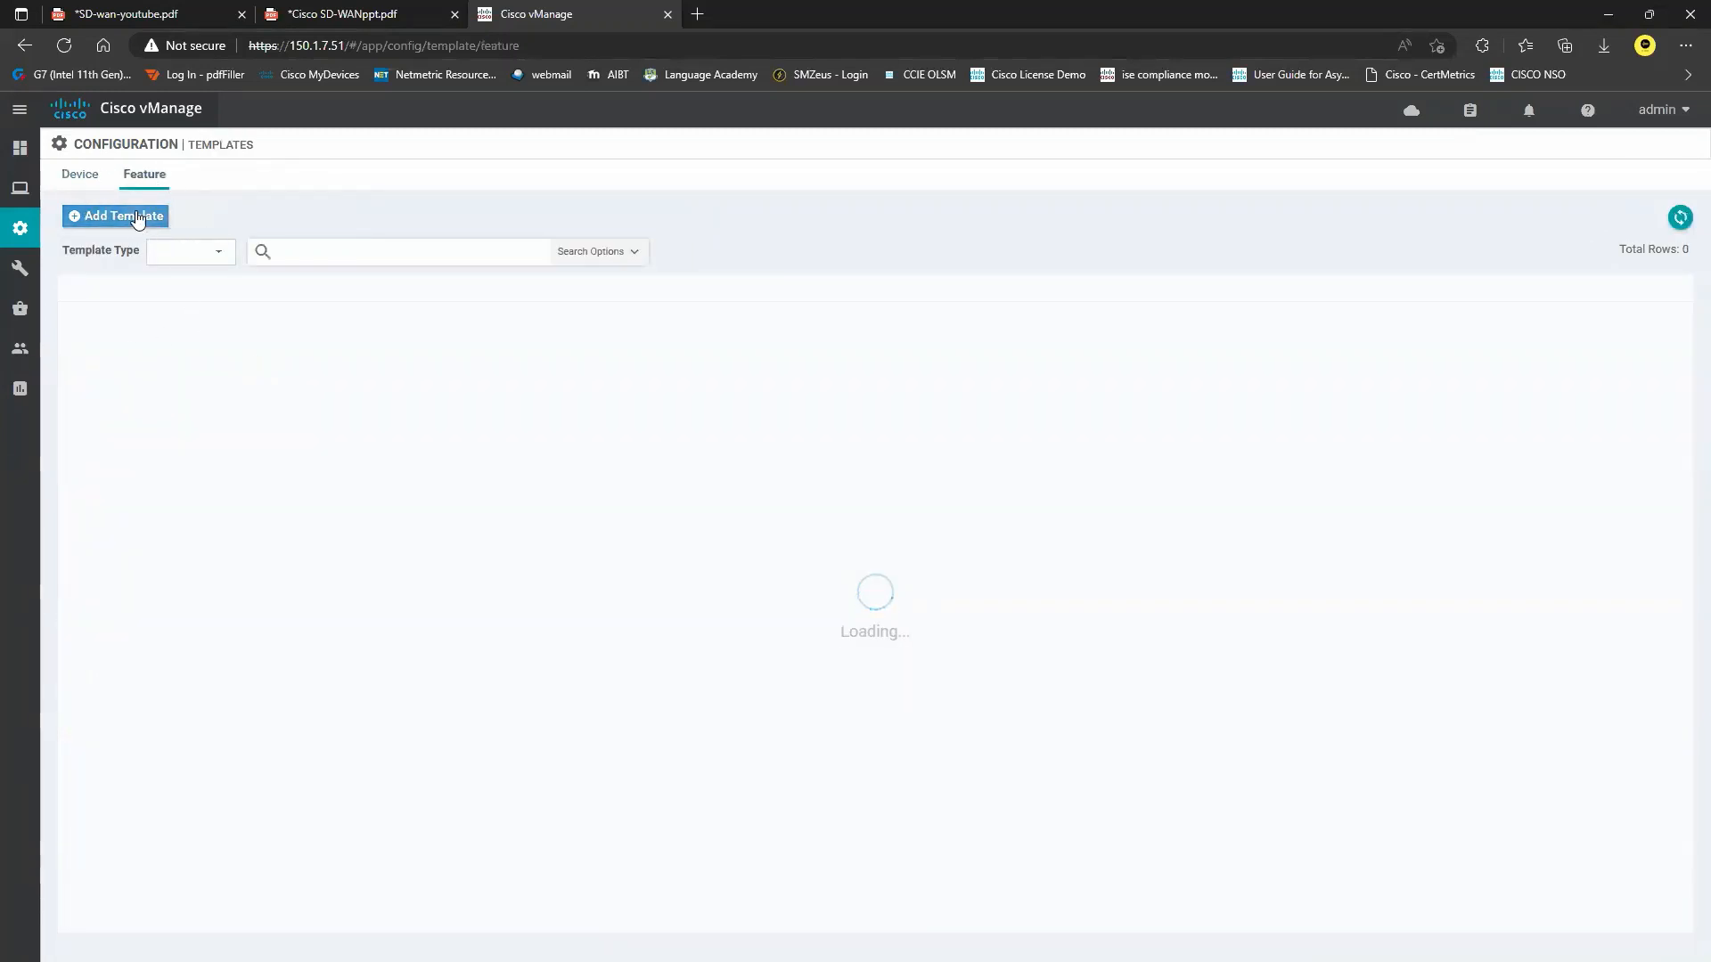
left_click(136, 219)
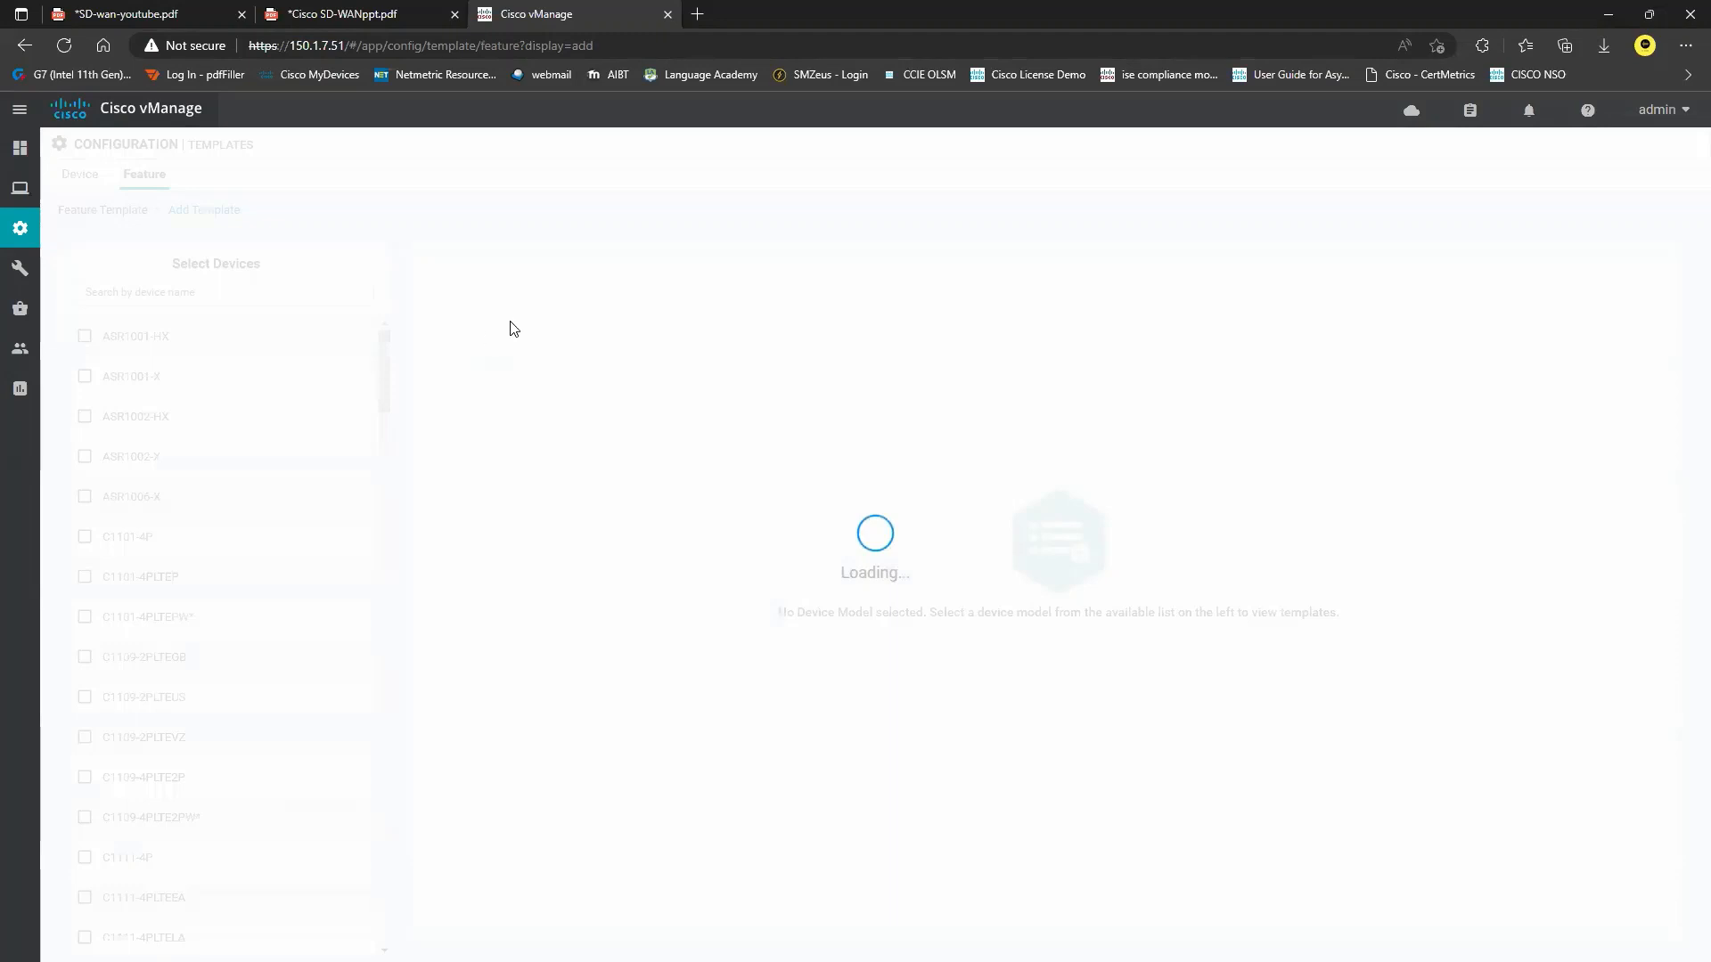
left_click(171, 294)
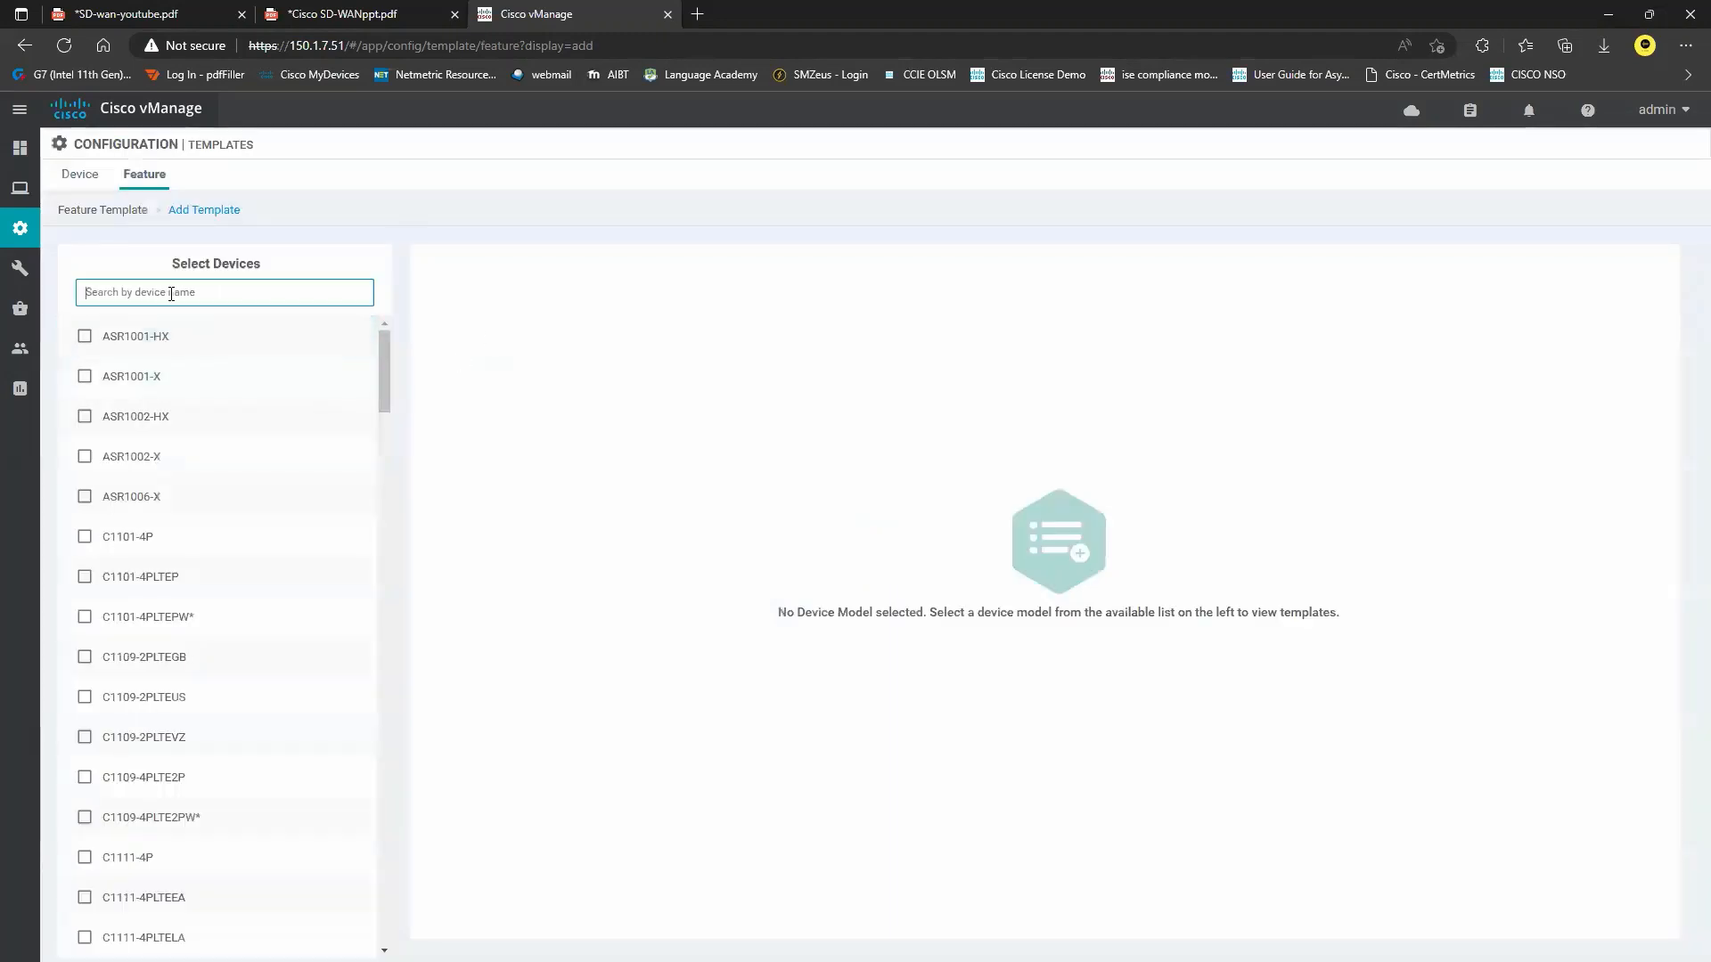
Search 'vsmar', select the vSmart device model, and choose the System template.
type("vsmar")
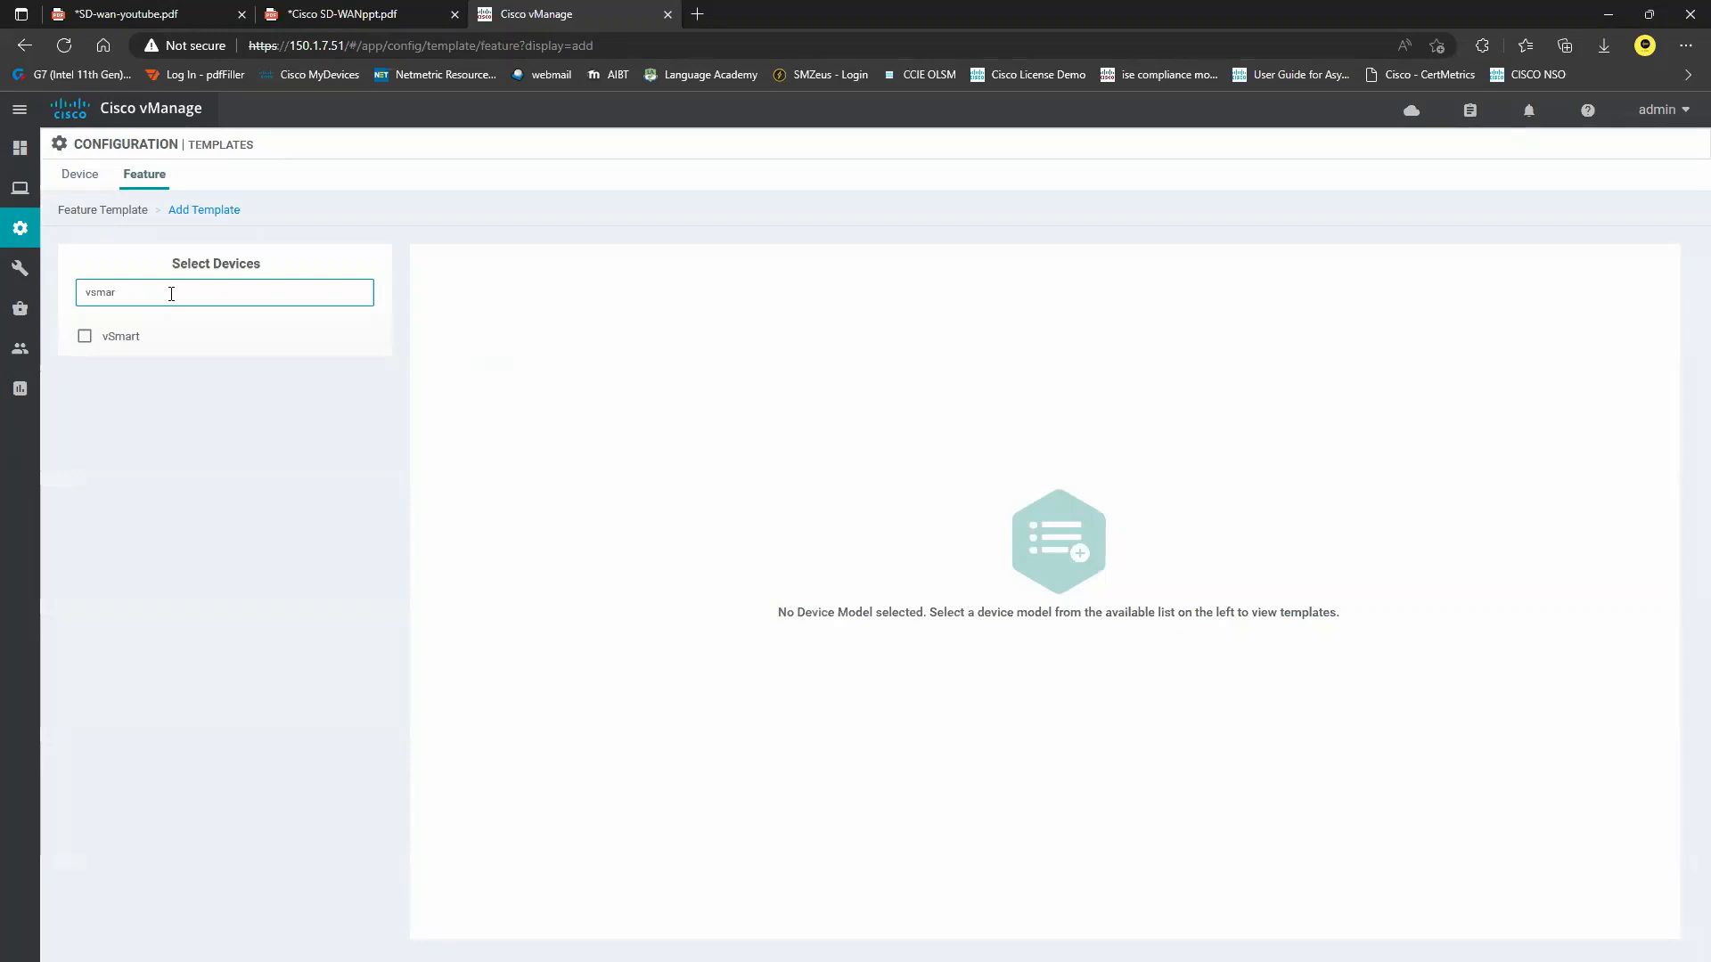
left_click(115, 336)
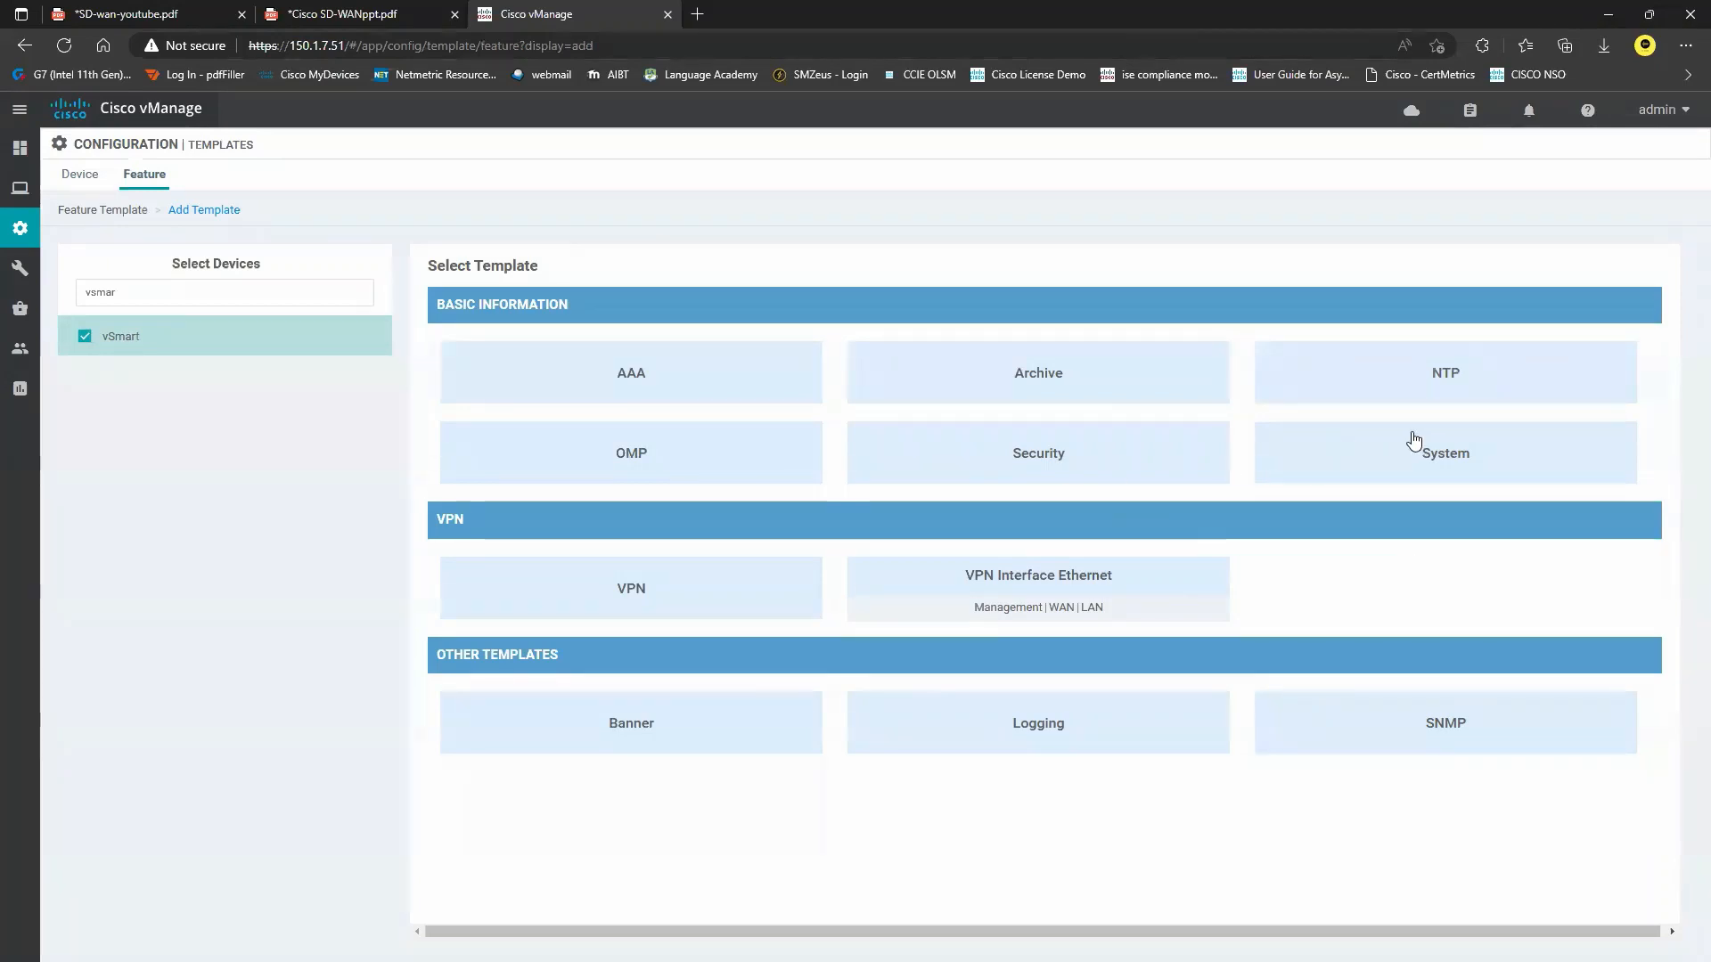
left_click(1436, 458)
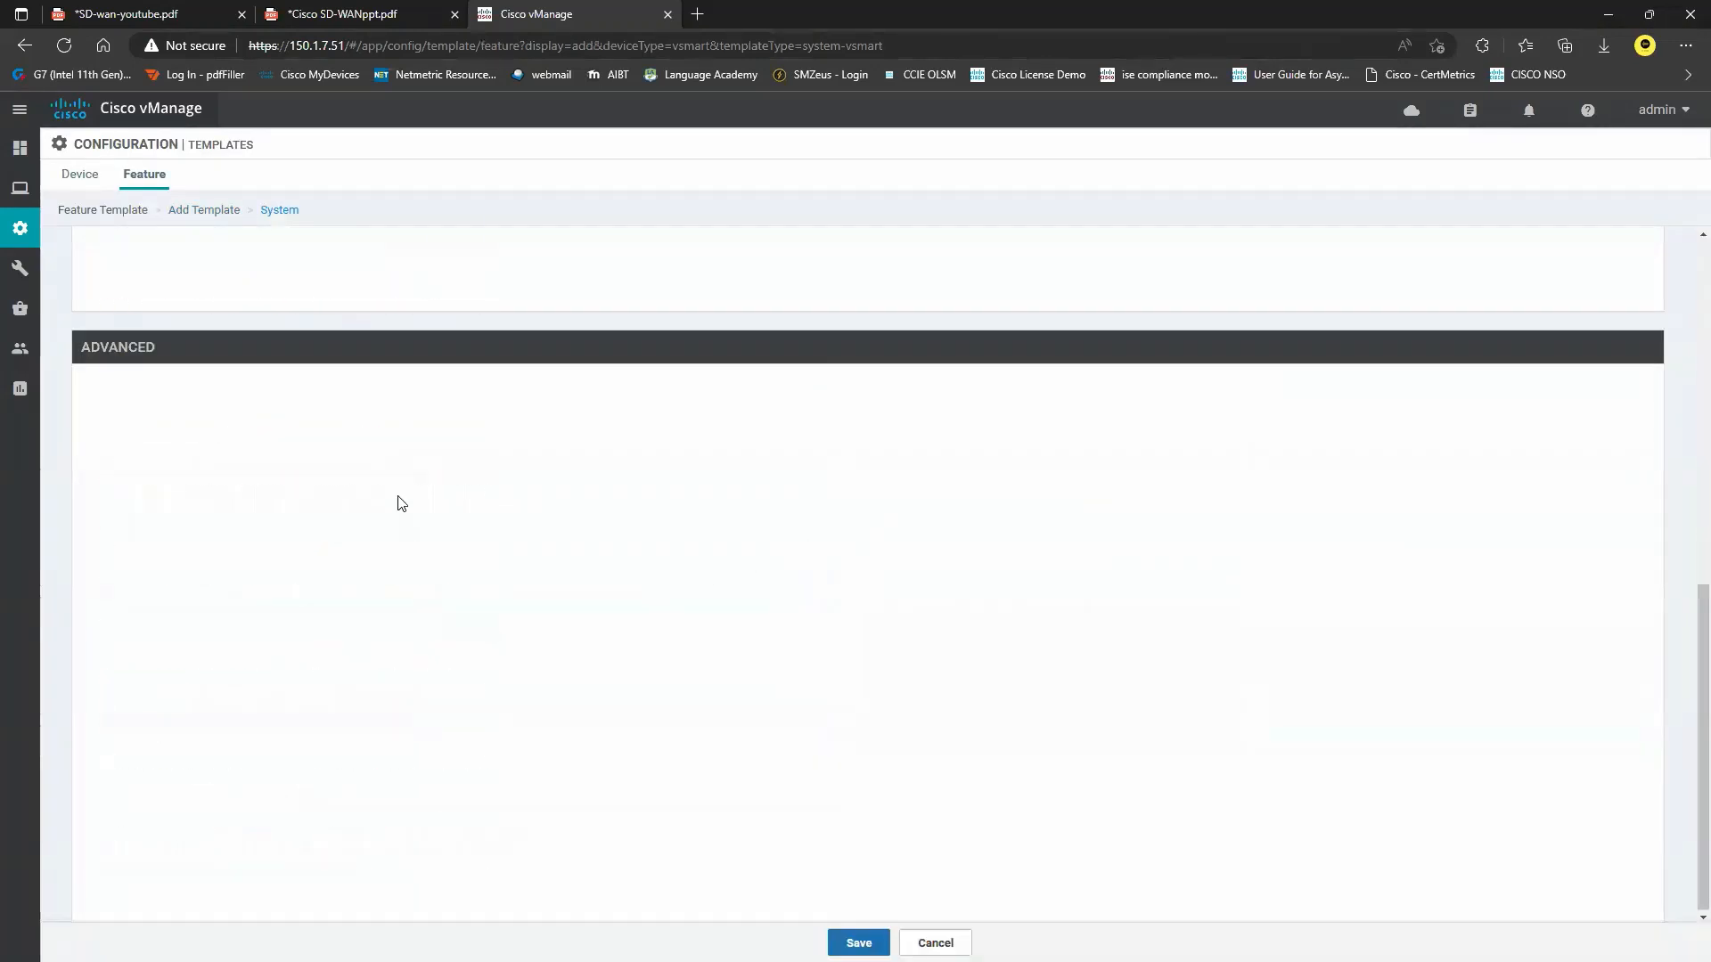
Copy the template name 'vSmart-System' into the description field.
left_click(330, 296)
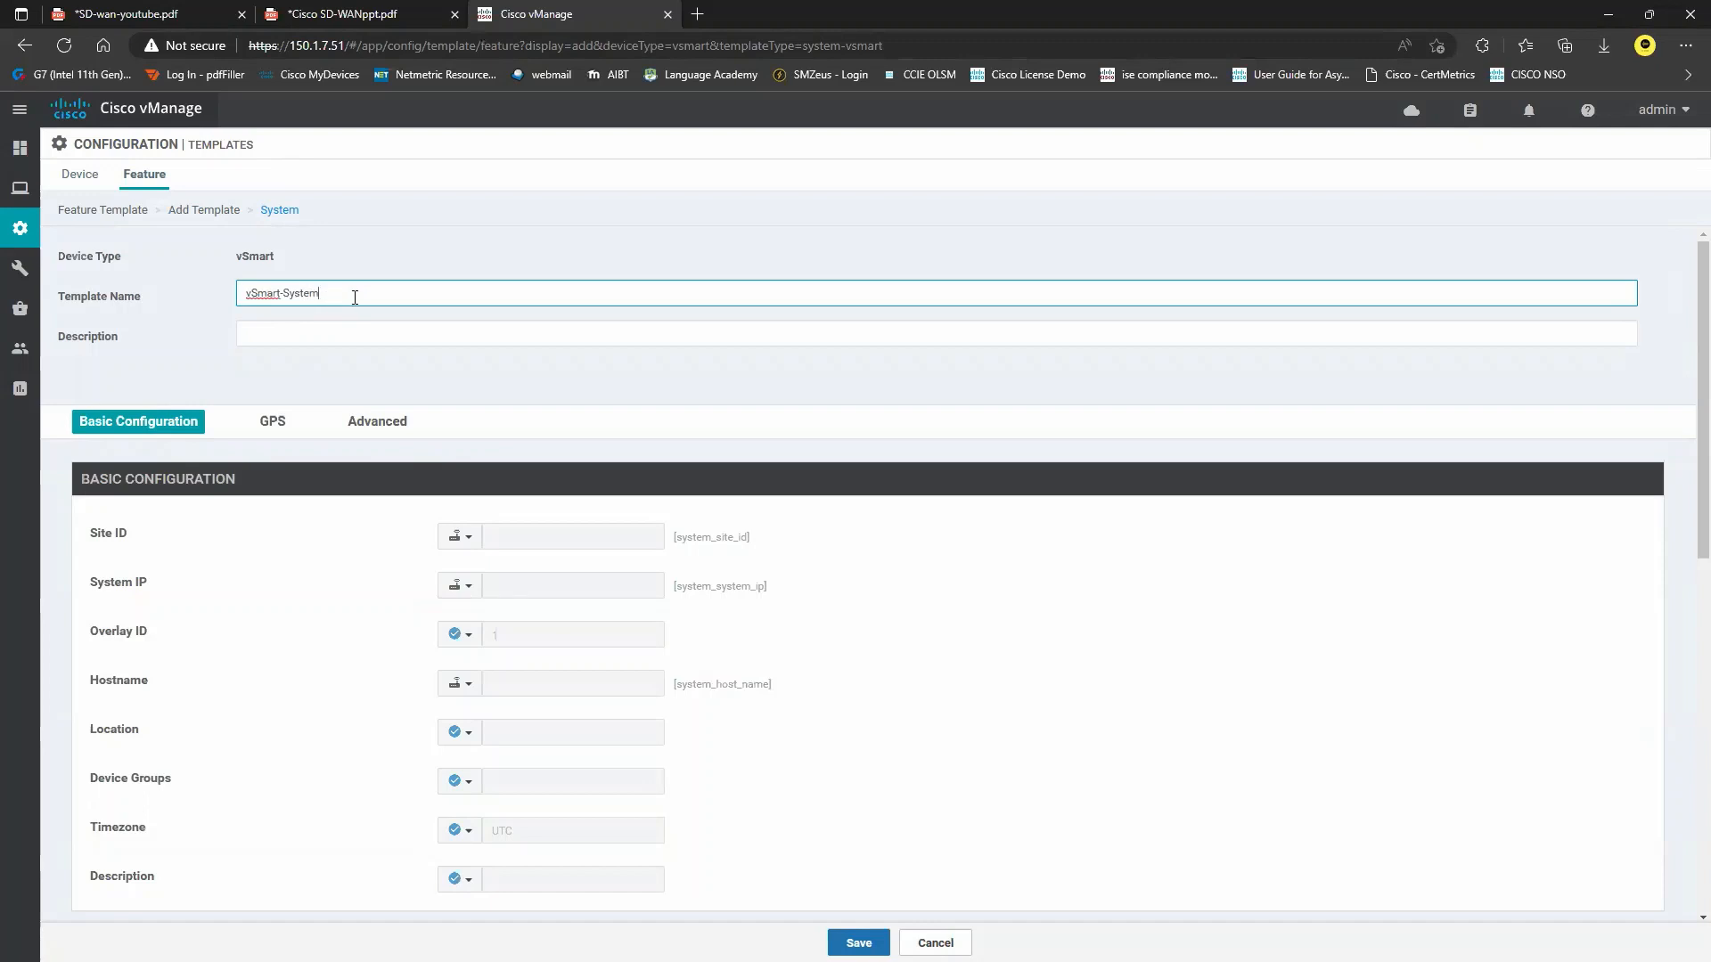
key("ctrl+a")
key("ctrl+c")
left_click(421, 337)
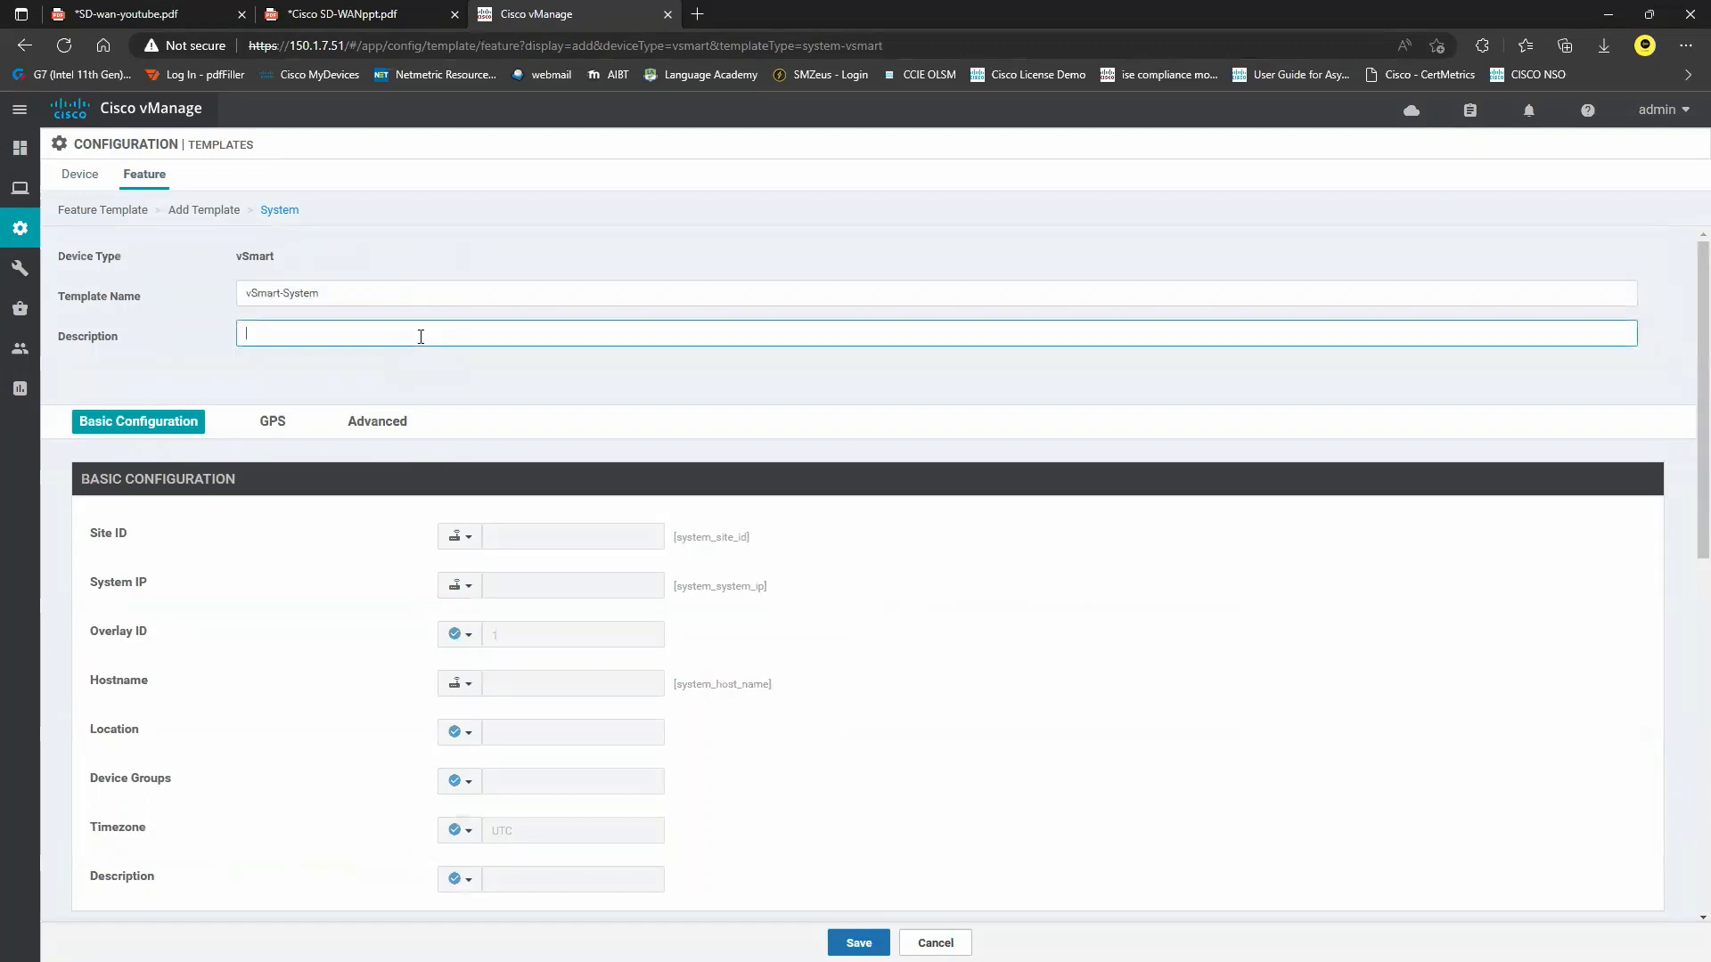
key("ctrl+v")
Make Site ID device-specific with key vSmart-Site-ID.
left_click(469, 539)
mouse_move(534, 565)
left_click_drag(677, 592, 611, 592)
key("BackSpace")
key("BackSpace")
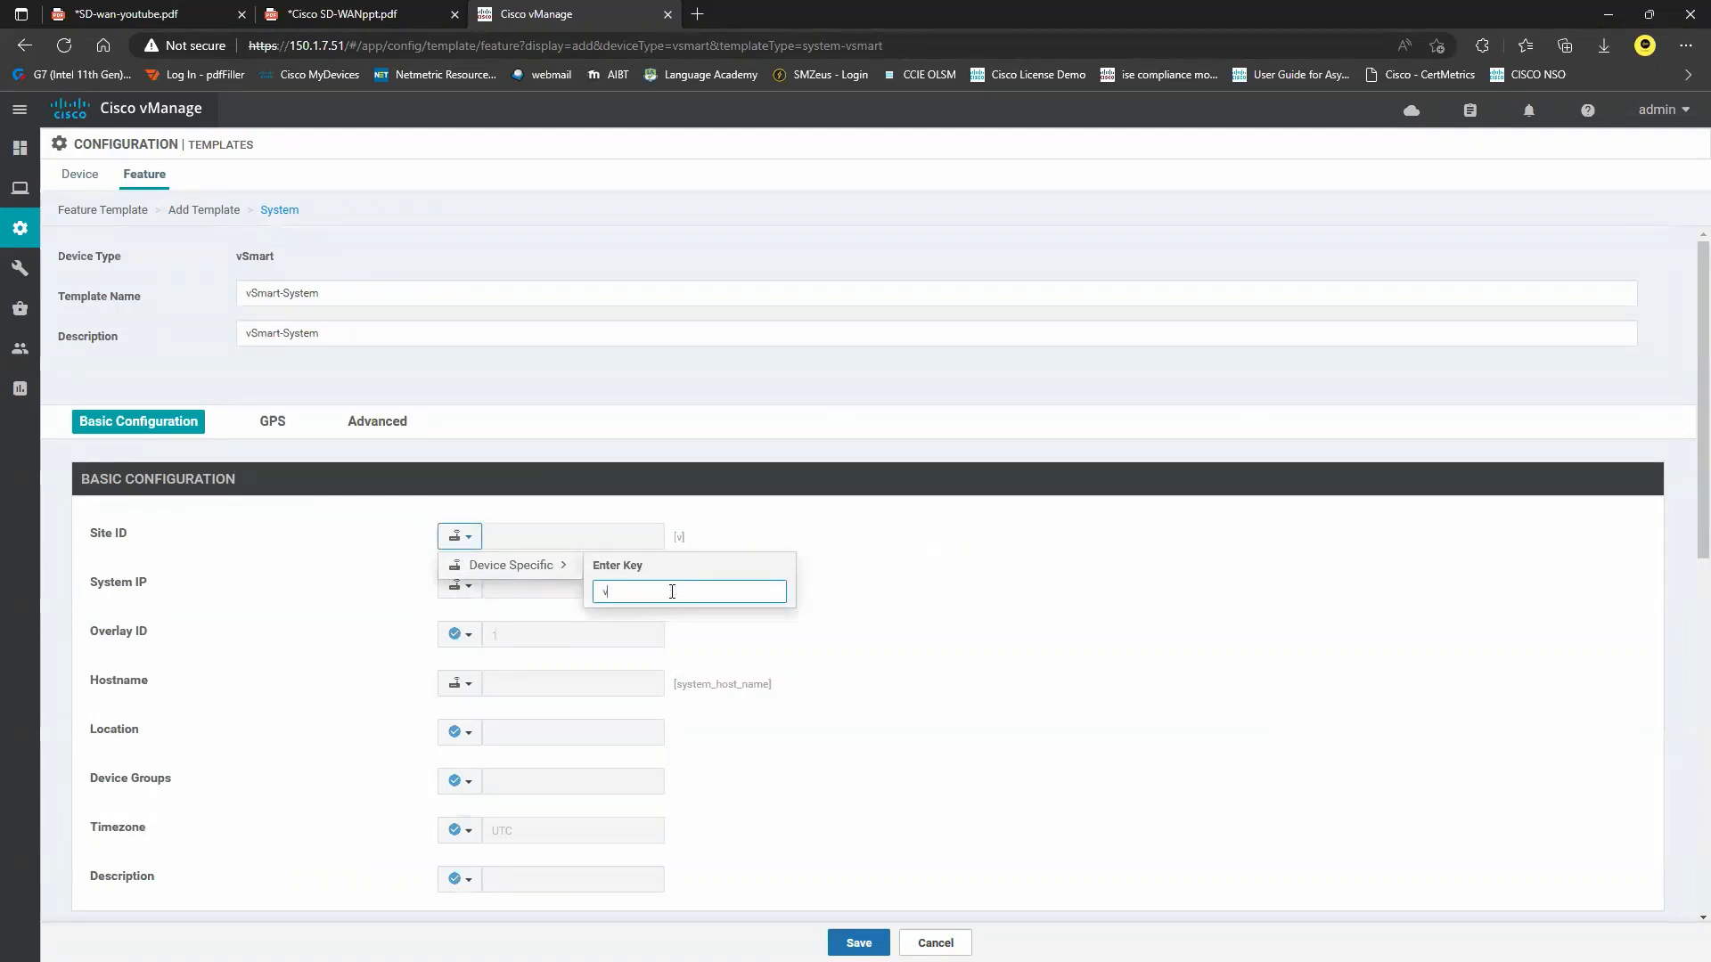
type("vSmart-Site-ID")
left_click(734, 560)
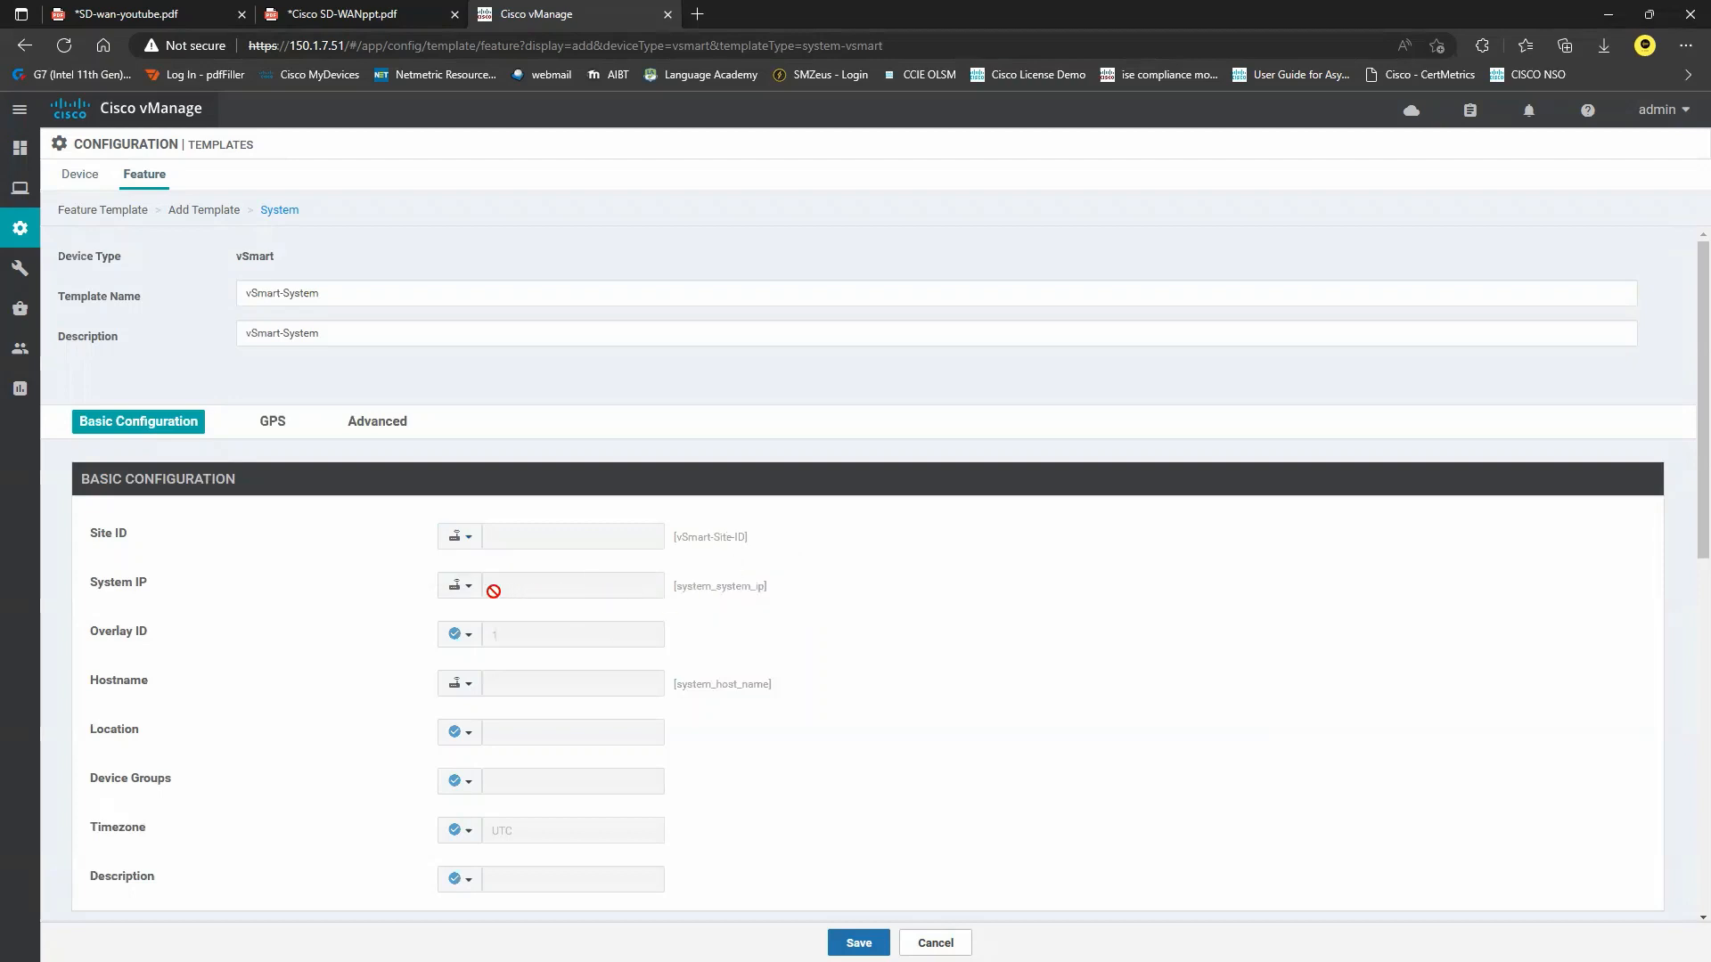
Make System IP and Hostname device-specific with keys vSmart-Sys-IP and vSmart-HostName.
left_click(459, 585)
mouse_move(517, 616)
left_click(635, 639)
double_click(635, 640)
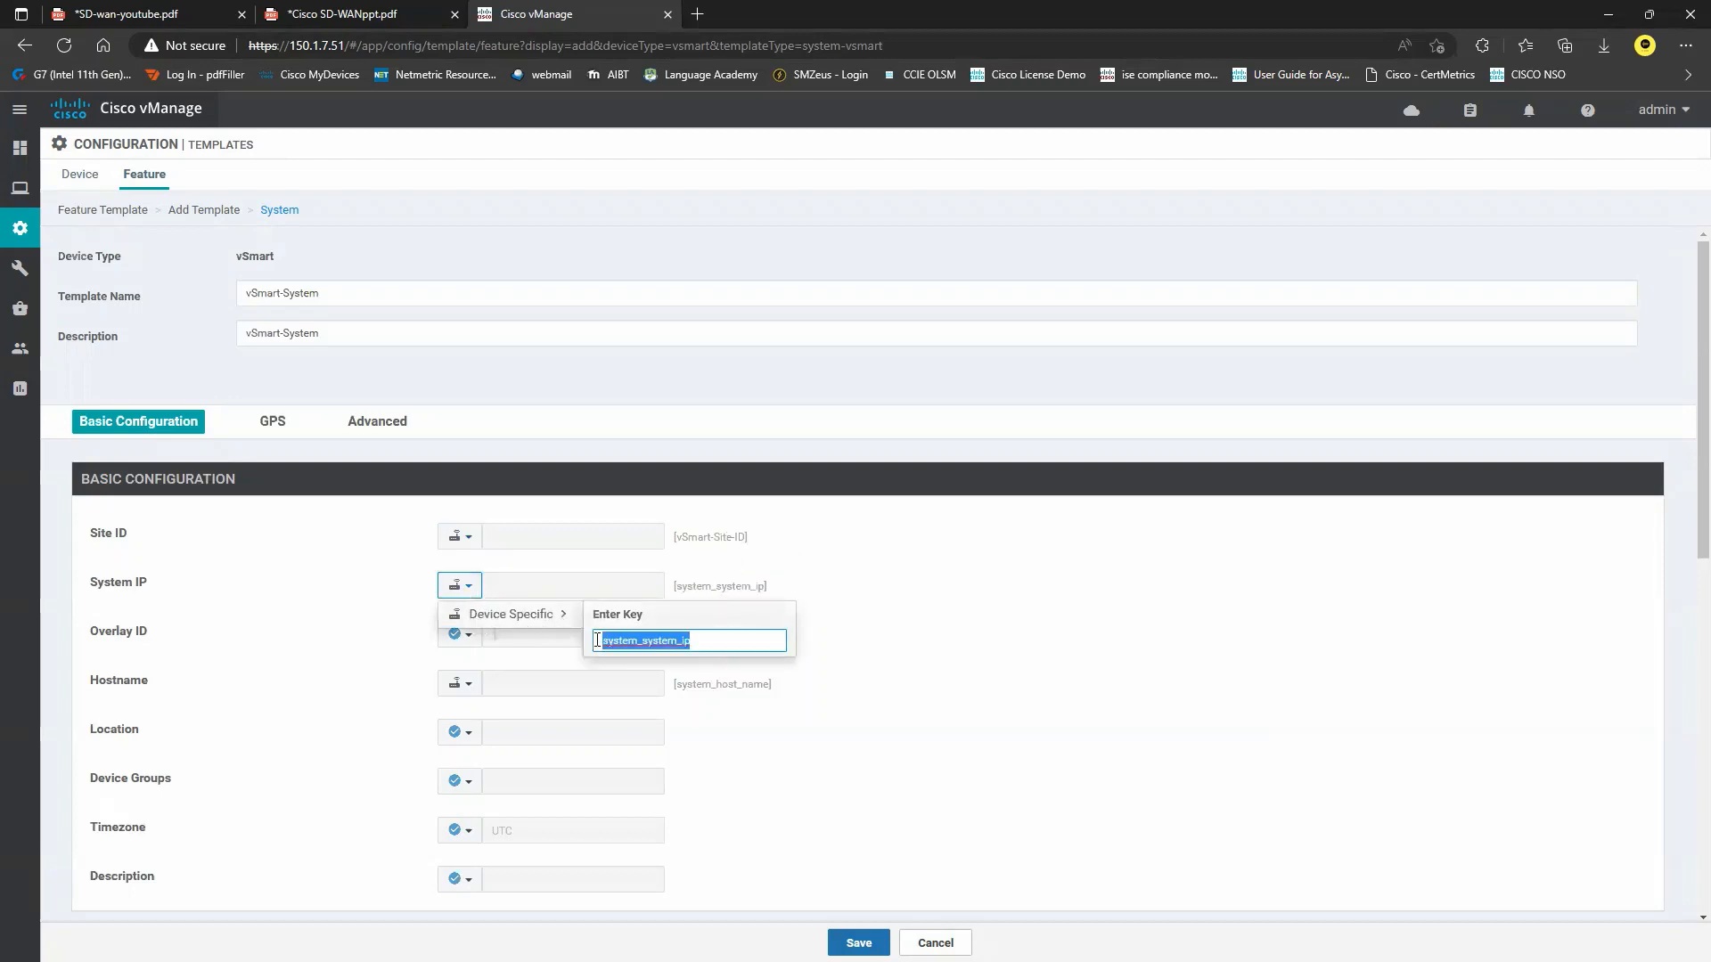
type("vSmart-")
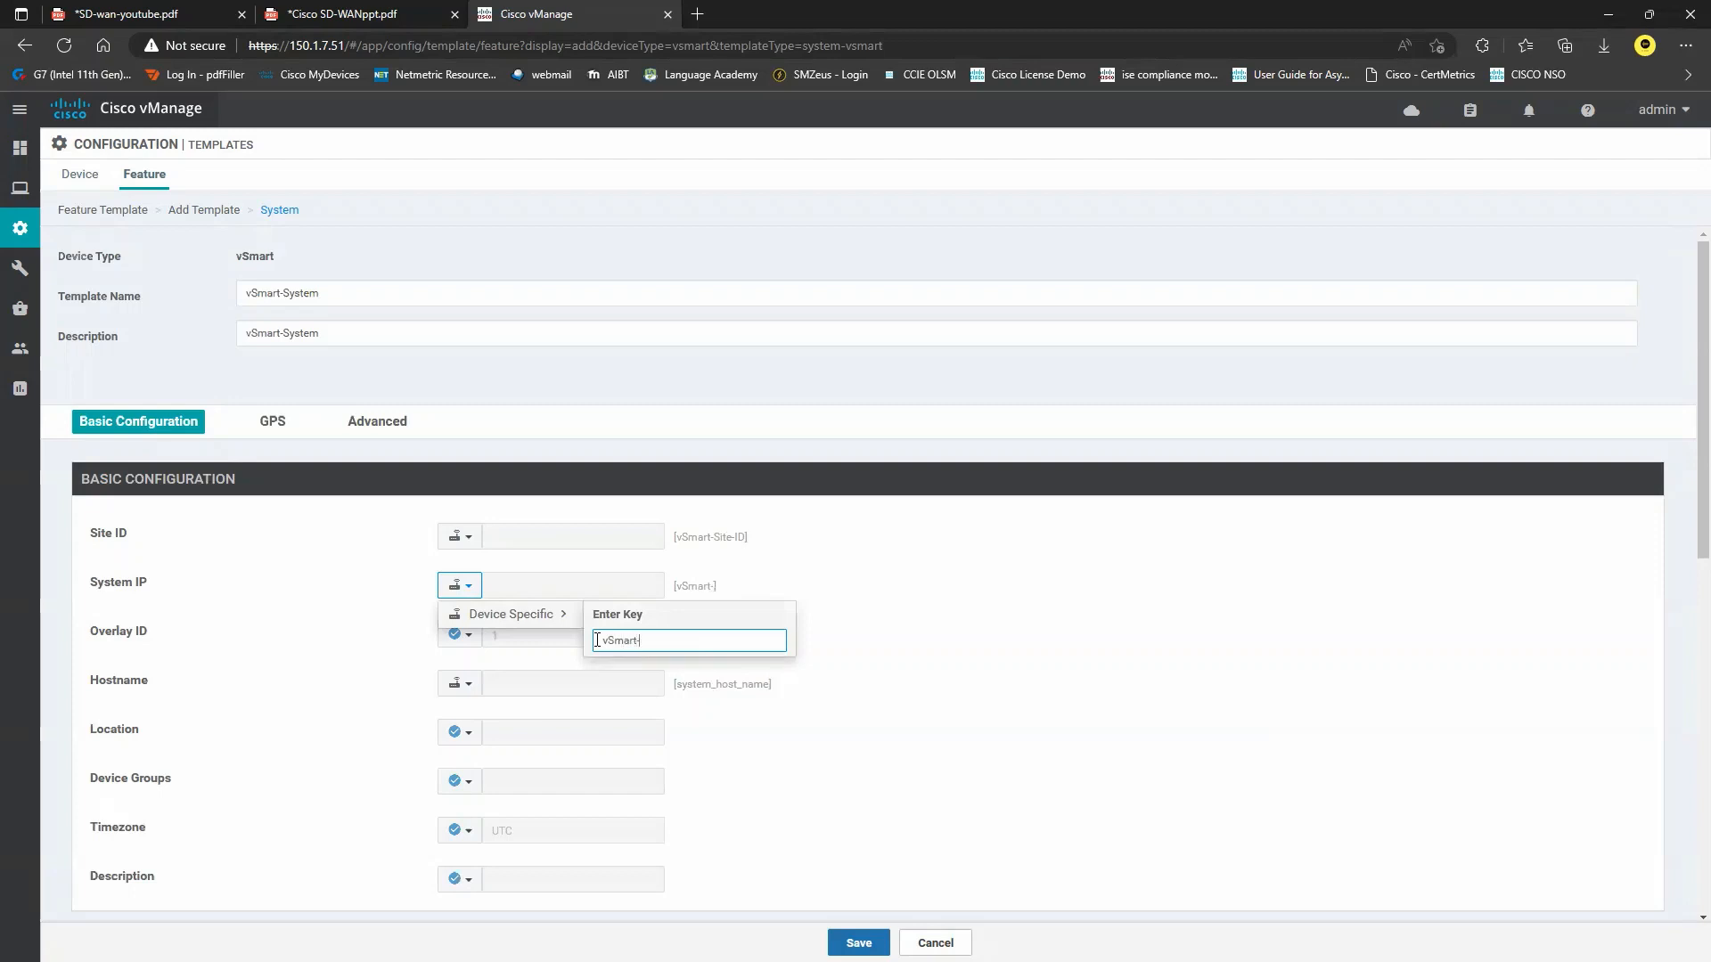
type("Sys-IP")
key("Return")
left_click(470, 685)
left_click(512, 712)
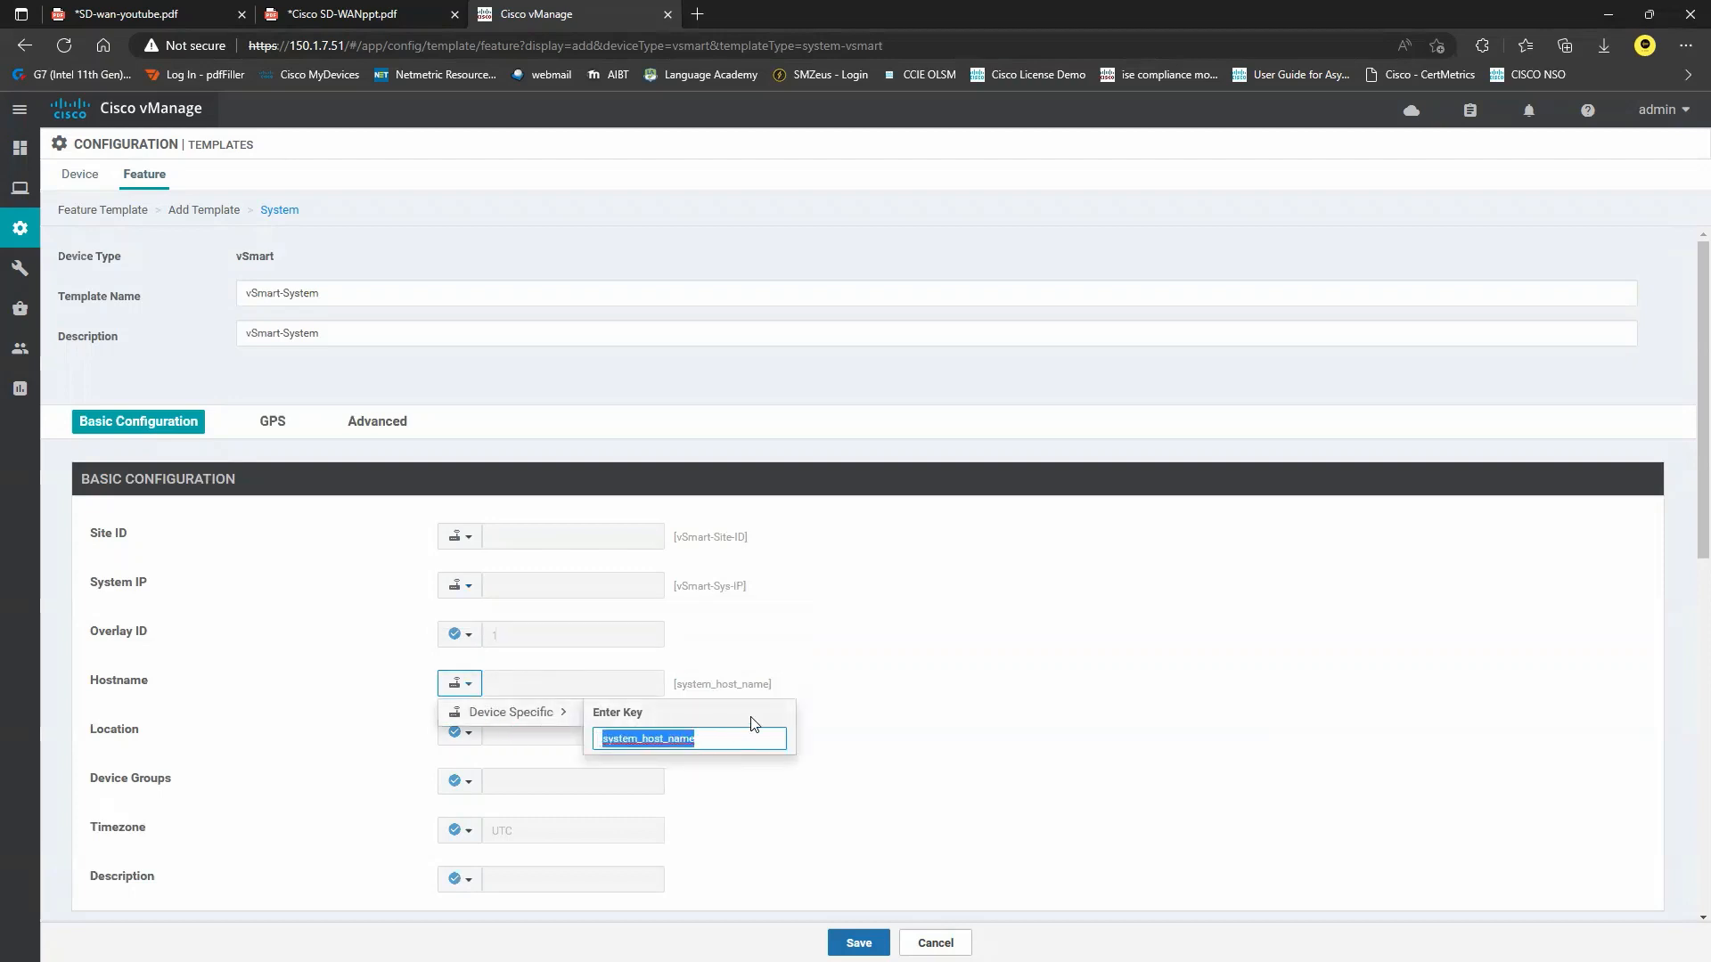
type("vSmart-Host")
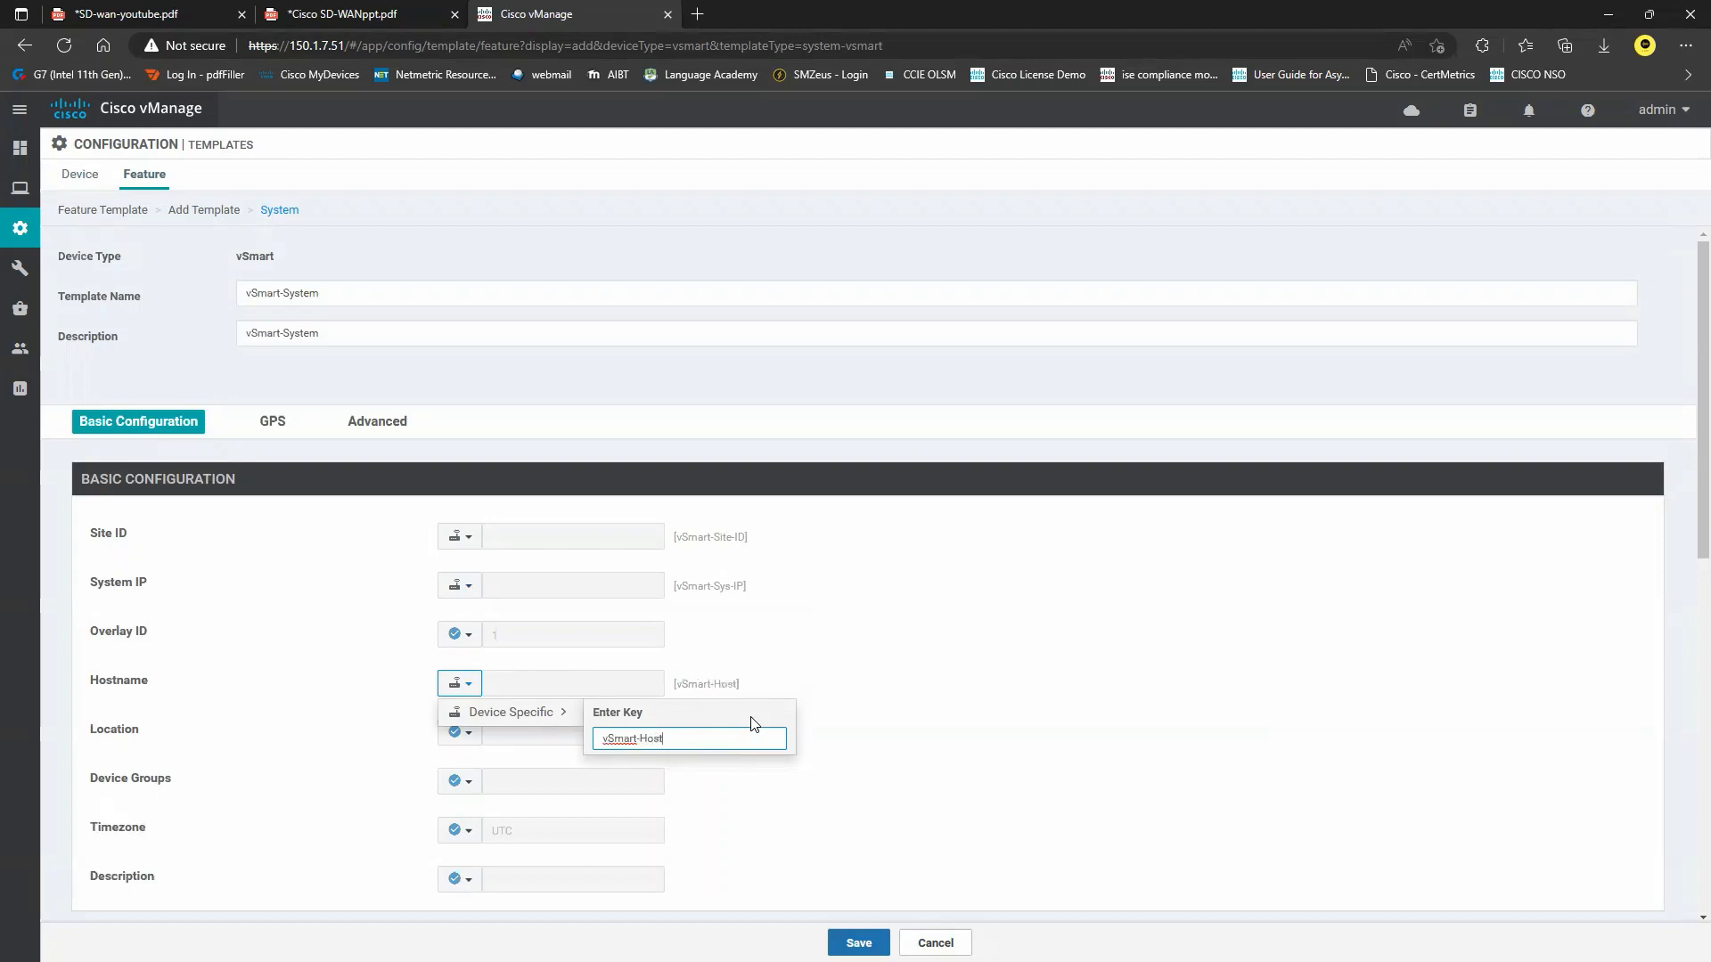
type("Name")
key("Return")
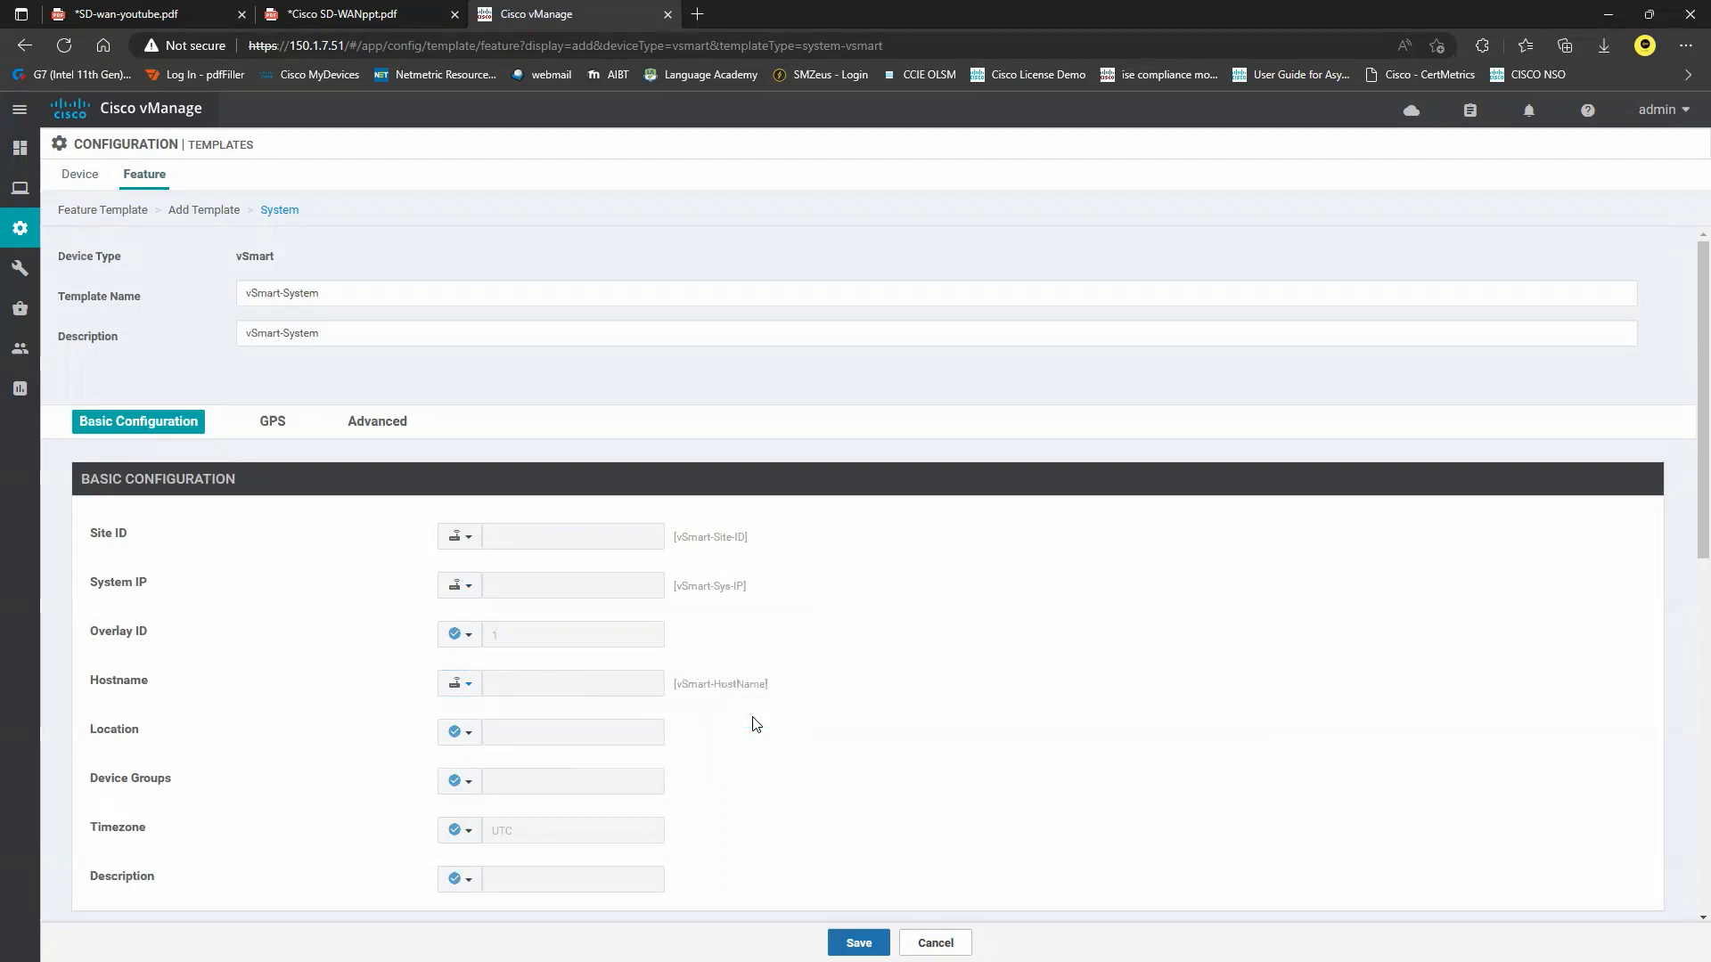
Return the Location field to its default value.
scroll(756, 724, "down", 1)
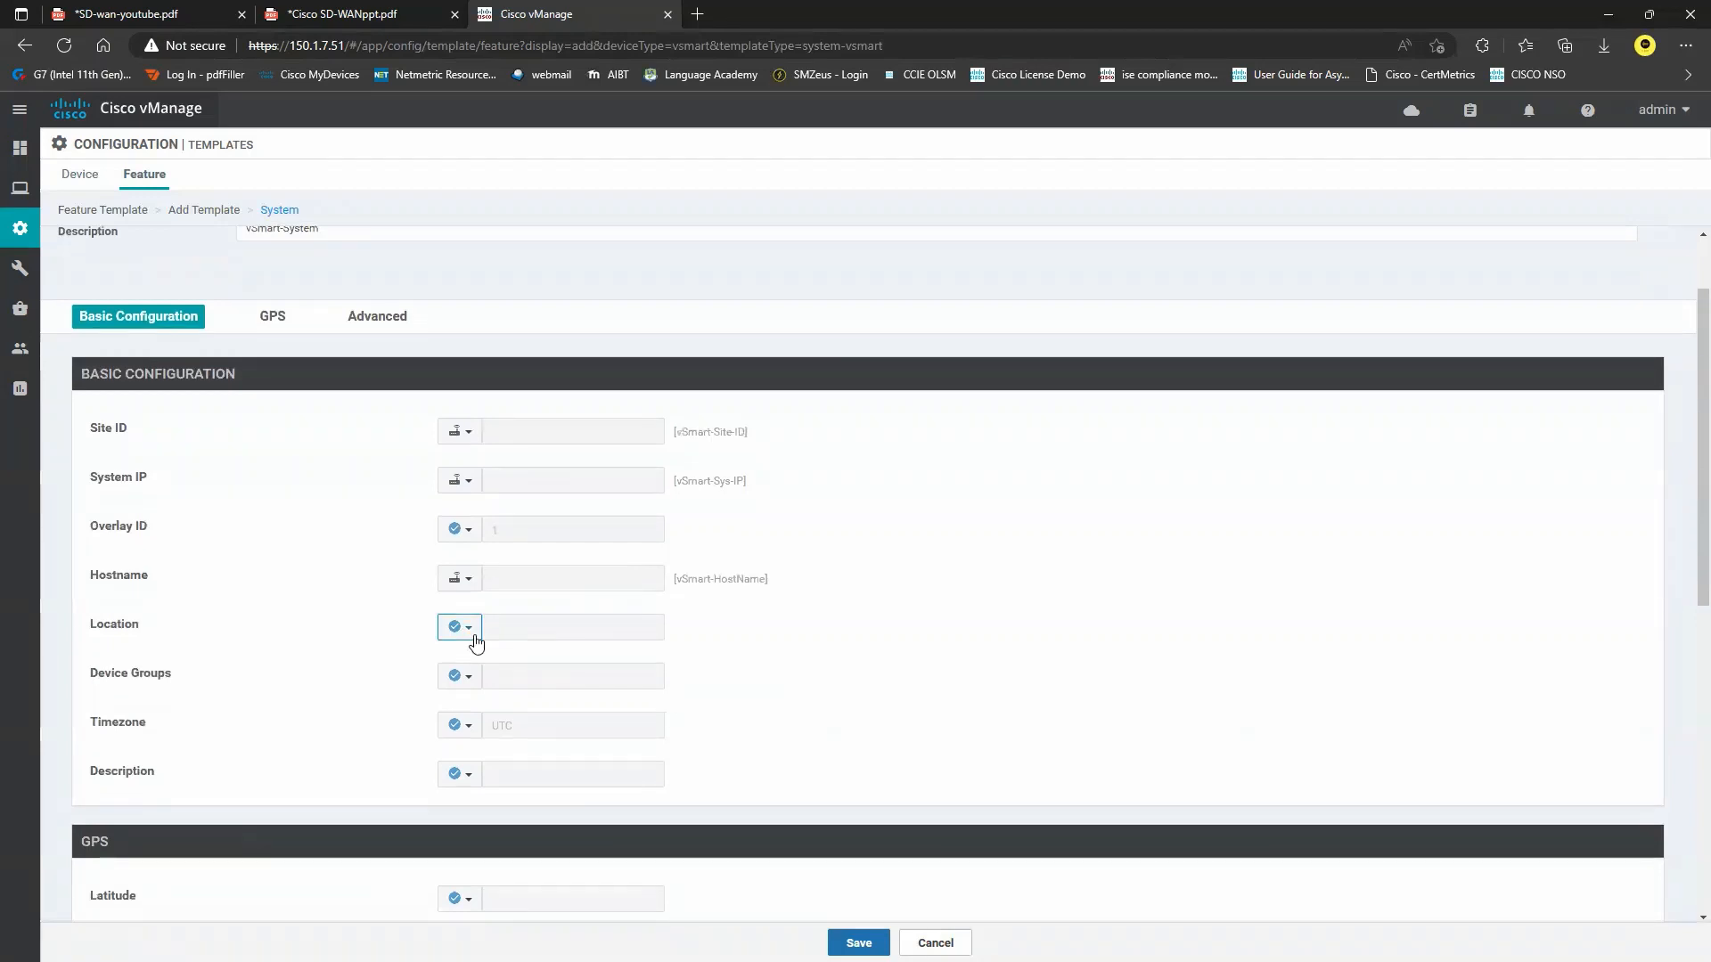
left_click(475, 634)
left_click(482, 657)
left_click(560, 631)
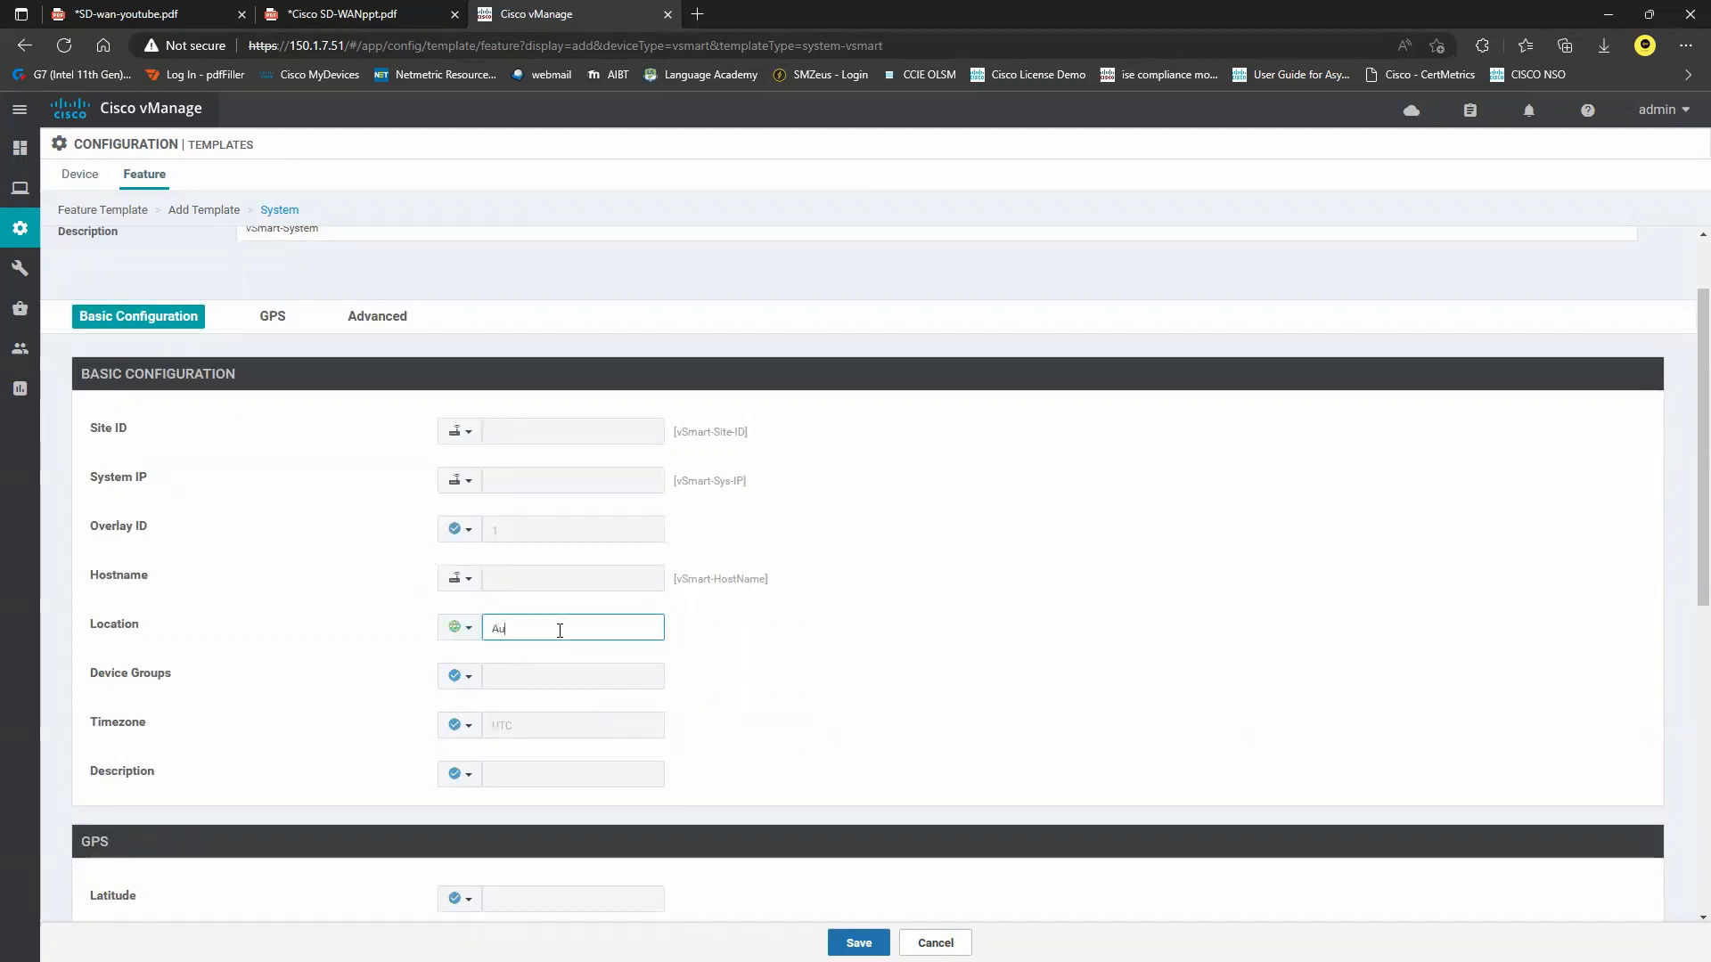
left_click(467, 628)
left_click(499, 707)
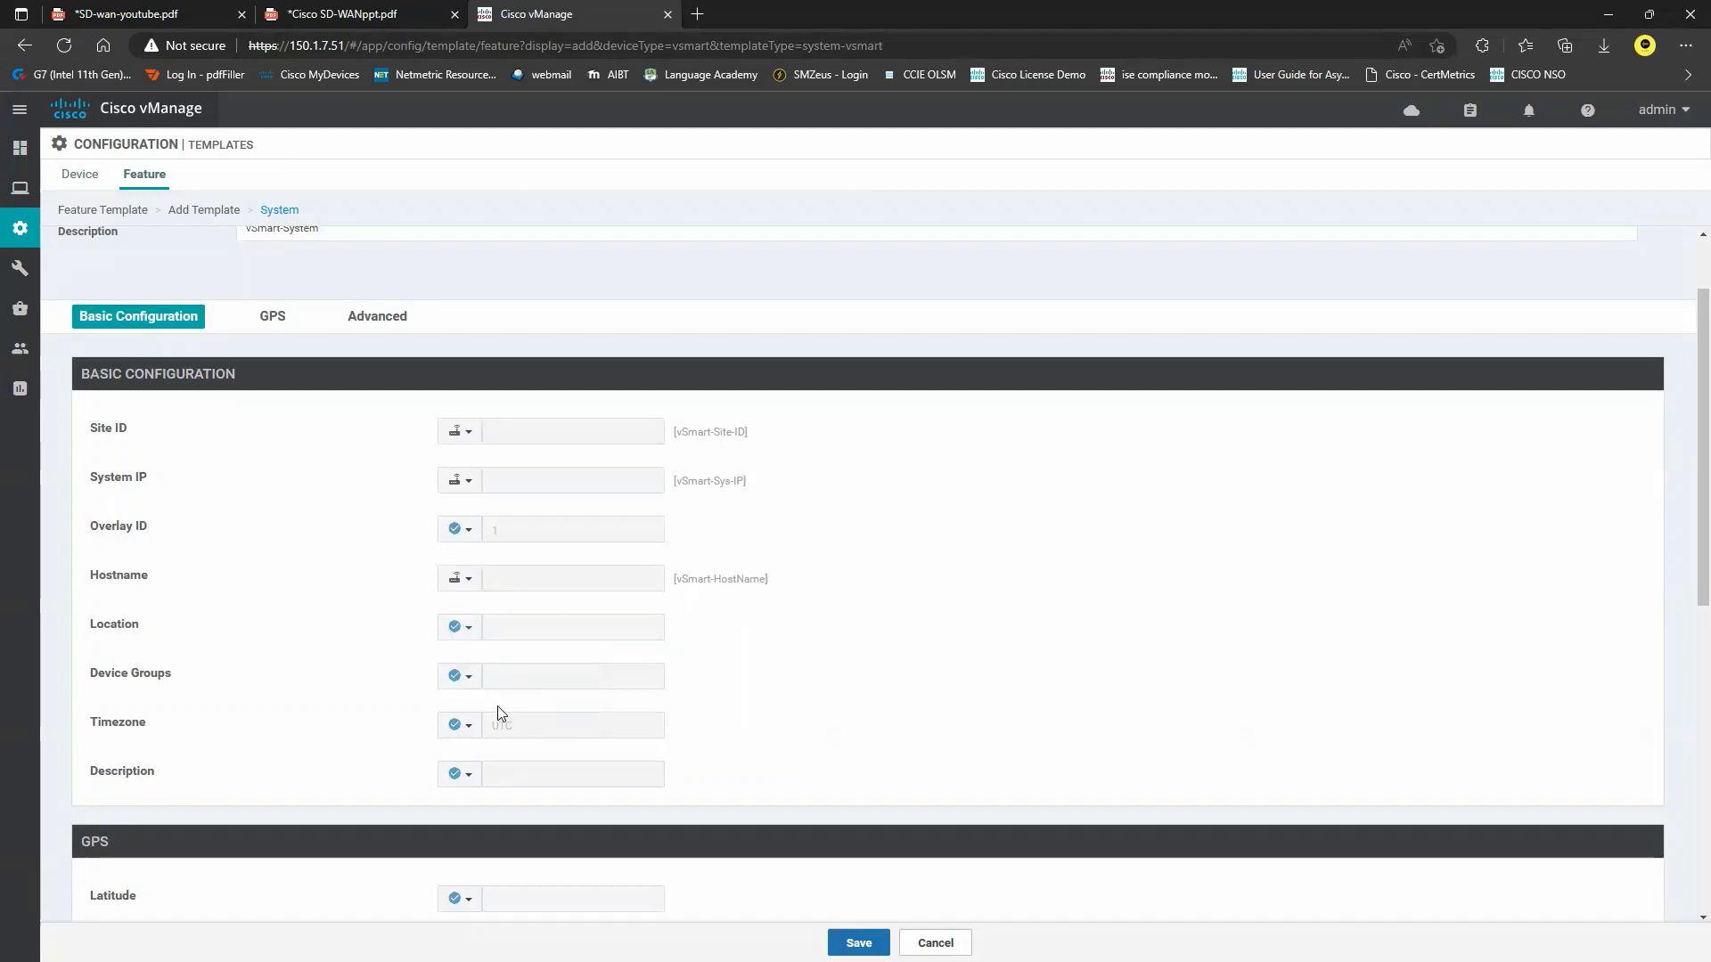
Make Timezone a global value set to Australia/Hobart.
scroll(486, 711, "down", 2)
left_click(462, 585)
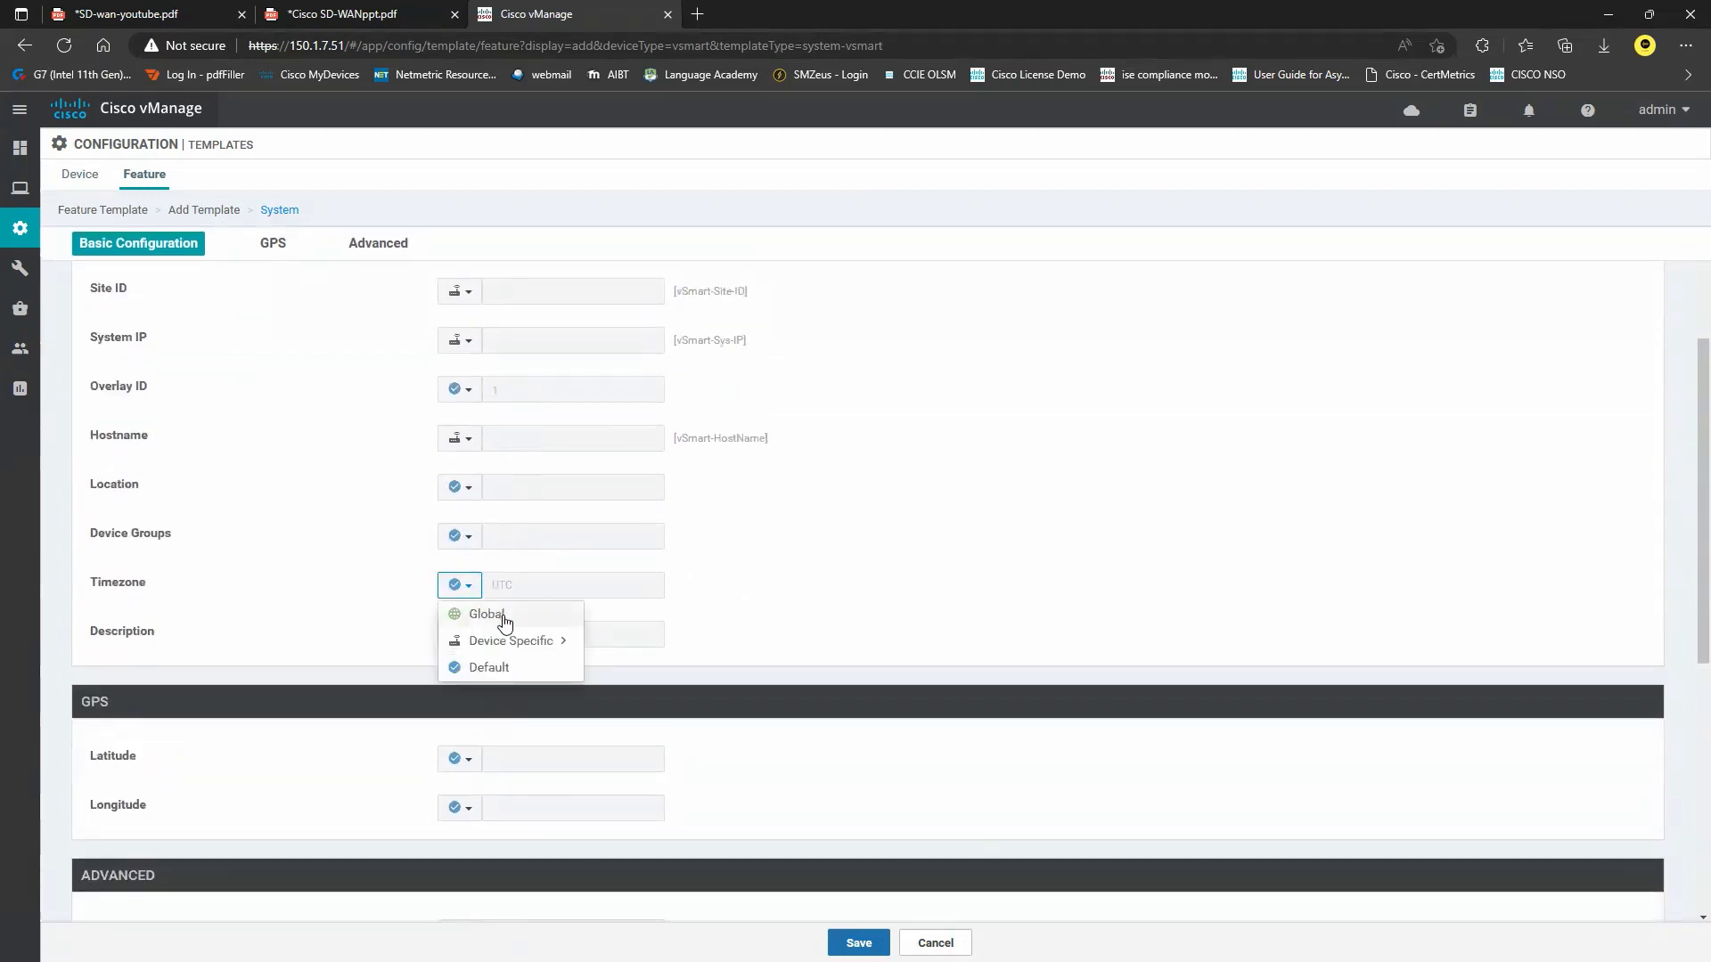
left_click(504, 621)
left_click(583, 588)
scroll(585, 713, "down", 6)
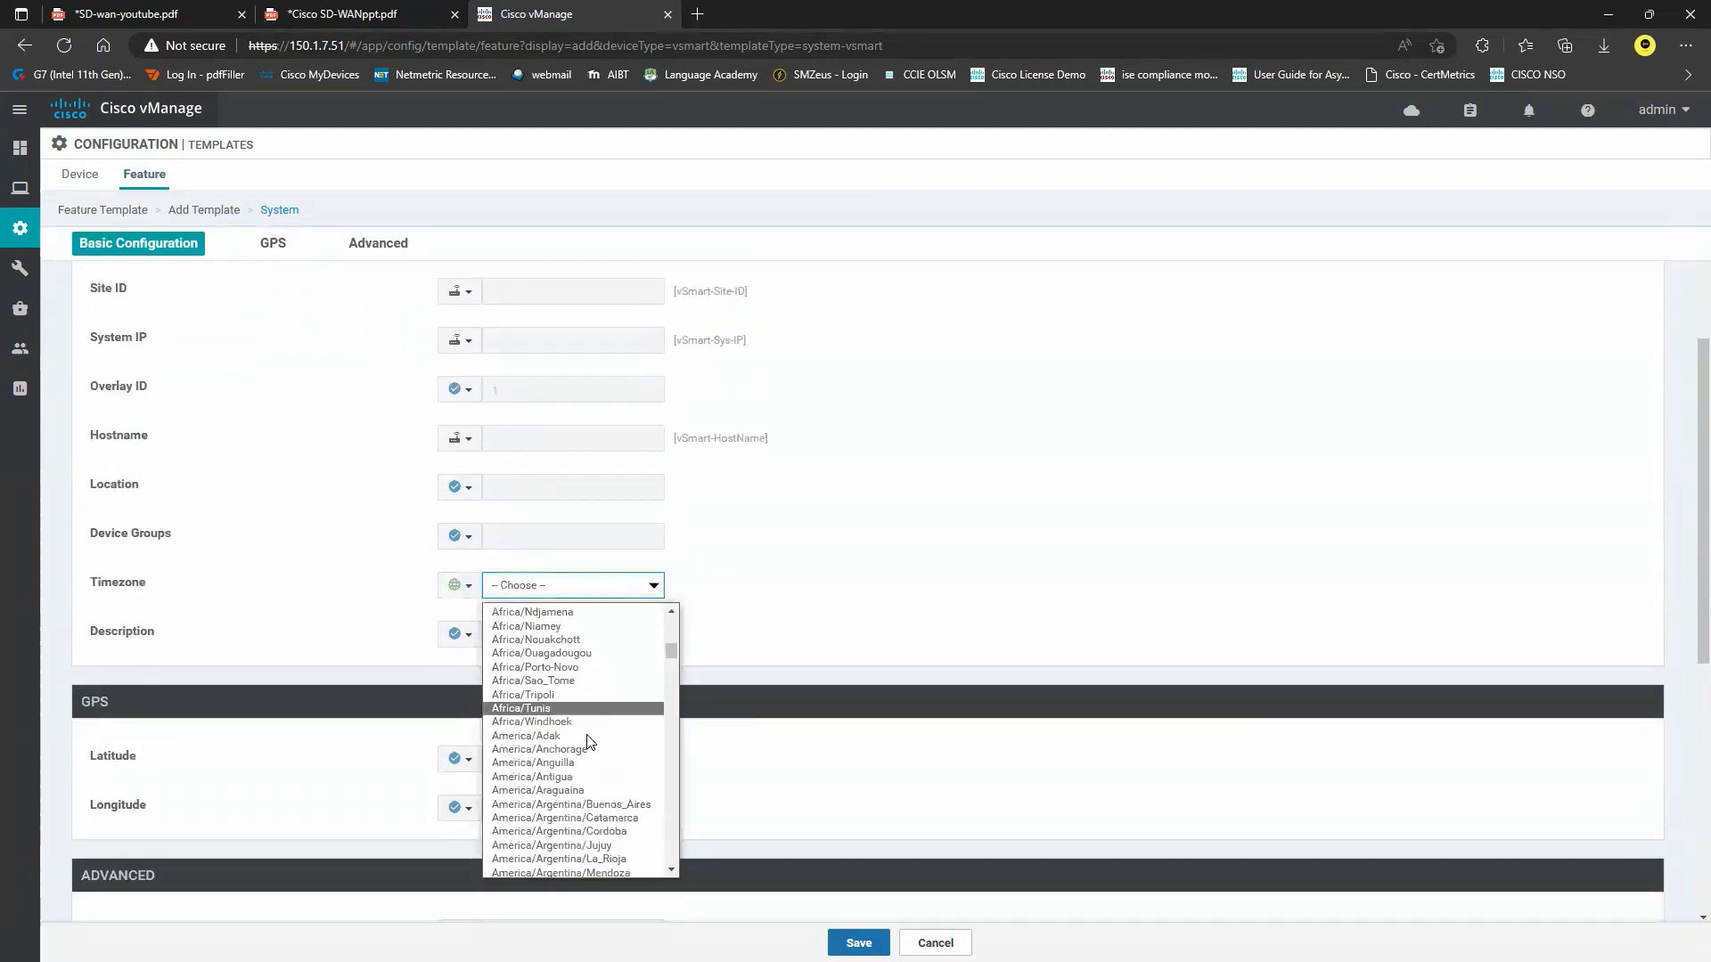
scroll(588, 742, "down", 13)
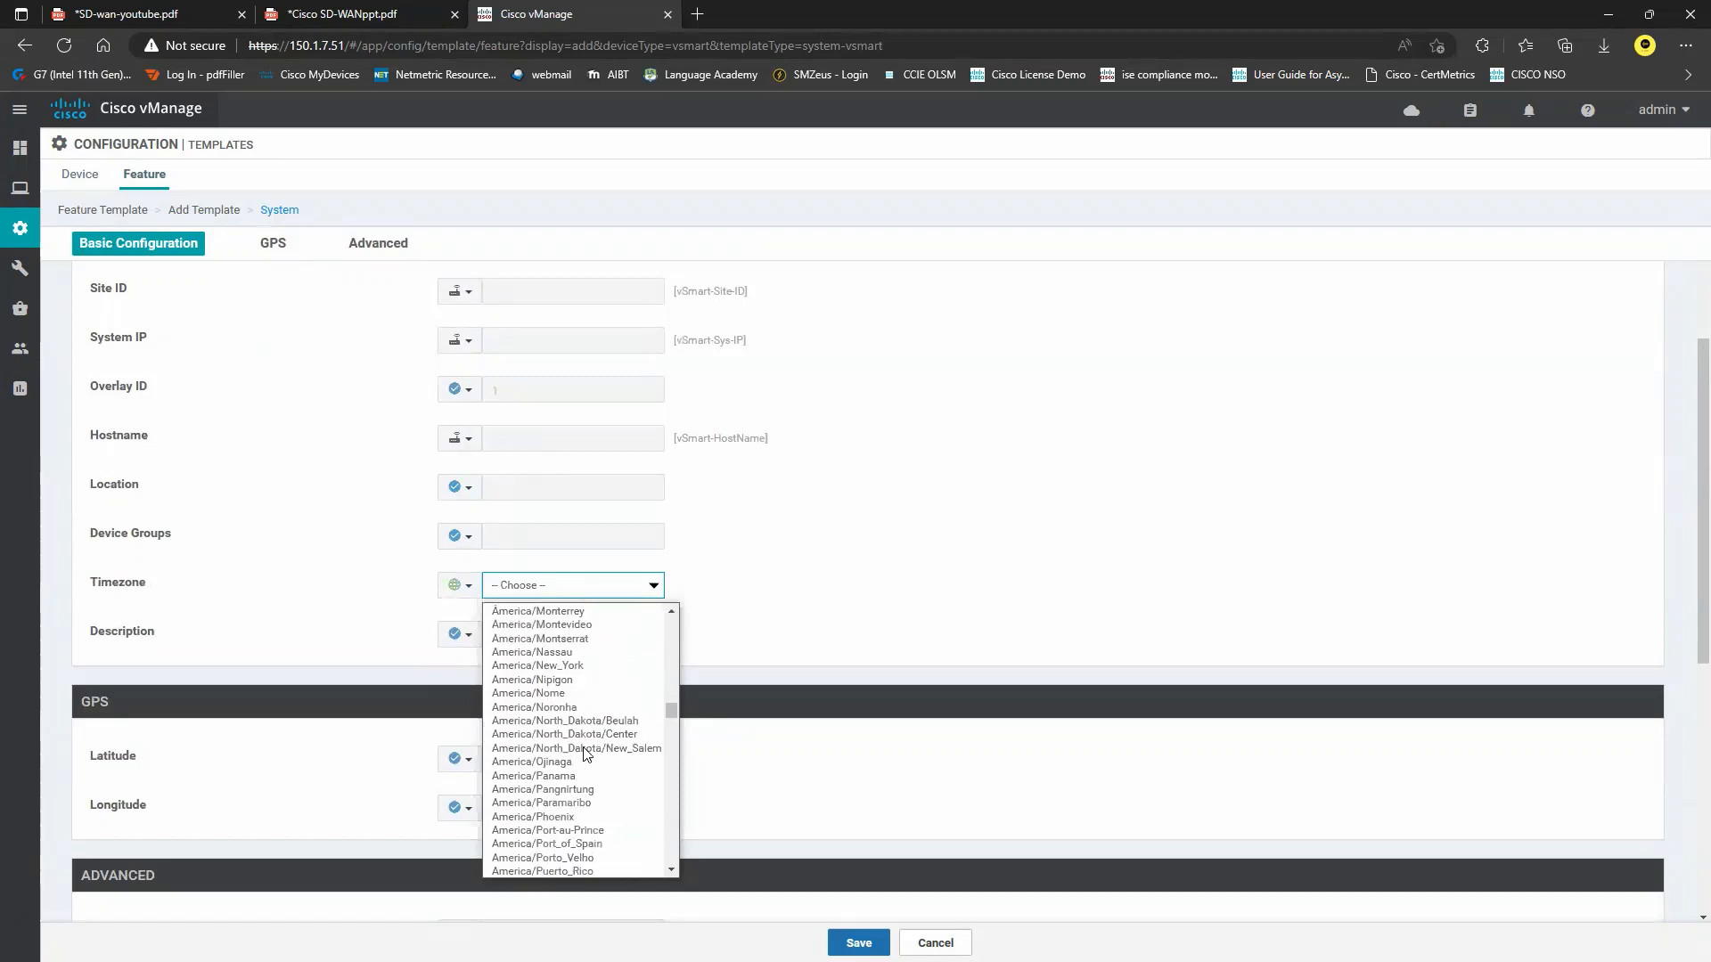
scroll(587, 753, "down", 12)
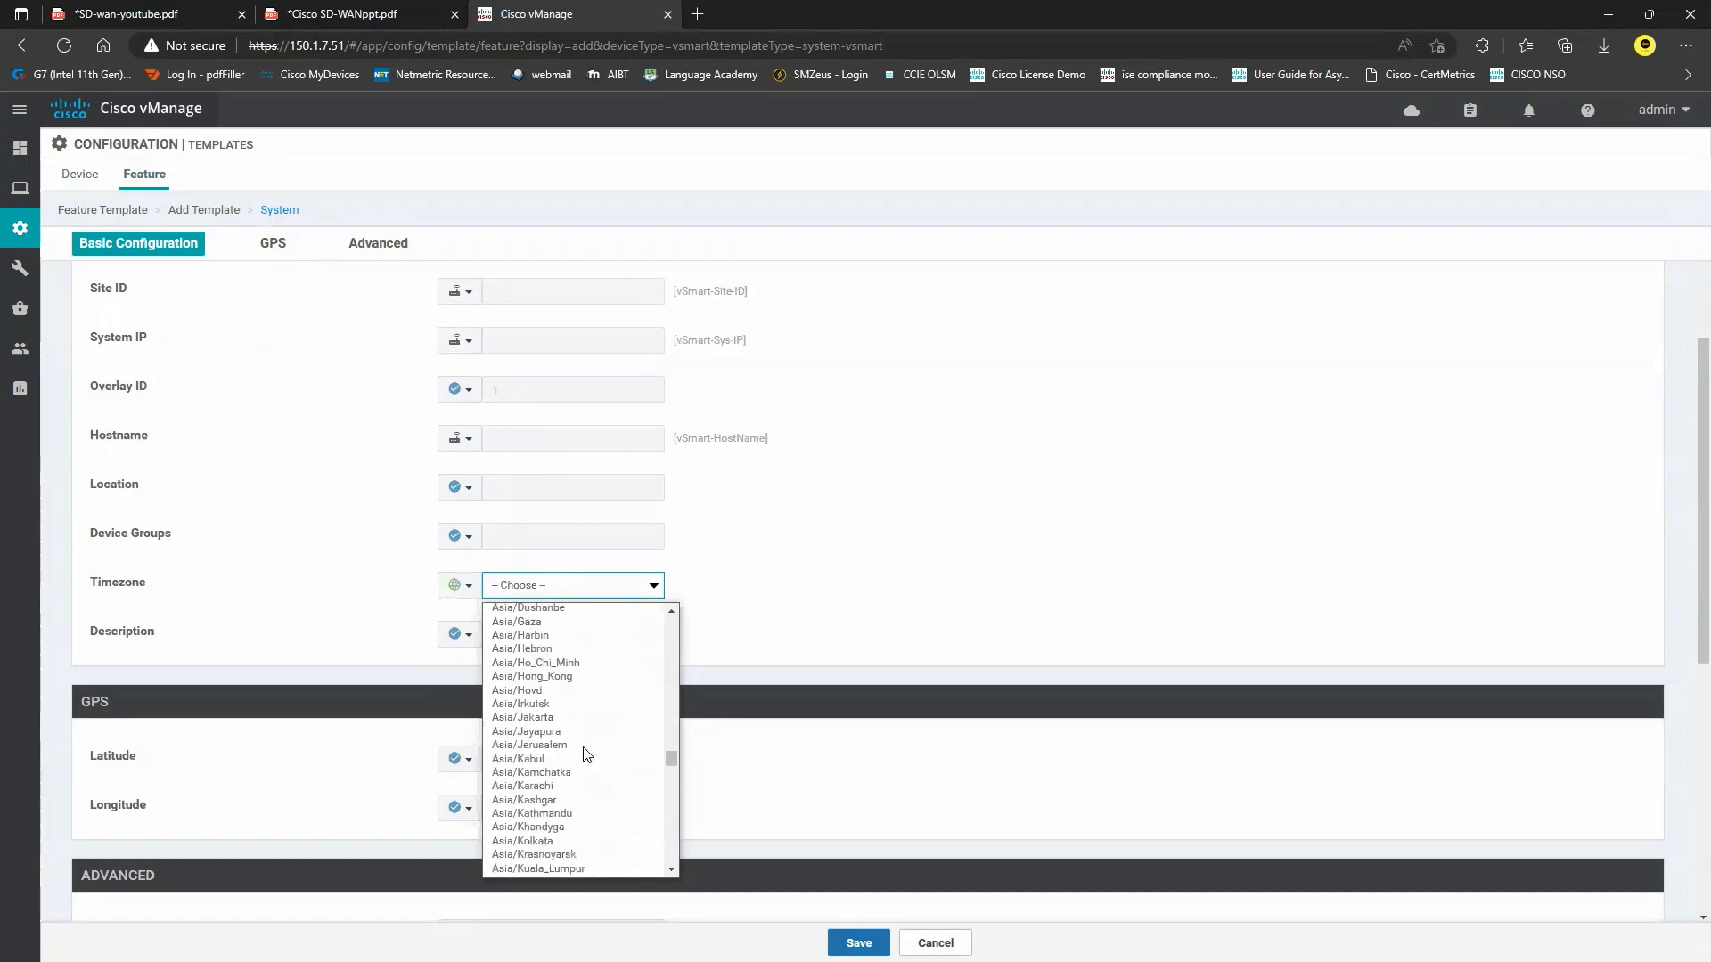
scroll(587, 753, "down", 10)
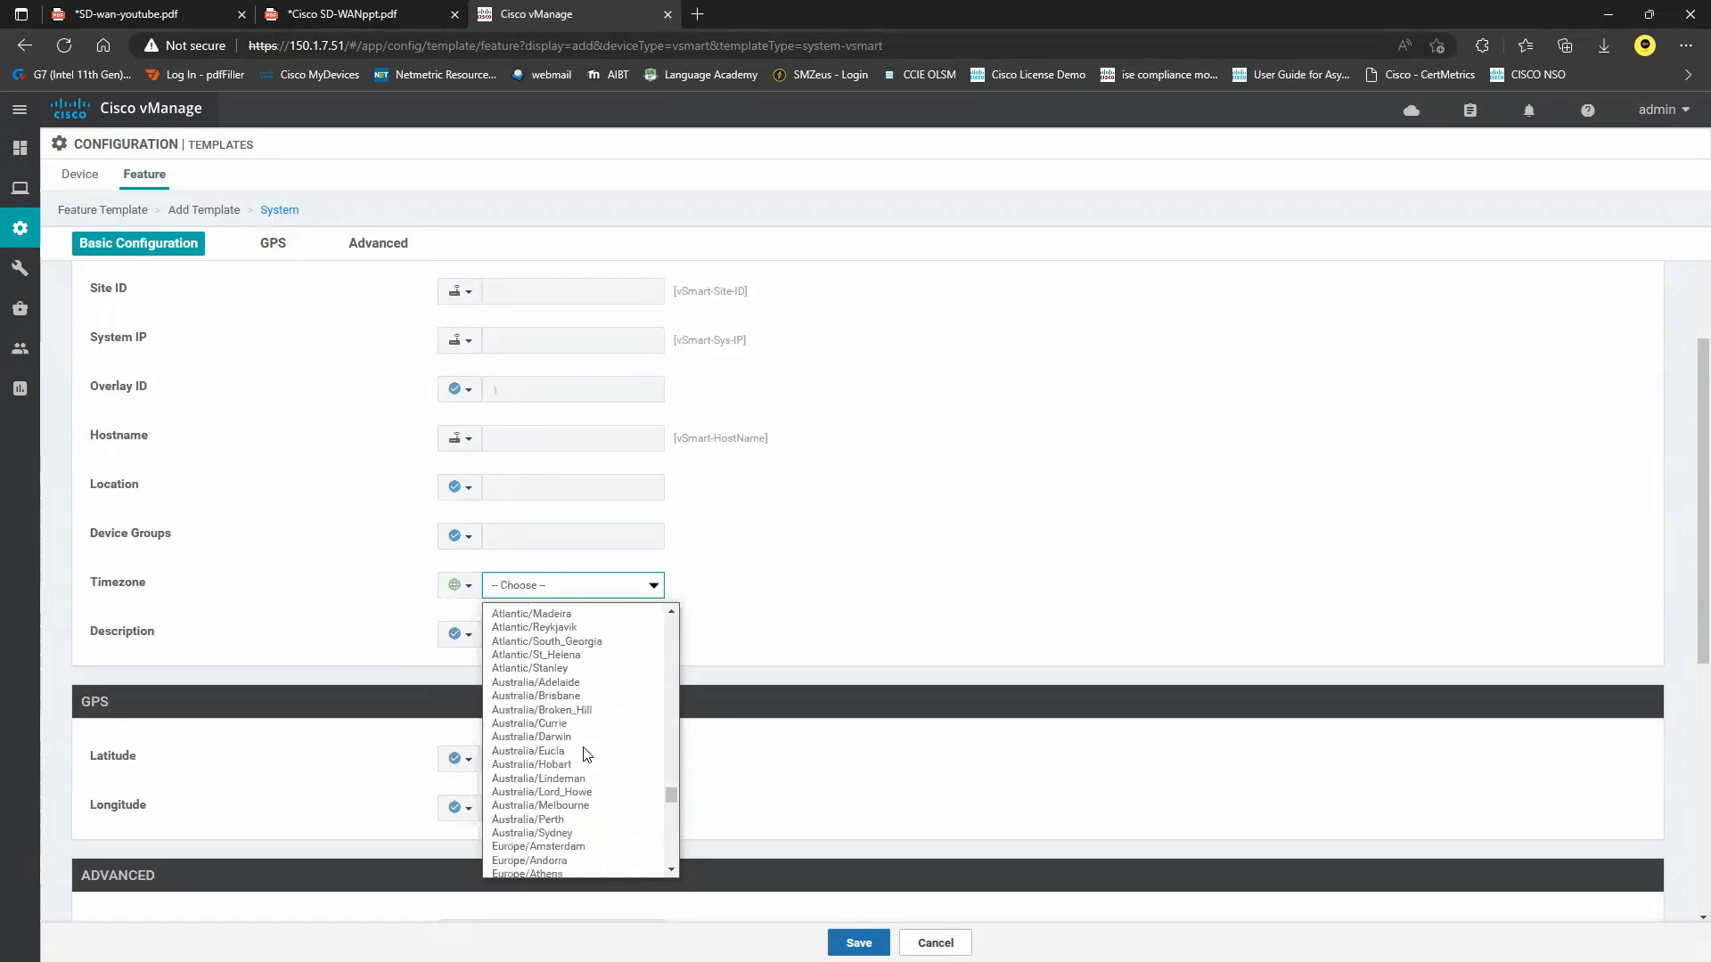
scroll(587, 755, "down", 1)
left_click(587, 753)
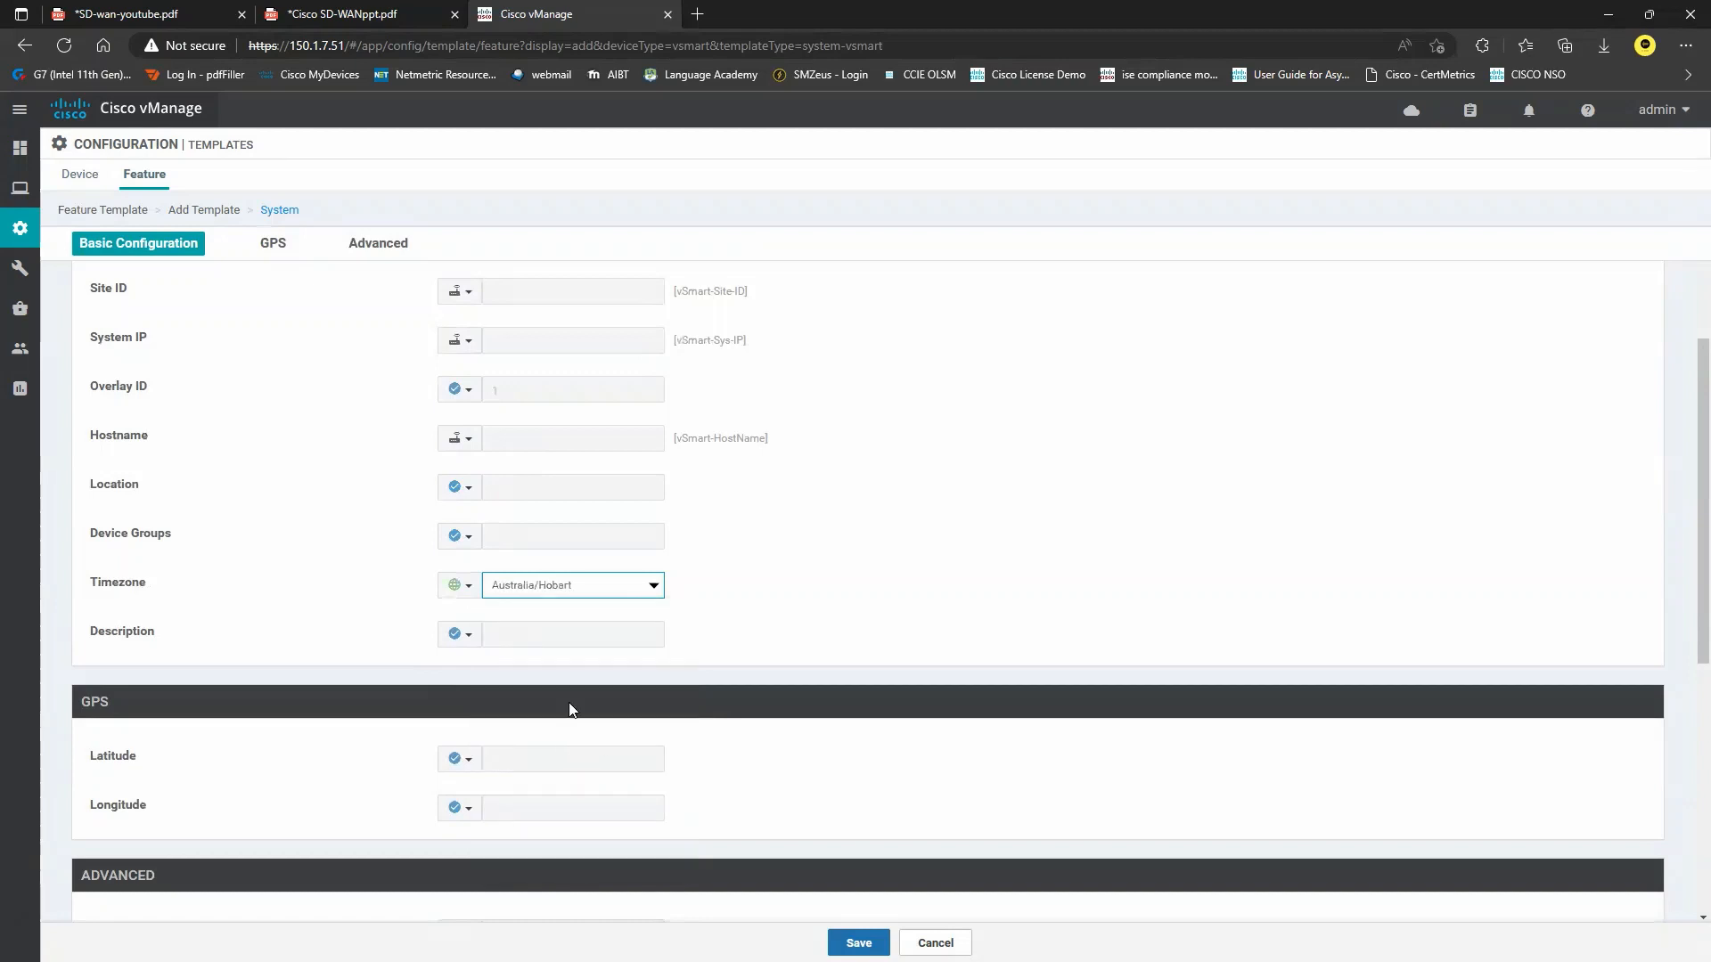
scroll(571, 710, "down", 2)
scroll(599, 711, "down", 3)
scroll(600, 713, "up", 3)
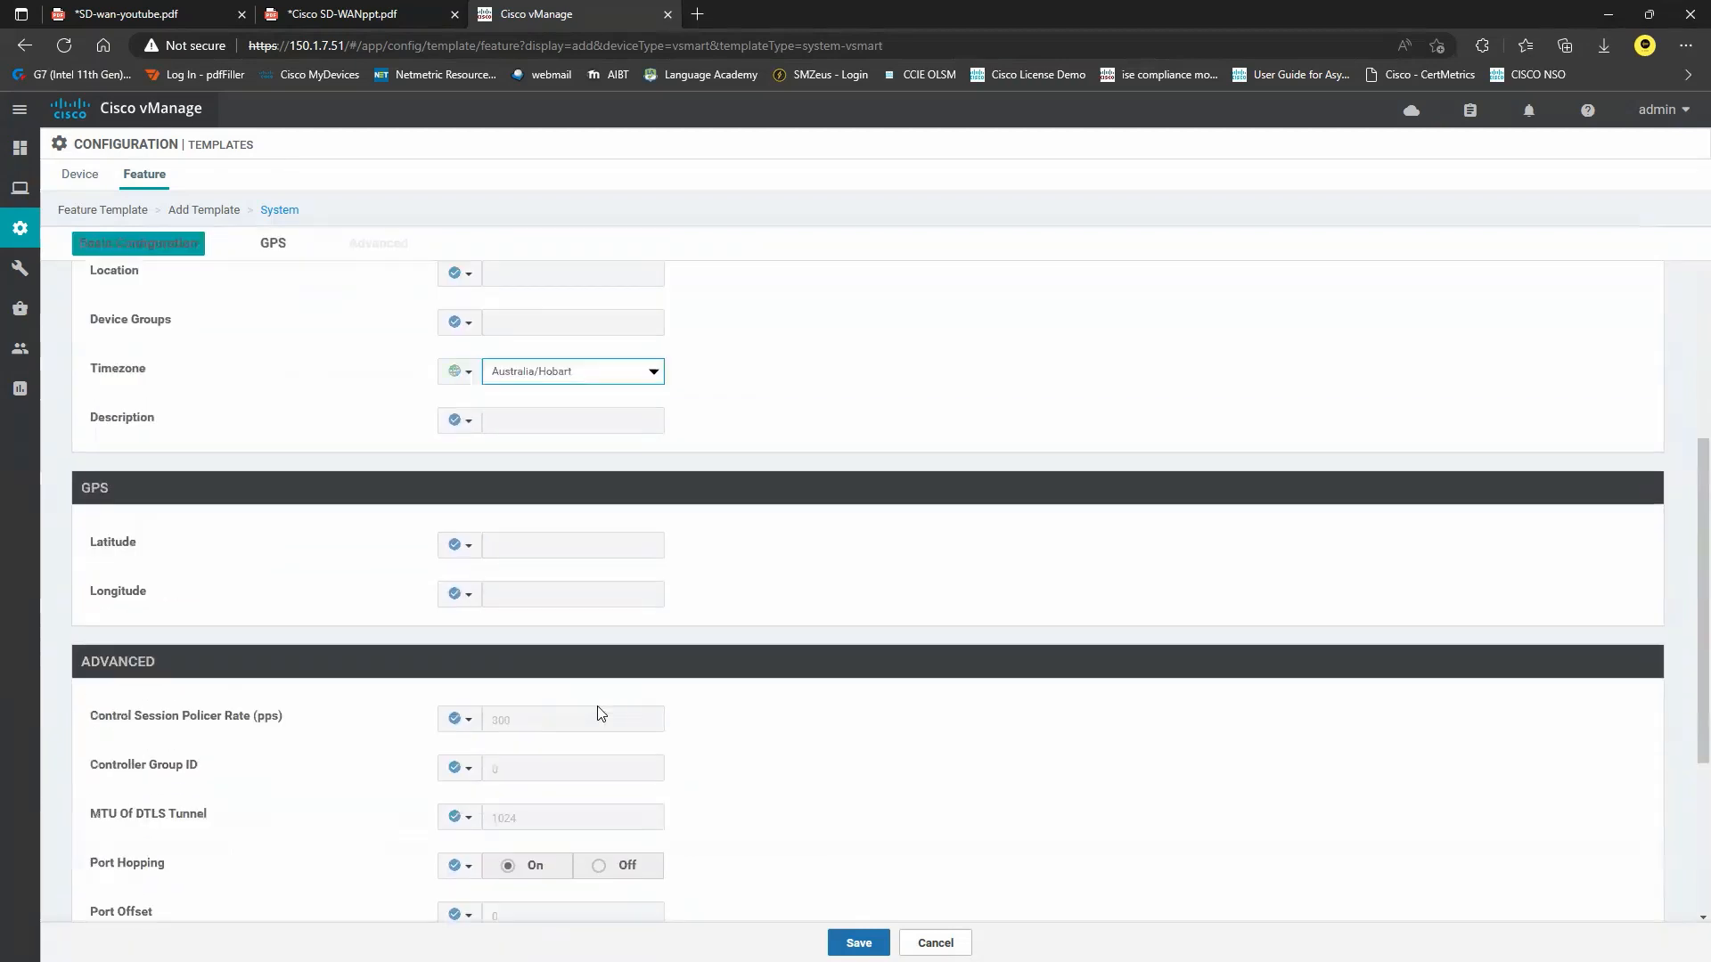
scroll(600, 713, "up", 5)
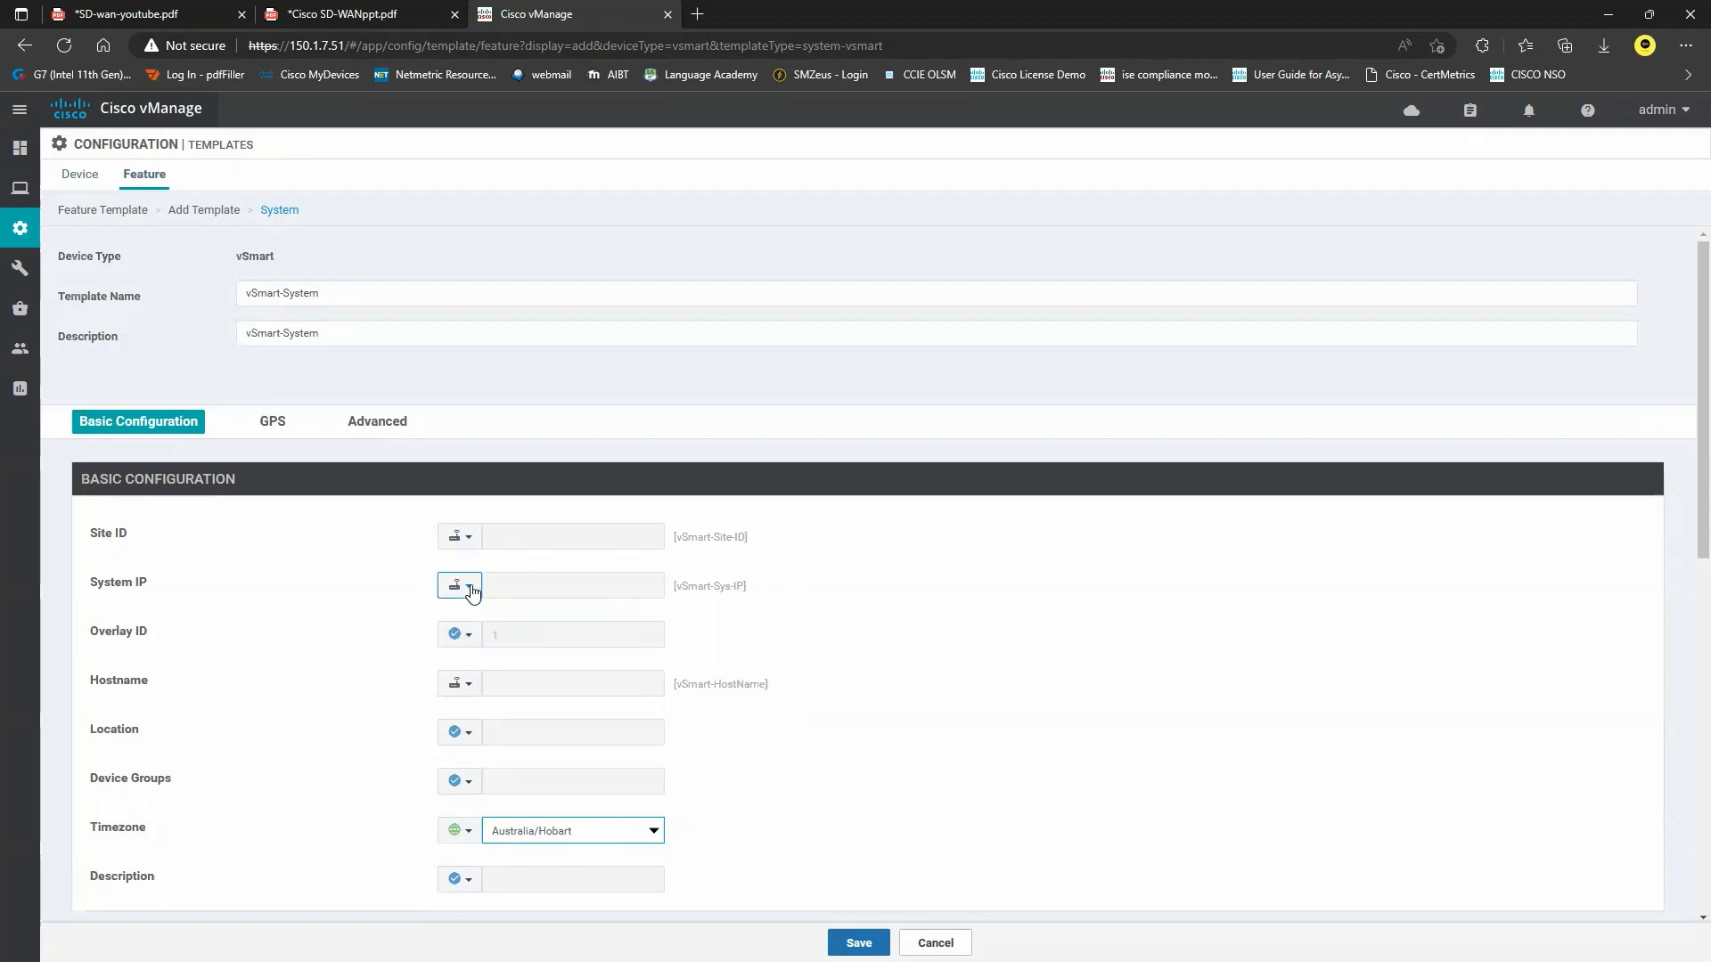
Check the Site ID key name and save the vSmart-System template.
left_click(467, 538)
mouse_move(508, 570)
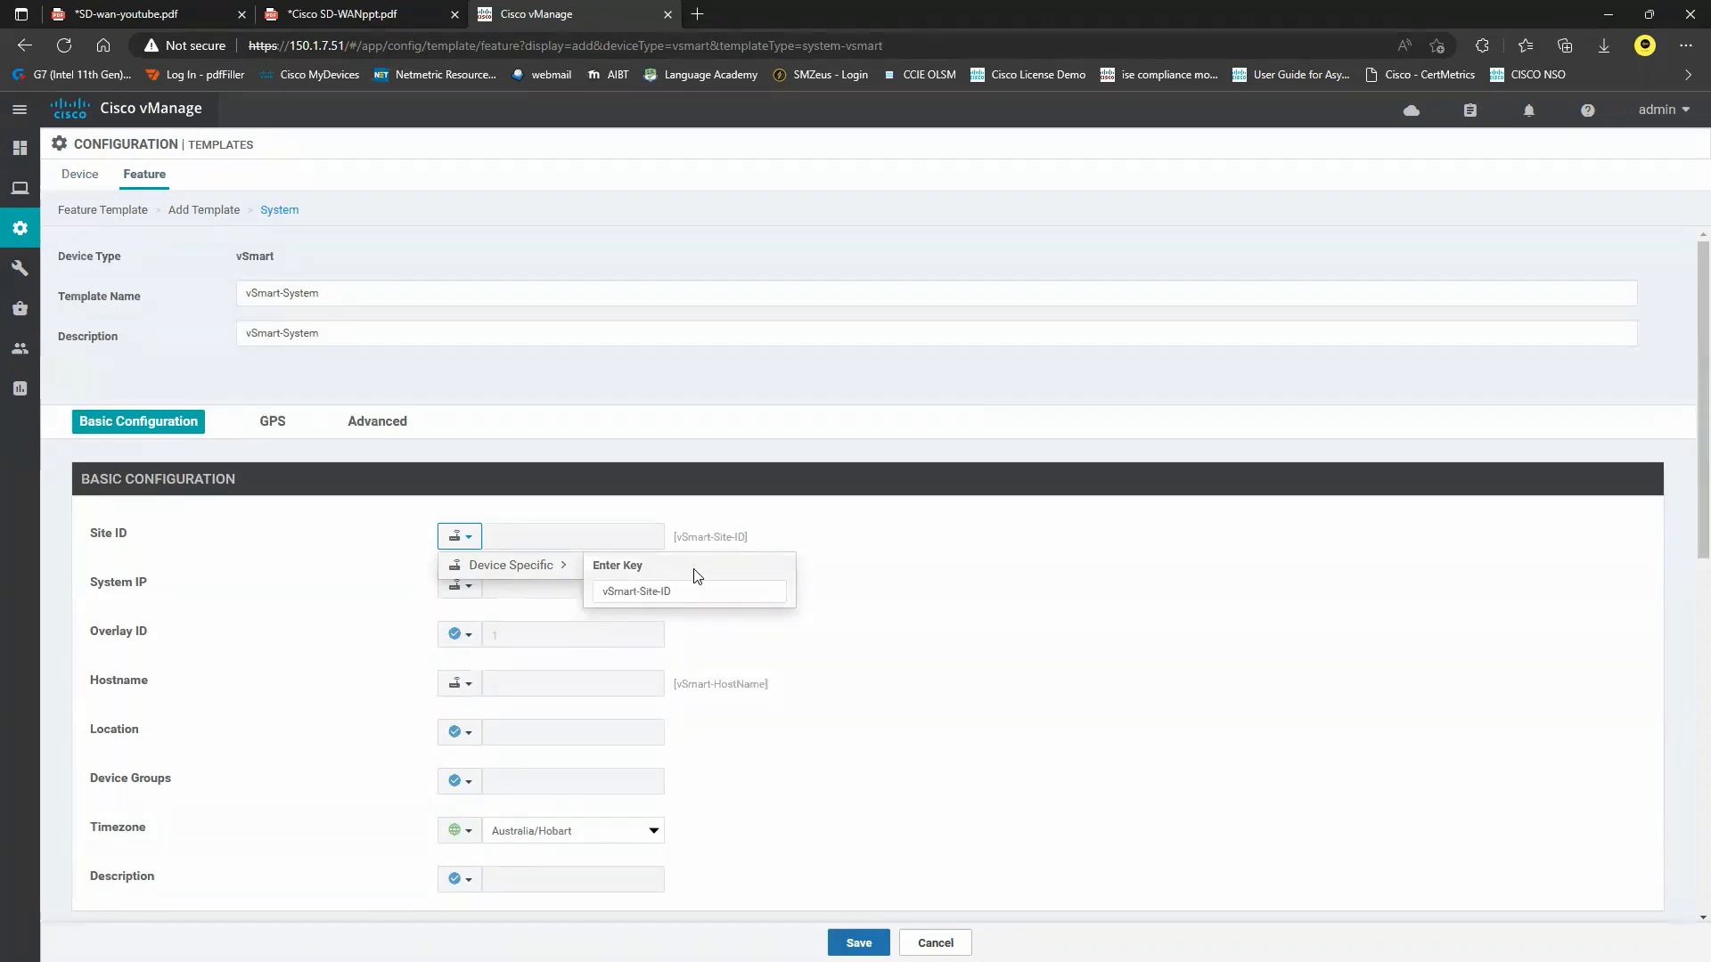
left_click(858, 943)
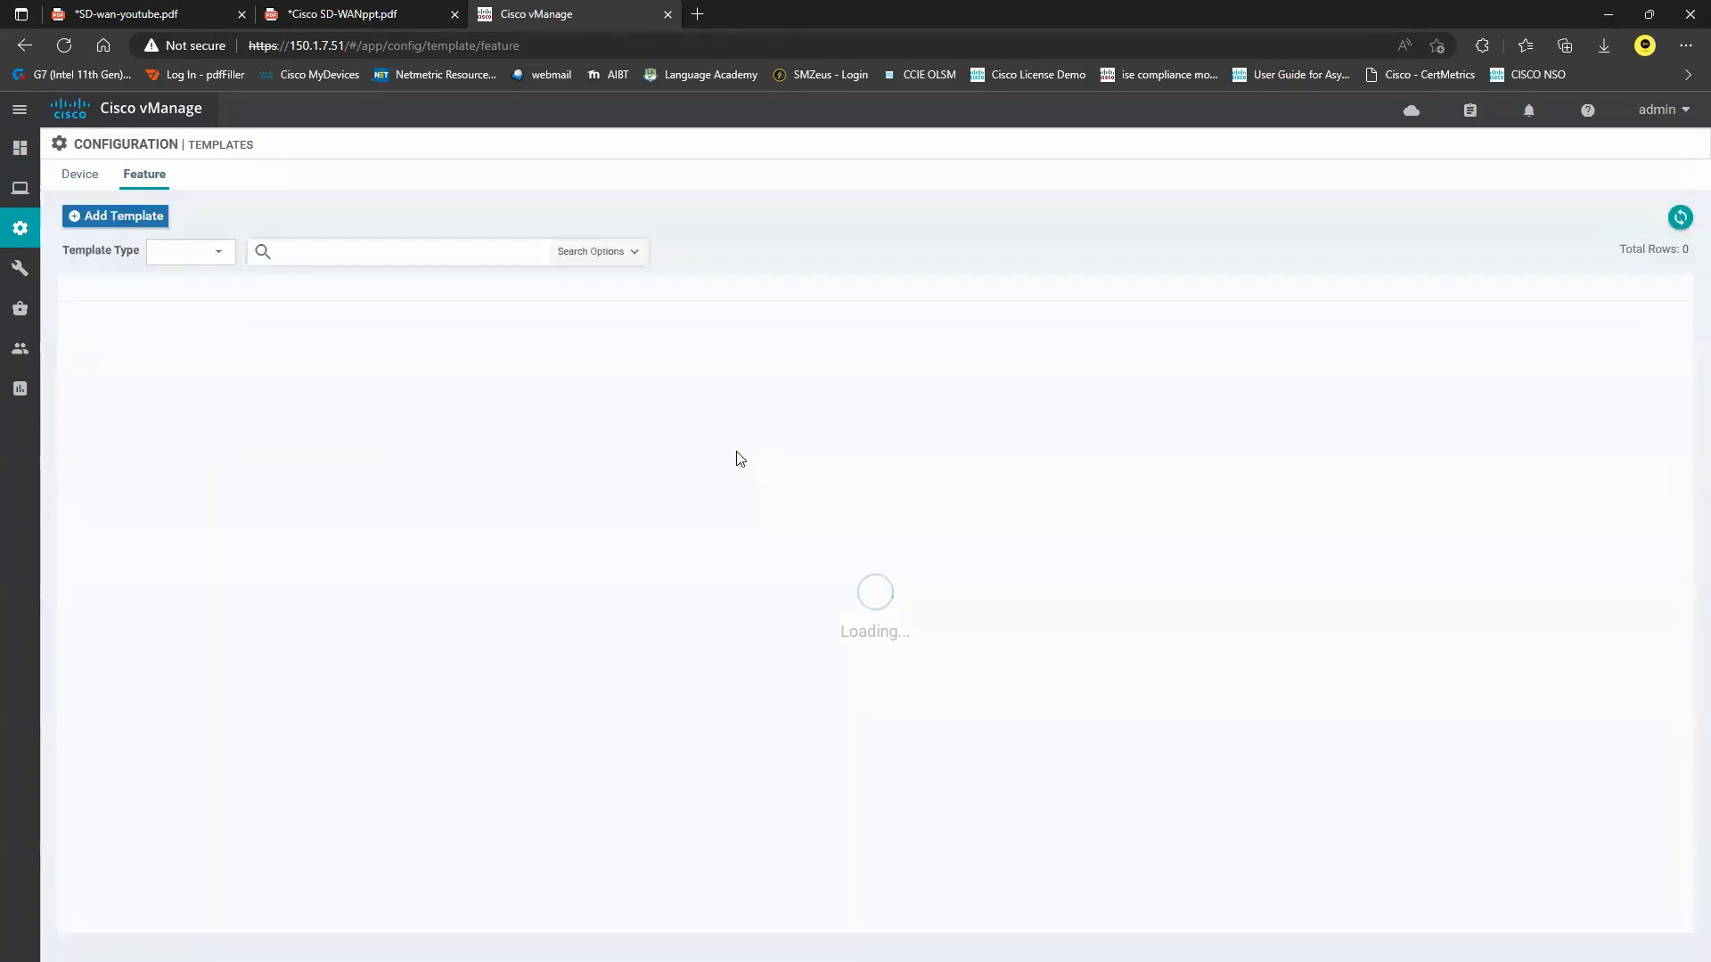
Start a new VPN feature template for the vSmart device model.
left_click(134, 217)
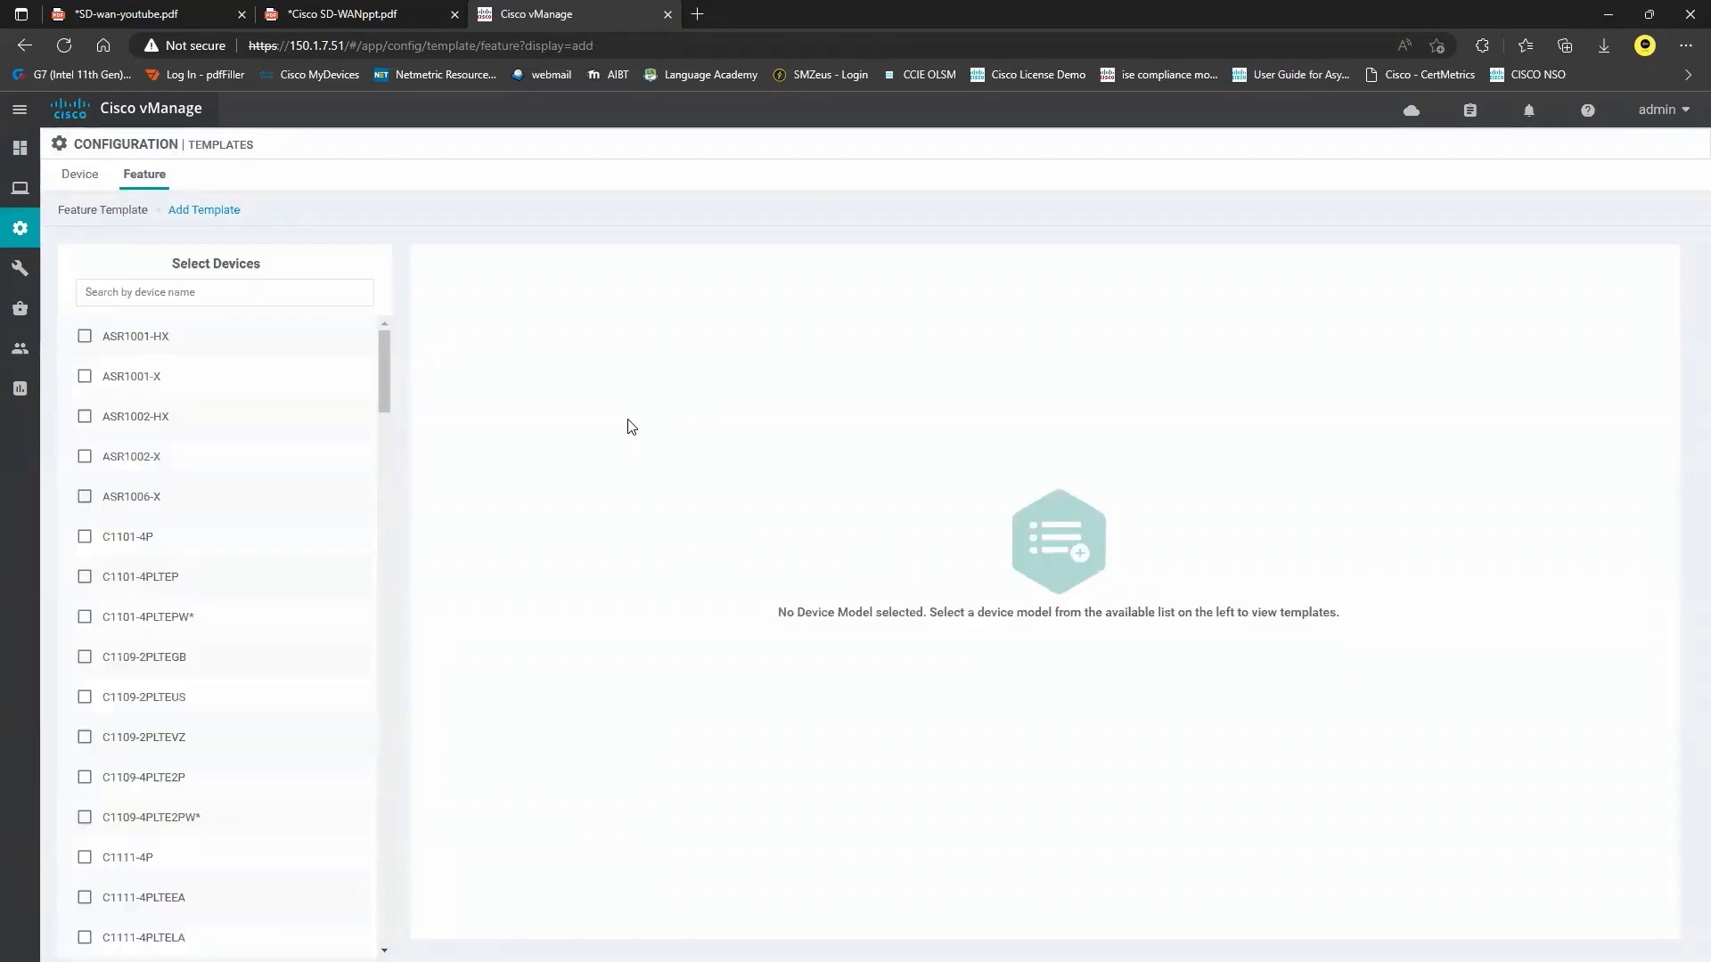
left_click(262, 292)
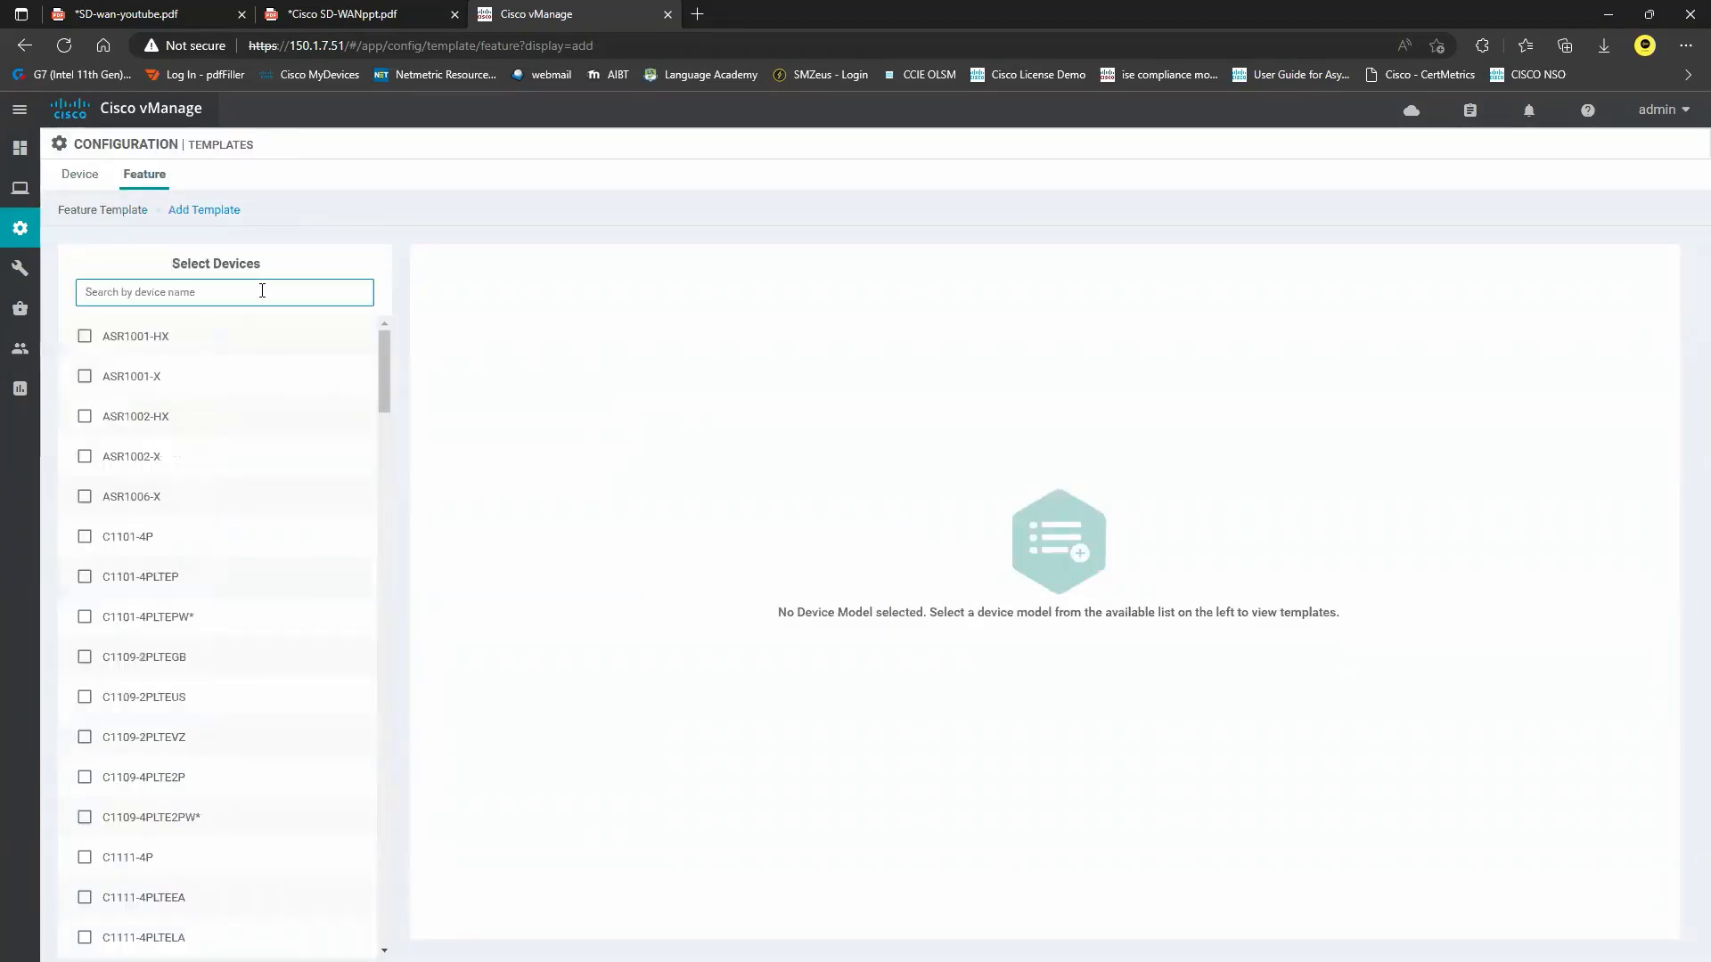
type("vsm")
left_click(250, 332)
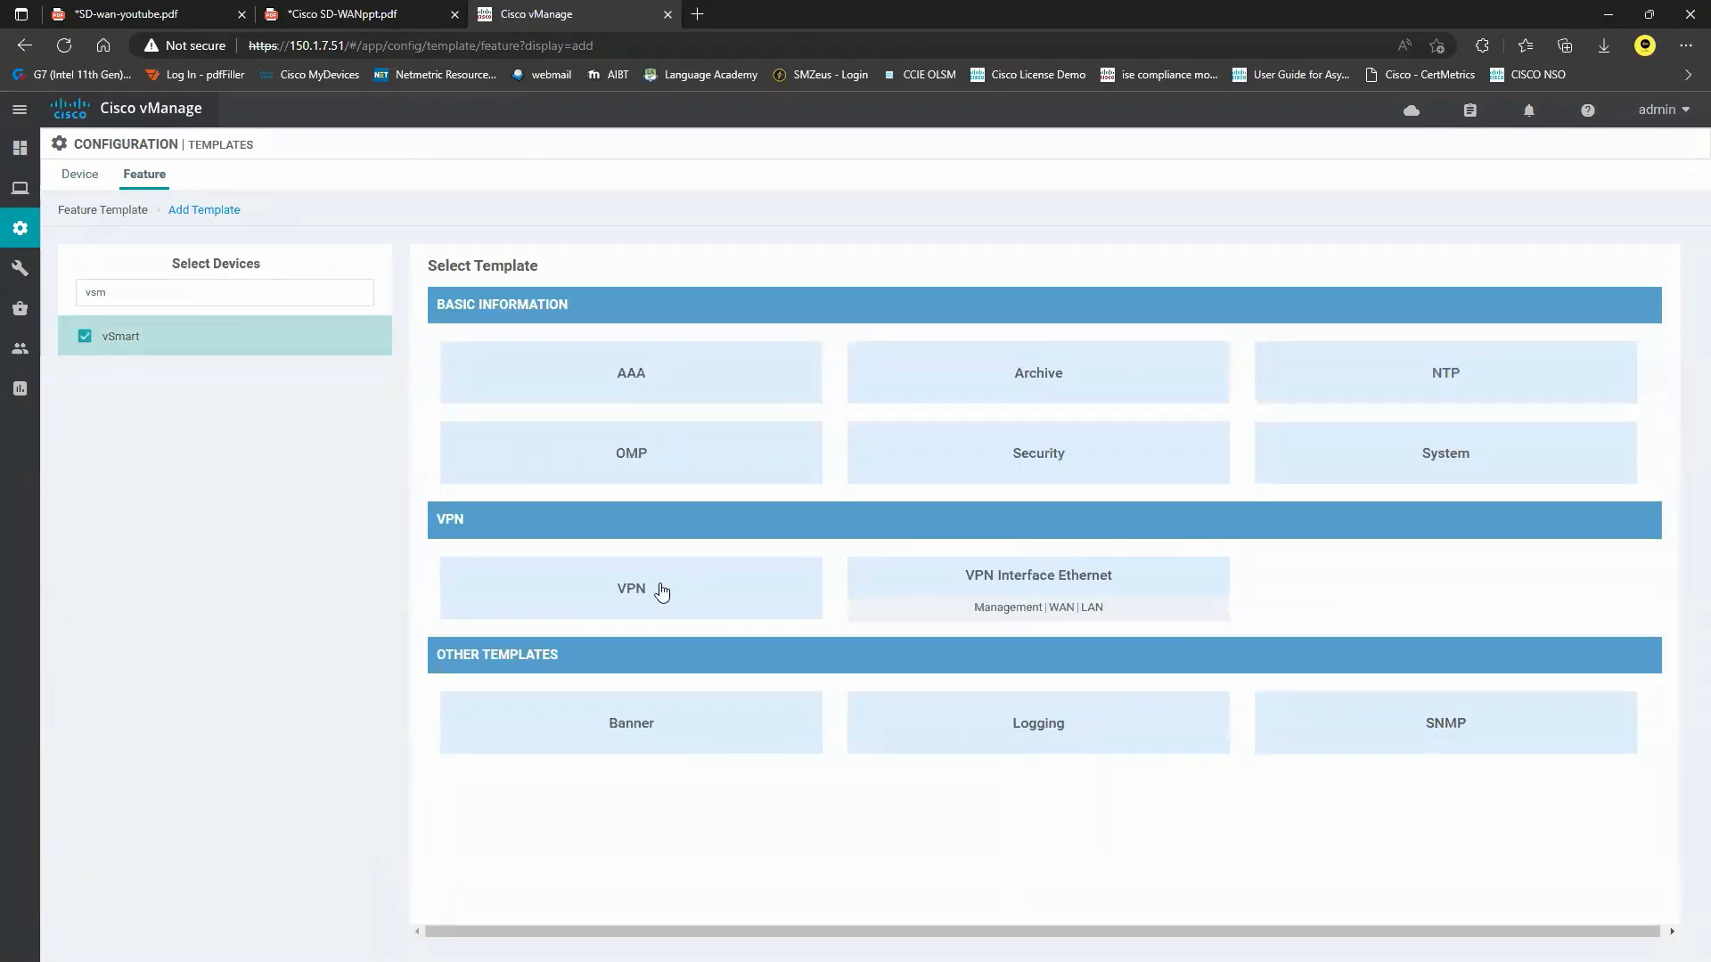
left_click(648, 590)
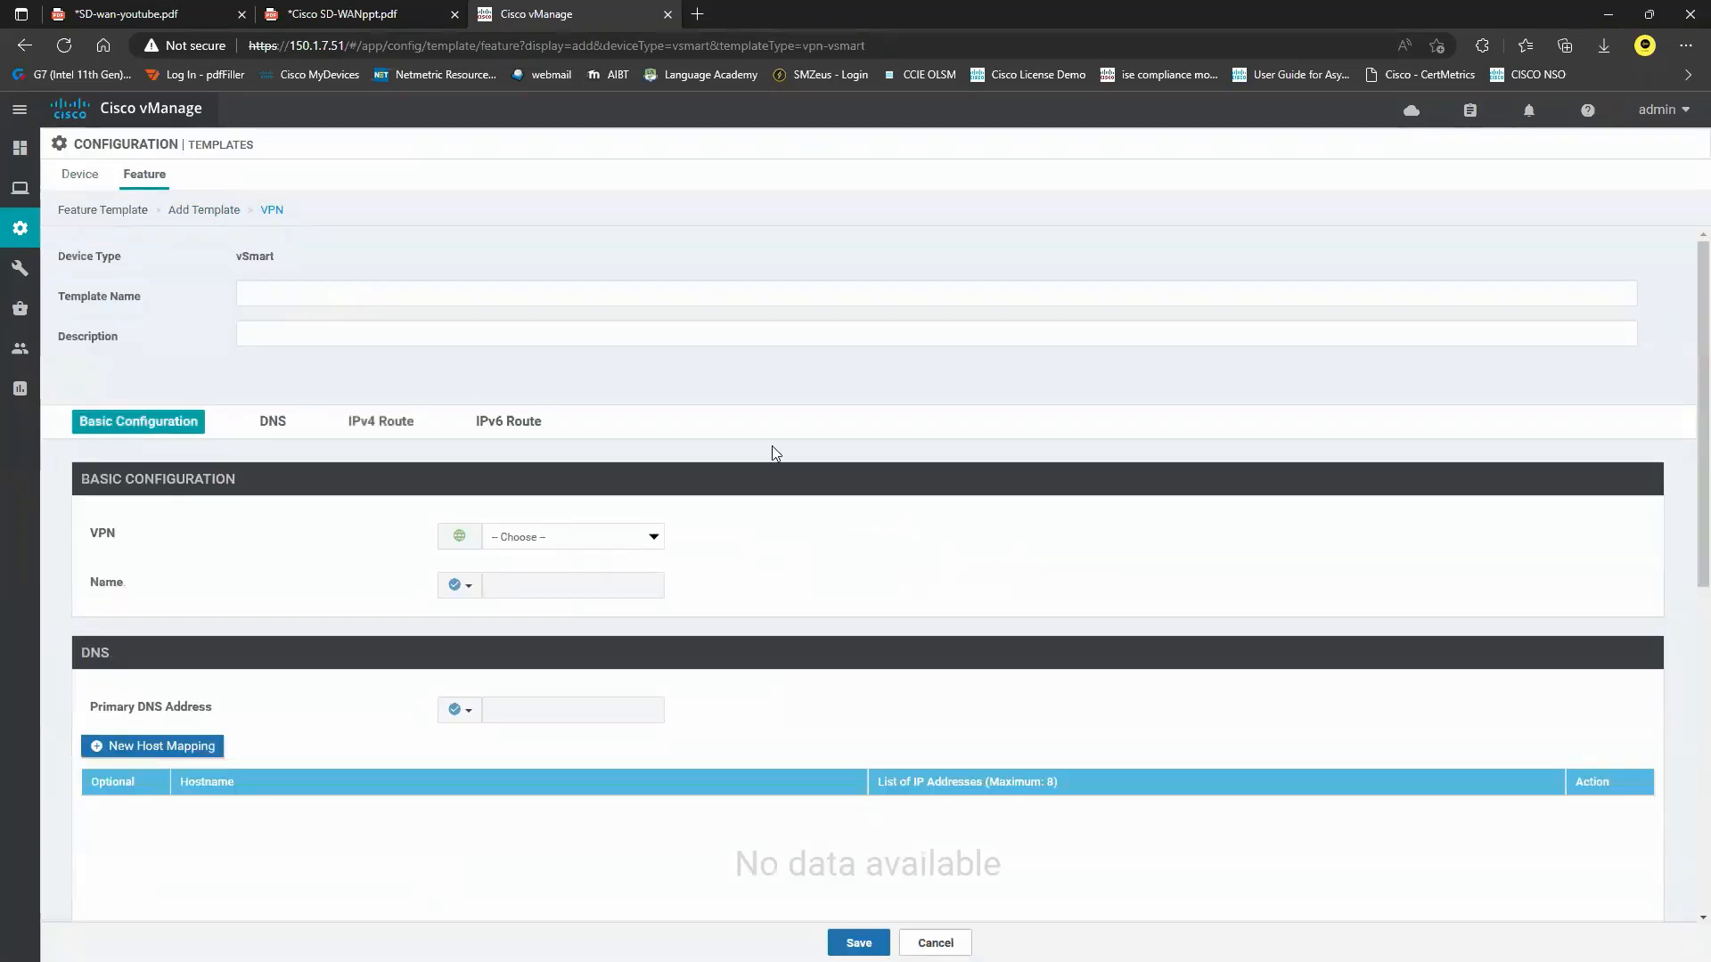
Name the template vSmart-VPN512 and use the same text as its description.
left_click(330, 293)
type("vSmart-V")
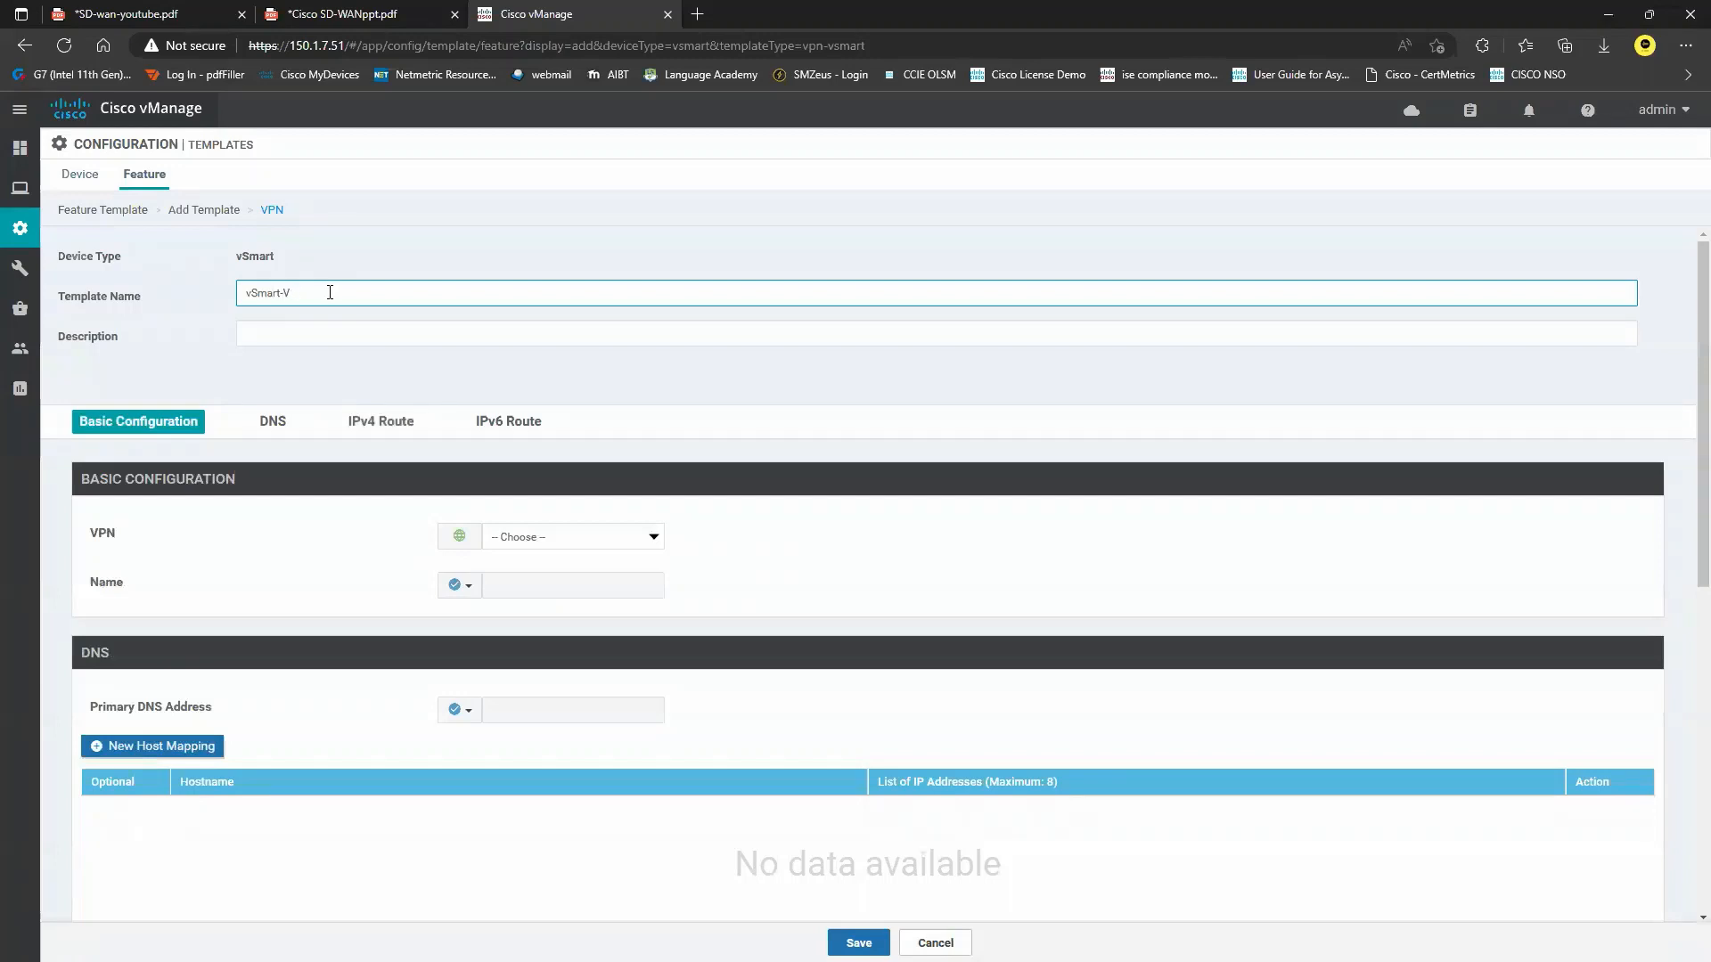
type("PN512")
left_click_drag(326, 292, 201, 286)
key("ctrl+c")
left_click(329, 332)
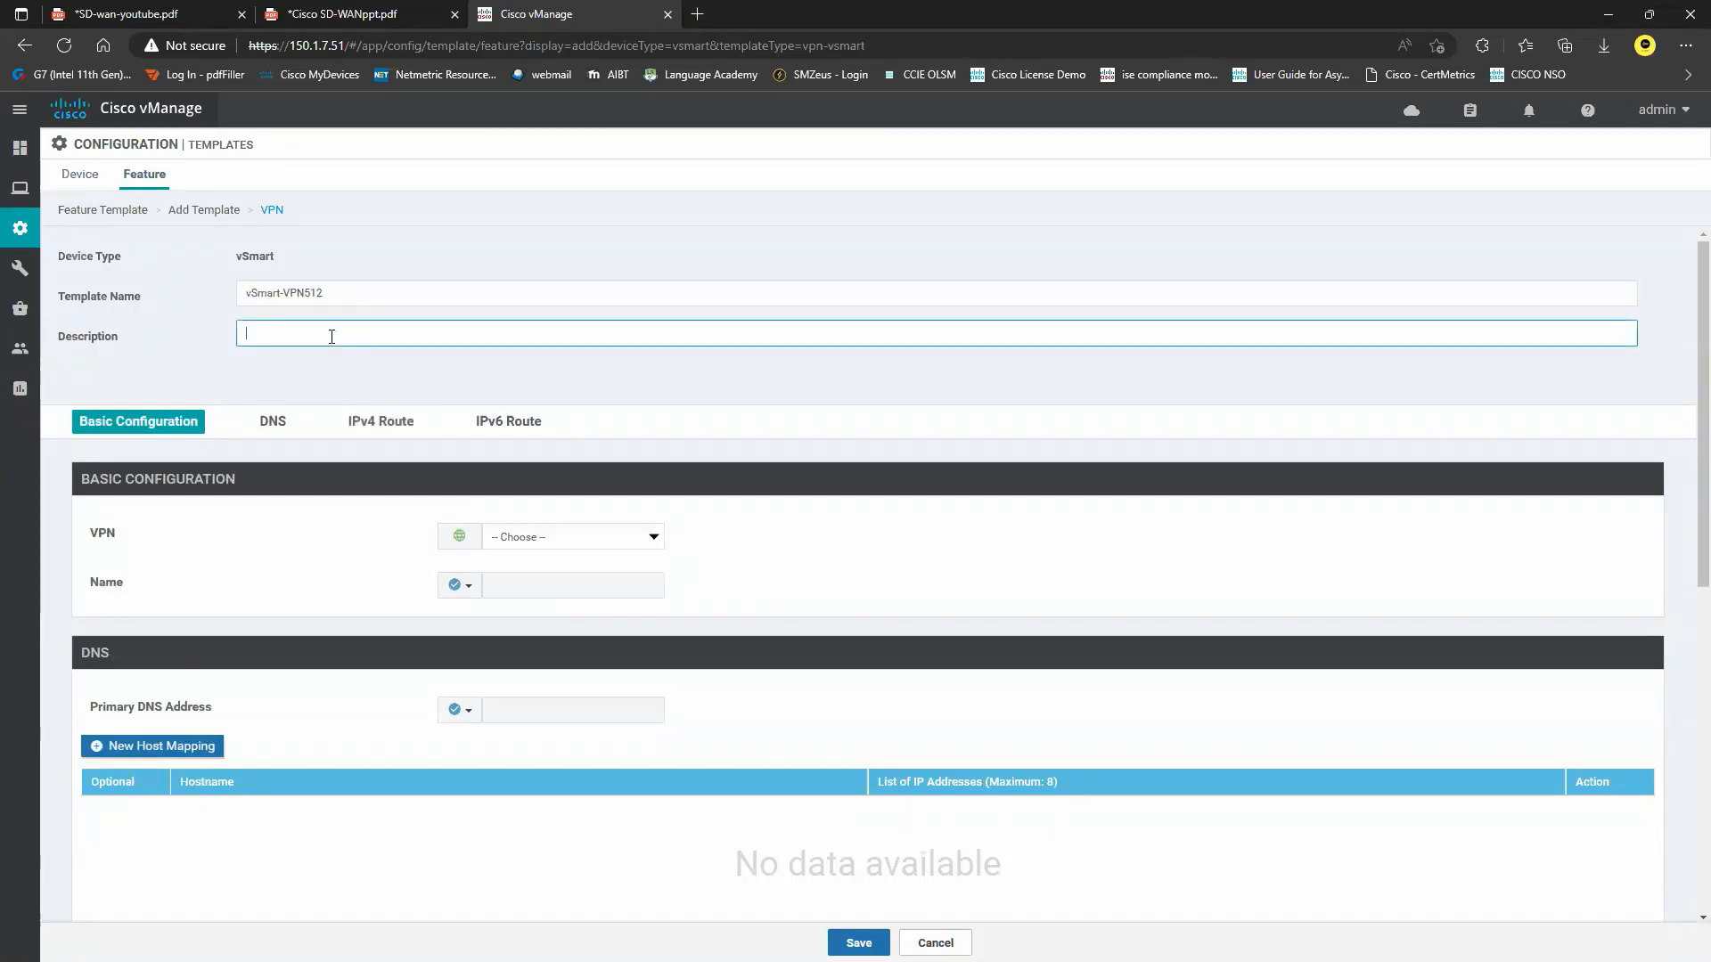
key("ctrl+v")
Select VPN 512, set a global Name of 'management', and save the template.
left_click(617, 536)
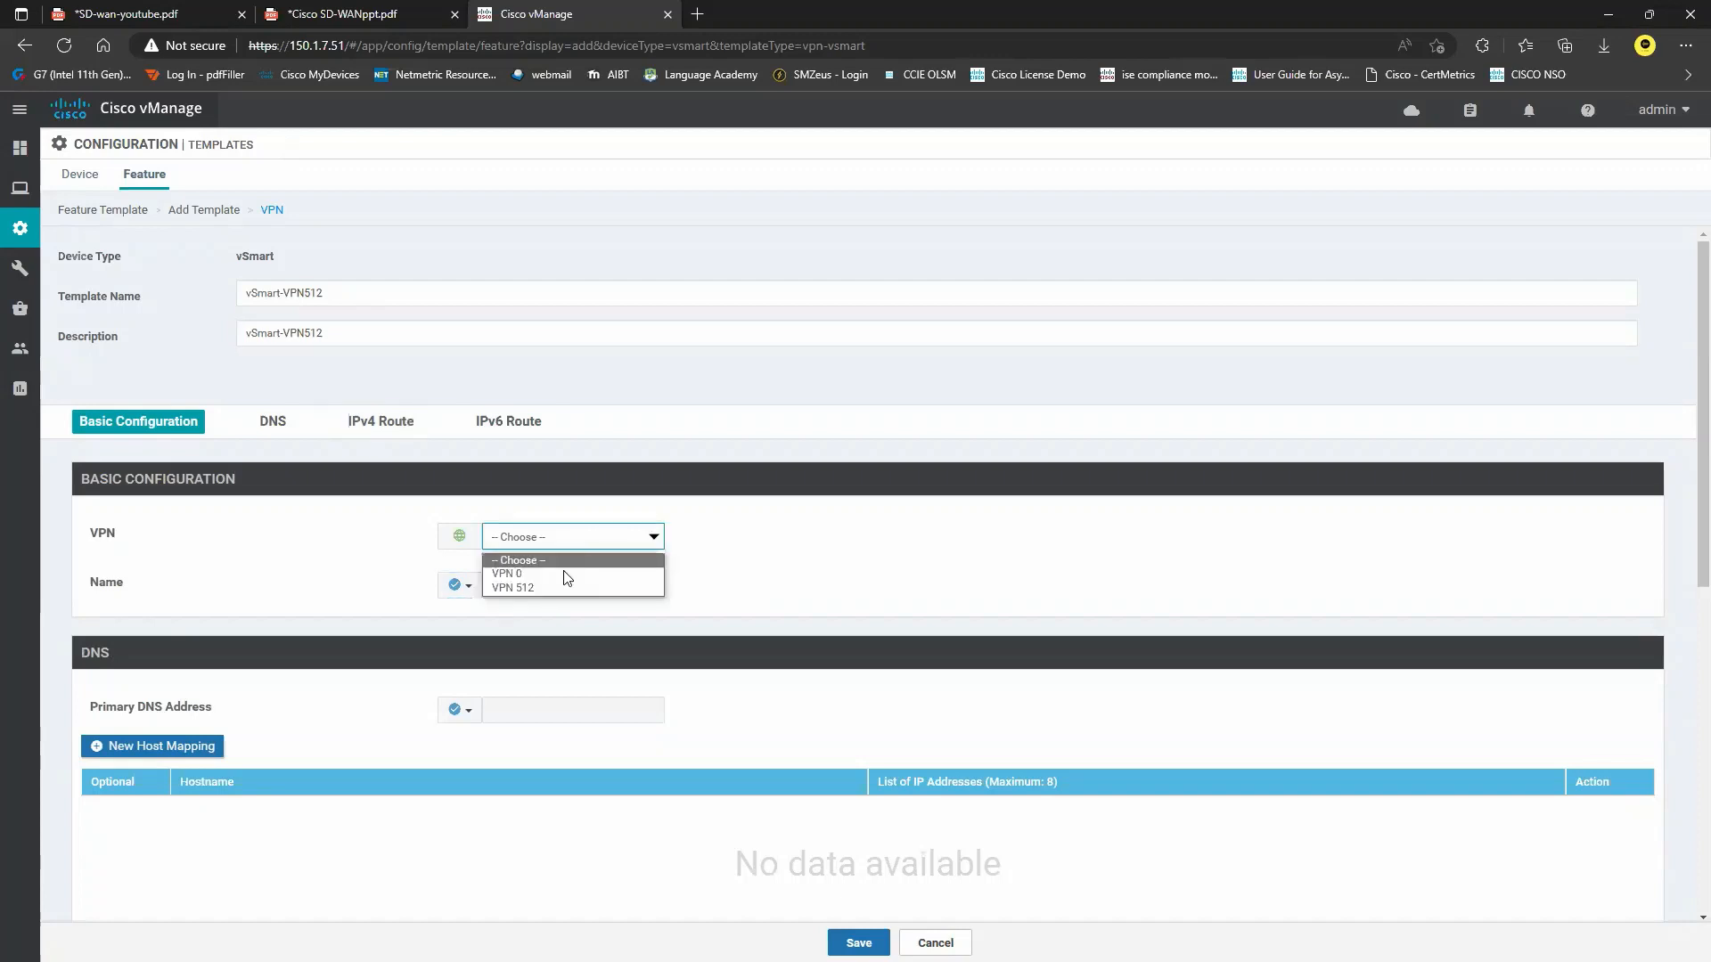
left_click(544, 586)
left_click(461, 586)
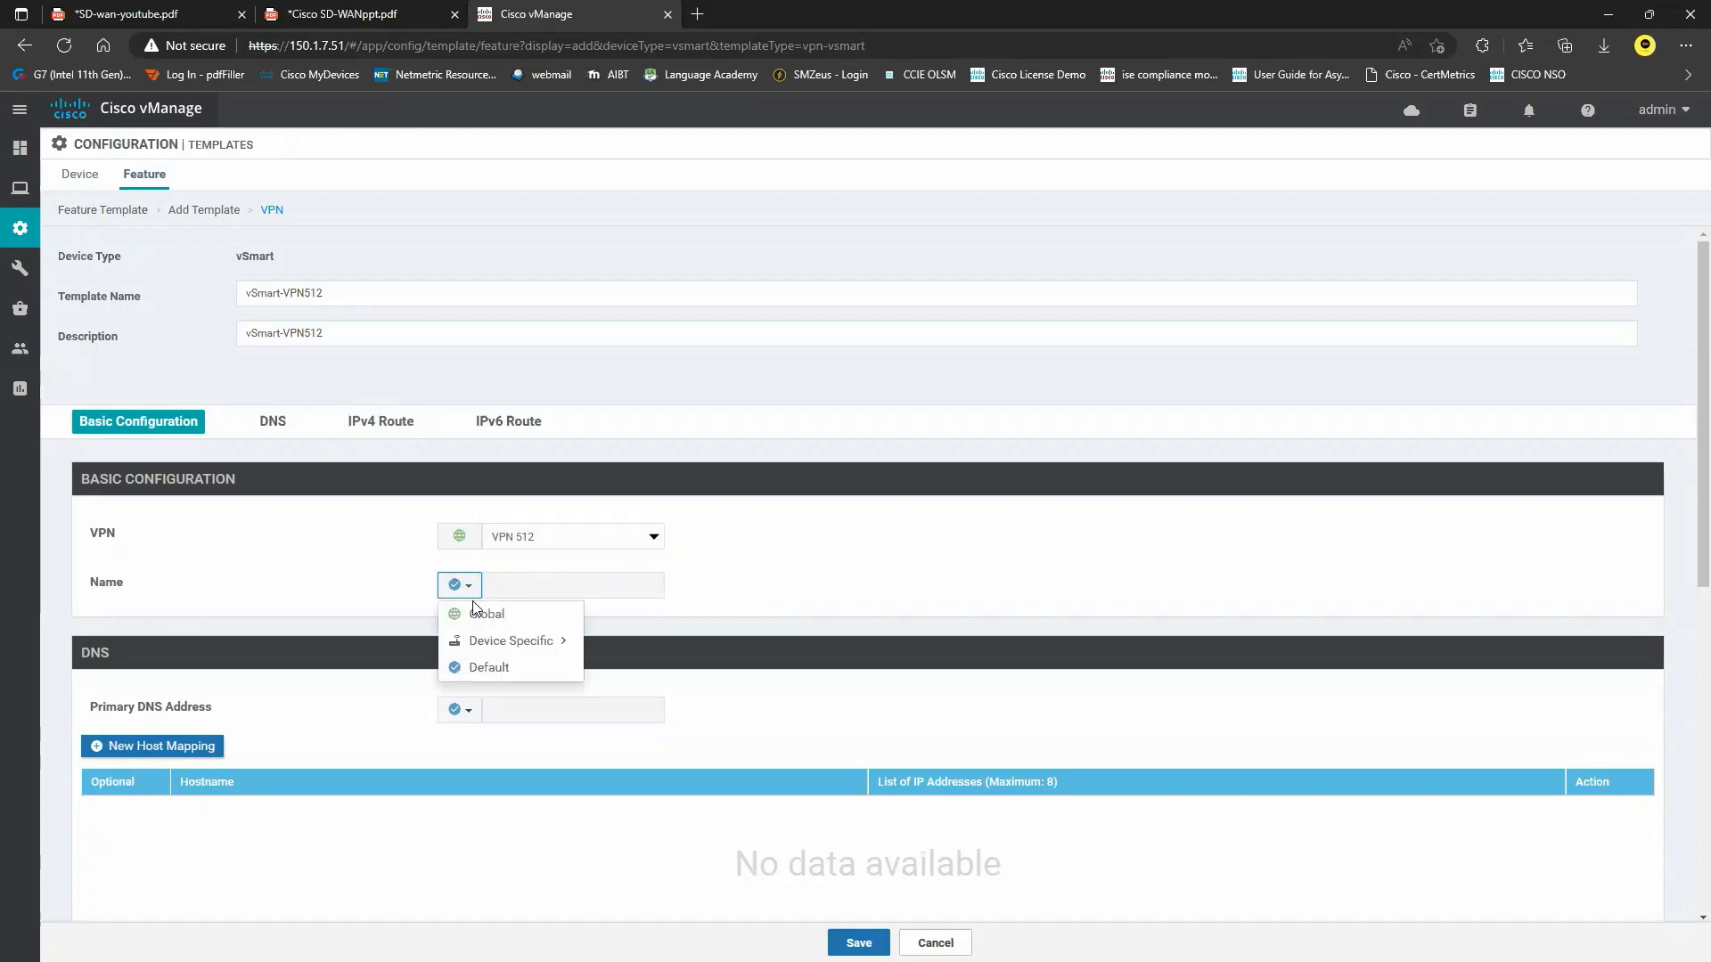
left_click(489, 613)
left_click(583, 585)
type("management")
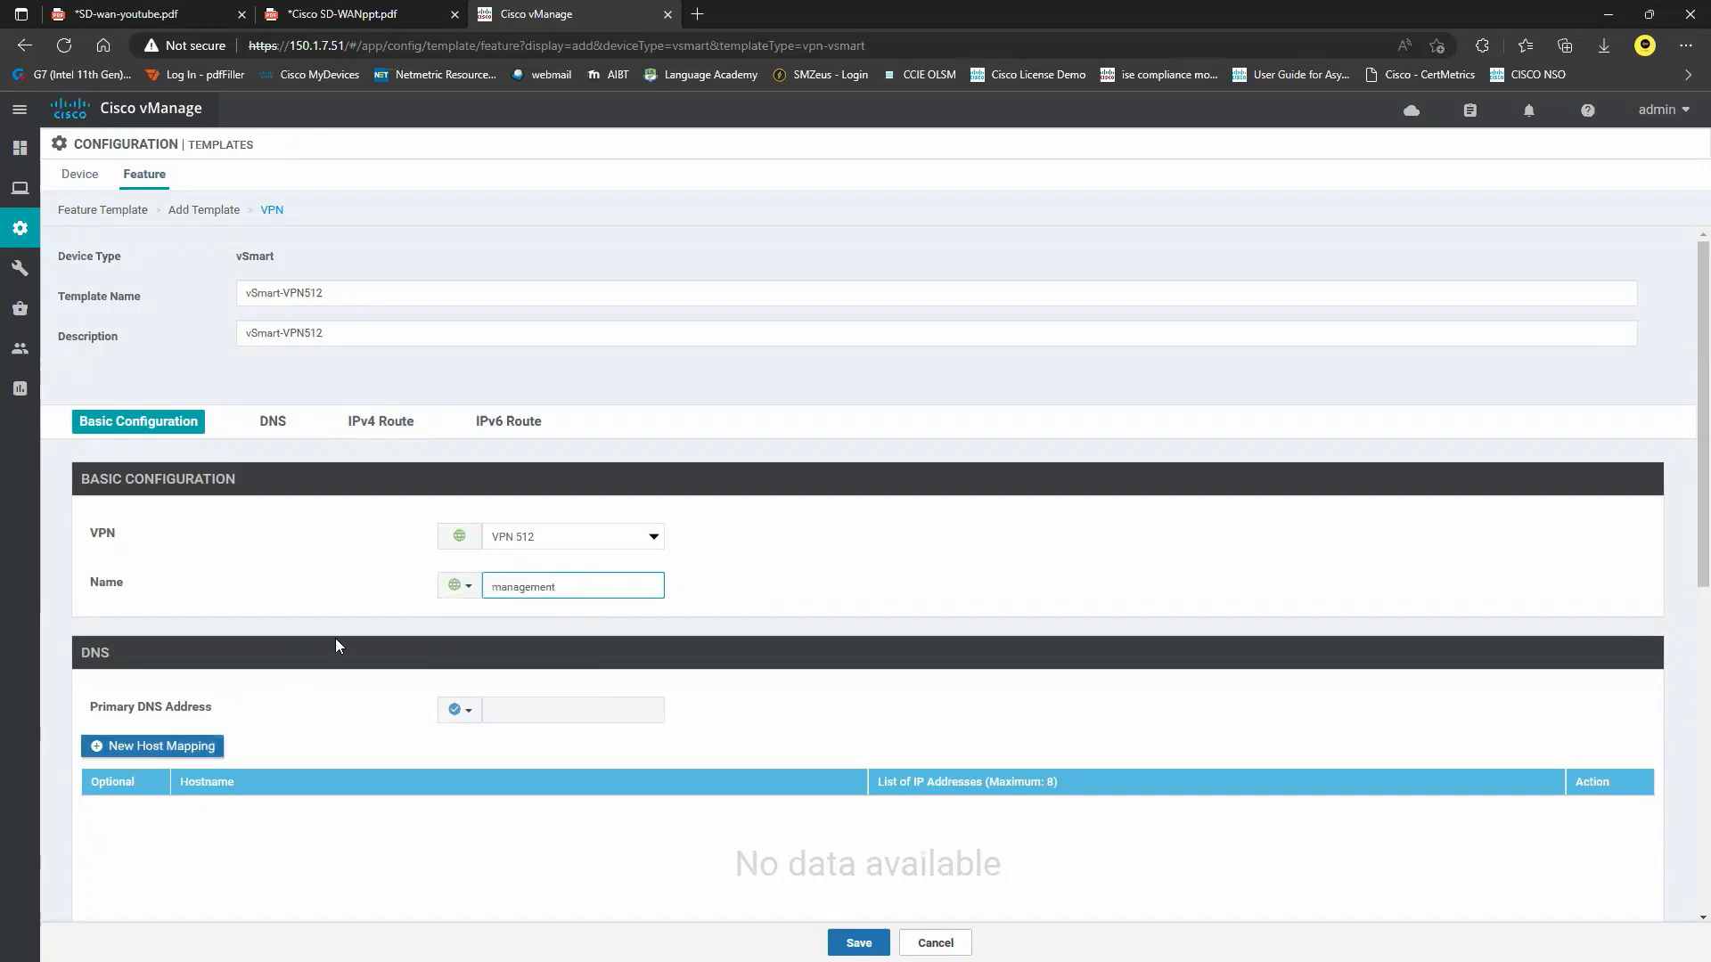
left_click(851, 940)
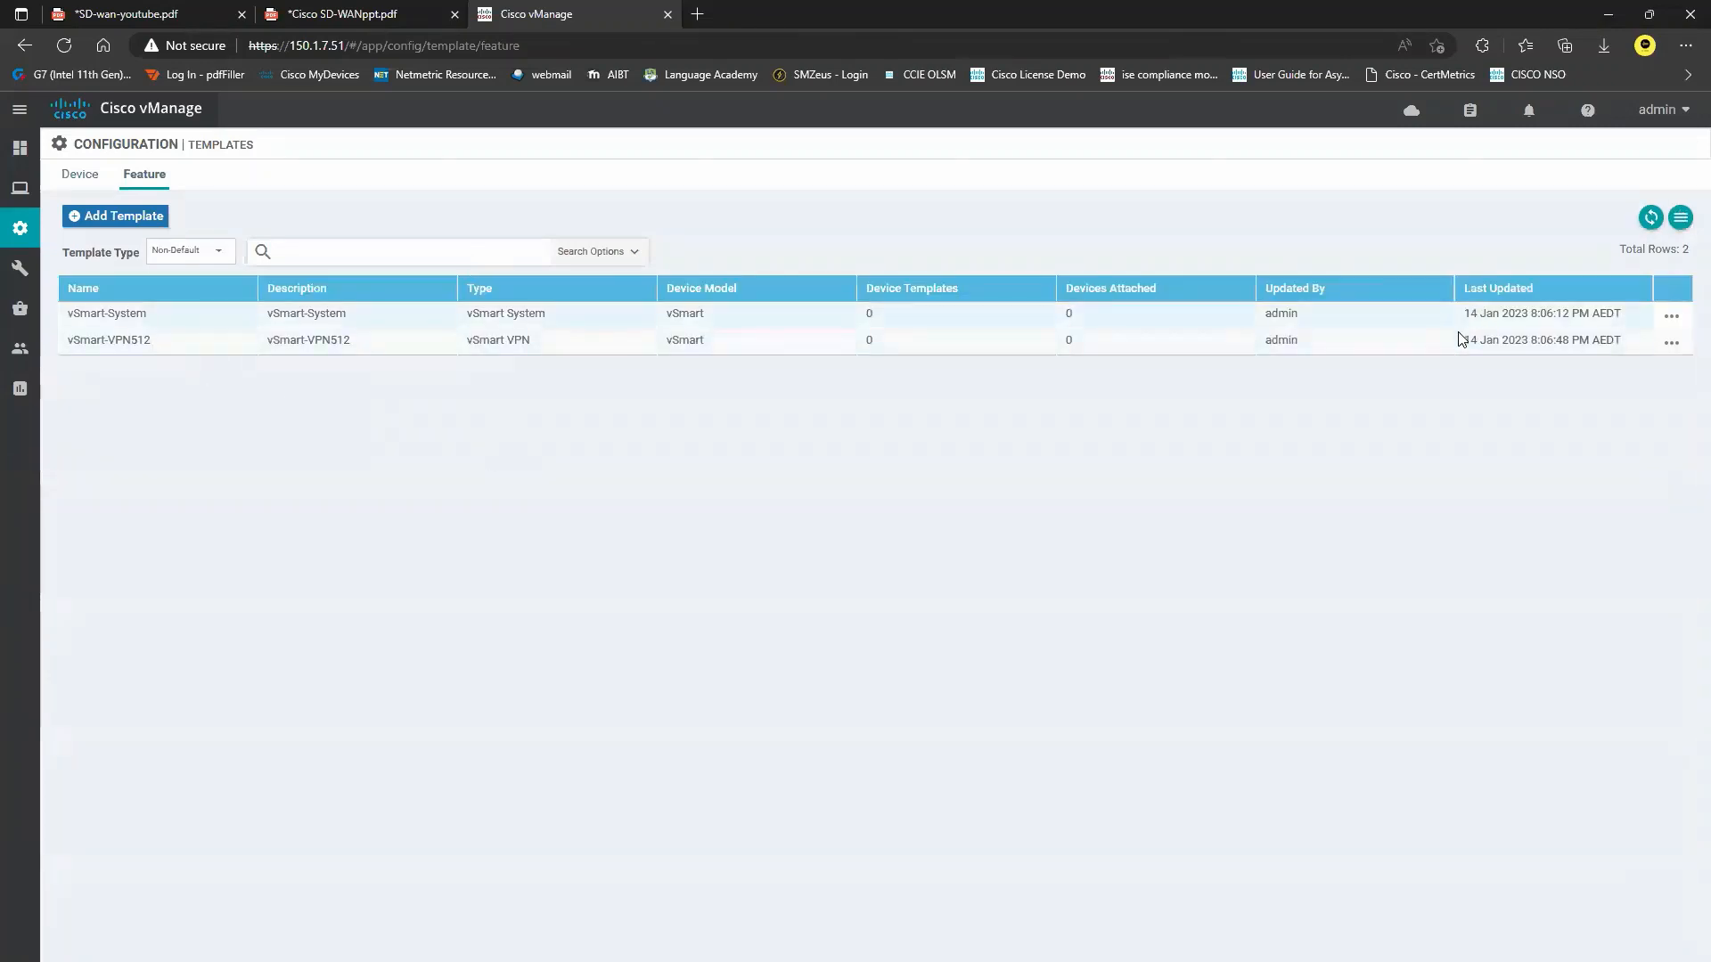
Copy vSmart-VPN512 as vSmart-VPN0, changing 512 to 0 in name and description.
left_click(1672, 342)
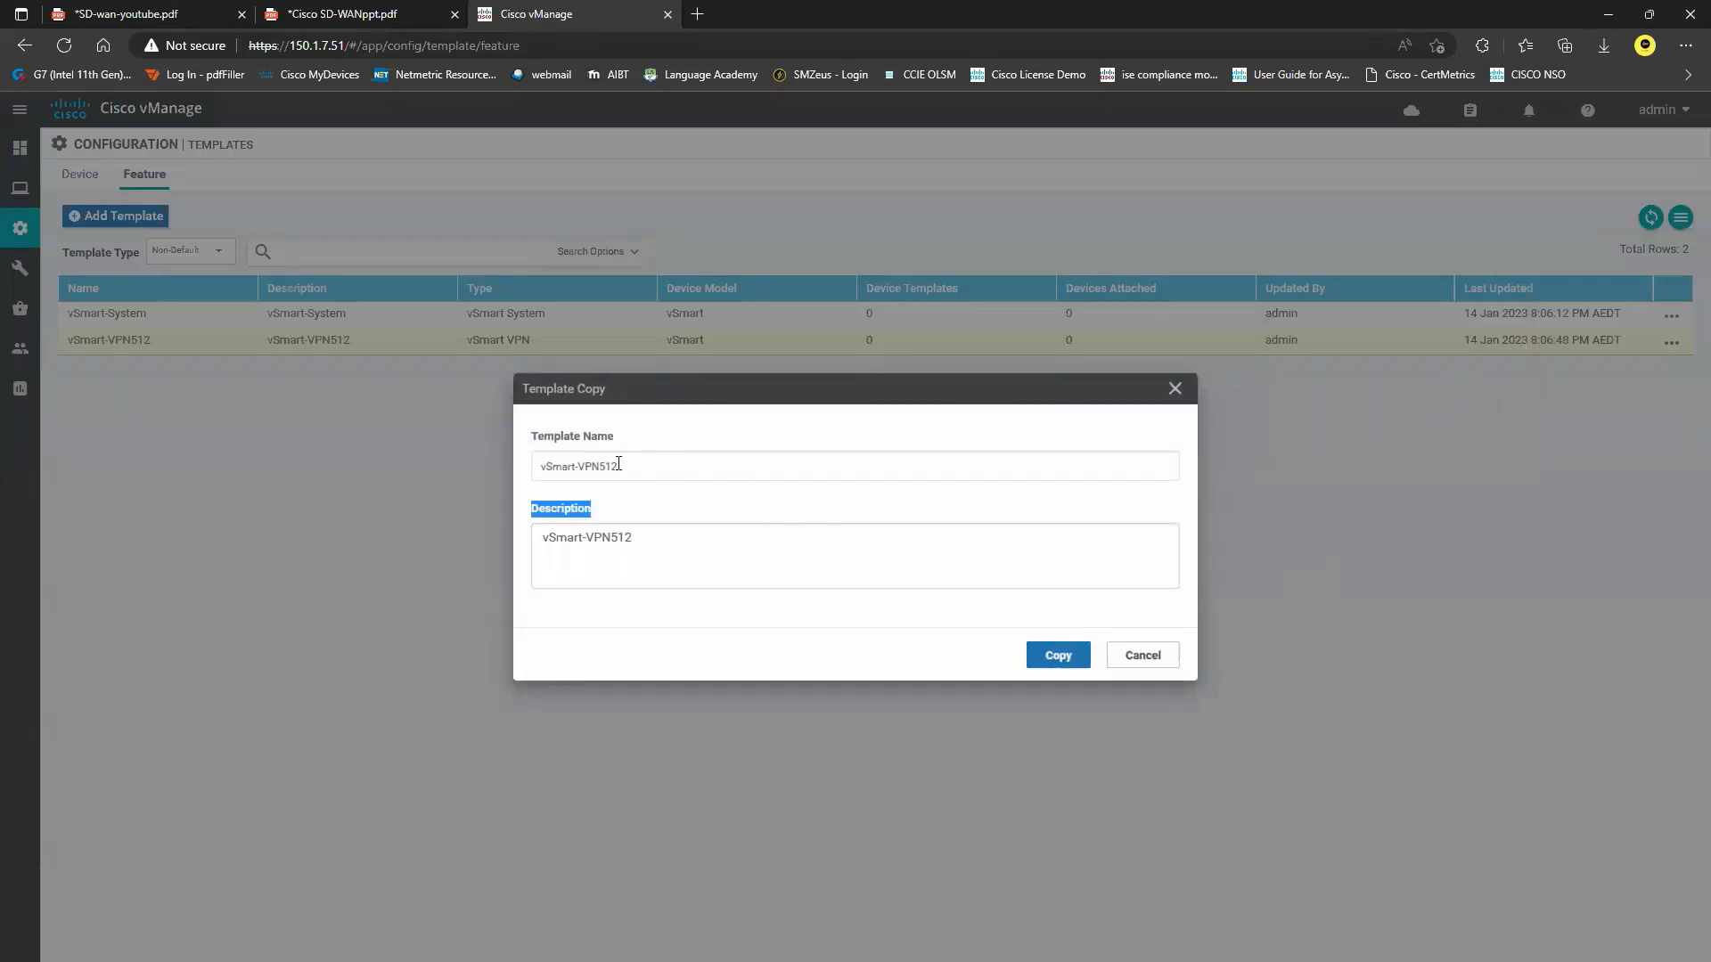
left_click(624, 466)
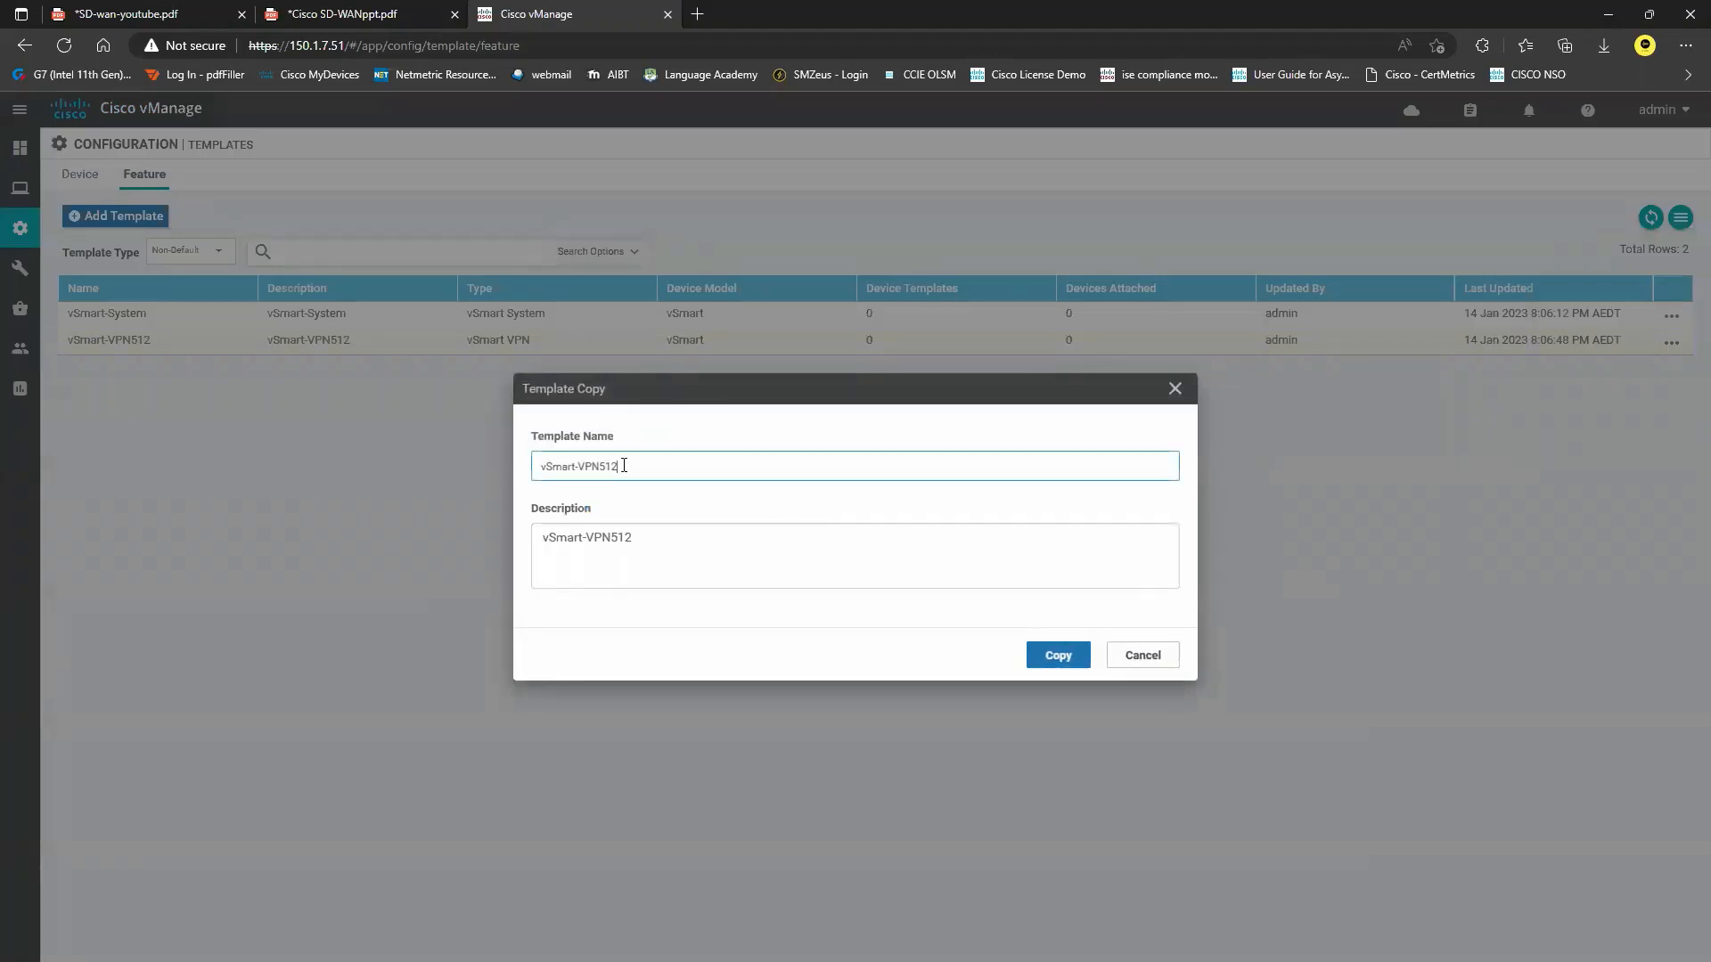
left_click_drag(624, 465, 601, 465)
type("0")
left_click_drag(635, 539, 612, 538)
type("0")
left_click(1058, 656)
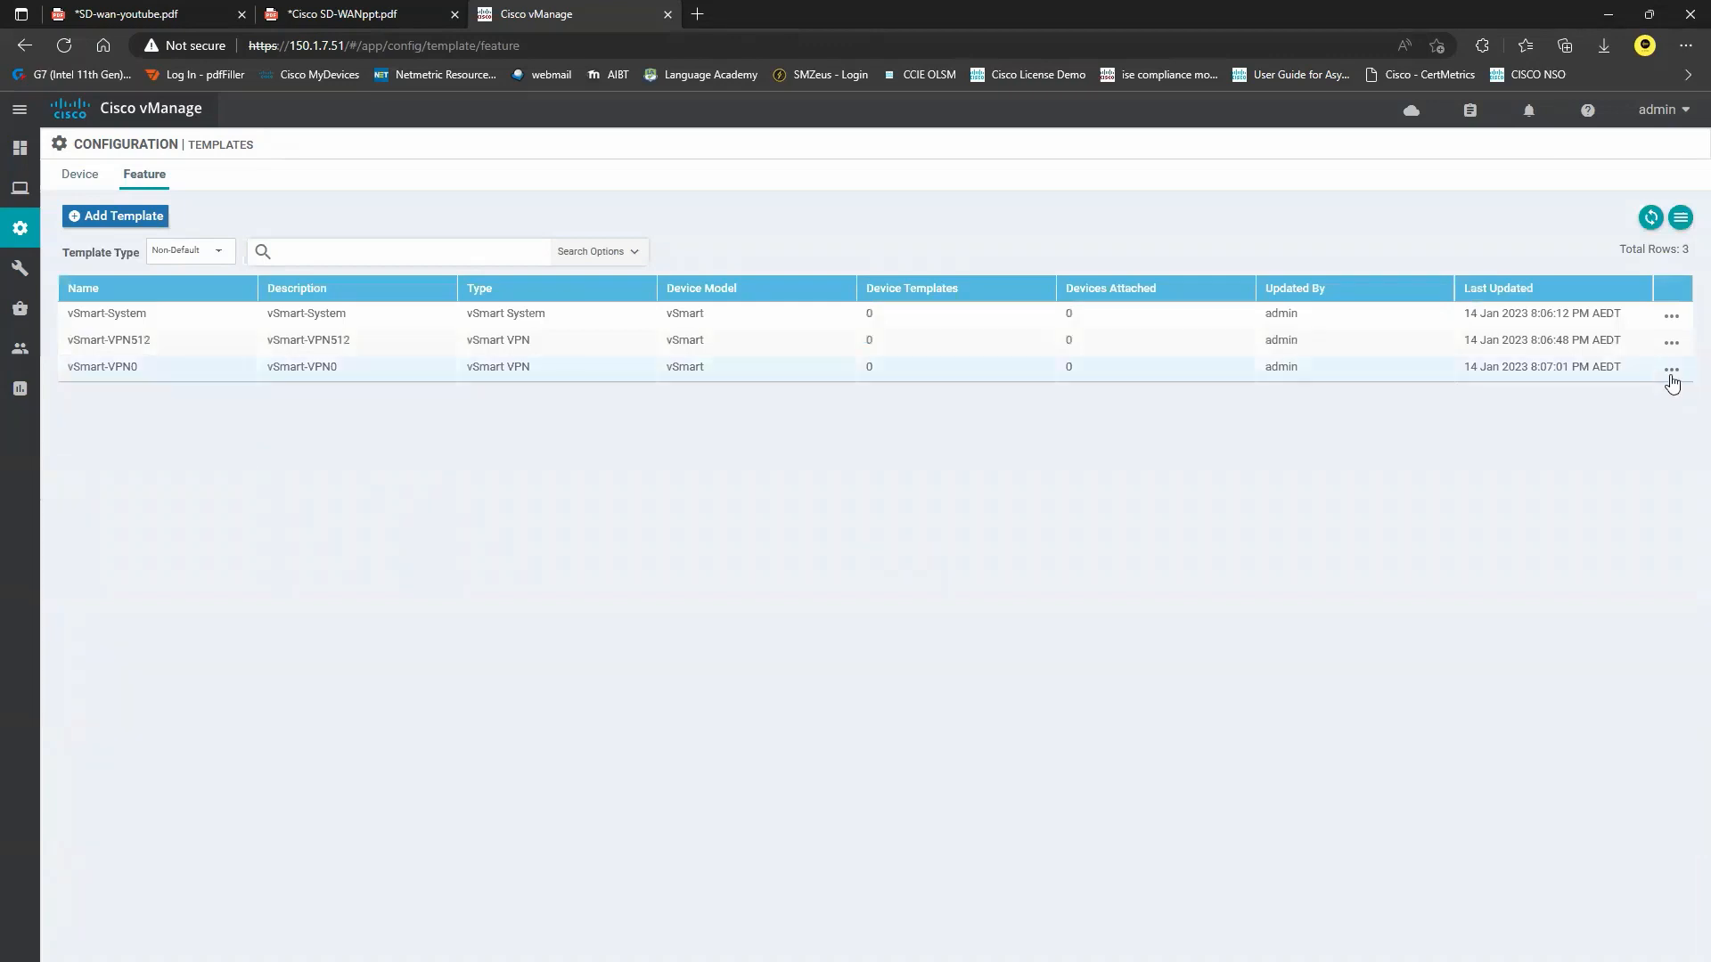
Edit vSmart-VPN0 to use VPN 0 with the name Transport.
left_click(1672, 369)
left_click(1608, 432)
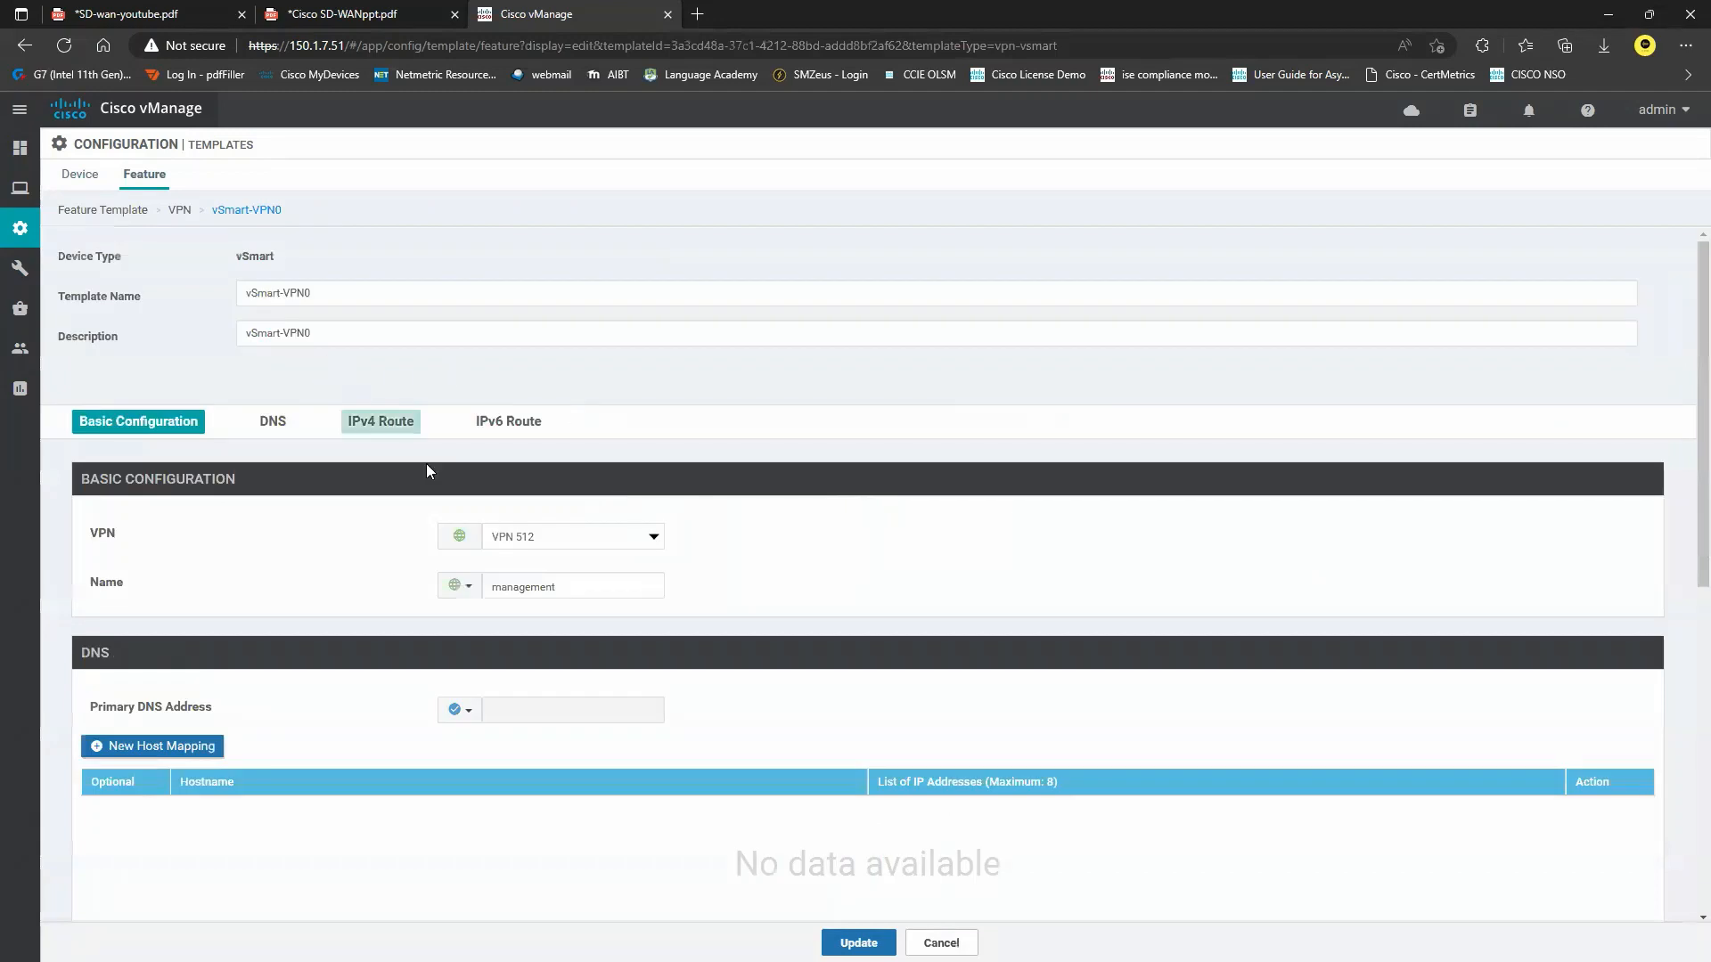
left_click(578, 535)
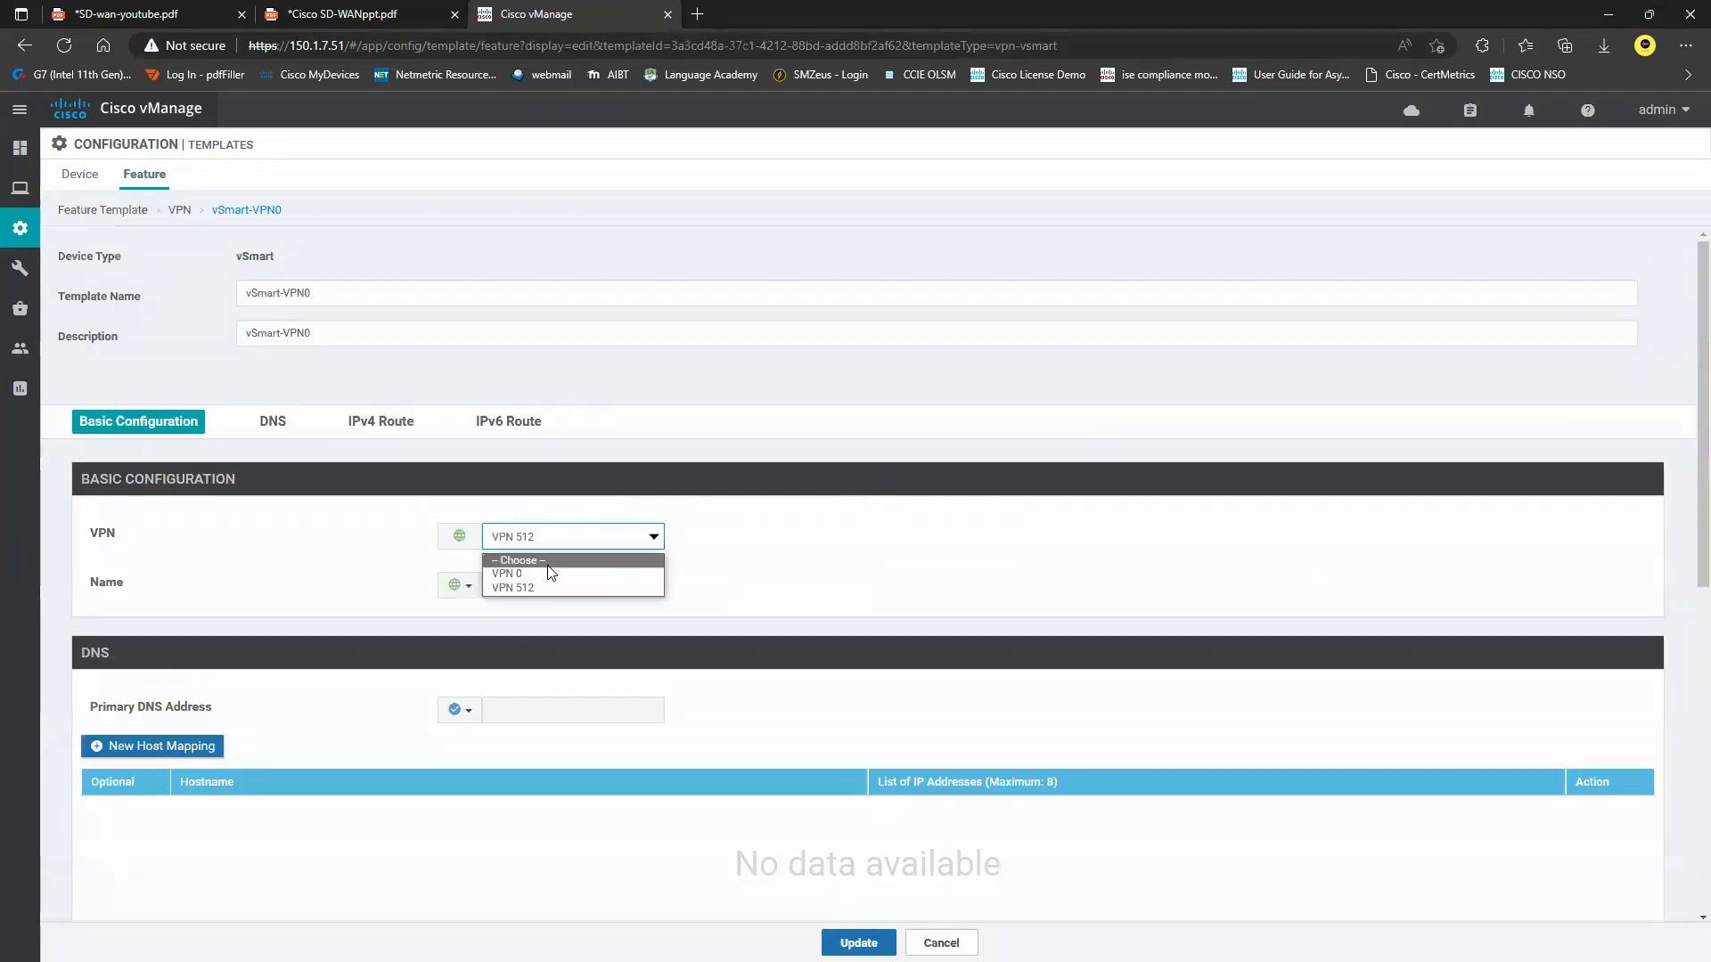
left_click(543, 569)
key("Tab")
type("Tr")
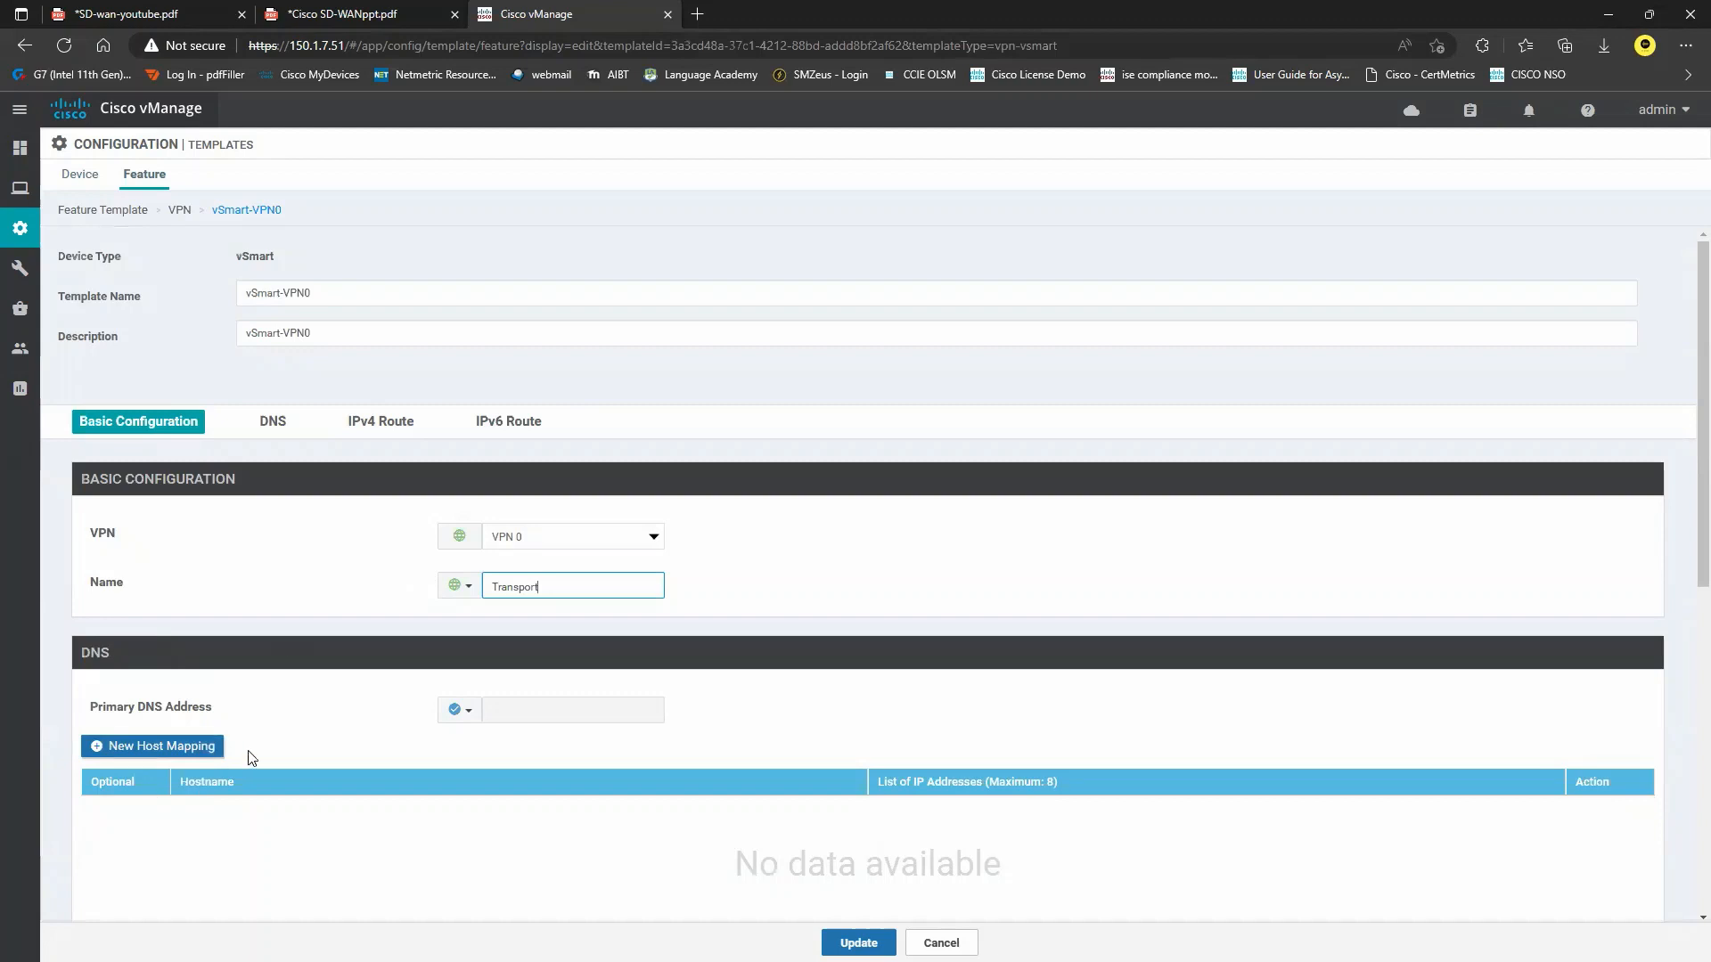
Add an IPv4 route 0.0.0.0/0 via next hop 172.16.1.25 and save the template.
left_click(378, 423)
left_click(147, 373)
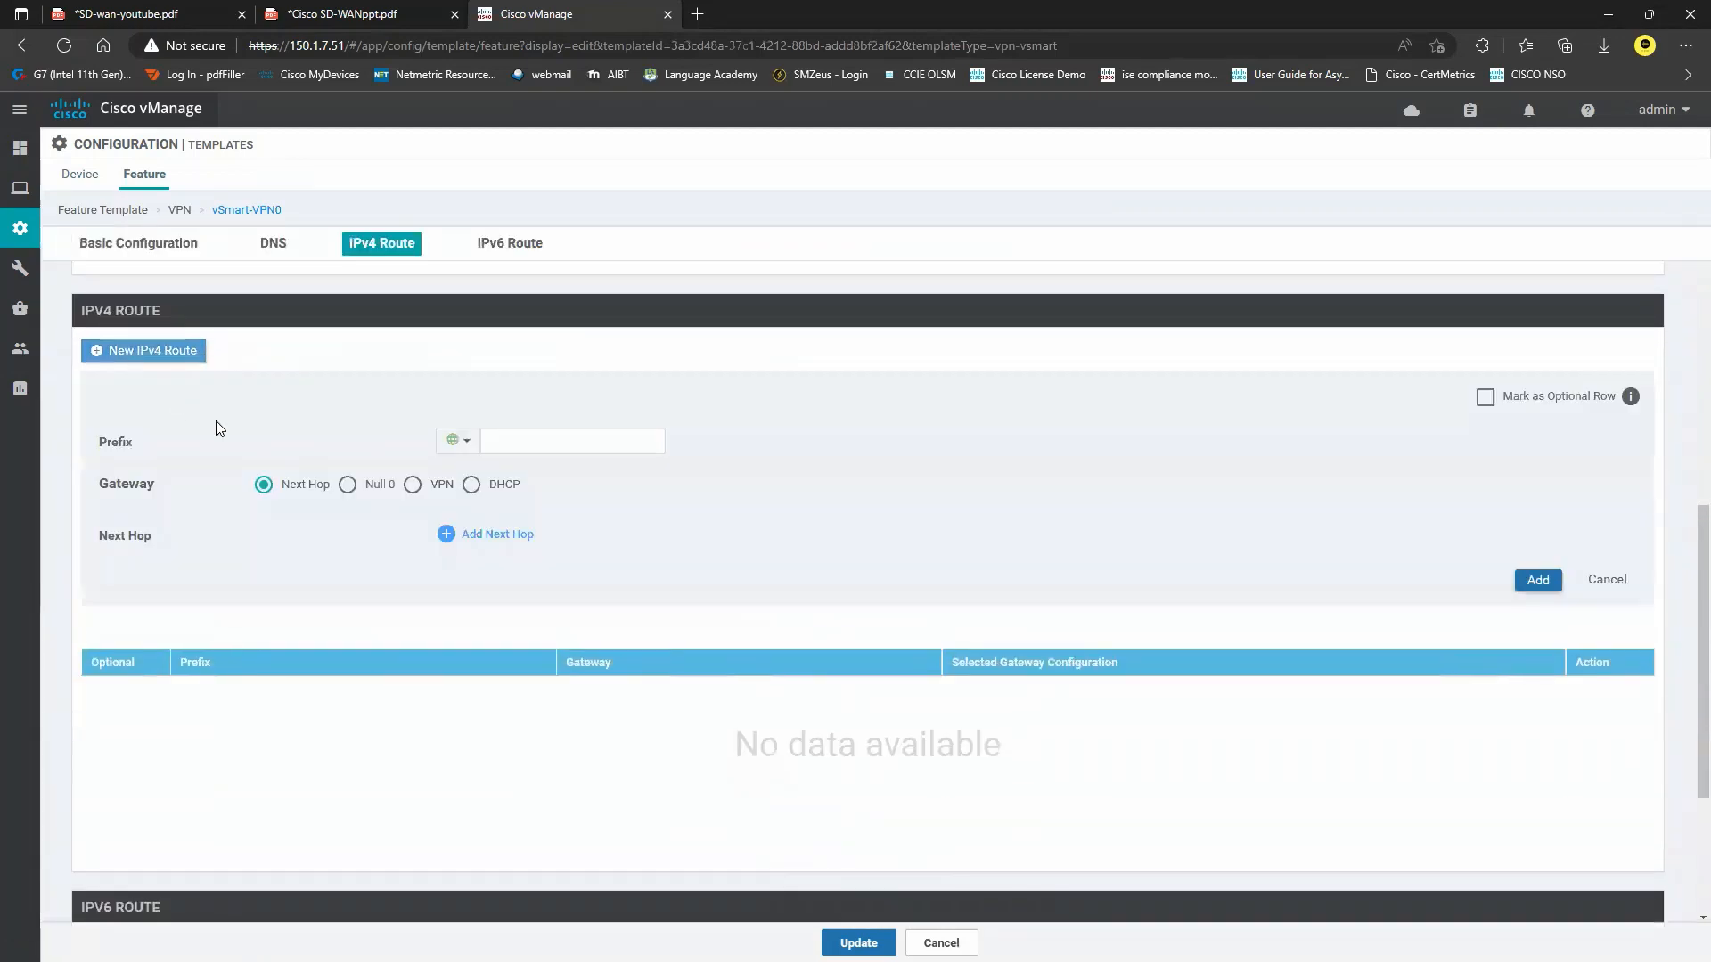
left_click(514, 438)
type("0.0.")
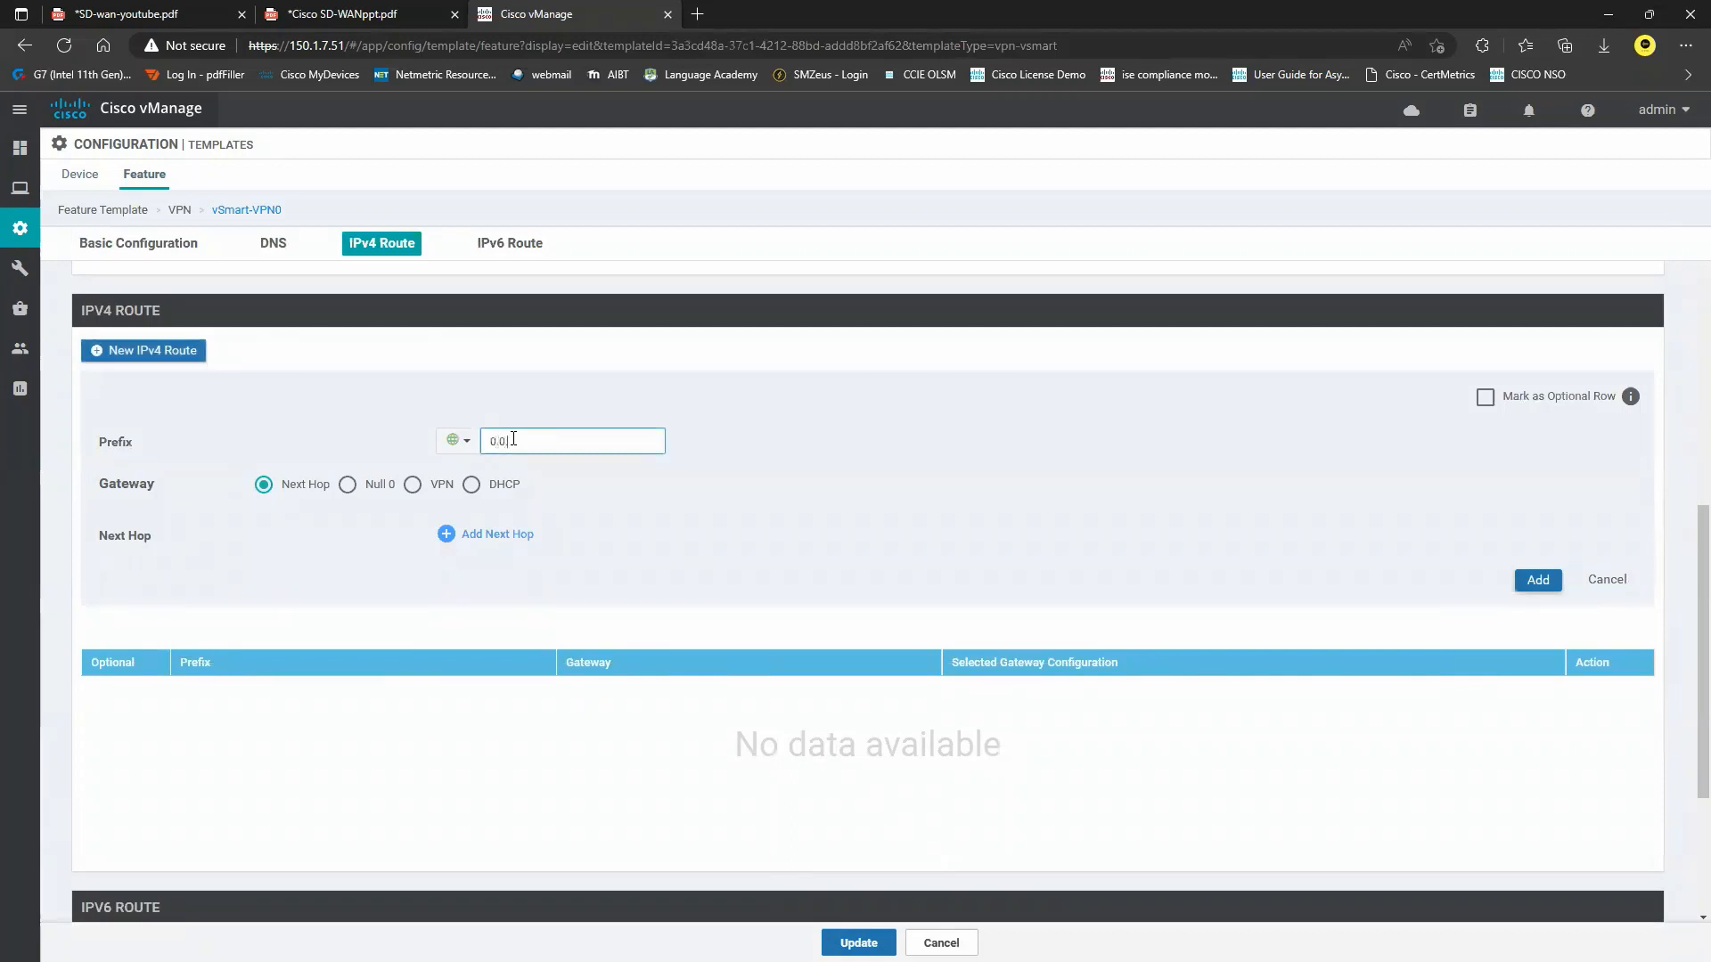
type("0.0/0")
left_click(515, 537)
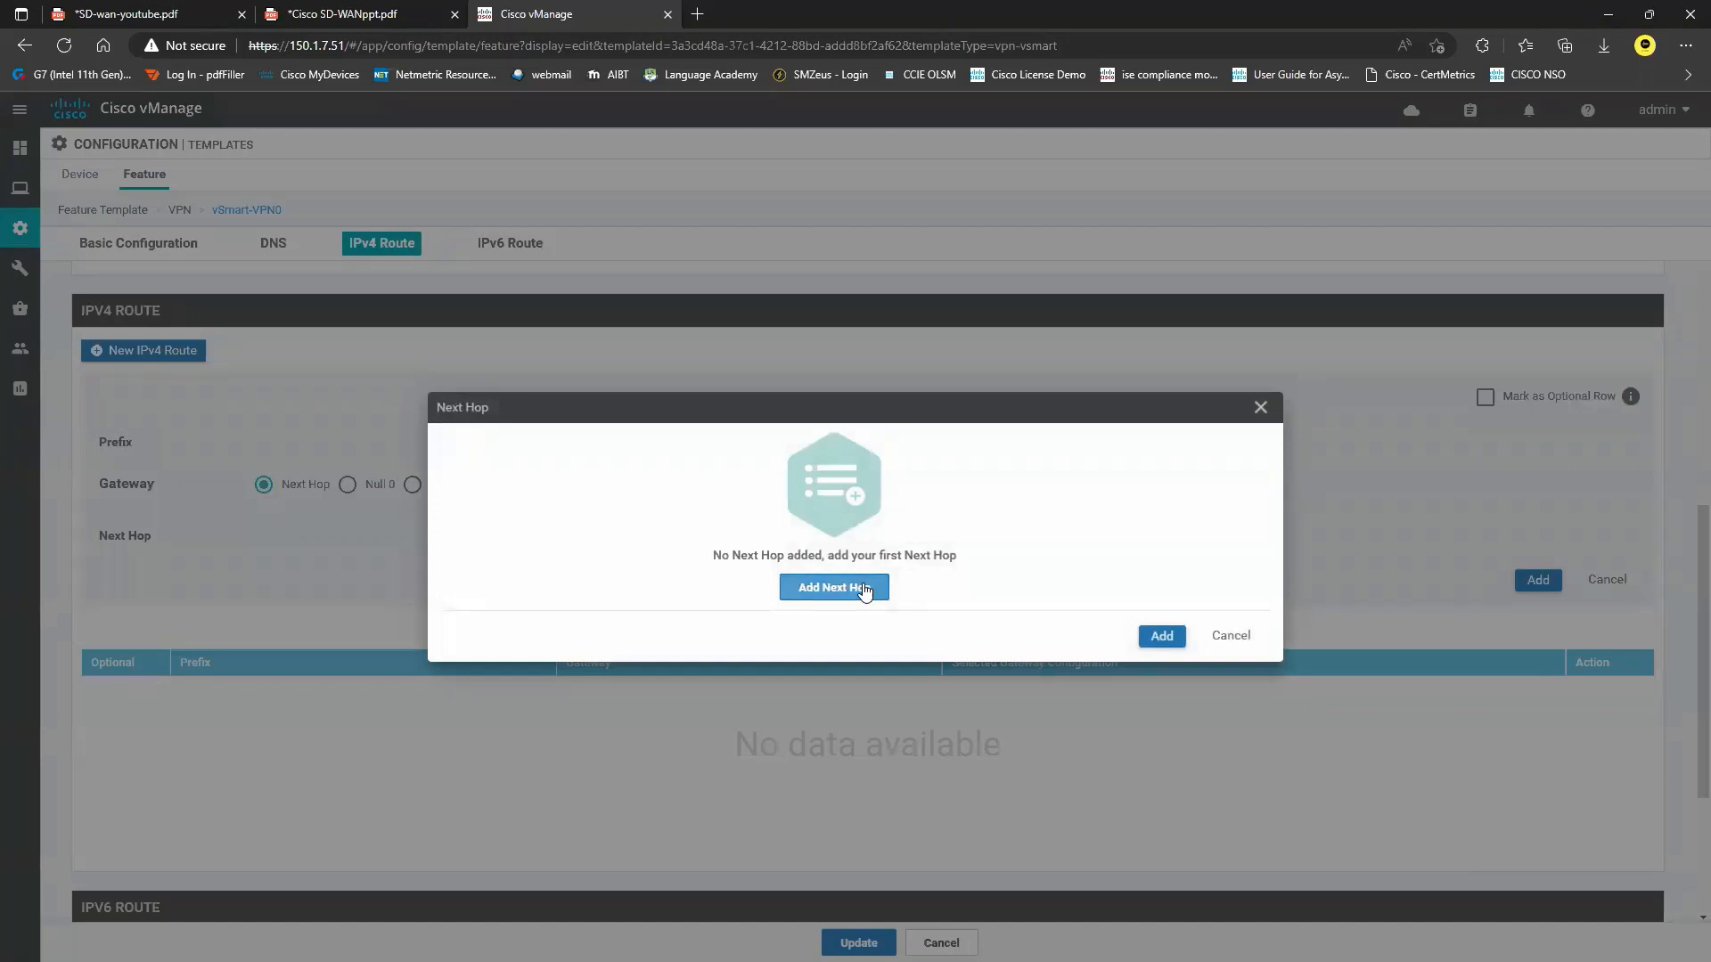
left_click(865, 589)
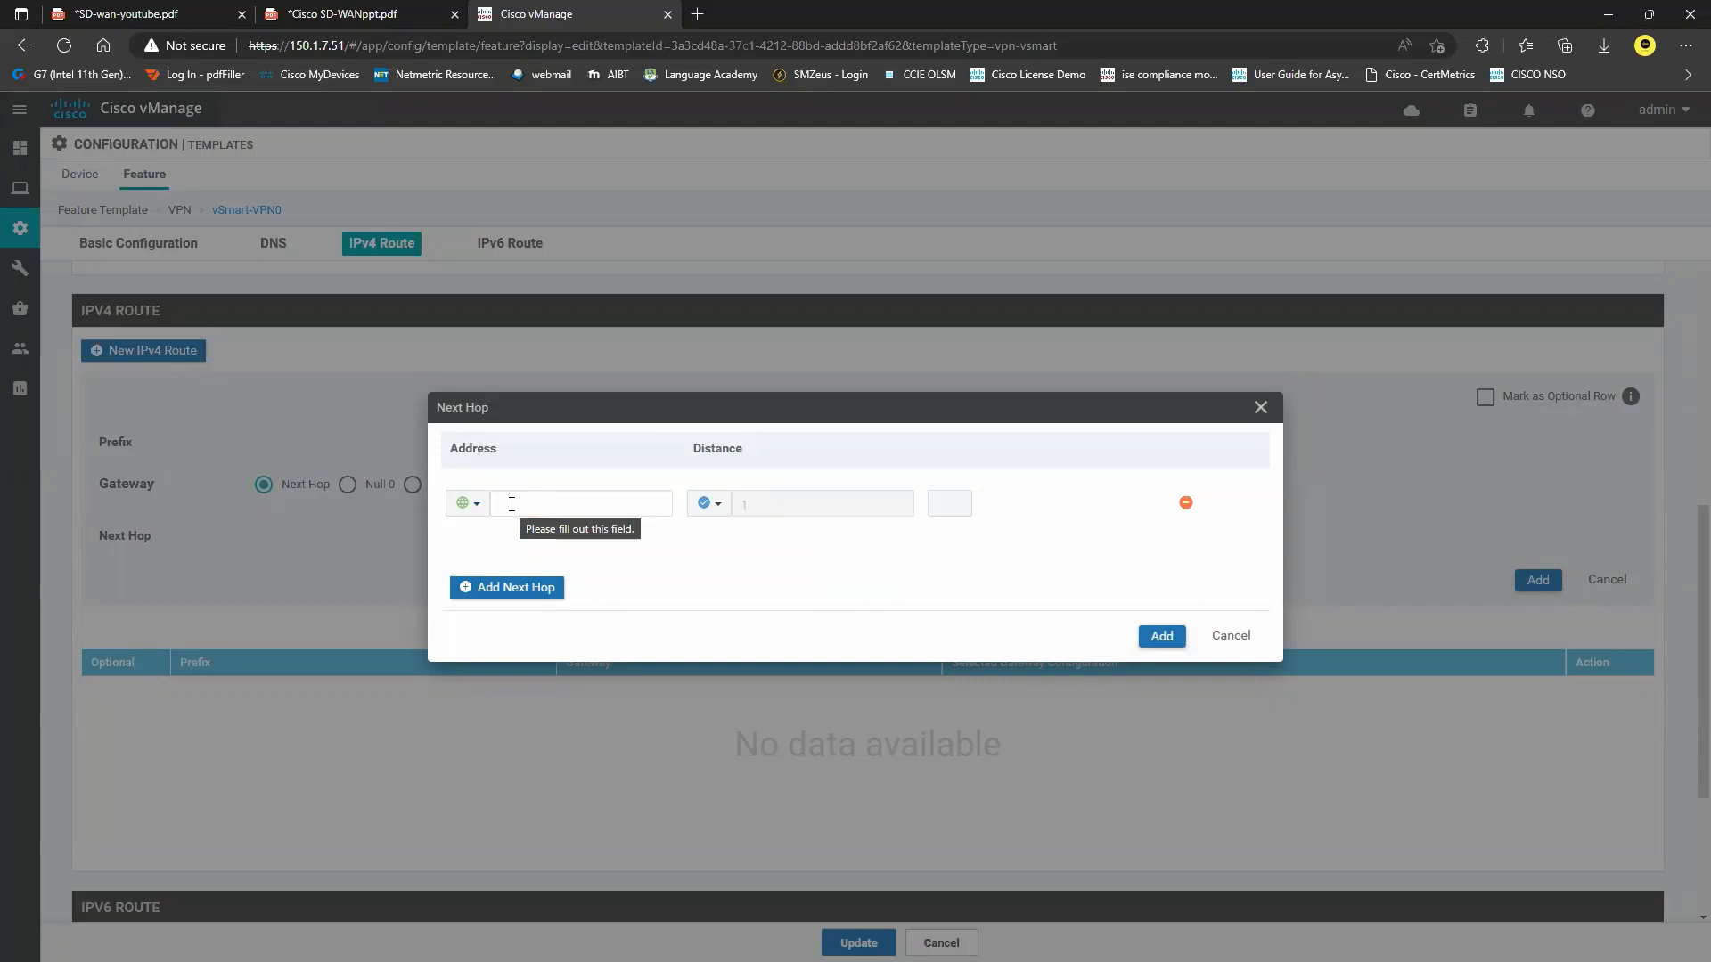
left_click(543, 504)
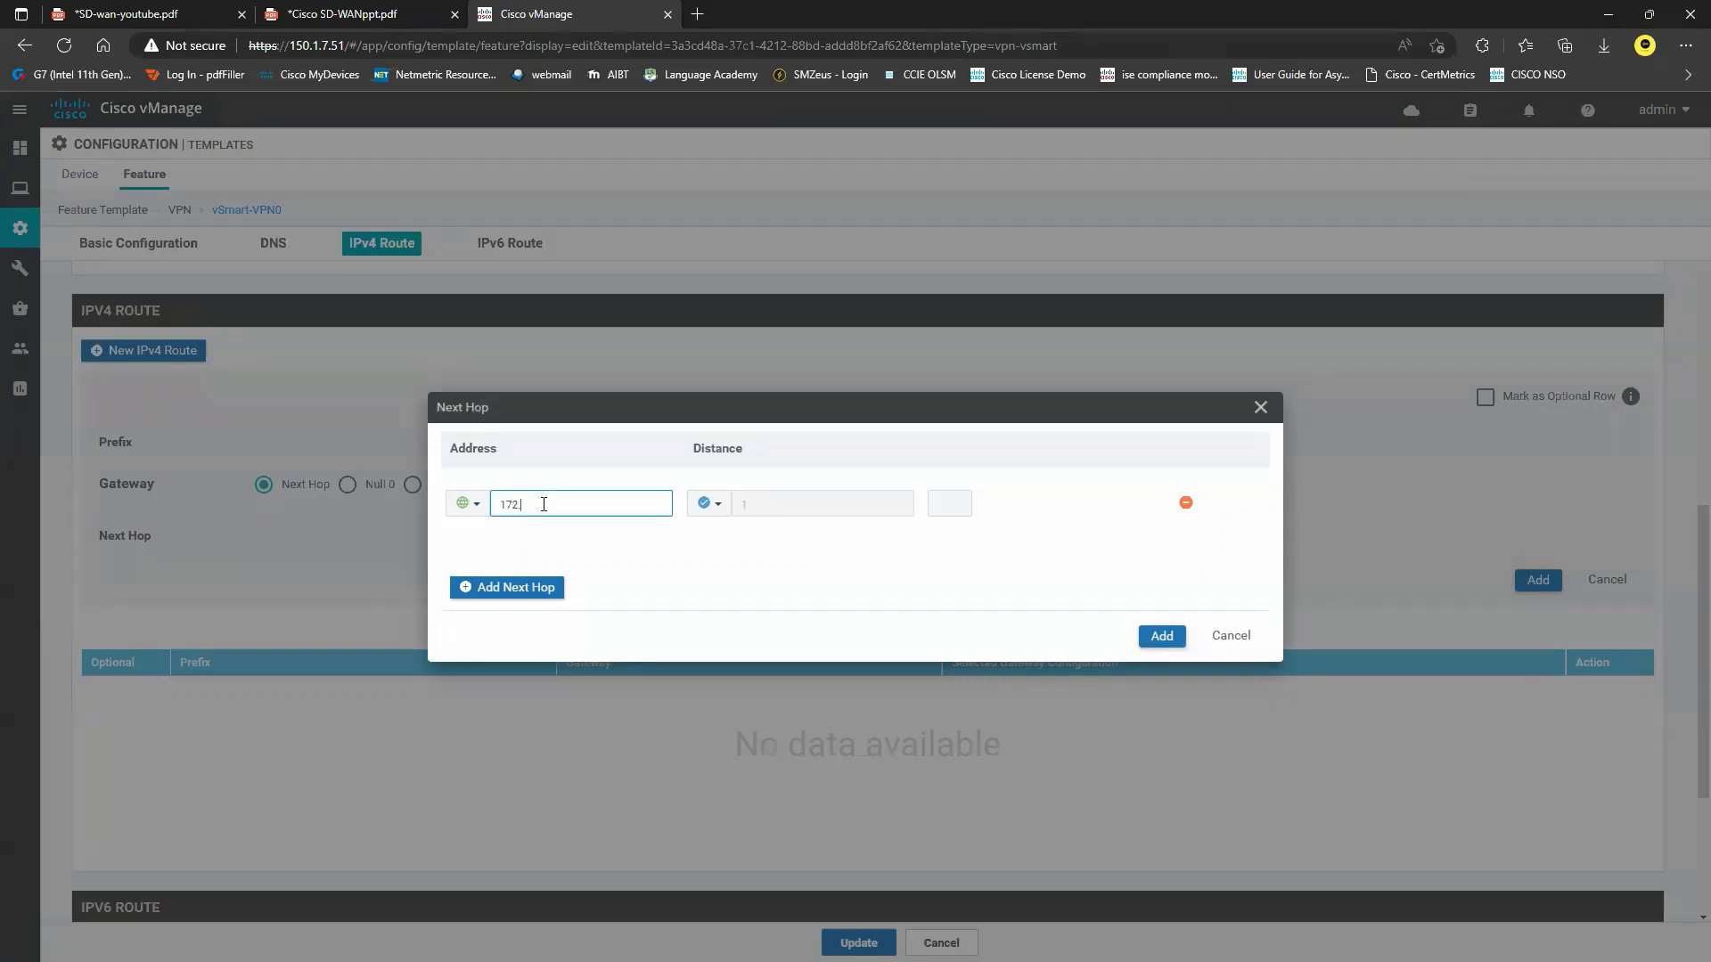
type("172.16.1.254")
left_click(1162, 636)
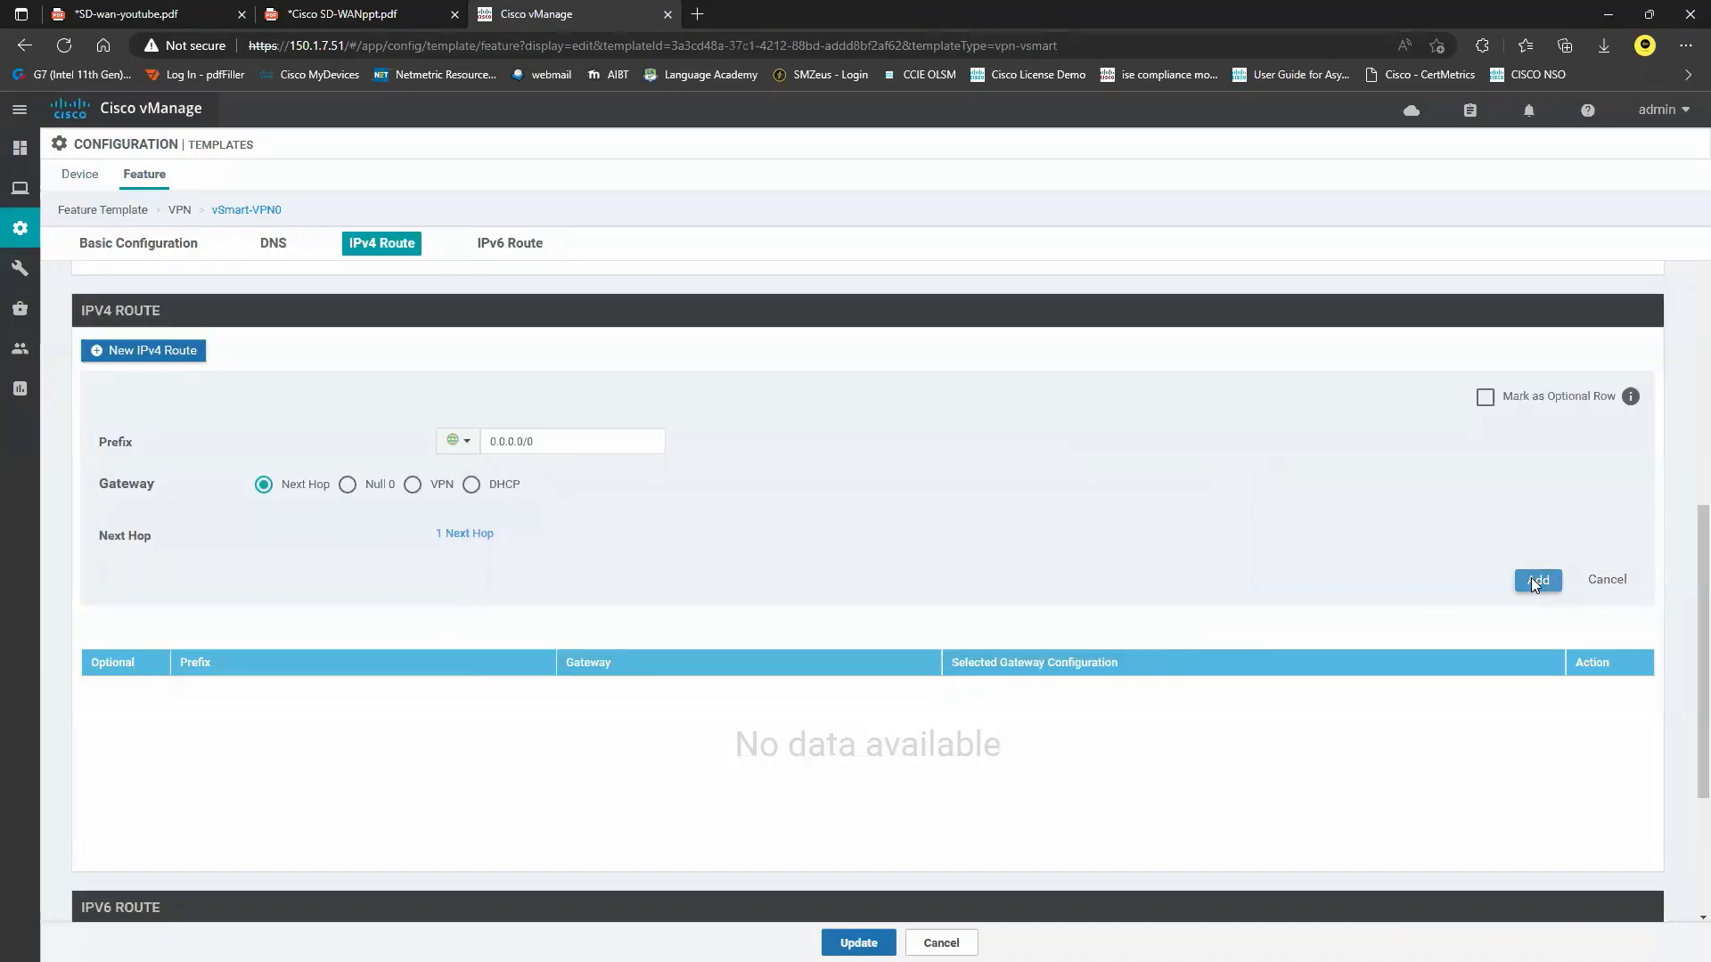
left_click(1535, 580)
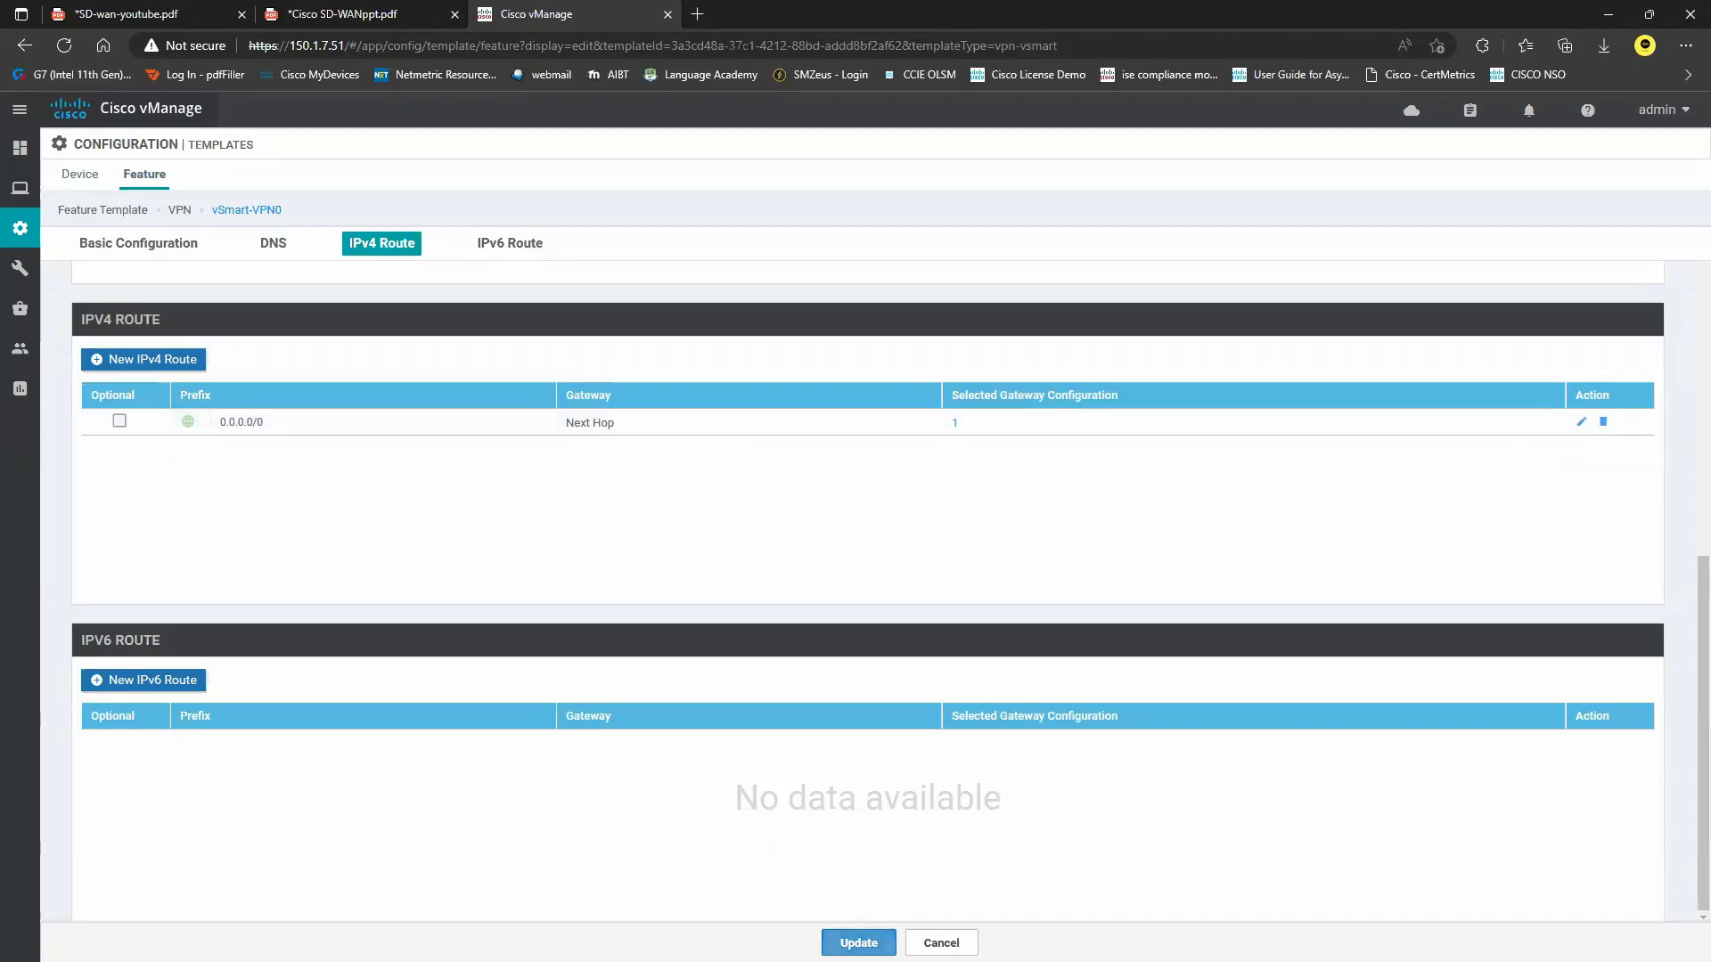
left_click(857, 943)
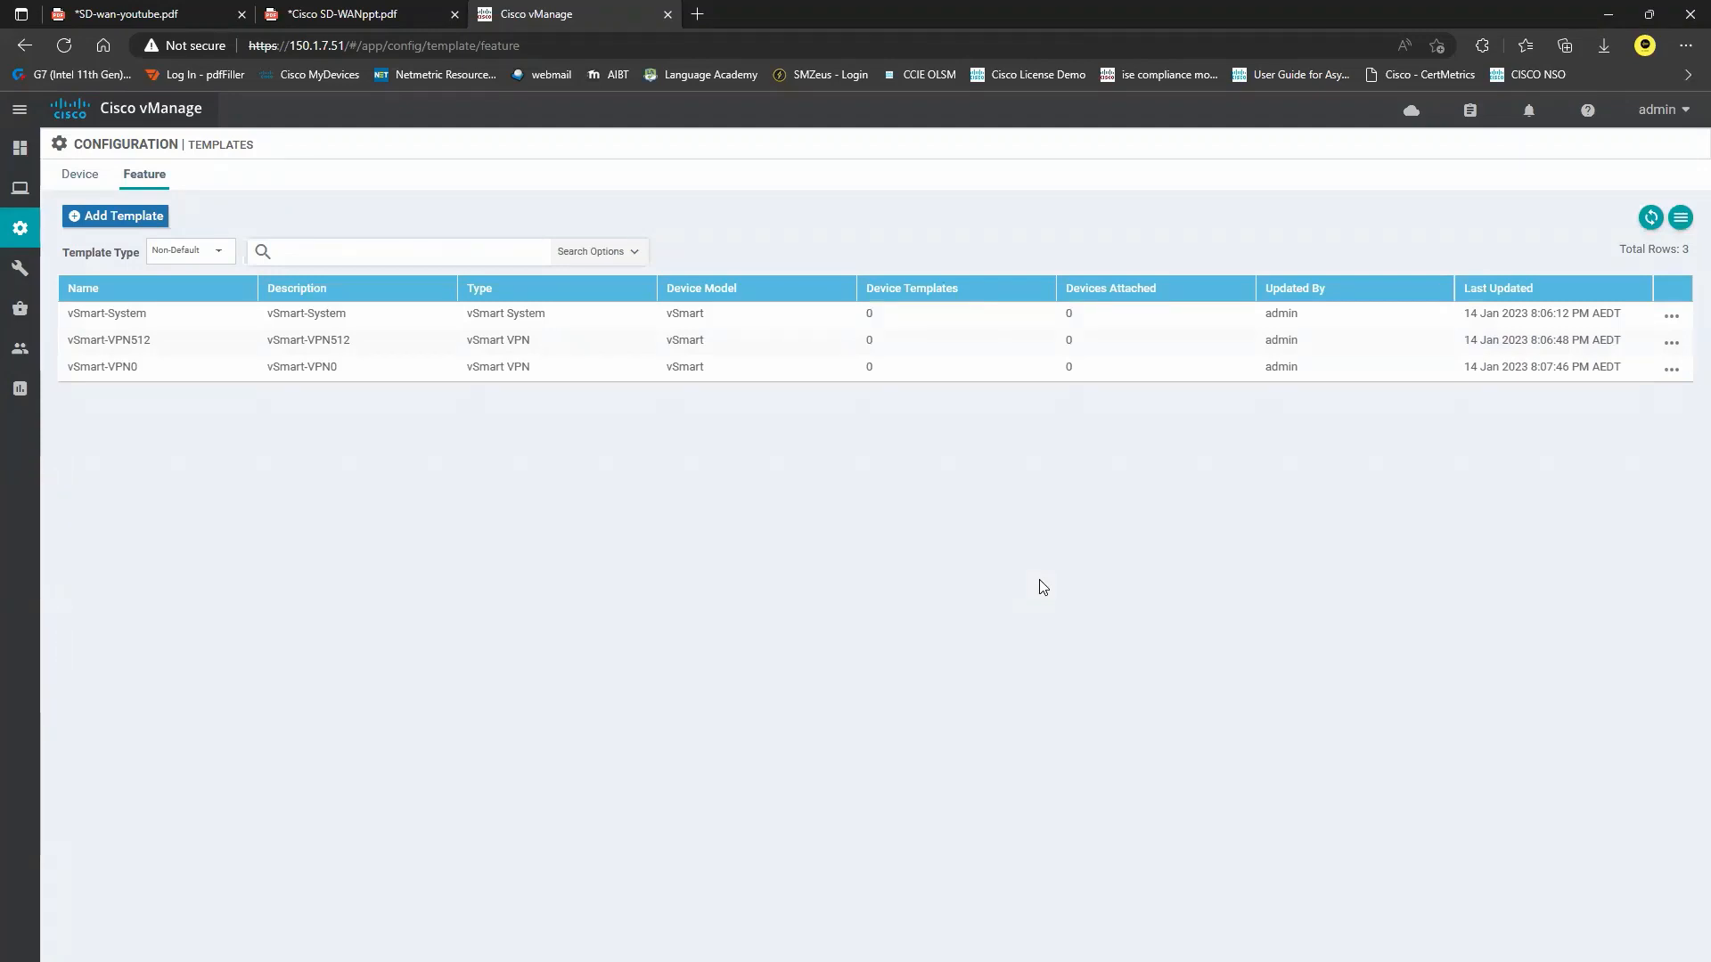
Start a new VPN Interface Ethernet feature template for the vSmart device model.
left_click(125, 217)
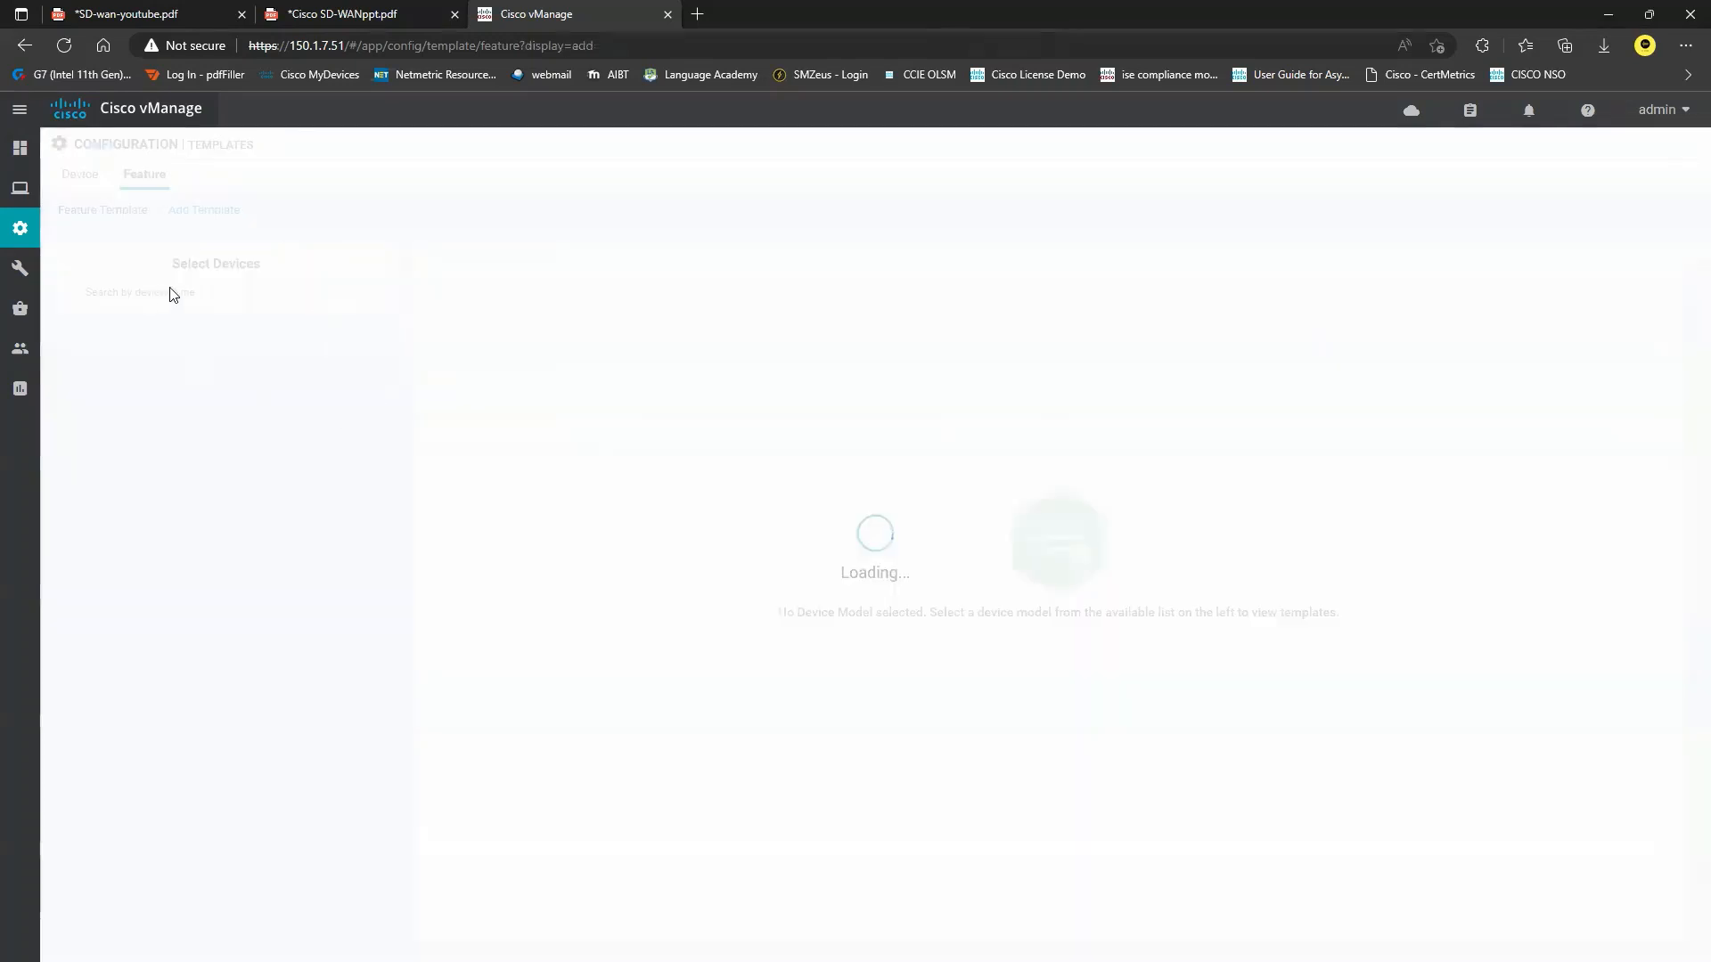
left_click(213, 298)
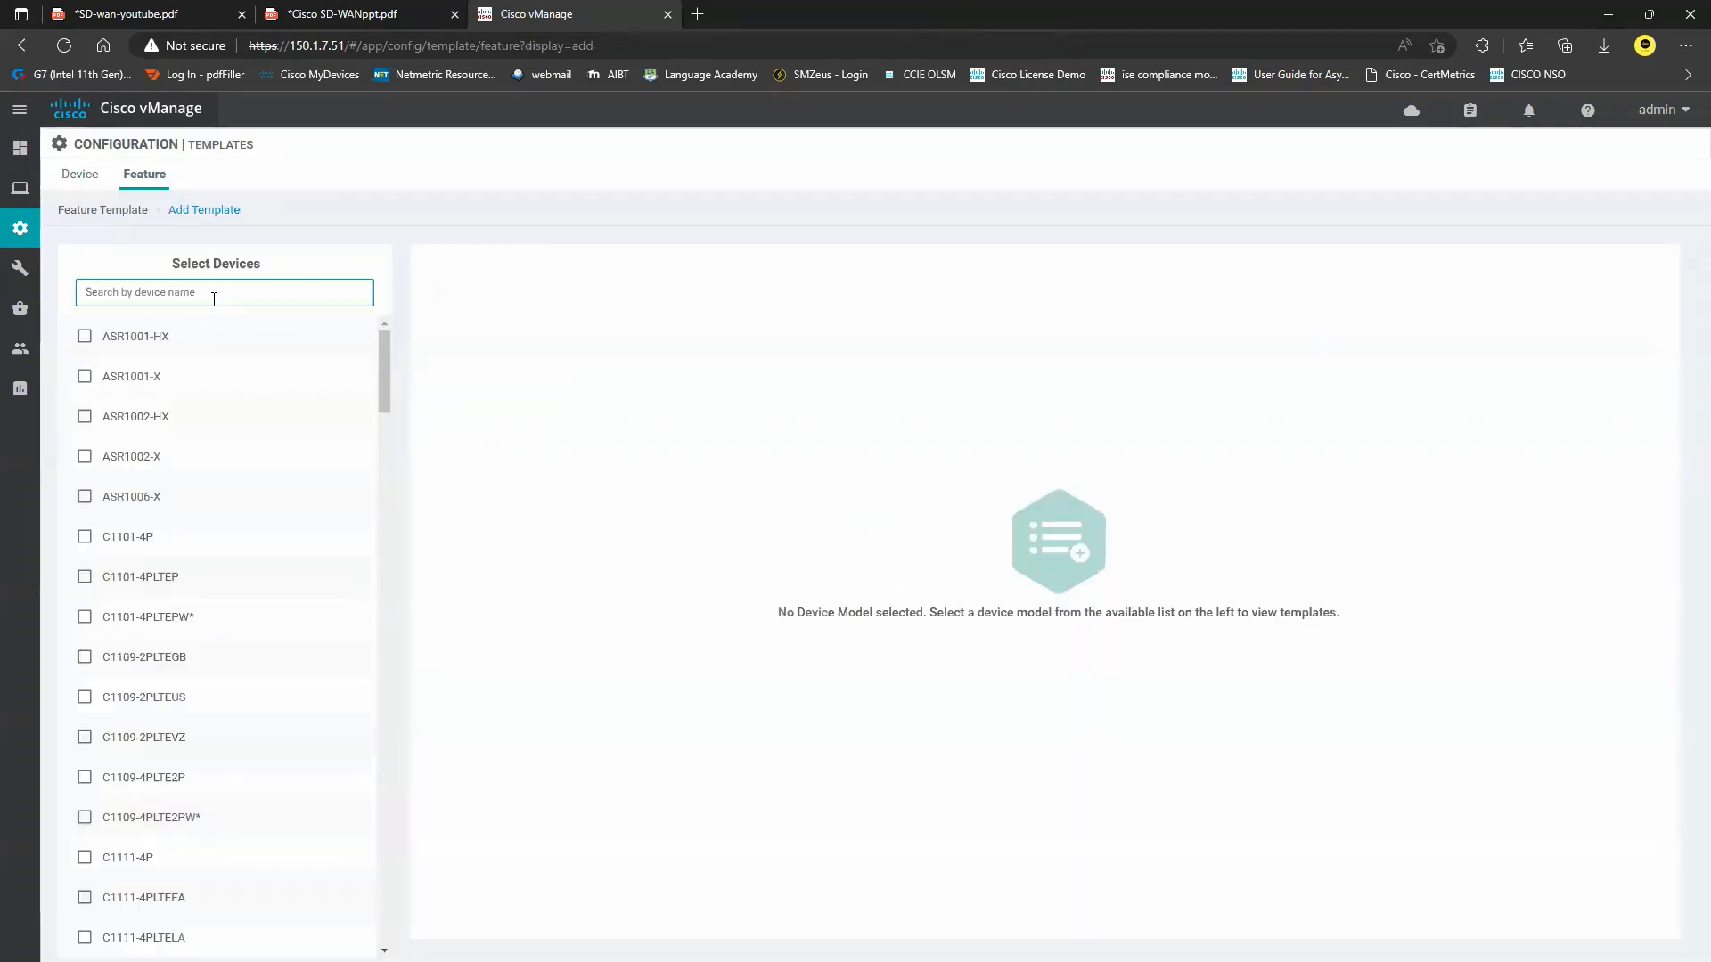
type("vsma")
left_click(189, 348)
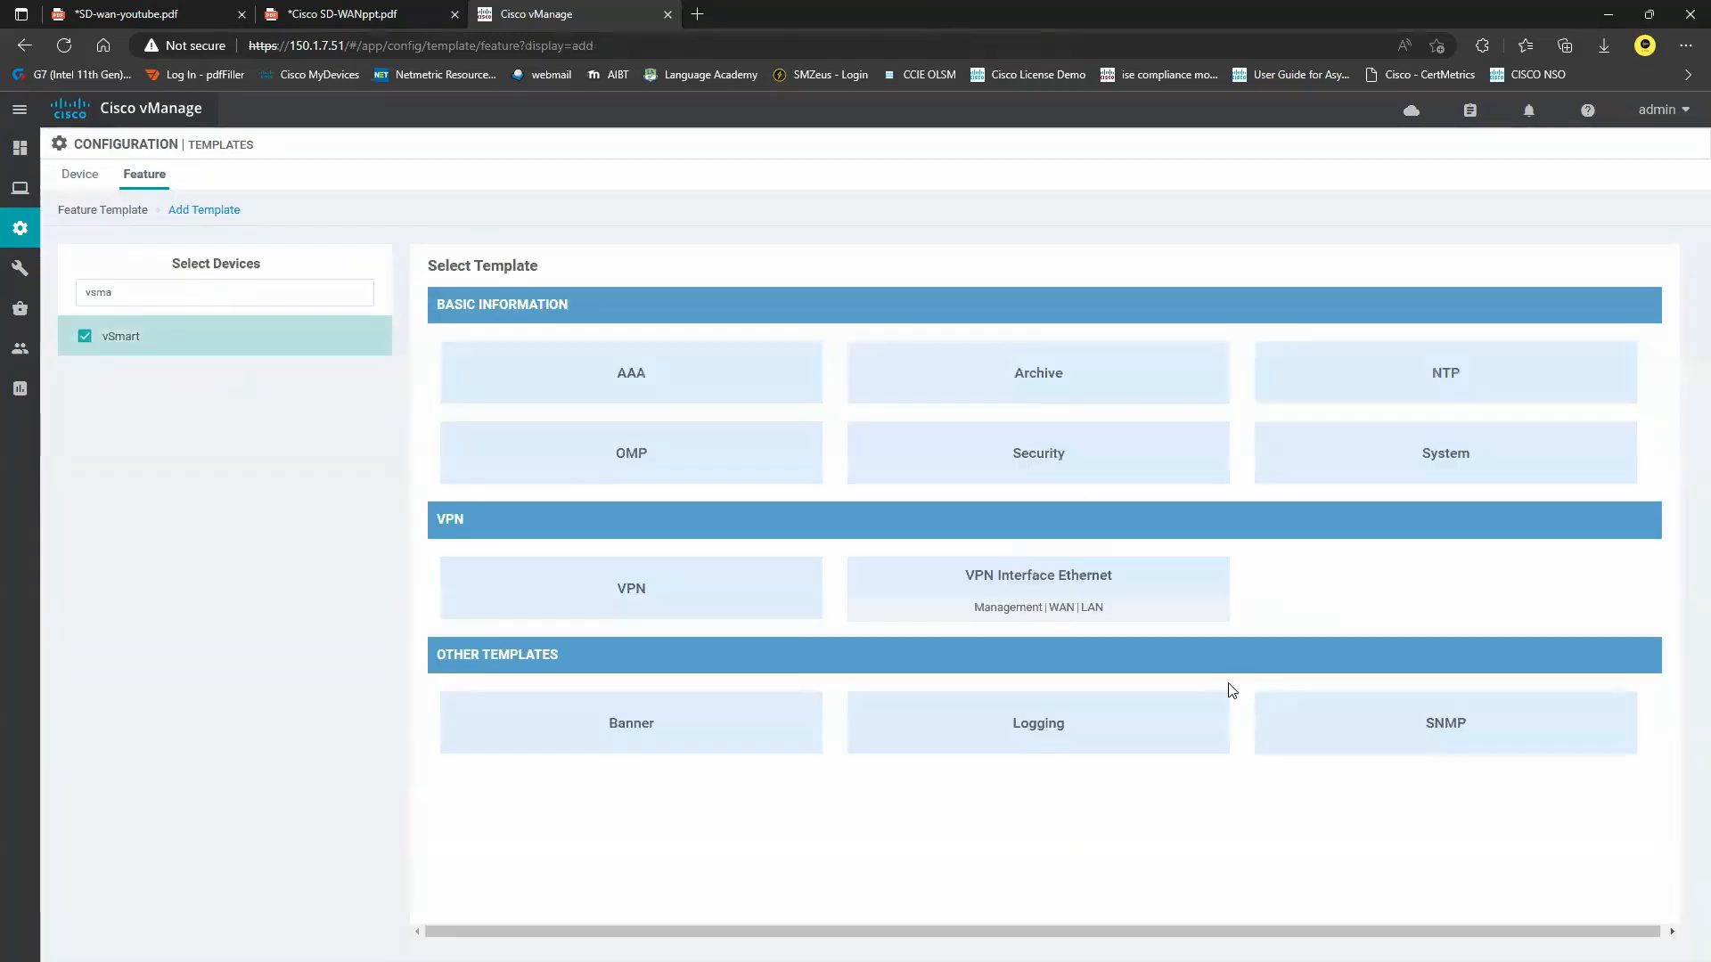
left_click(1092, 578)
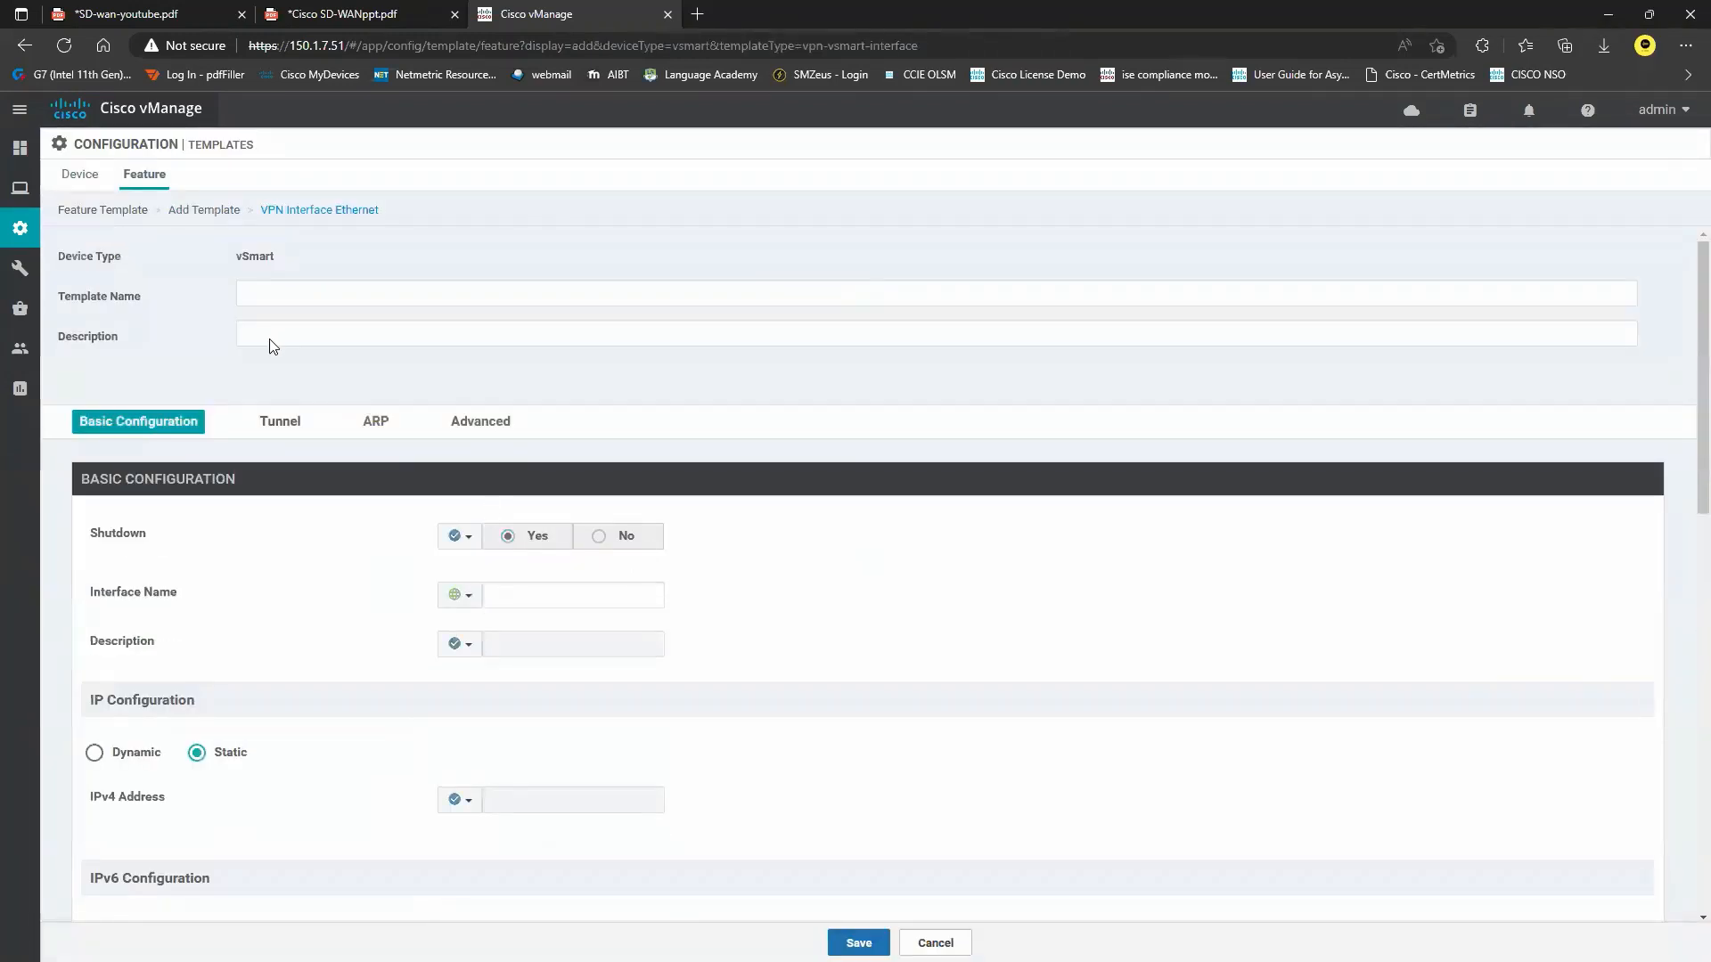
Name the template vSmart-Eth0 and reuse the name as its description.
left_click(328, 297)
type("vSmart-Eth0")
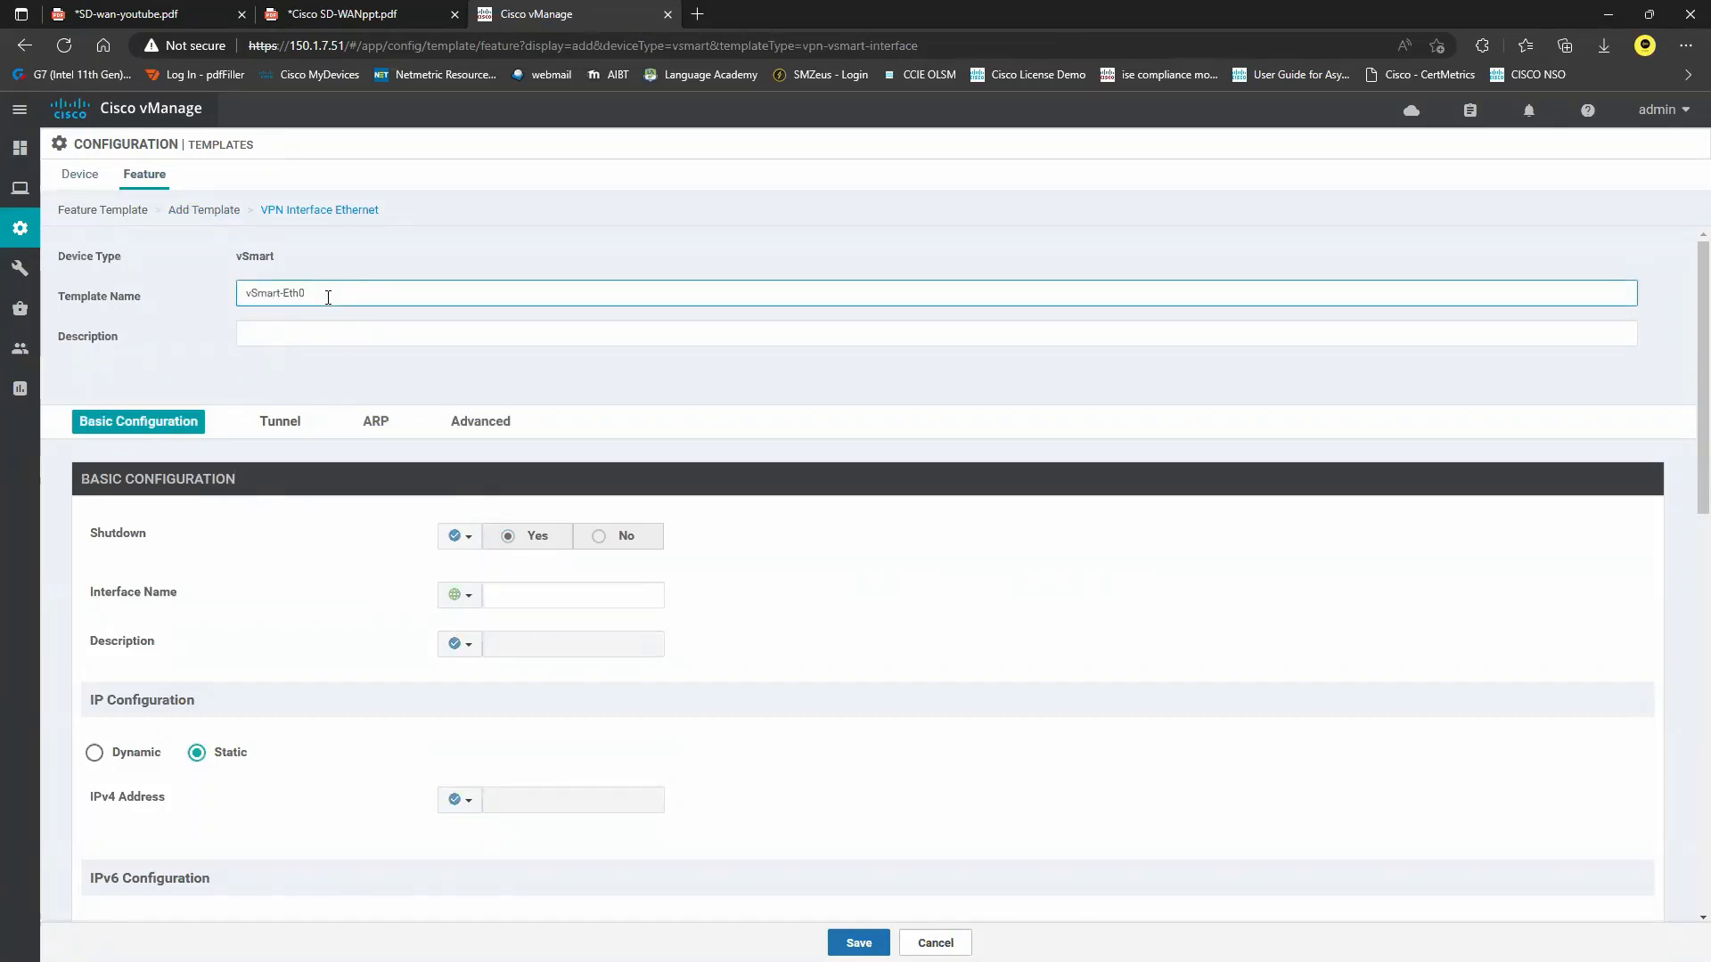
key("ctrl+a")
left_click(342, 333)
key("ctrl+v")
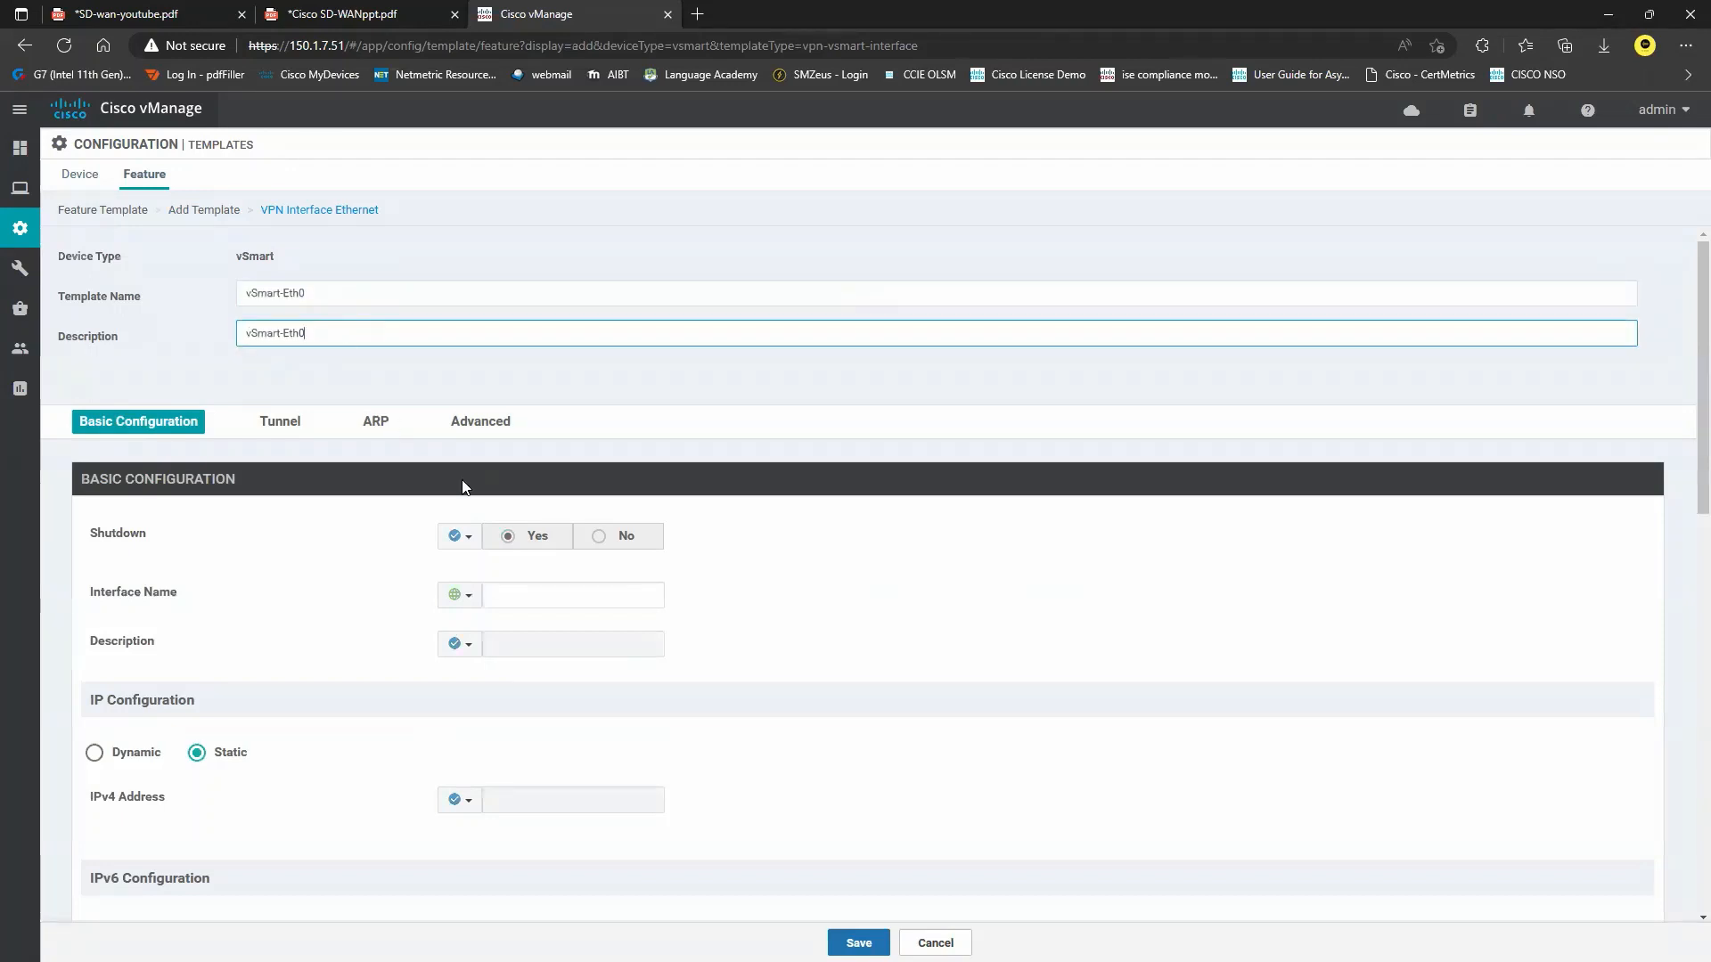
Set Shutdown to a global No and choose eth0 as the interface name.
left_click(460, 537)
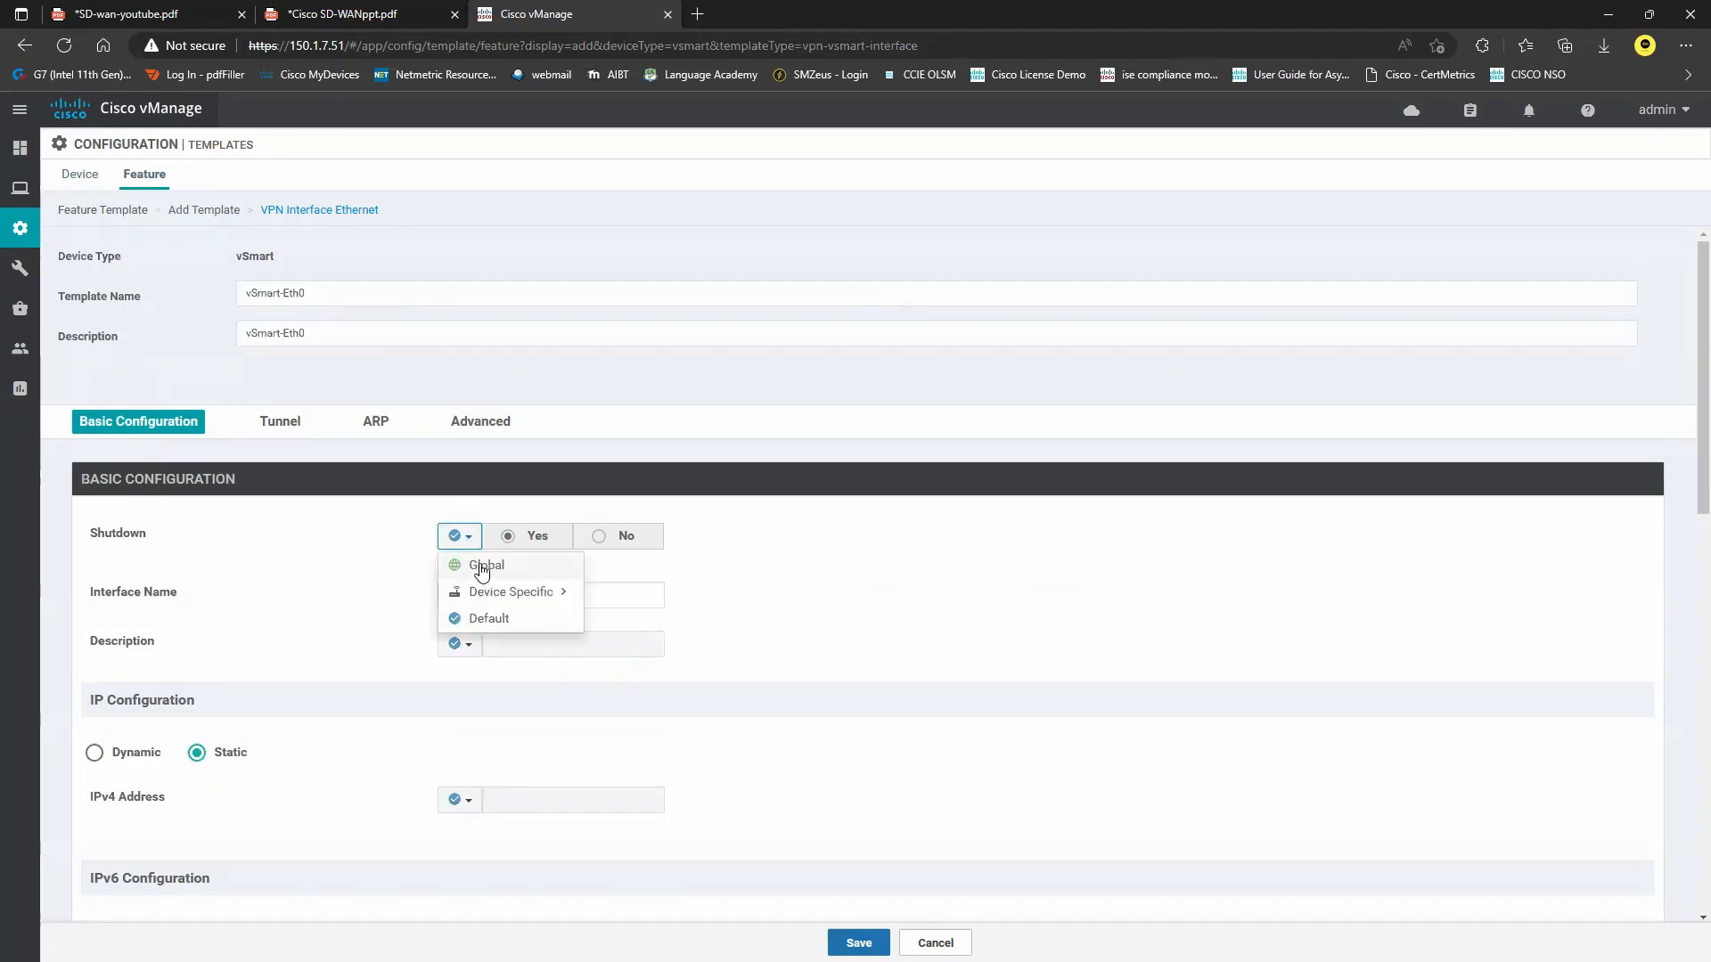
left_click(485, 571)
left_click(596, 543)
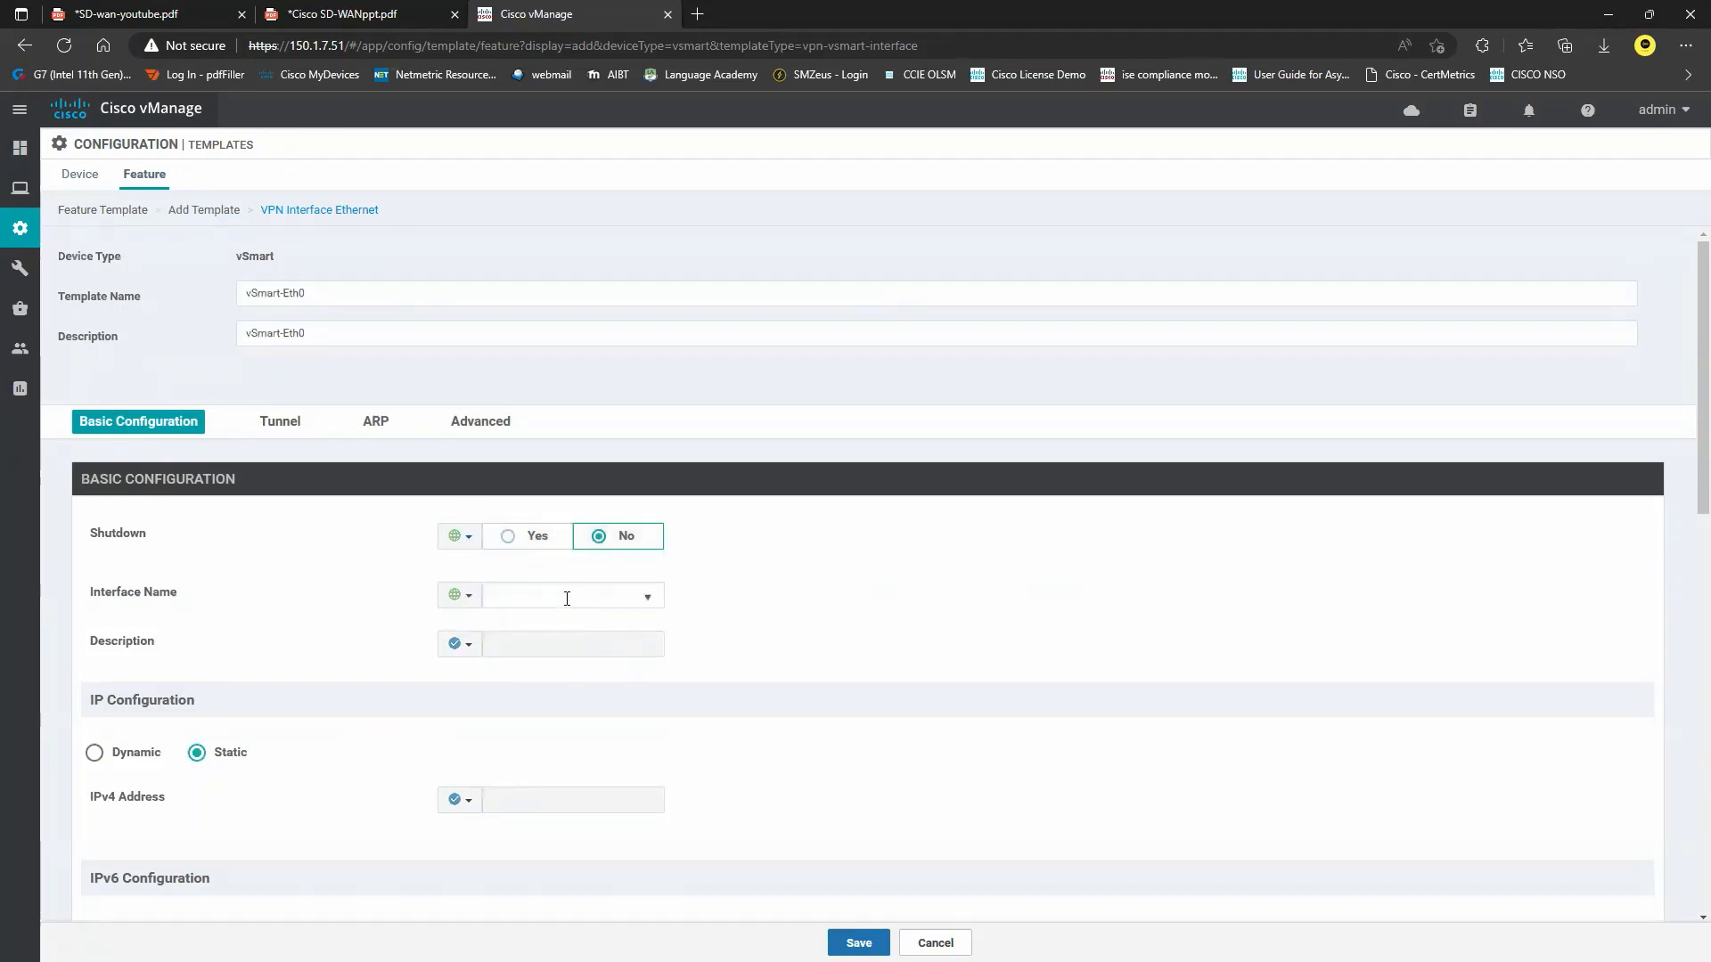
left_click(599, 599)
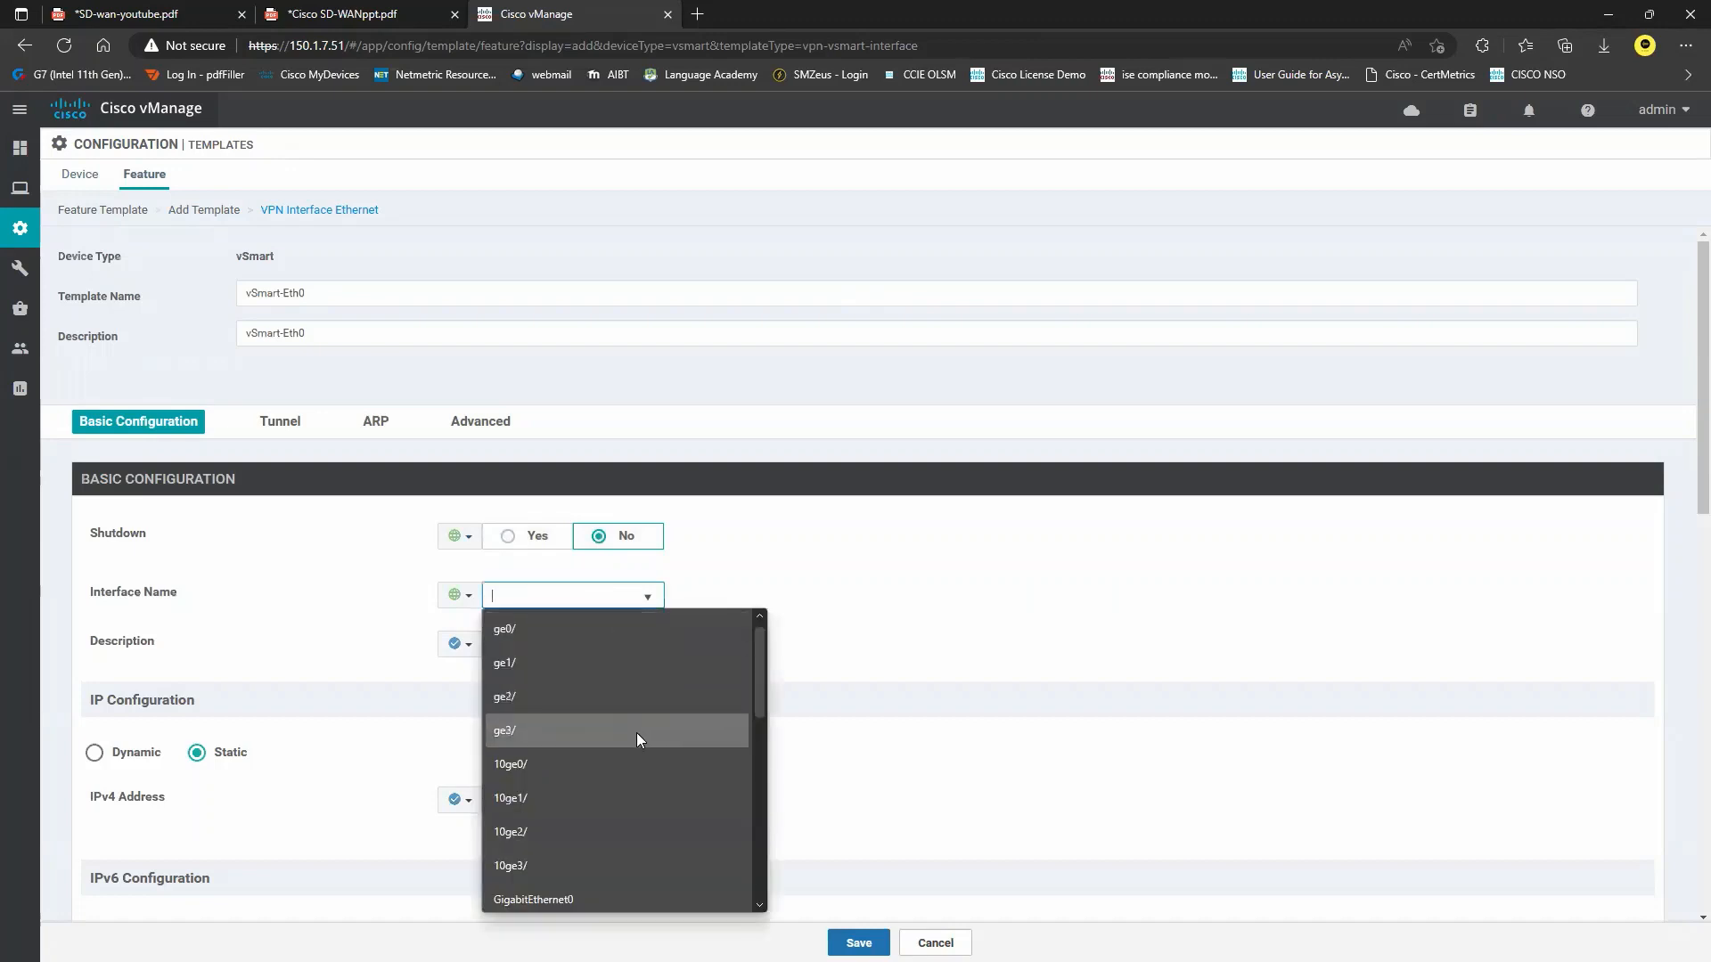
scroll(636, 734, "down", 3)
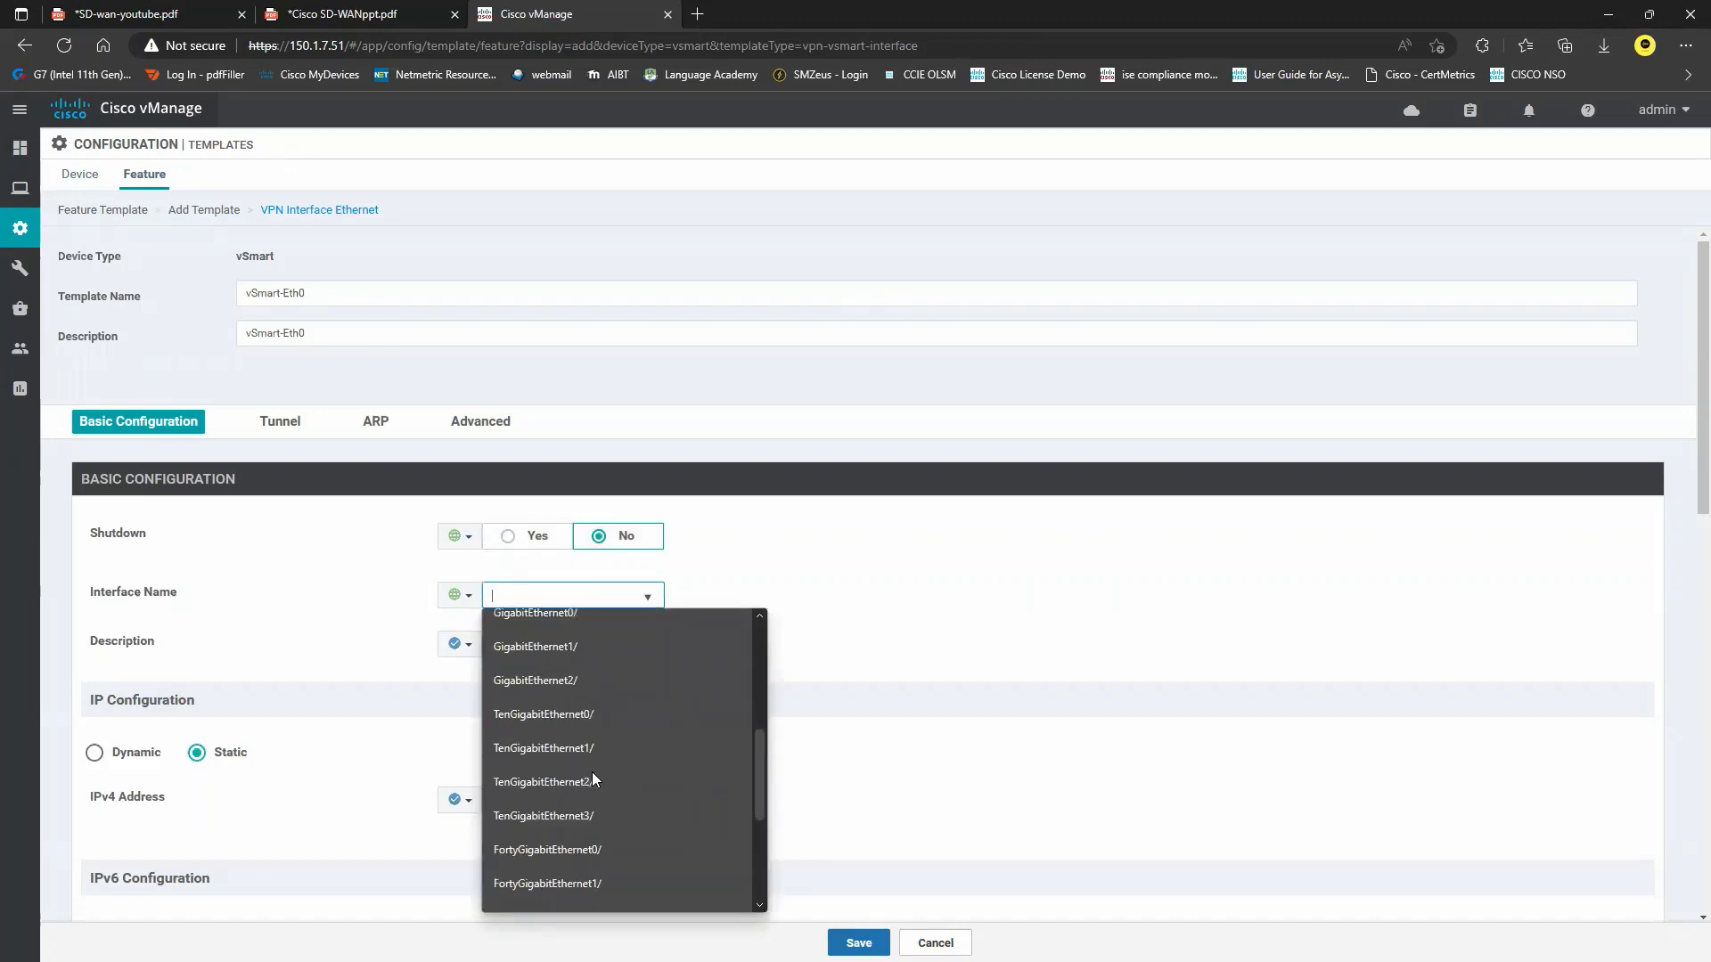
scroll(592, 772, "up", 2)
scroll(540, 747, "down", 5)
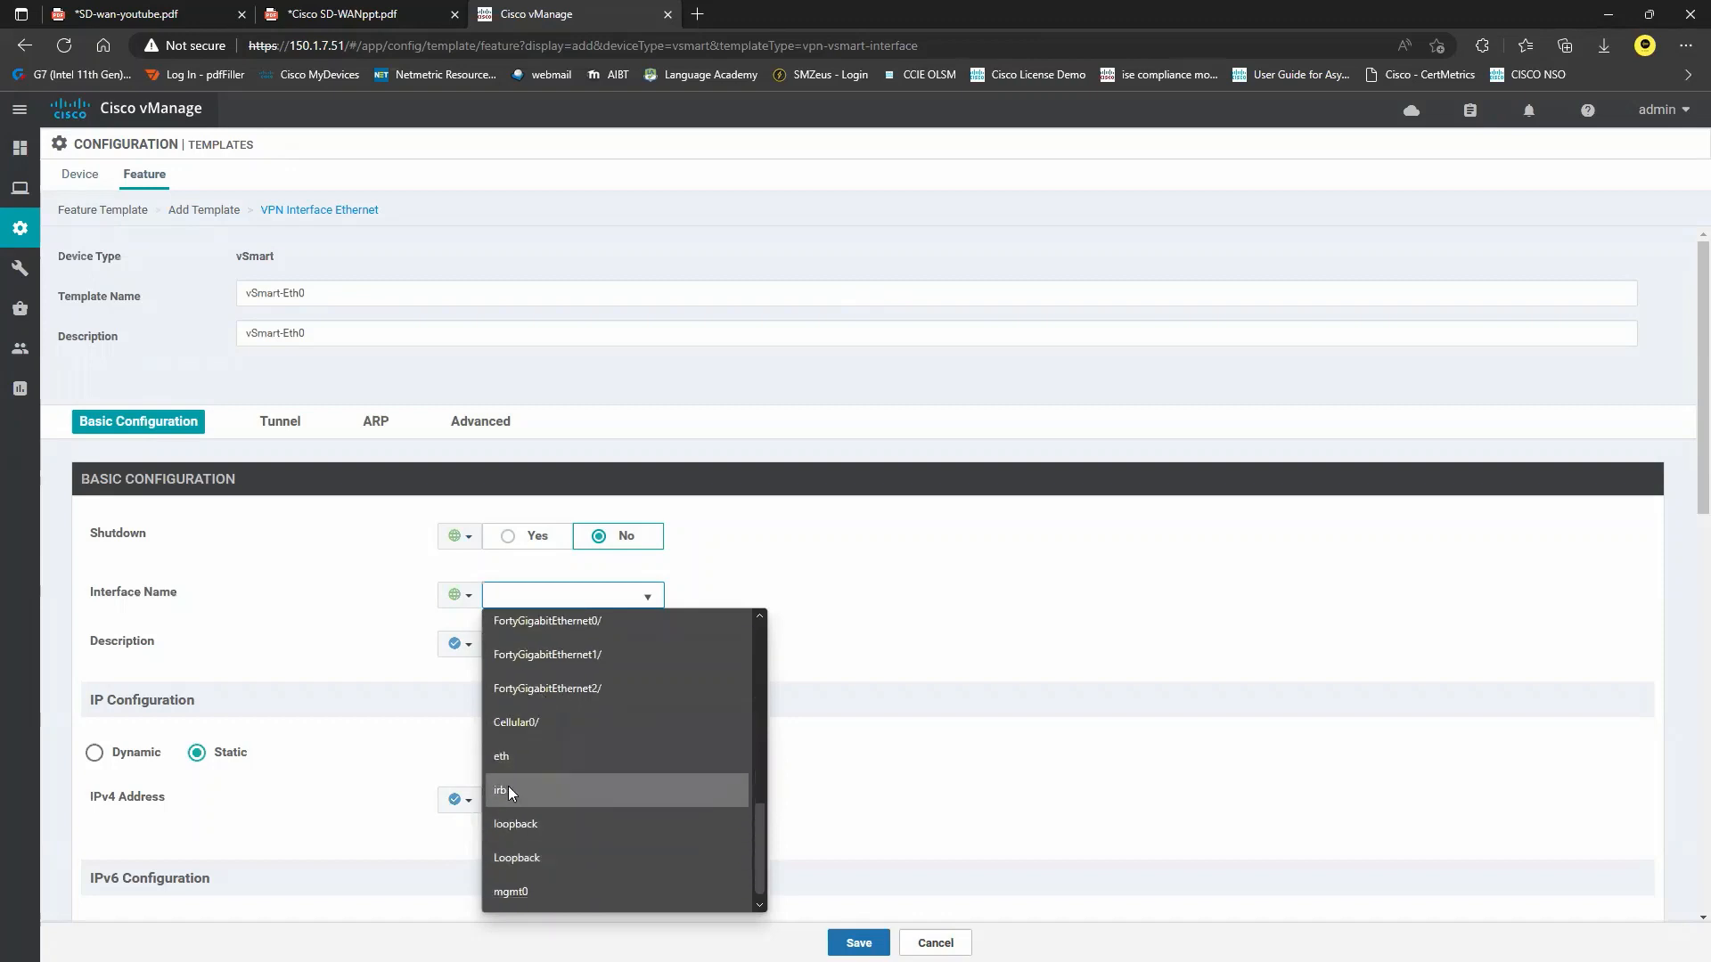
left_click(524, 757)
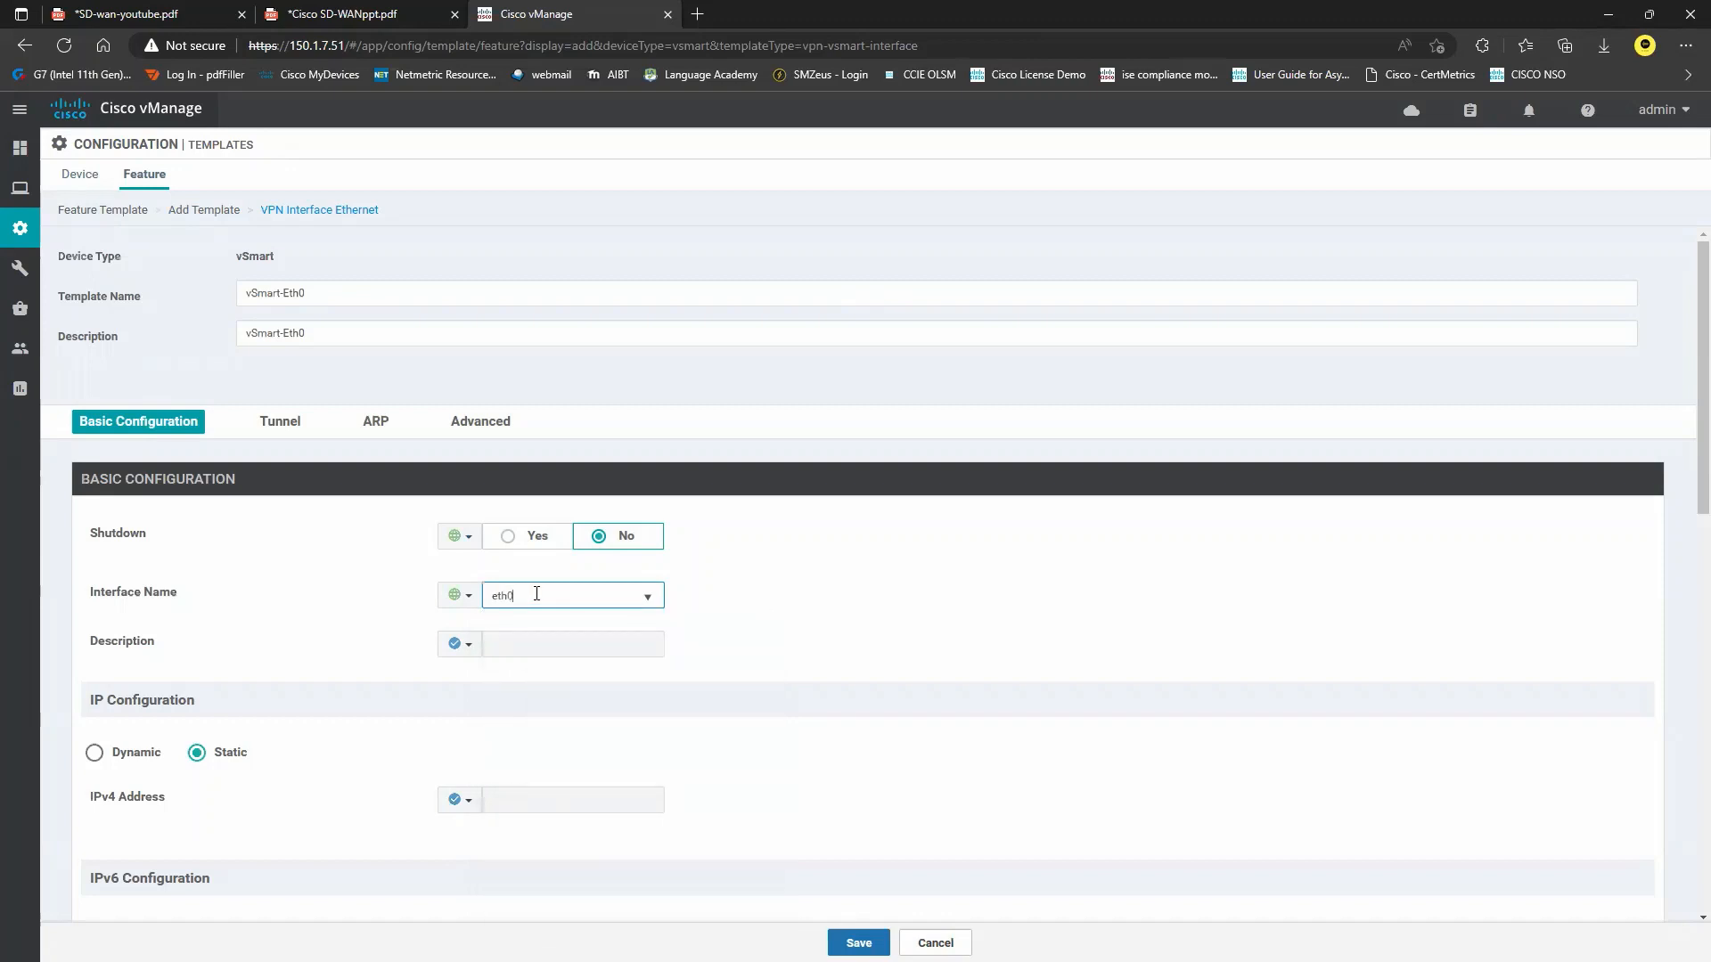
Give the interface a global static IPv4 address 150.1.7.52/24 and save the template.
scroll(393, 779, "down", 3)
left_click(461, 556)
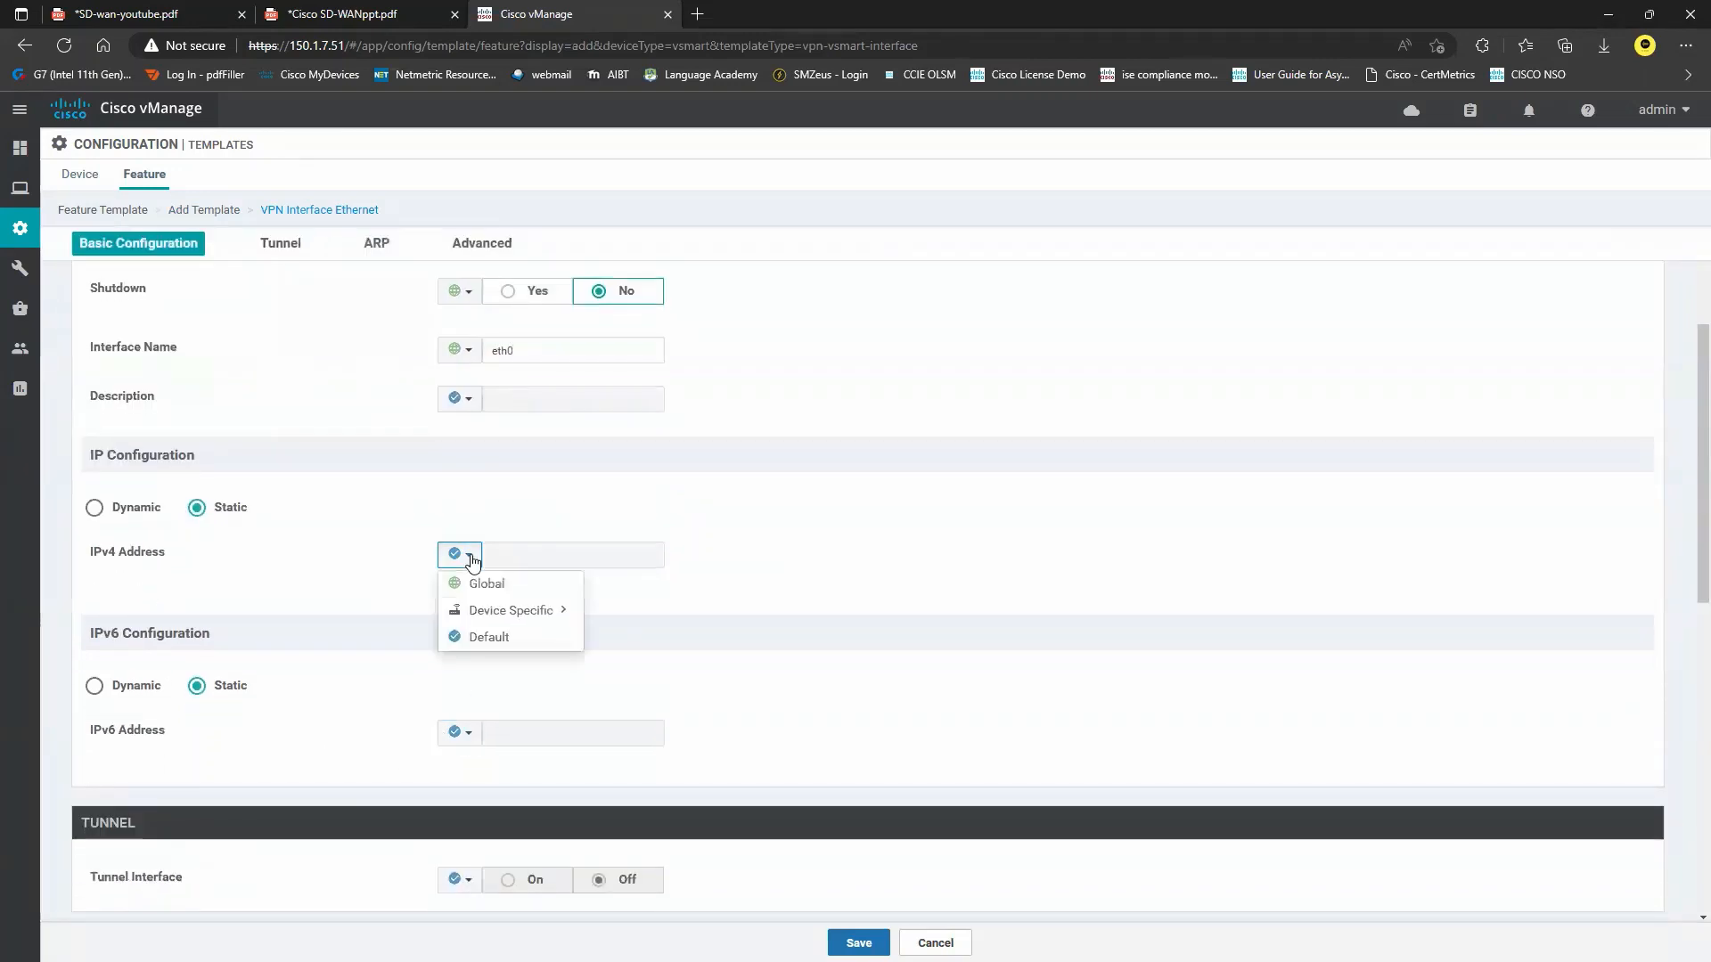
mouse_move(564, 622)
left_click(718, 636)
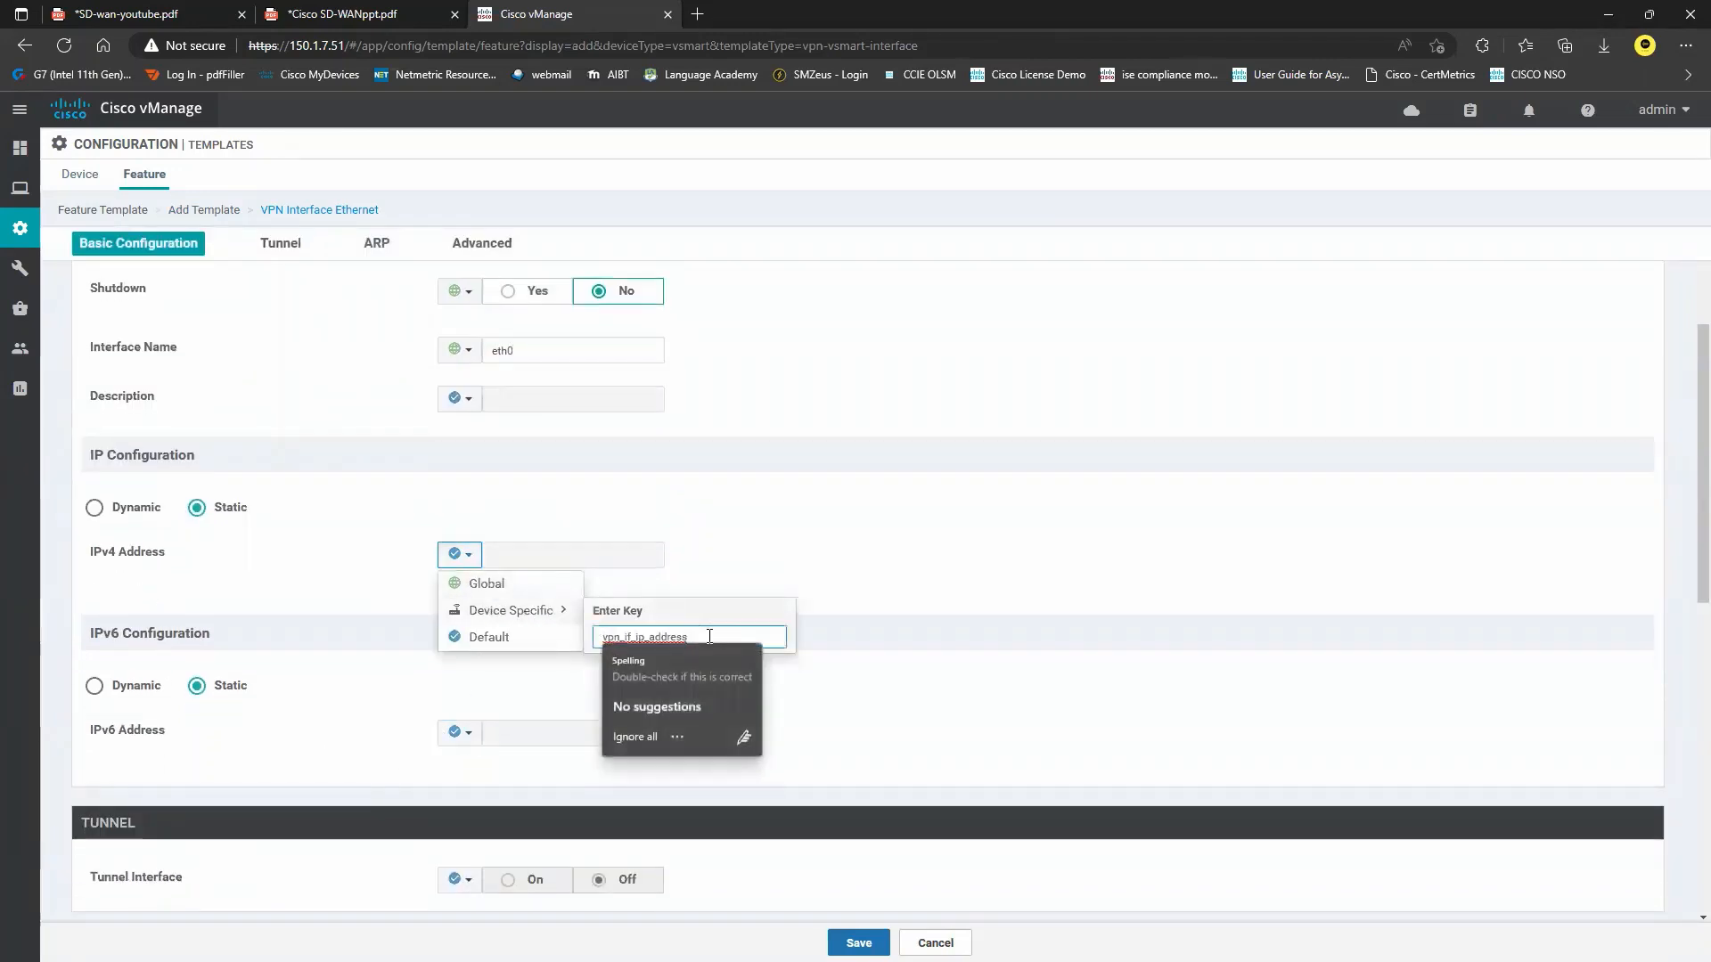
left_click(522, 588)
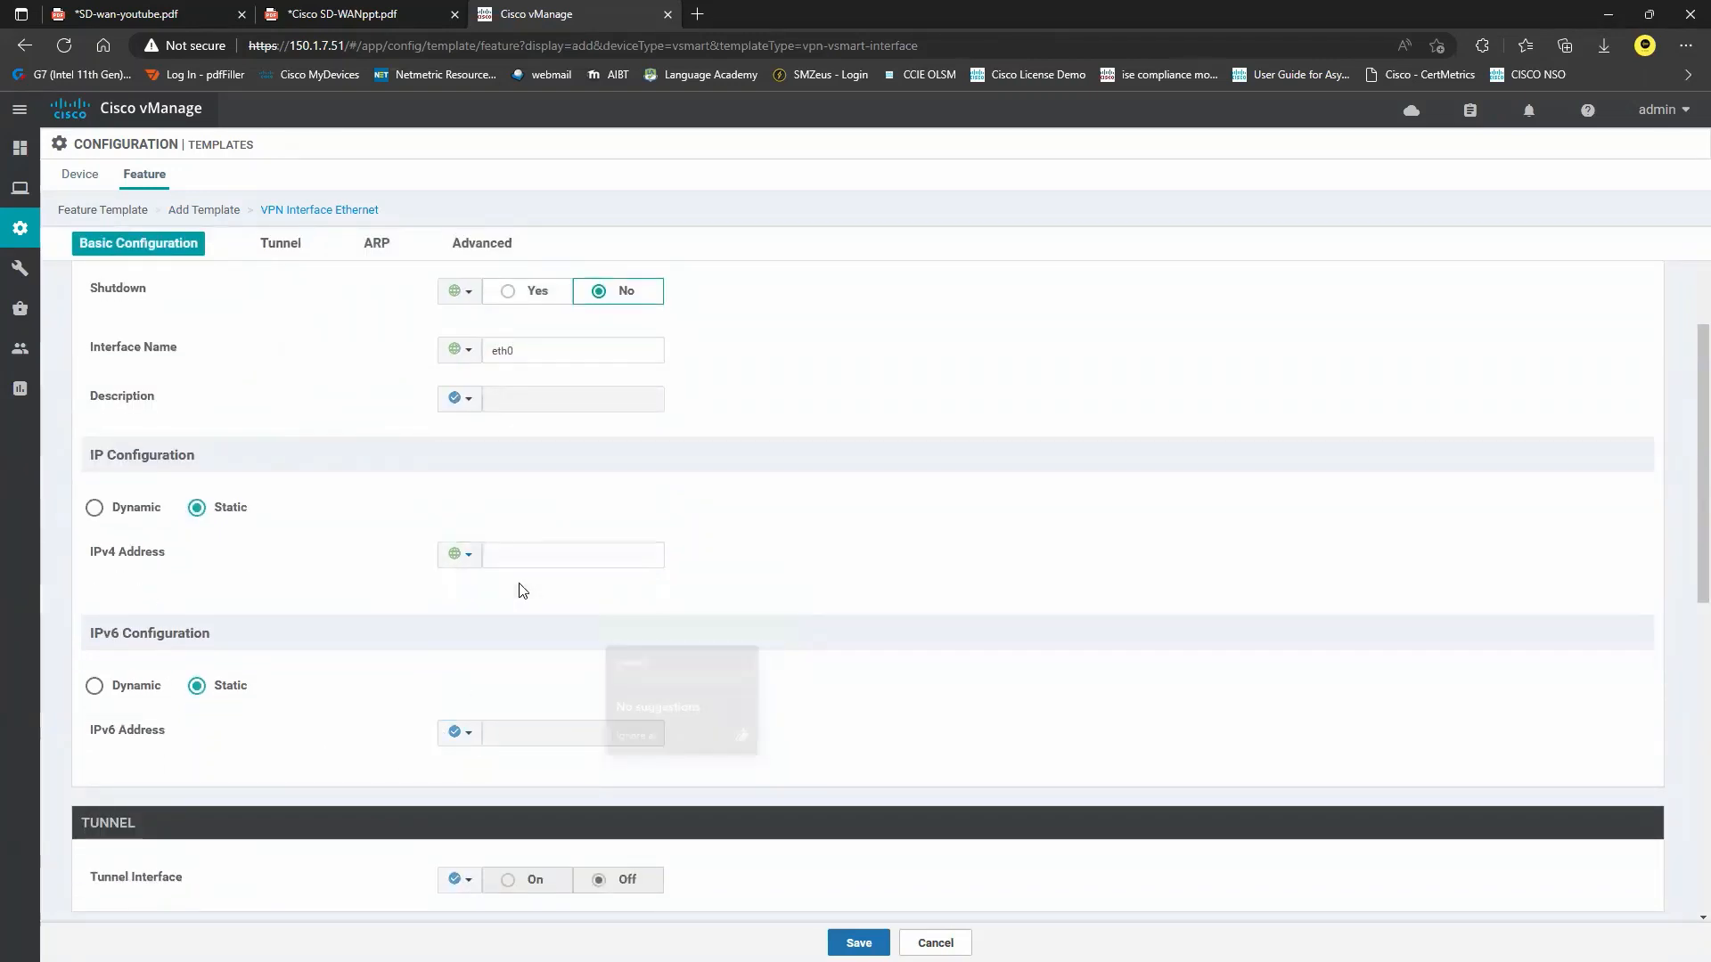
left_click(555, 557)
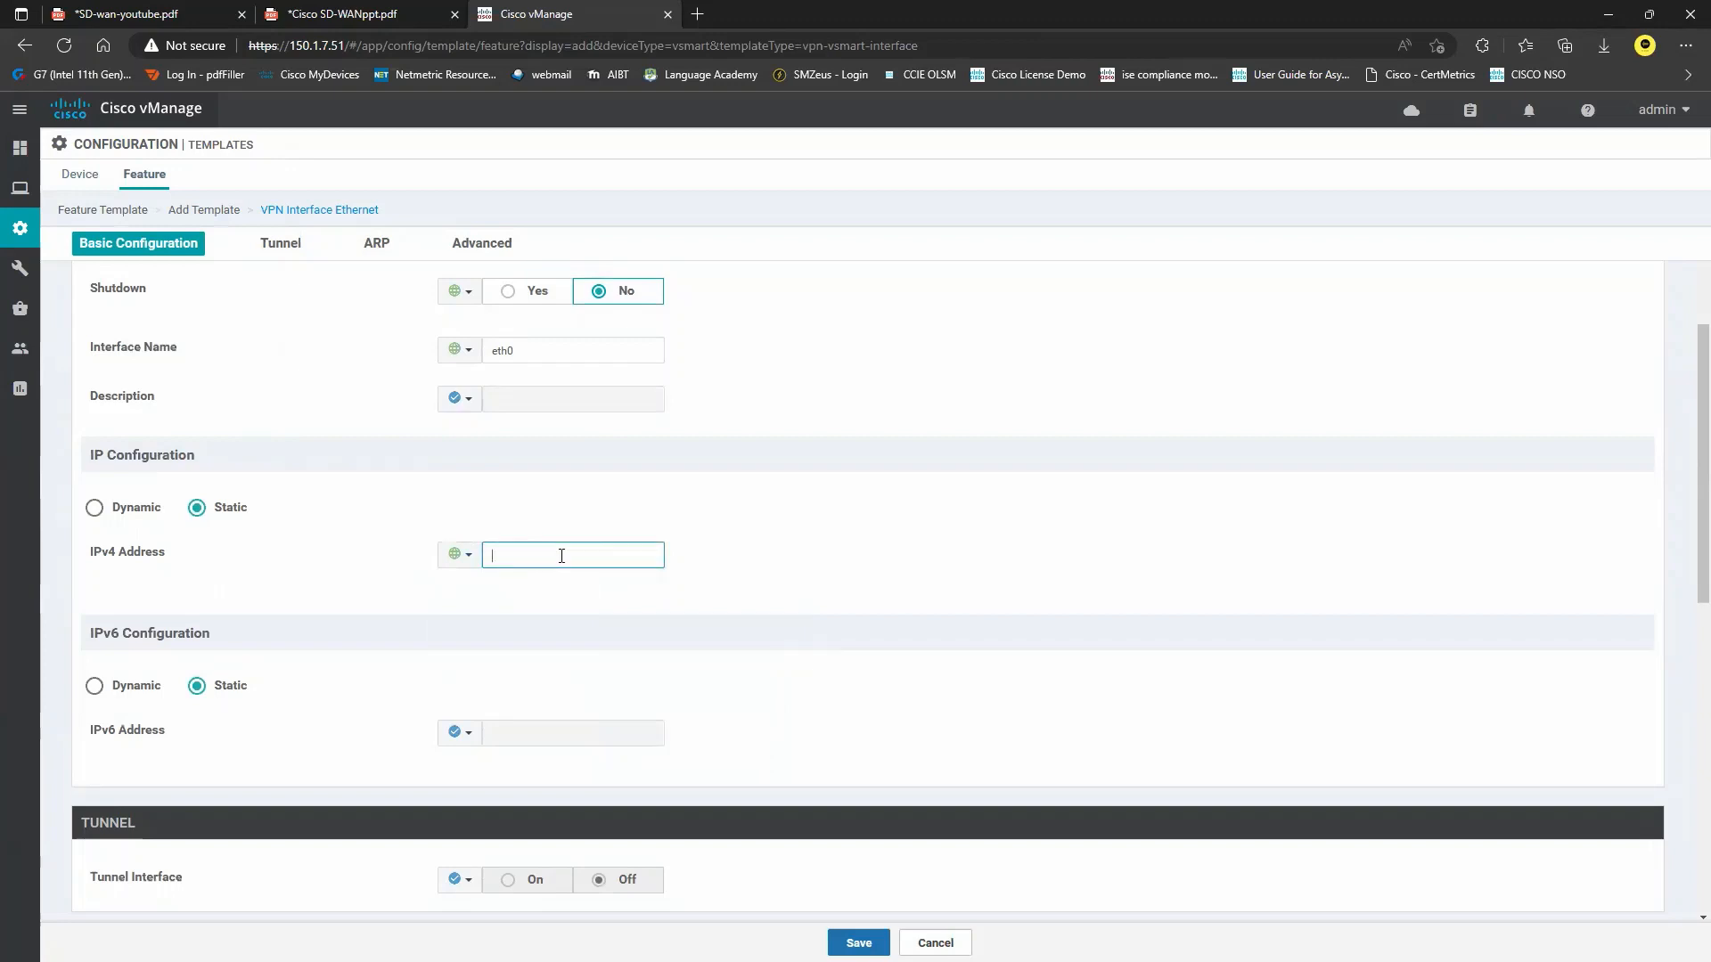
type("150.1.7.52/24")
scroll(677, 613, "up", 2)
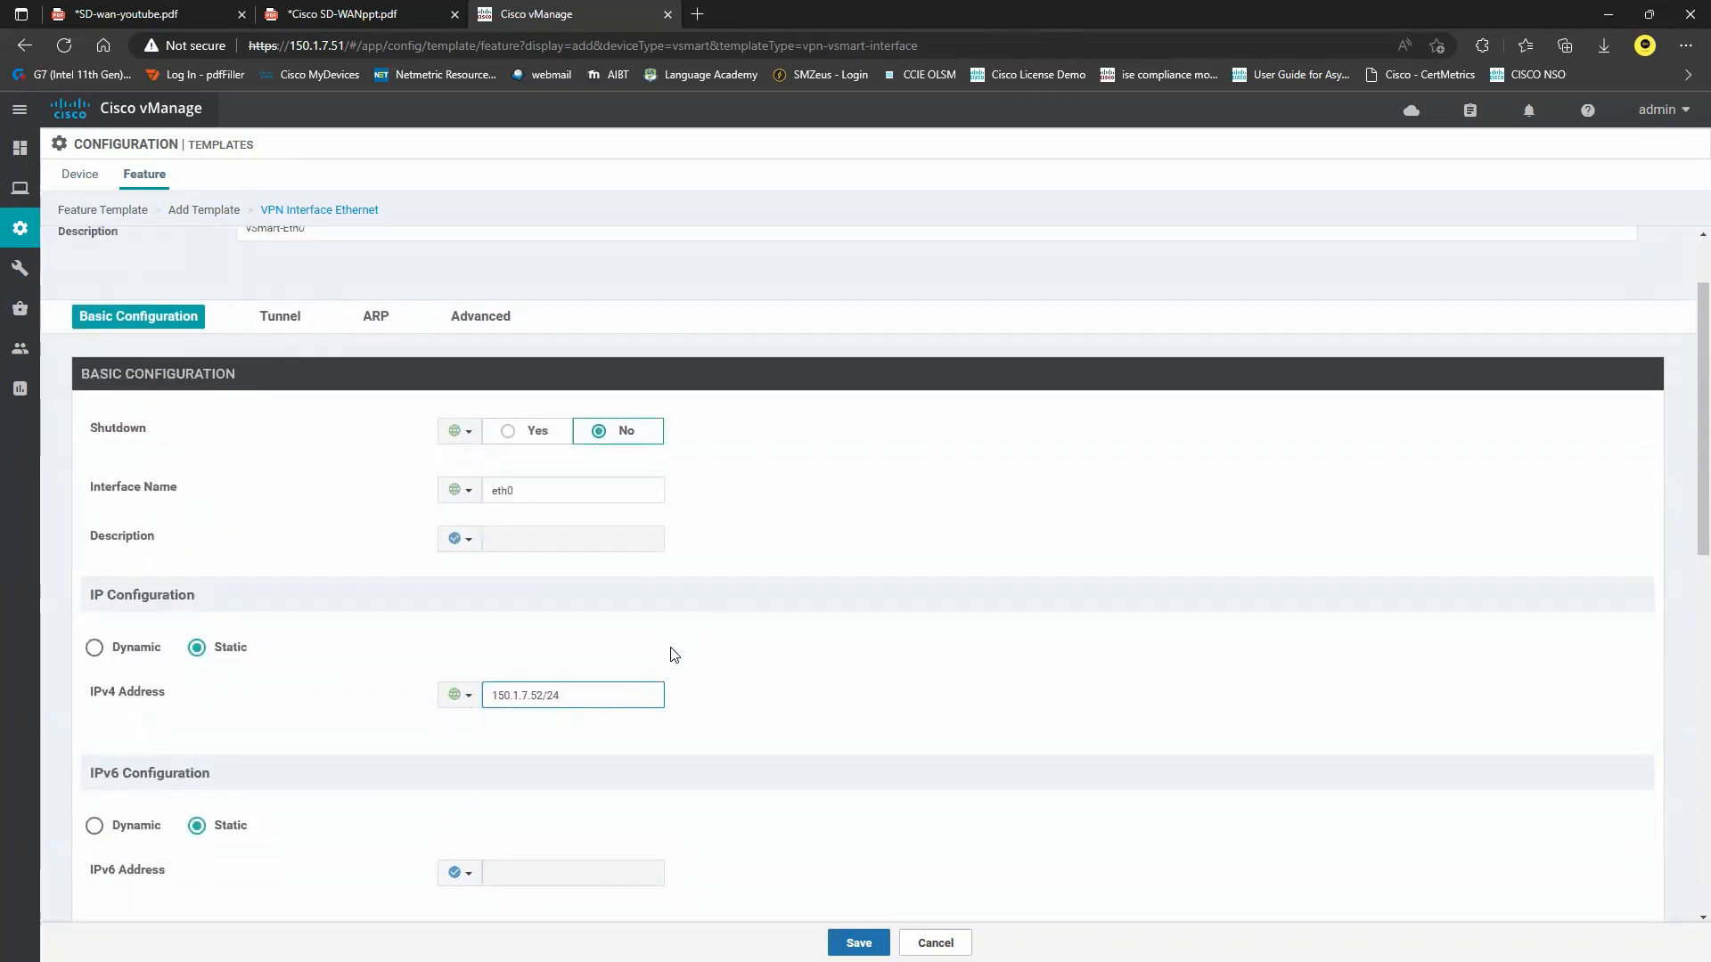
scroll(674, 655, "up", 1)
scroll(675, 655, "down", 4)
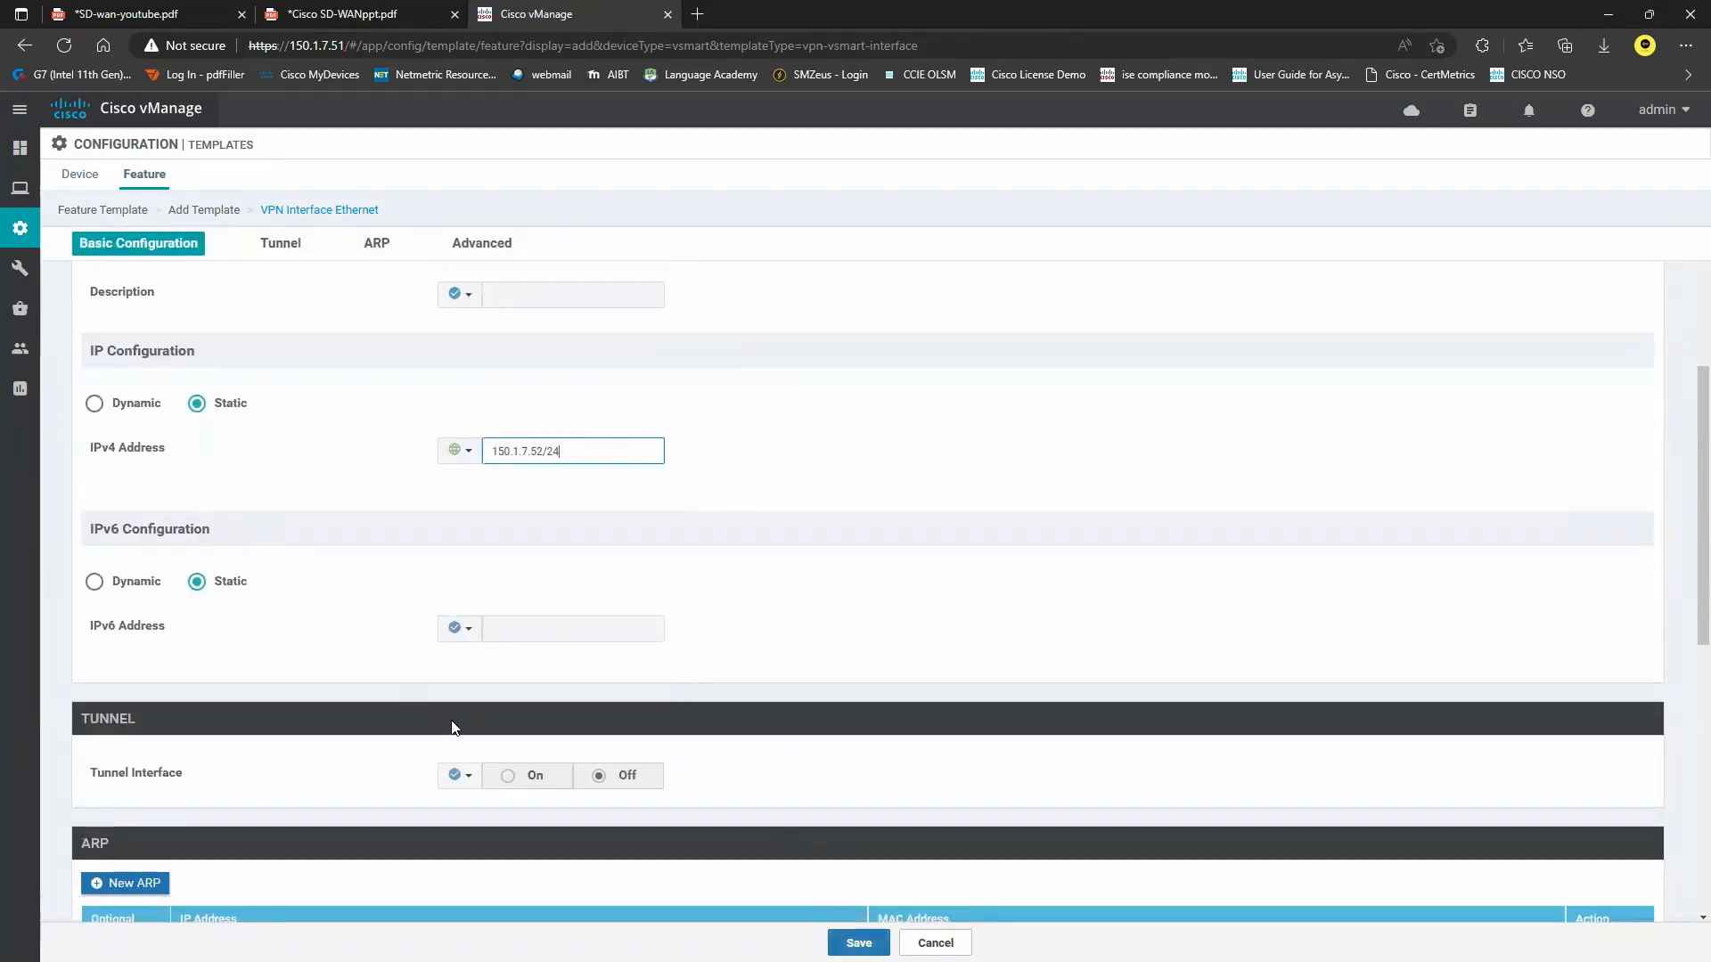
left_click(859, 943)
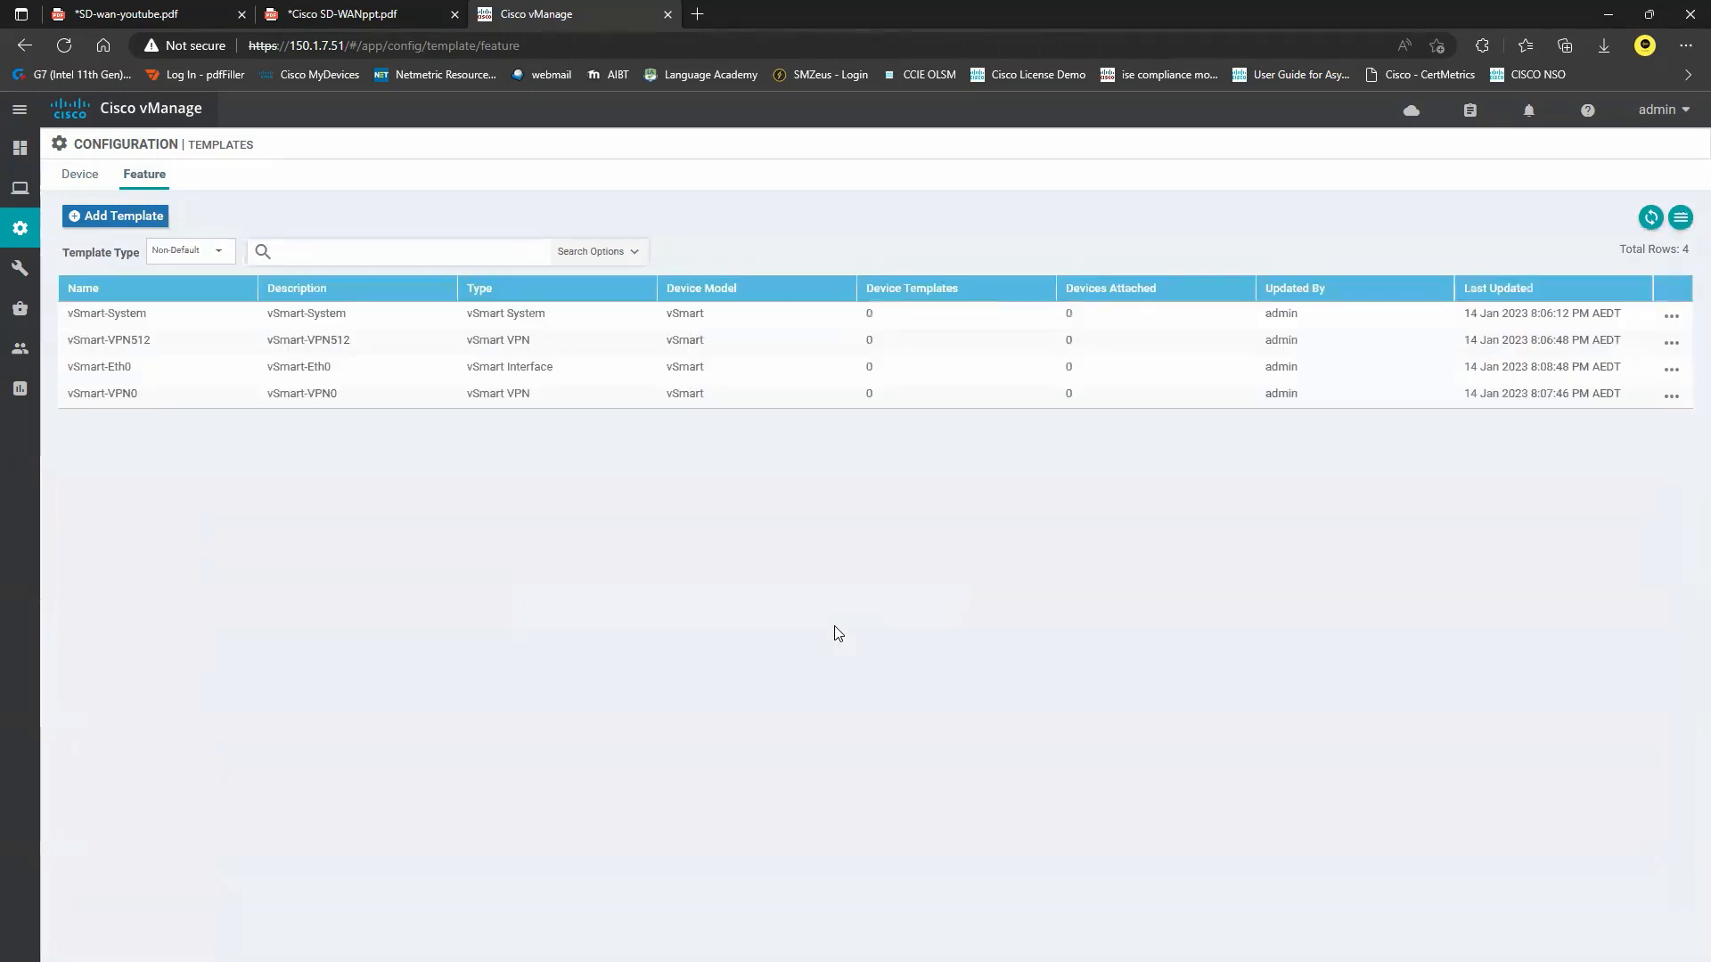
Copy vSmart-Eth0 with name and description vSmart-Eth1, then edit the vSmart-Eth1 copy.
left_click(1672, 369)
left_click(1587, 508)
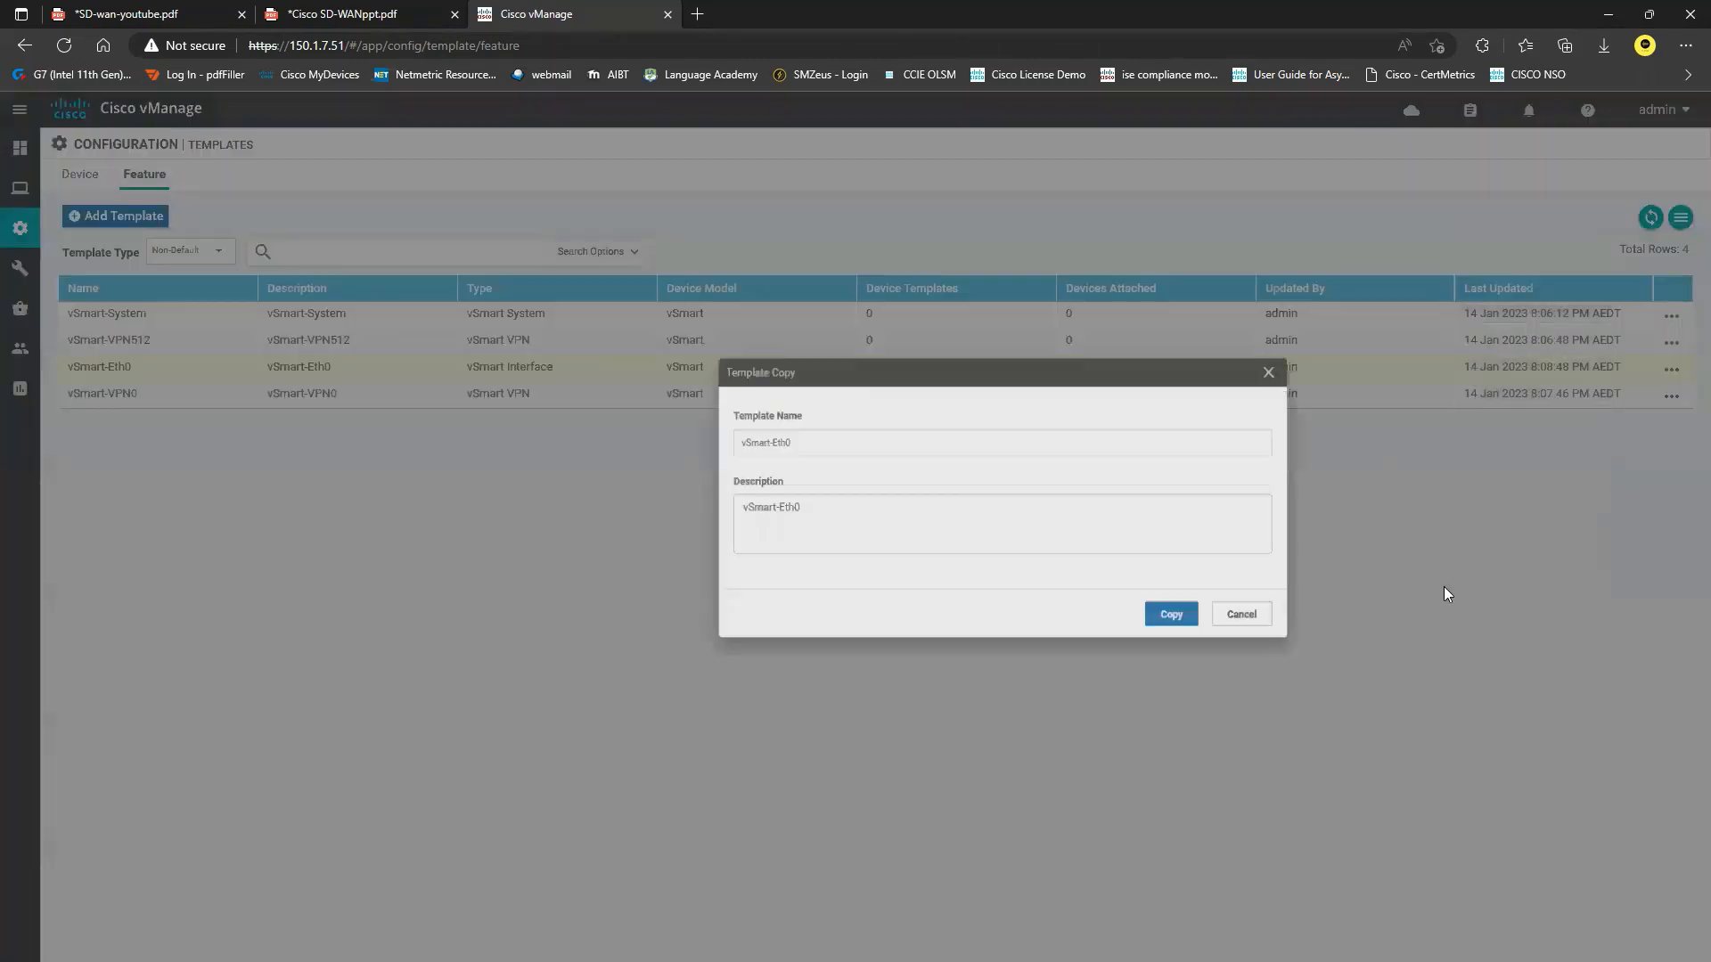
left_click(613, 464)
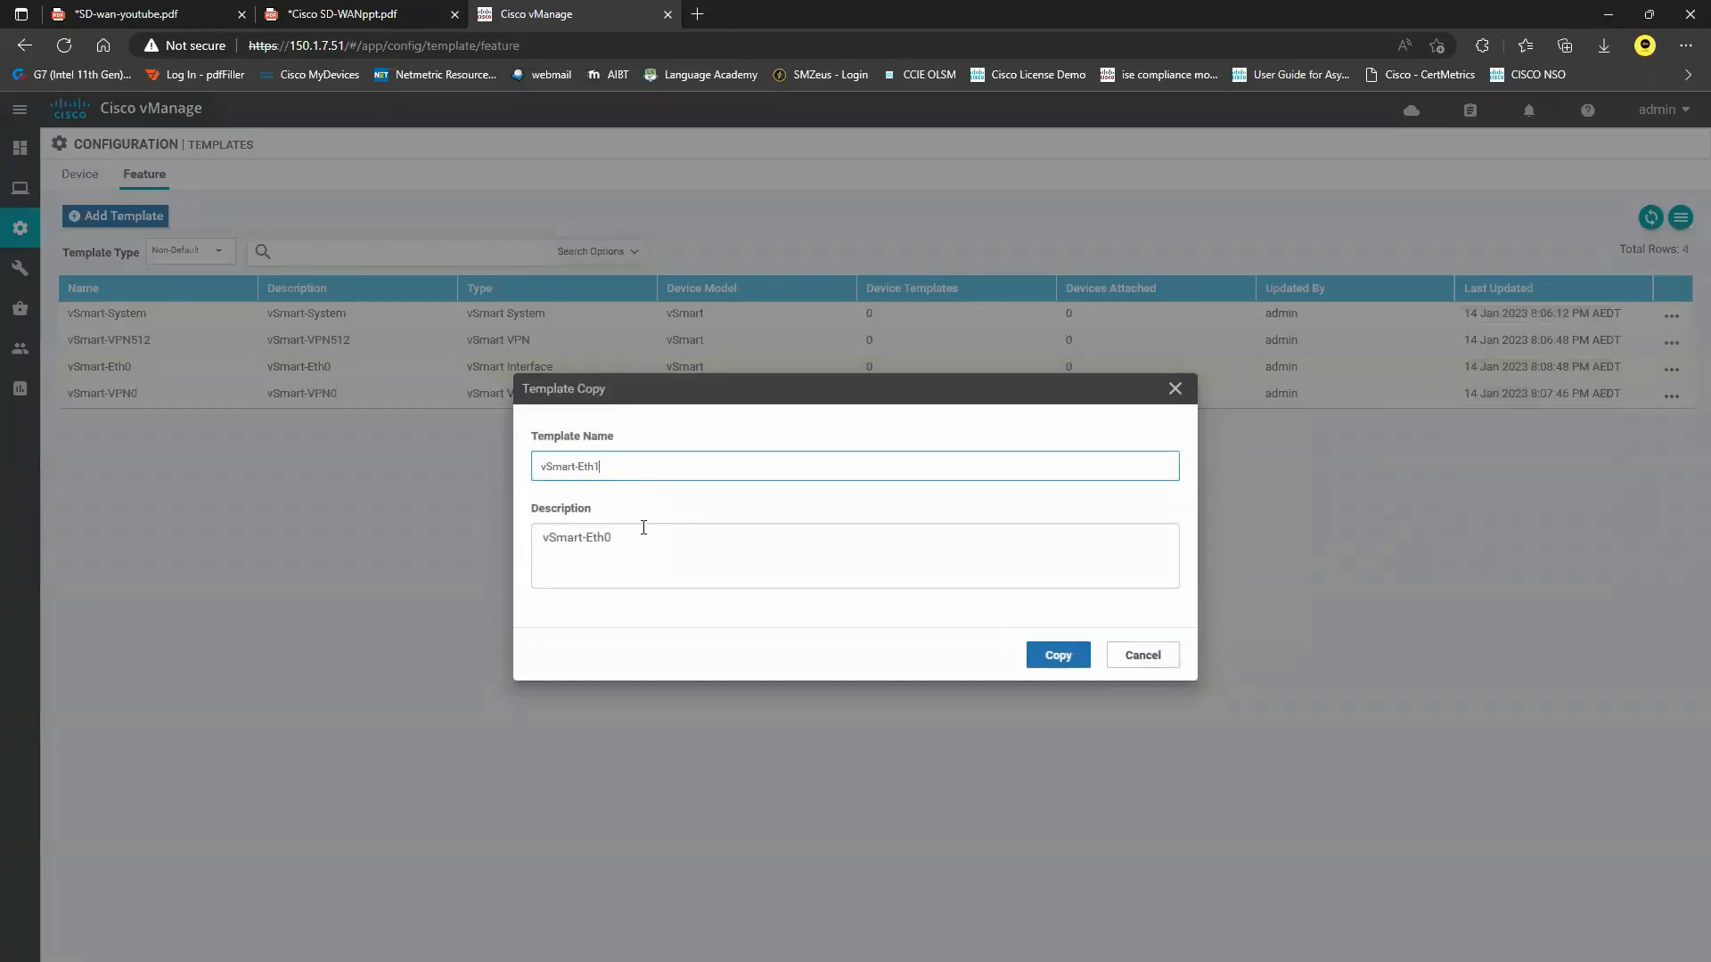
left_click(613, 537)
type("1")
left_click(1046, 660)
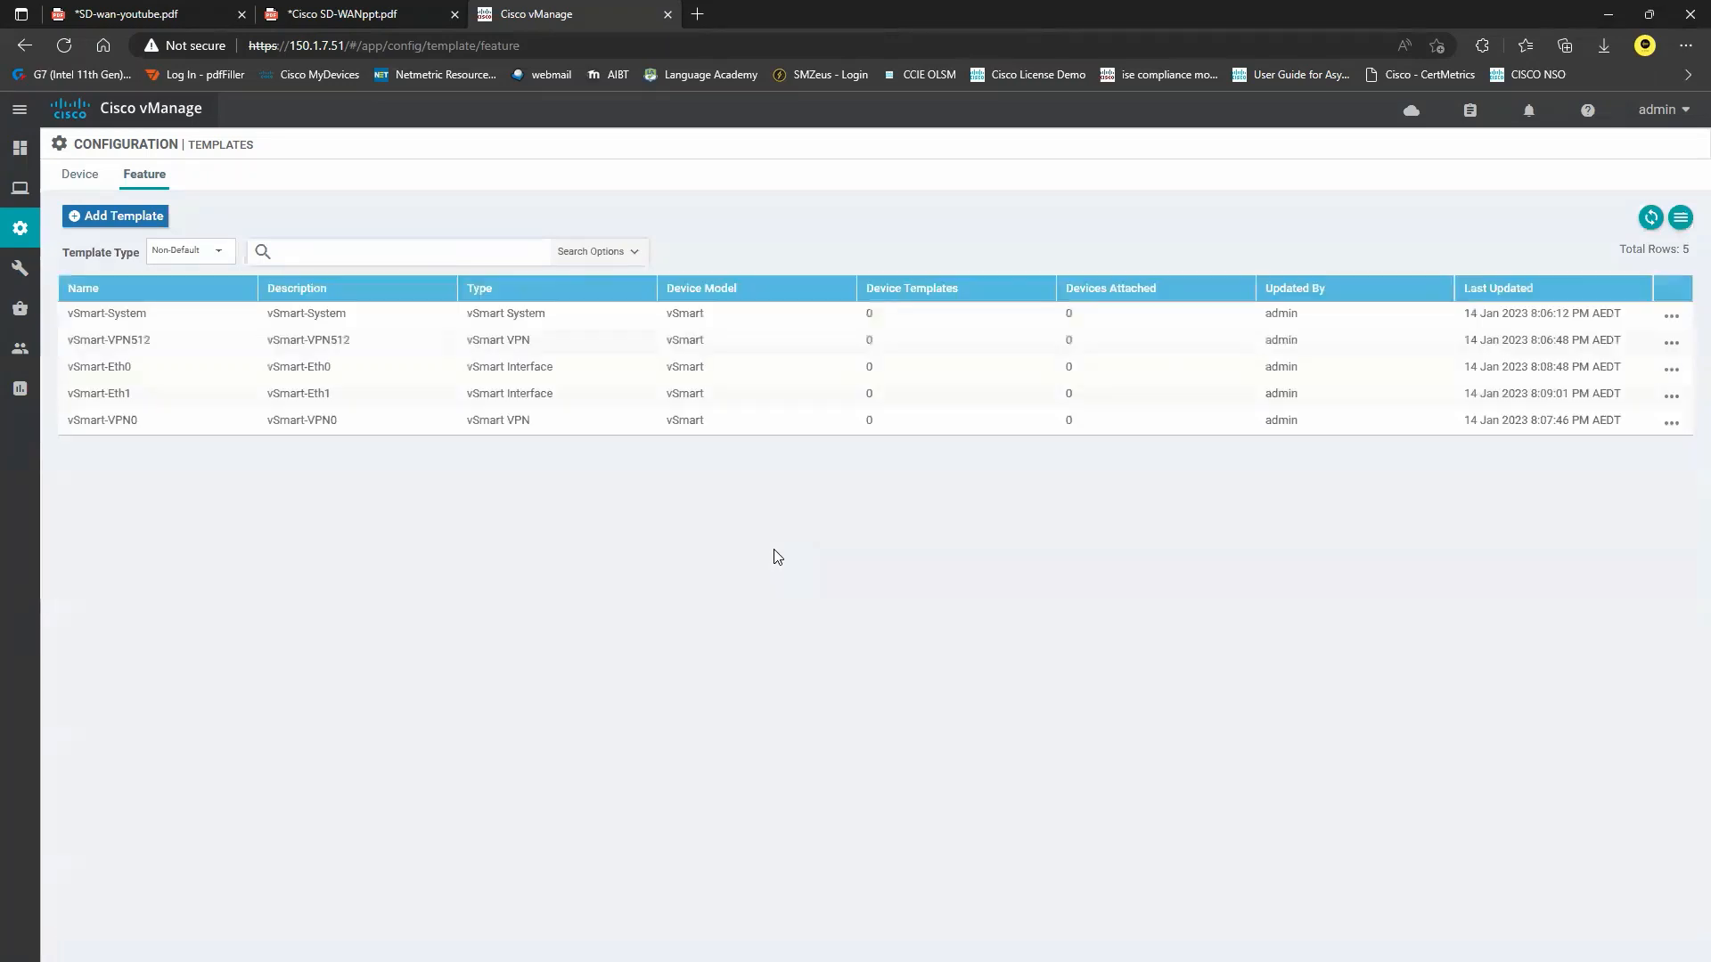
left_click(1672, 396)
left_click(1658, 447)
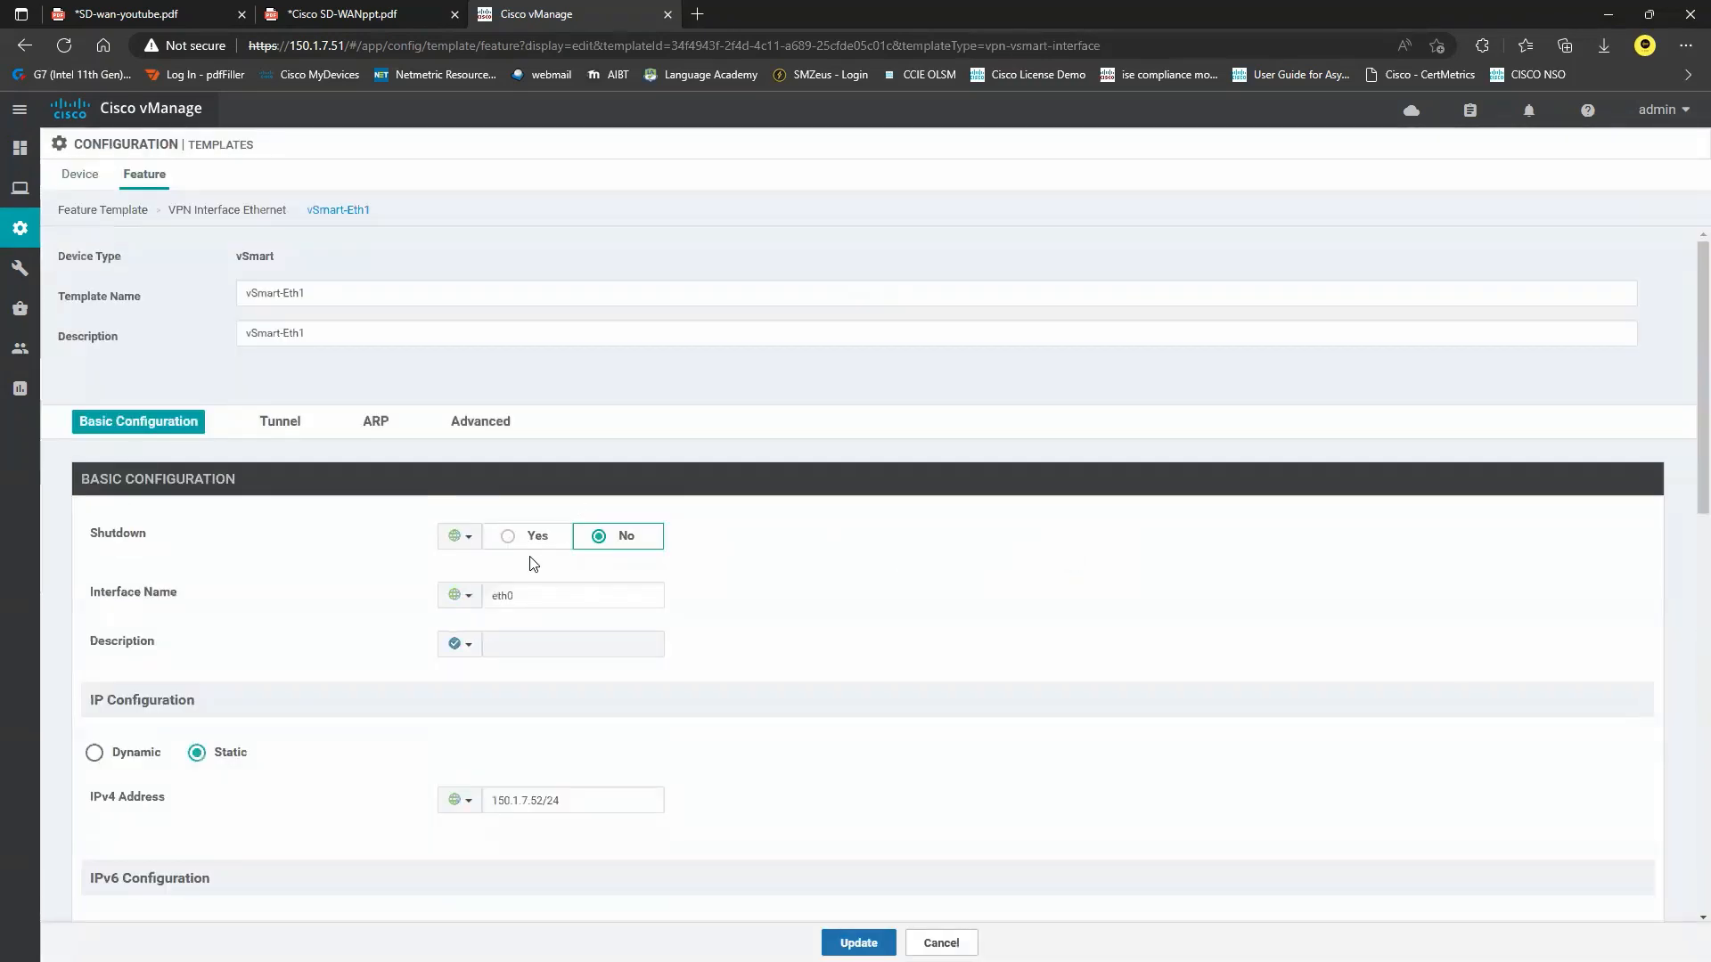
Change the interface name to eth1 and the IPv4 address to 172.16.1.2/24.
left_click(533, 599)
key("BackSpace")
type("1")
scroll(425, 615, "down", 1)
scroll(426, 615, "down", 2)
left_click_drag(615, 558, 476, 568)
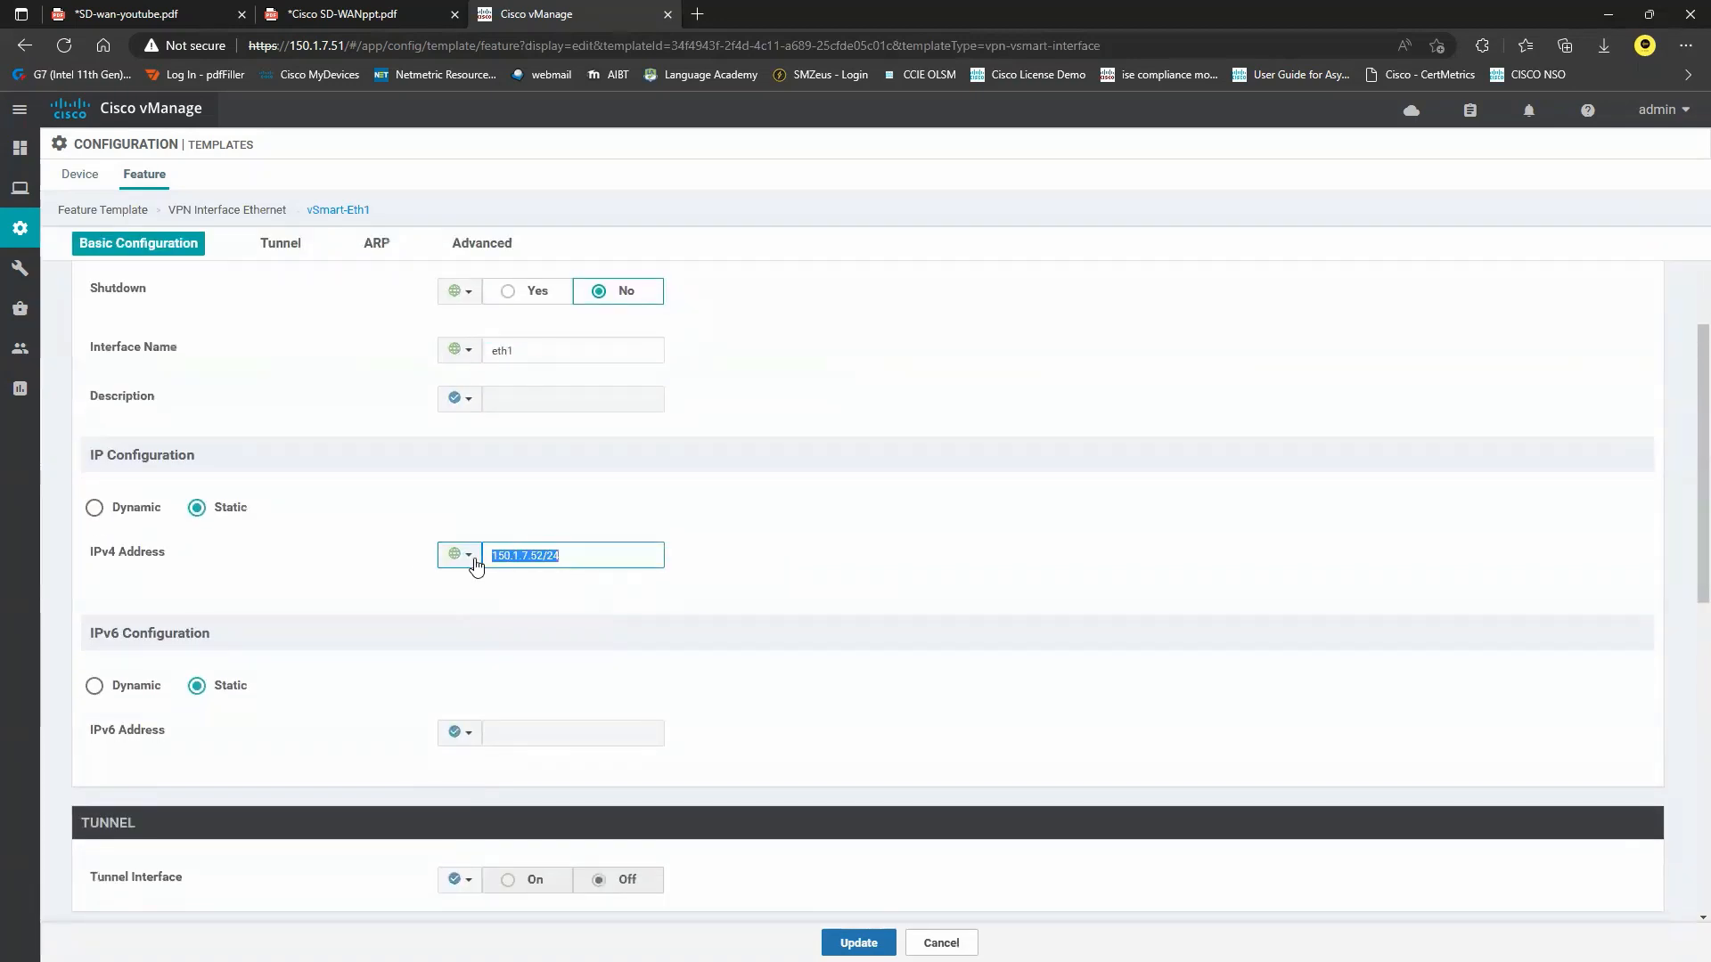
type("172.16.1.2/24")
Turn the tunnel interface on as a global value.
scroll(517, 589, "down", 1)
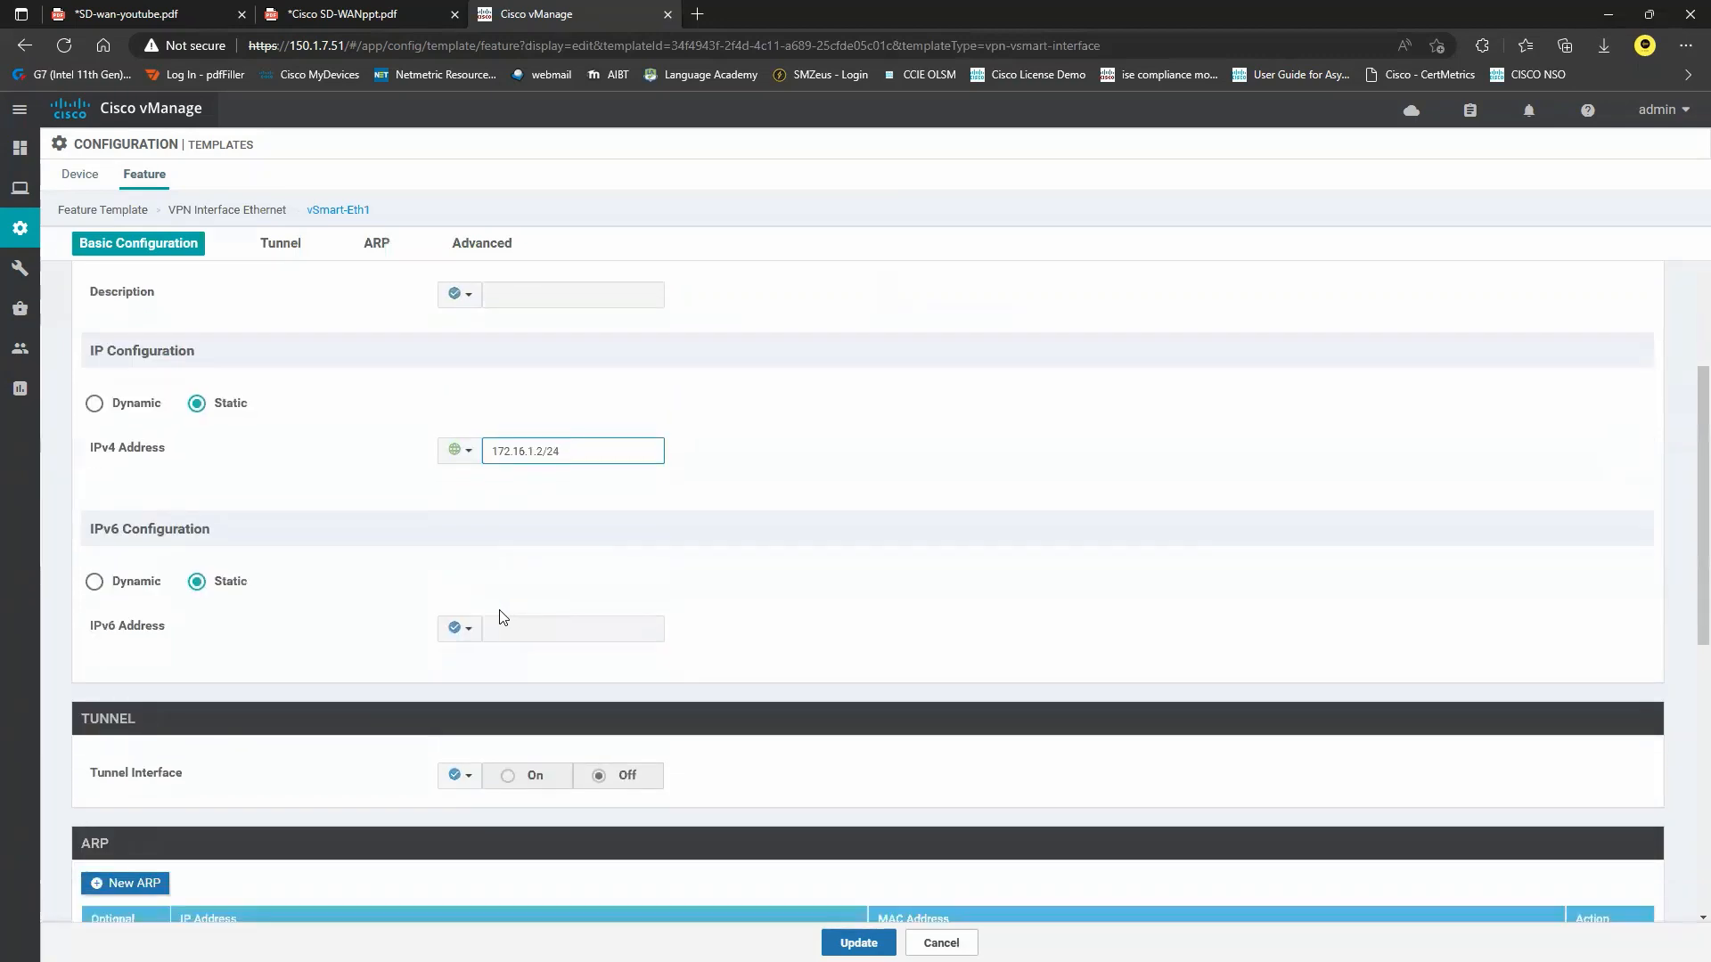
scroll(409, 597, "down", 3)
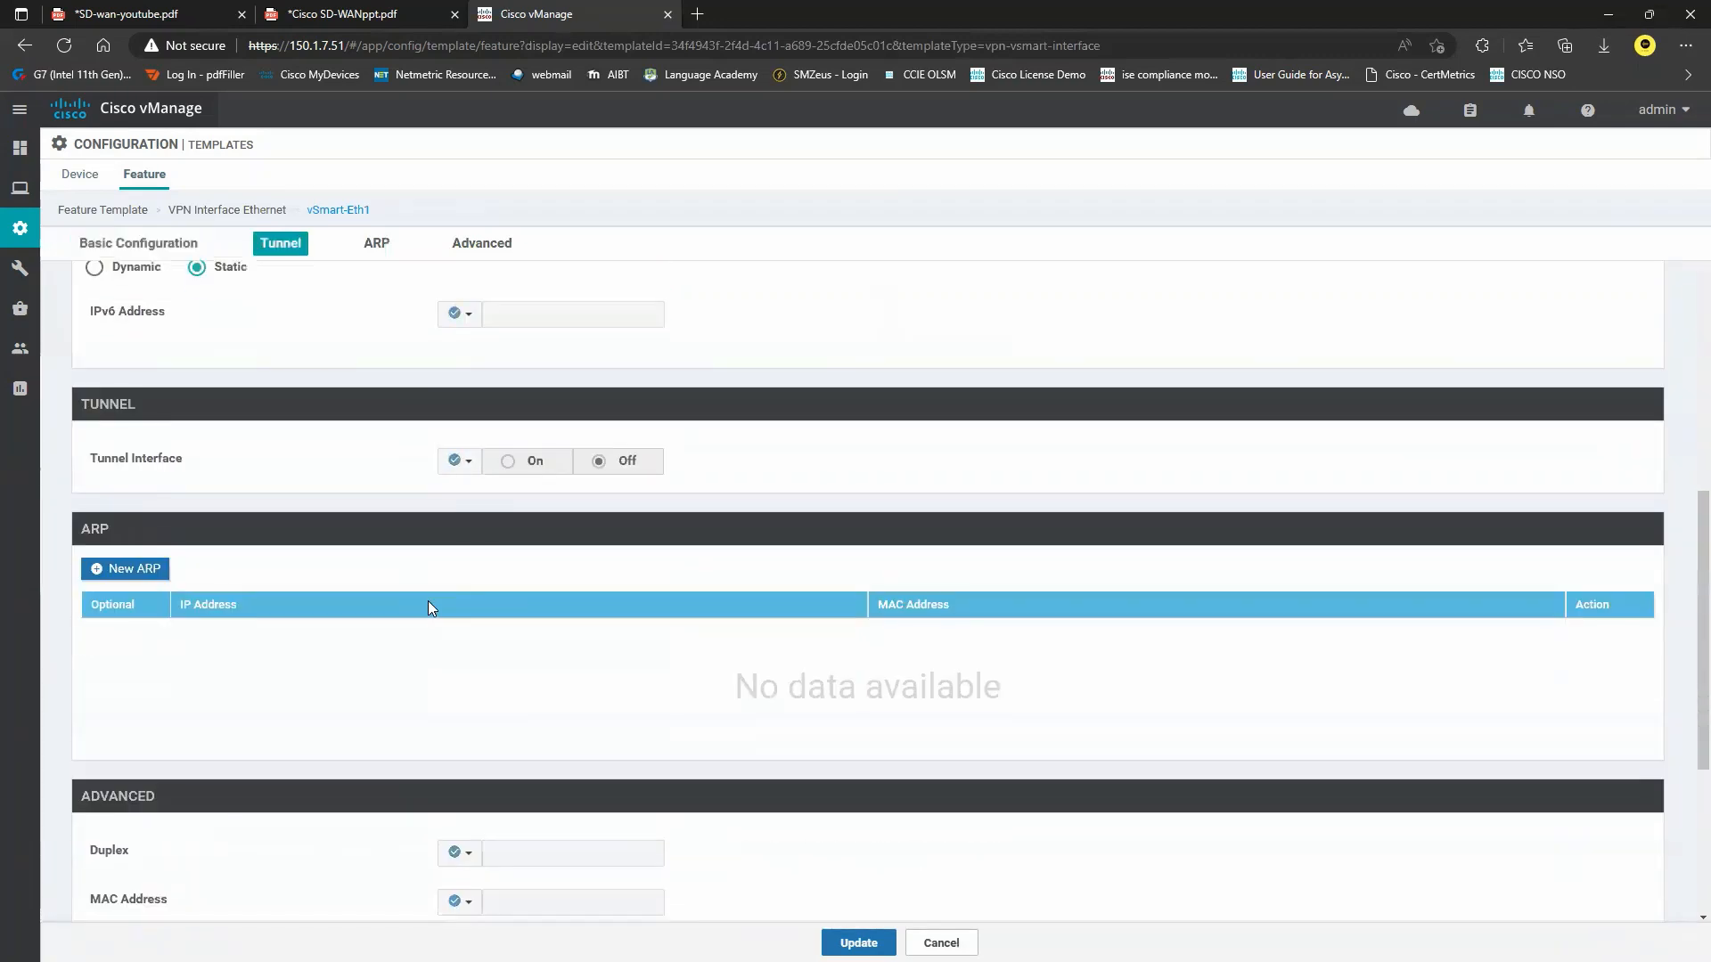
left_click(459, 460)
left_click(469, 489)
left_click(513, 465)
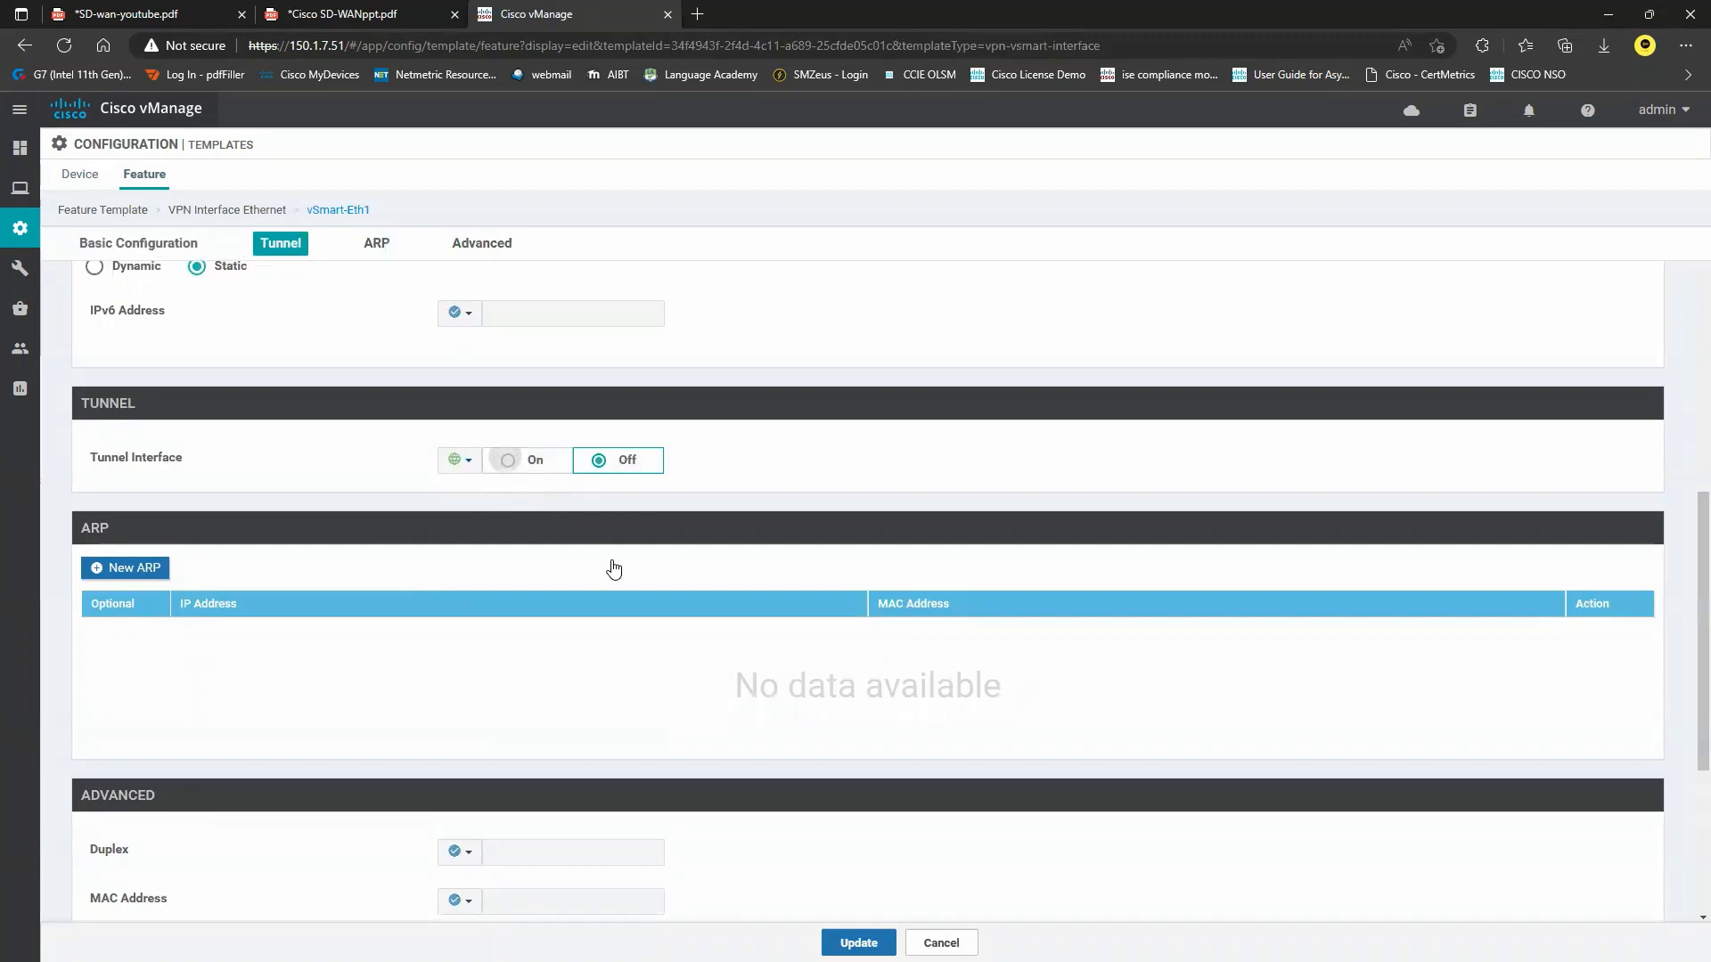
scroll(513, 590, "down", 1)
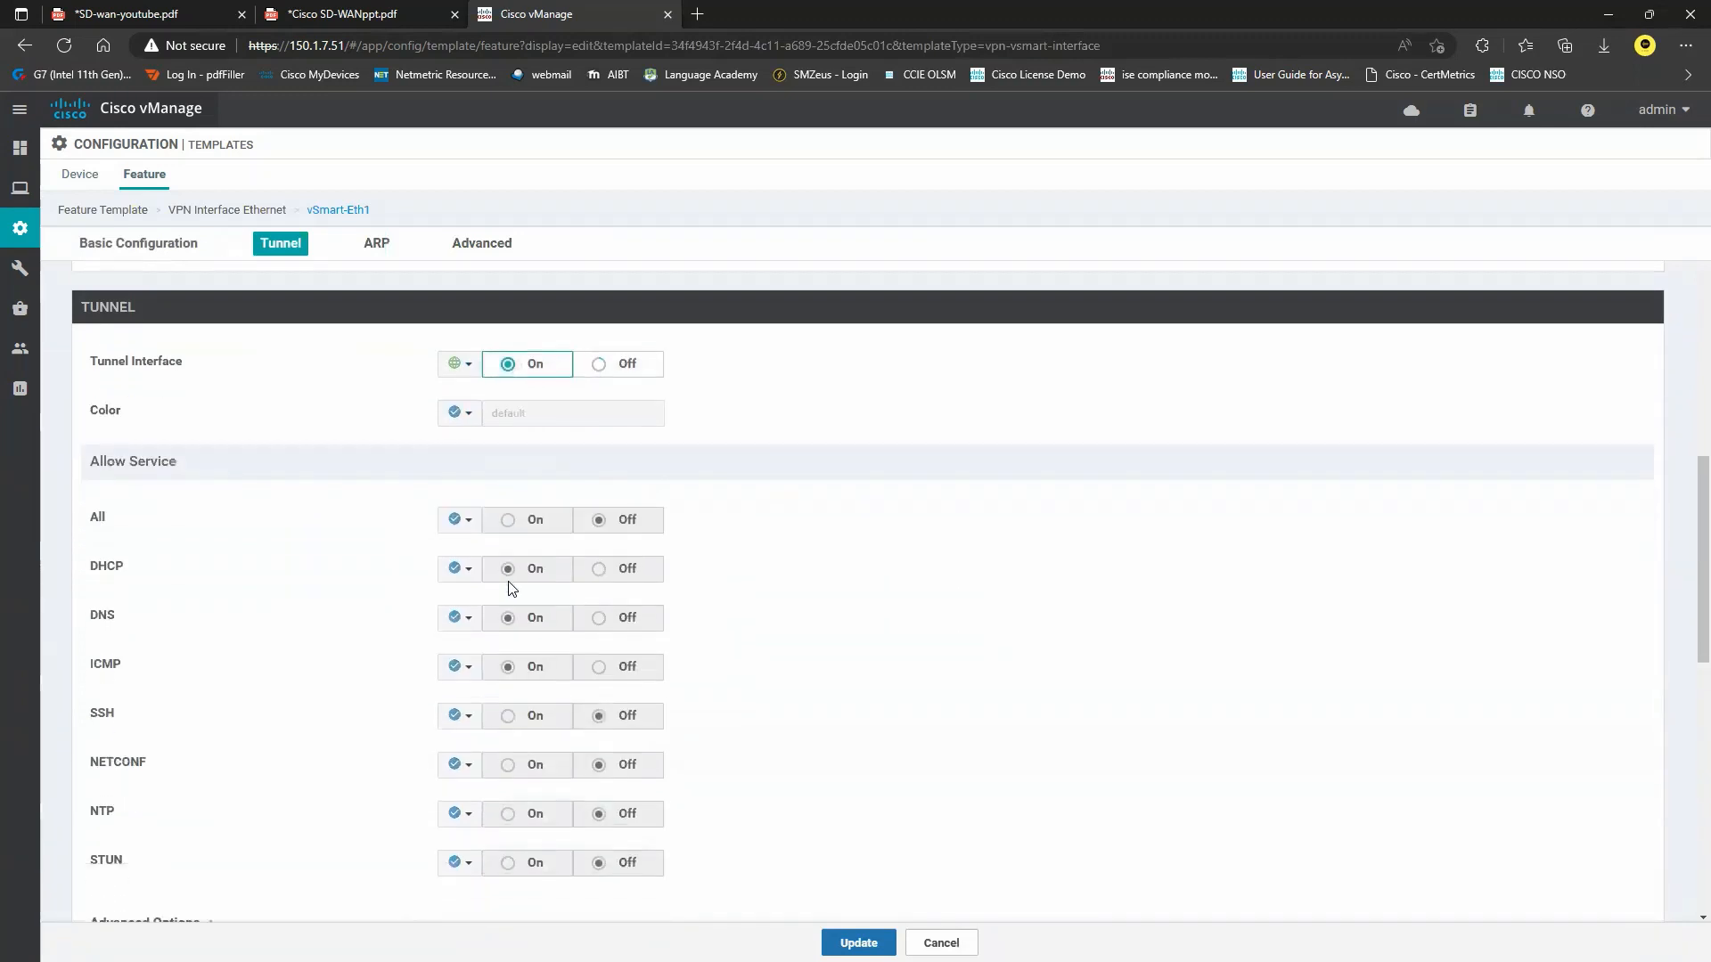
Allow the All, SSH and NETCONF services globally on the tunnel and update the template.
left_click(460, 511)
left_click(486, 540)
left_click(505, 512)
scroll(497, 579, "down", 1)
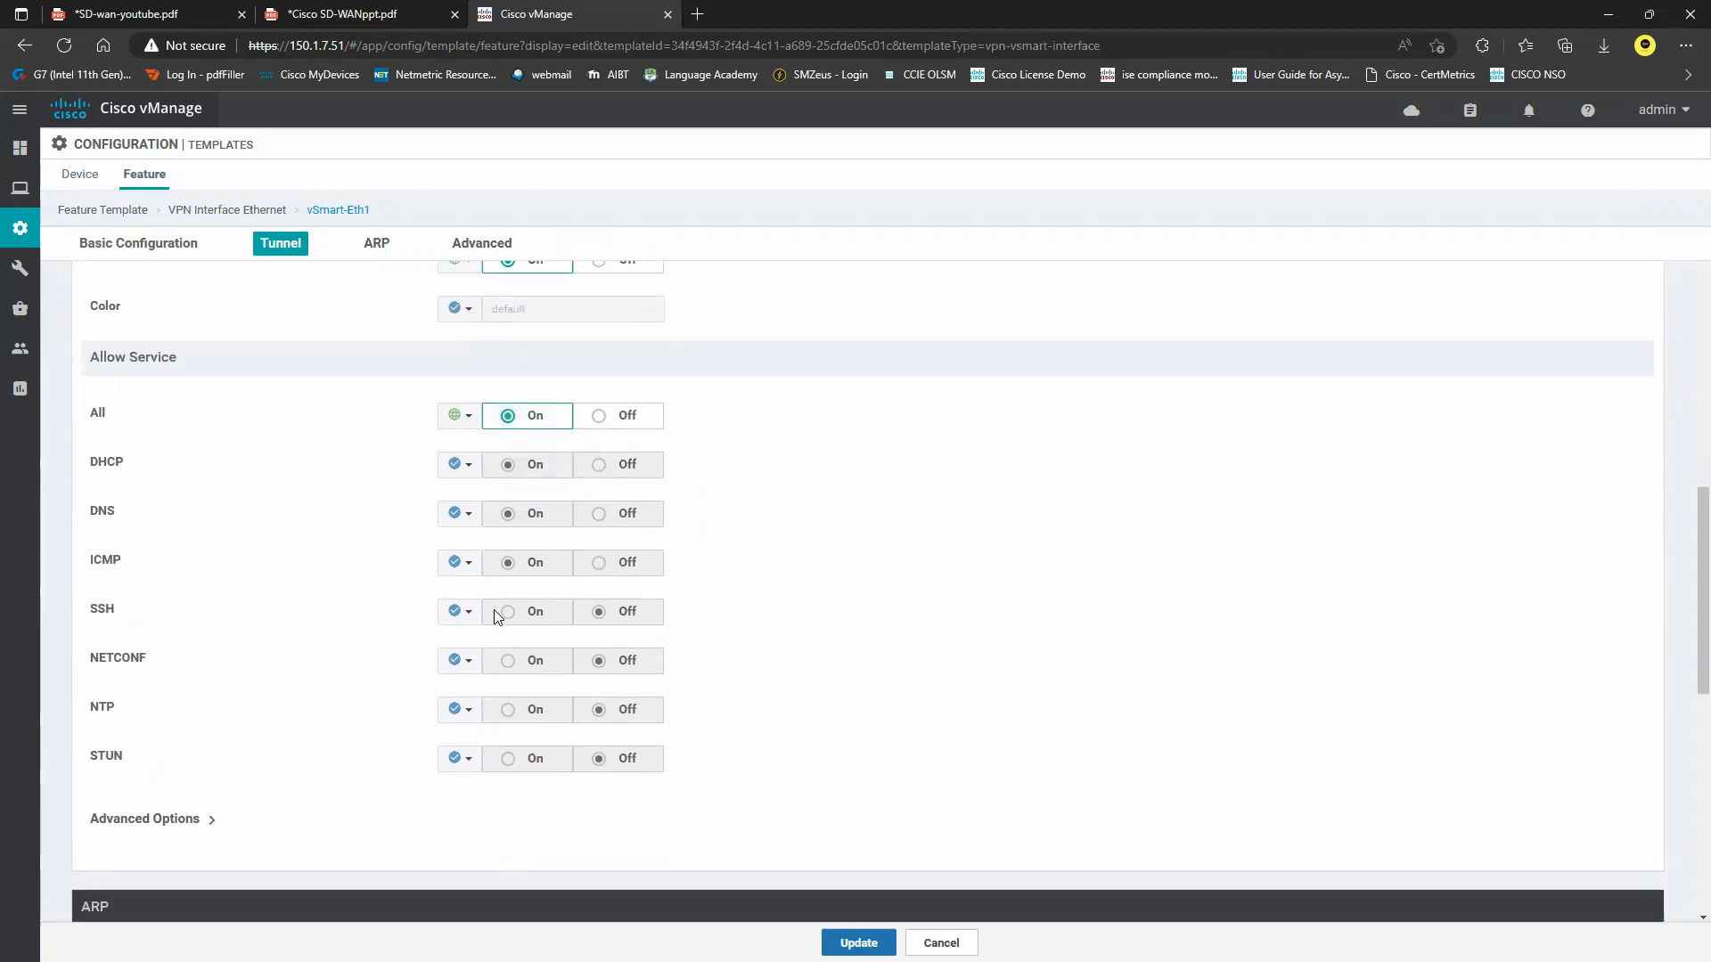
left_click(471, 614)
double_click(488, 634)
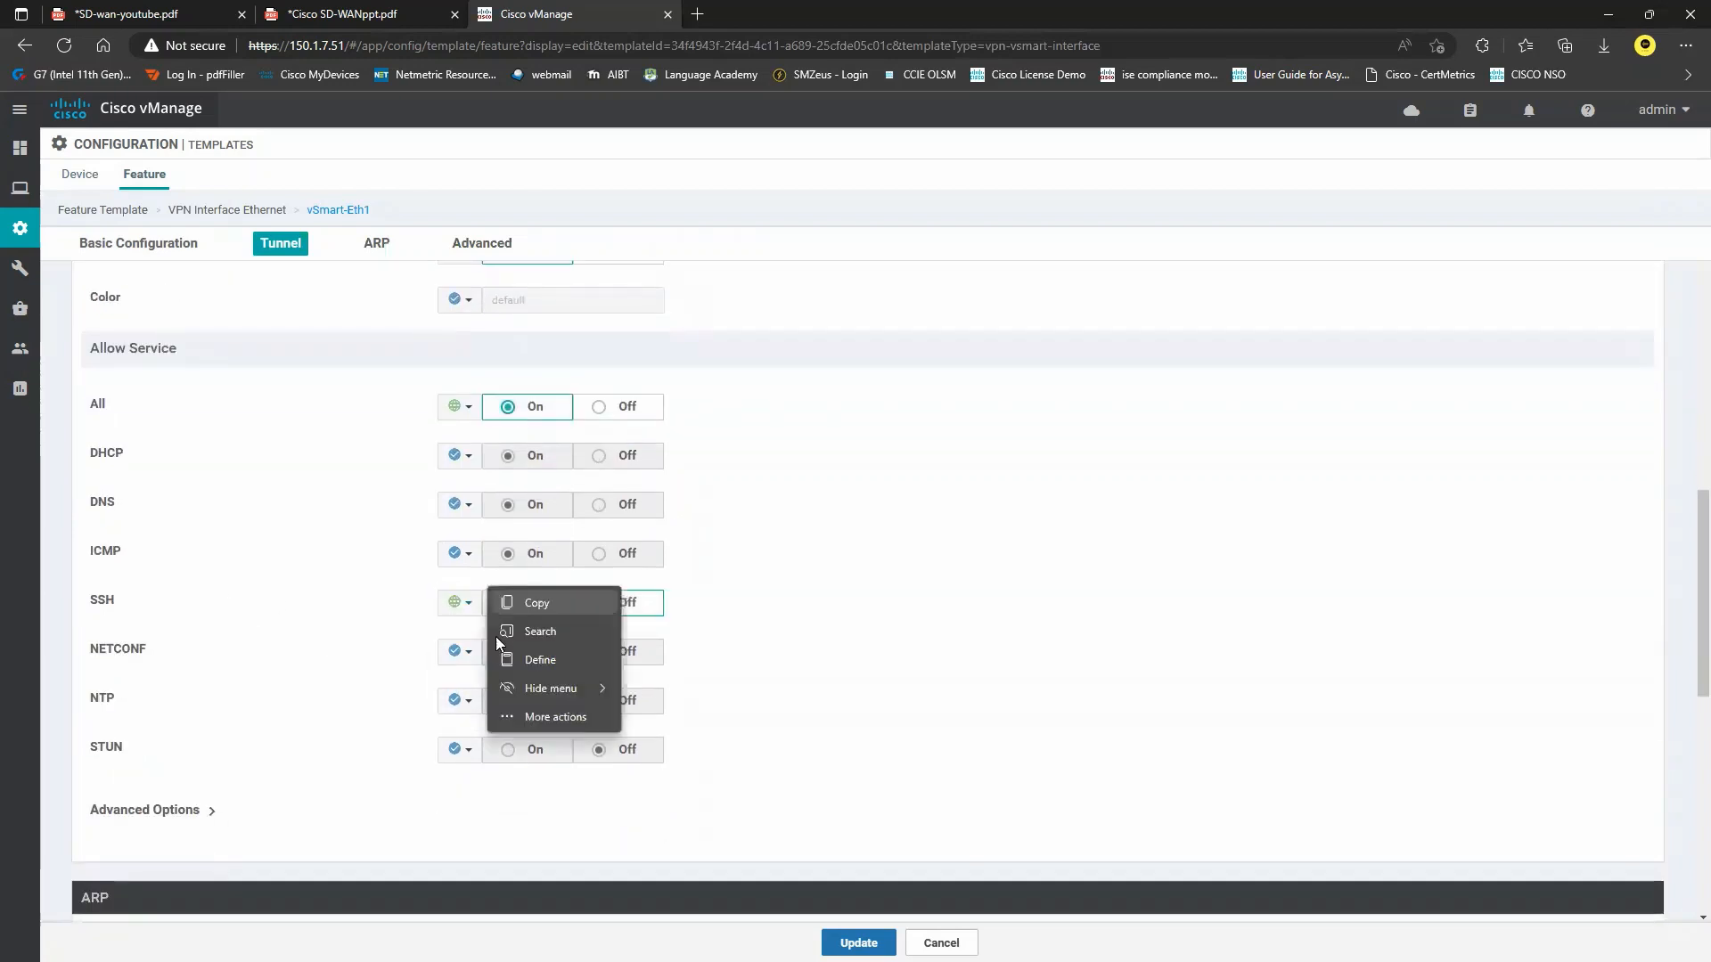
left_click(413, 635)
left_click(509, 615)
left_click(459, 651)
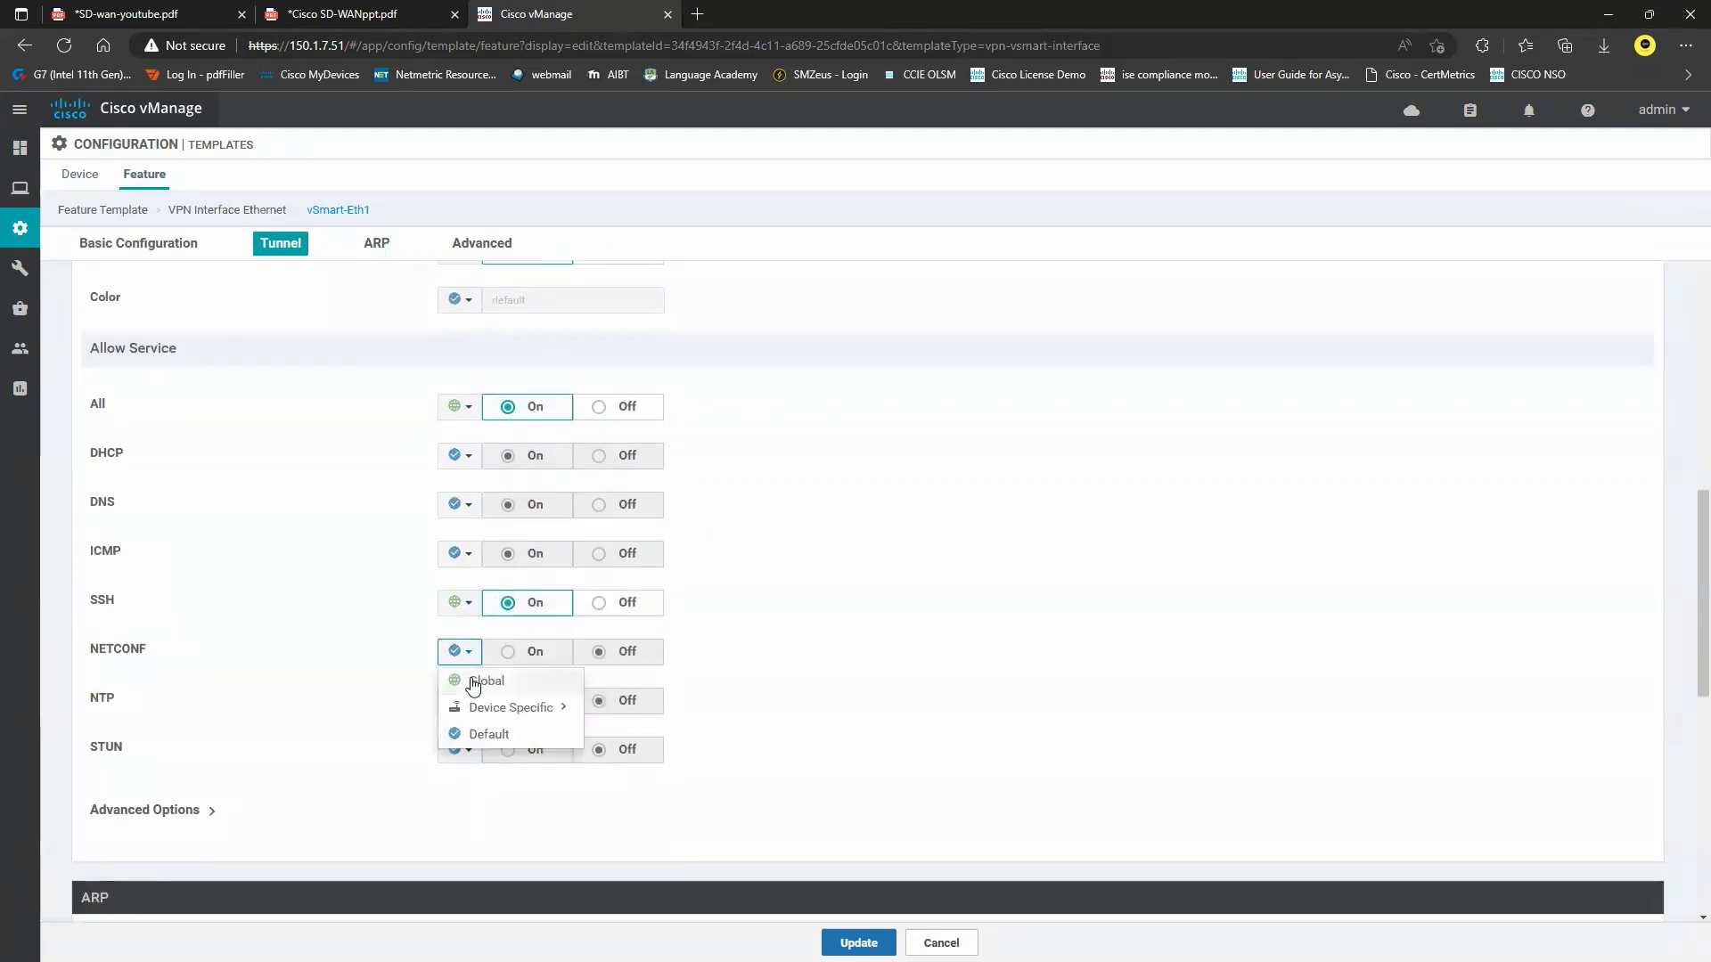
left_click(472, 681)
left_click(504, 653)
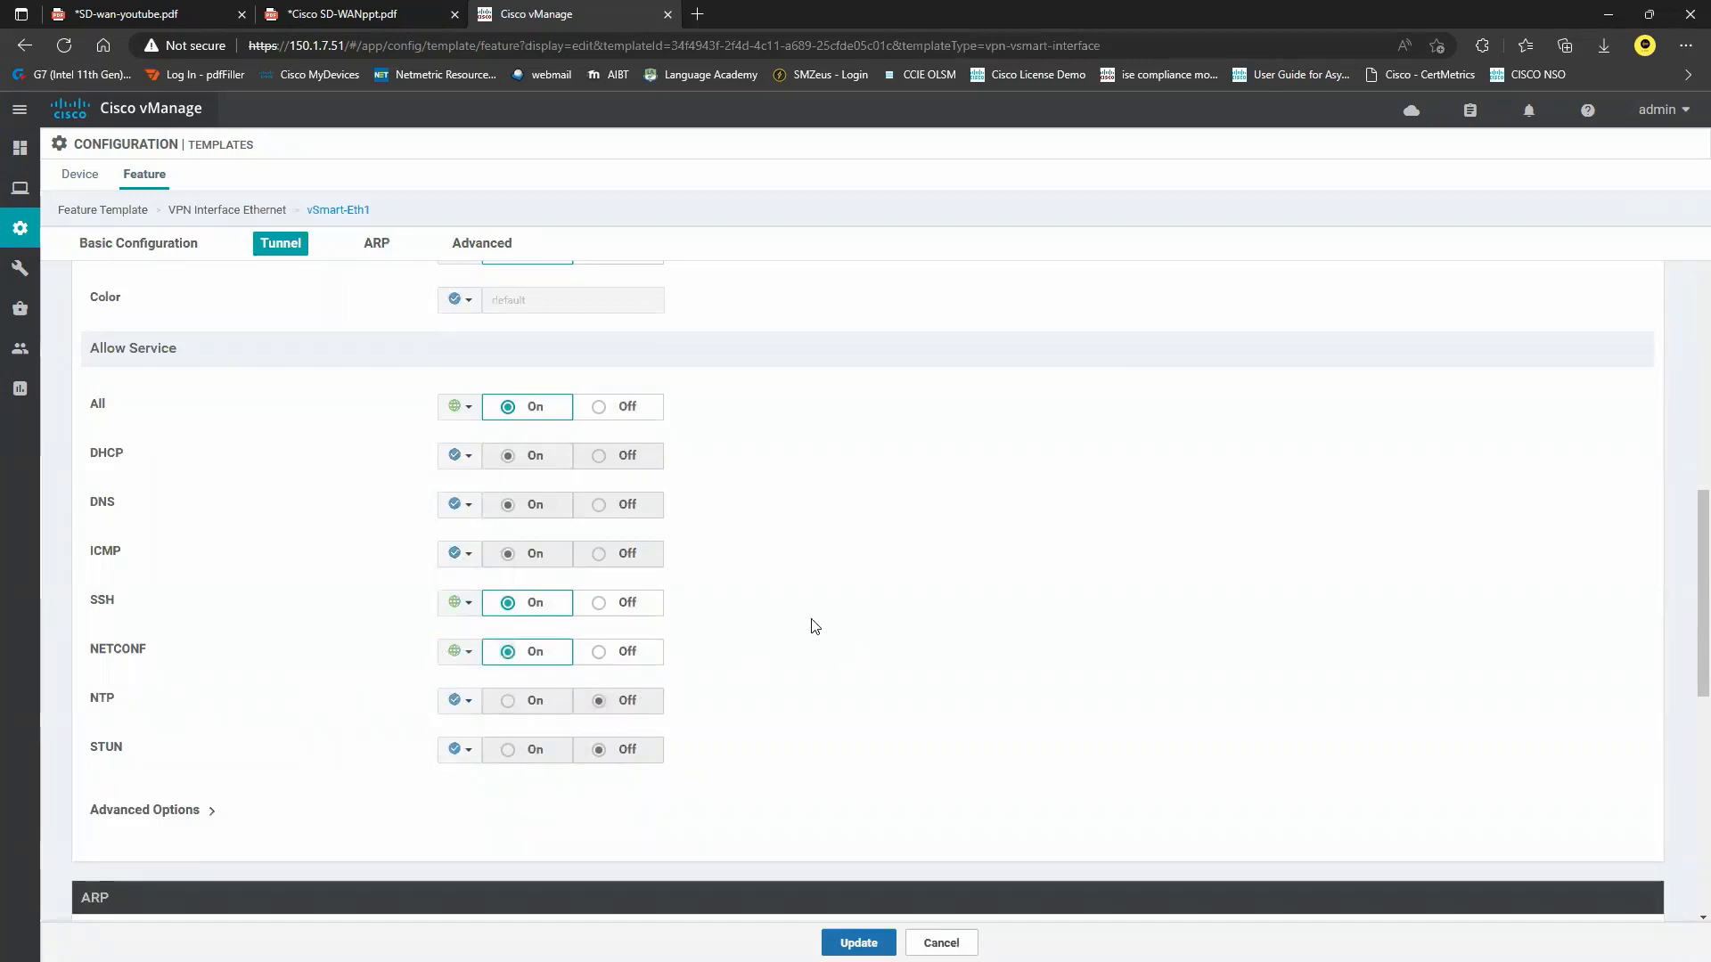
left_click(878, 943)
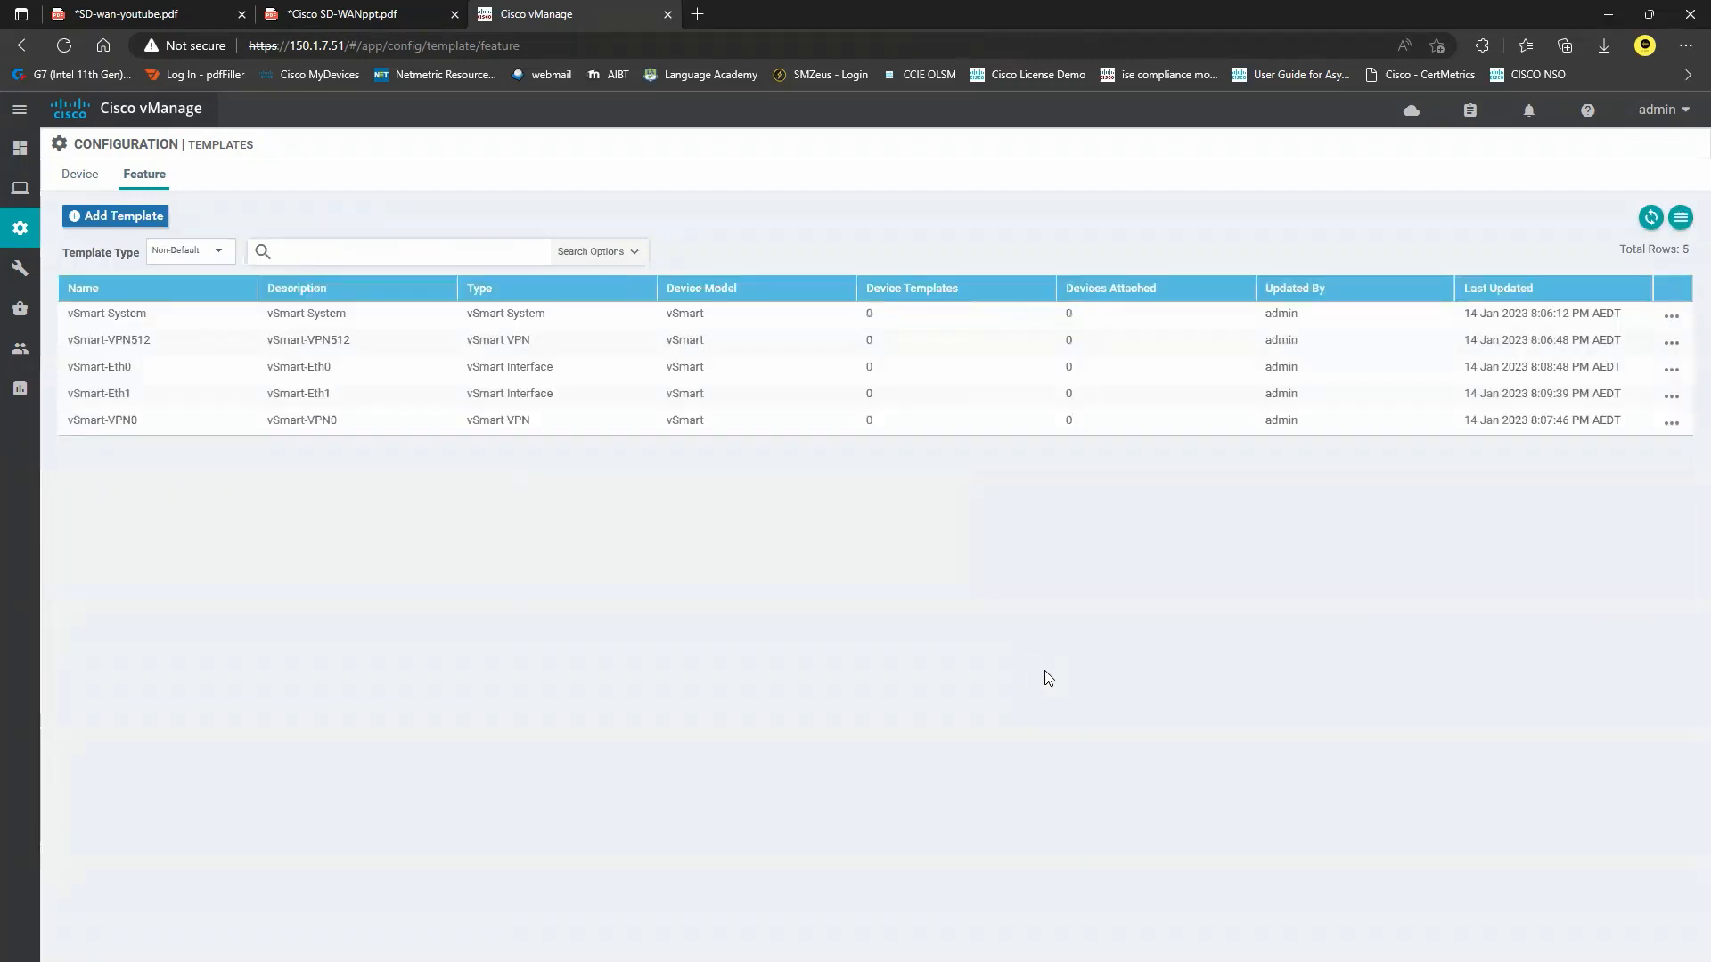
Create a device template from feature templates with vSmart as the device model.
left_click(82, 176)
left_click(175, 219)
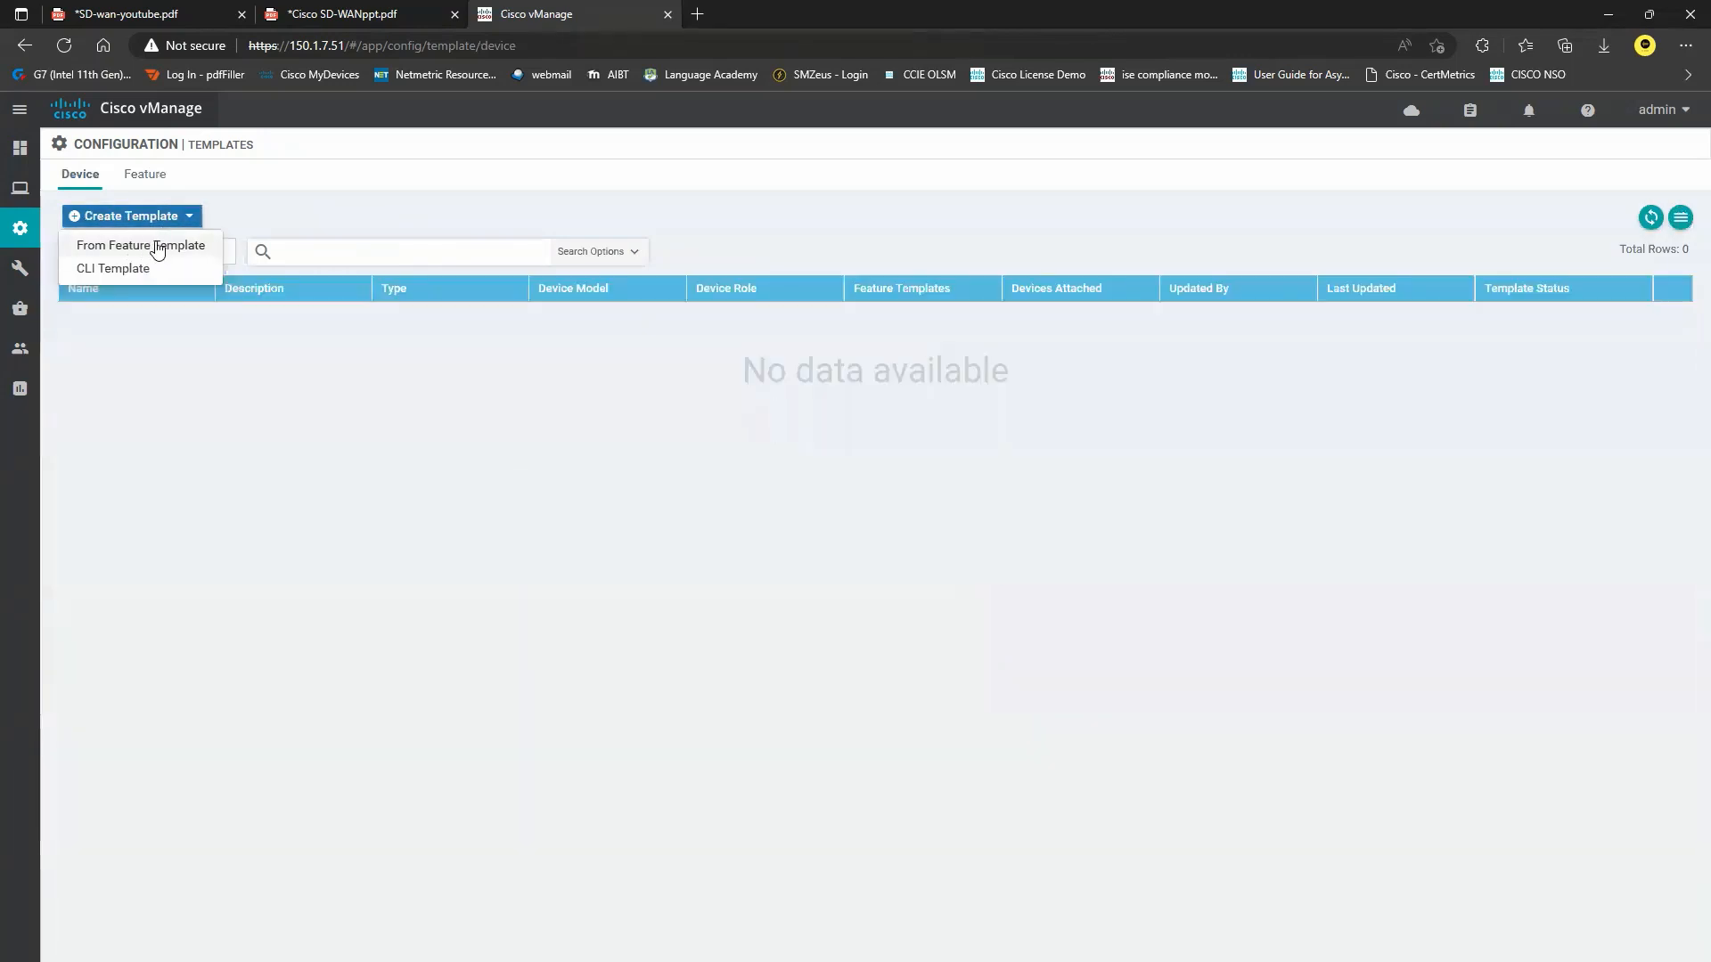
left_click(157, 245)
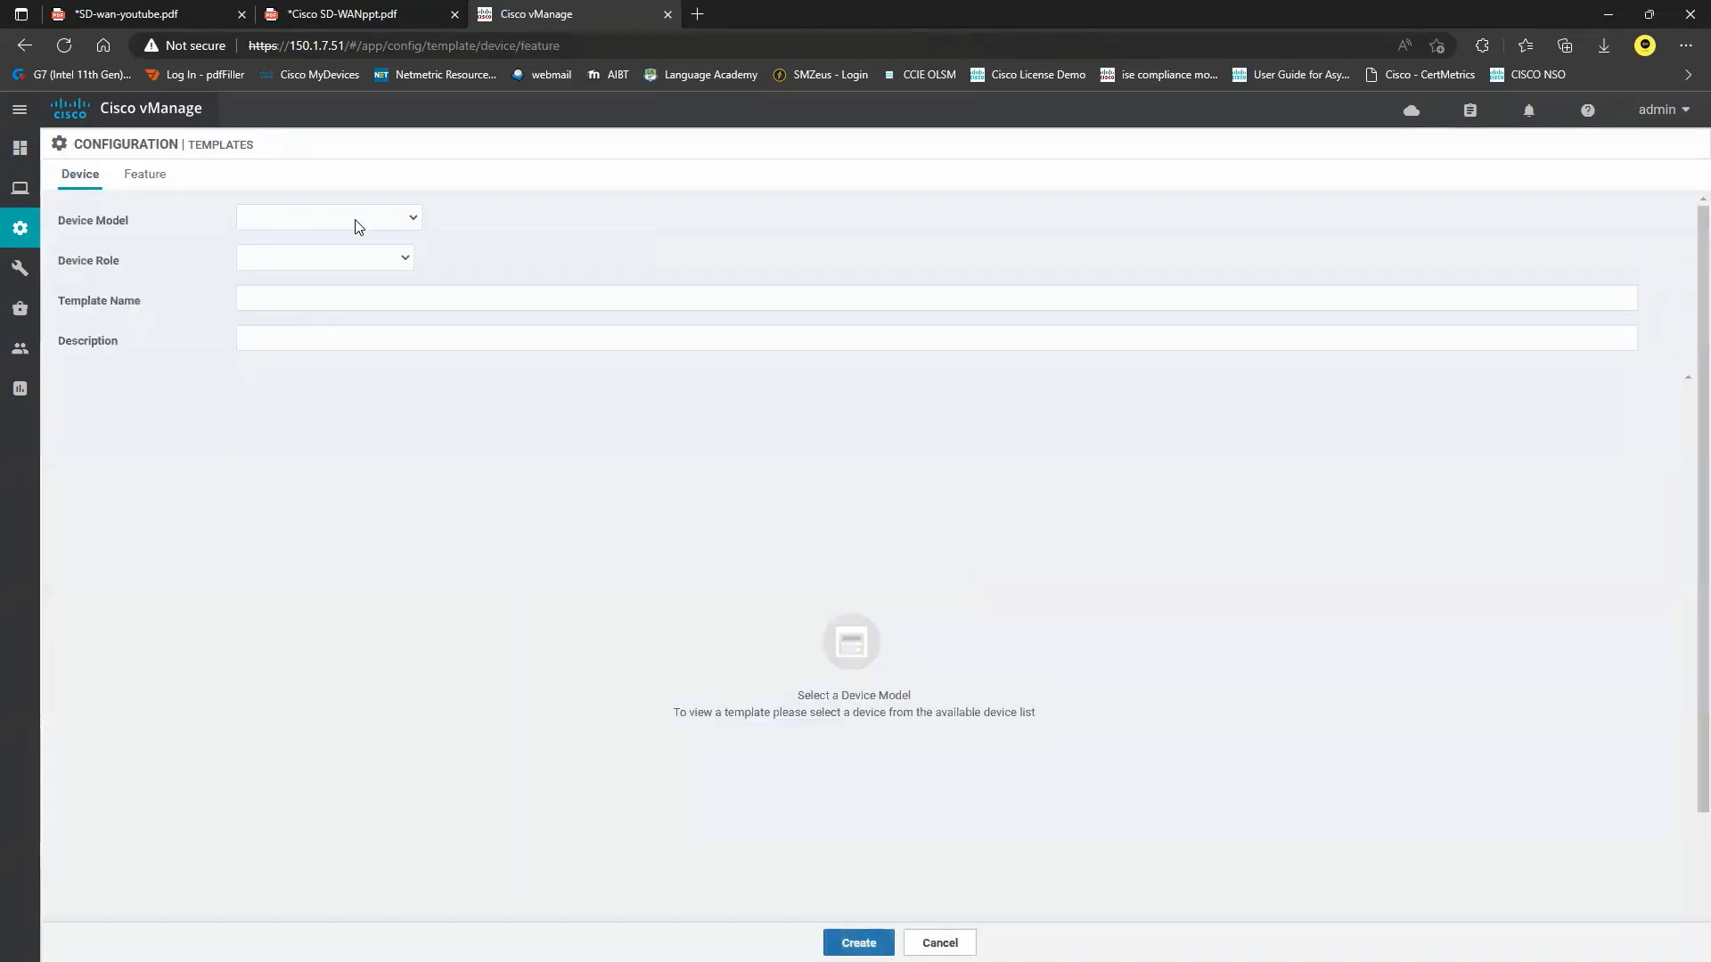
left_click(355, 221)
scroll(335, 437, "down", 5)
scroll(335, 451, "down", 12)
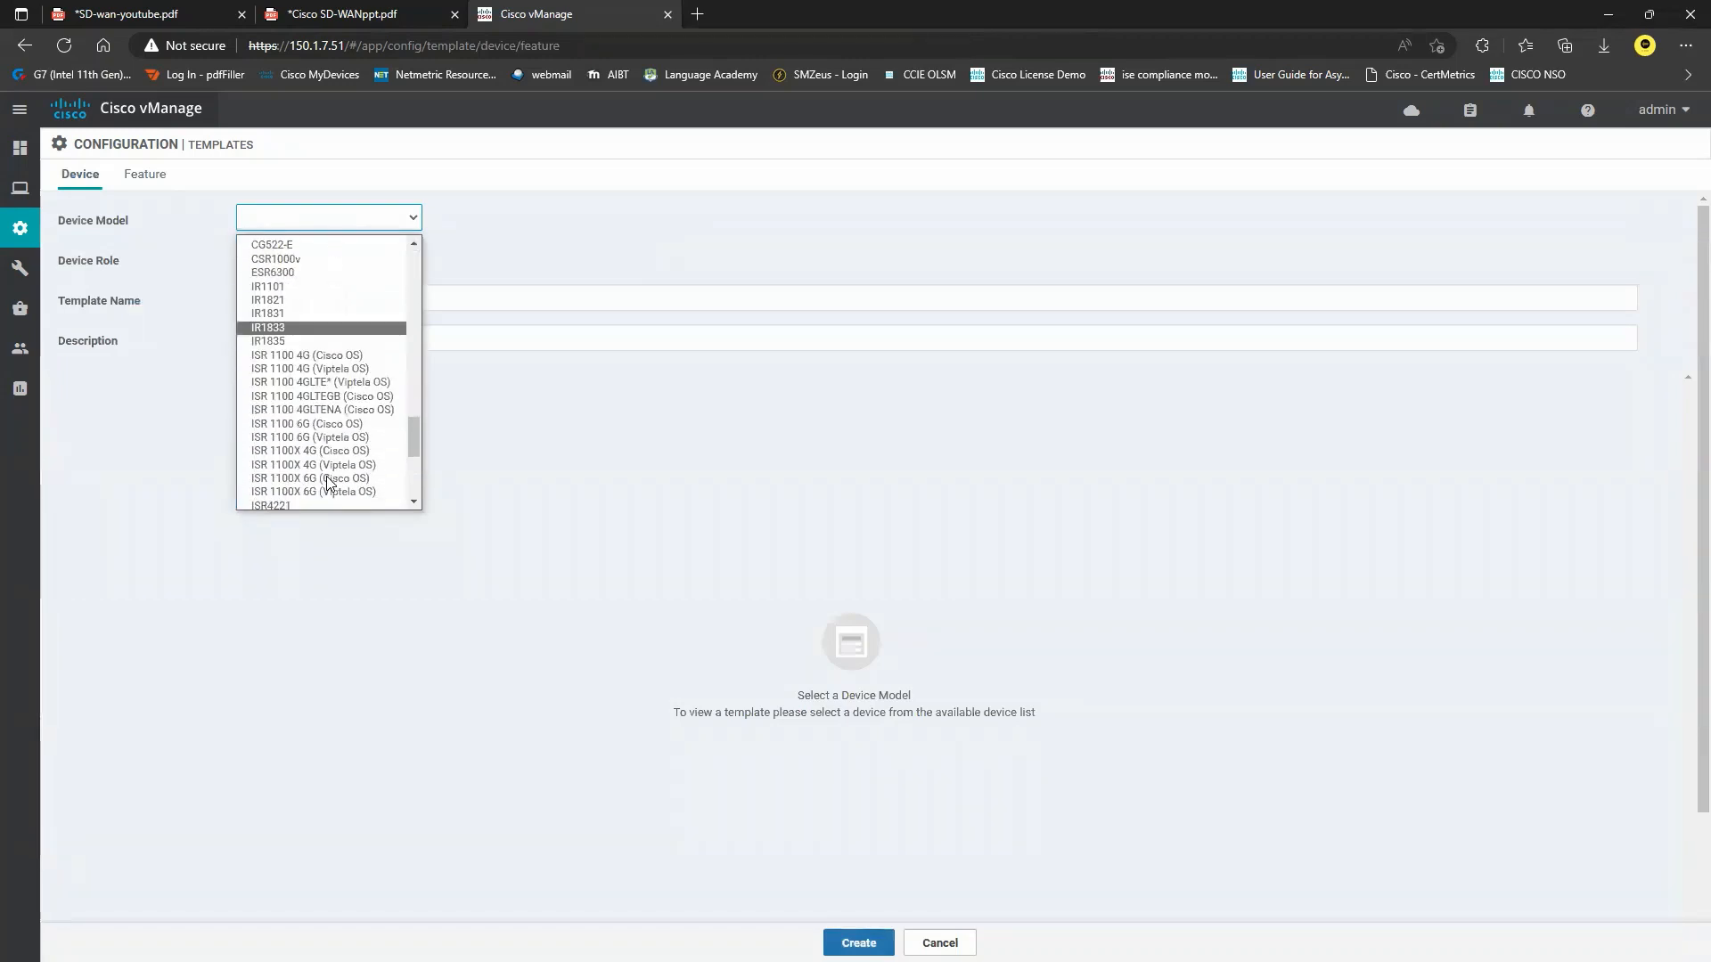
left_click(283, 502)
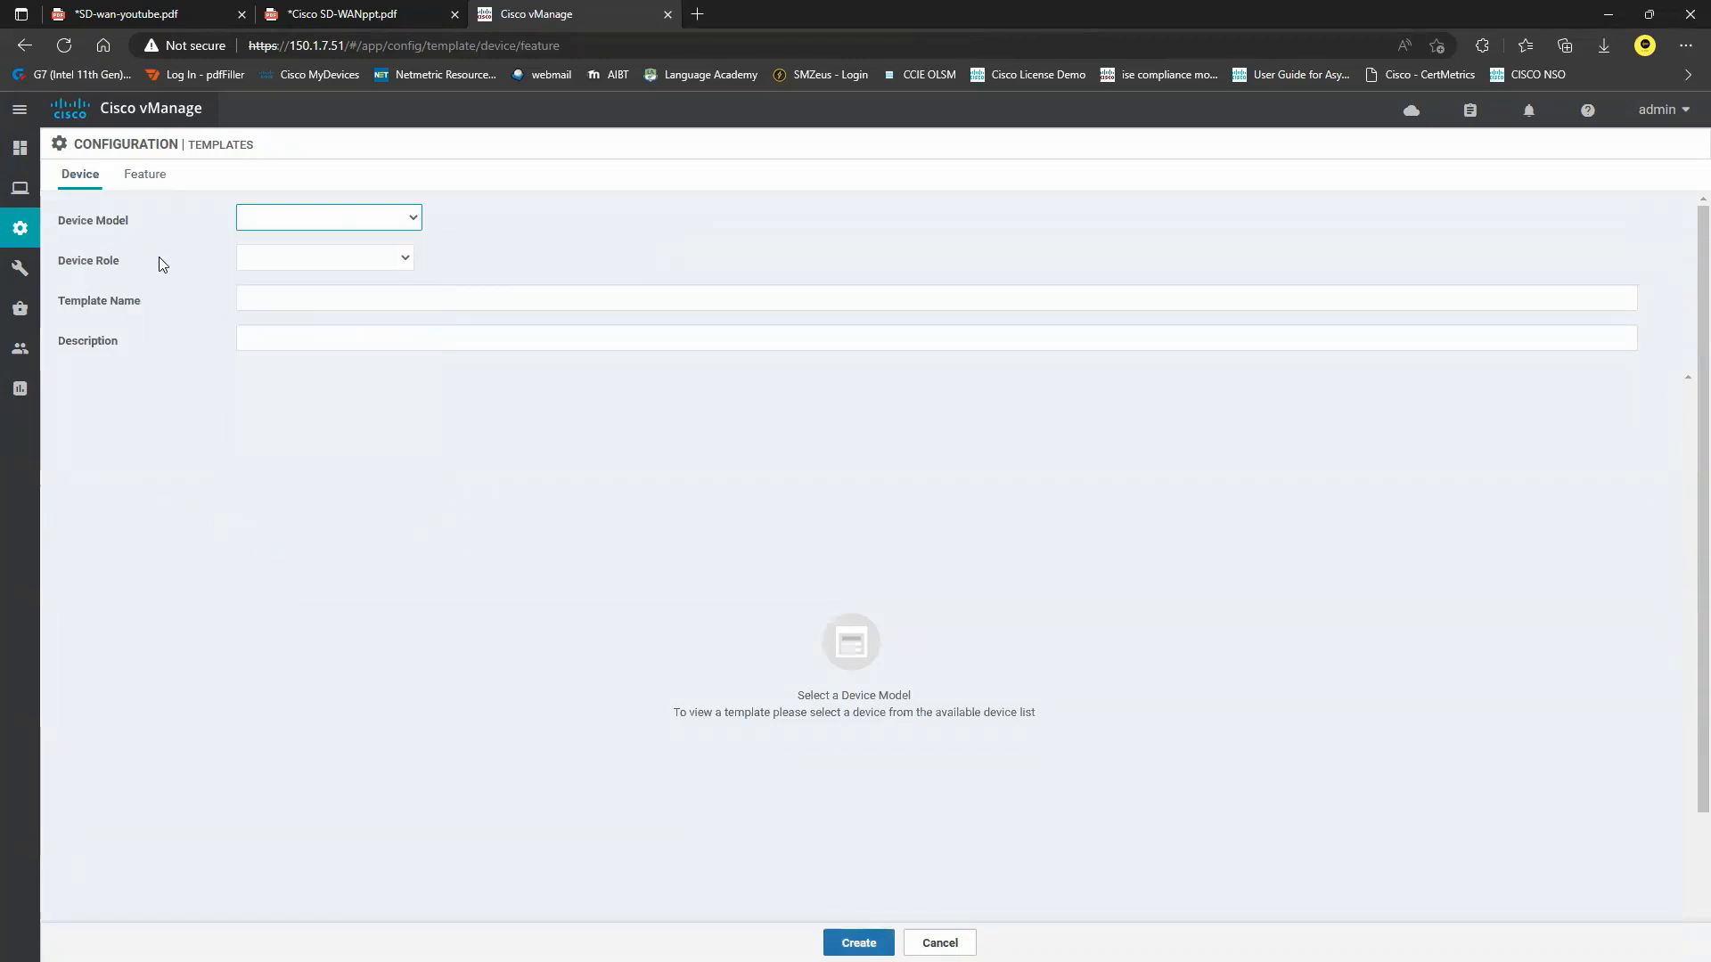
Enter vSmart-Dev-Temp as the template name and description.
left_click(346, 257)
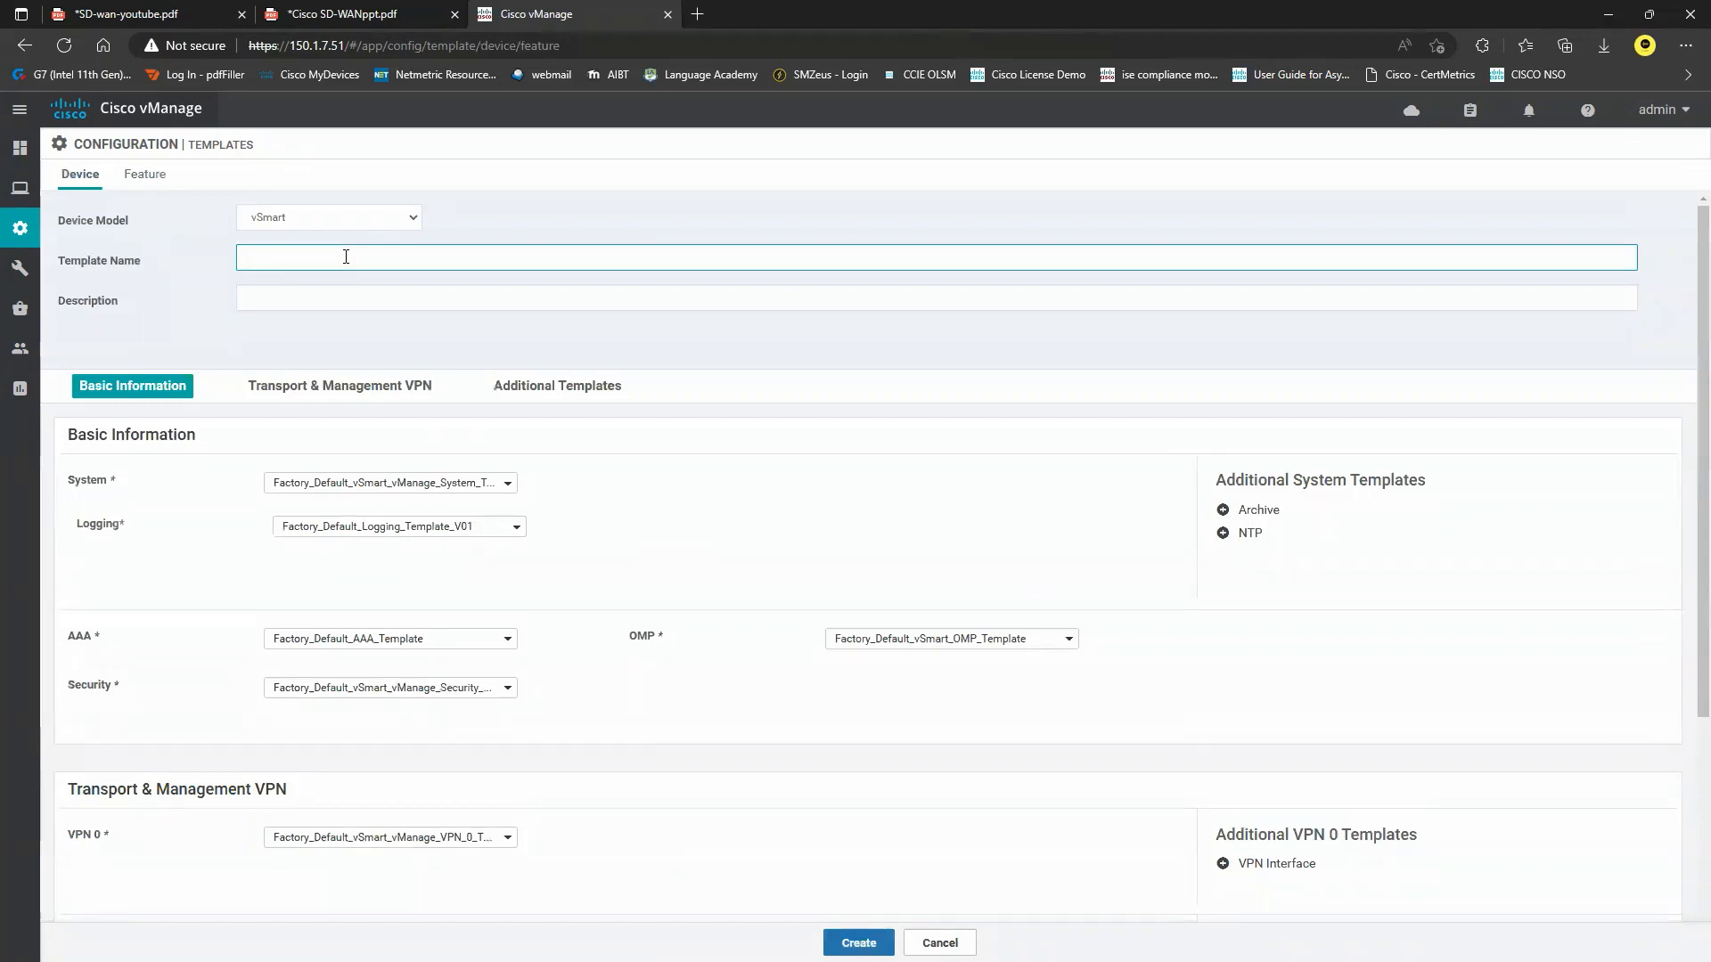
type("vSmart-Dev-Temp")
left_click_drag(346, 257, 196, 264)
left_click(384, 281)
left_click(254, 298)
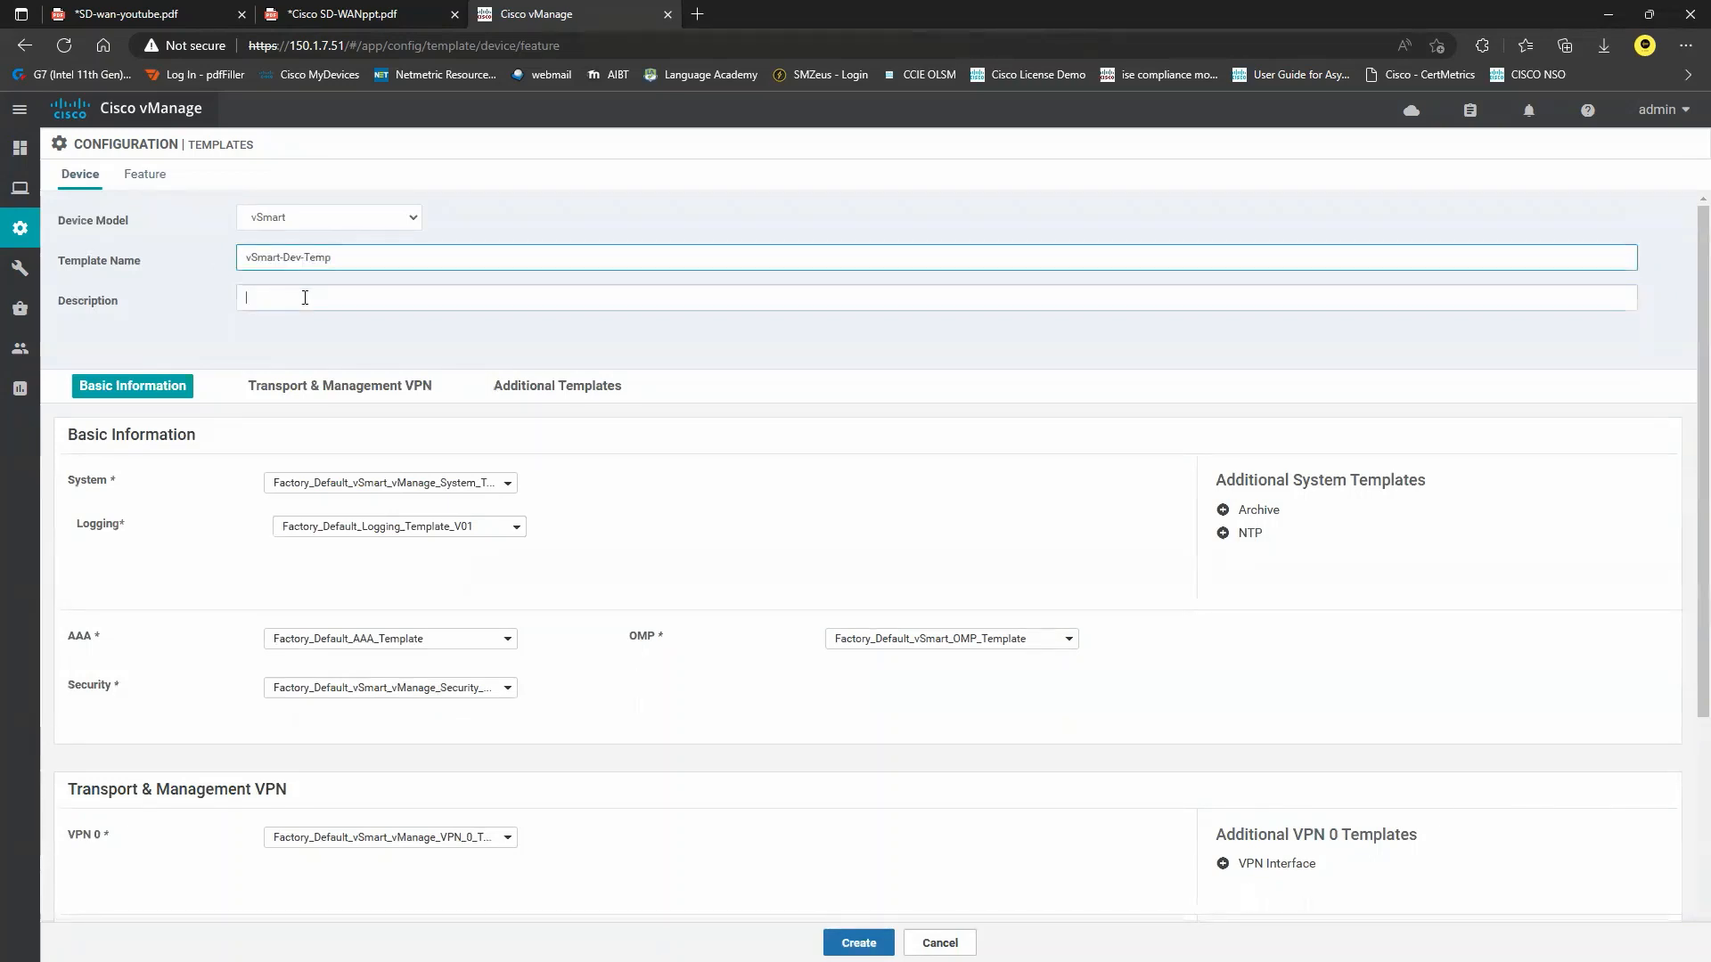
scroll(497, 365, "down", 2)
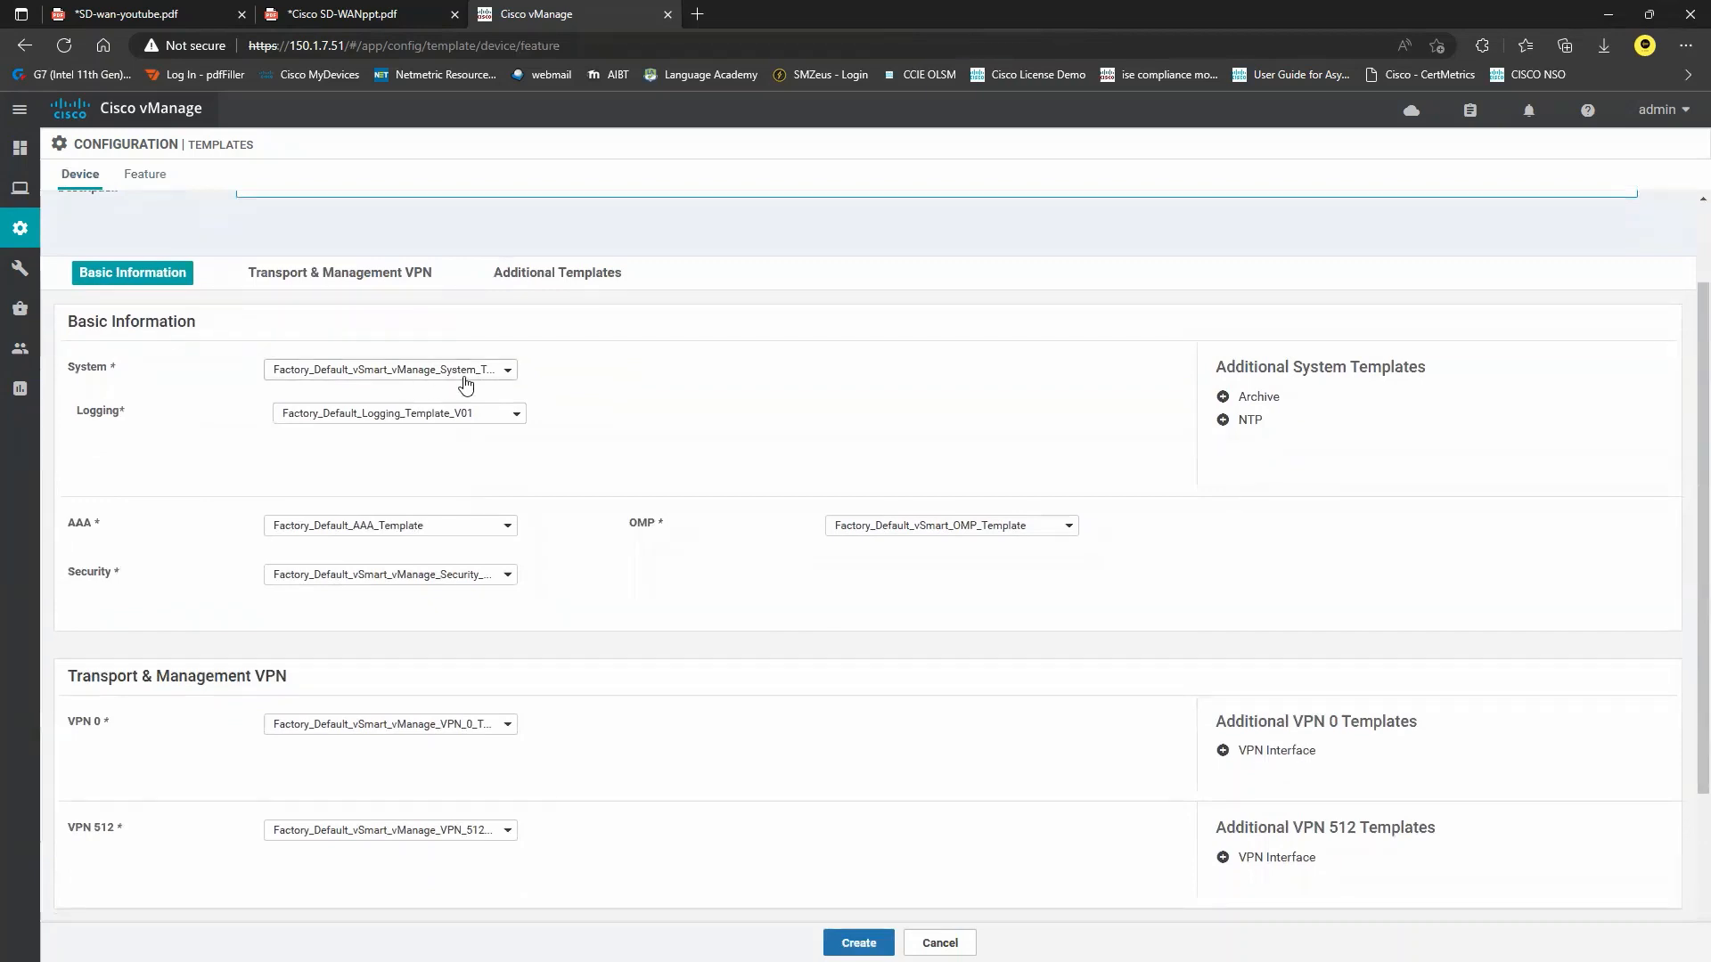
Assign vSmart-System as the system template, and vSmart-VPN0 with interface vSmart-Eth1 for VPN 0.
left_click(433, 372)
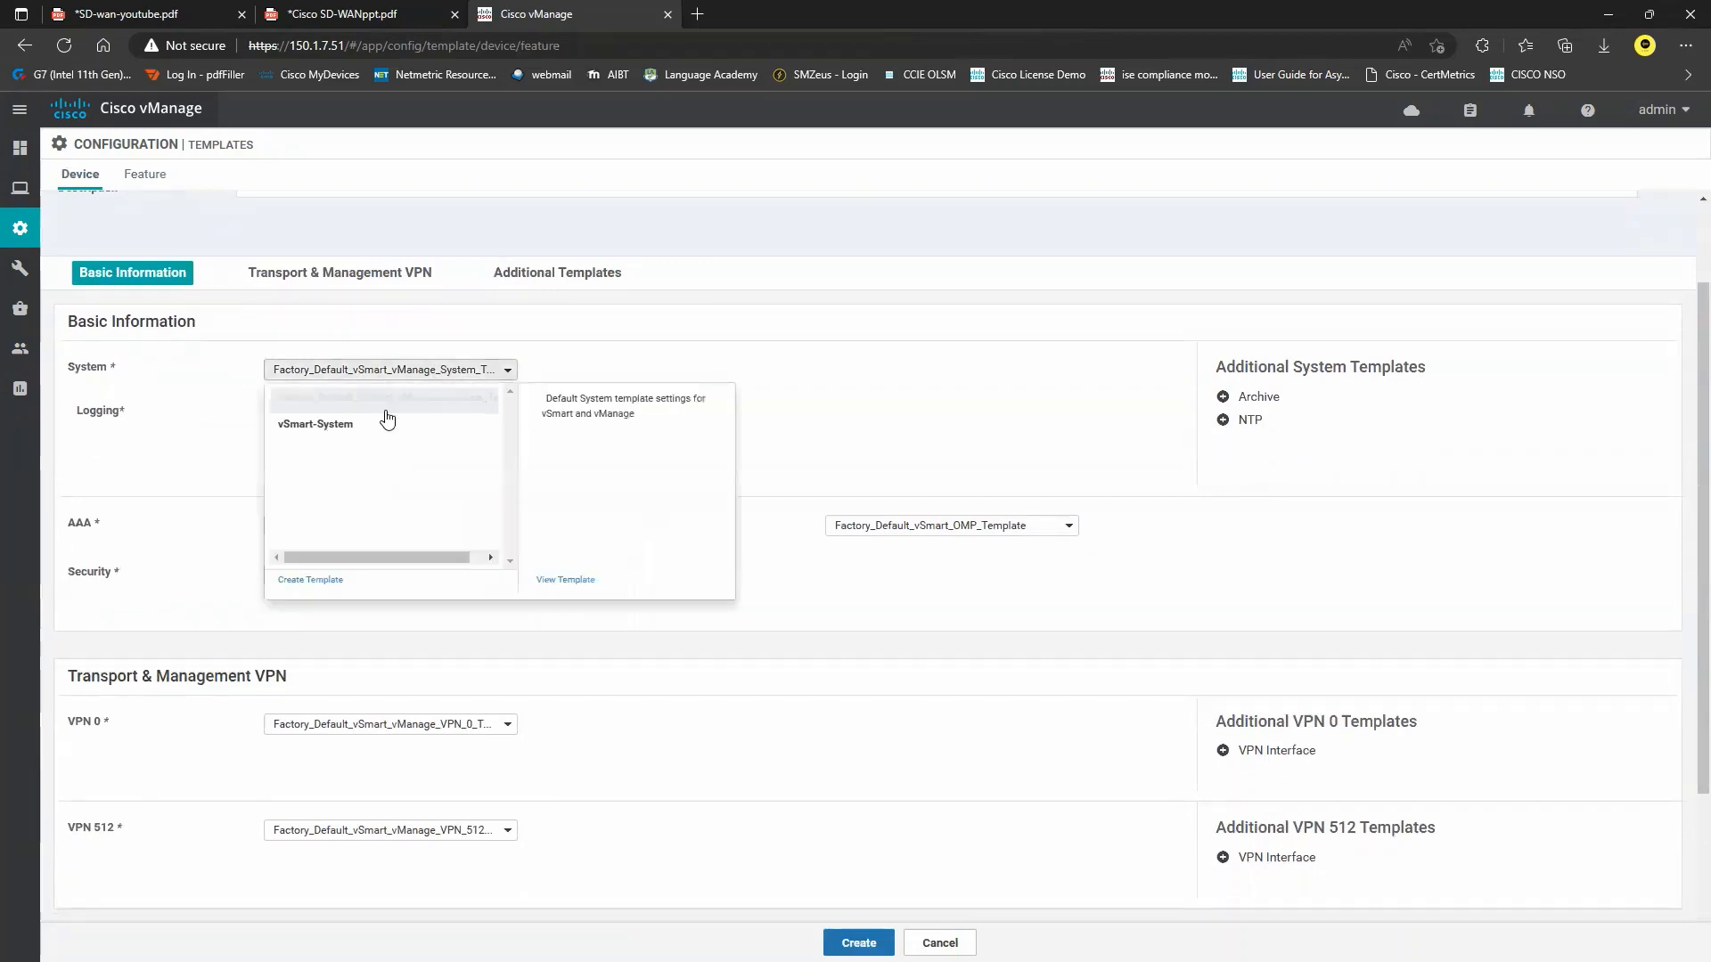
left_click(329, 428)
scroll(497, 401, "down", 3)
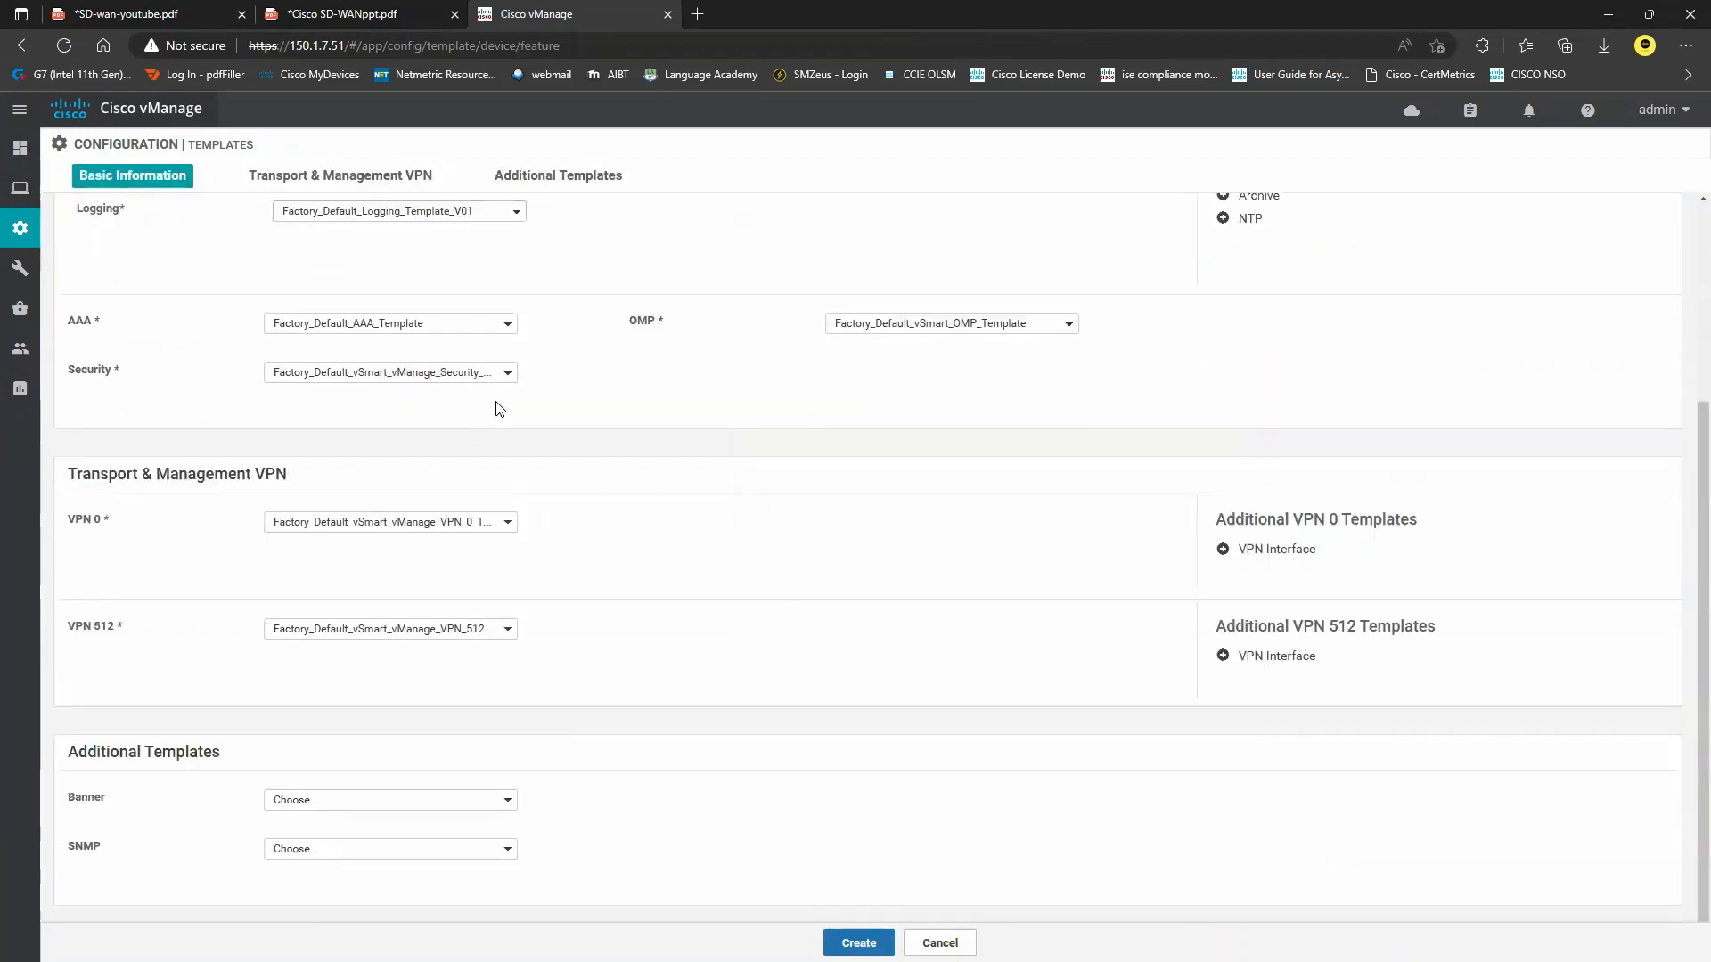
left_click(444, 529)
left_click(340, 580)
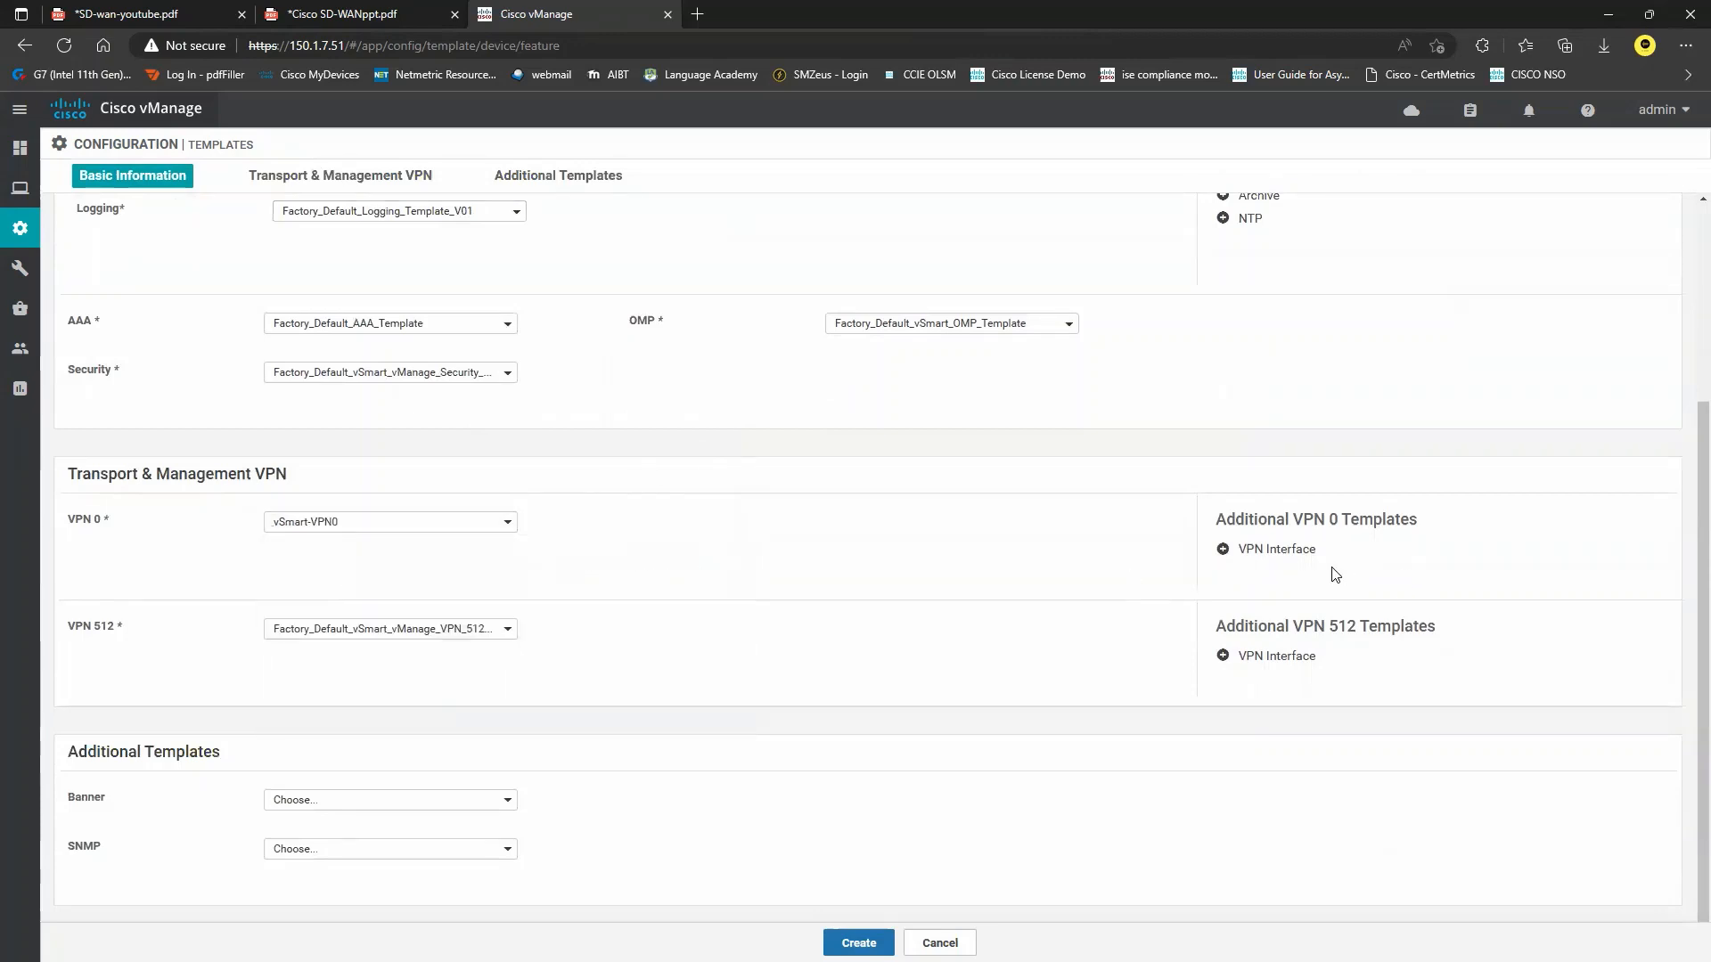
left_click(1279, 551)
left_click(406, 568)
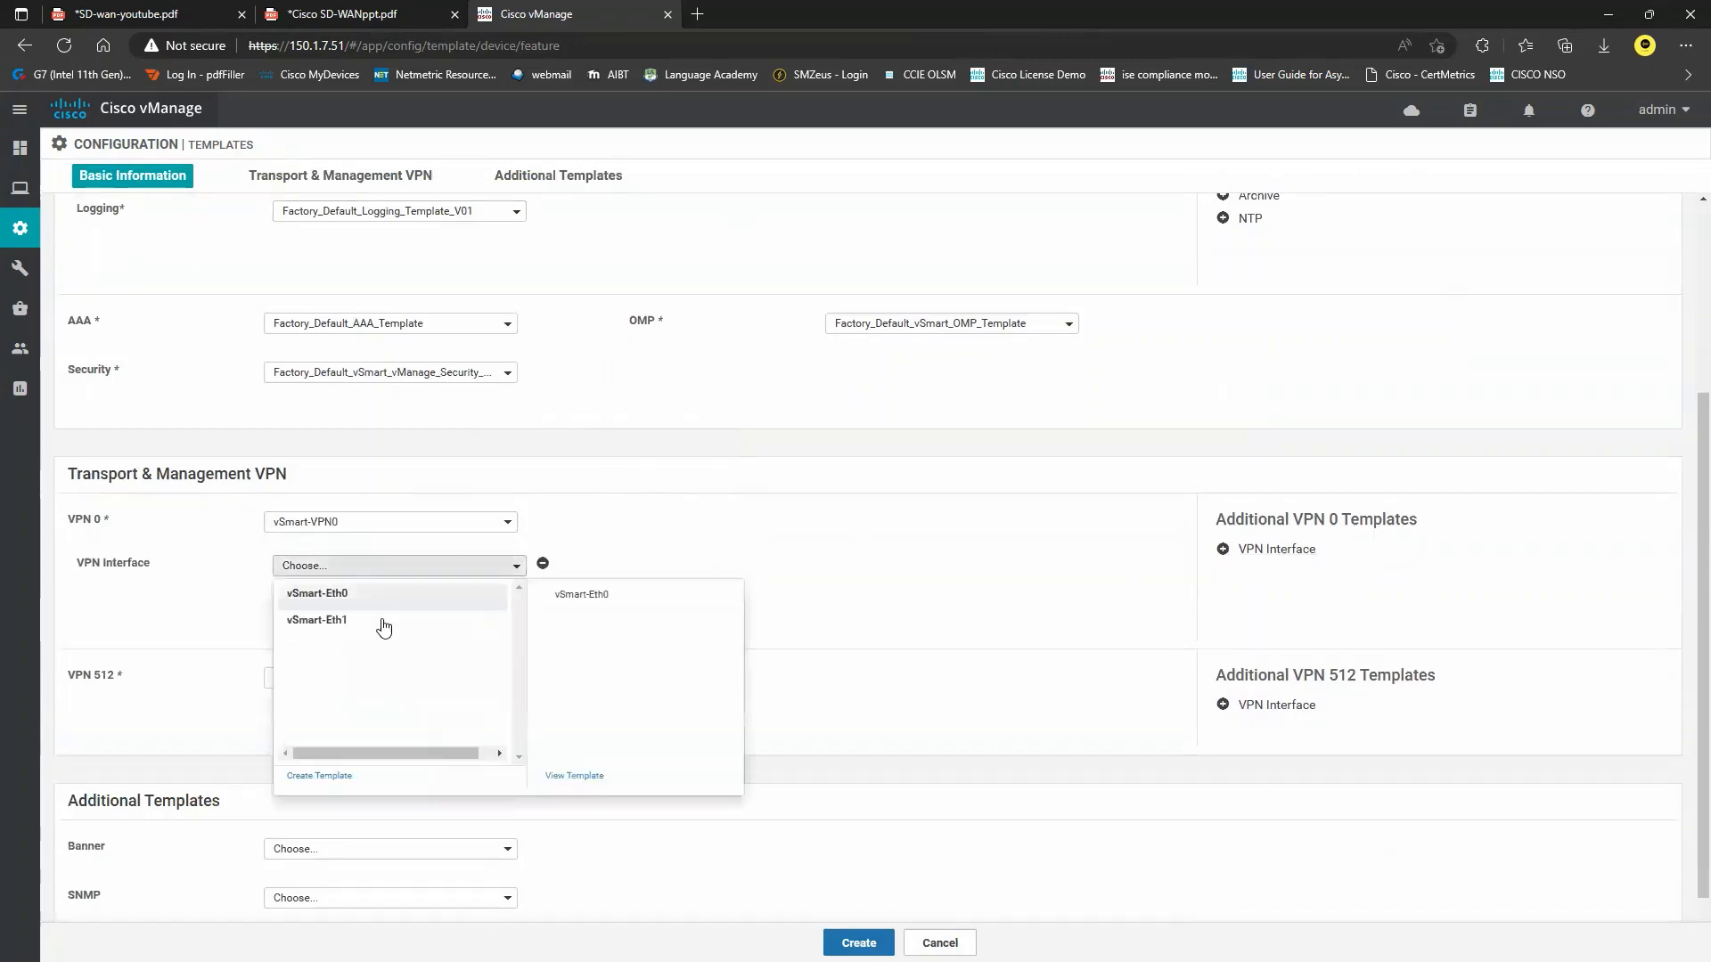
left_click(392, 619)
Use vSmart-VPN512 with interface vSmart-Eth0 for VPN 512 and create the device template.
scroll(539, 528, "down", 1)
left_click(491, 631)
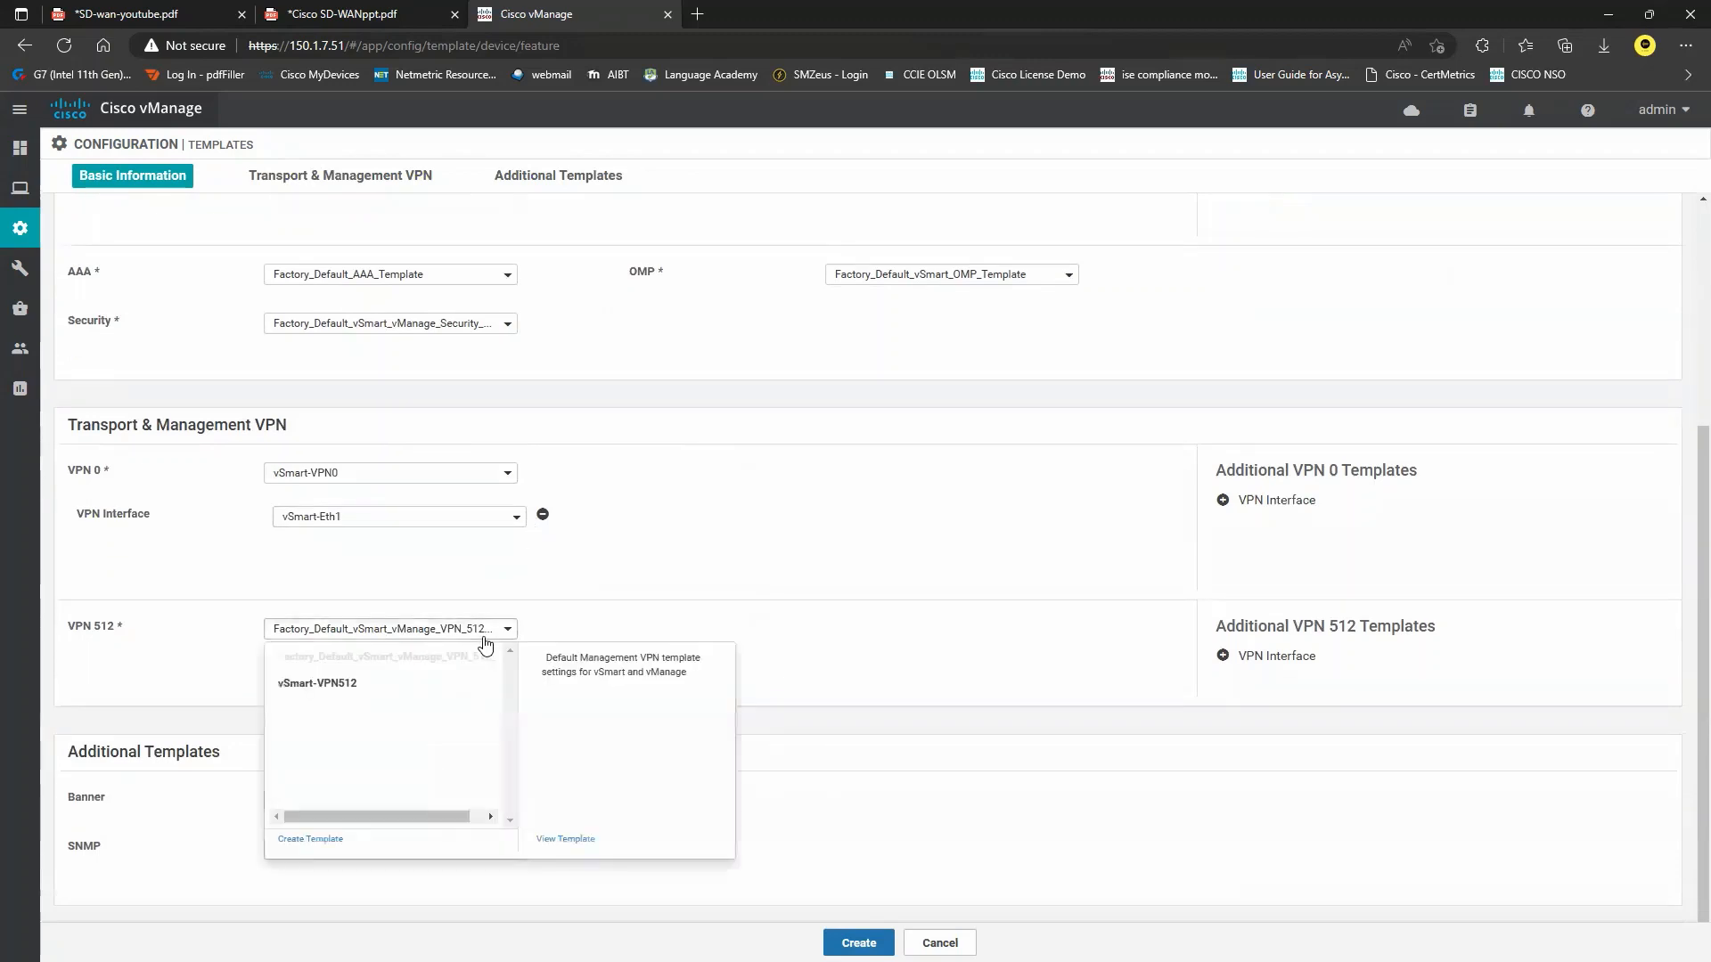
left_click(381, 680)
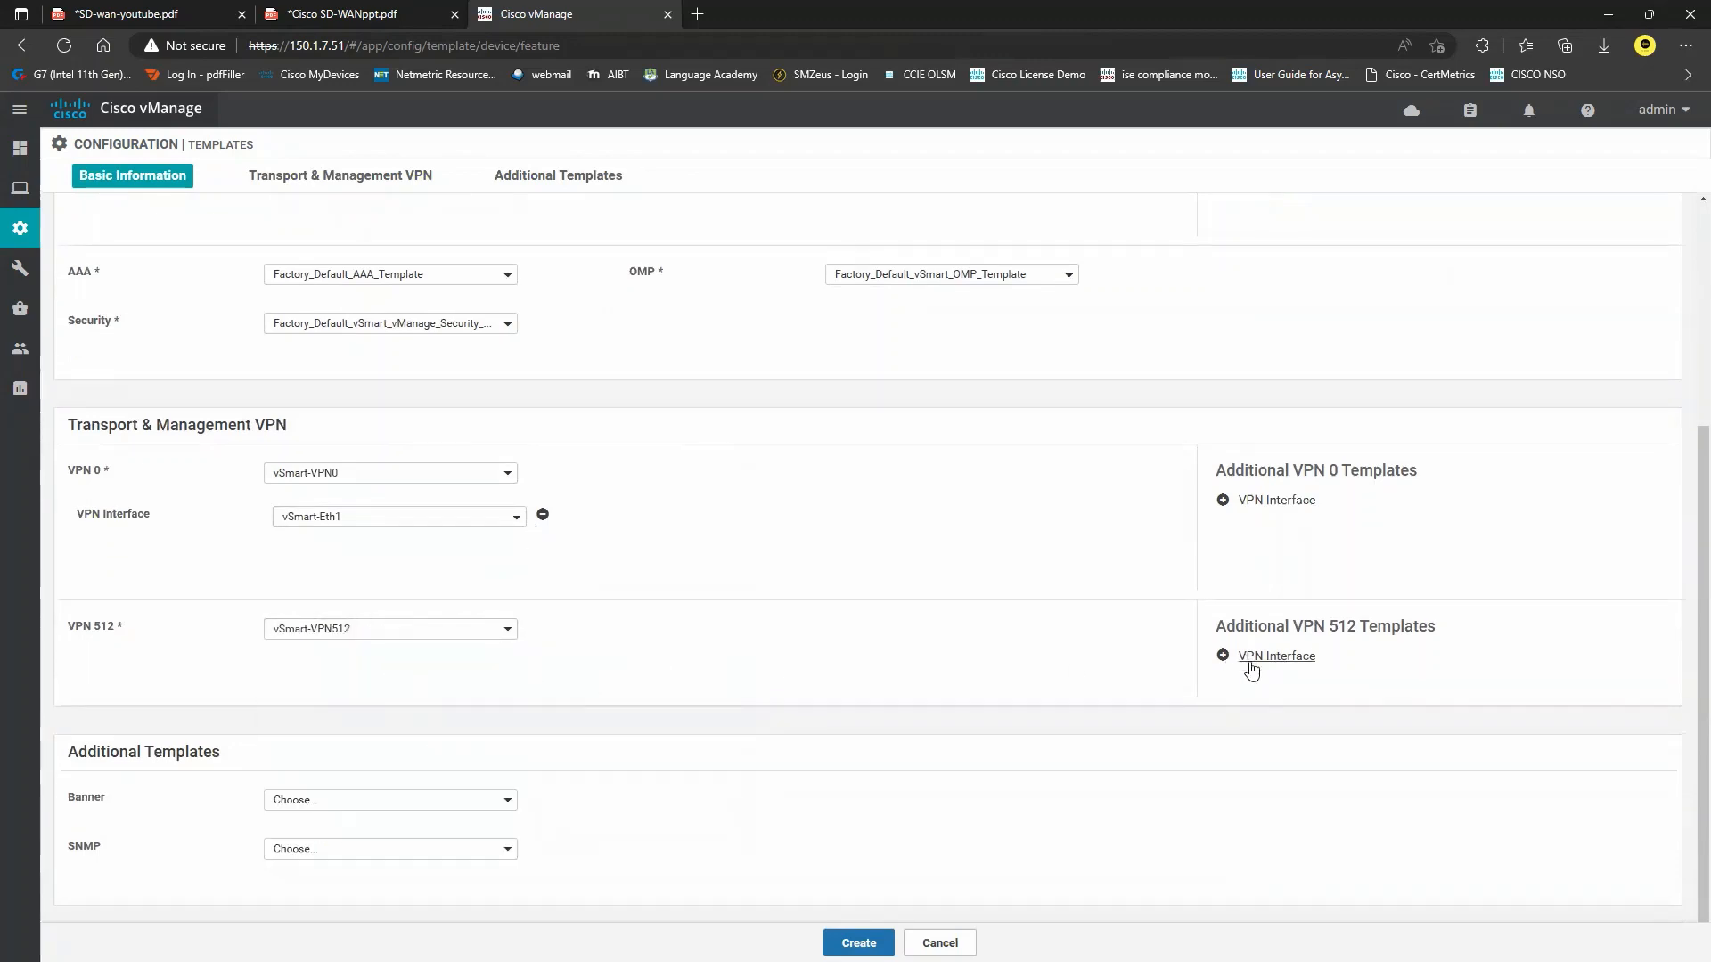
left_click(1248, 661)
left_click(435, 675)
left_click(392, 699)
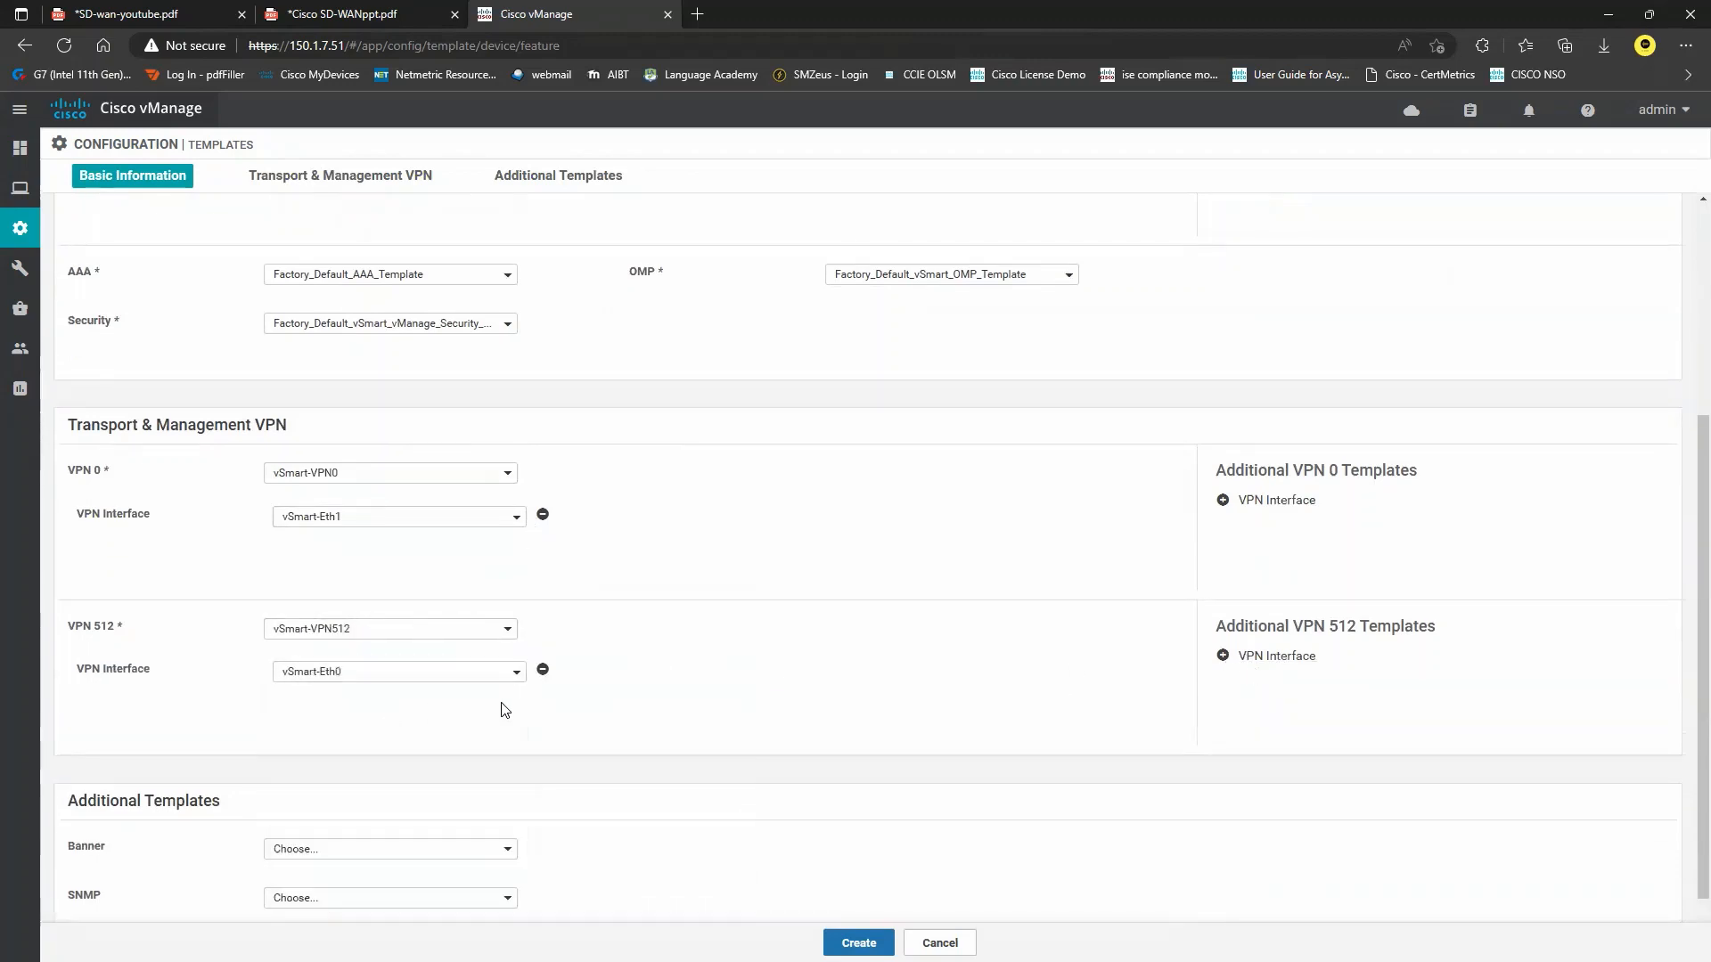
left_click(860, 943)
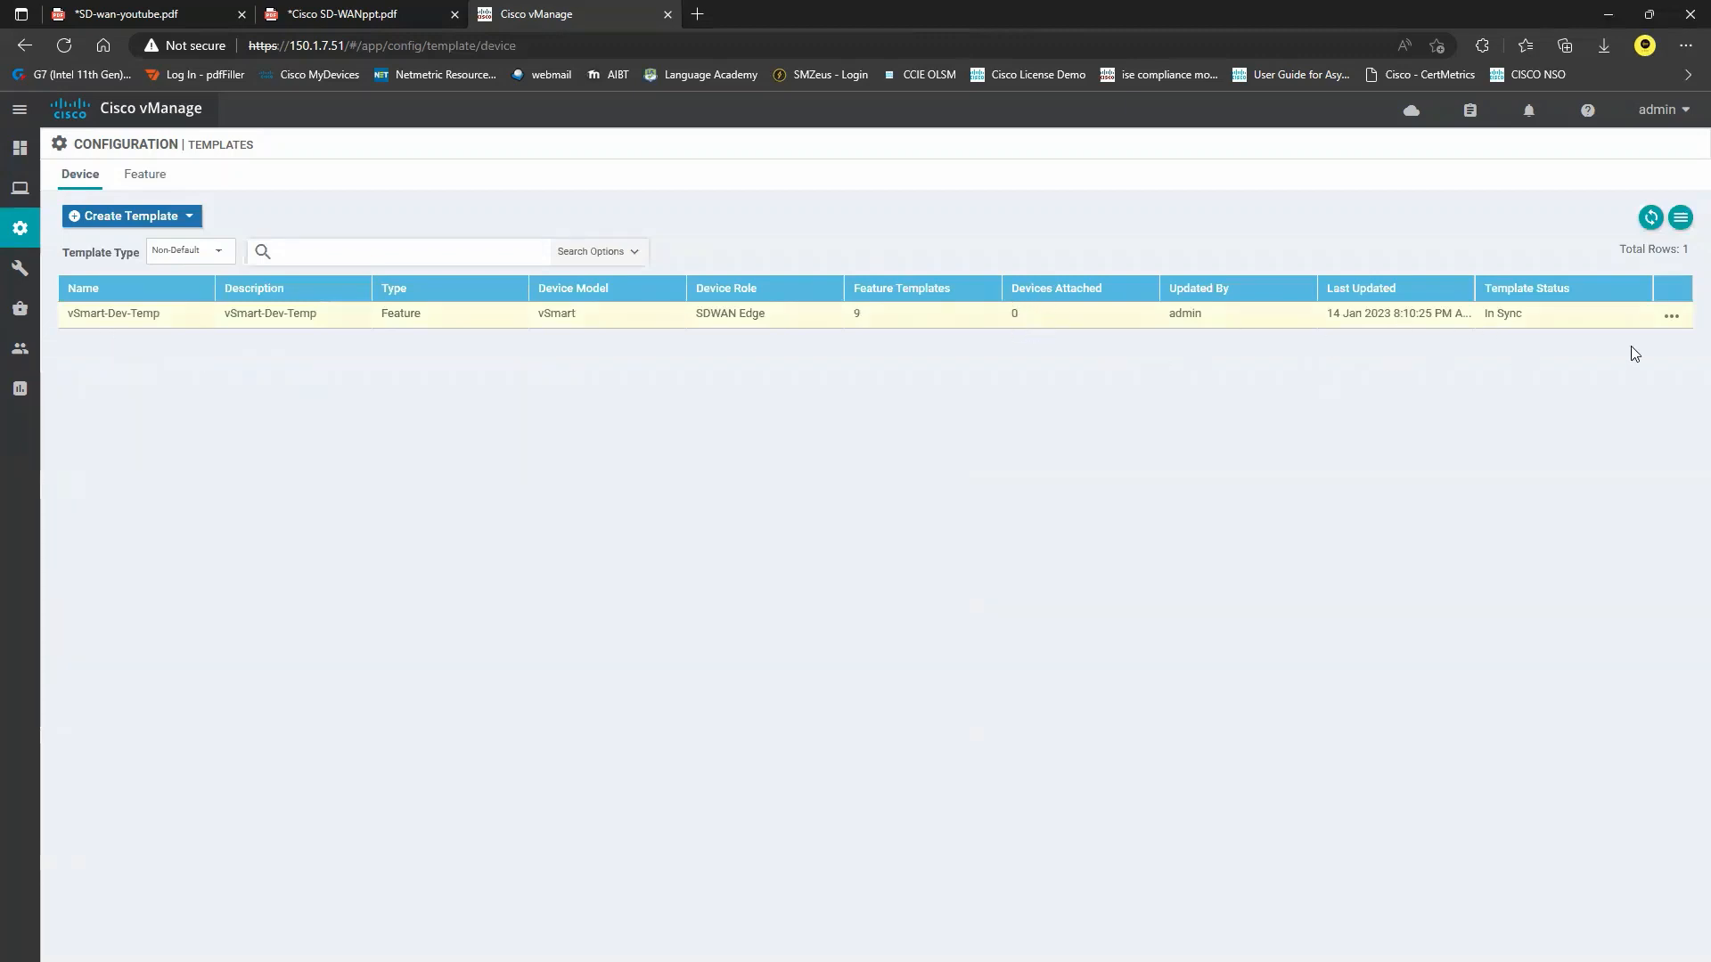
Attach the vSmart device (200.0.0.2) to vSmart-Dev-Temp through Attach Devices.
left_click(1671, 317)
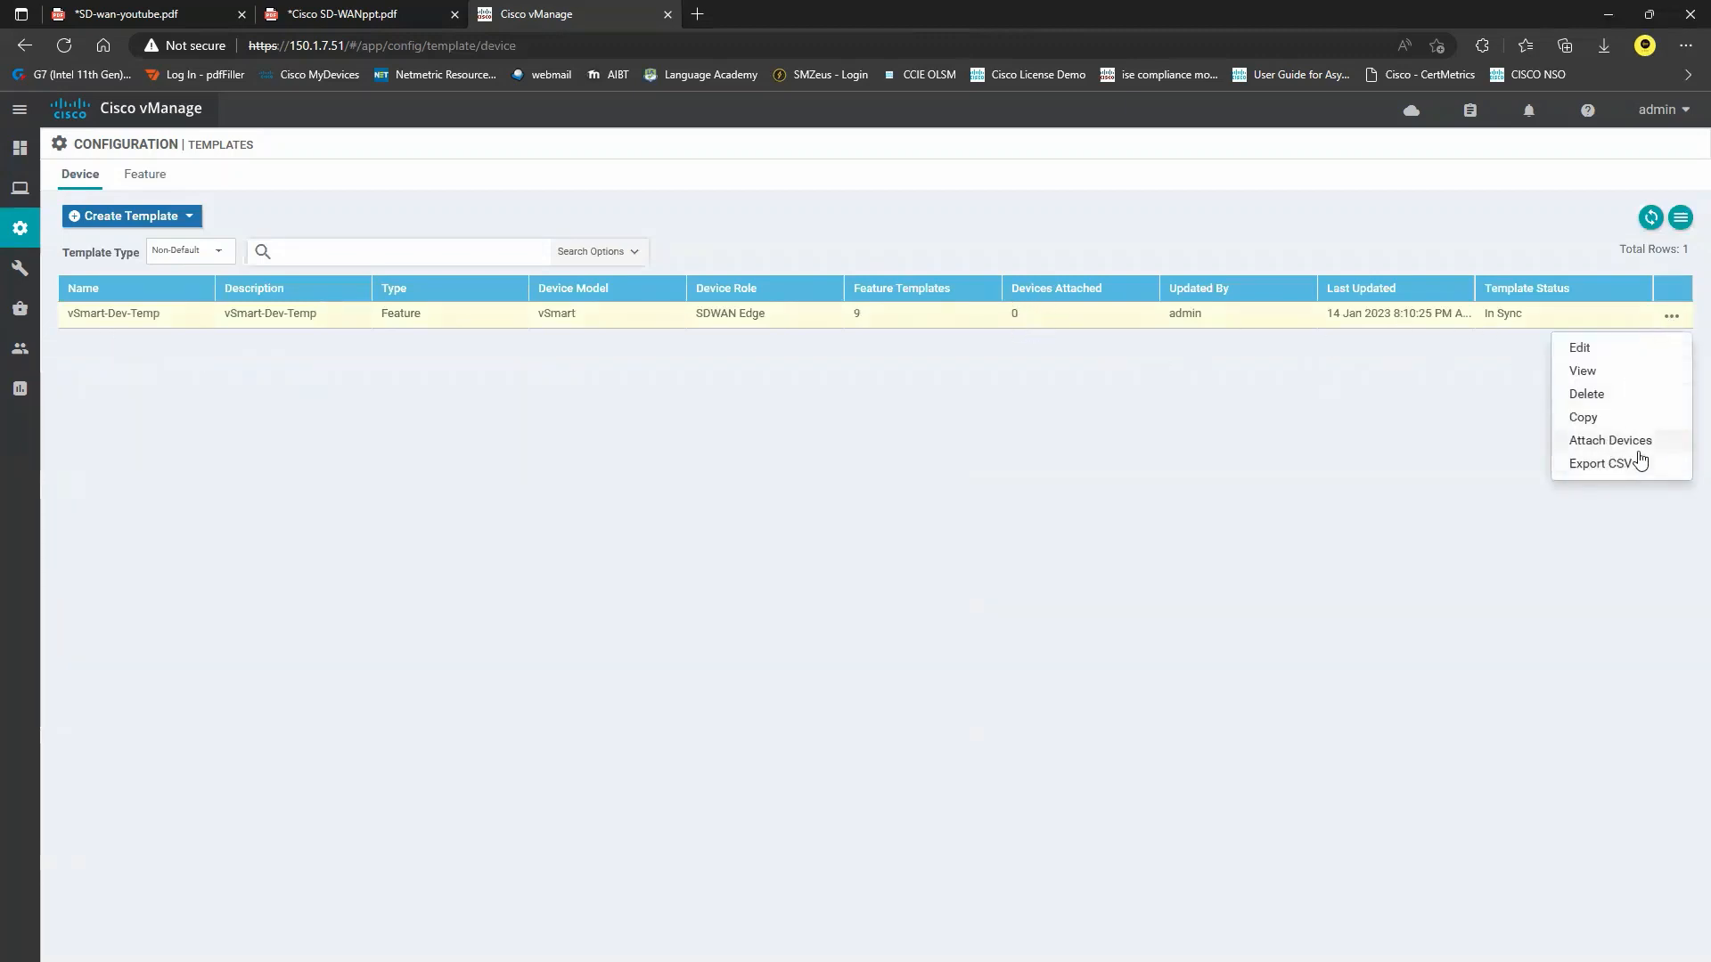
left_click(1610, 440)
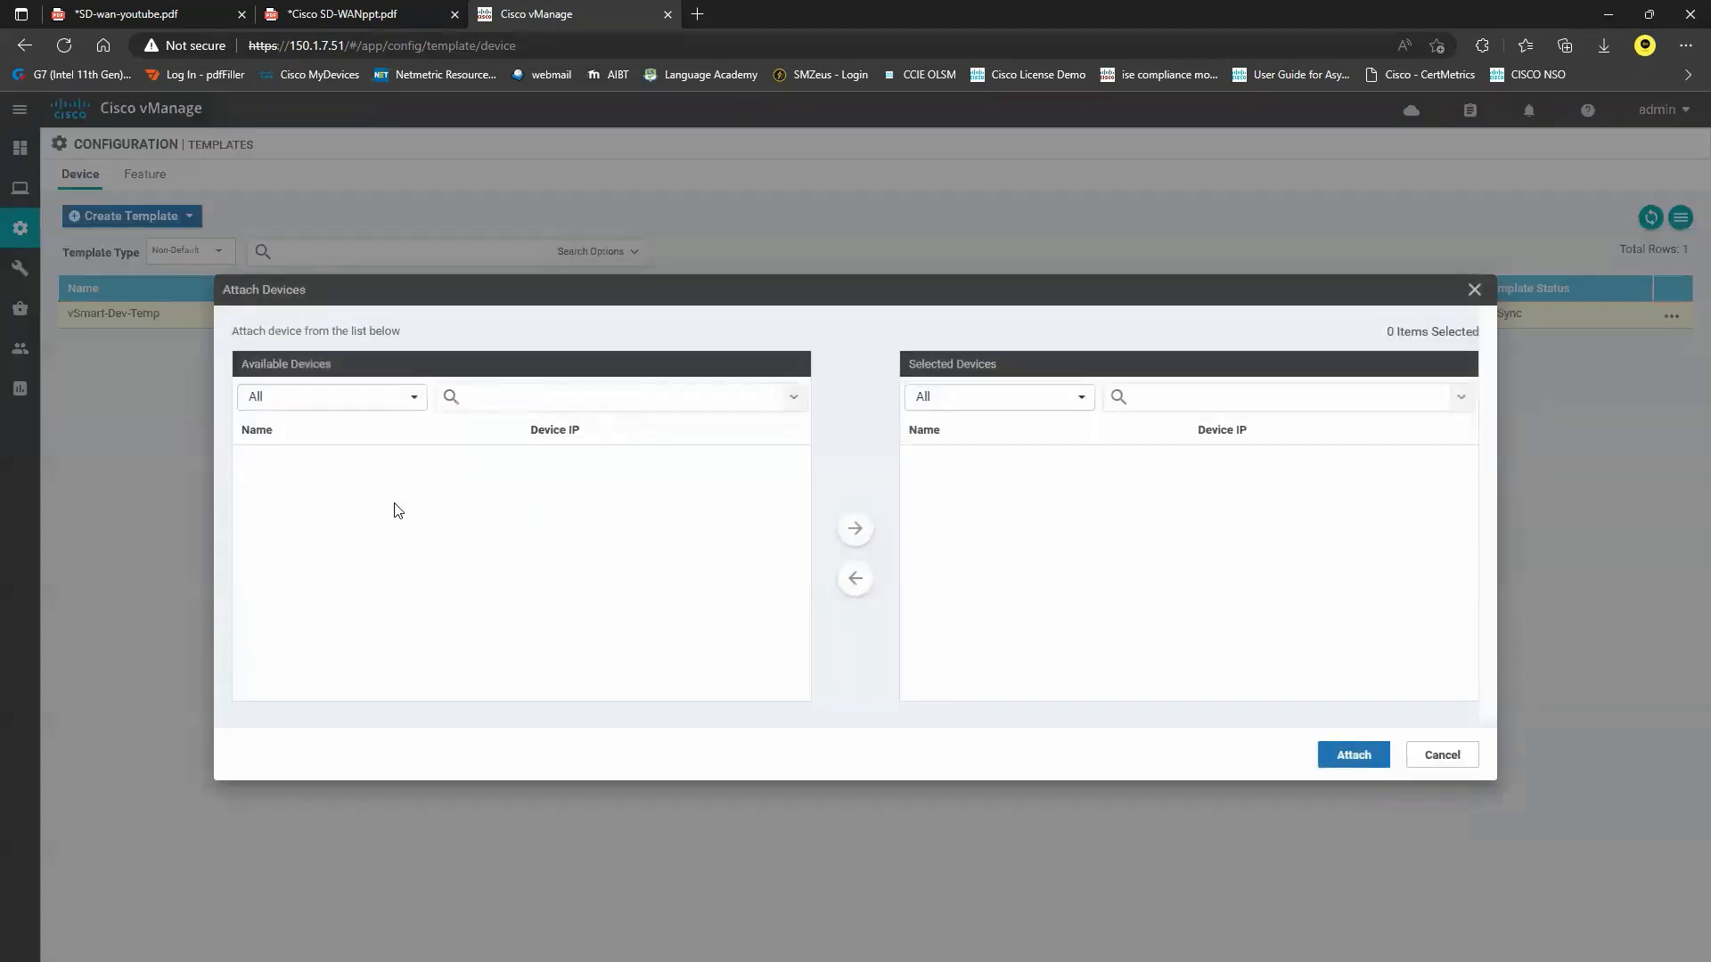
left_click(313, 464)
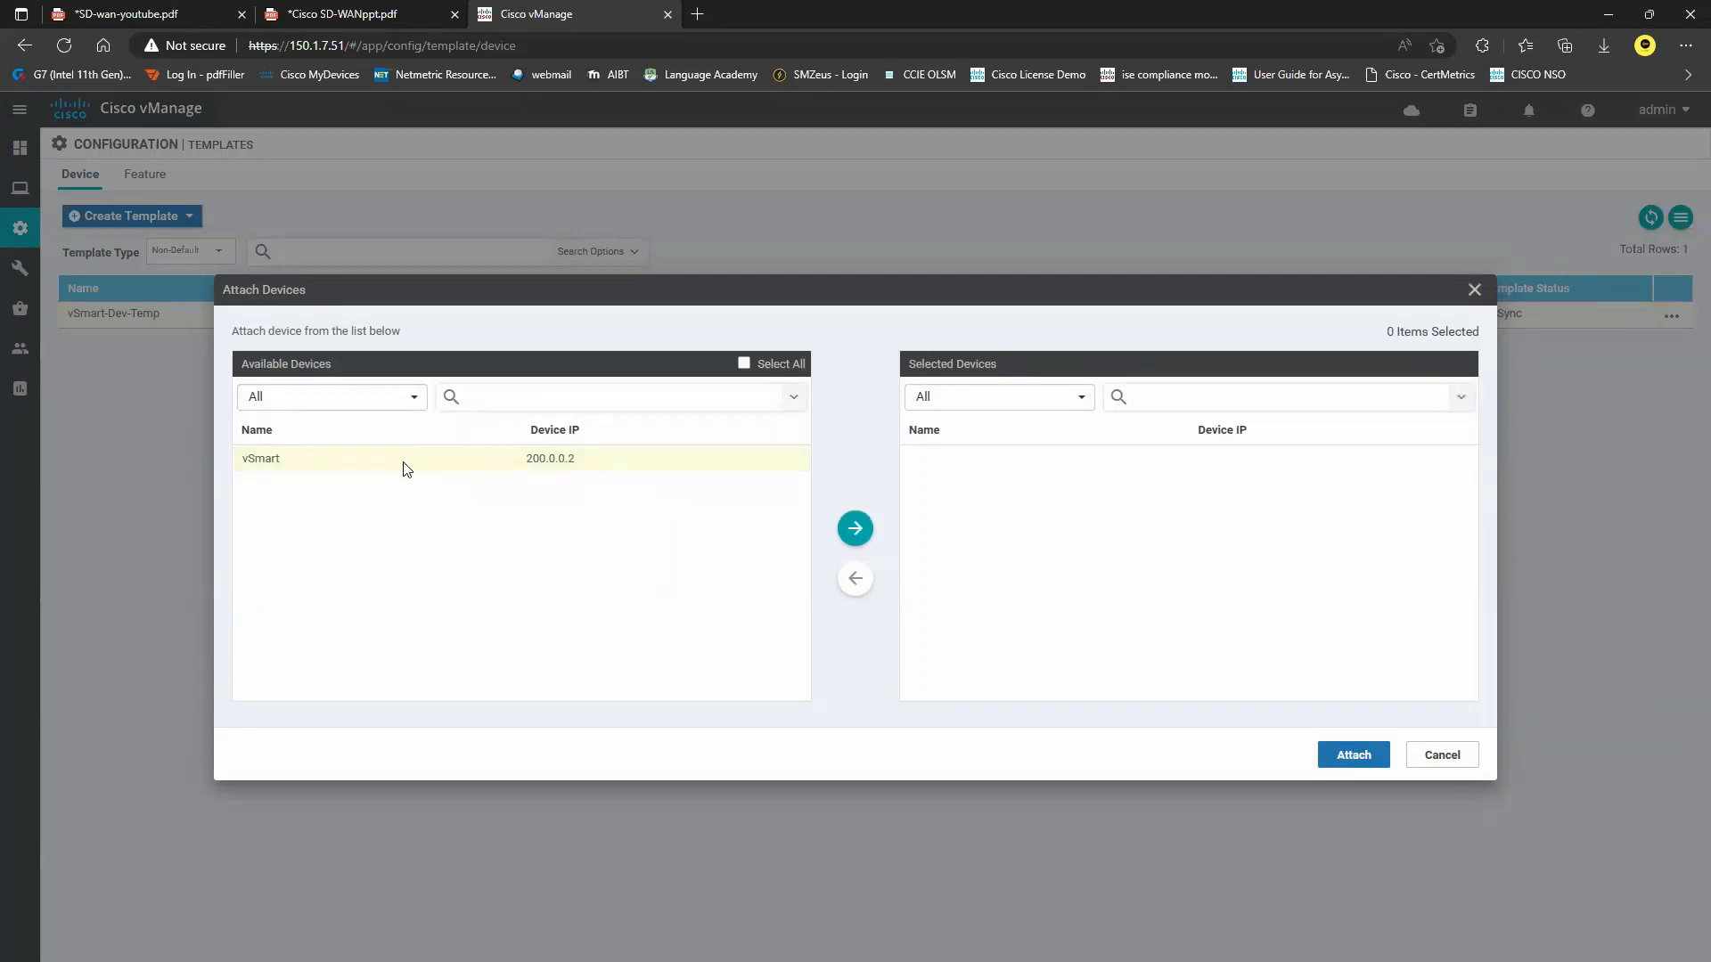
left_click(858, 533)
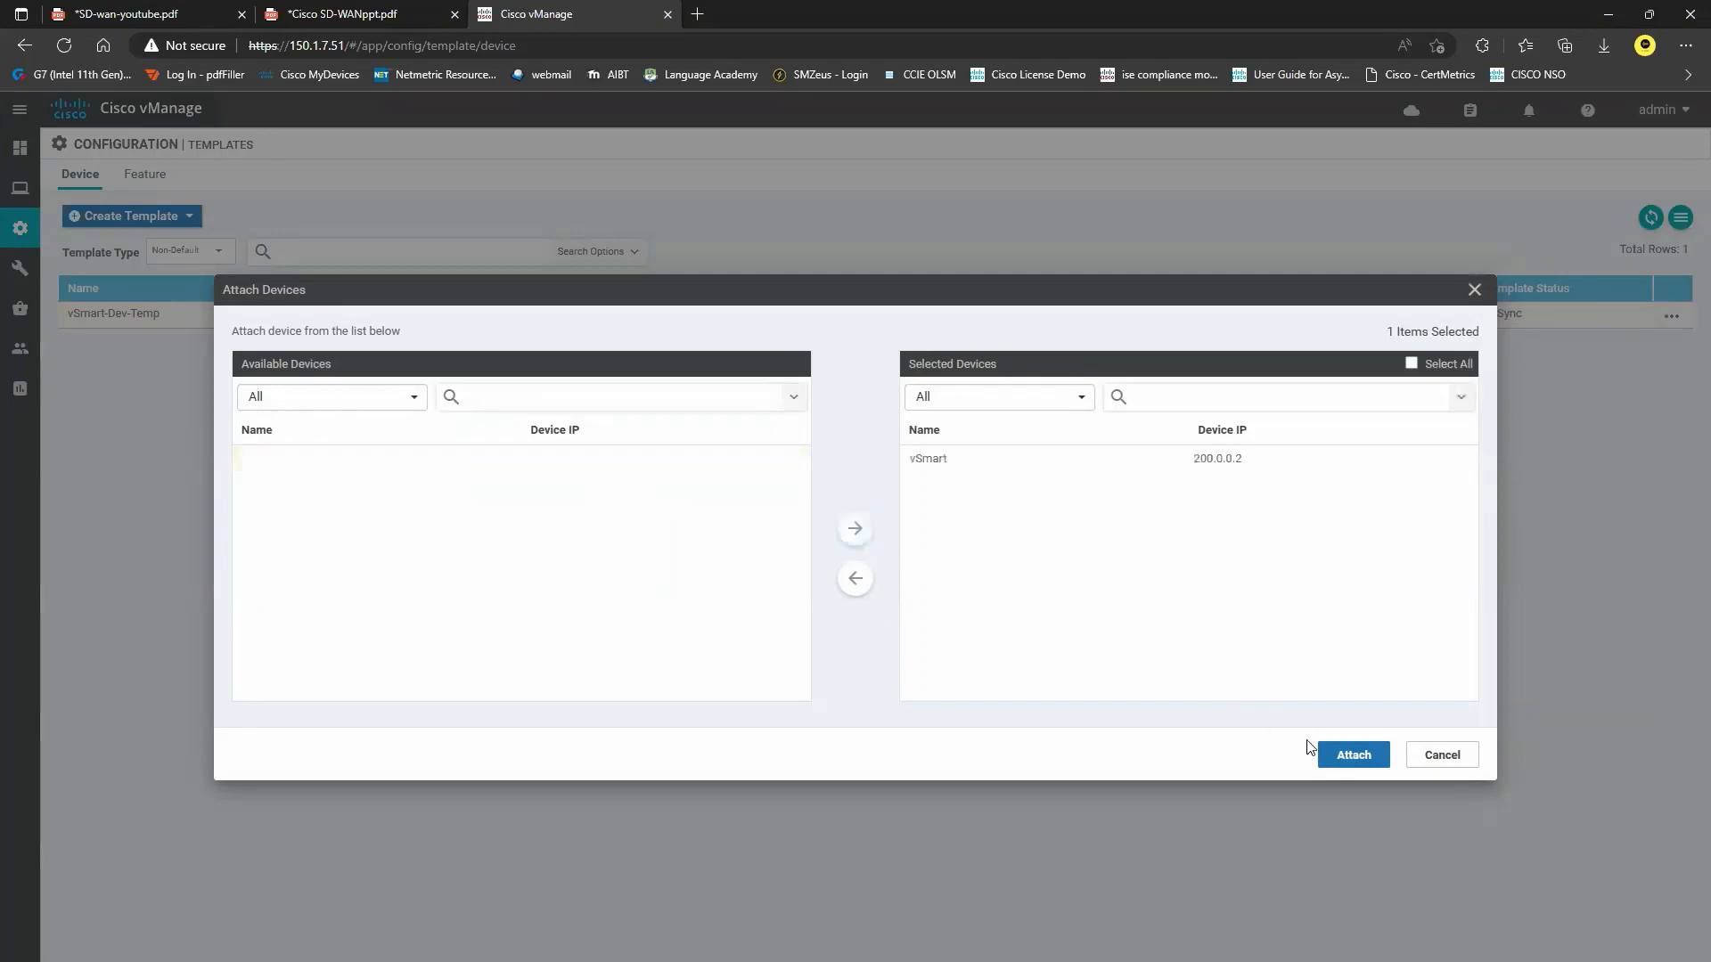
left_click(1351, 755)
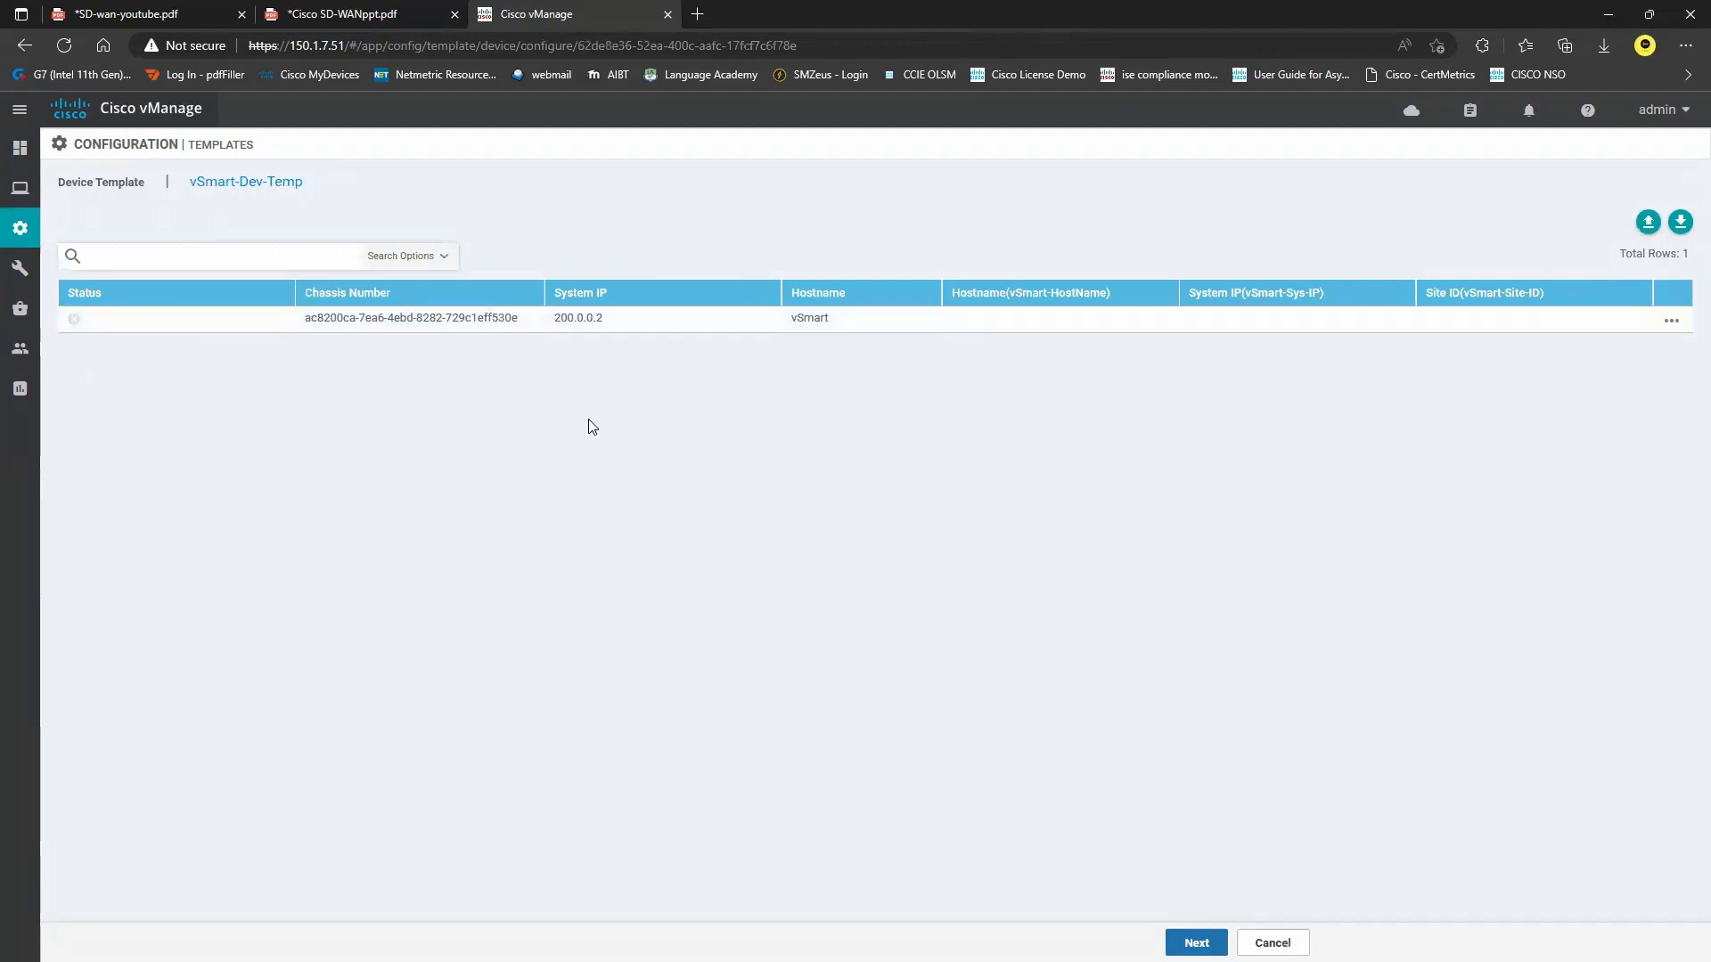
Enter system IP 200.0.0.2, site ID 200 and hostname vSmart for the vSmart device.
left_click(1672, 321)
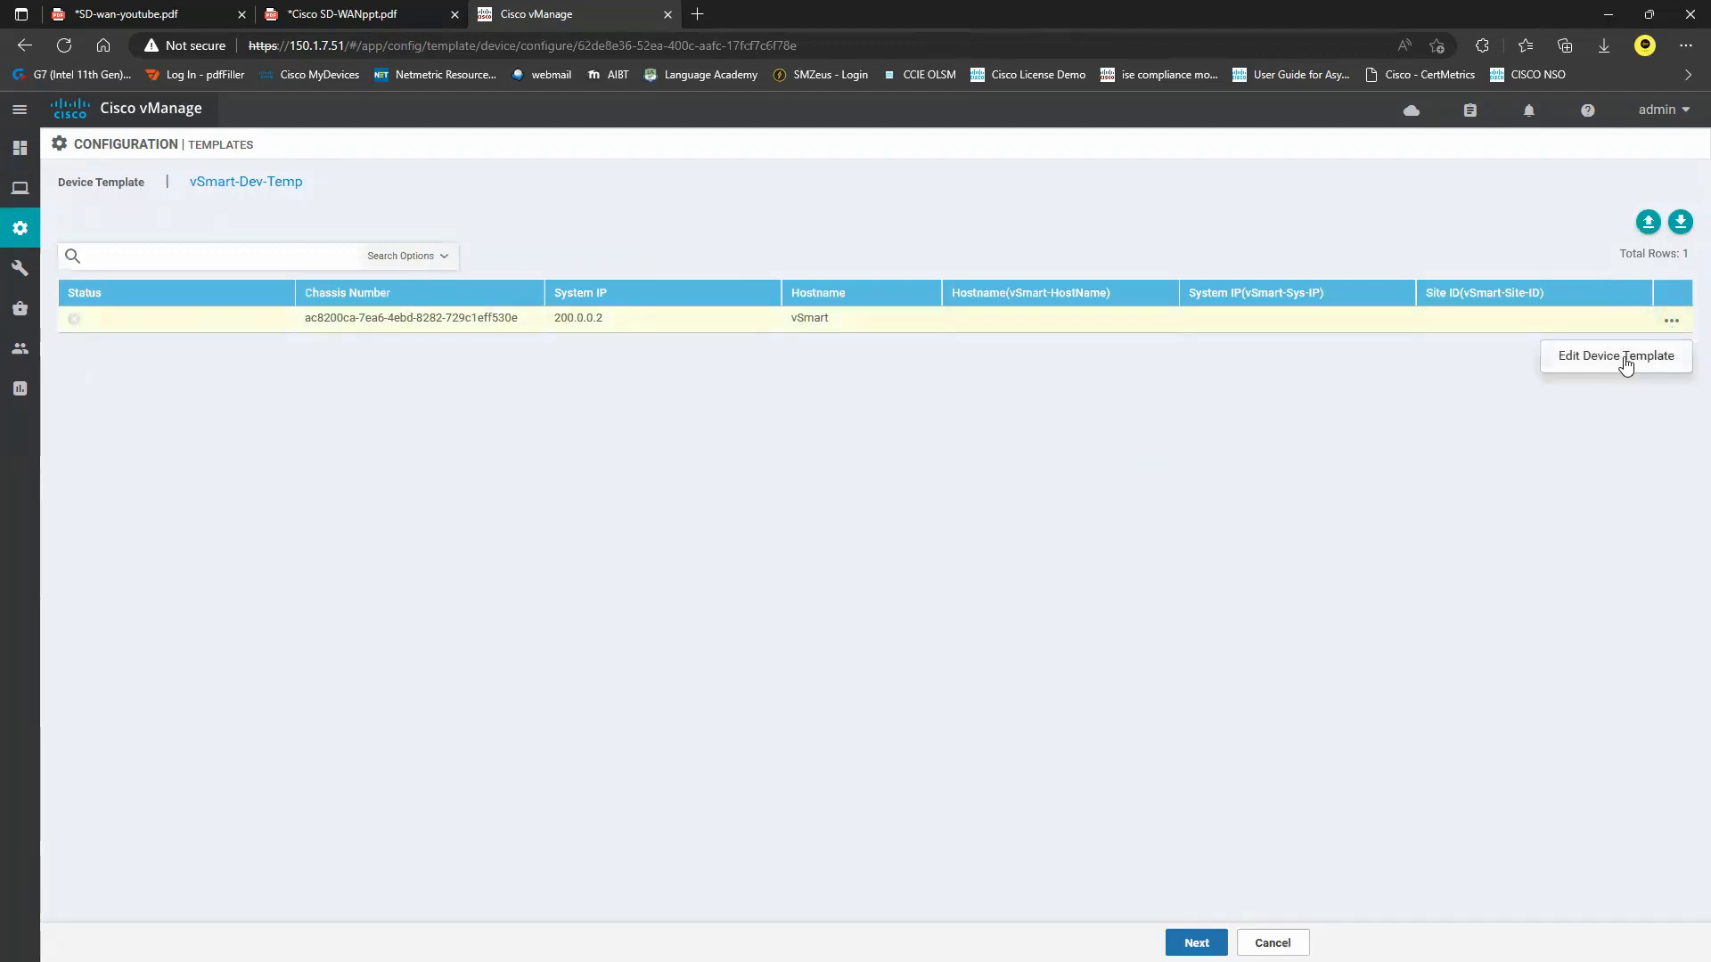
left_click(1640, 359)
left_click(846, 305)
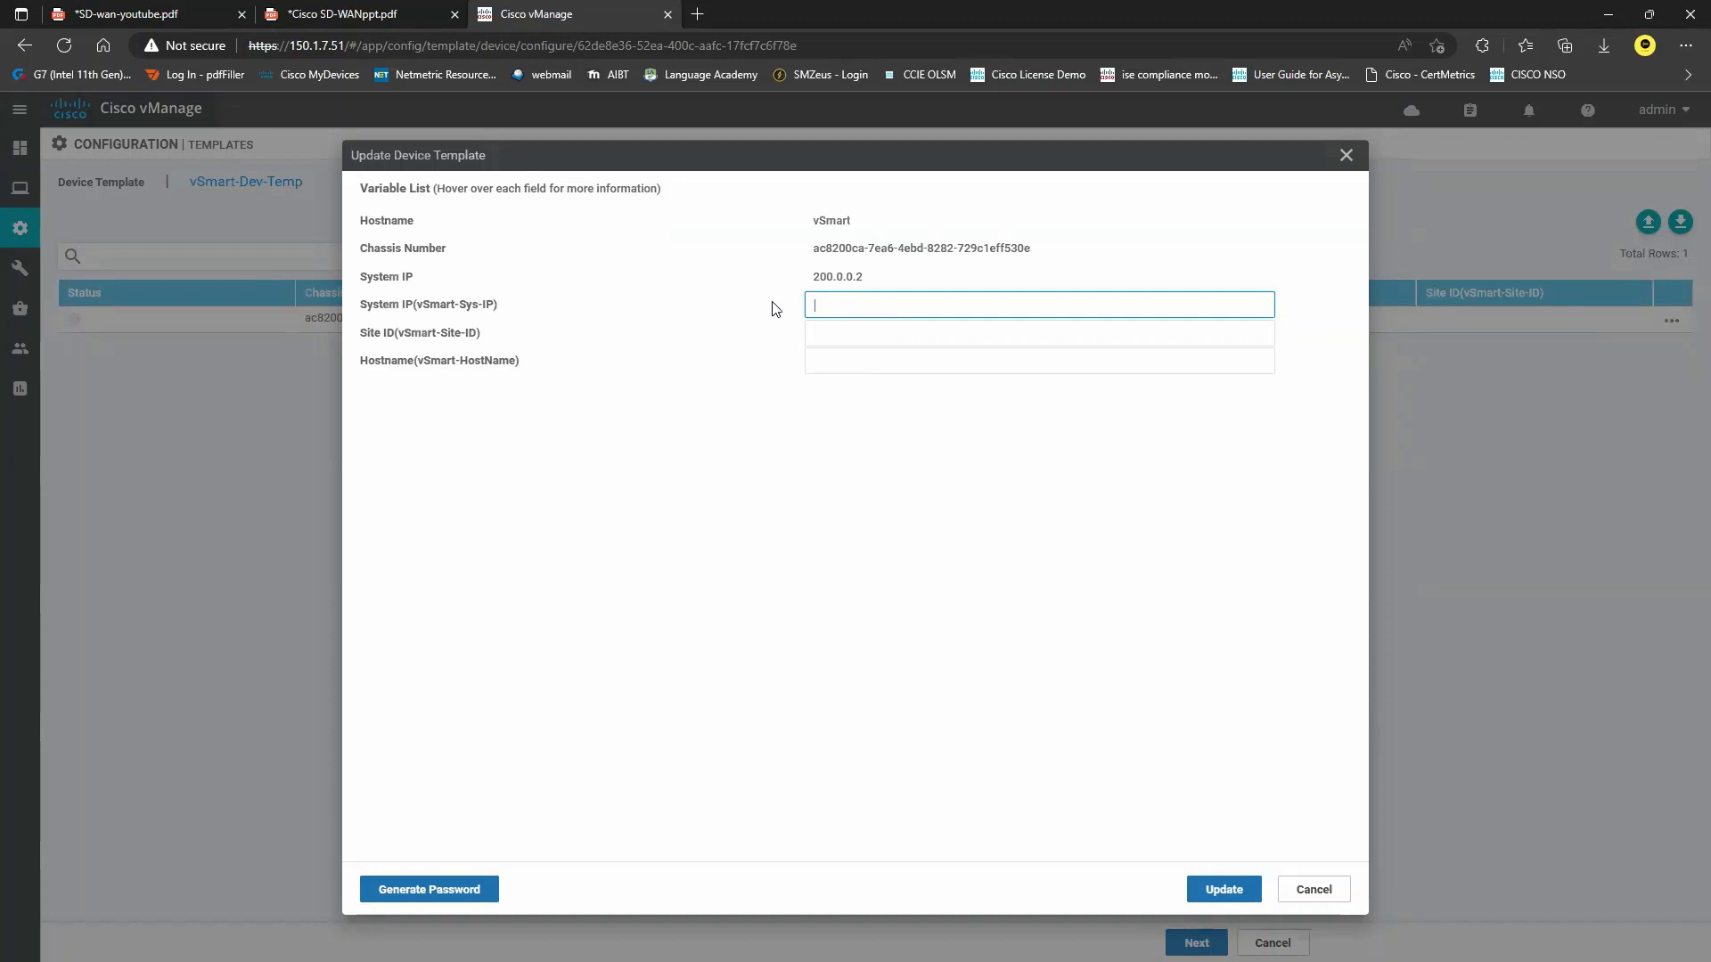
type("200.0.0.2")
left_click(875, 334)
type("20")
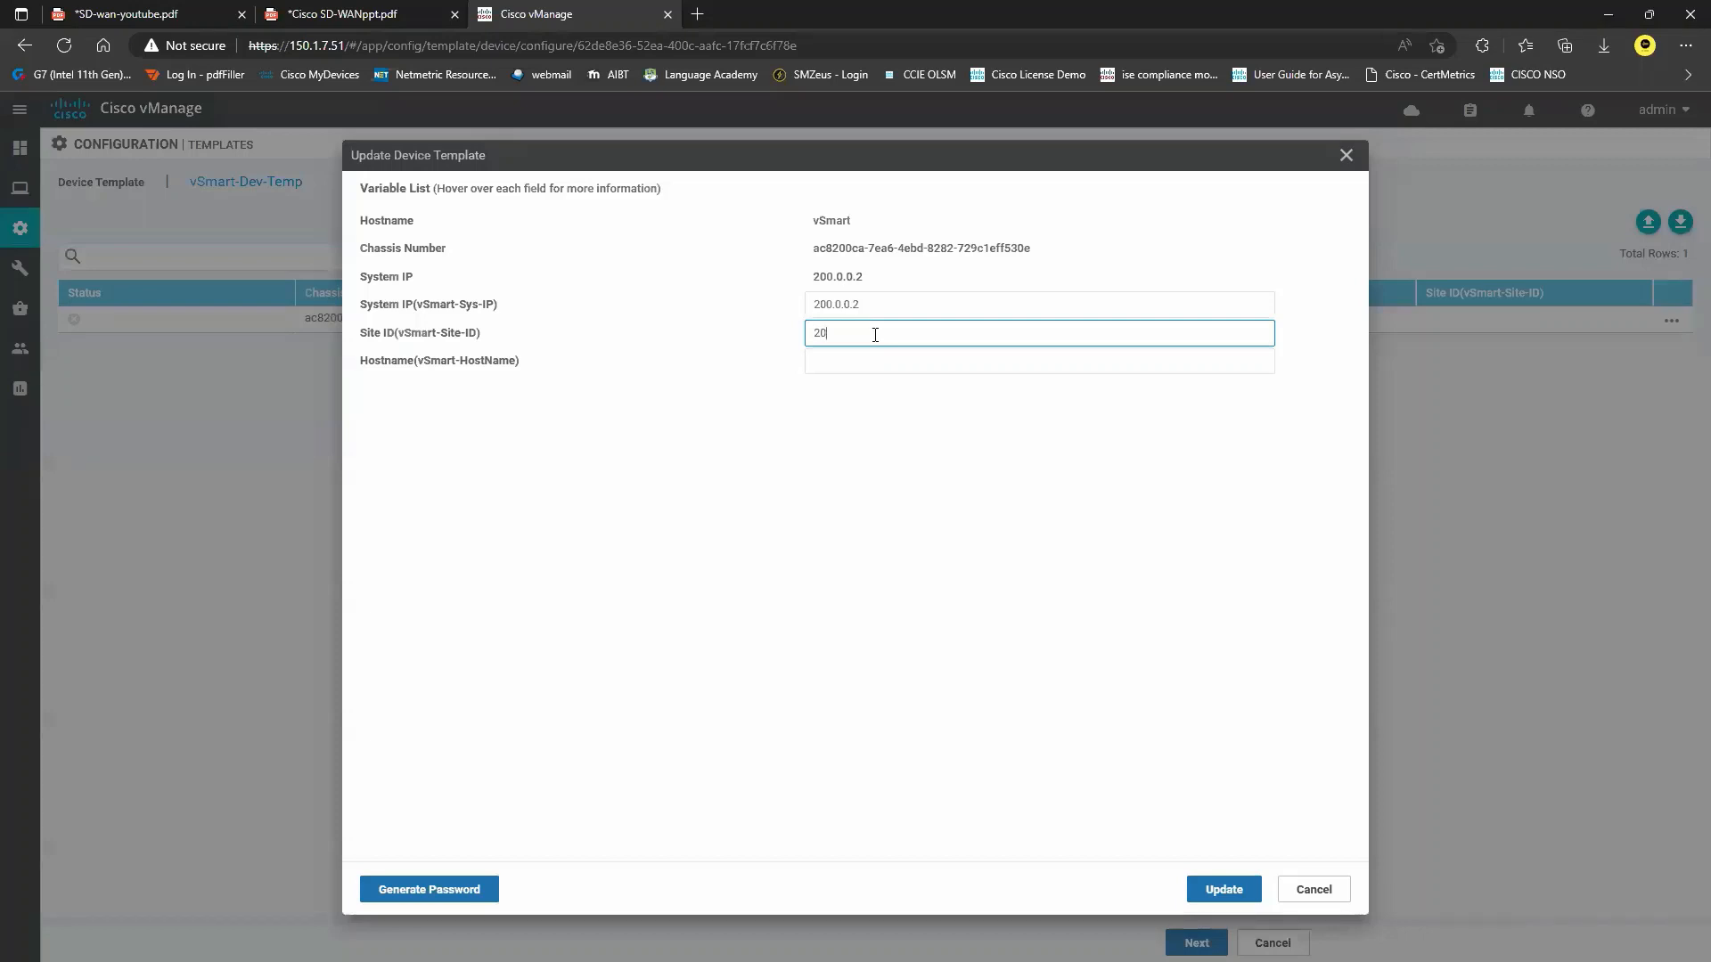
type("0")
left_click(847, 366)
type("v")
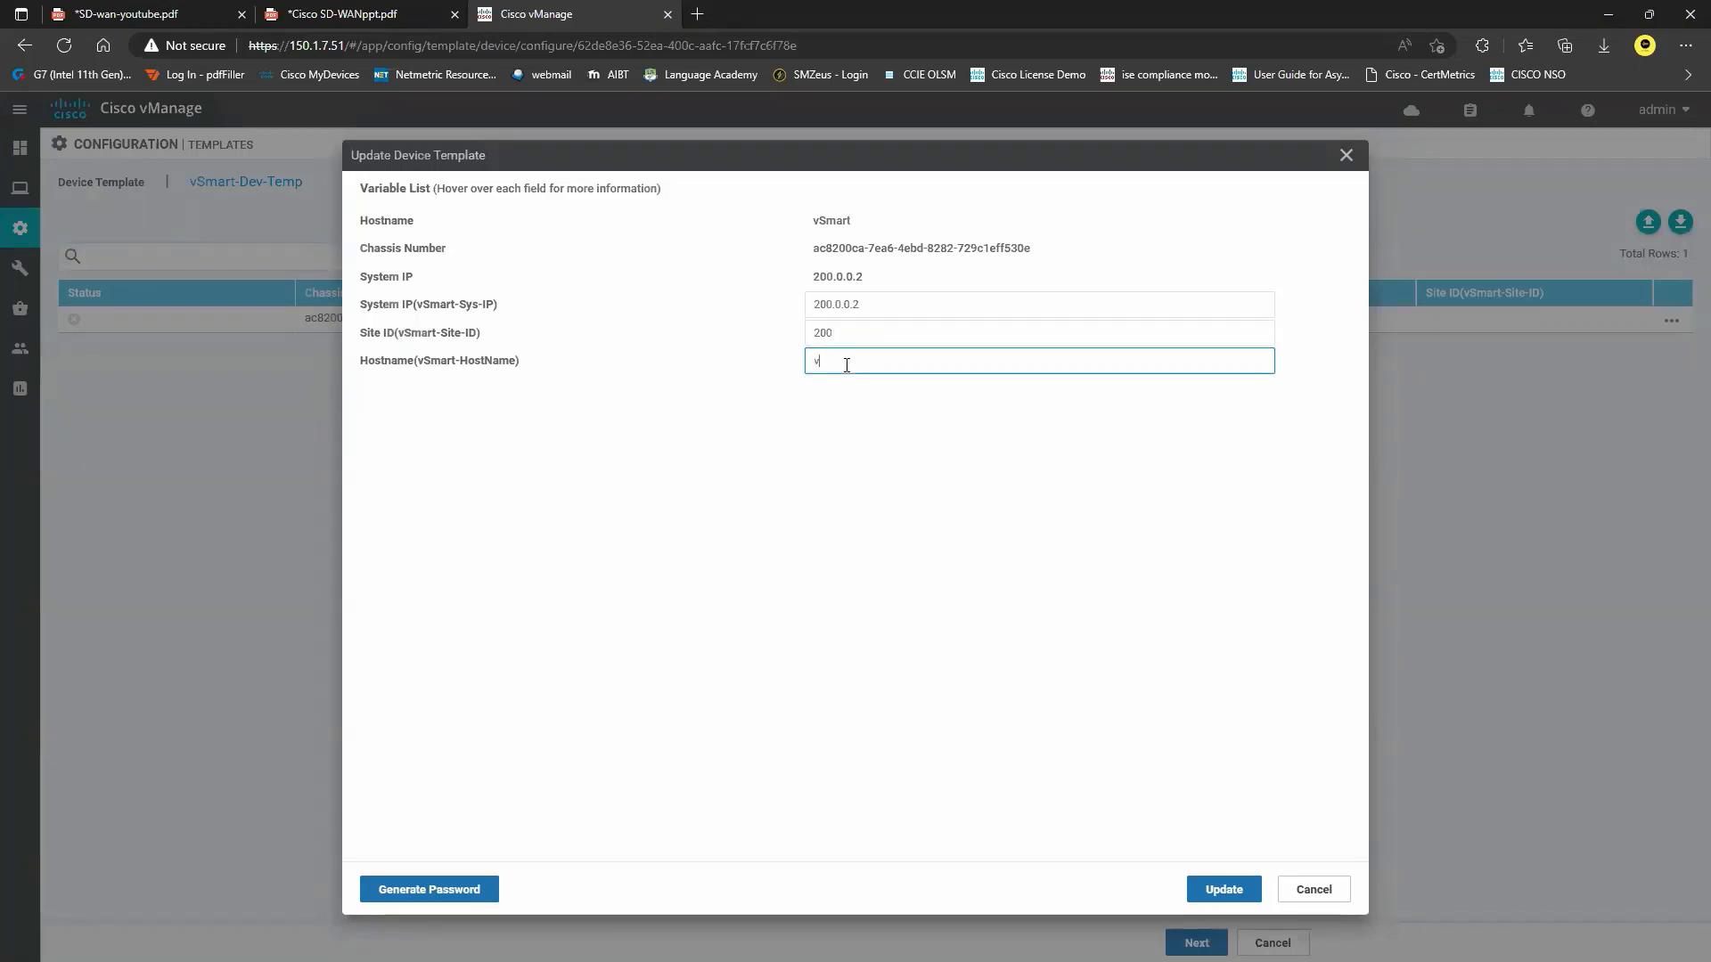
type("Smart")
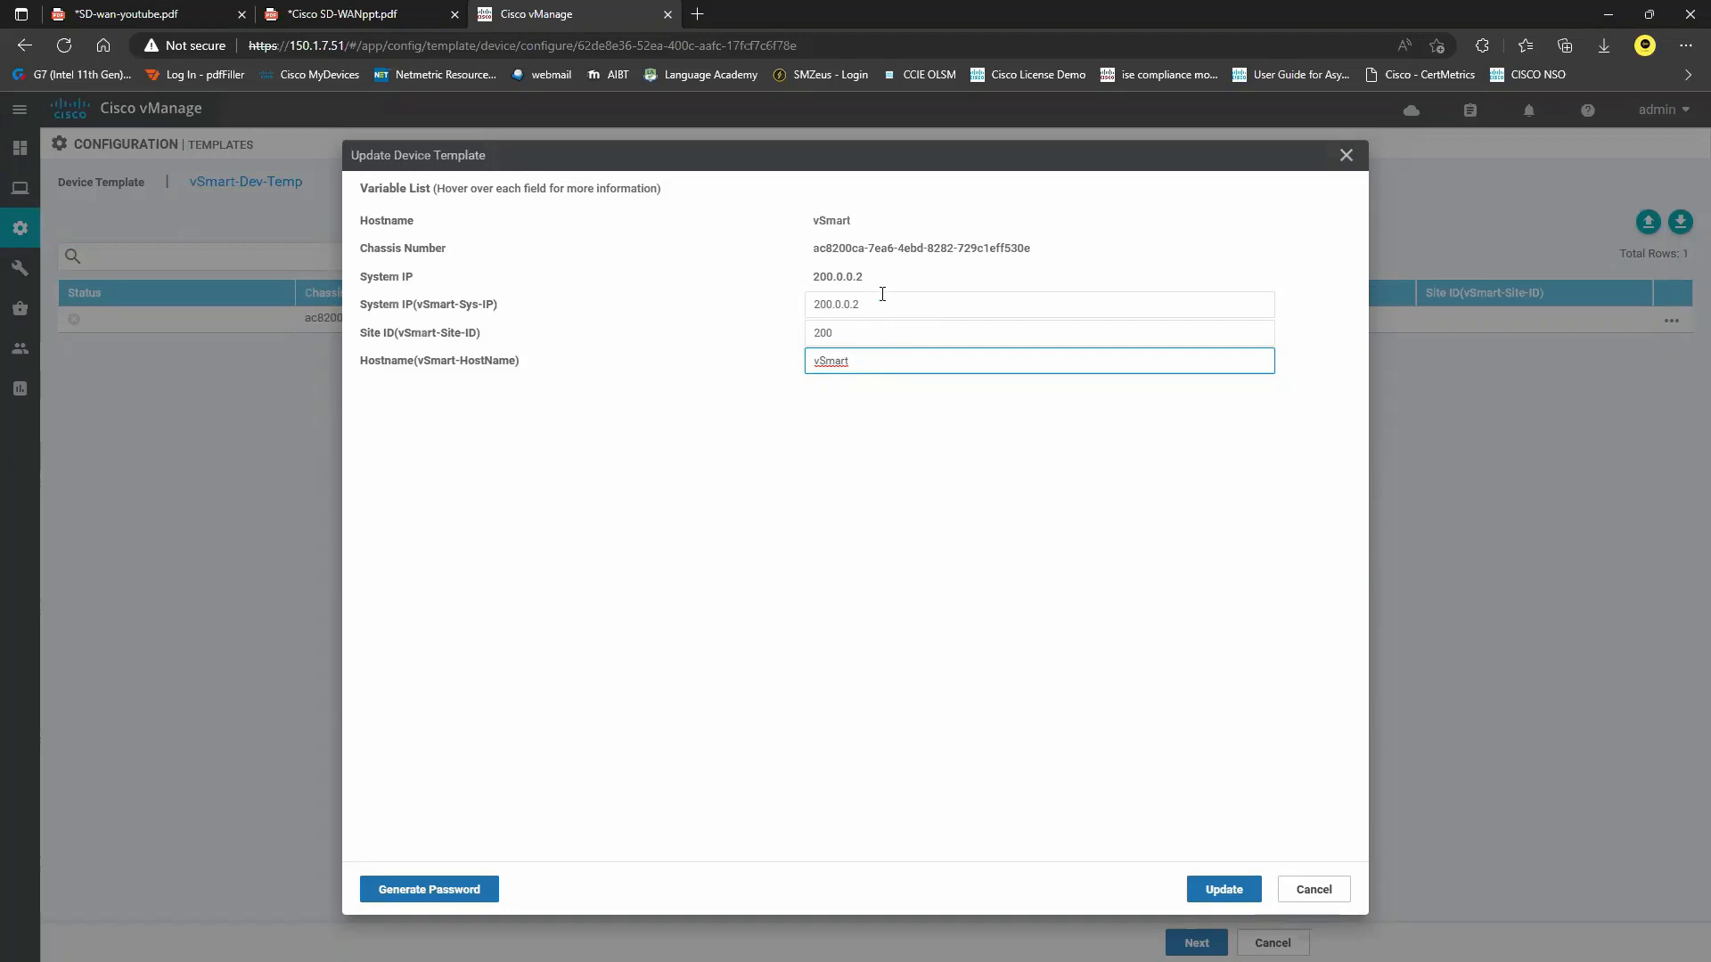
left_click(1225, 888)
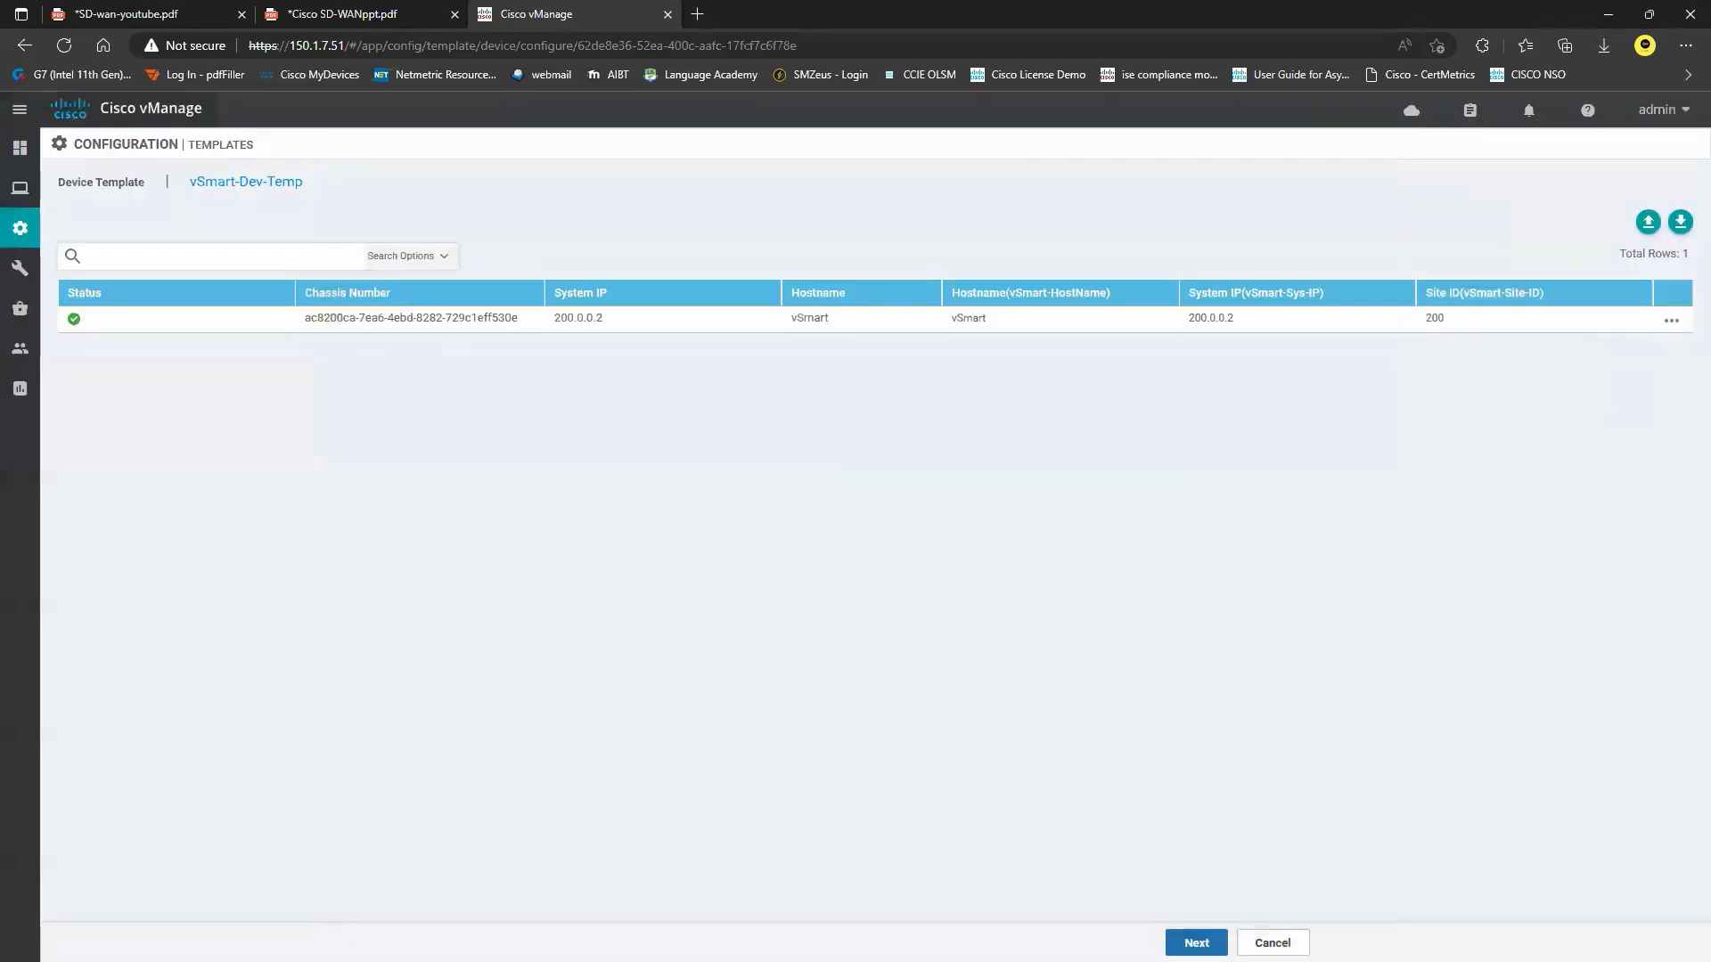
left_click(1197, 943)
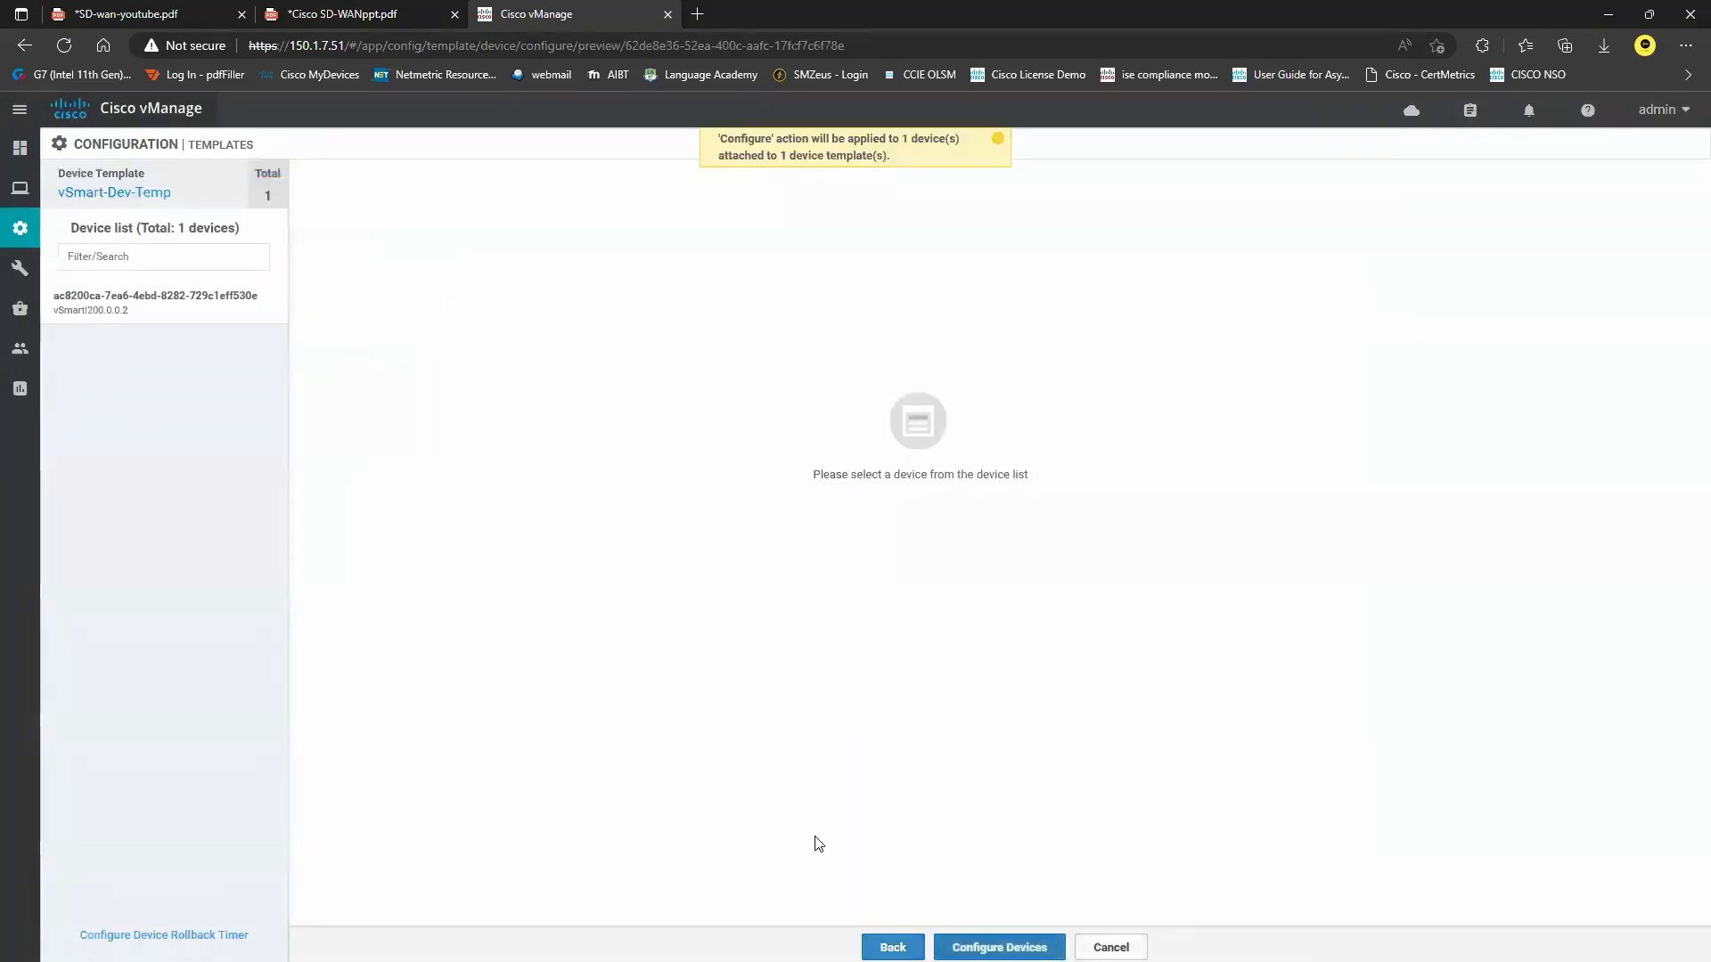
Review the vSmart Config Preview, including system-ip 200.0.0.2, site-id 200 and the VPN interfaces.
left_click(126, 304)
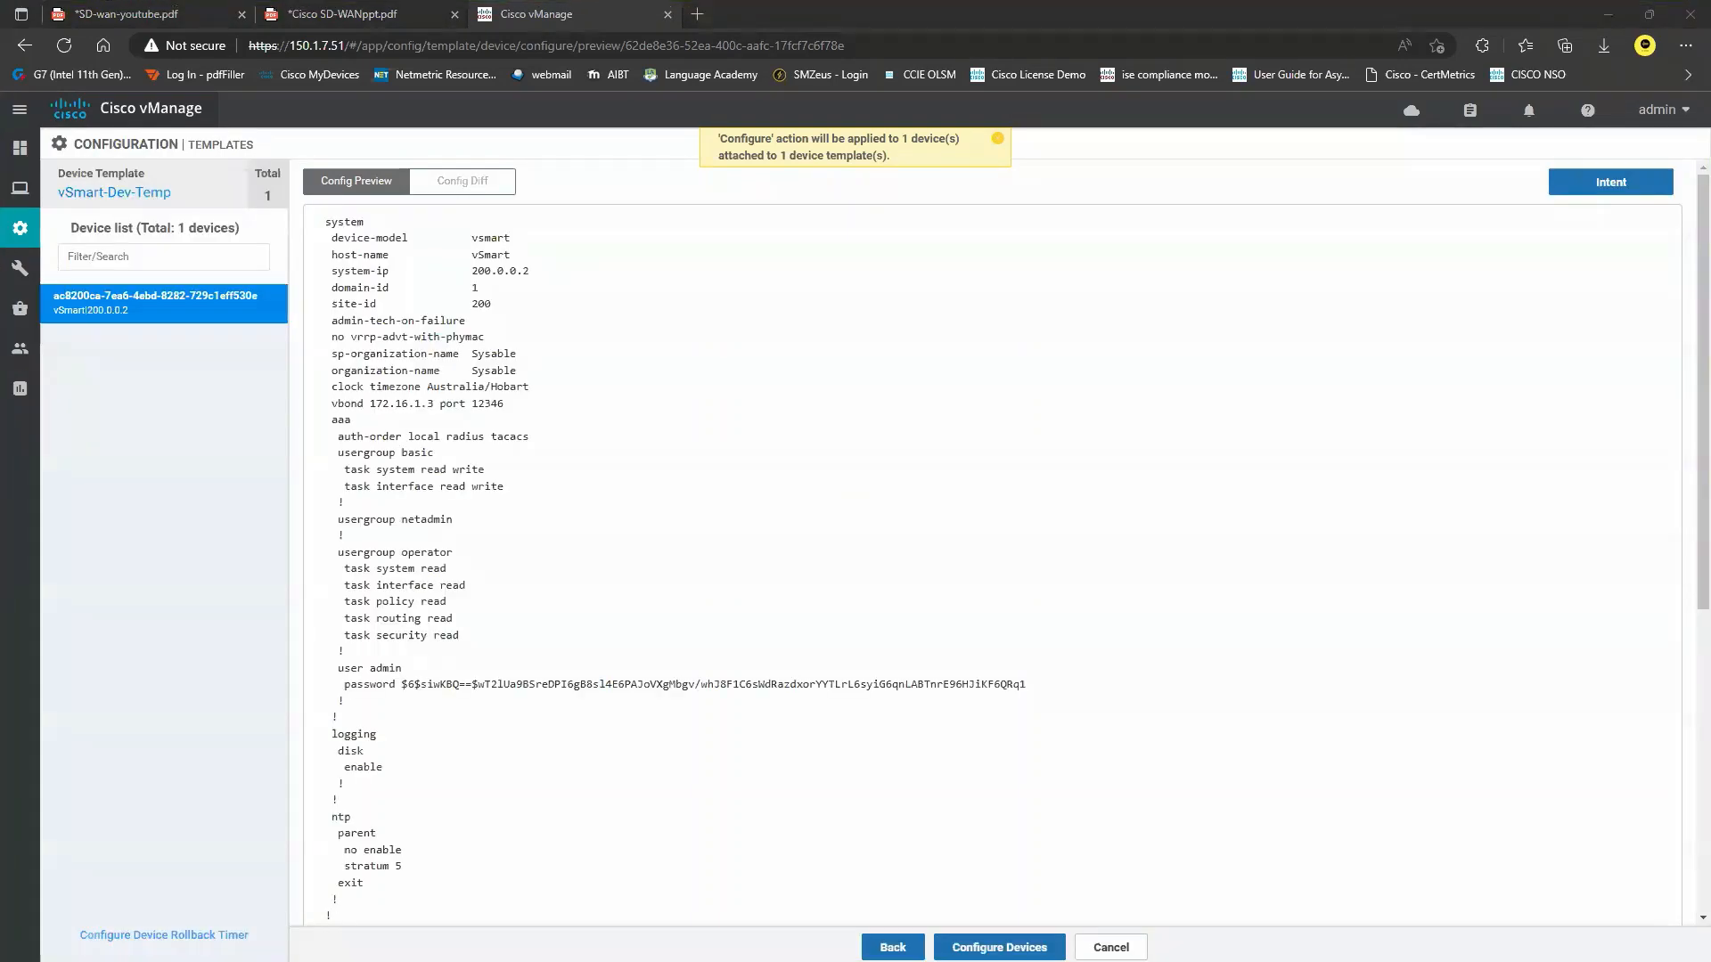
scroll(472, 401, "down", 5)
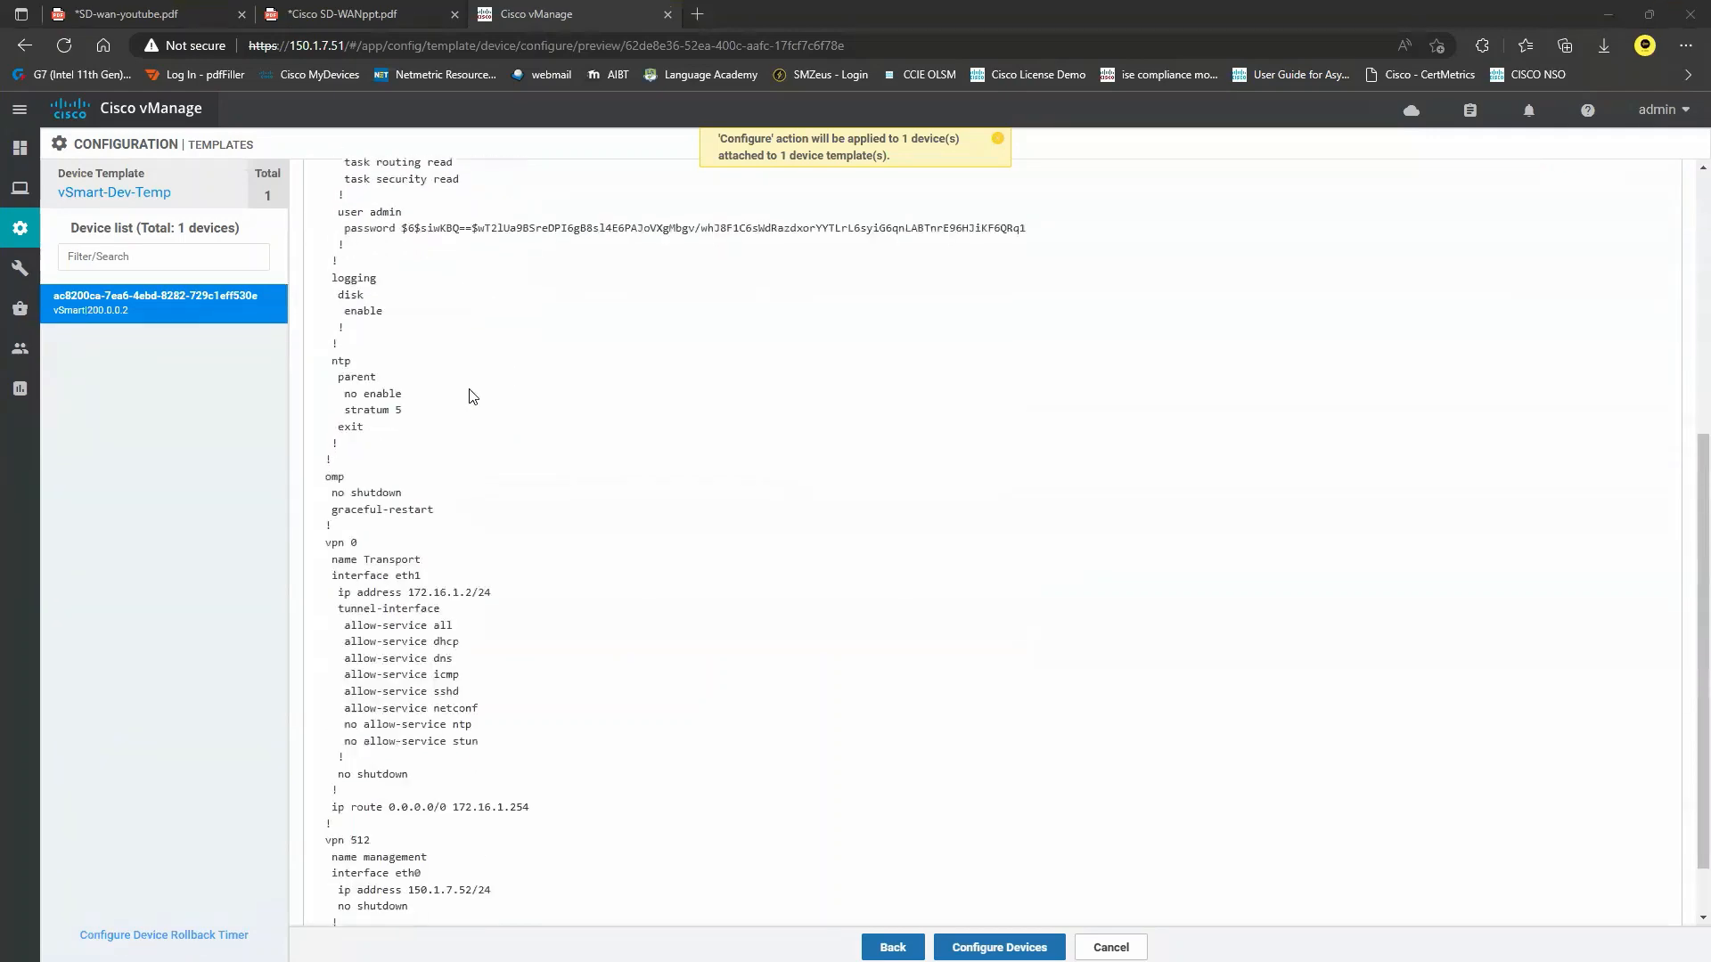
scroll(472, 396, "down", 2)
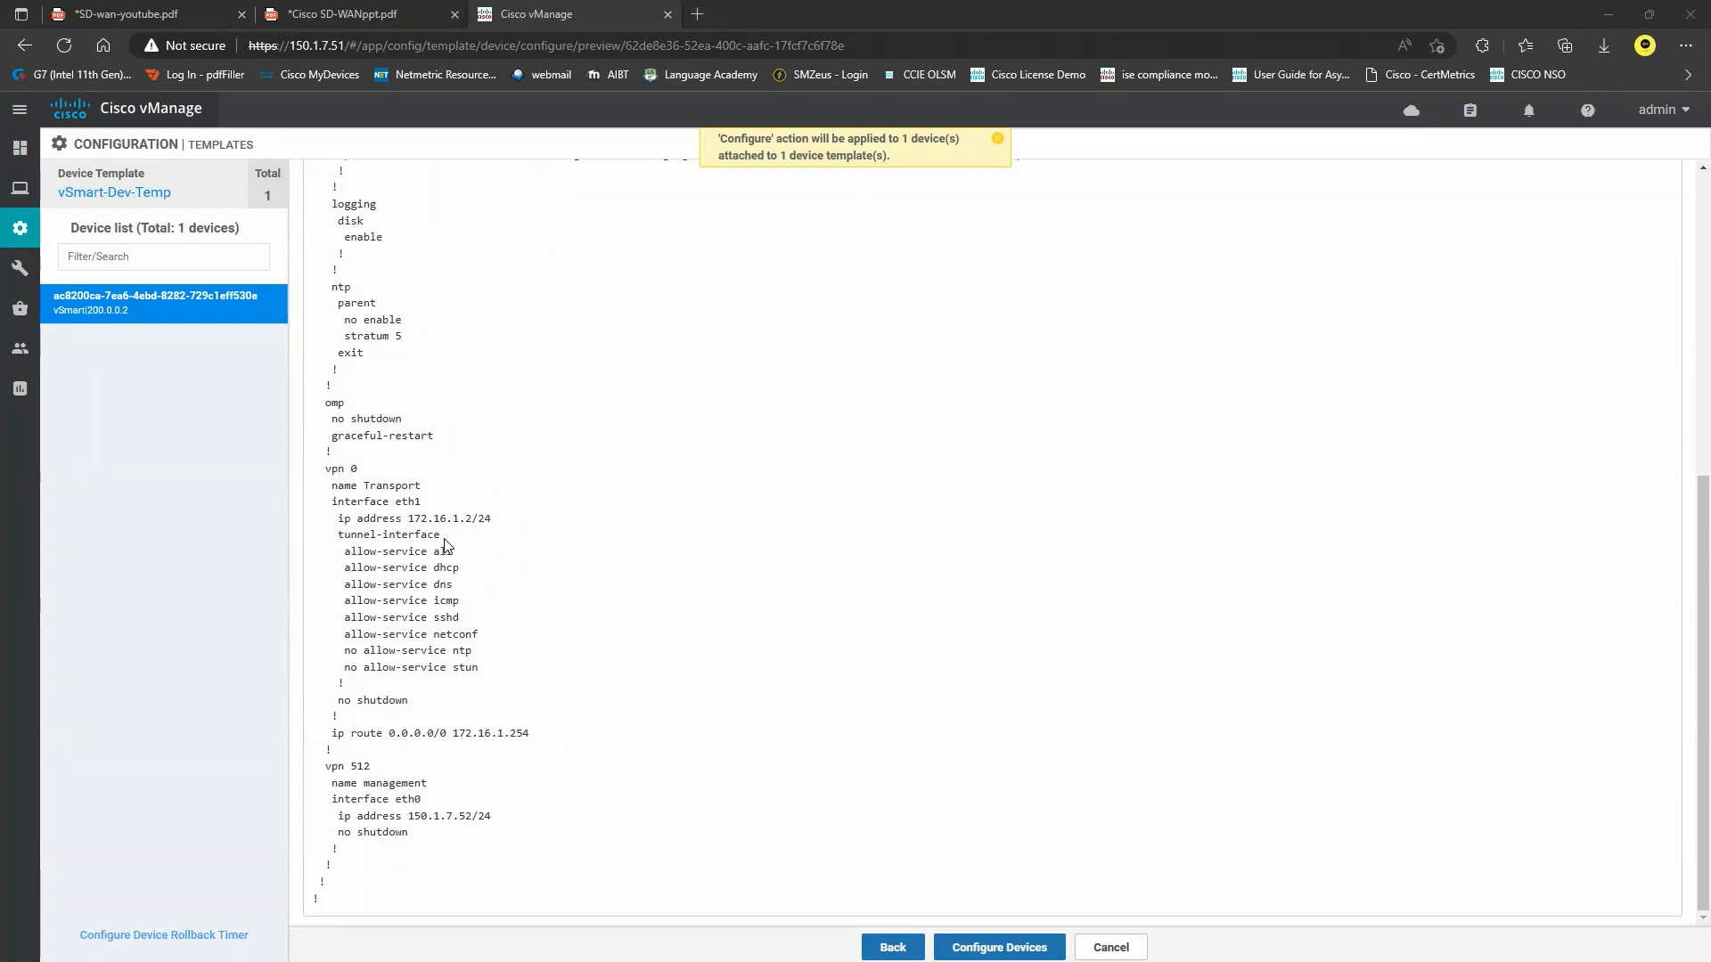
scroll(446, 546, "up", 1)
scroll(443, 546, "up", 8)
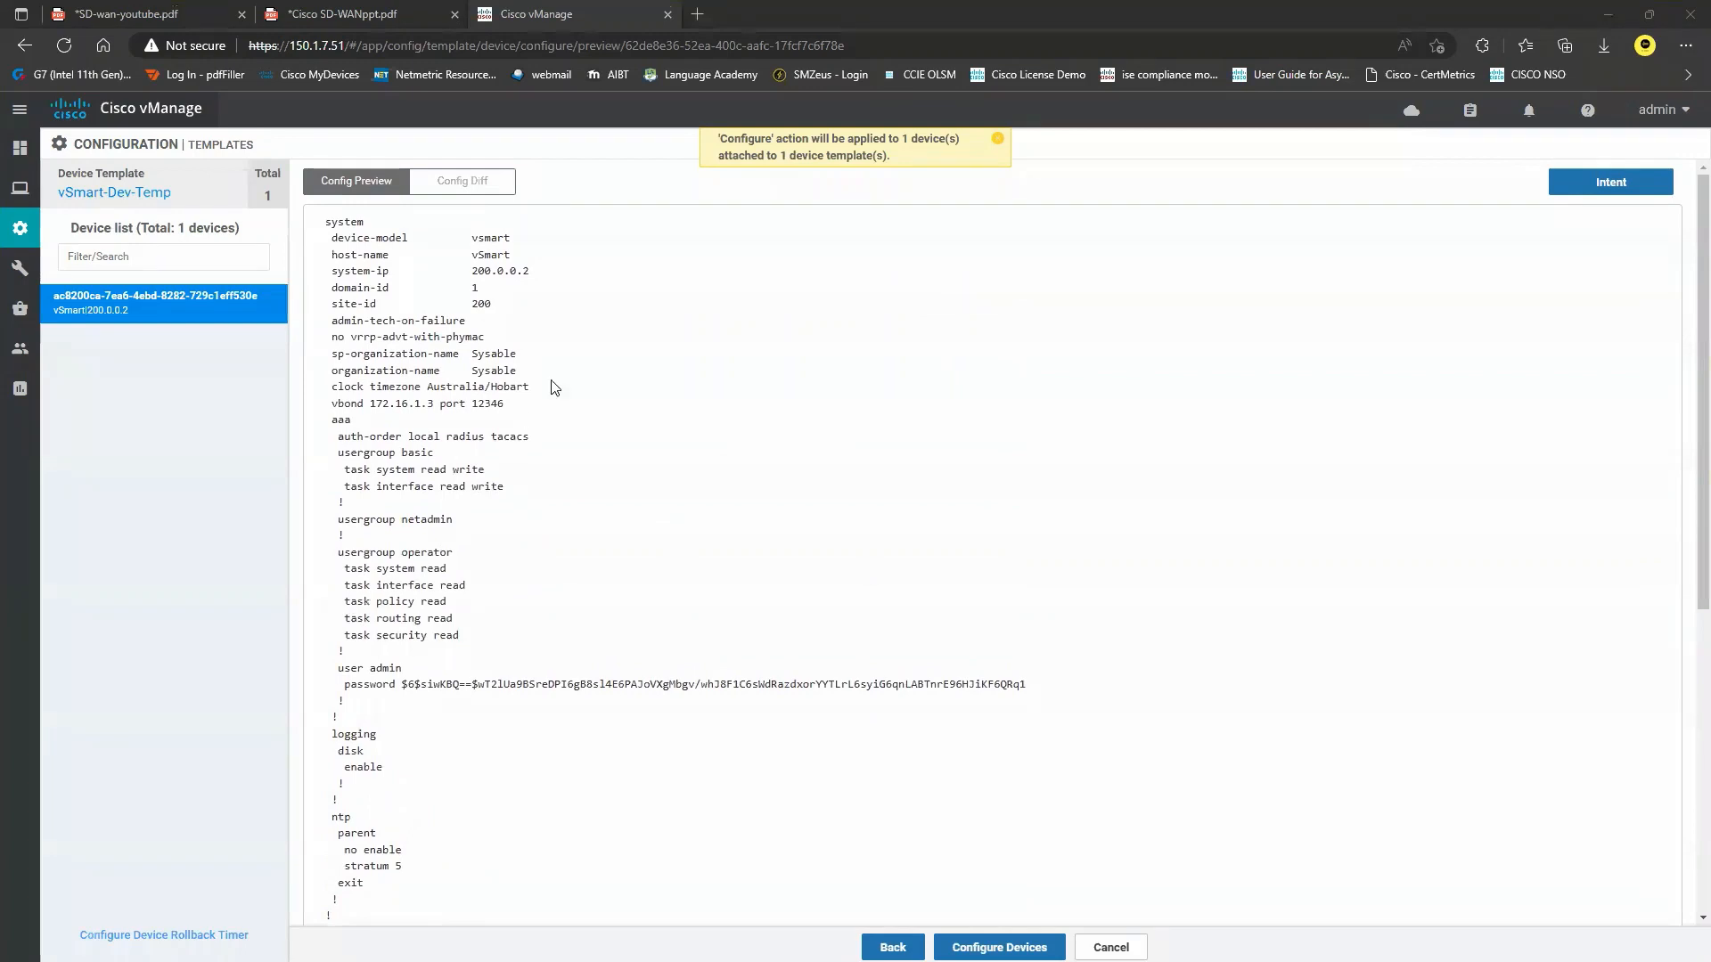
Push vSmart-Dev-Temp to the vSmart device and refresh Task View until it shows In progress.
left_click(1045, 944)
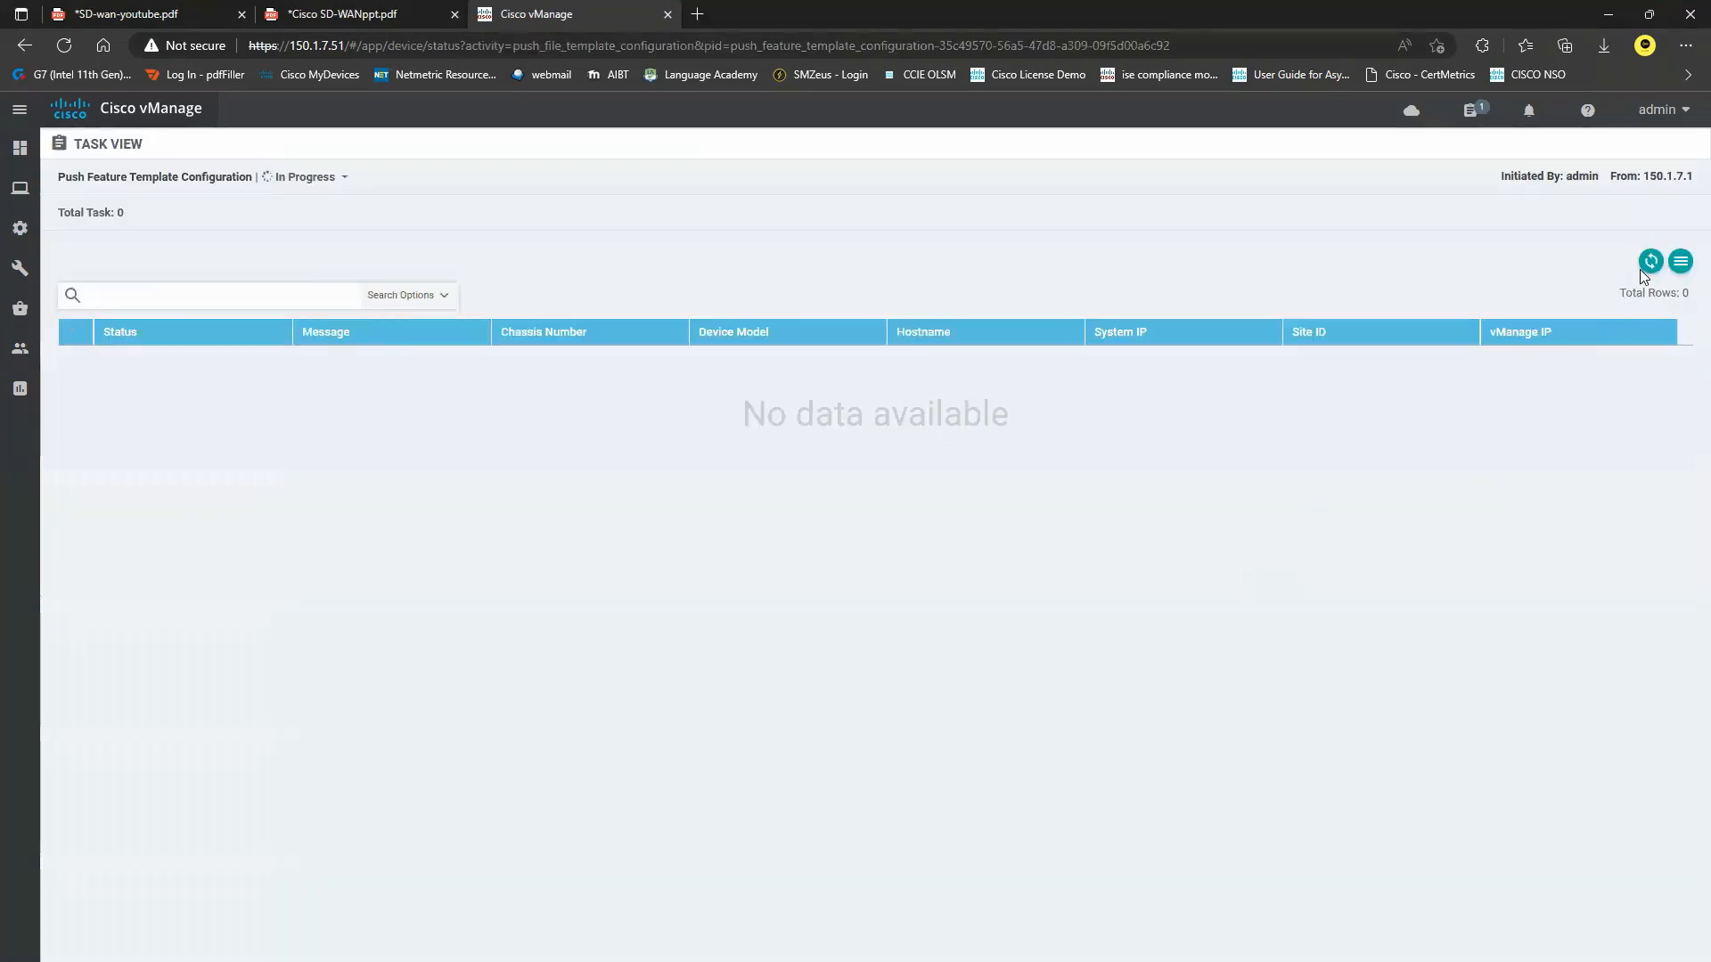
left_click(1649, 262)
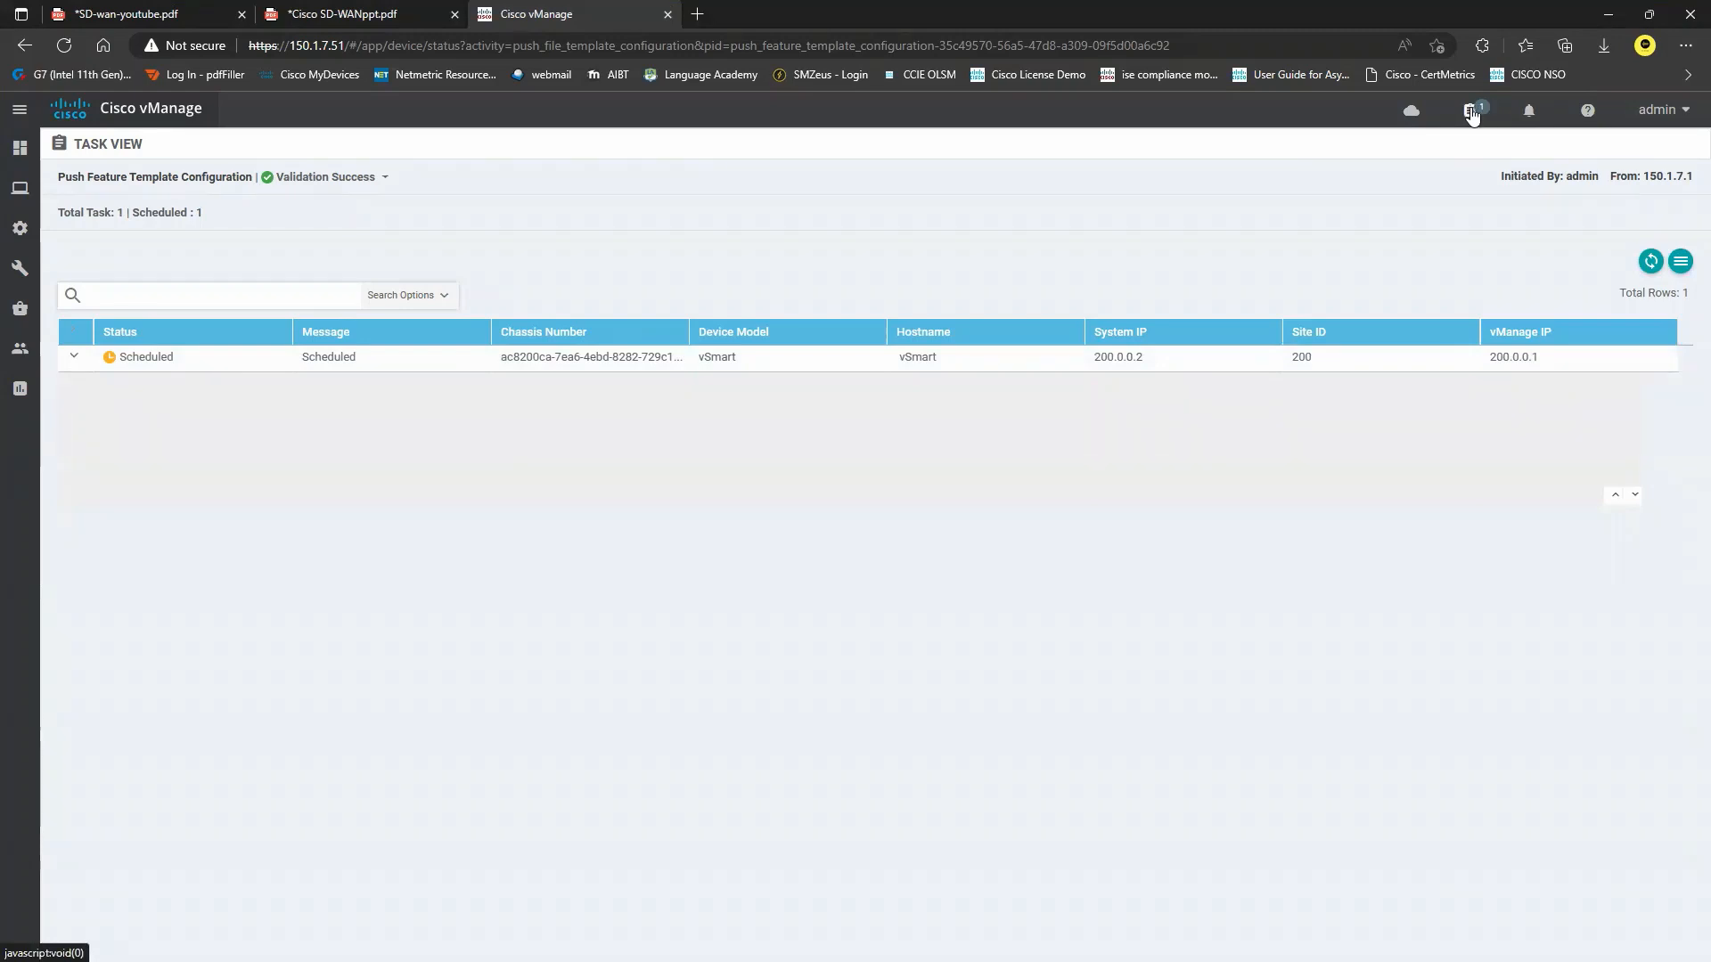
left_click(1651, 261)
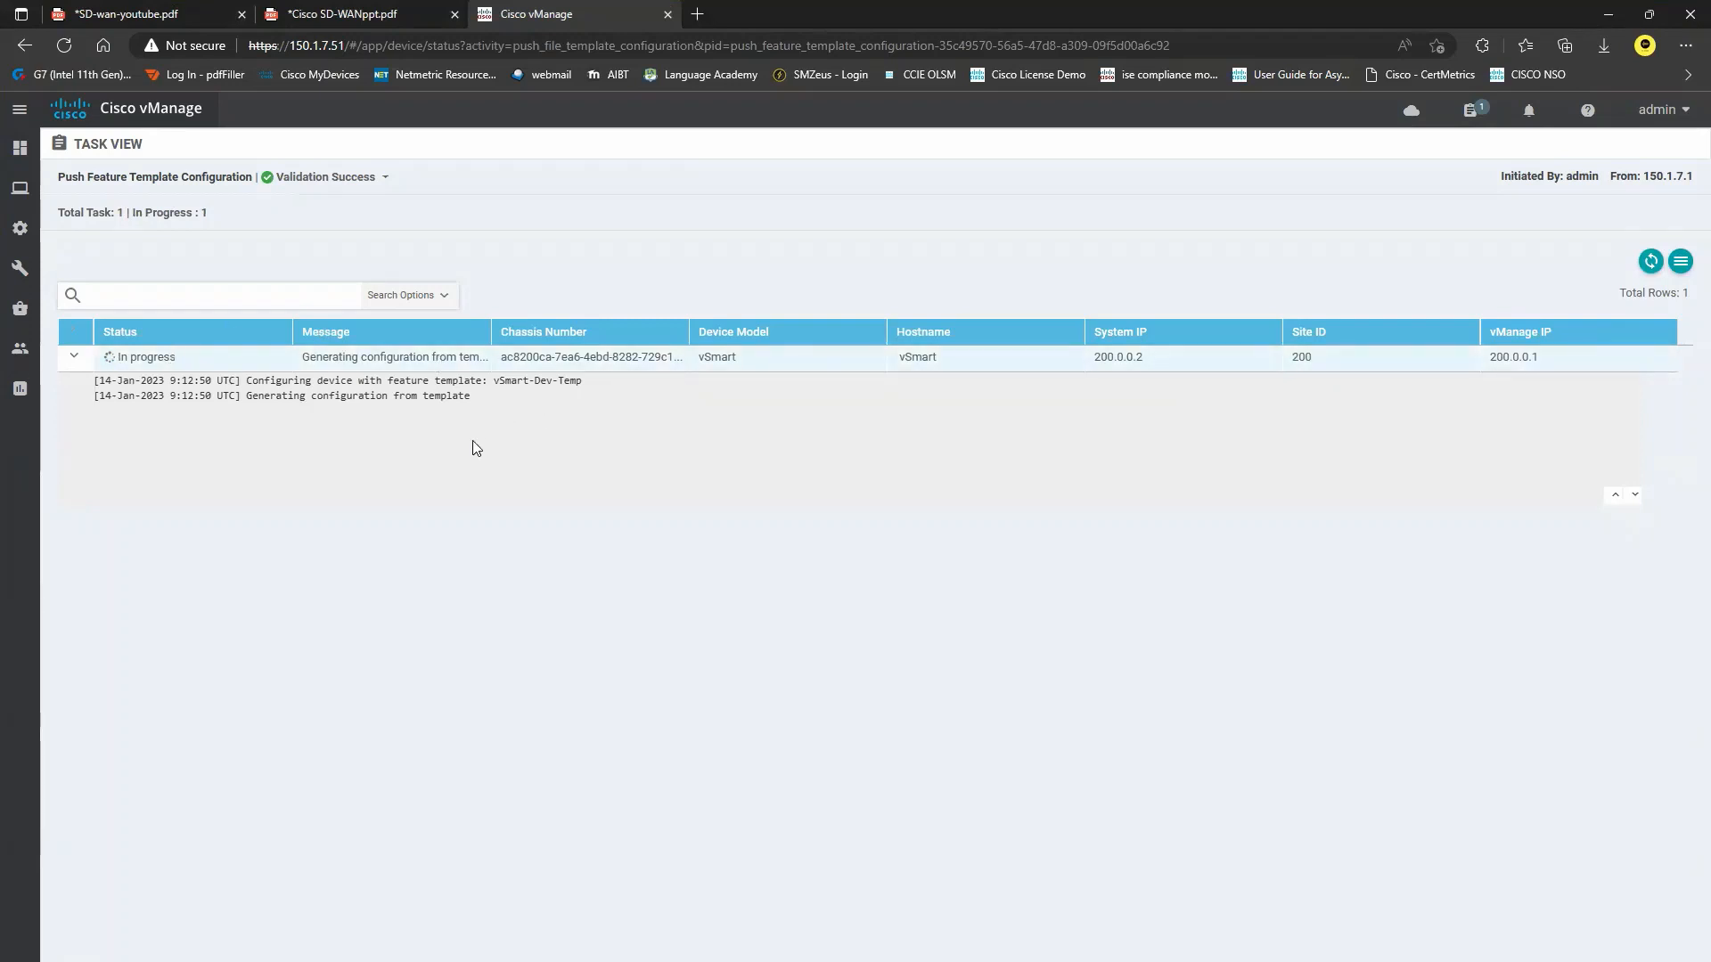
left_click(190, 9)
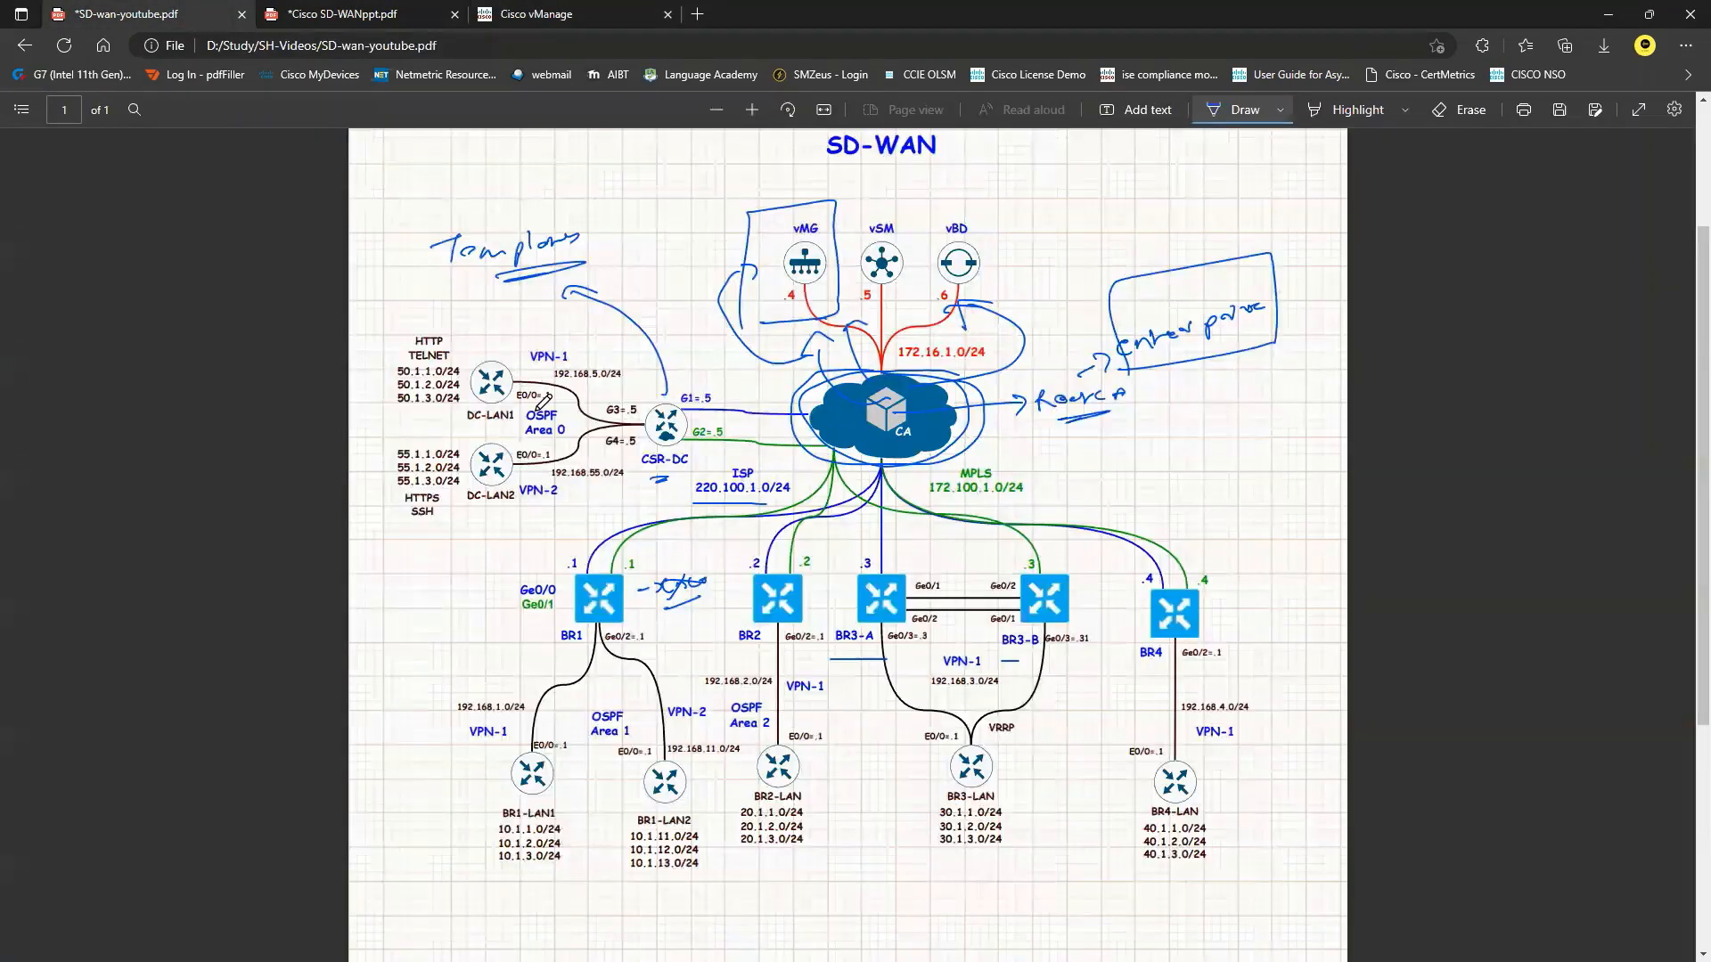
Handwrite 'vedge' and 'Same' with an arrow beside the vBD controller on the SD-WAN diagram.
left_click_drag(983, 278, 1062, 257)
mouse_move(1066, 258)
left_mouse_down()
mouse_move(1072, 239)
mouse_move(1076, 280)
left_mouse_up()
left_click_drag(1091, 253, 1105, 249)
left_click_drag(959, 295, 1075, 280)
mouse_move(978, 298)
left_mouse_down()
mouse_move(1054, 287)
mouse_move(1016, 311)
left_mouse_up()
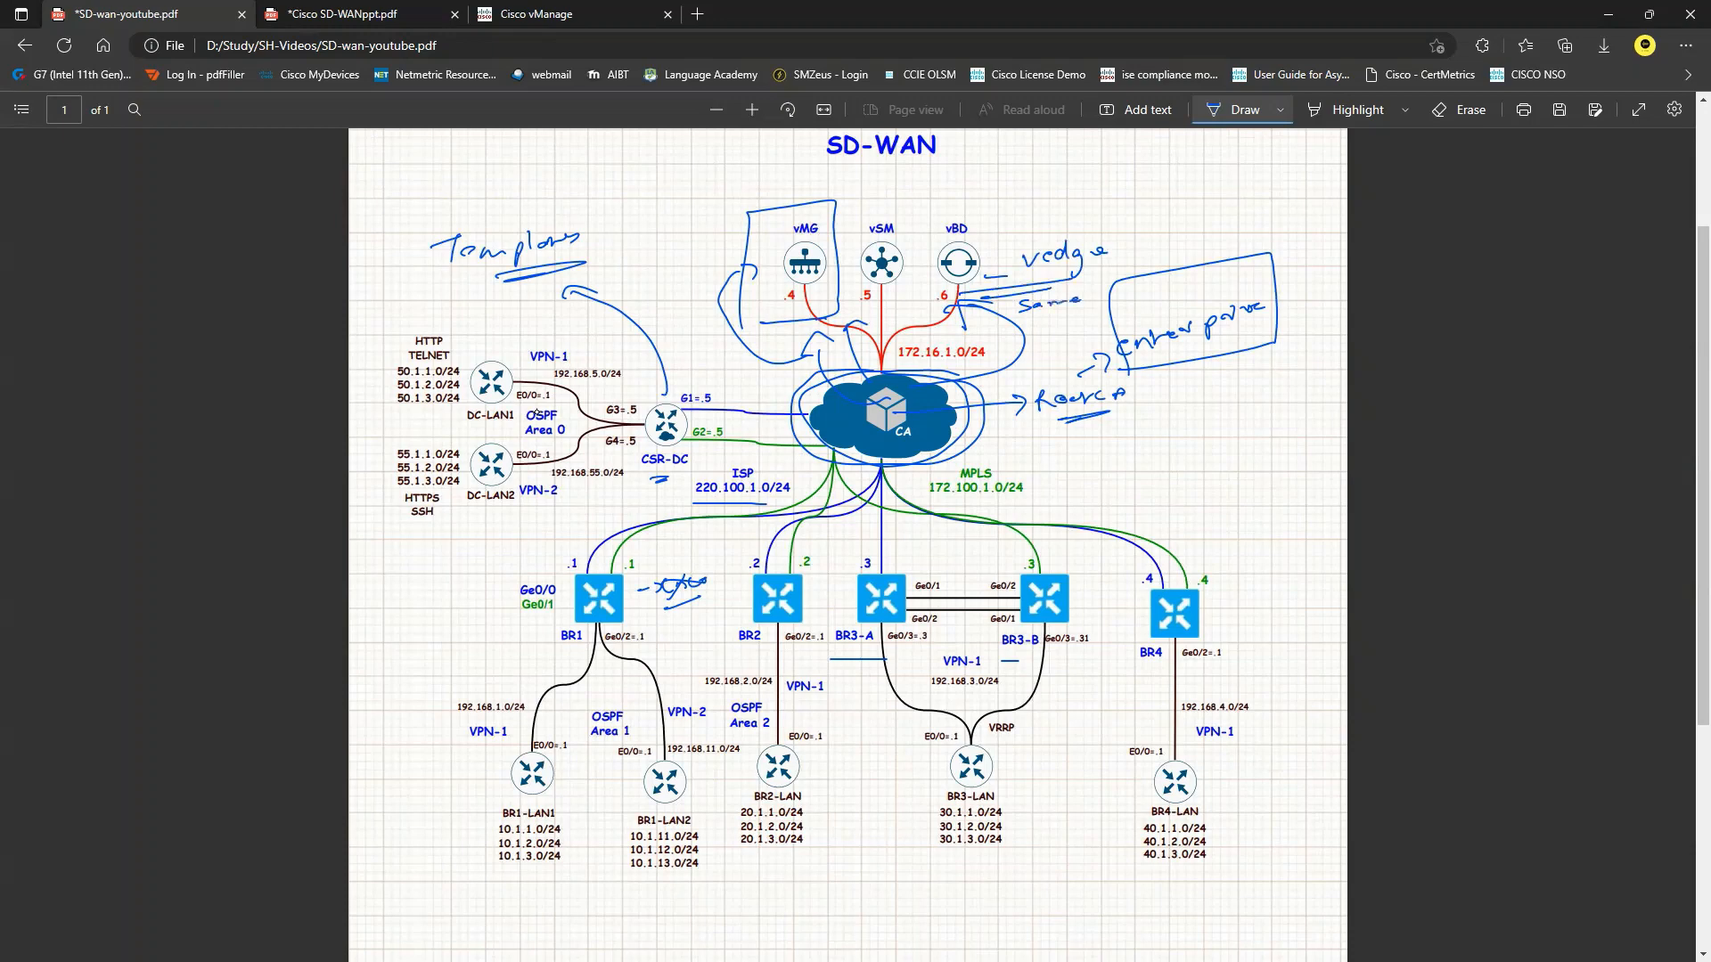
left_click_drag(996, 228, 965, 246)
left_click_drag(989, 217, 1074, 227)
left_click(619, 11)
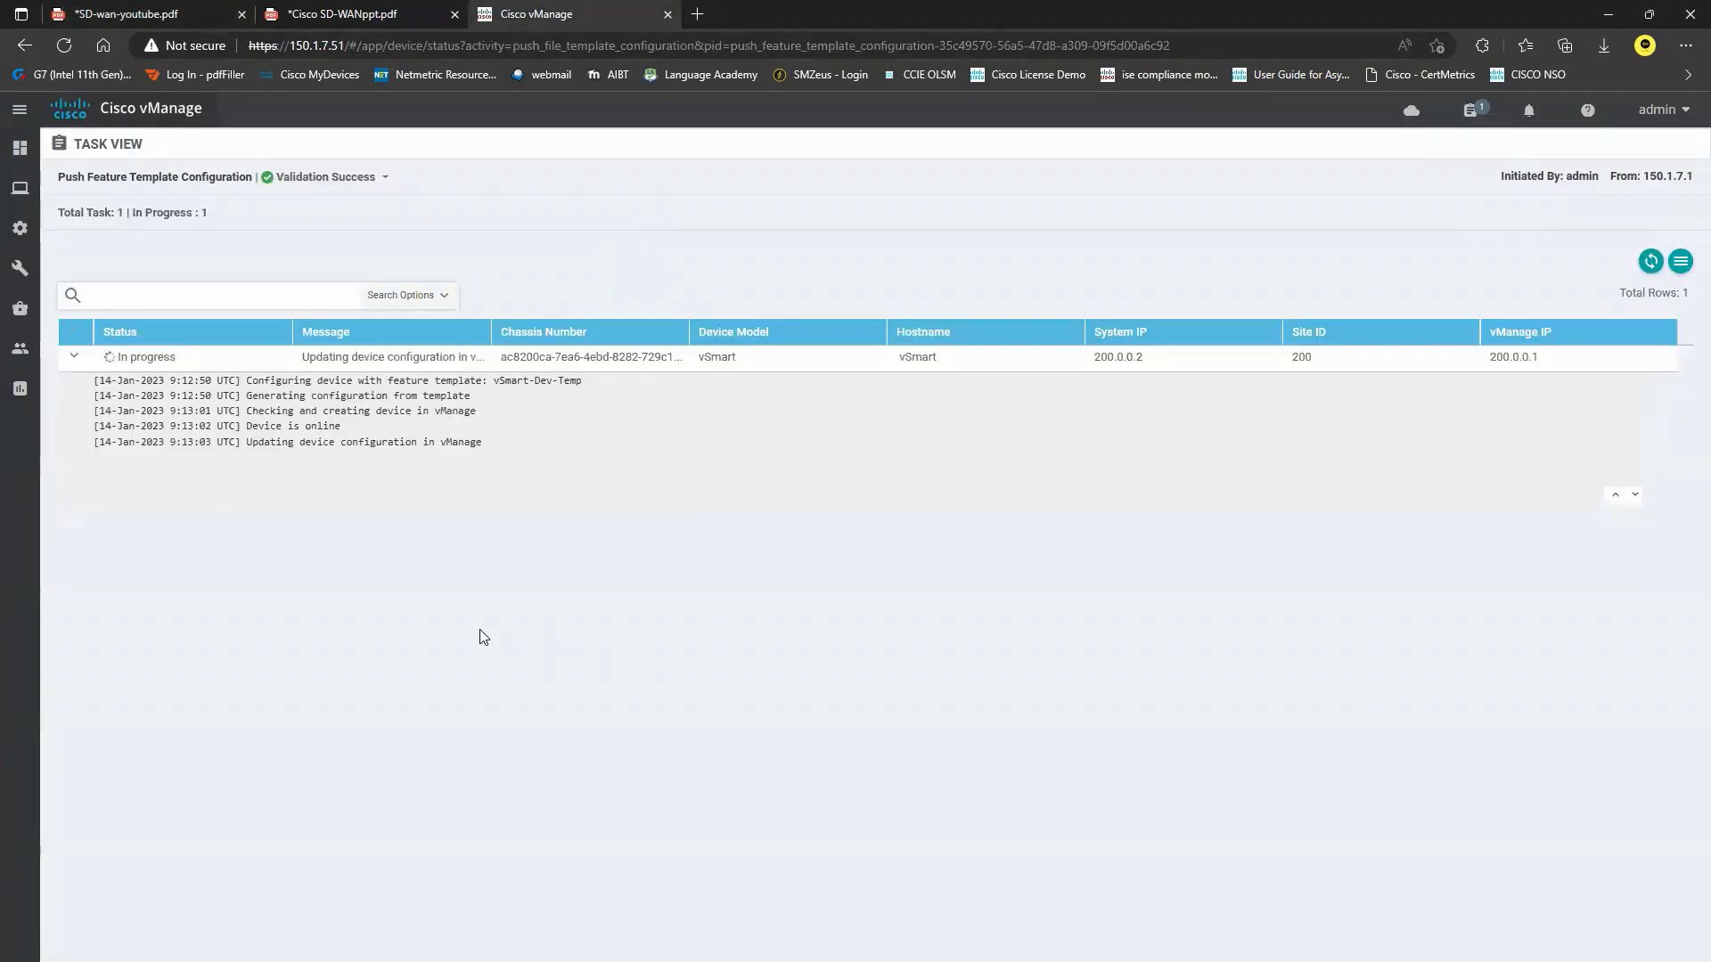
Refresh the push task status, then start a new feature template under Configuration > Templates > Feature.
left_click(1650, 260)
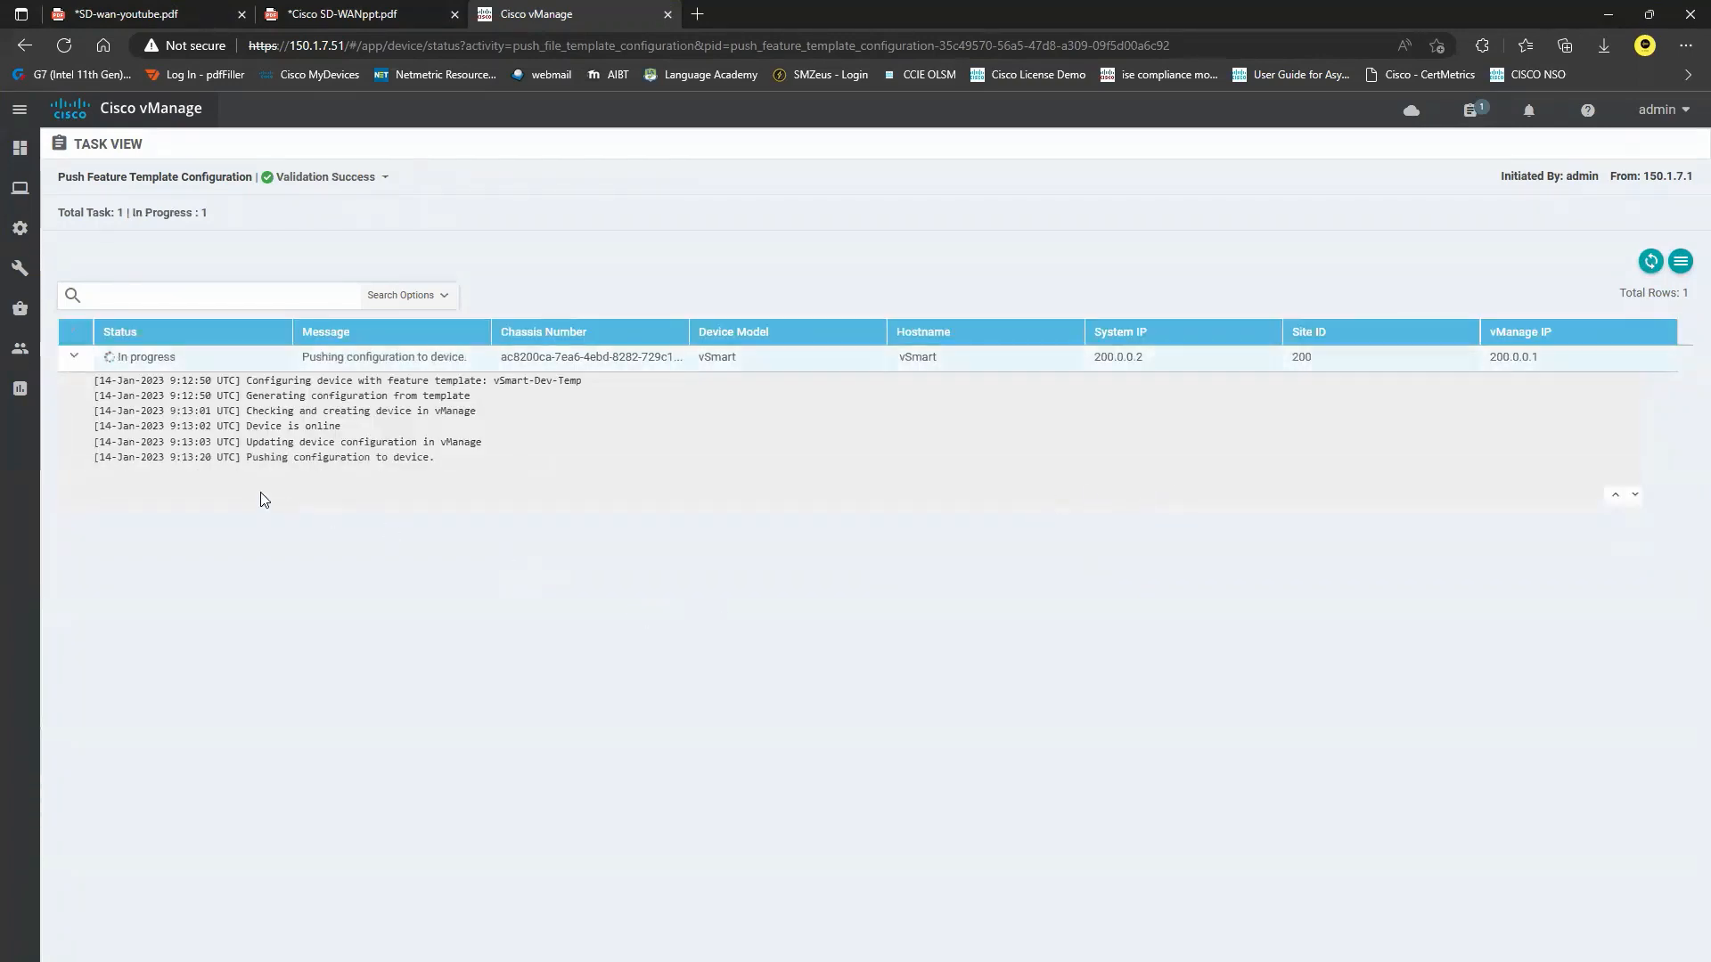
mouse_move(20, 228)
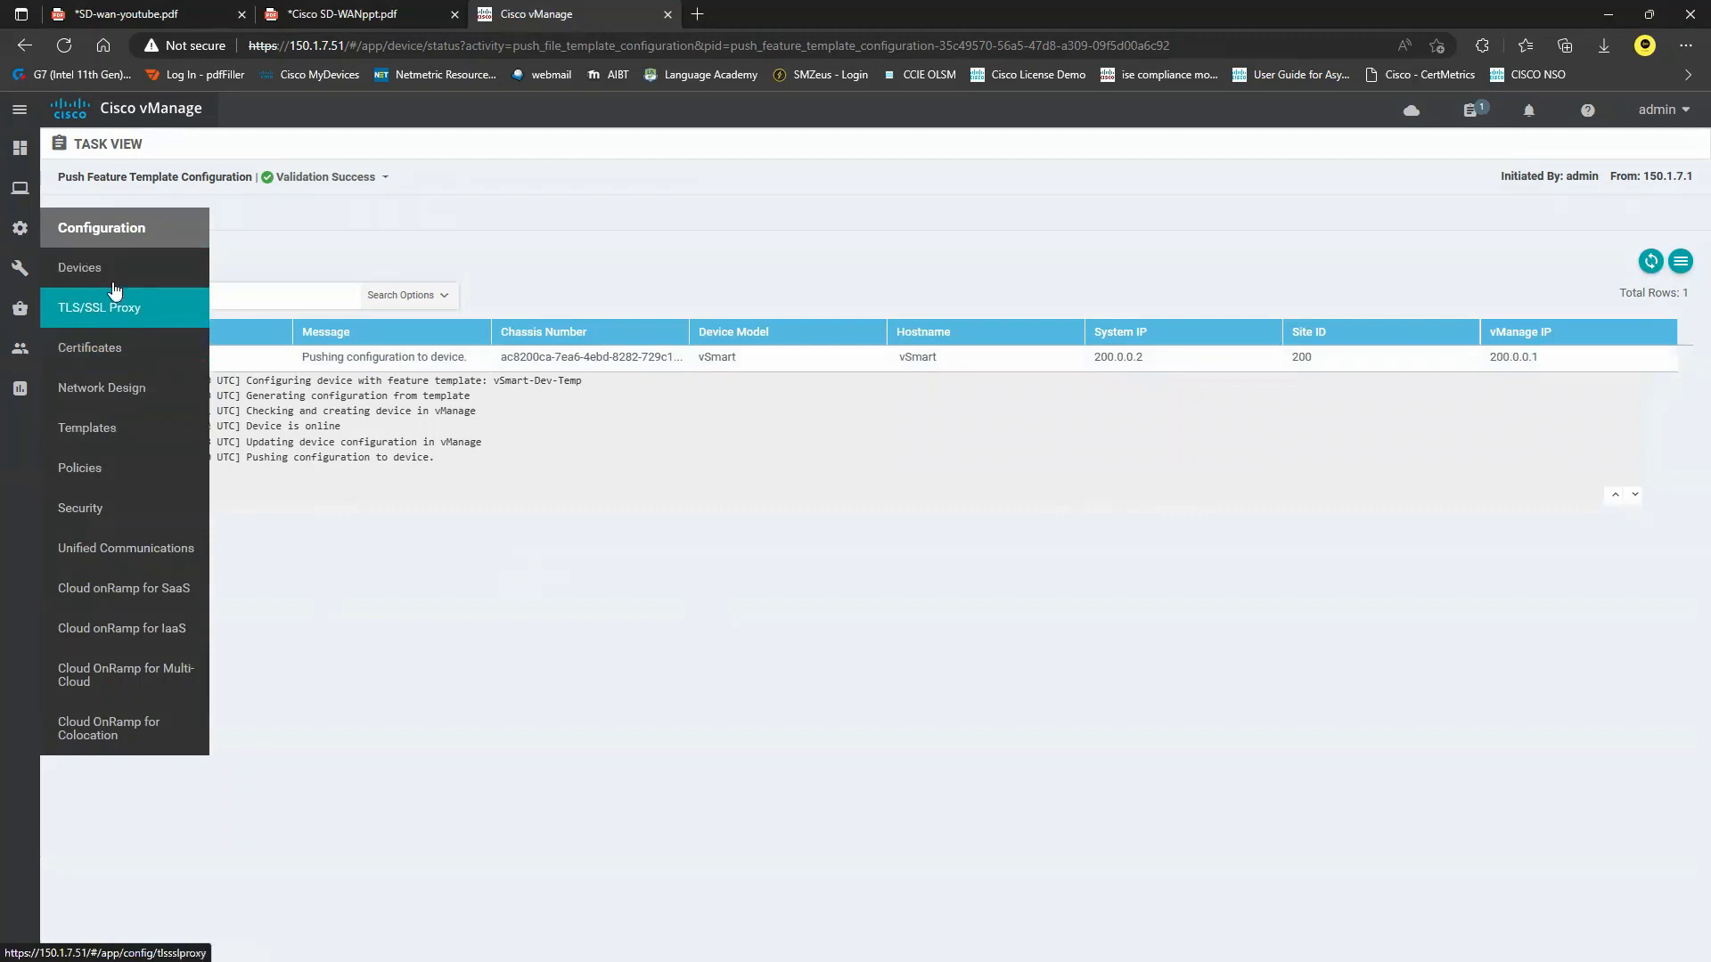
left_click(105, 431)
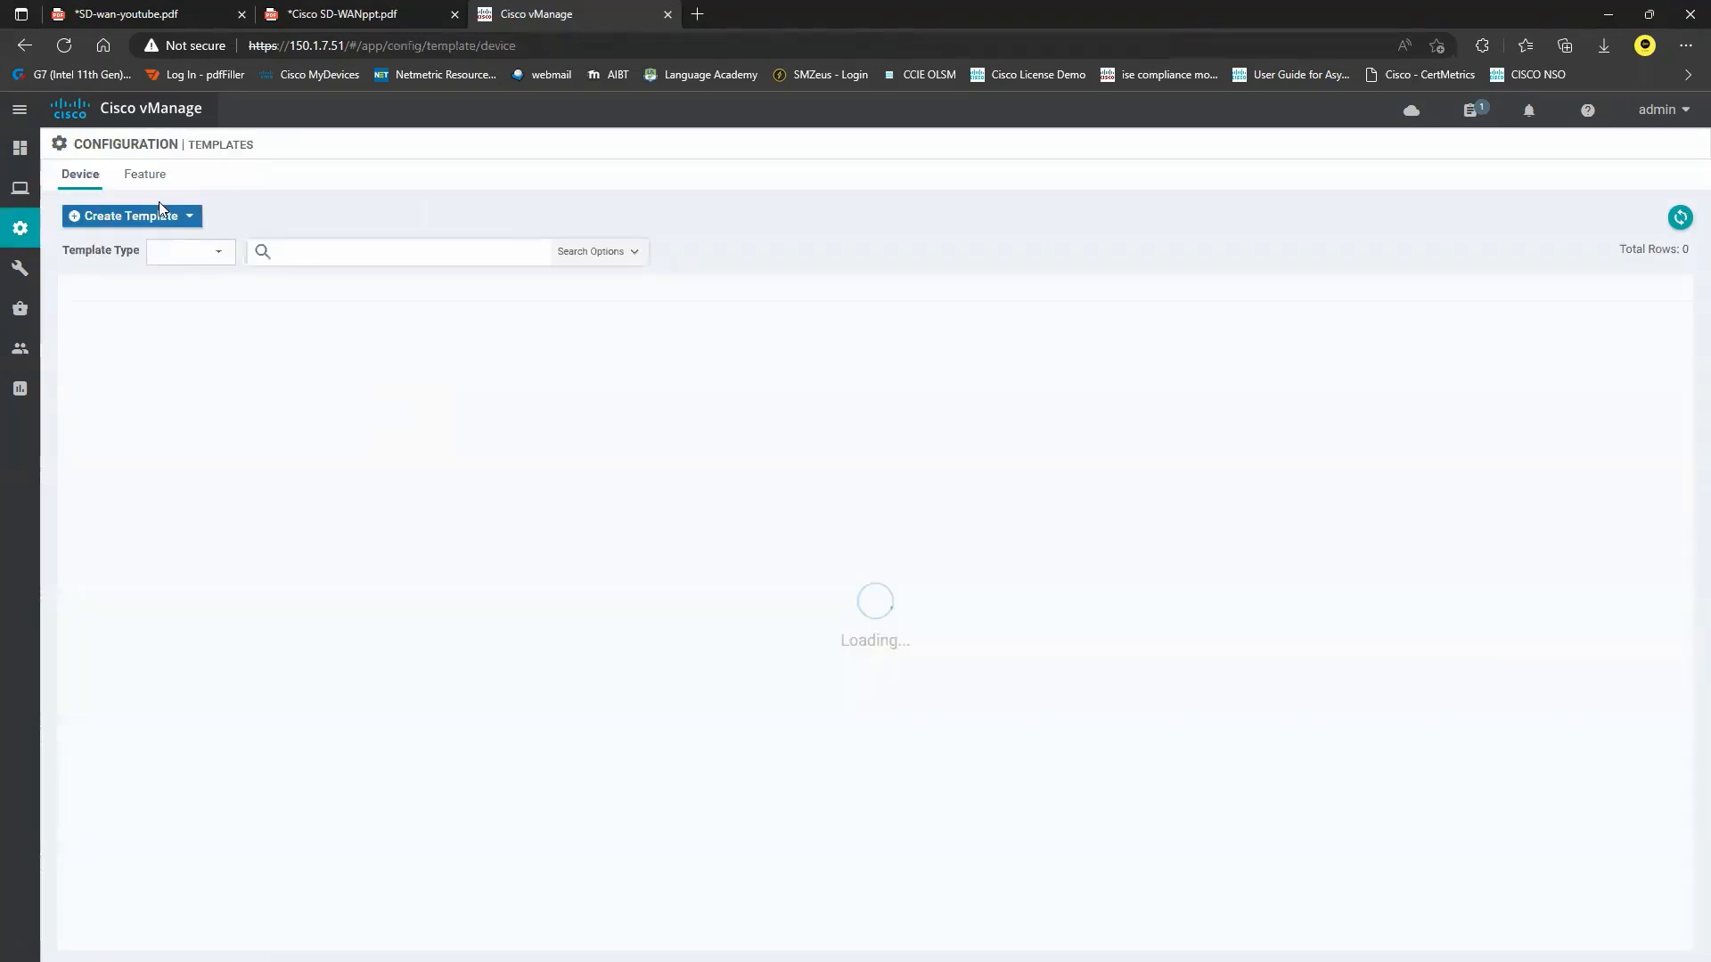
left_click(149, 178)
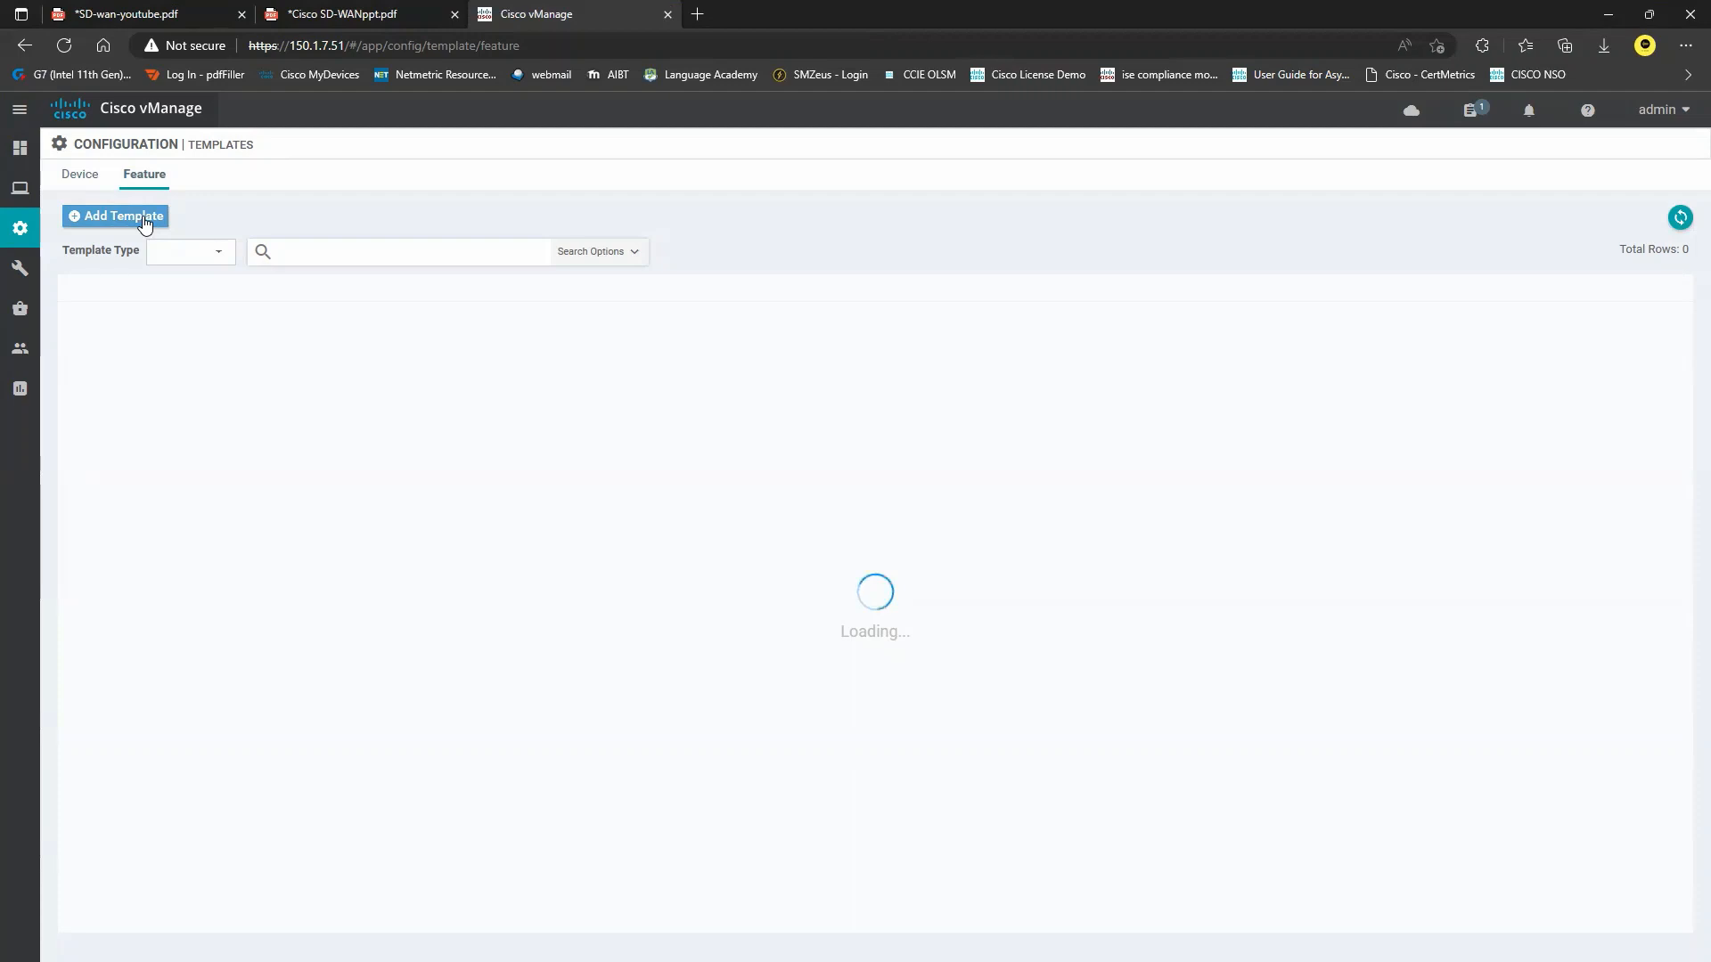
left_click(144, 219)
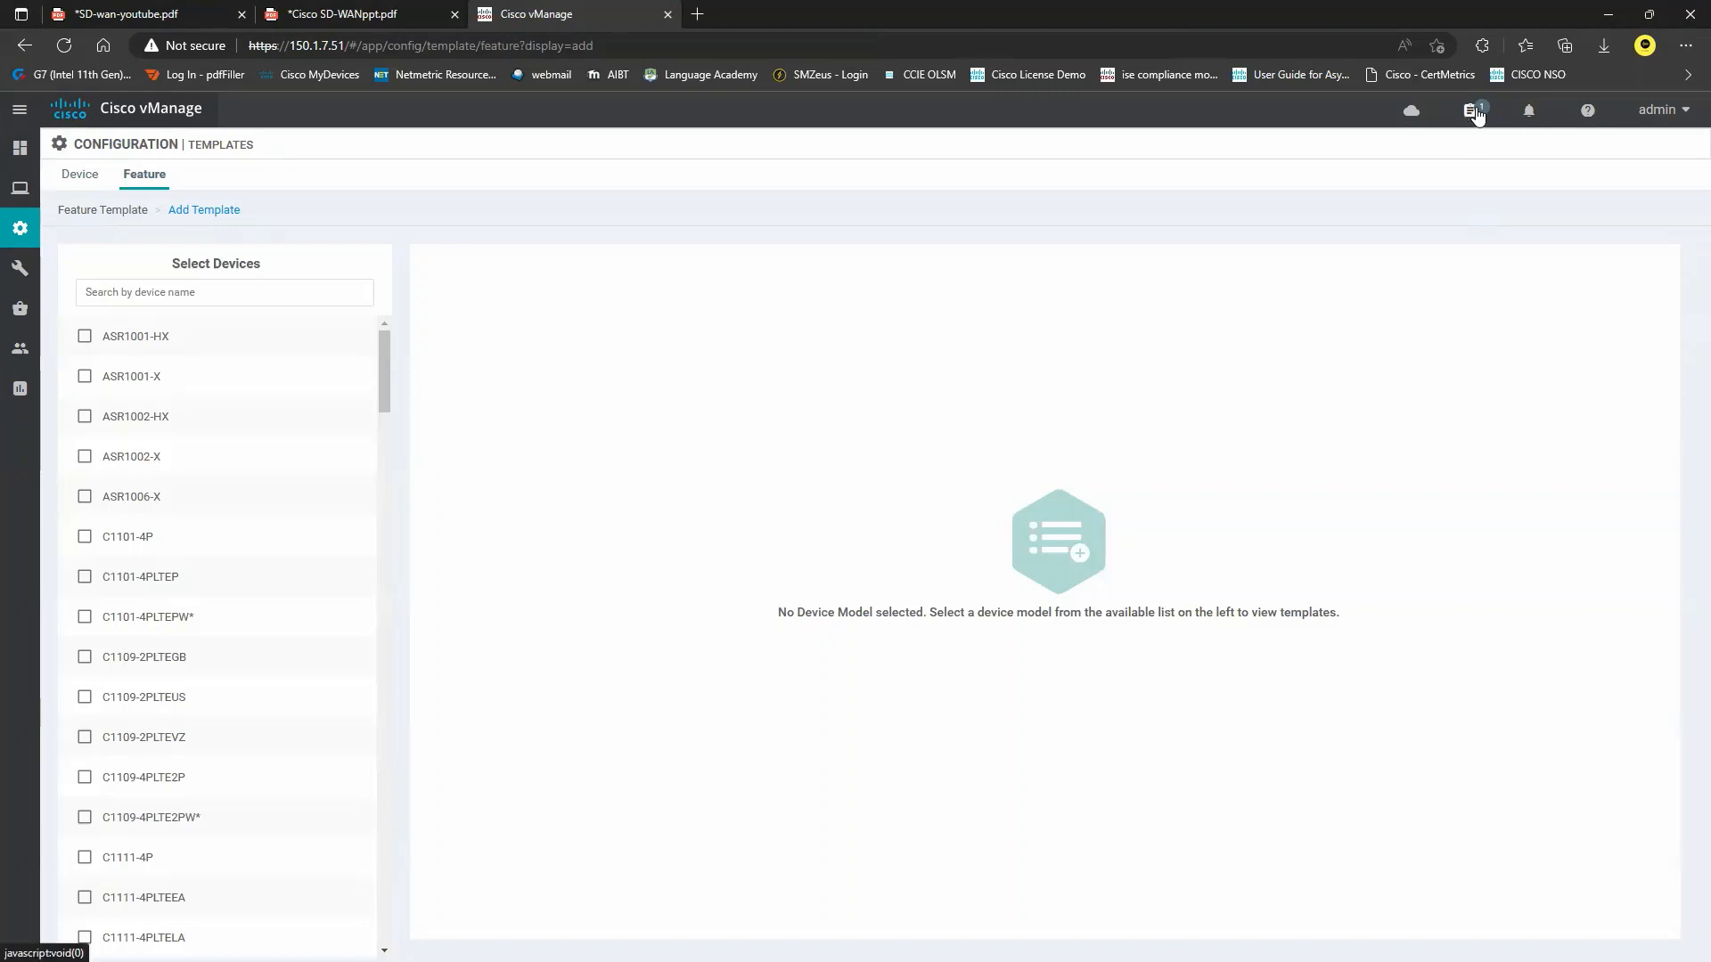
left_click(210, 291)
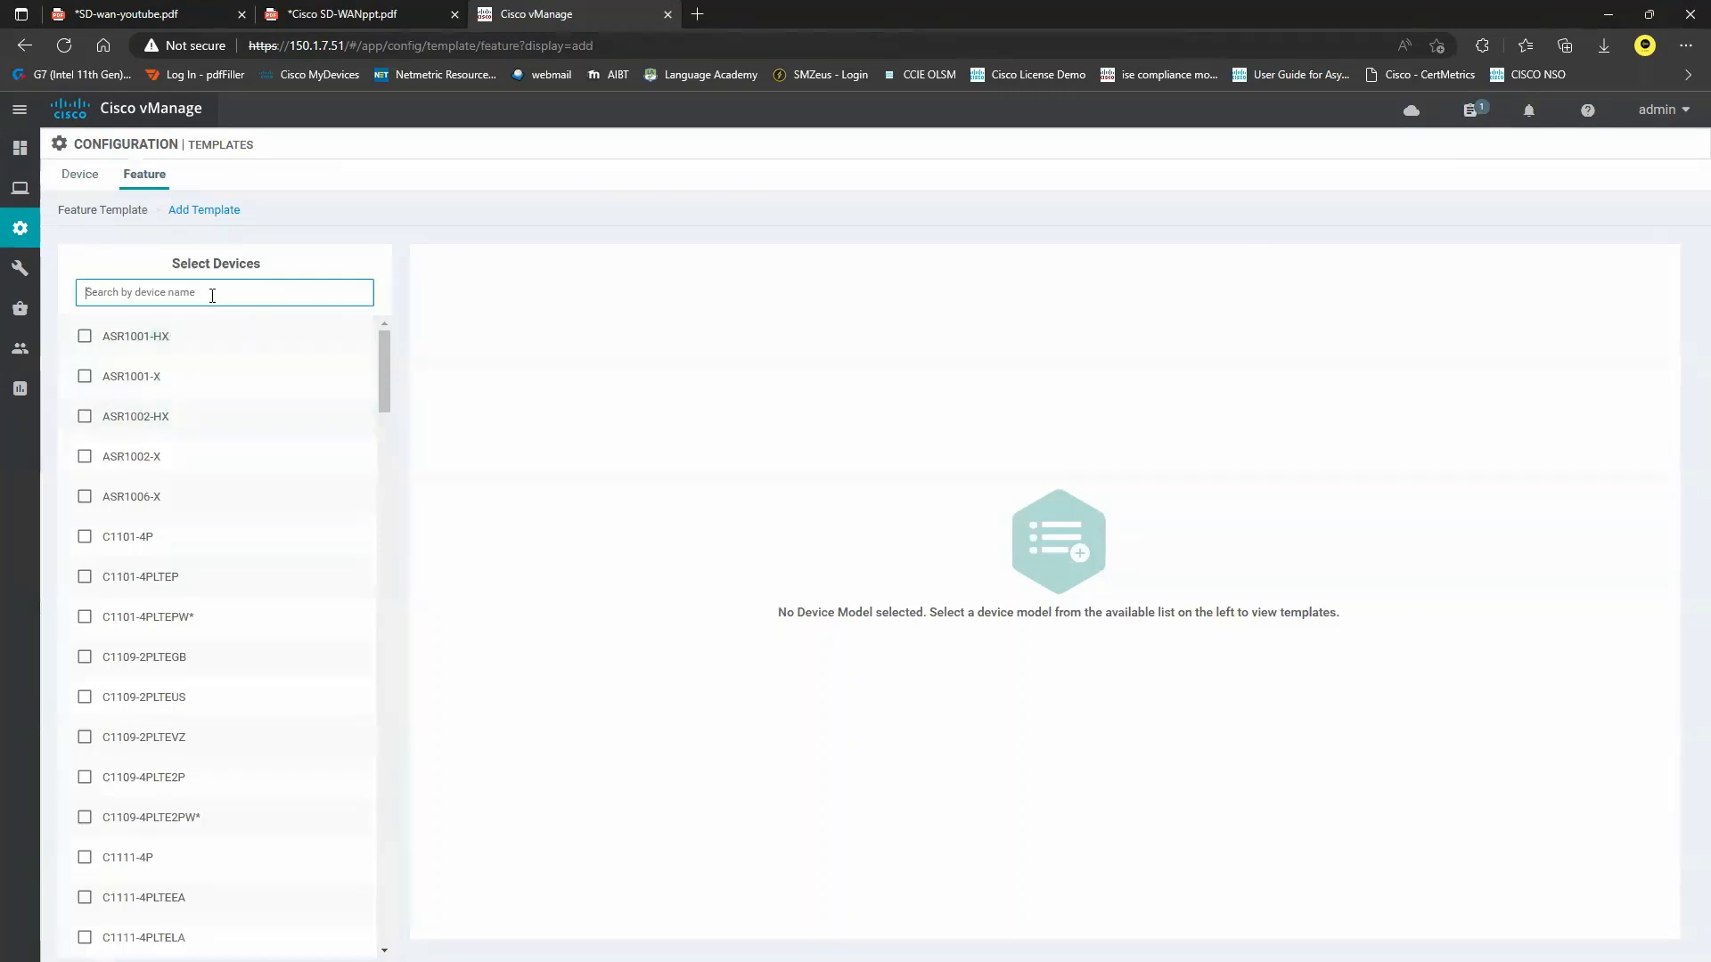
Pick the vEdge Cloud System template and name and describe it vEdge-System.
type("ved")
left_click(148, 624)
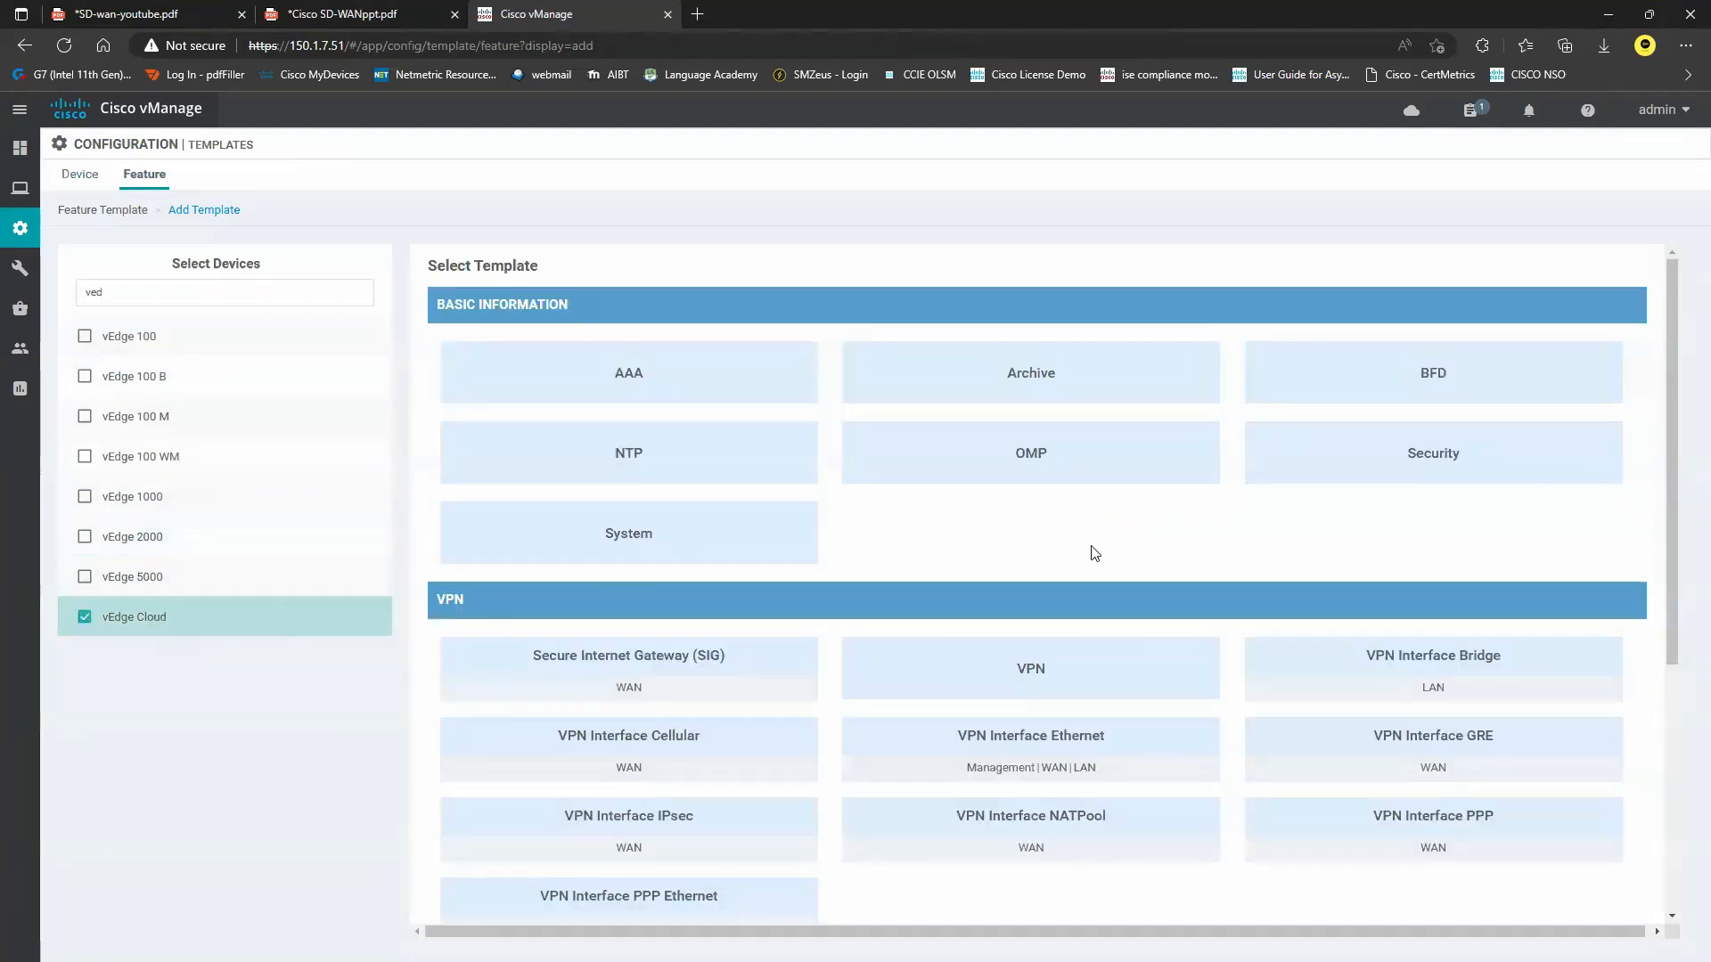
left_click(730, 557)
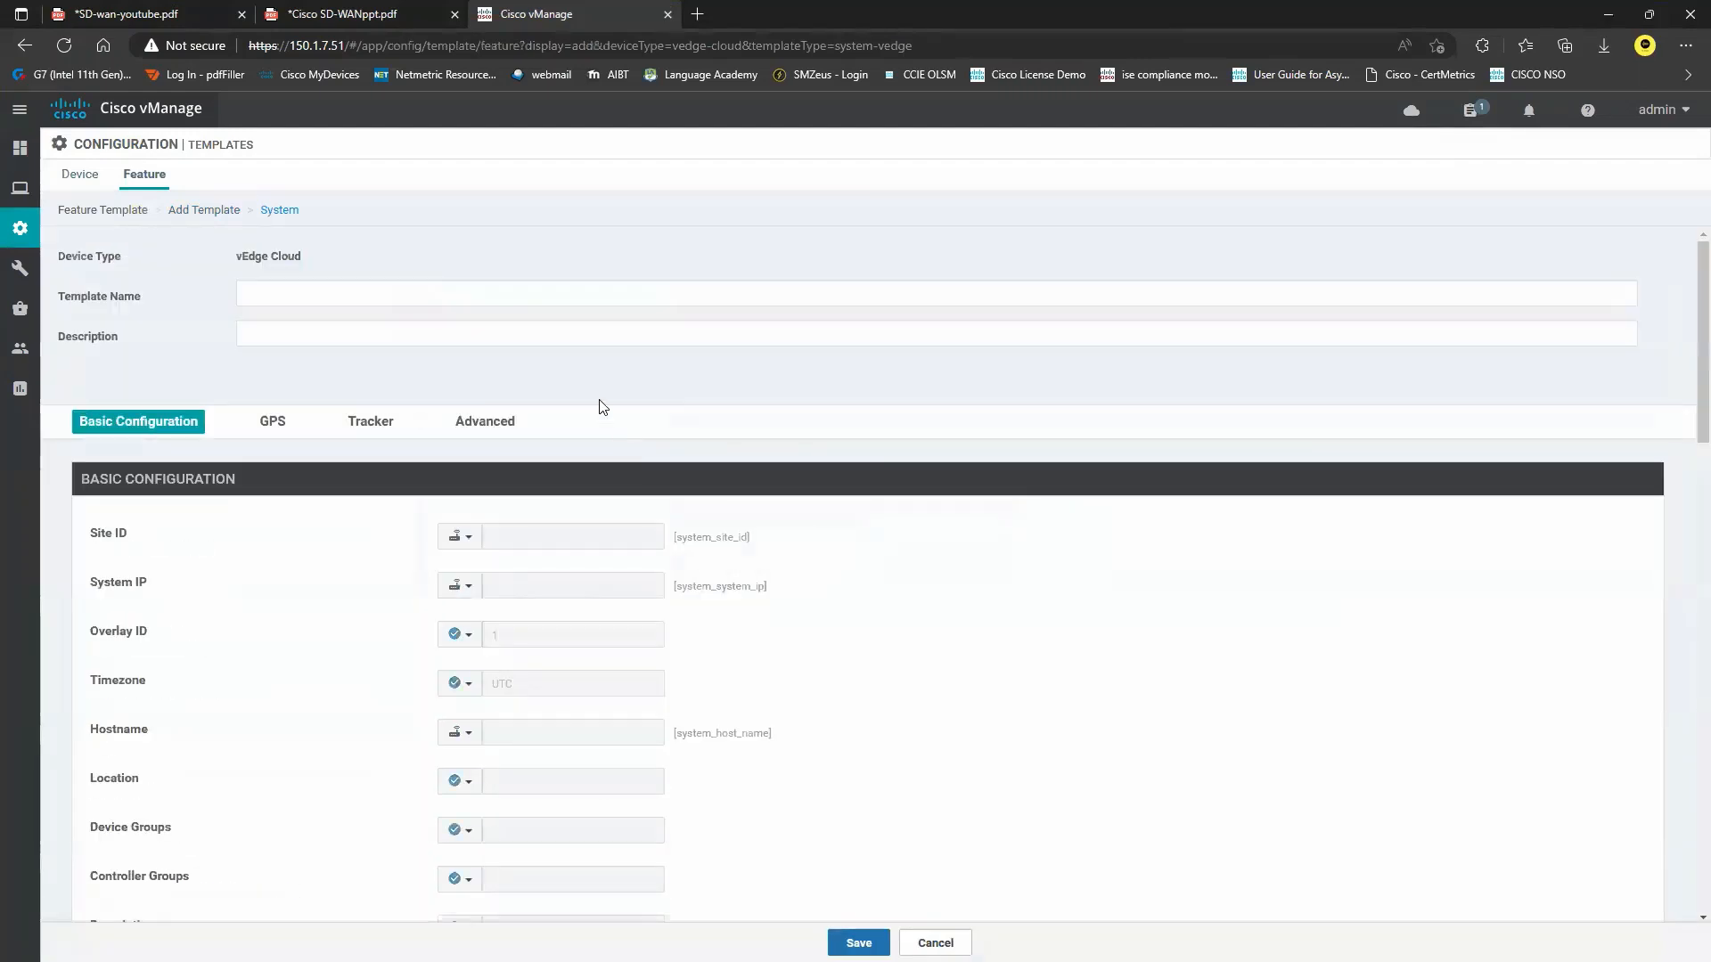
left_click(302, 293)
type("vEdge")
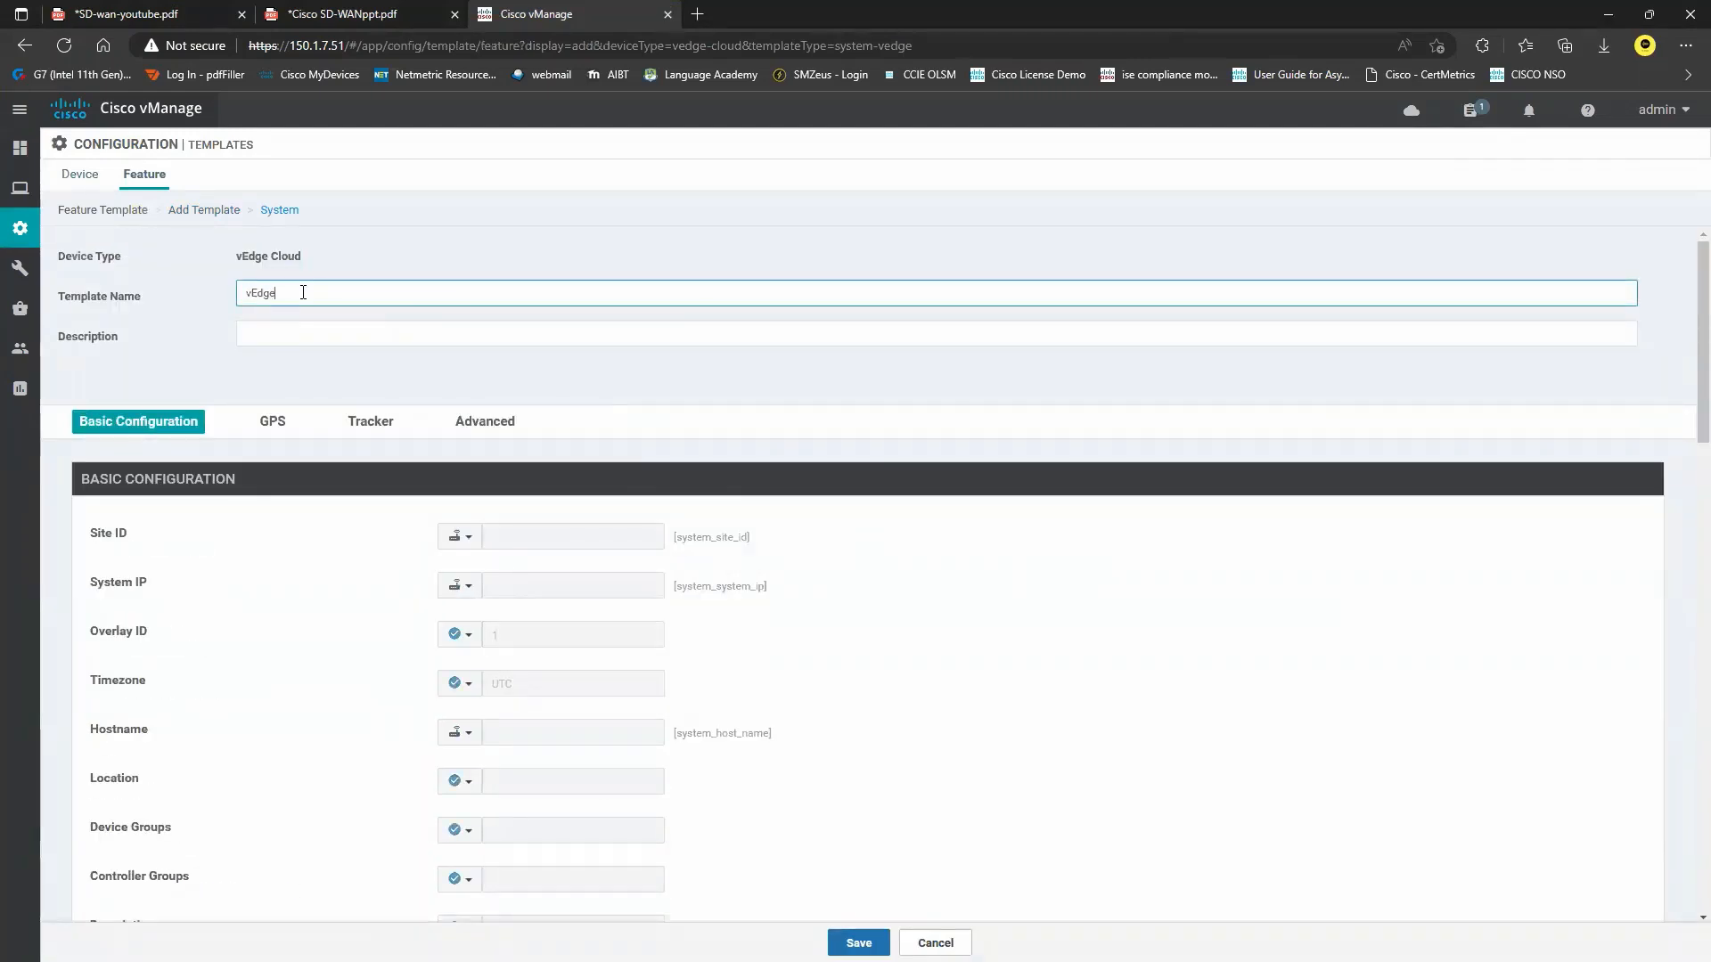
type("-System")
key("ctrl+a")
key("ctrl+c")
left_click(326, 338)
key("ctrl+v")
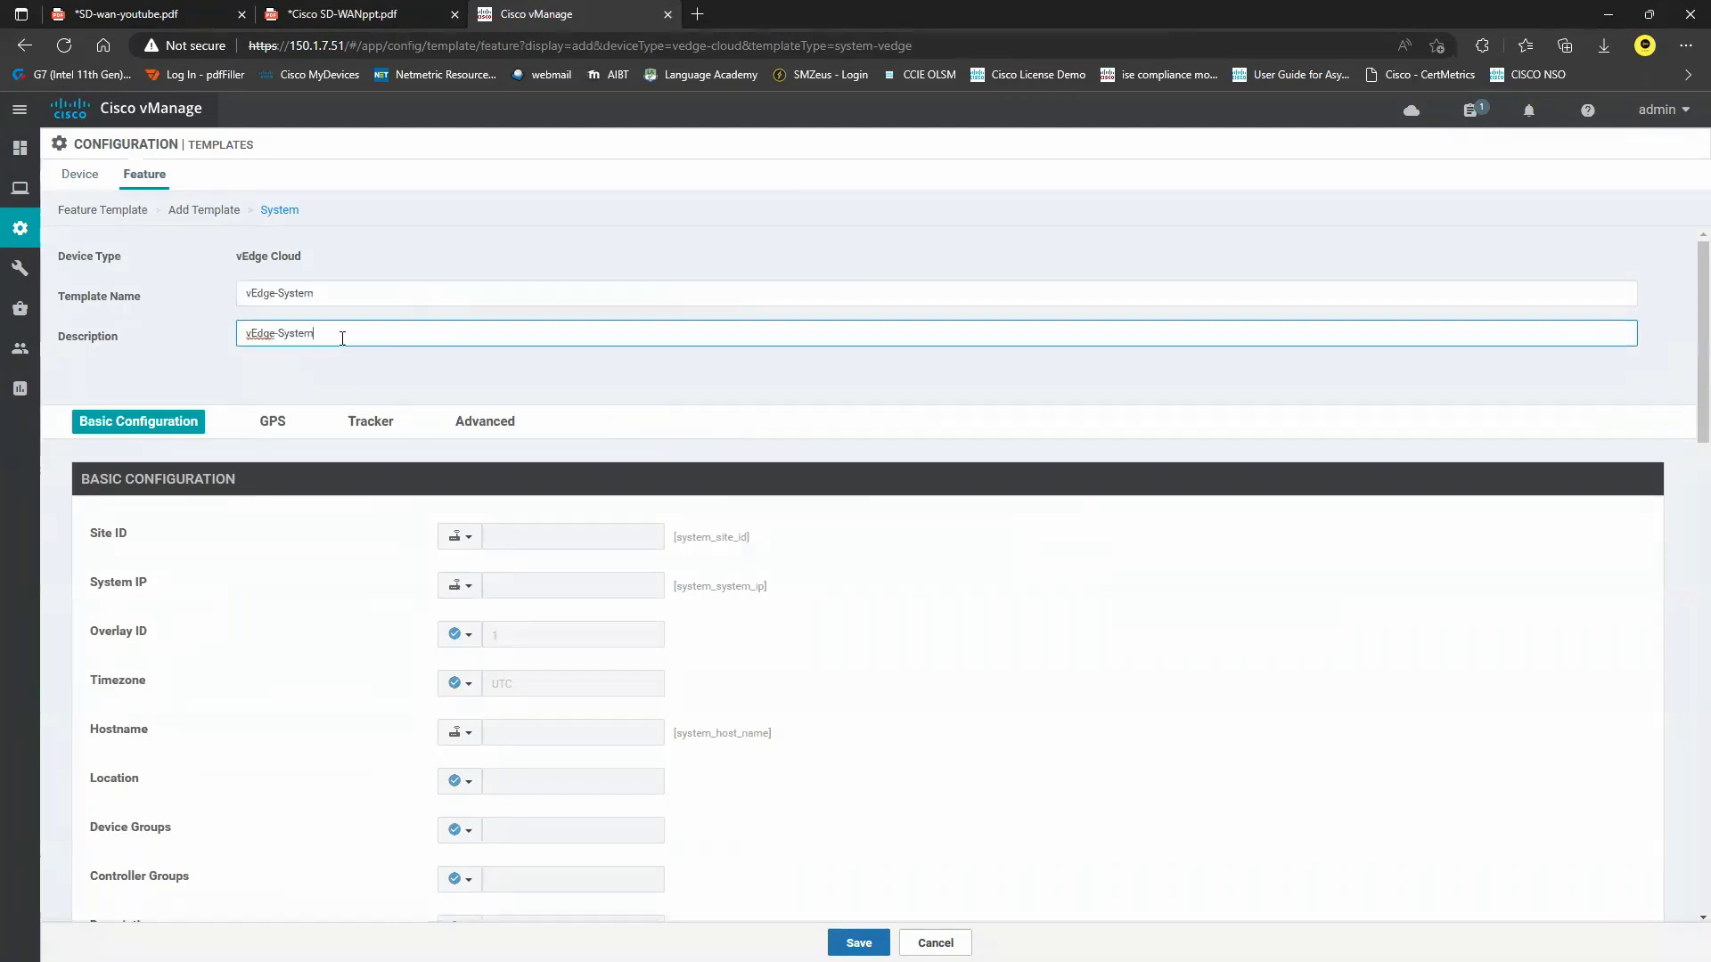
Make Site ID and System IP device-specific with keys vEdge-site-id and vEdge-sys-ip.
left_click(459, 536)
mouse_move(496, 592)
double_click(700, 616)
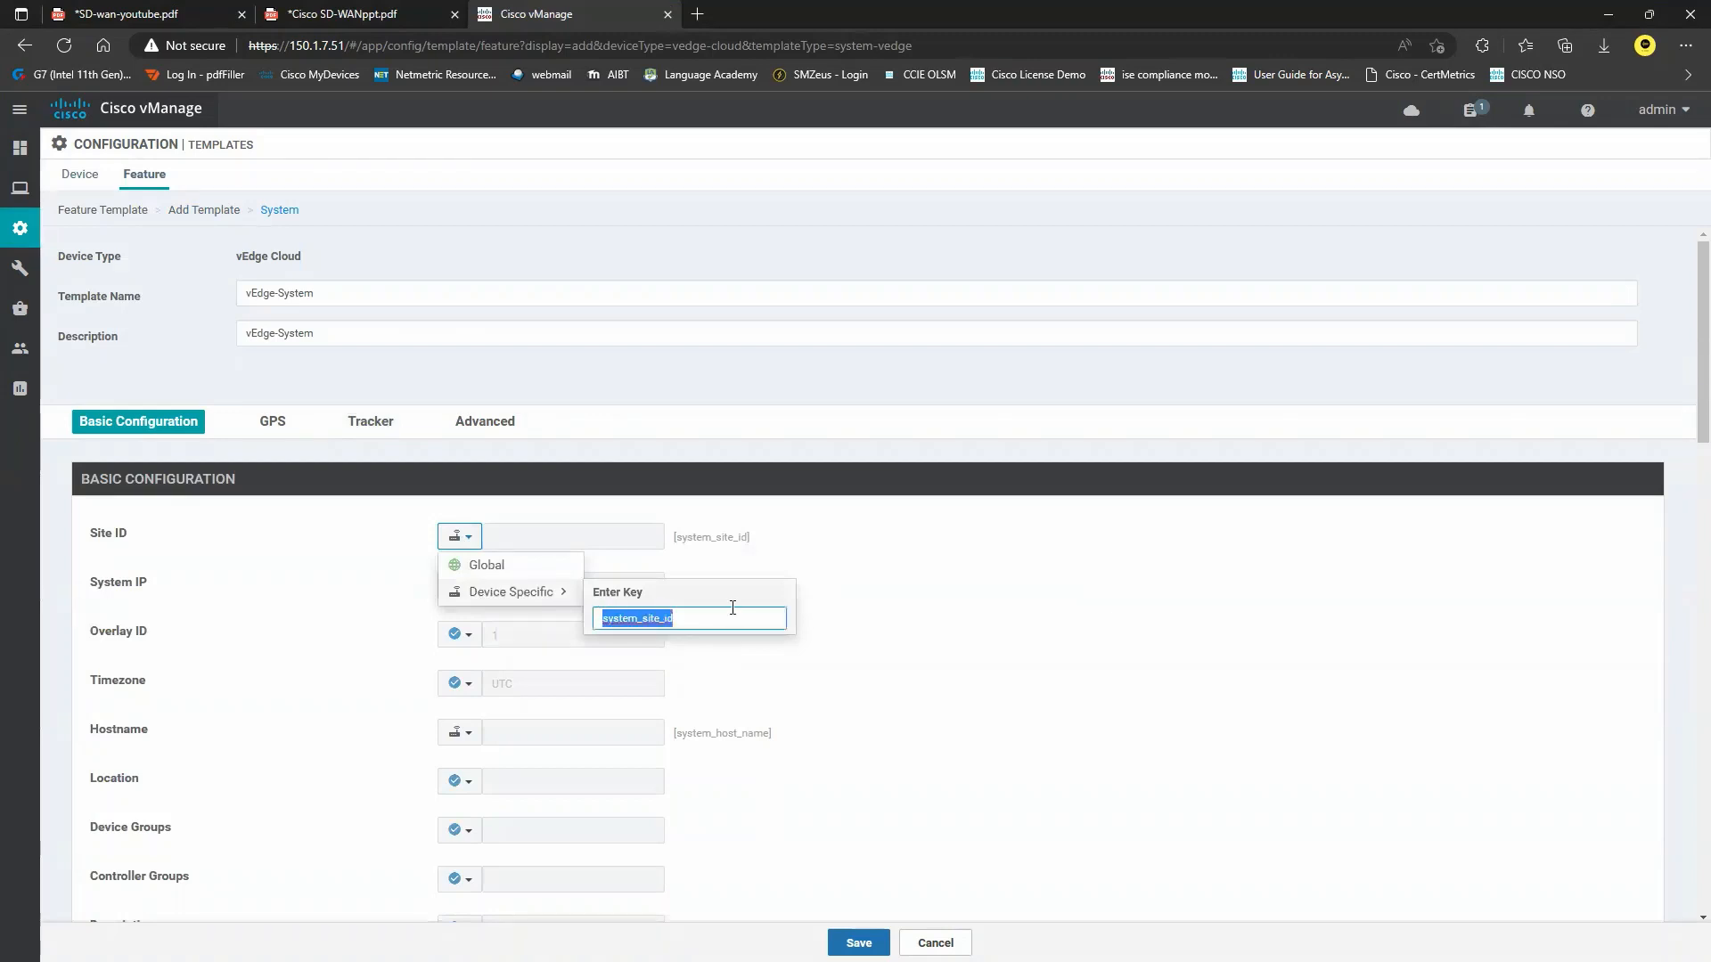
type("vEdge-s")
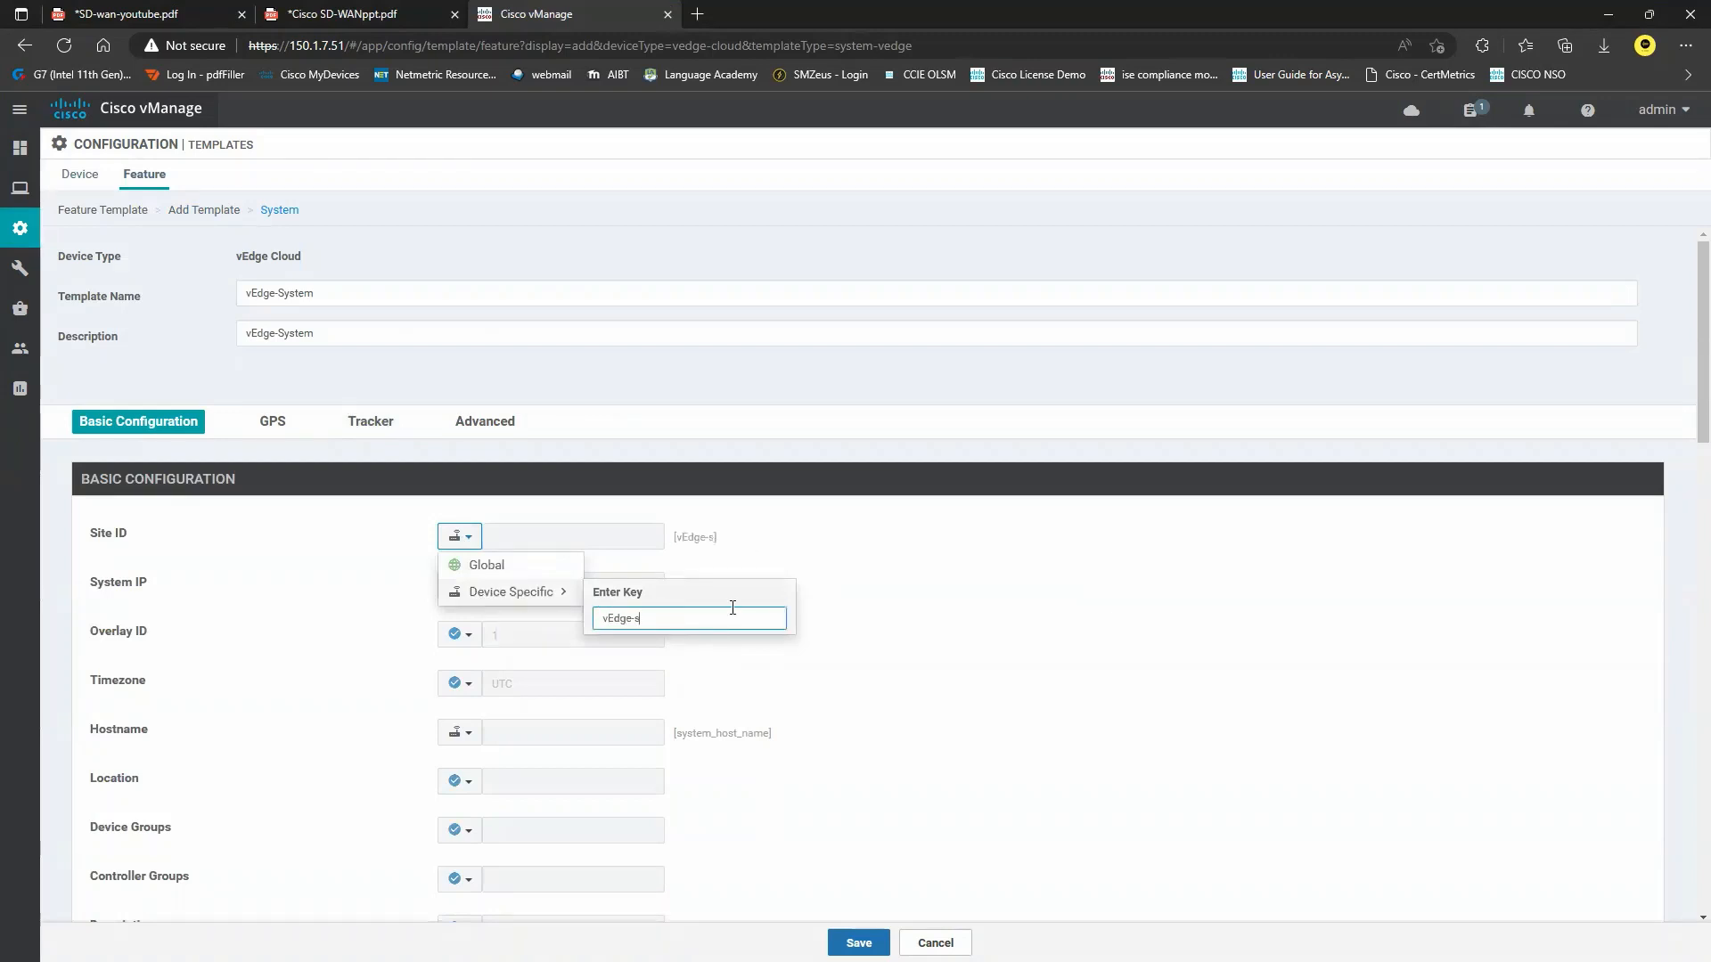
type("ite-id")
left_click(490, 603)
left_click(459, 585)
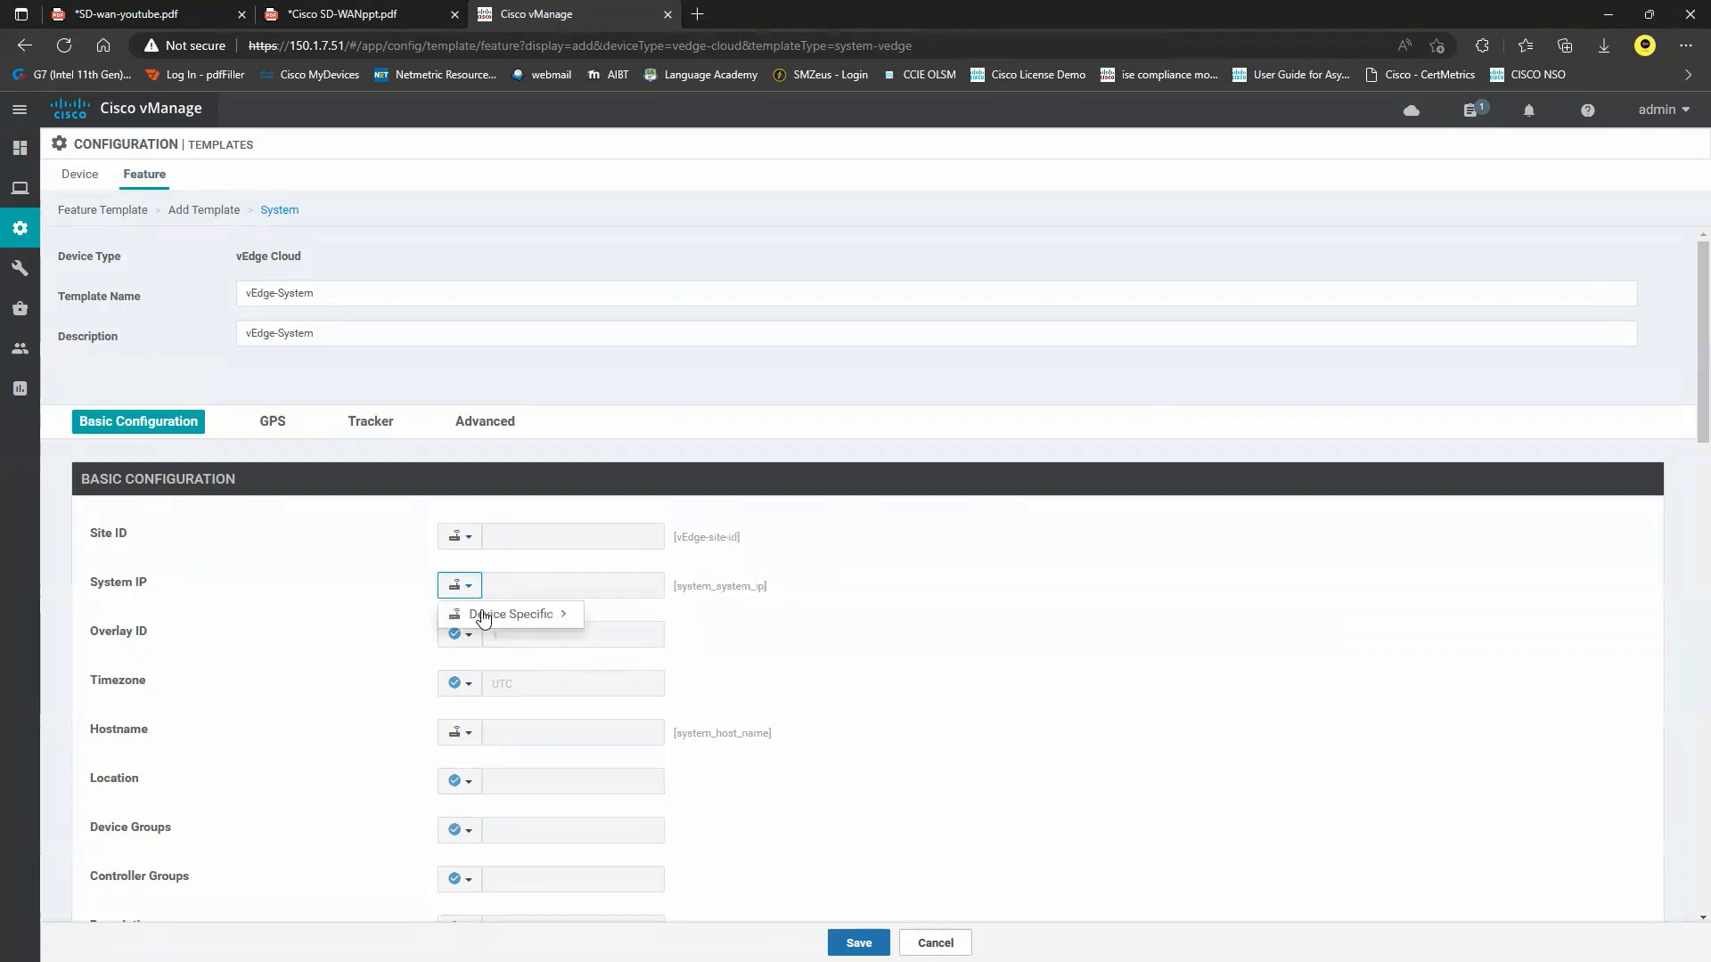
double_click(599, 640)
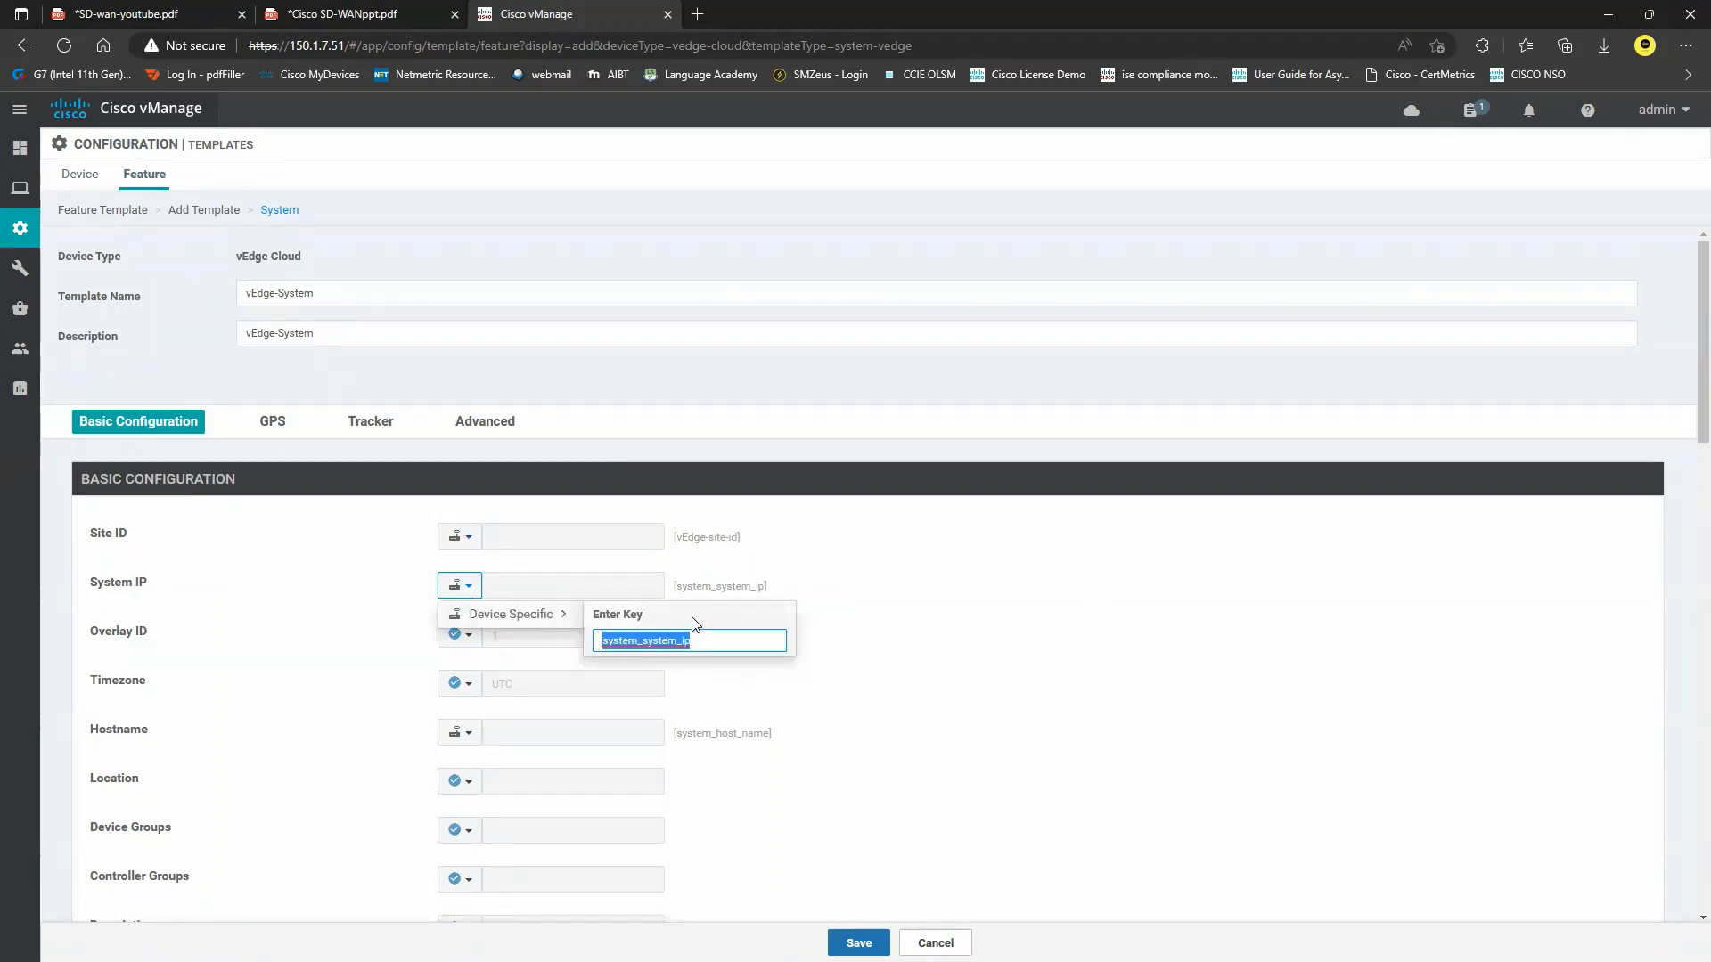
type("vEdge-sys-")
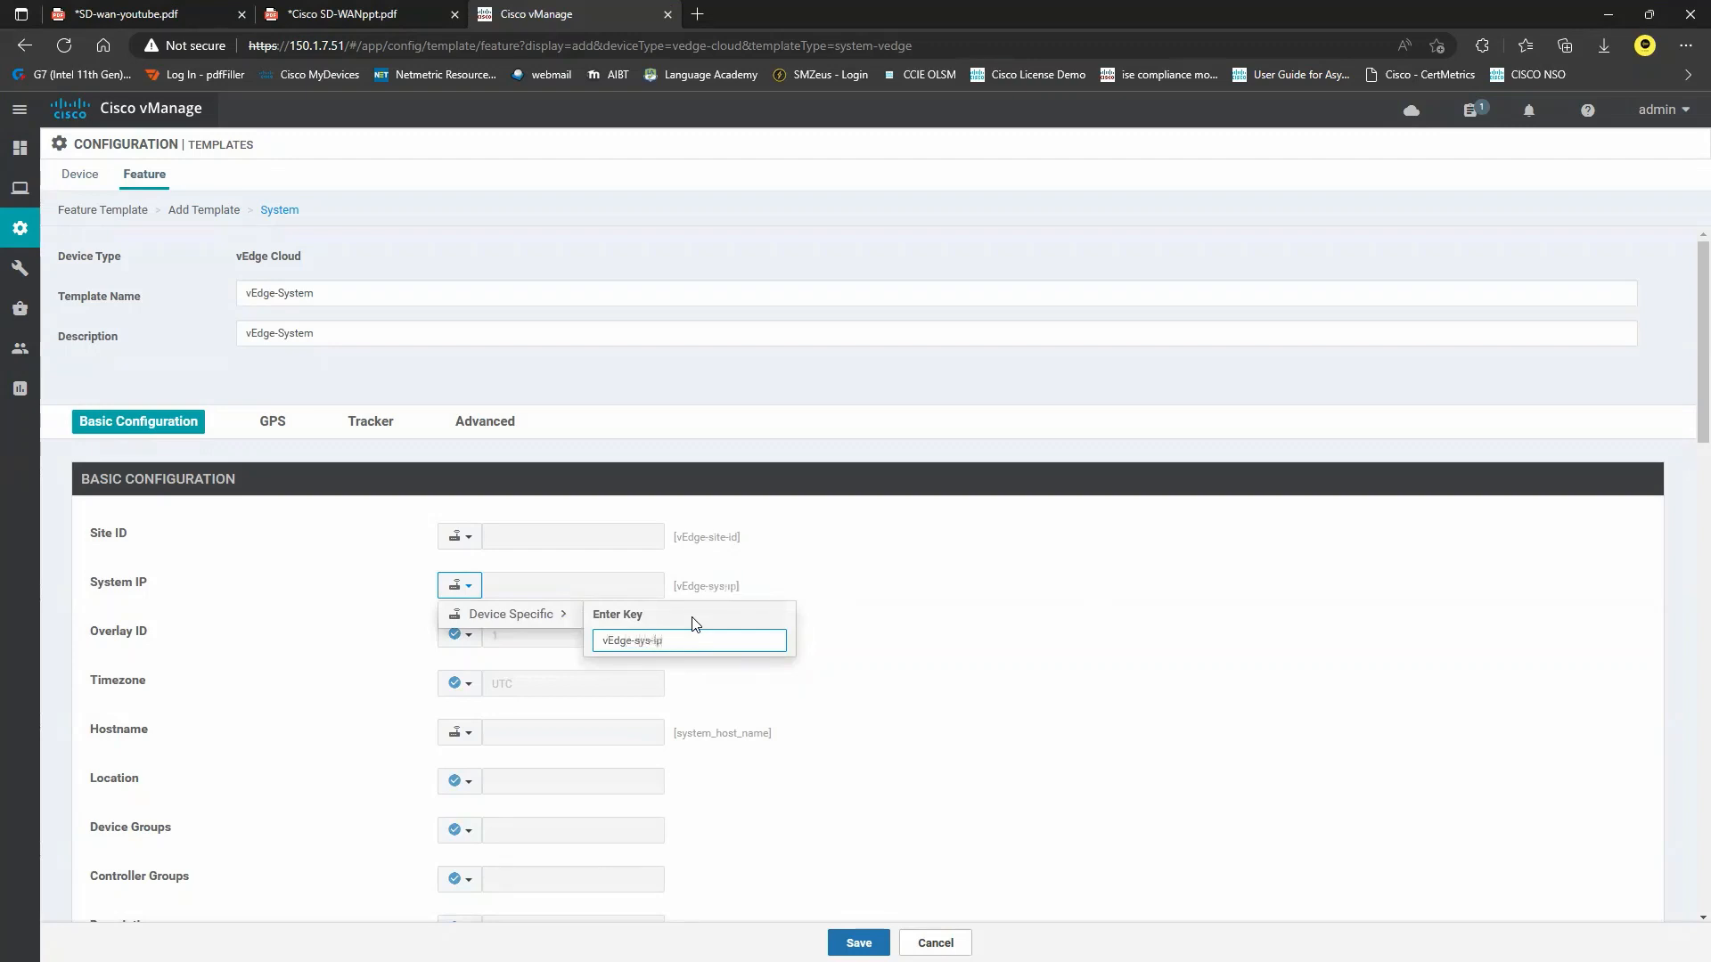
key("Return")
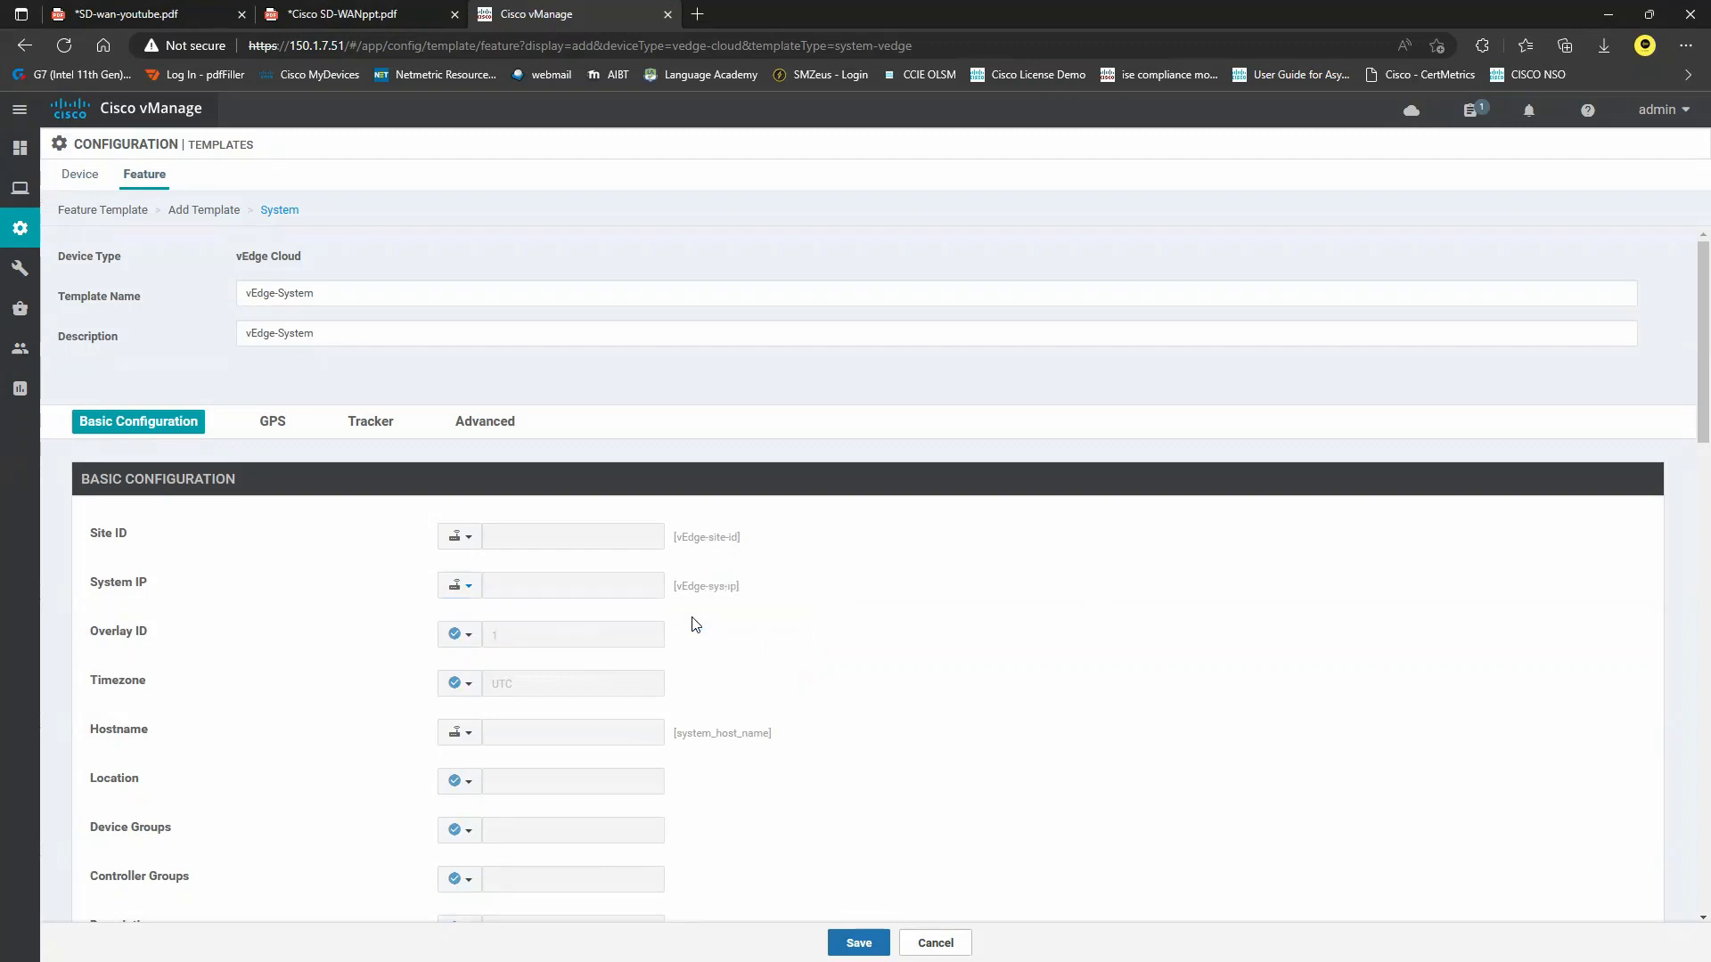
Make Timezone device-specific with the key vEdge-timezone.
left_click(458, 683)
mouse_move(563, 747)
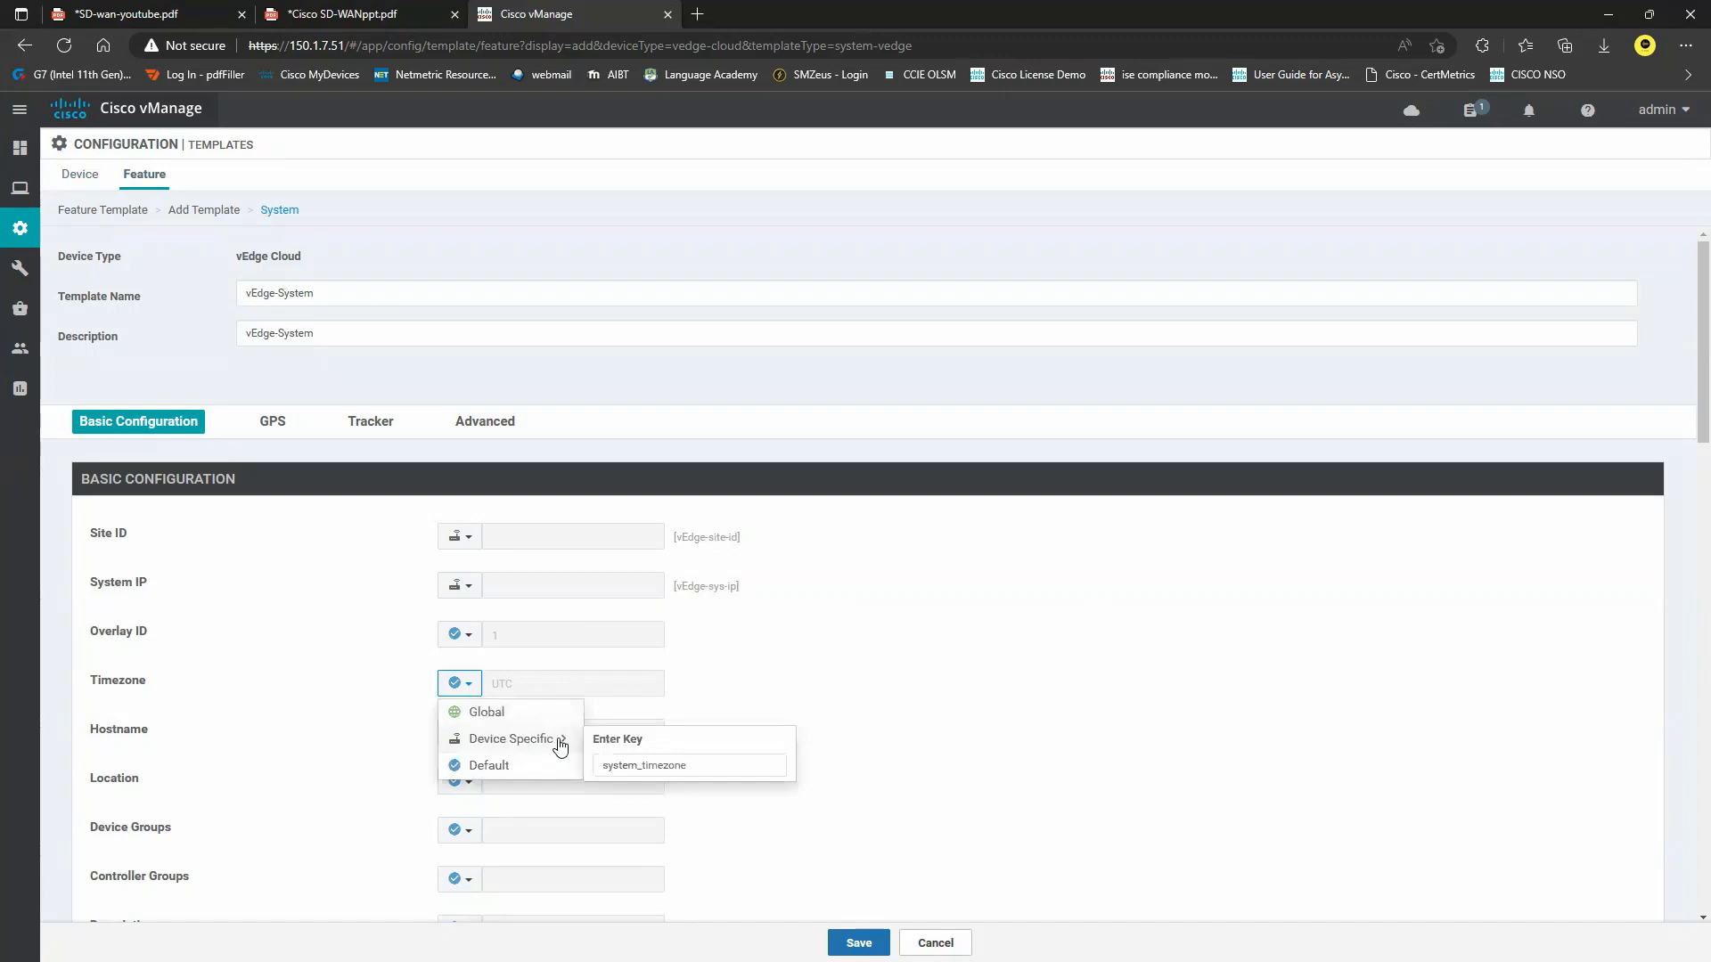
left_click(178, 11)
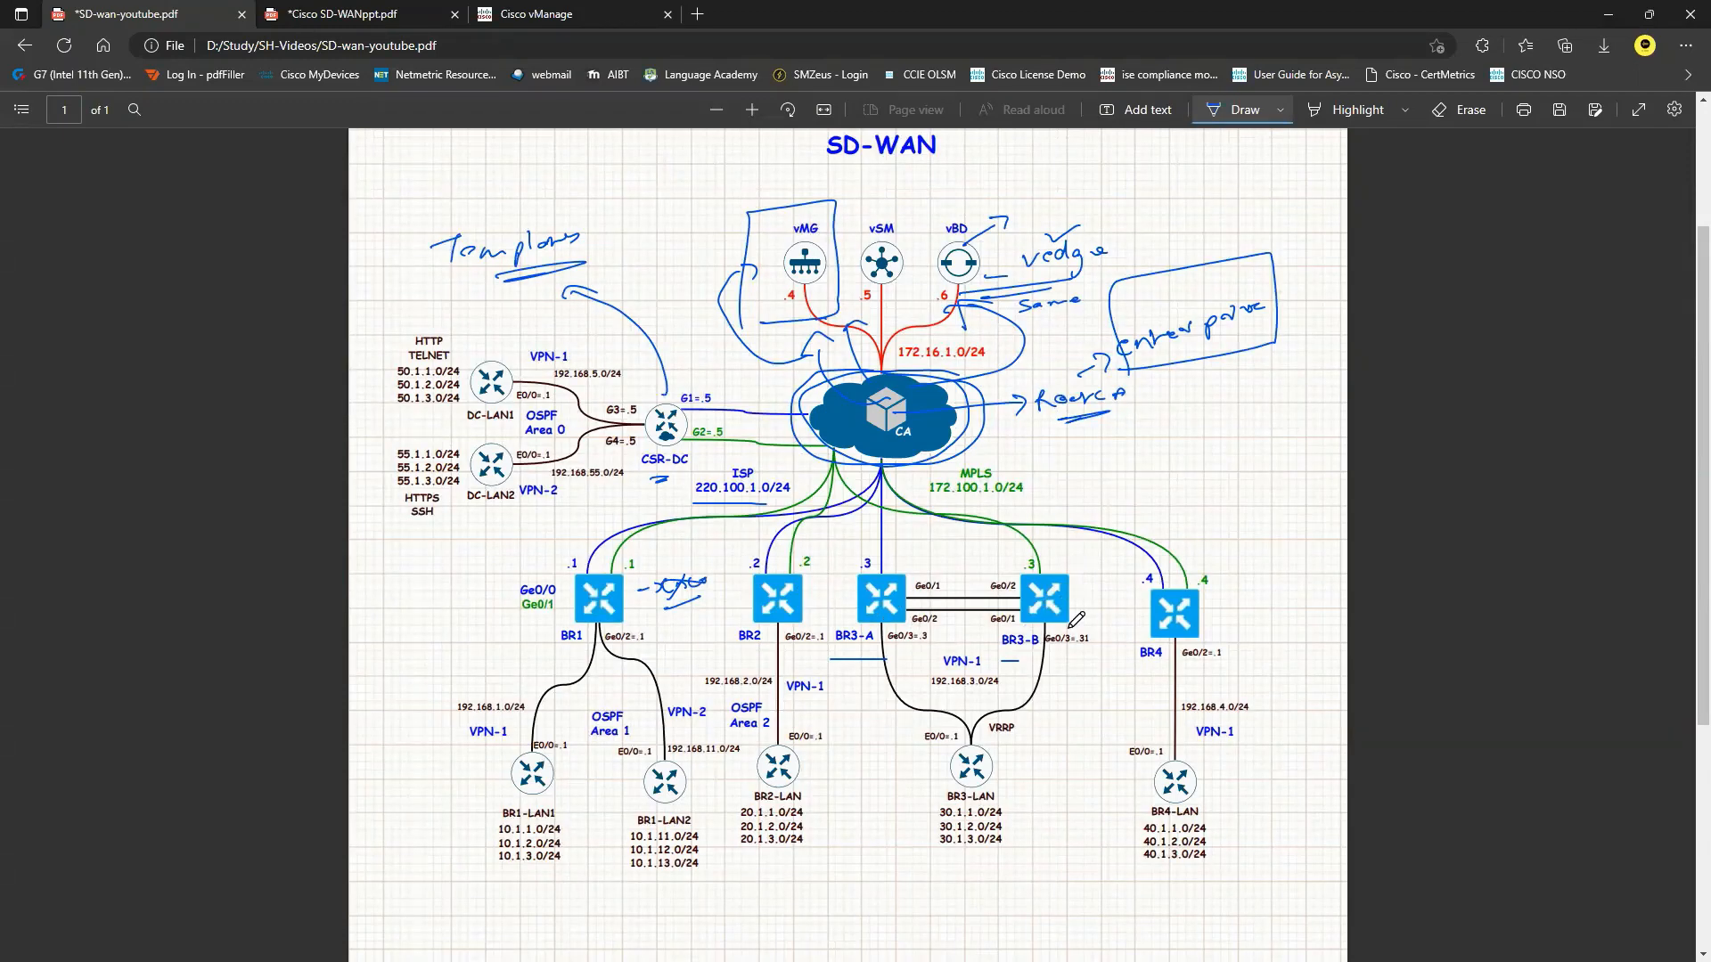
left_click(549, 18)
mouse_move(500, 739)
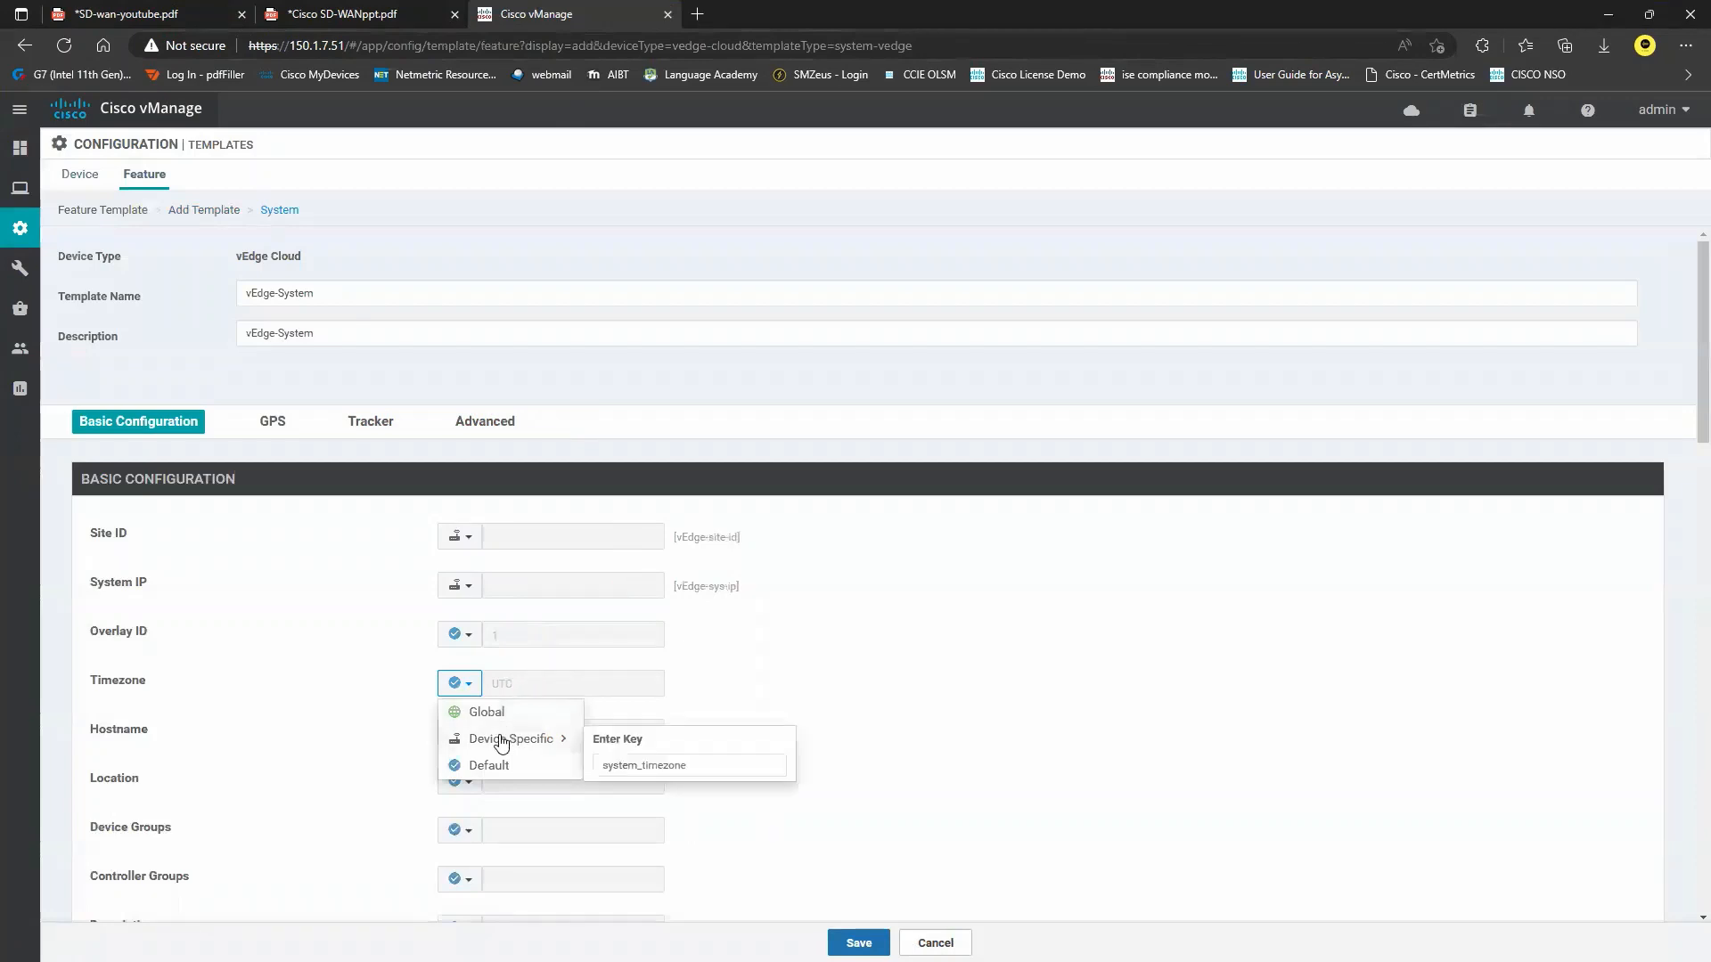
left_click_drag(700, 763, 599, 765)
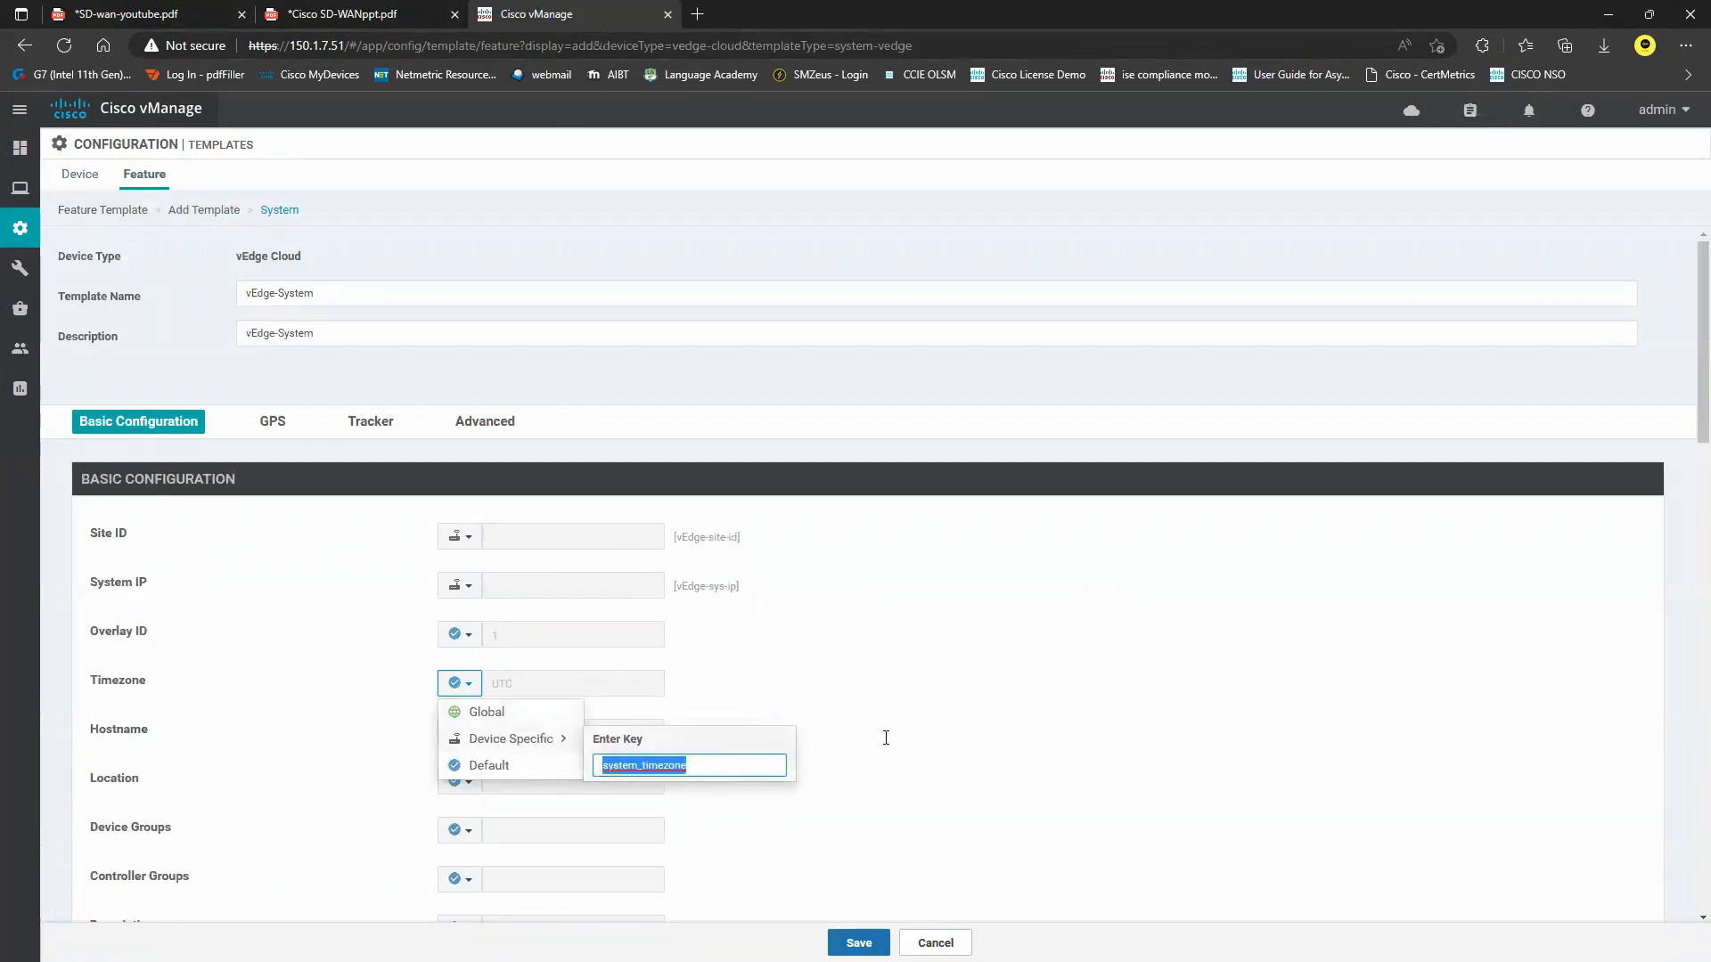
left_click(886, 739)
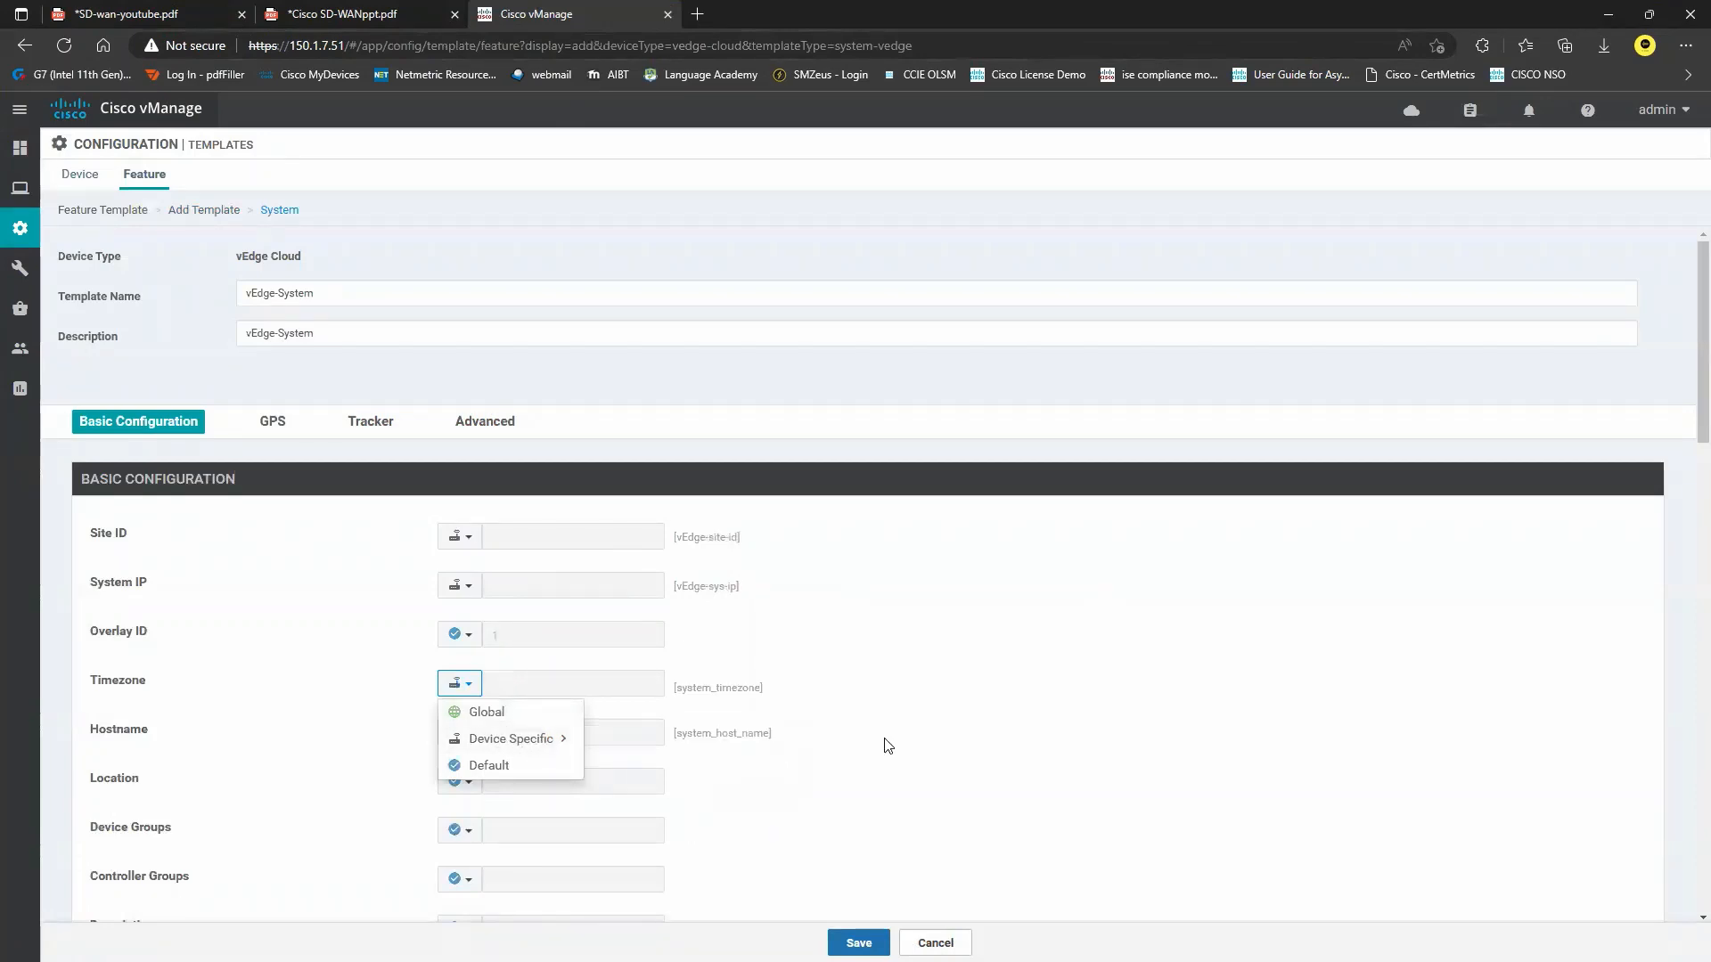
mouse_move(551, 744)
left_click_drag(704, 764, 571, 768)
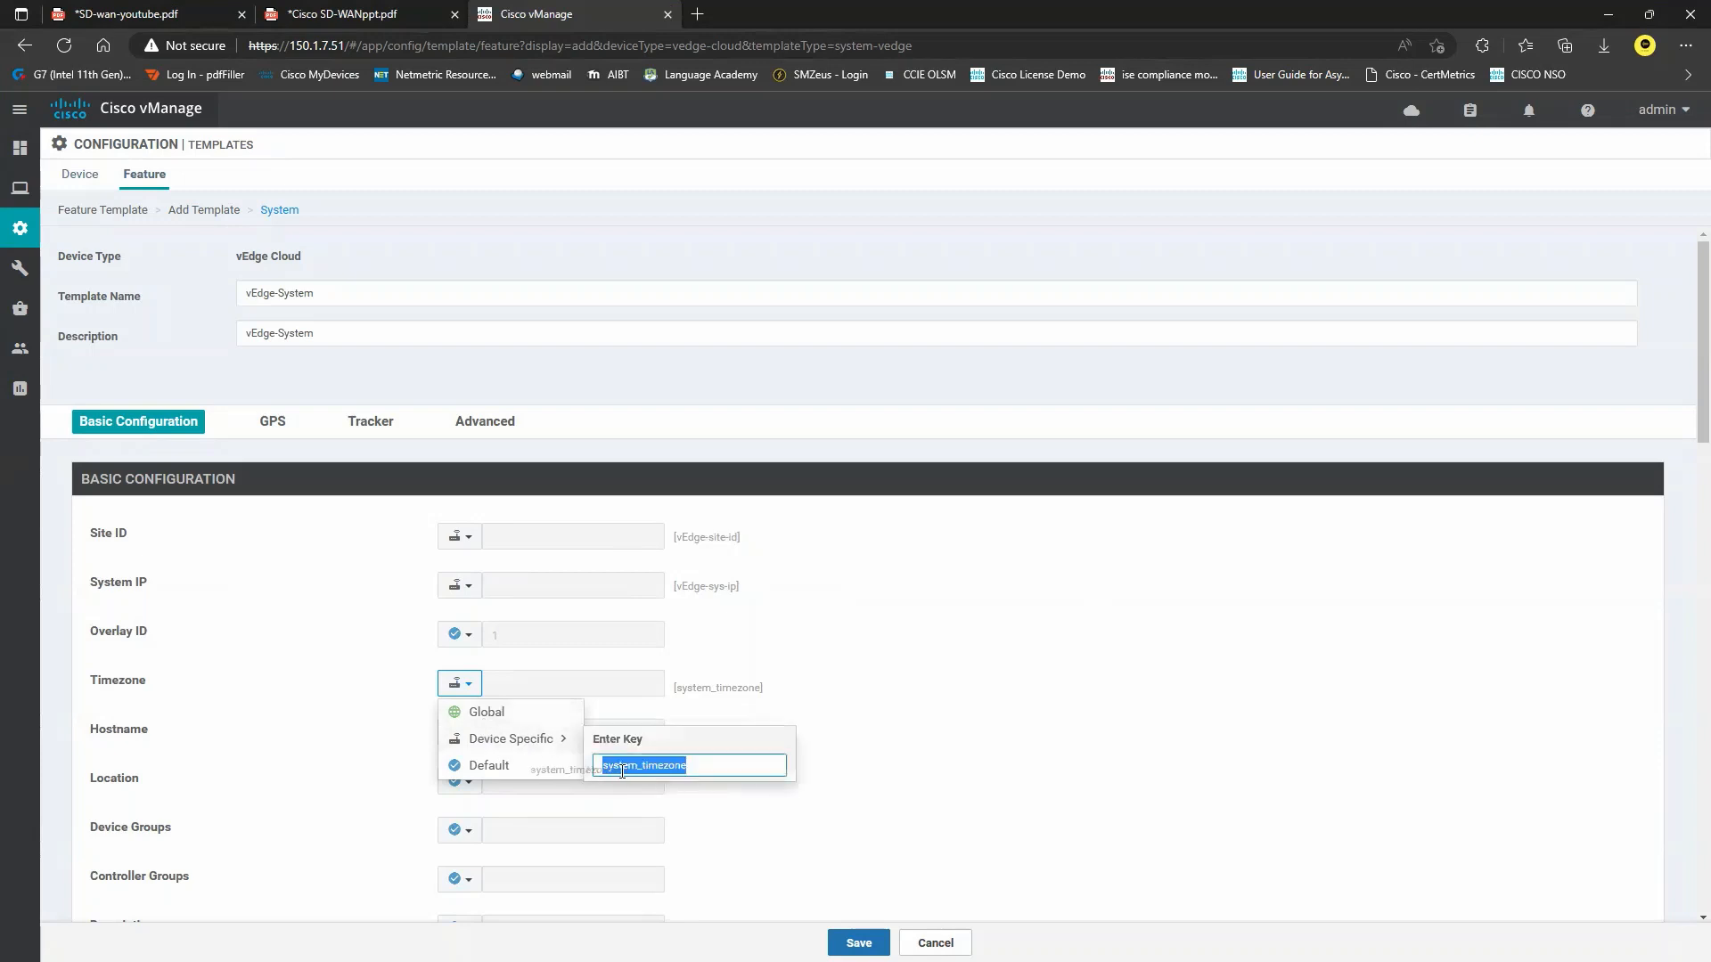
type("vEdge")
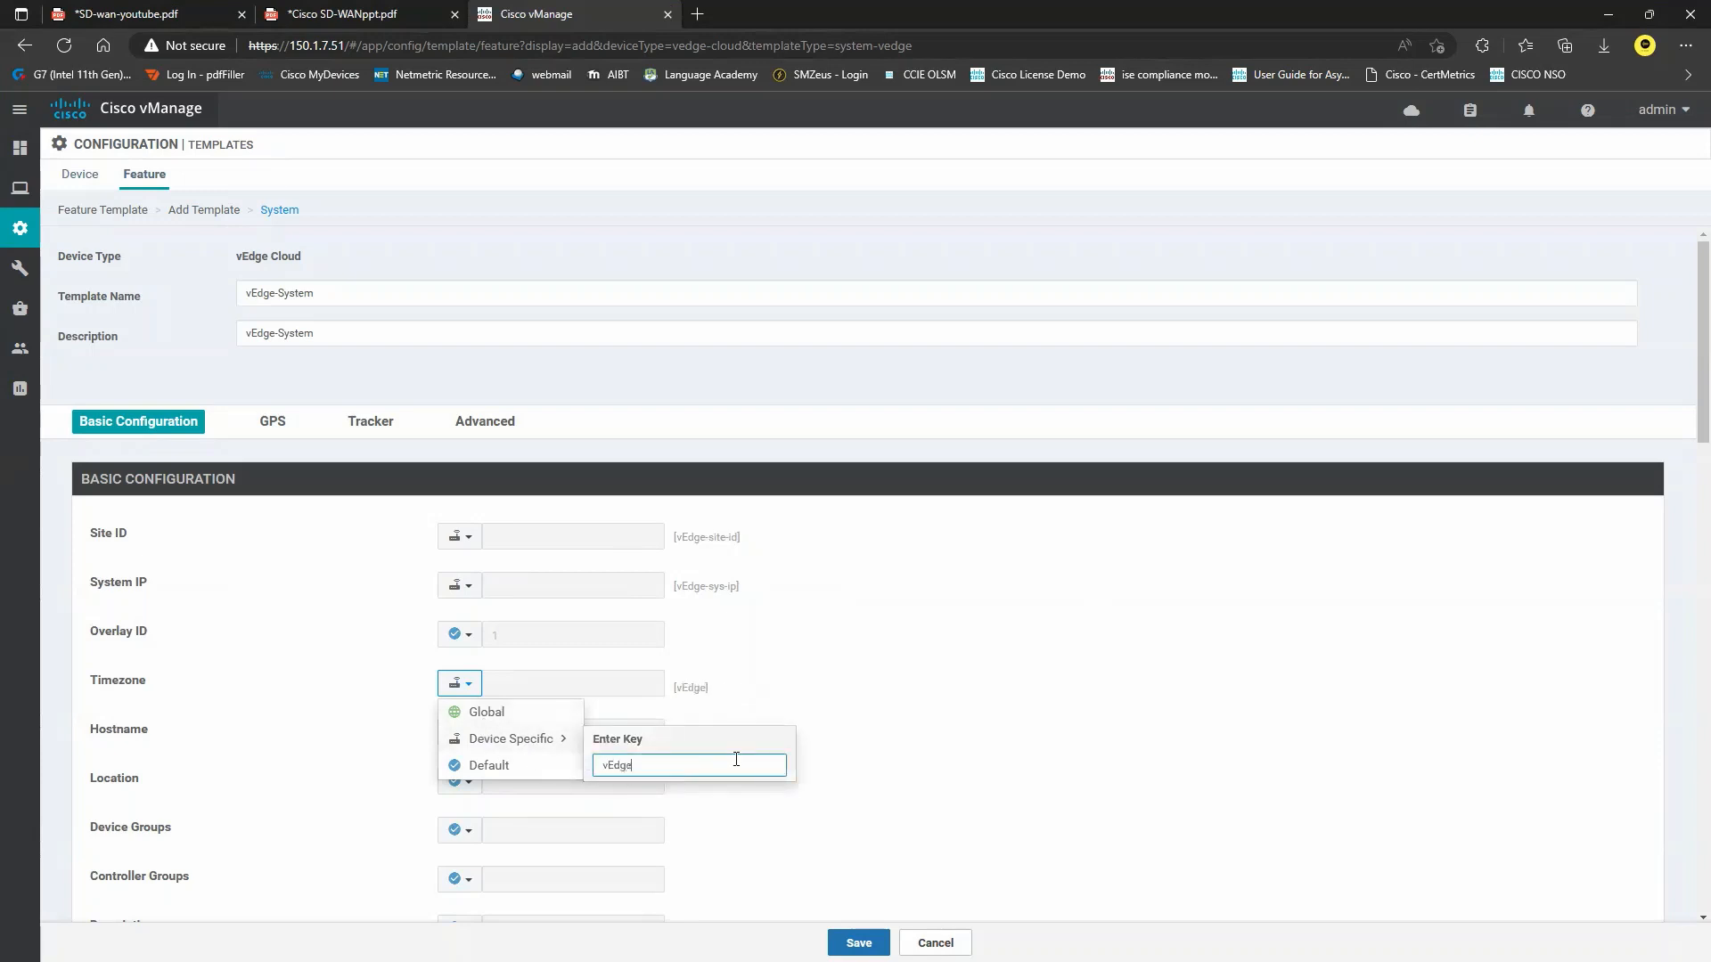
type("-timezone")
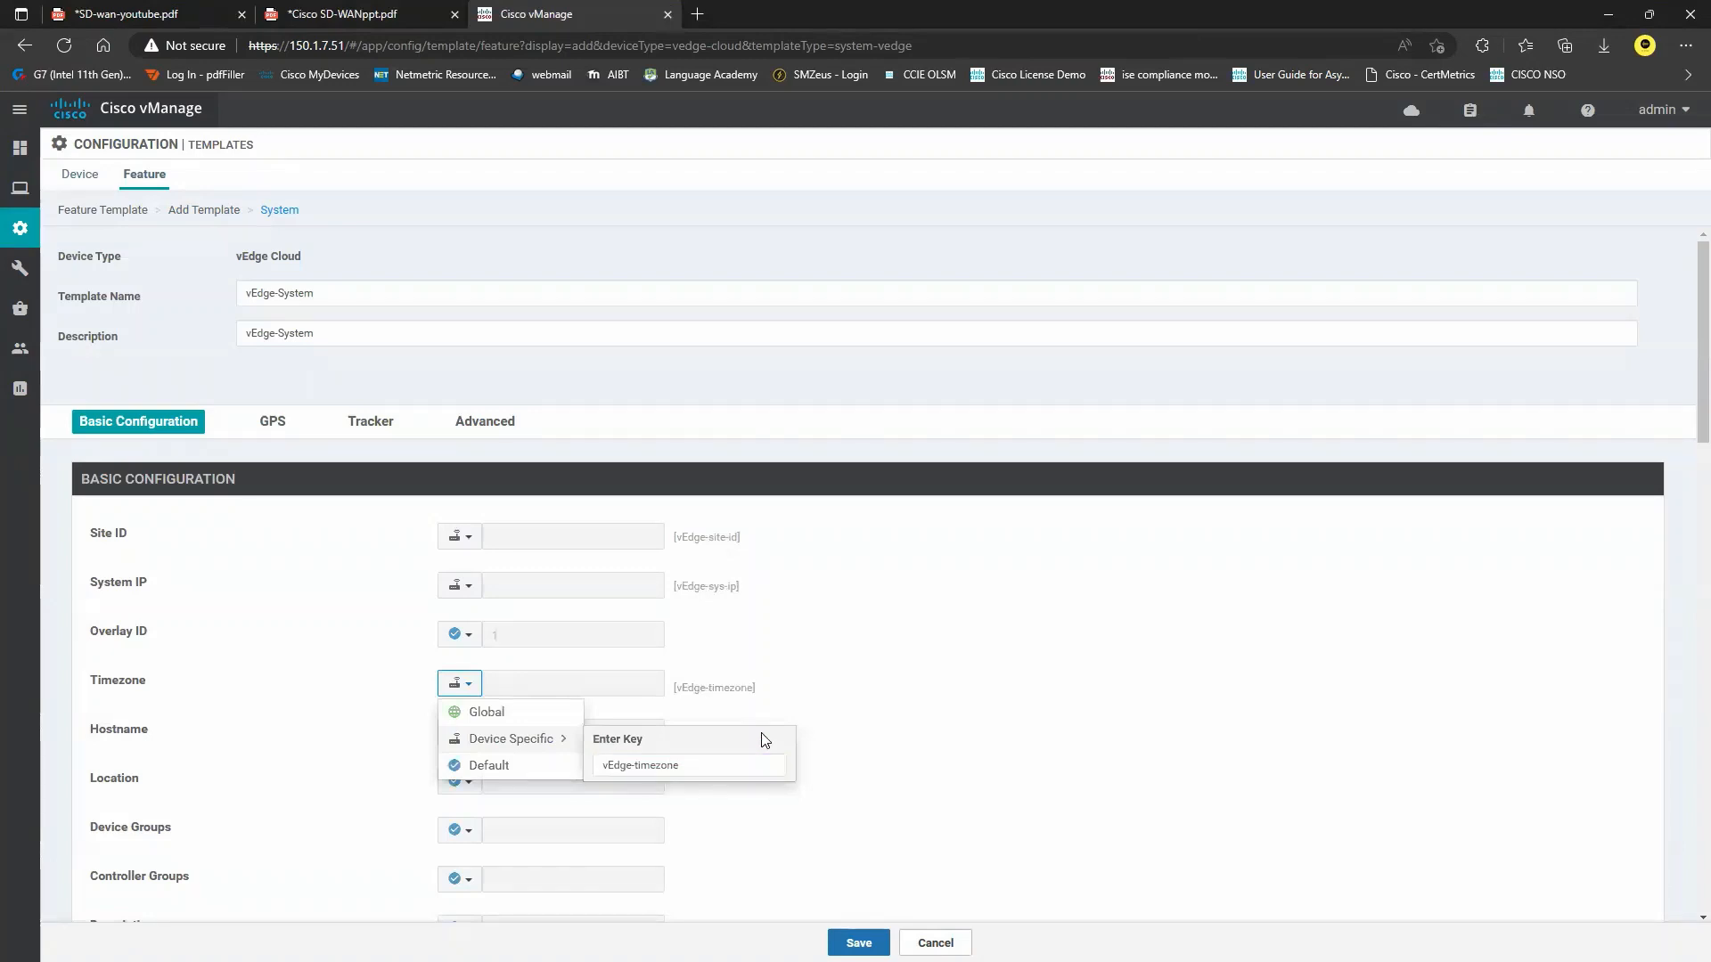
left_click(736, 718)
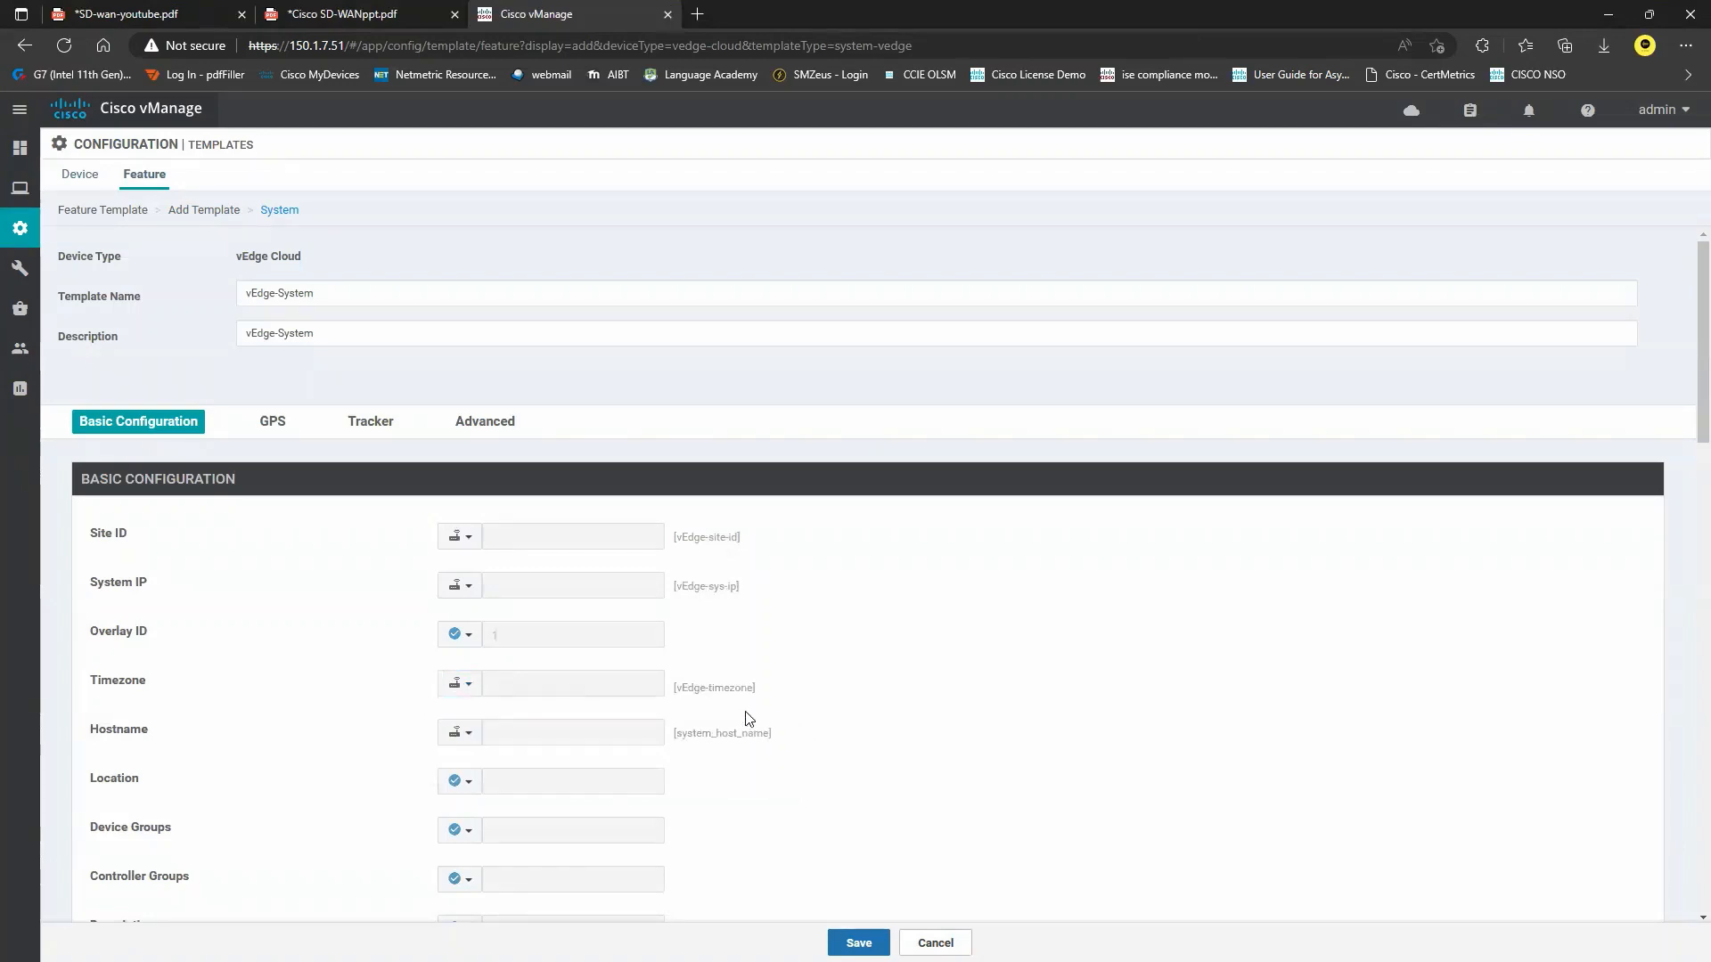
Make Hostname device-specific with the key vEdge-HostName.
left_click(480, 743)
mouse_move(546, 762)
left_click(711, 788)
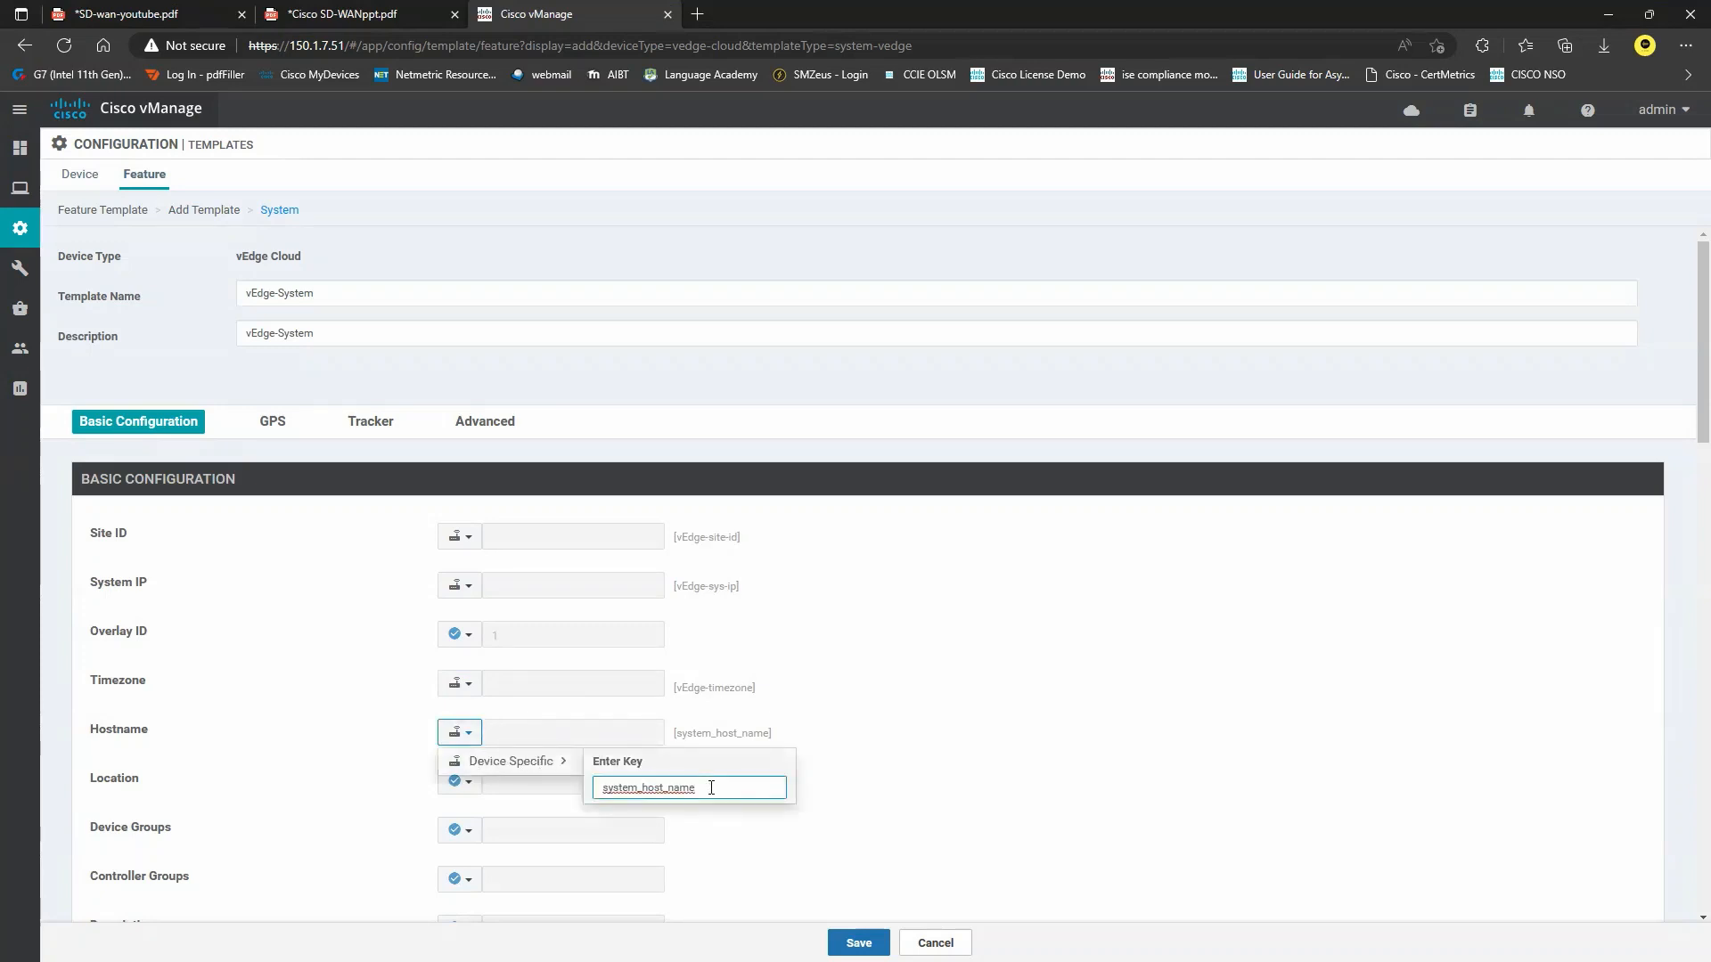
double_click(711, 788)
type("vEdge-HostName")
key("Return")
Leave Console Baud Rate at Default and save the vEdge-System feature template.
scroll(753, 767, "down", 3)
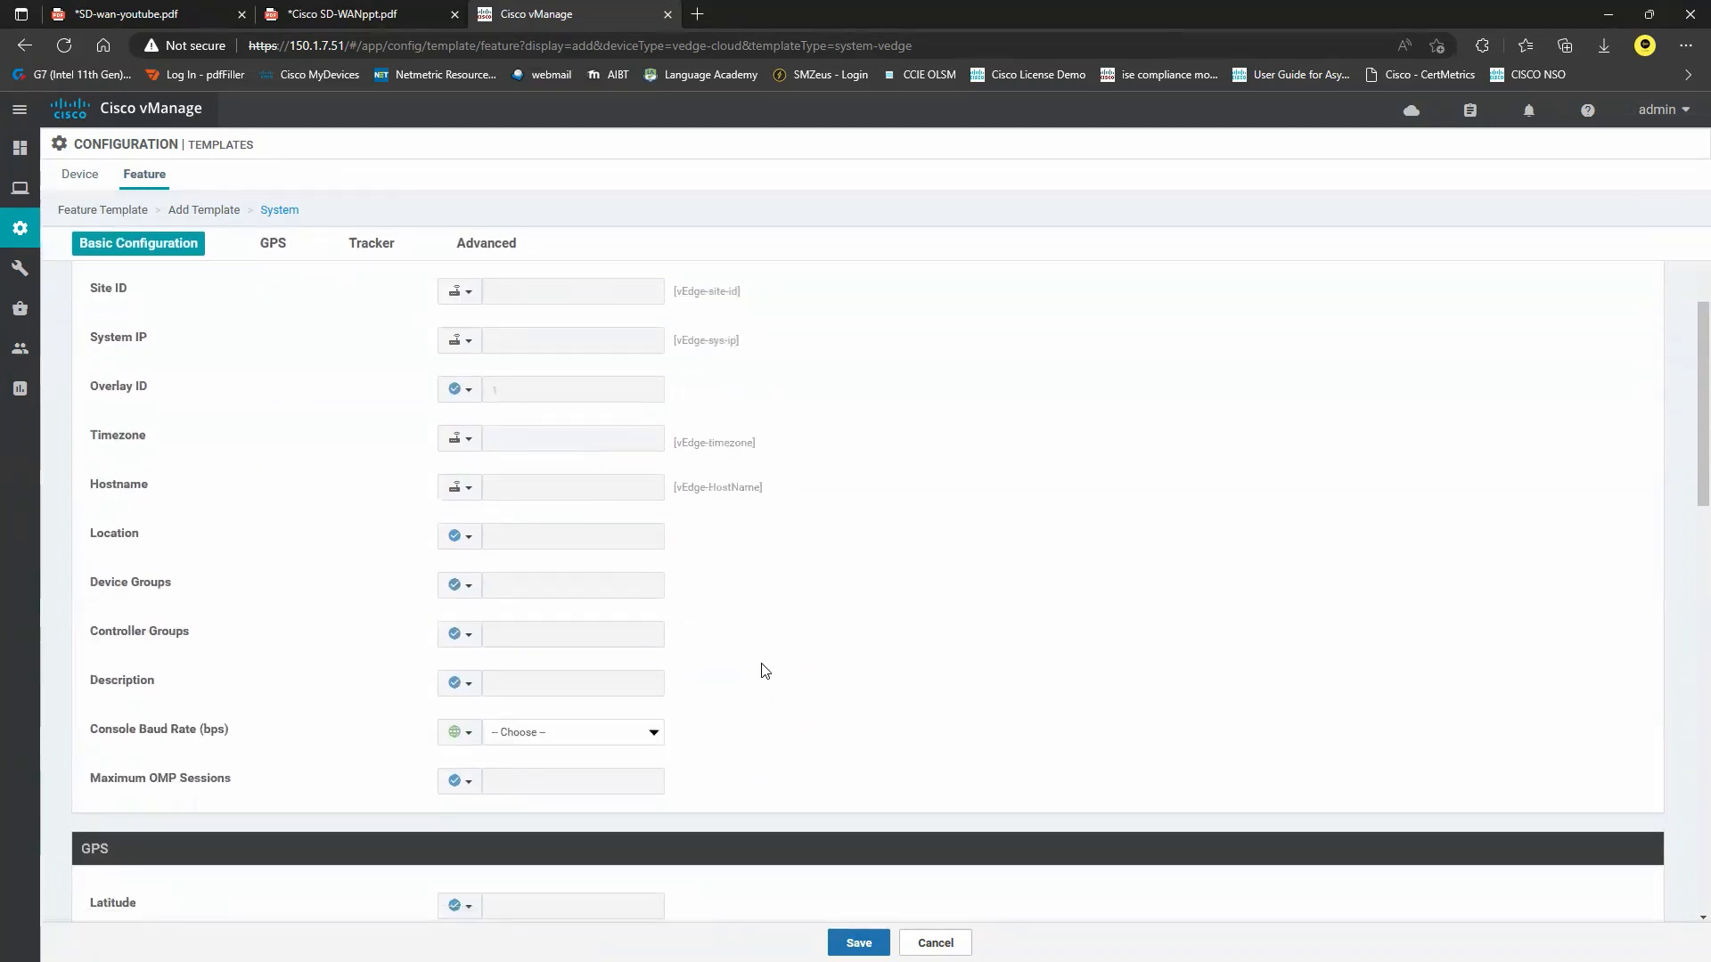
left_click(460, 732)
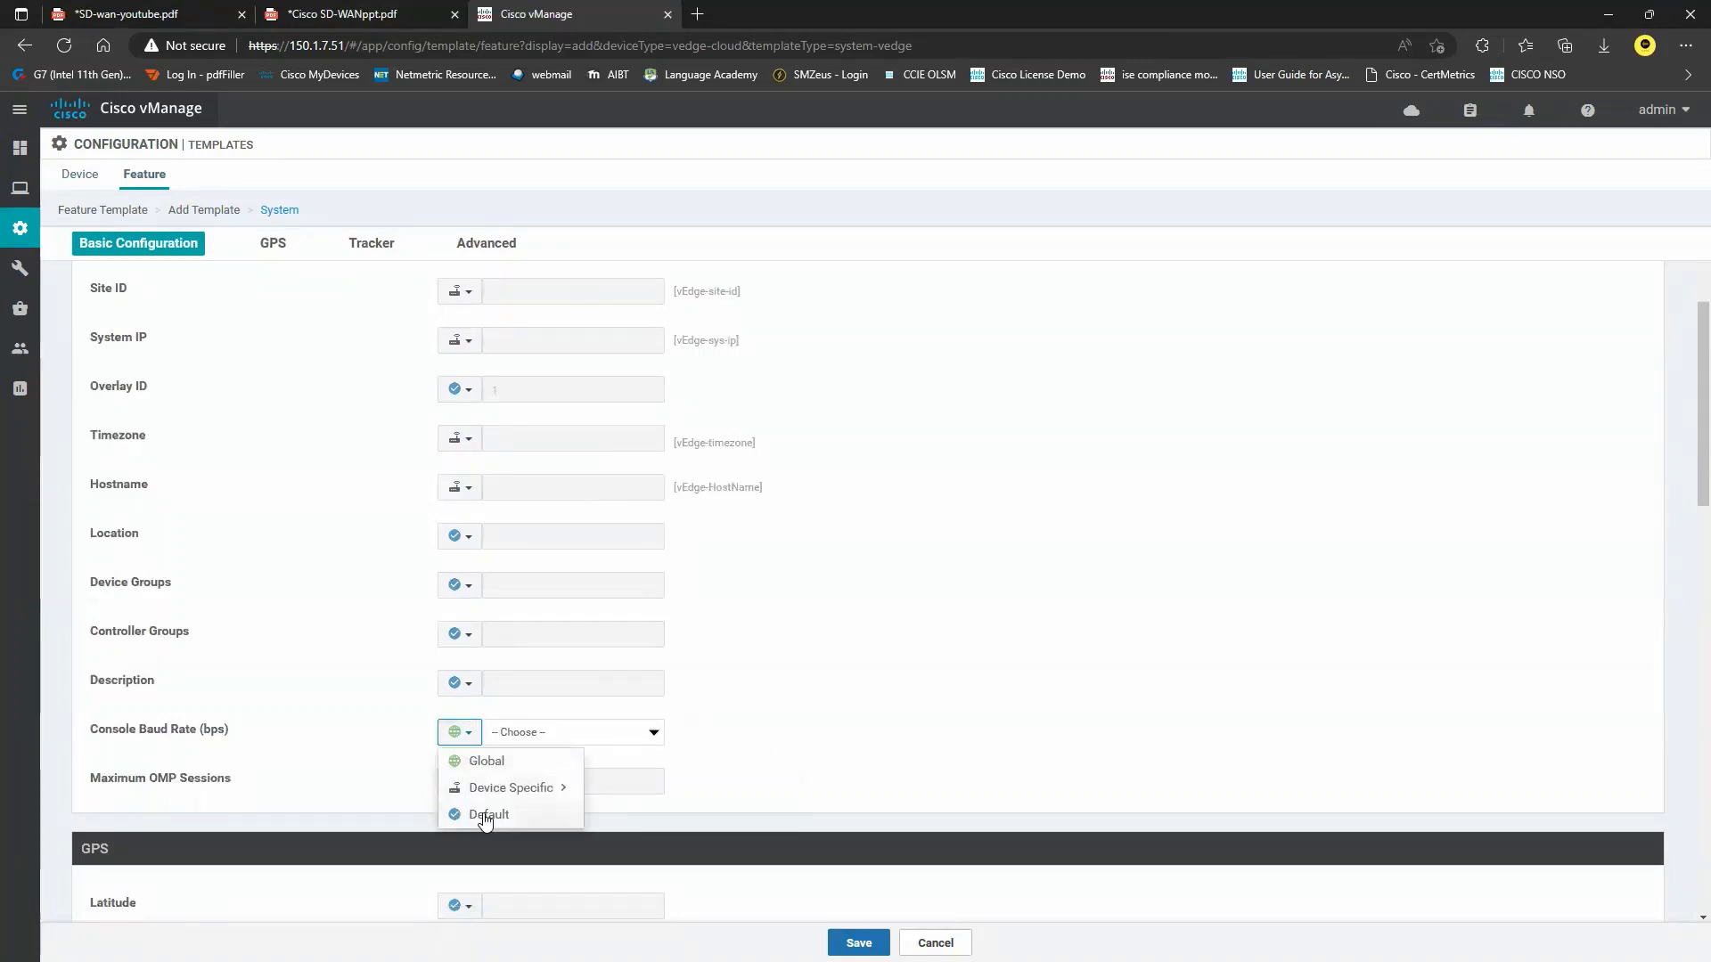
left_click(485, 815)
scroll(359, 760, "down", 7)
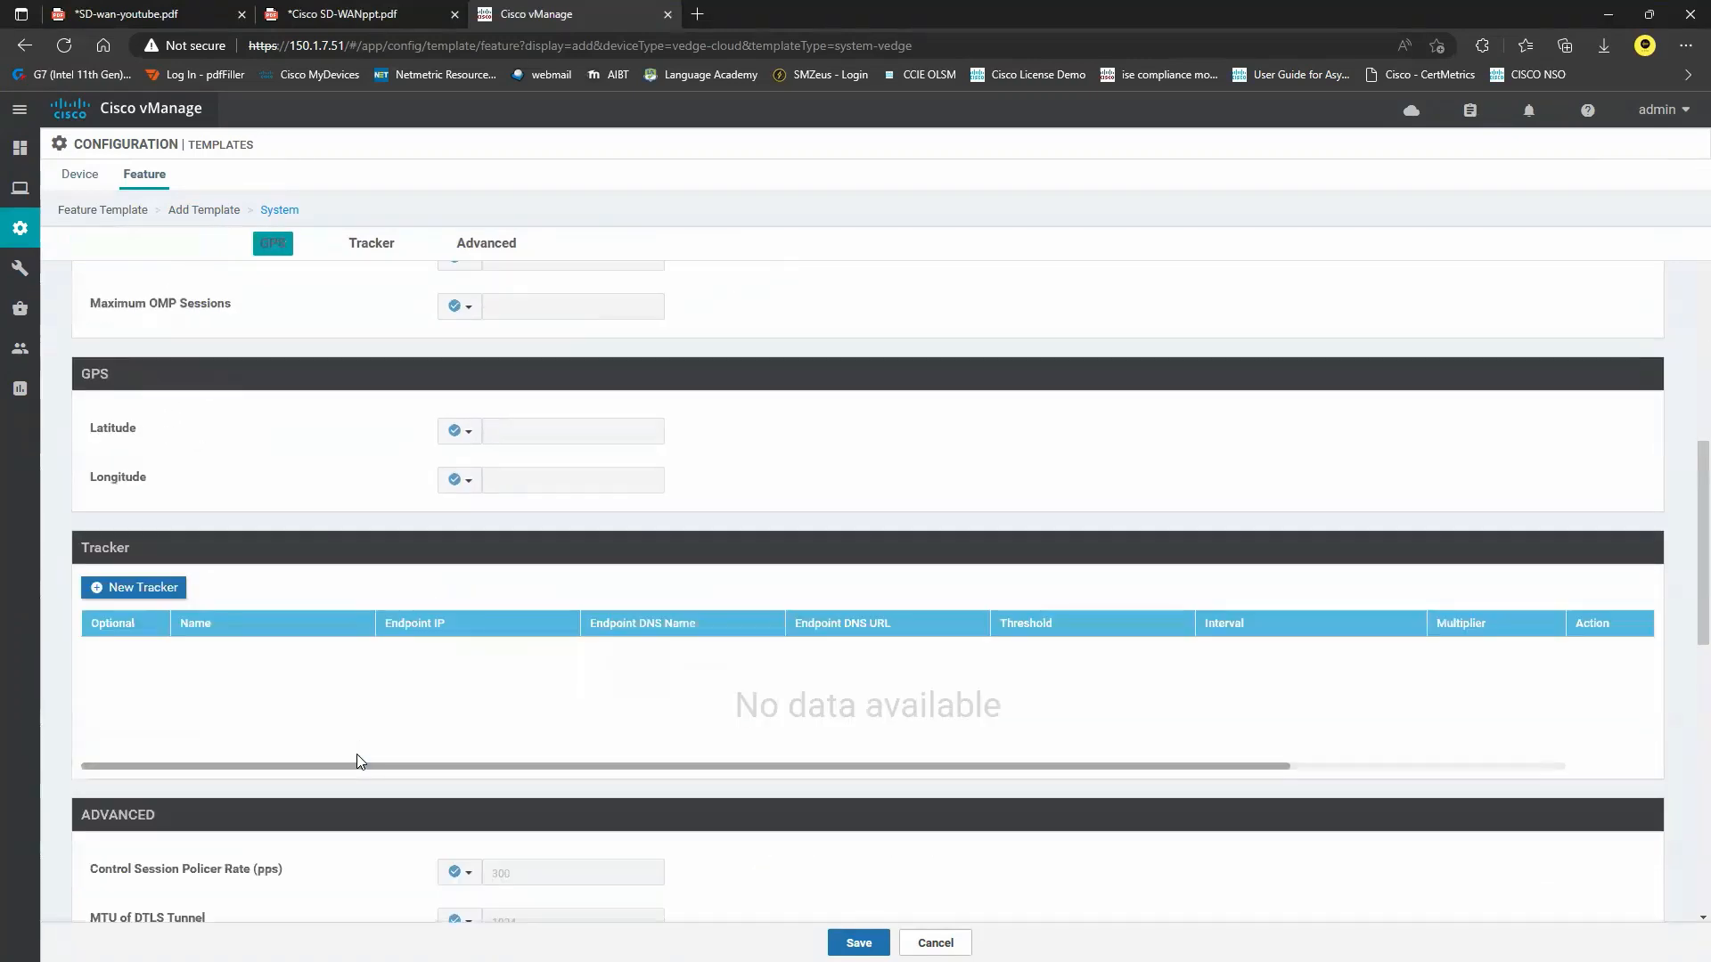
scroll(359, 760, "down", 3)
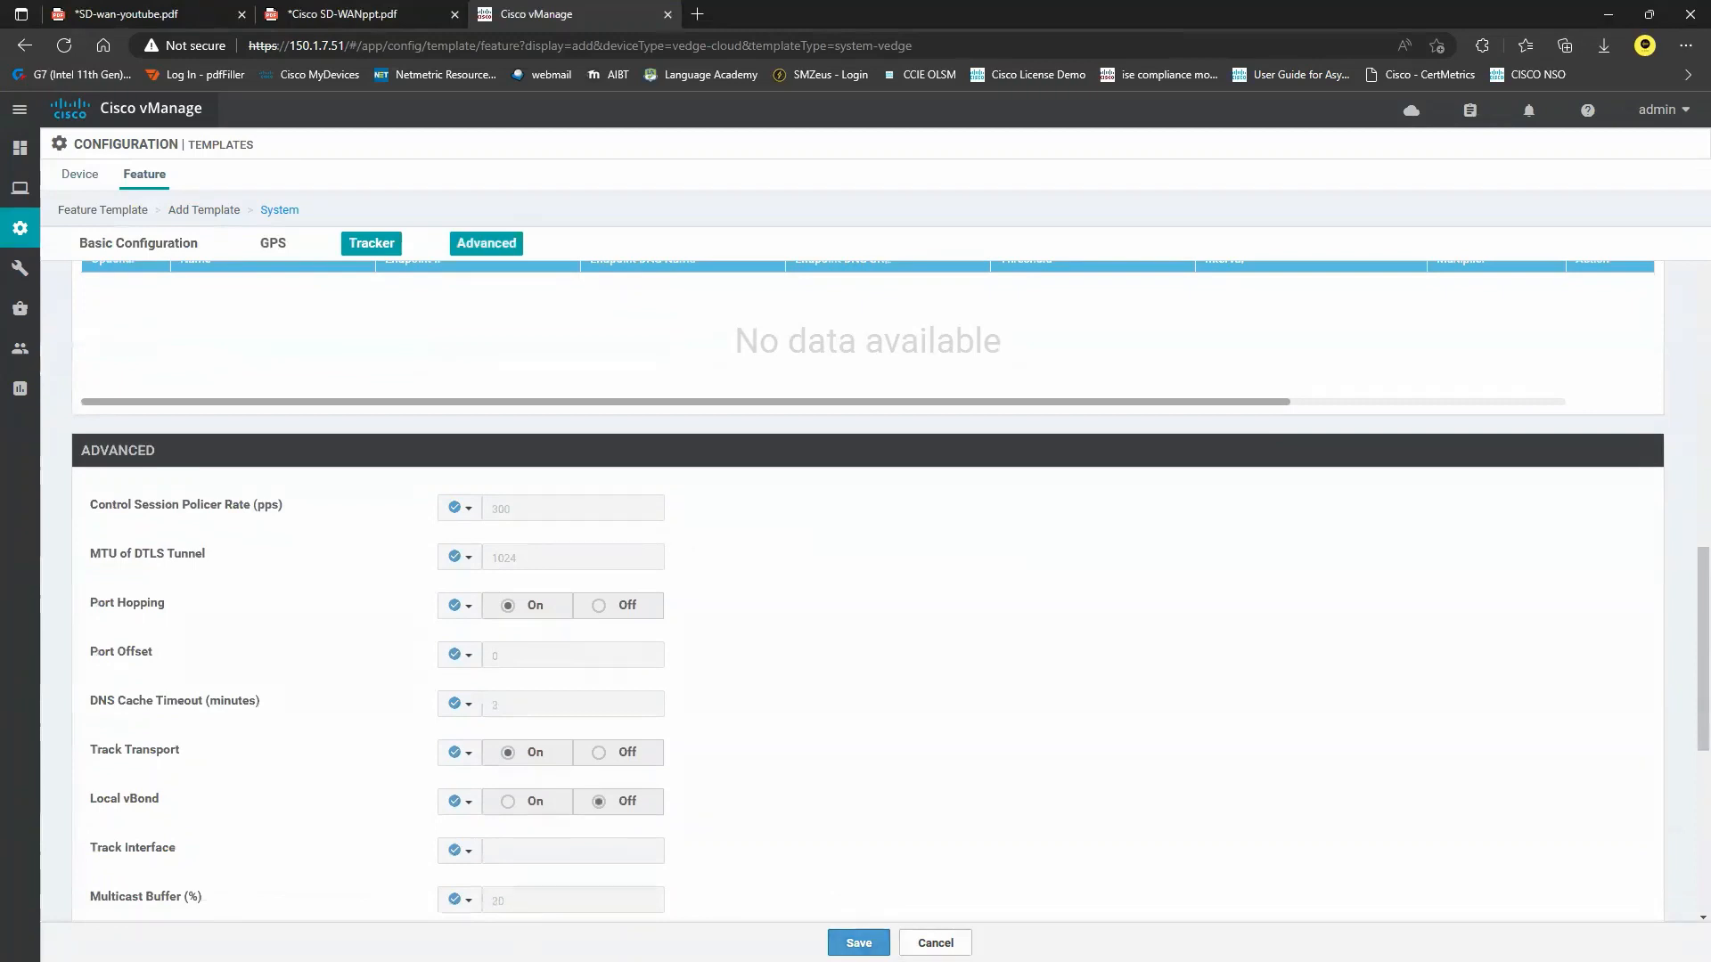
left_click(860, 943)
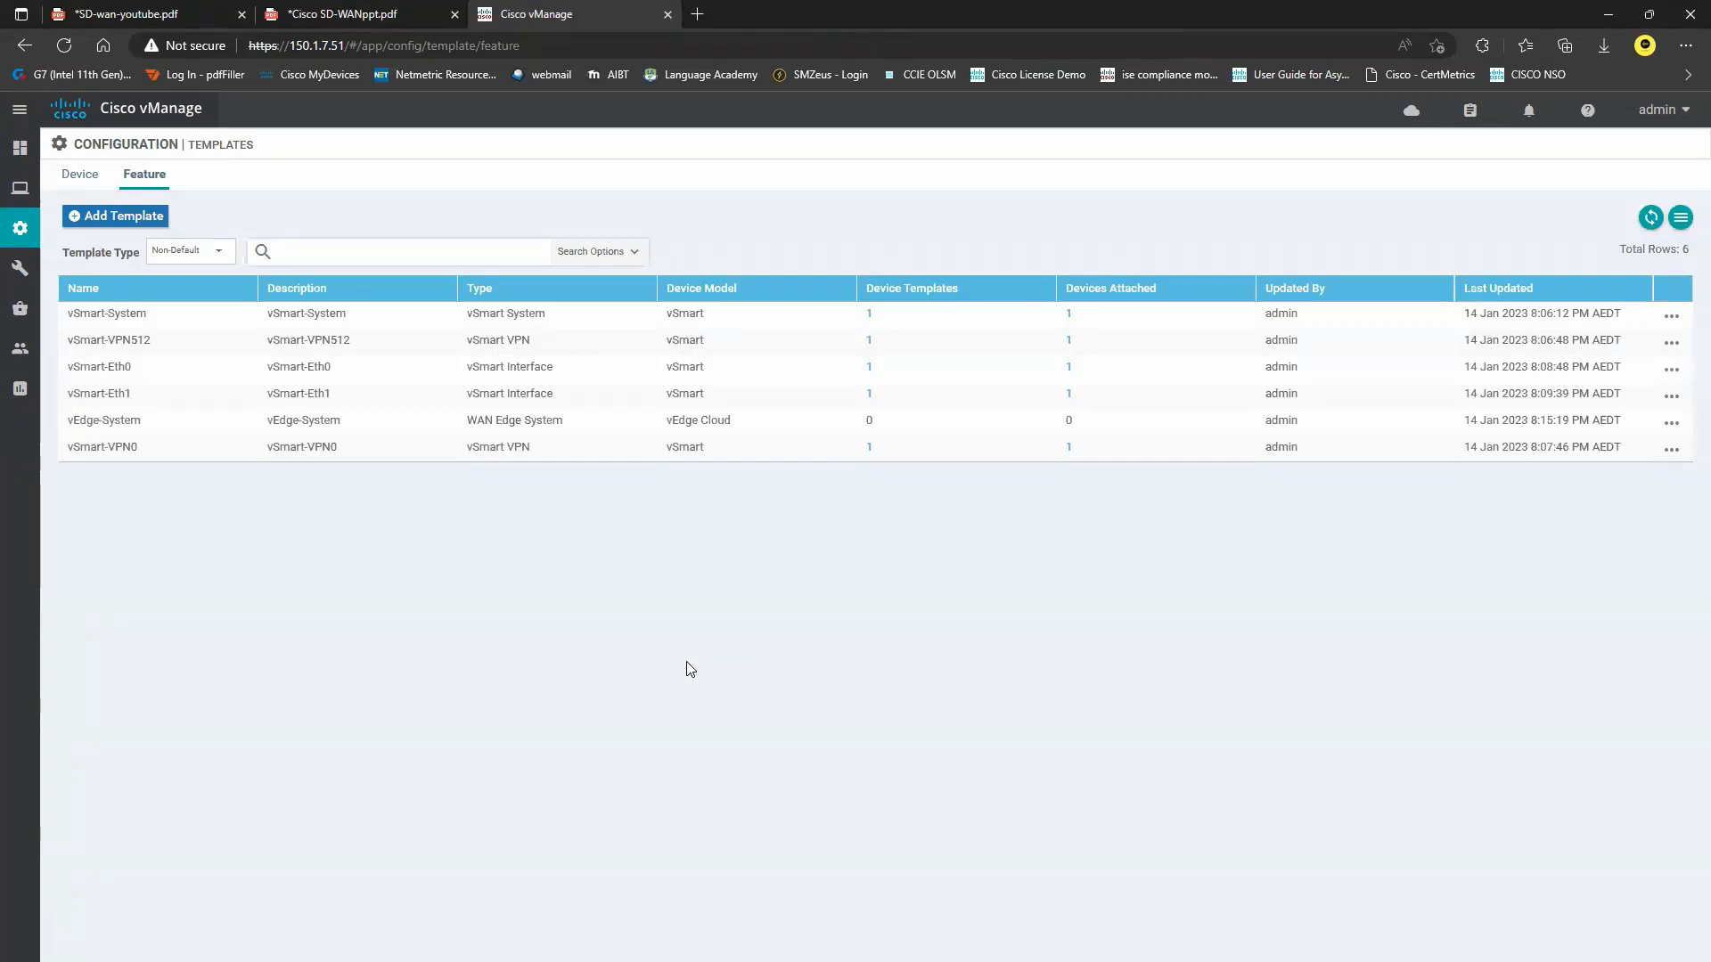
Start a new AAA feature template for vEdge Cloud, then return to the SD-wan-youtube.pdf diagram.
left_click(120, 216)
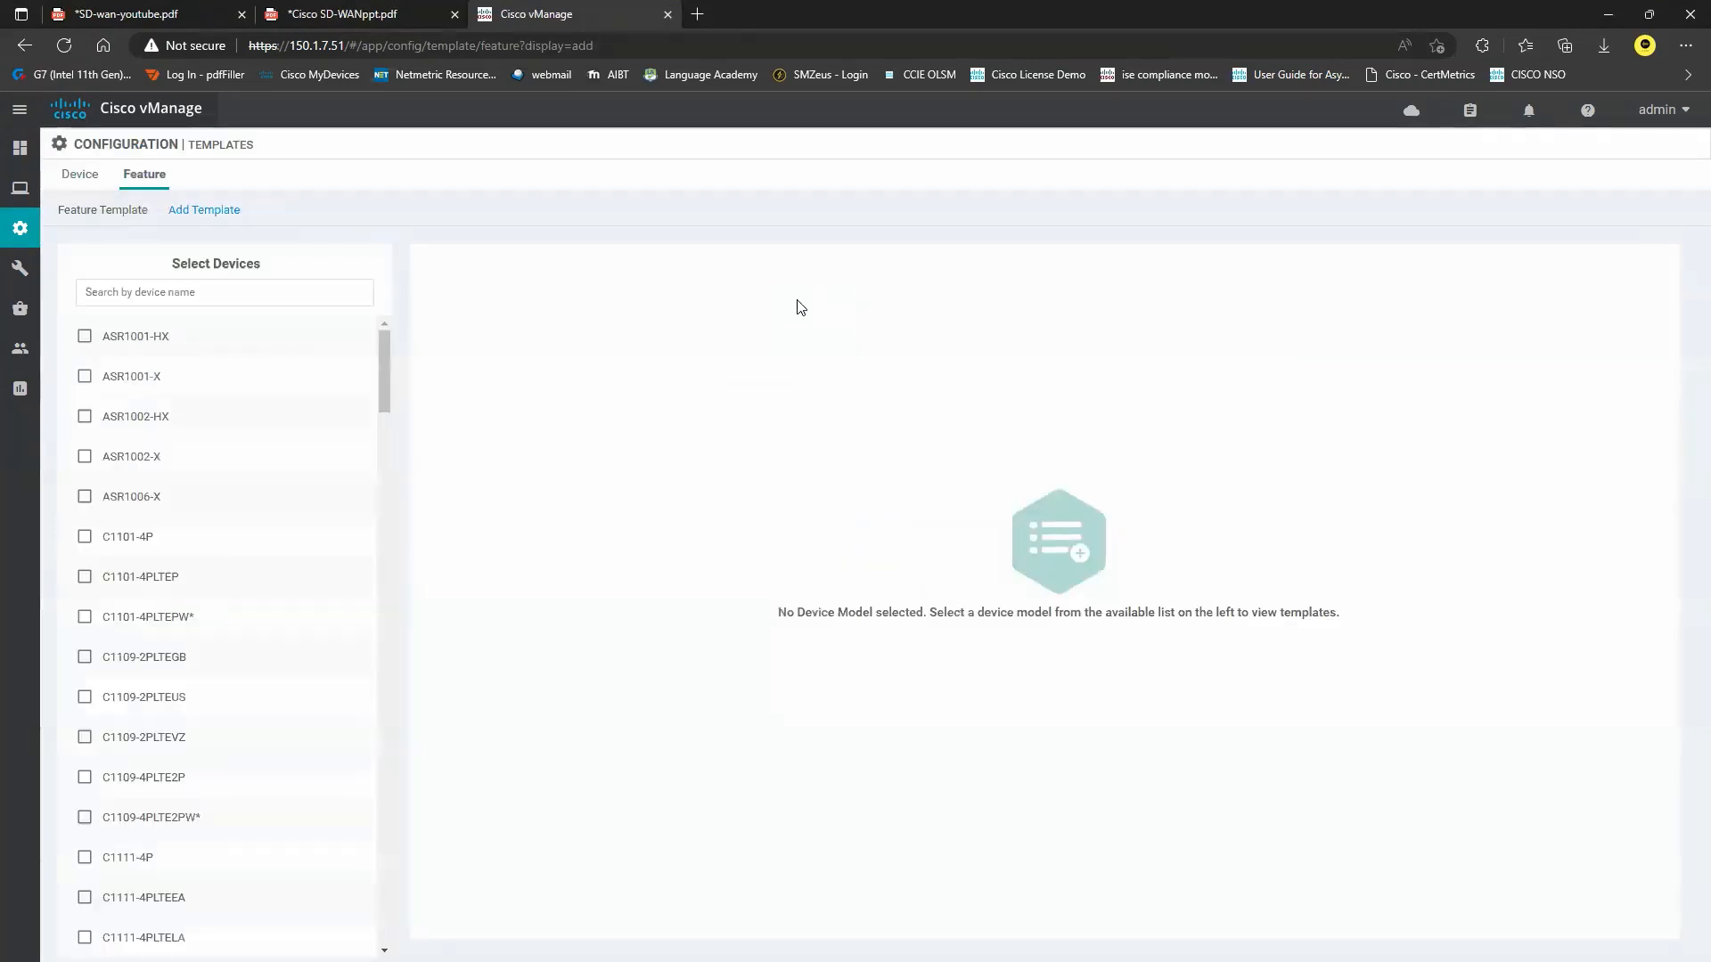
left_click(205, 292)
type("ved")
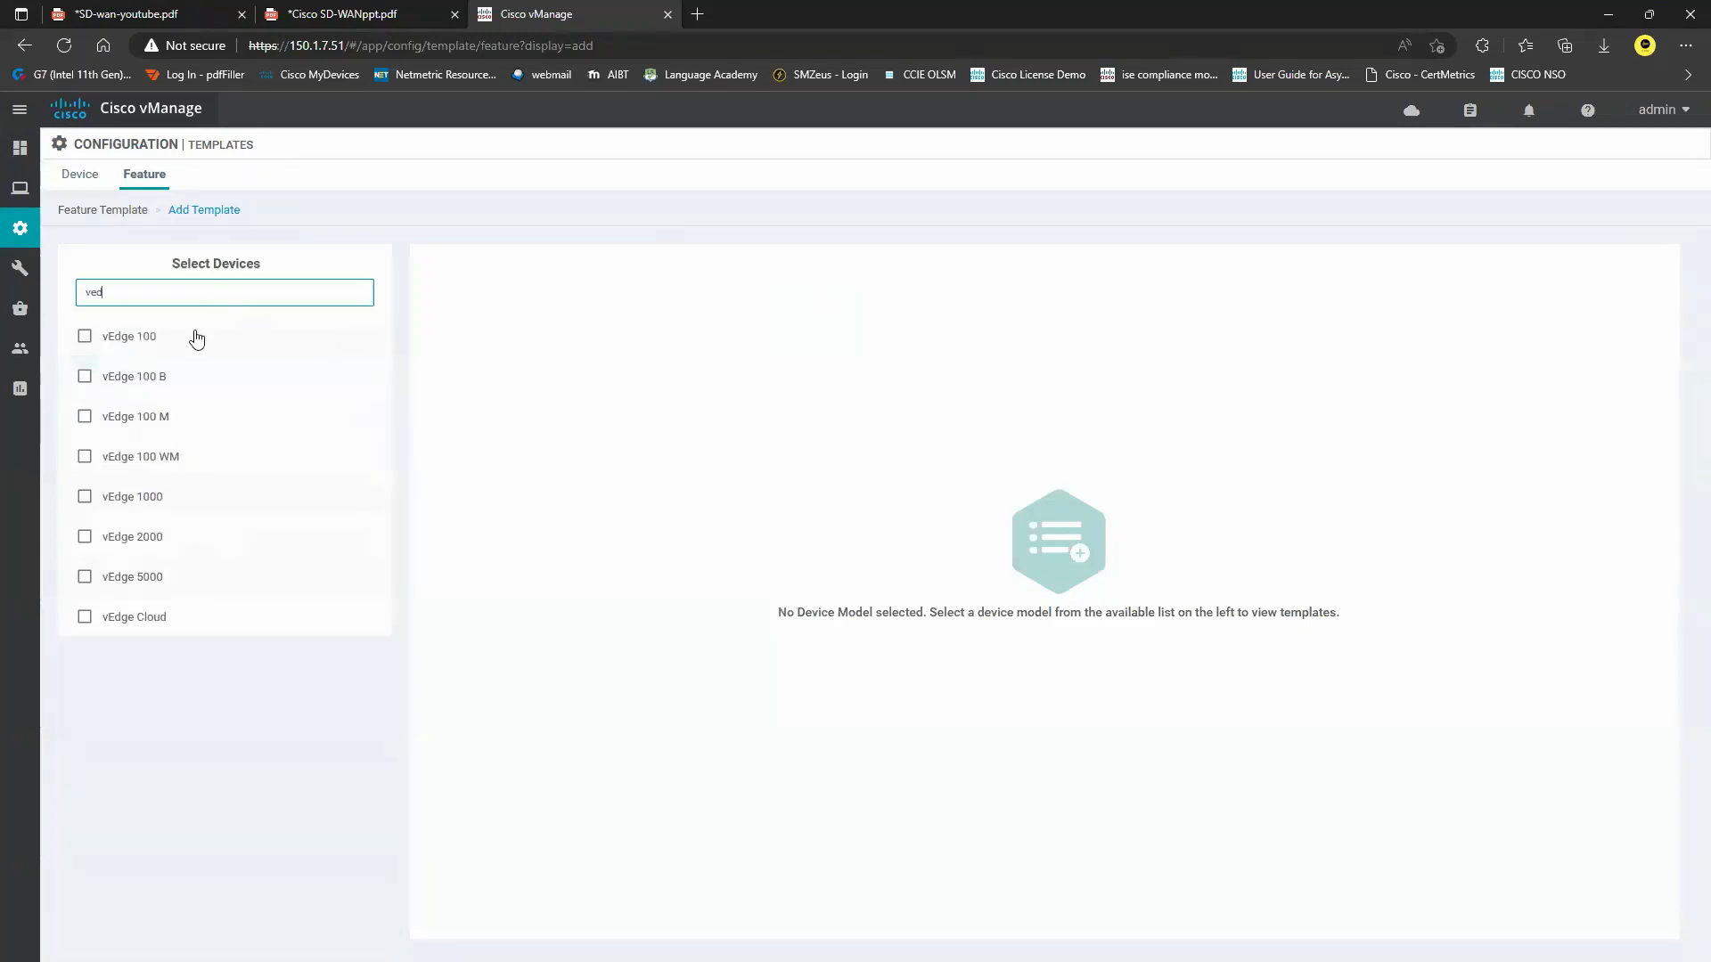
left_click(169, 626)
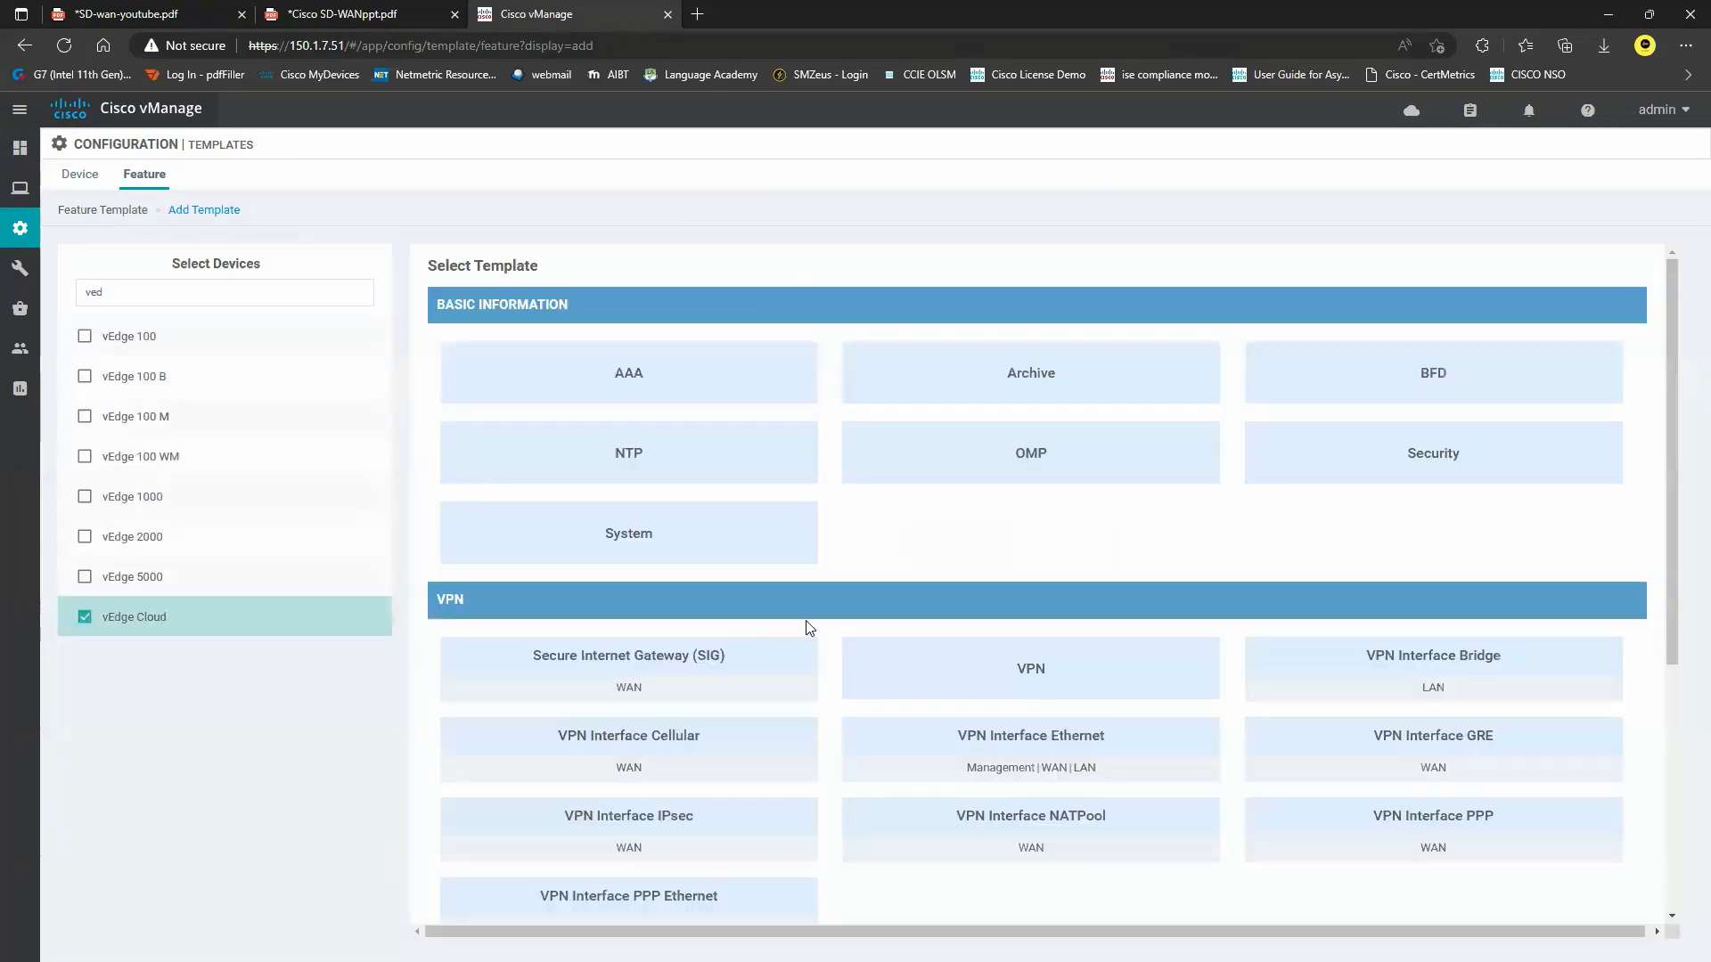
left_click(645, 376)
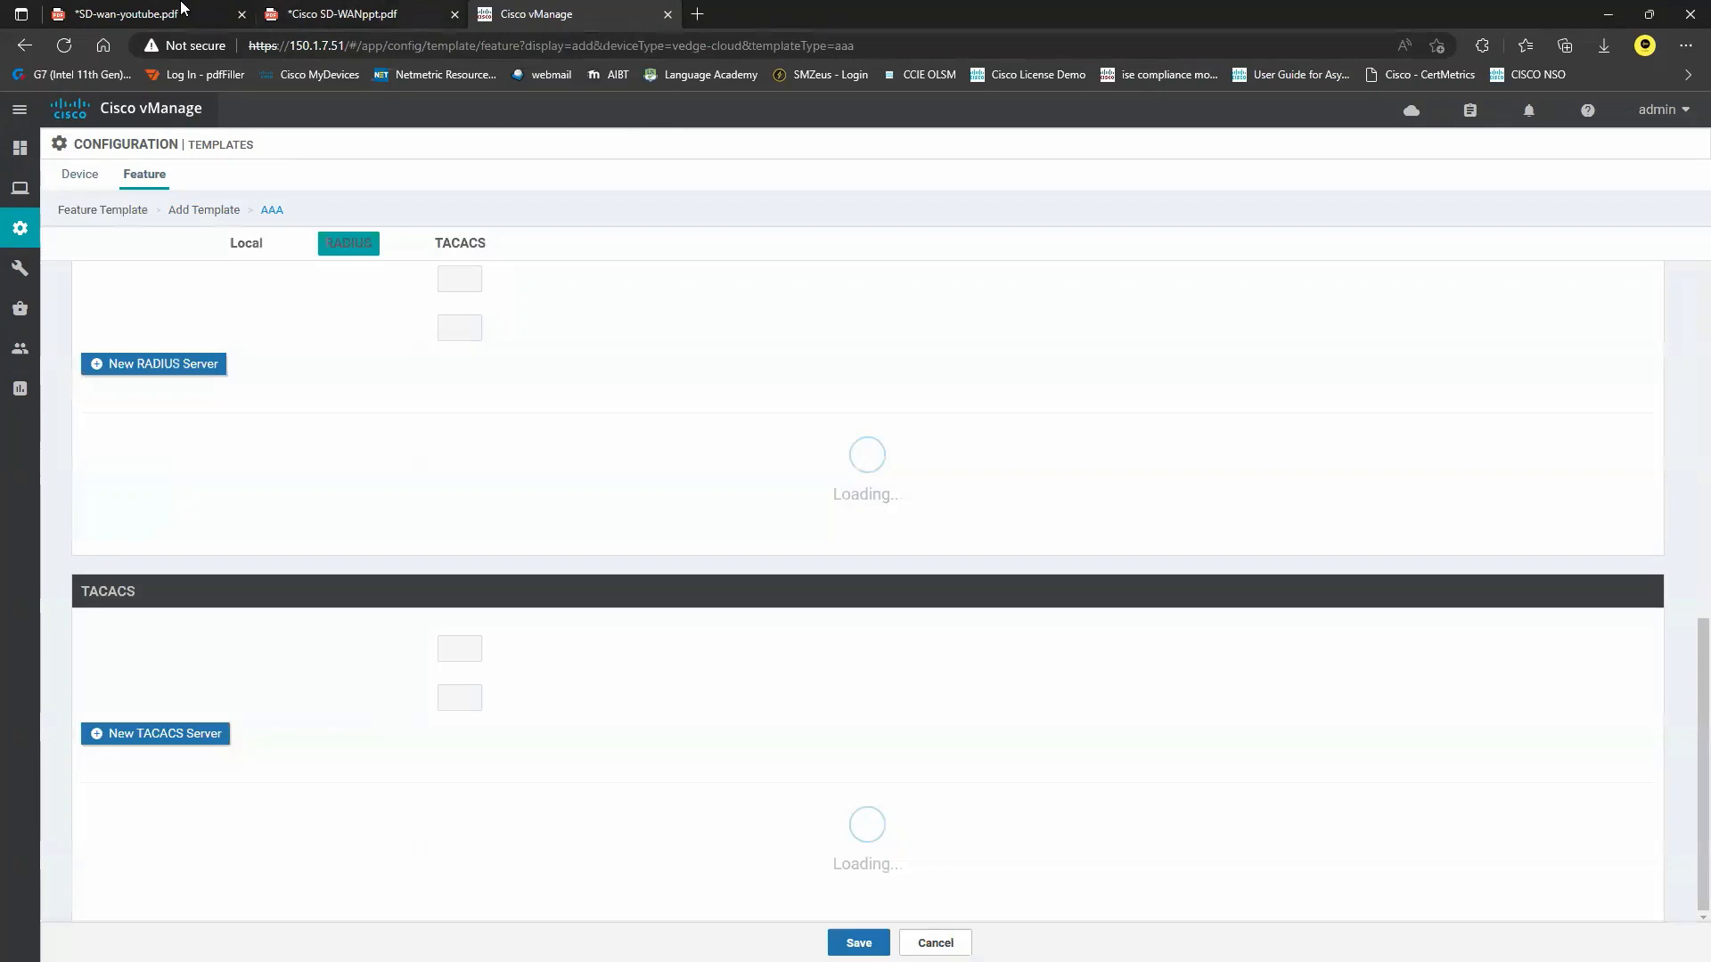
left_click(188, 11)
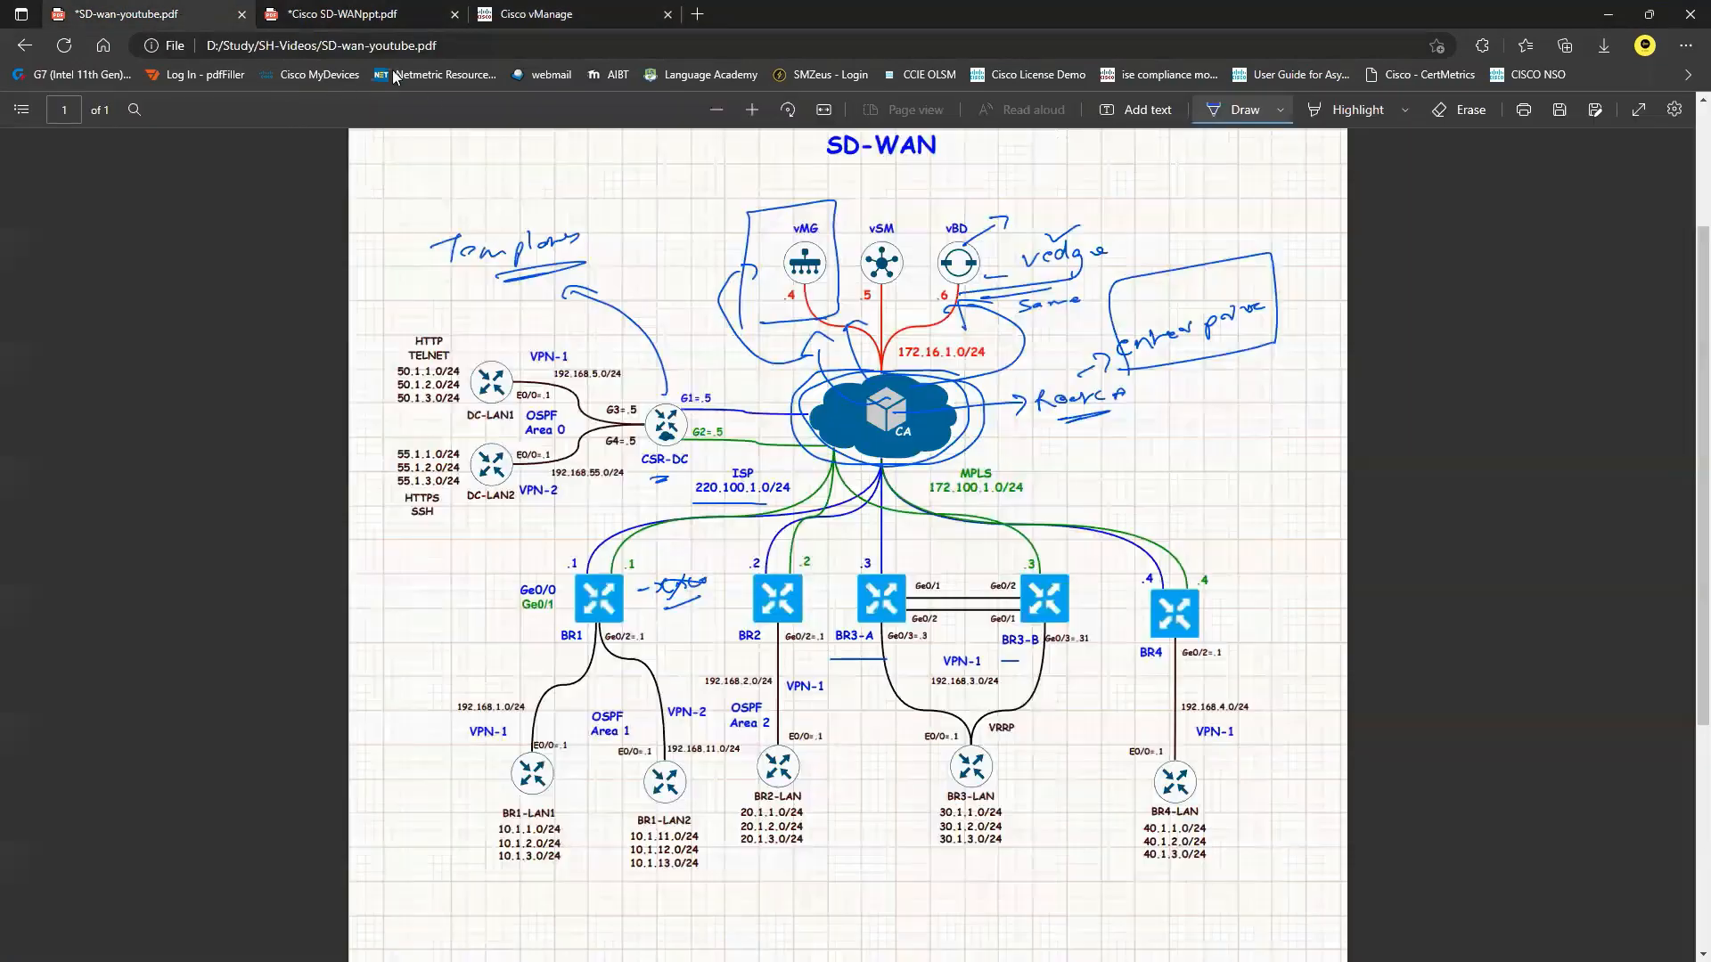
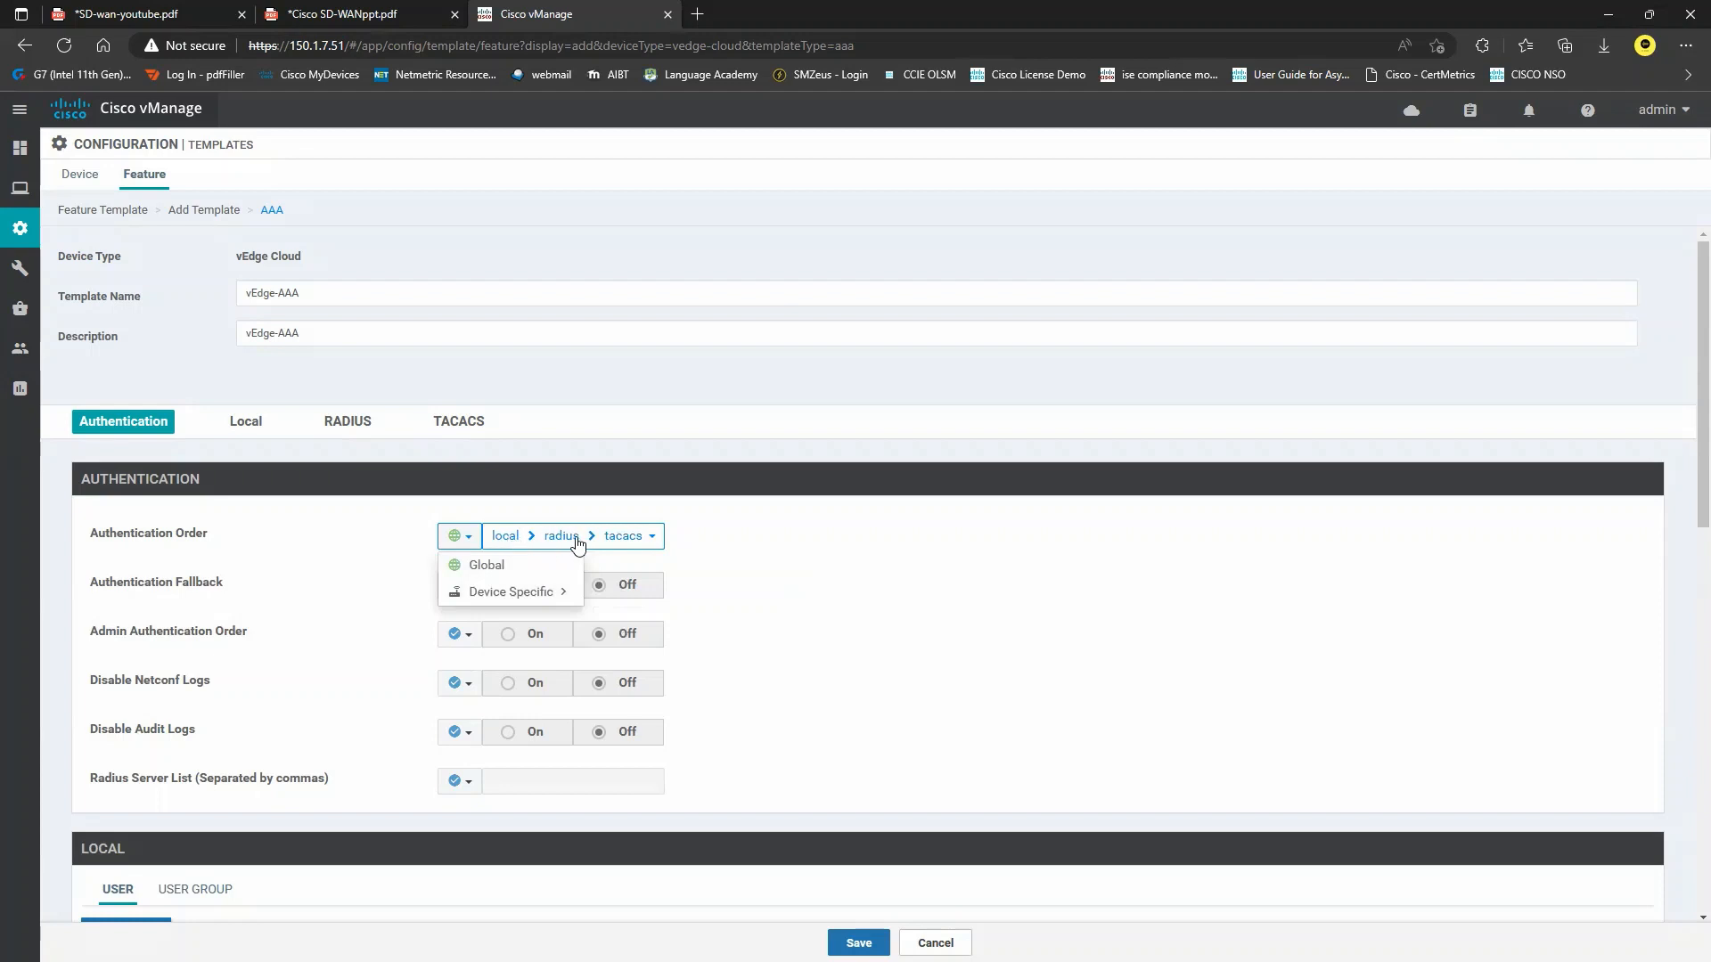
Remove radius and tacacs from the AAA authentication order, leaving only local.
left_click(649, 539)
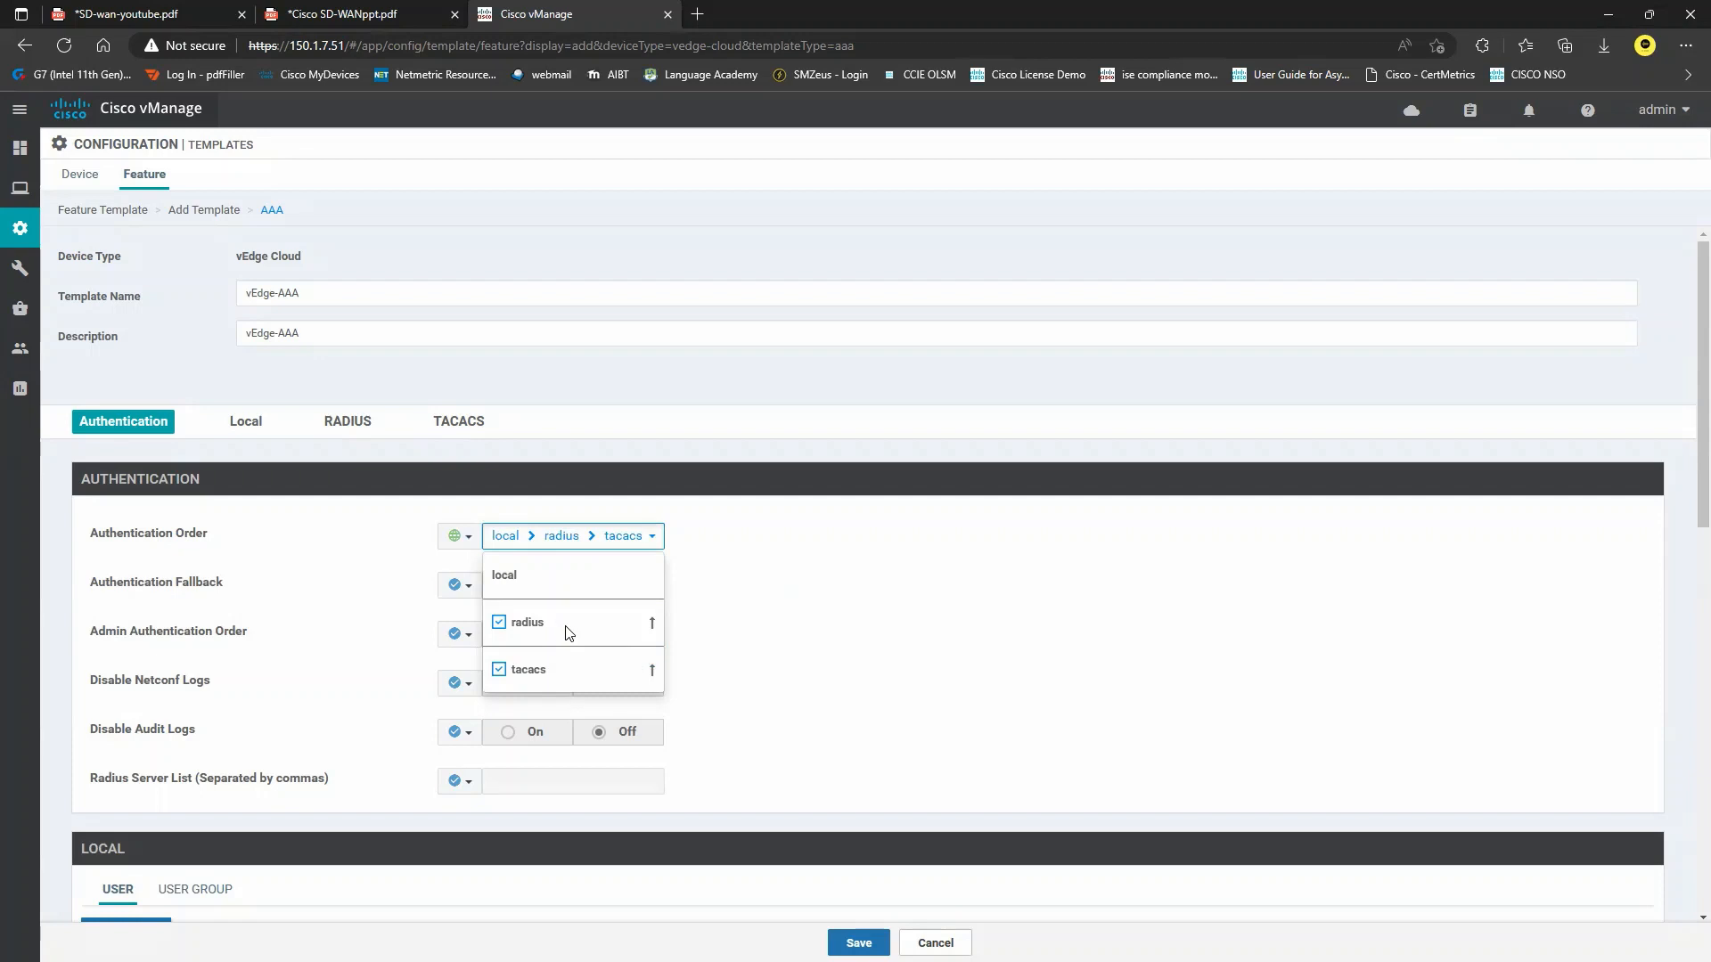
left_click(499, 623)
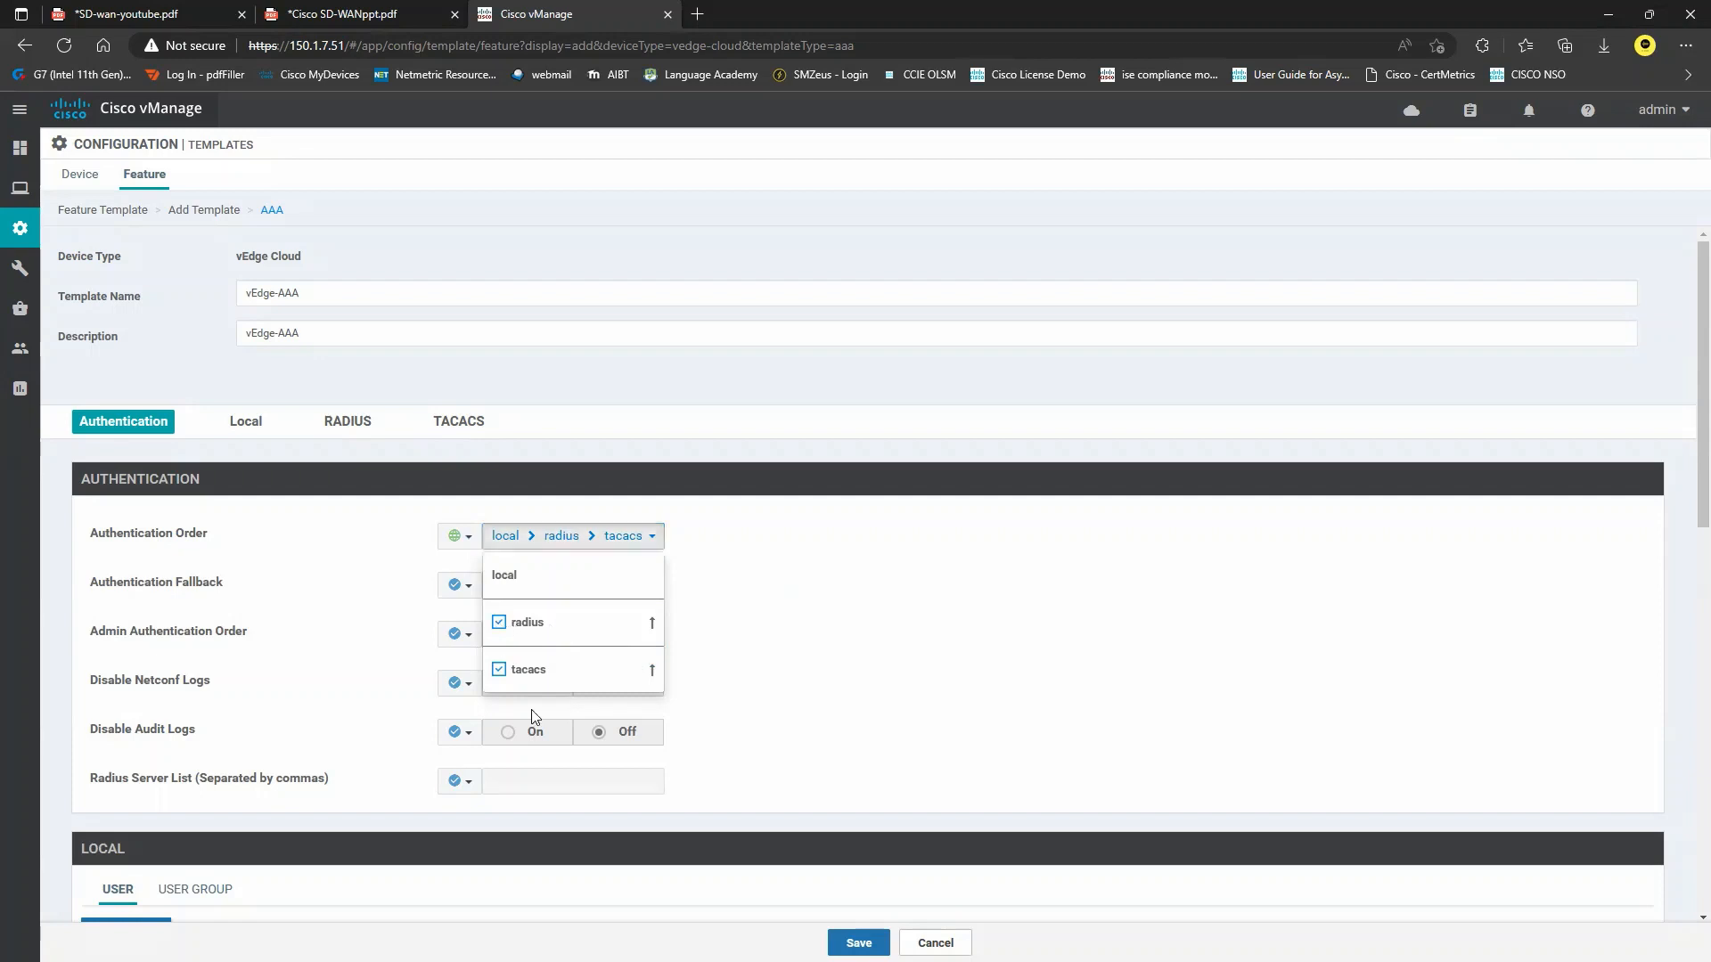
left_click(499, 670)
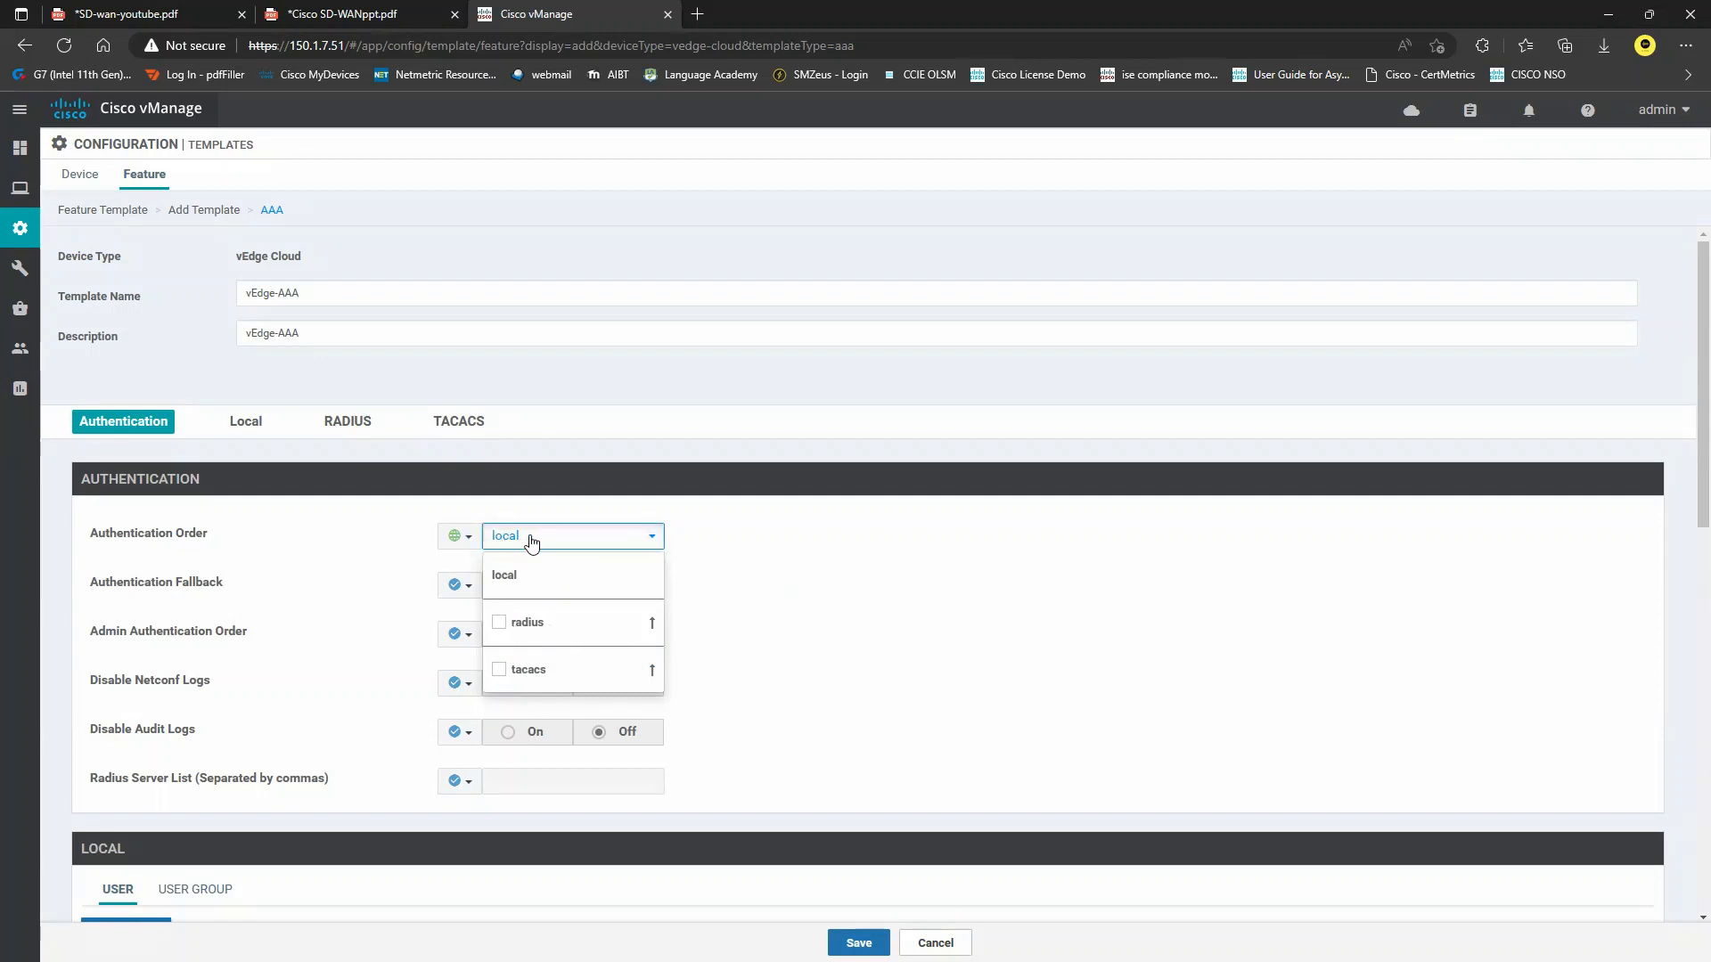
left_click(735, 595)
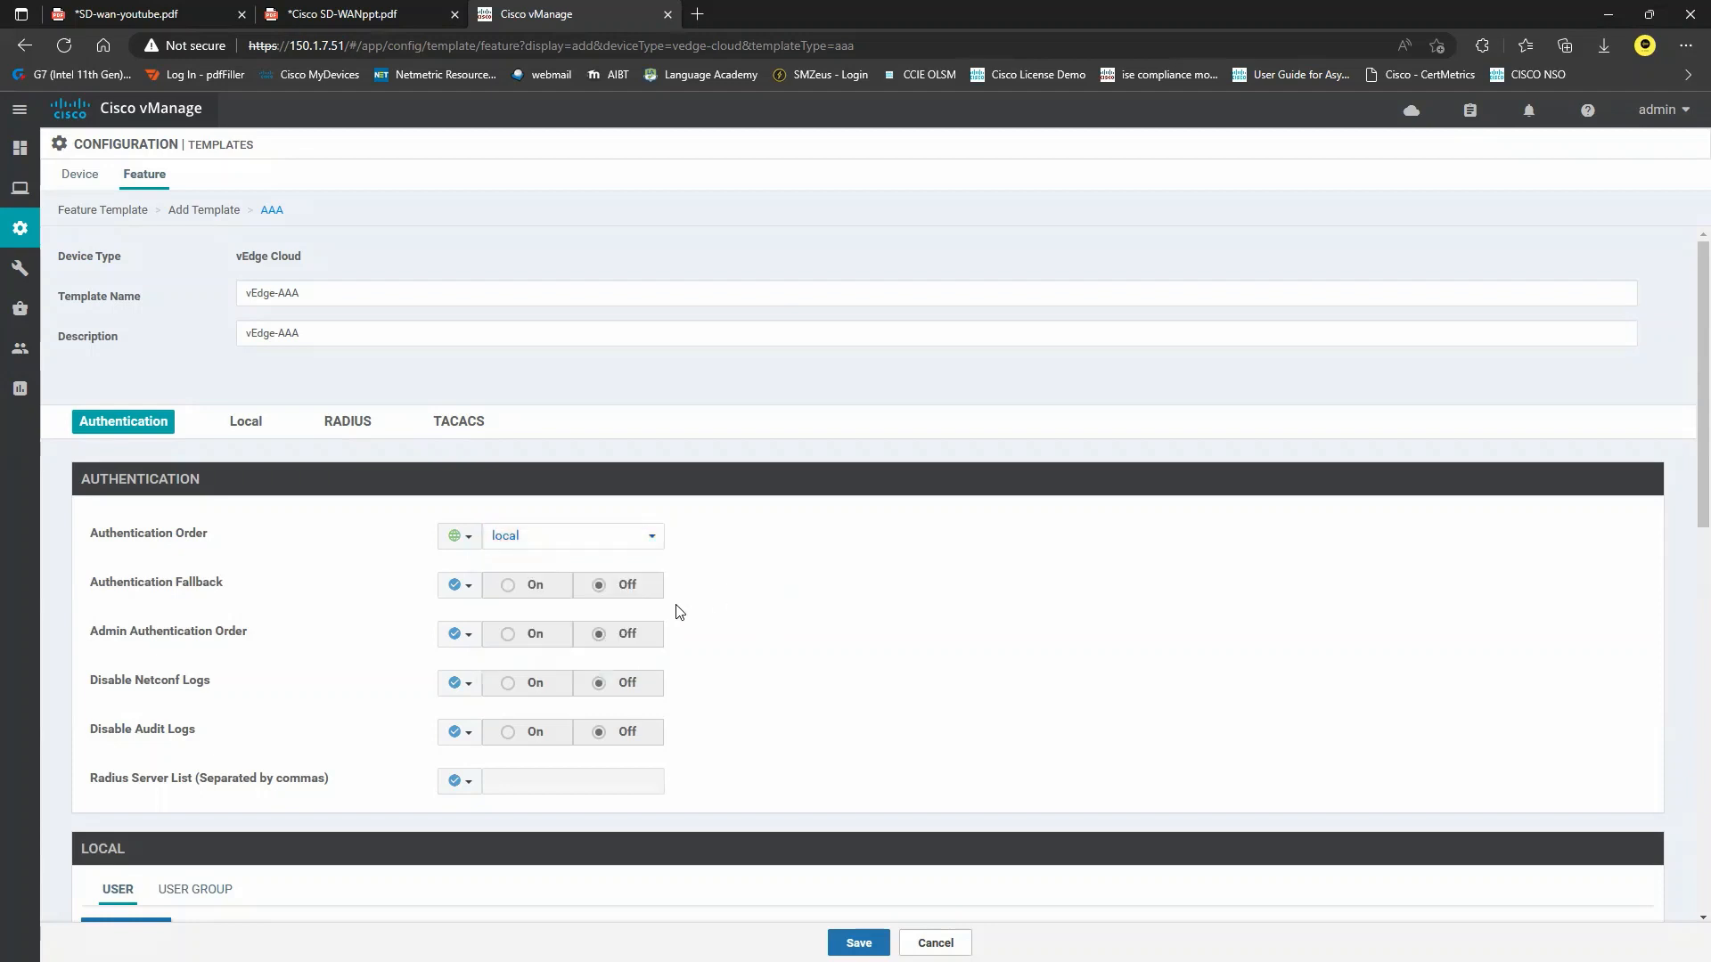
scroll(680, 612, "down", 3)
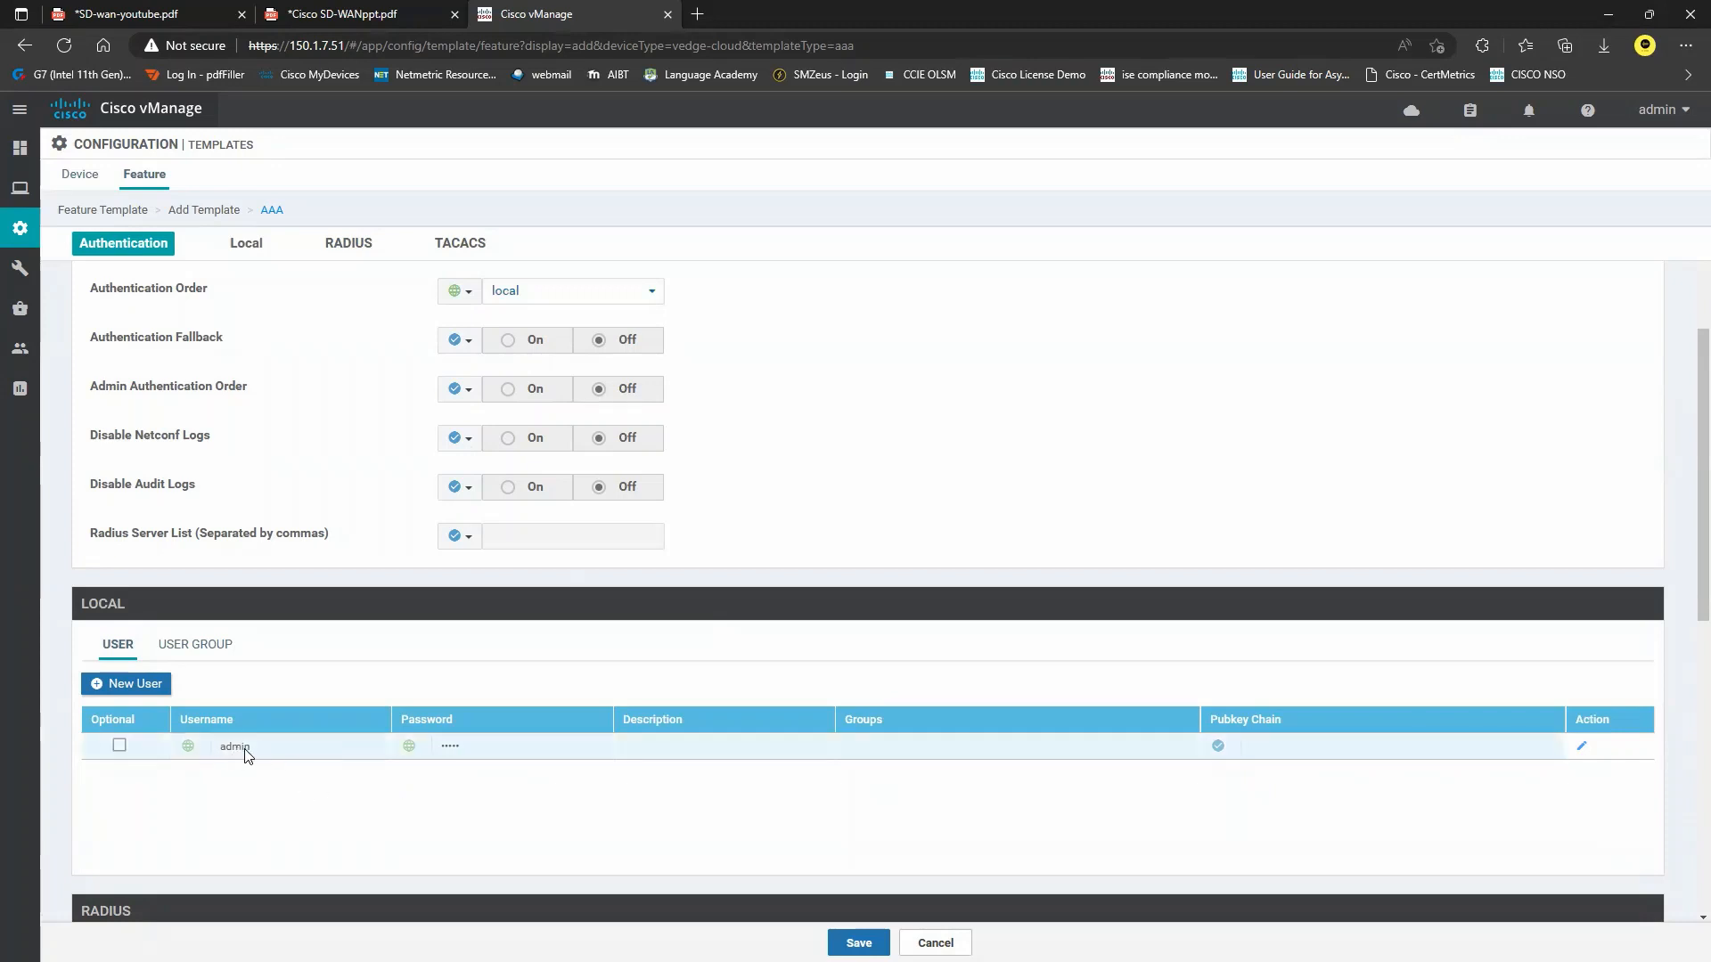
scroll(267, 740, "down", 2)
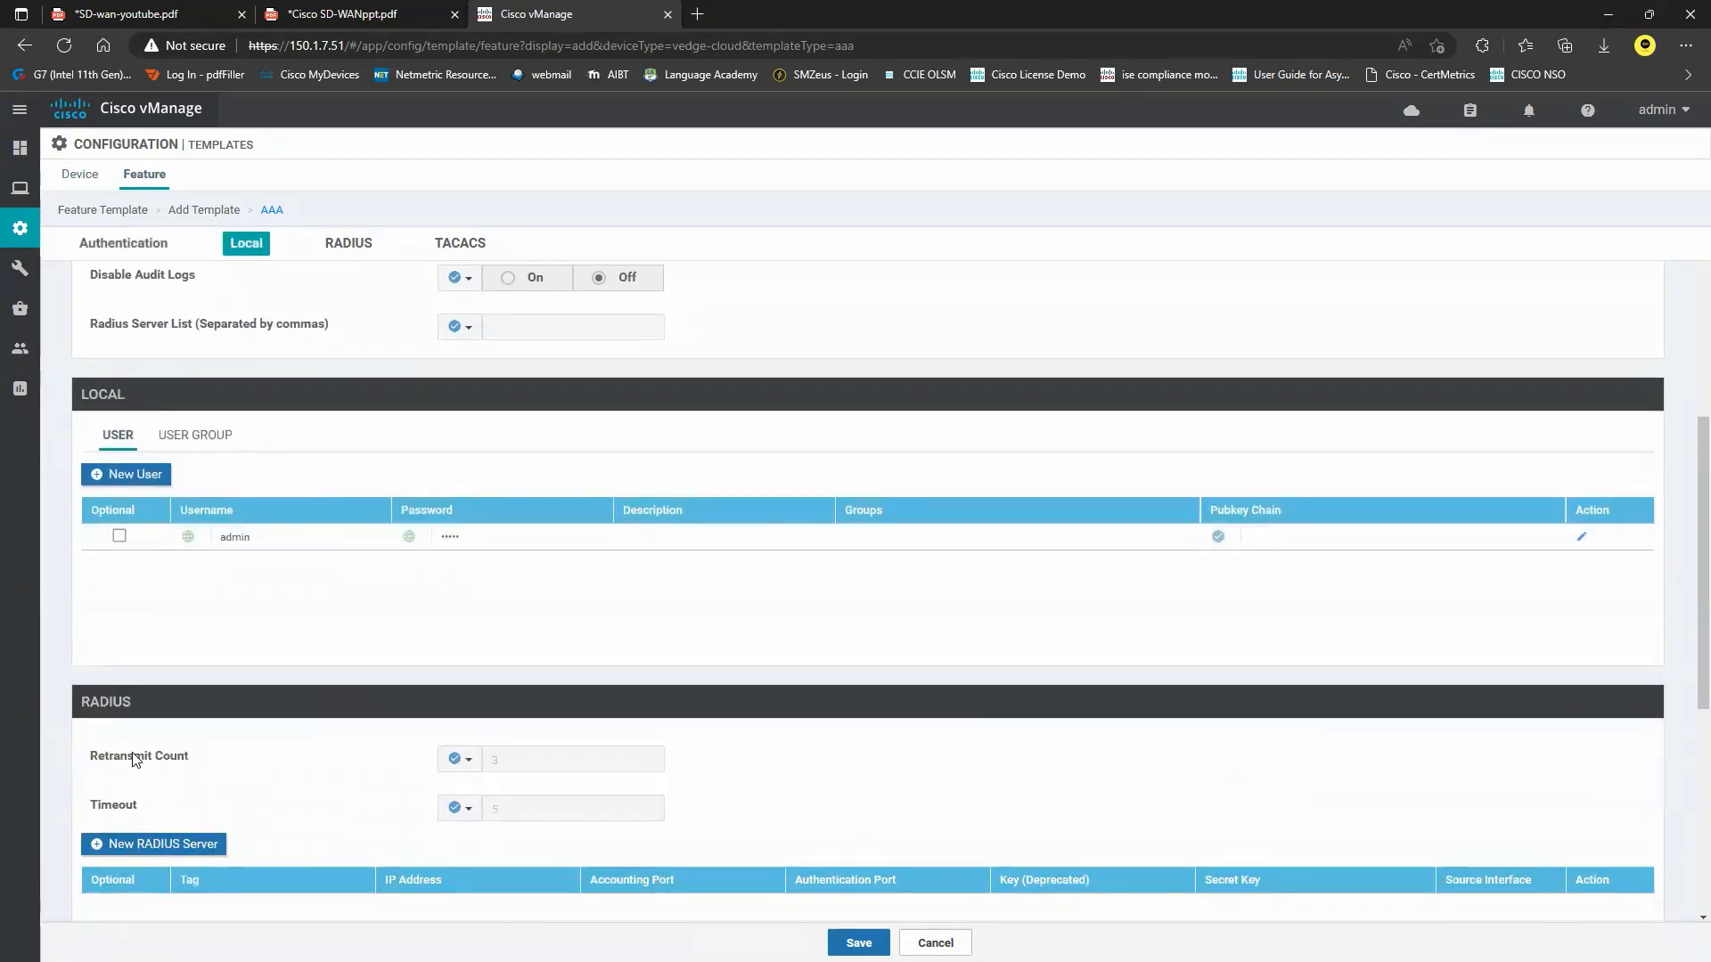
scroll(187, 740, "down", 3)
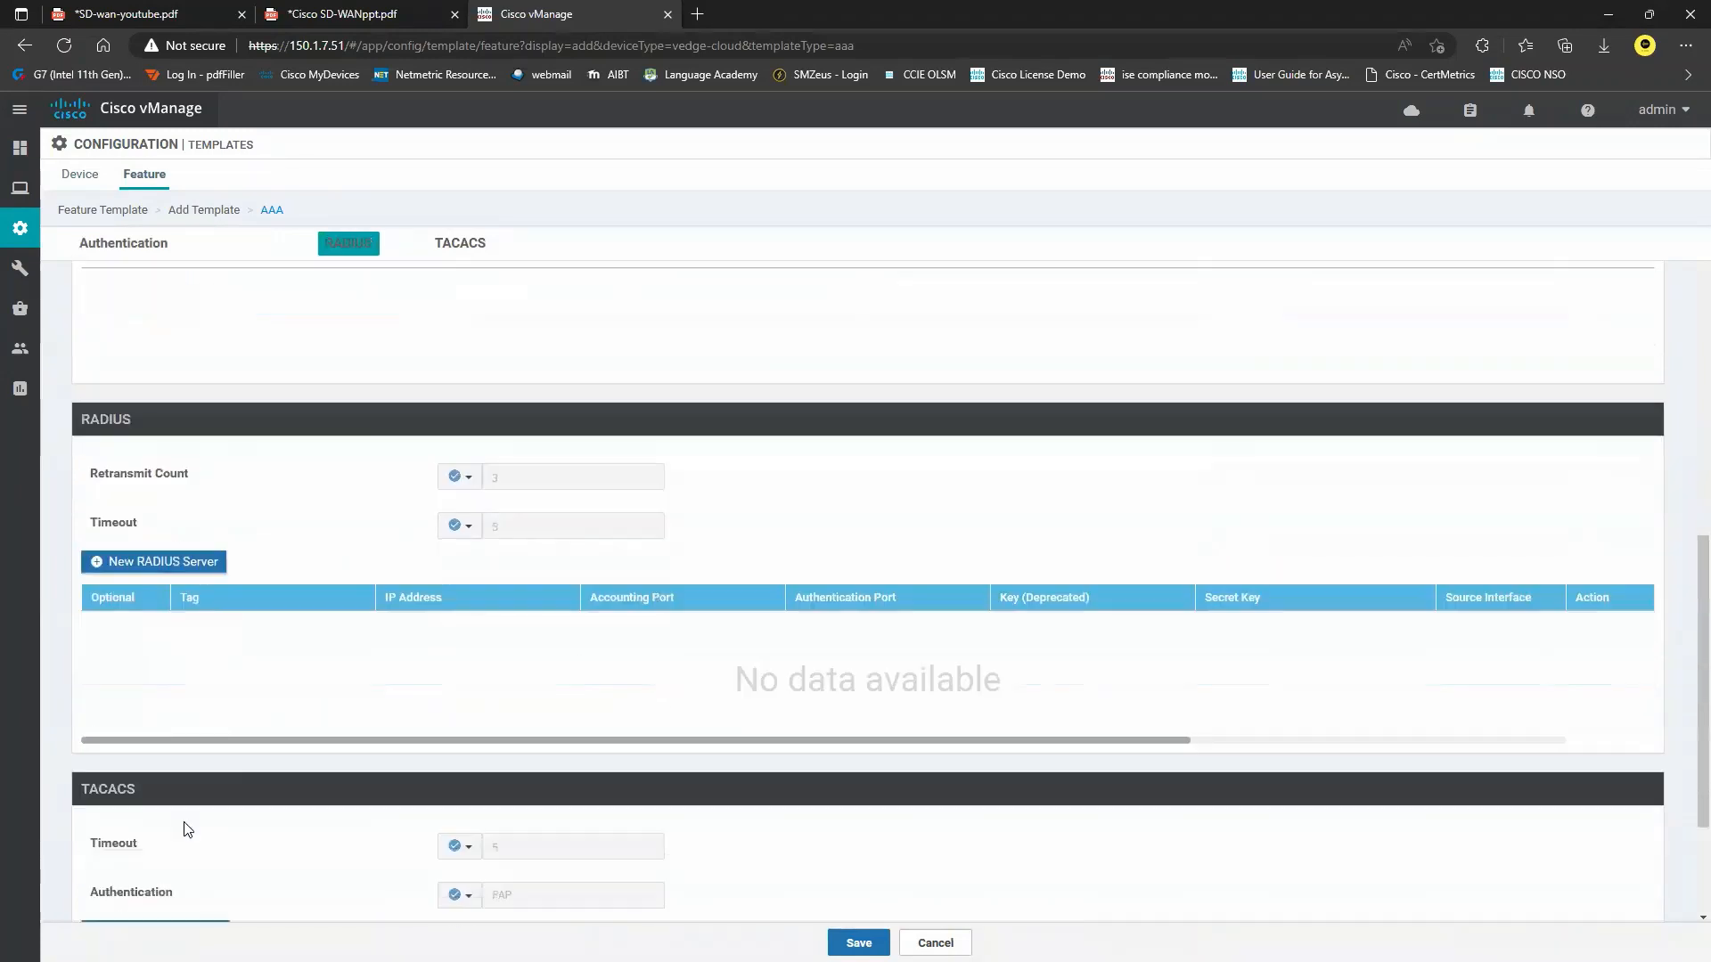
scroll(223, 779, "up", 3)
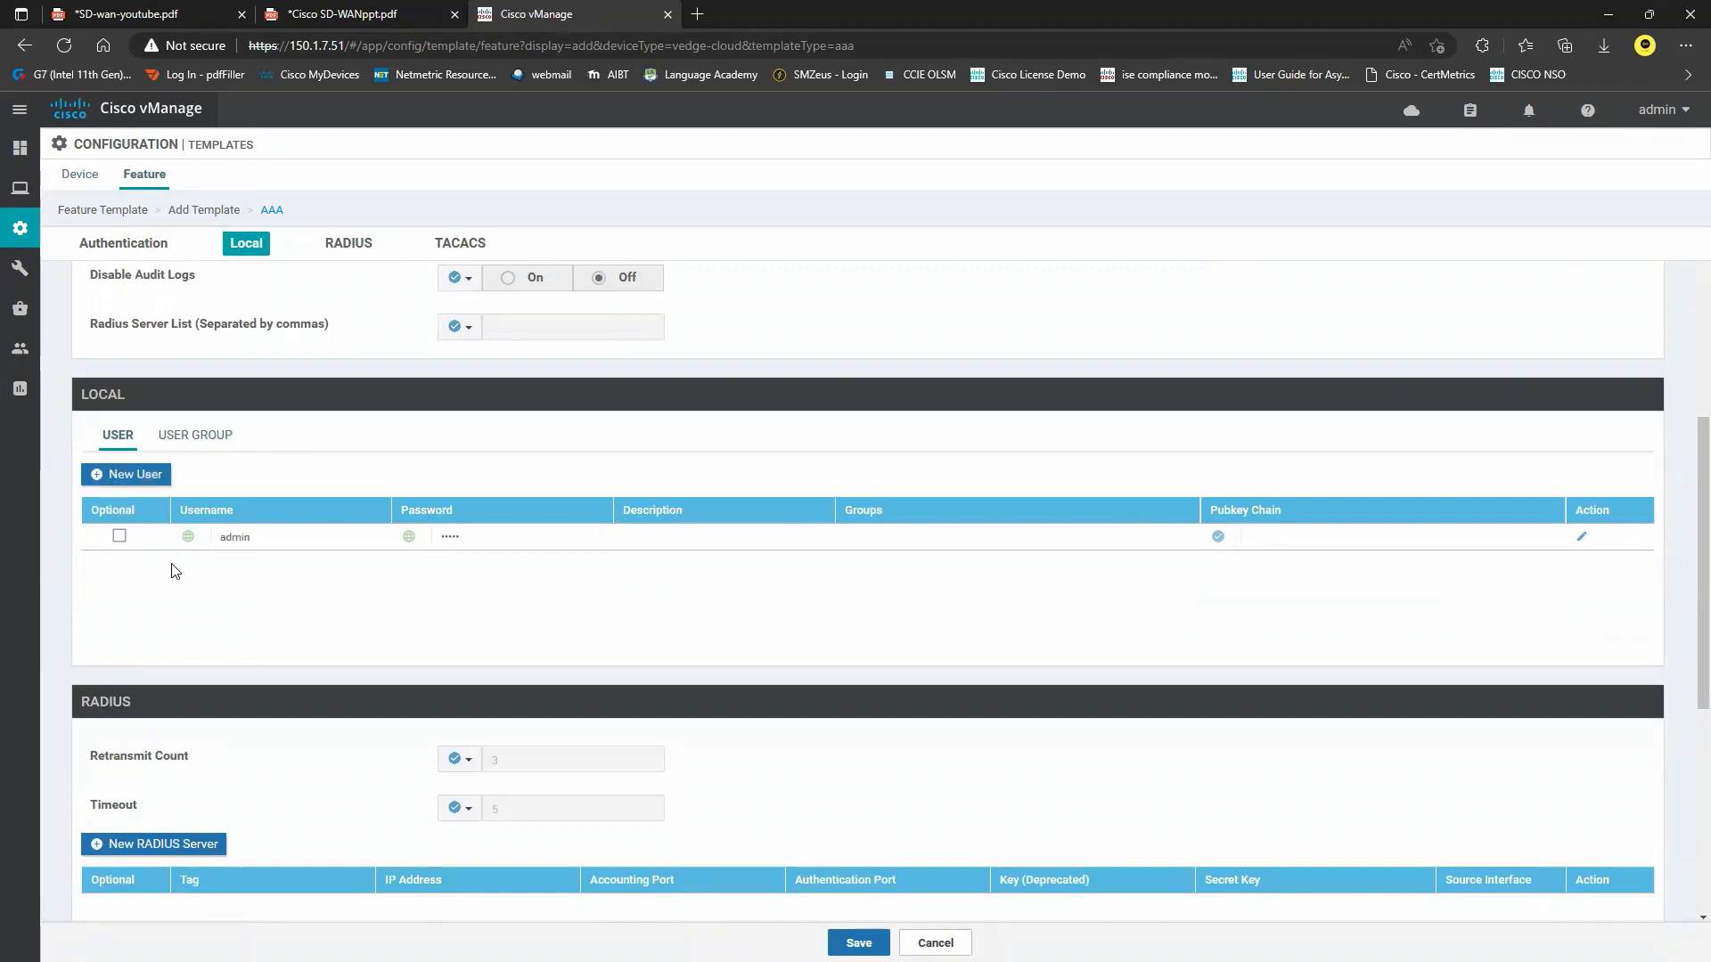
Add a new local user with a password, assigned to the netadmin user group.
left_click(142, 482)
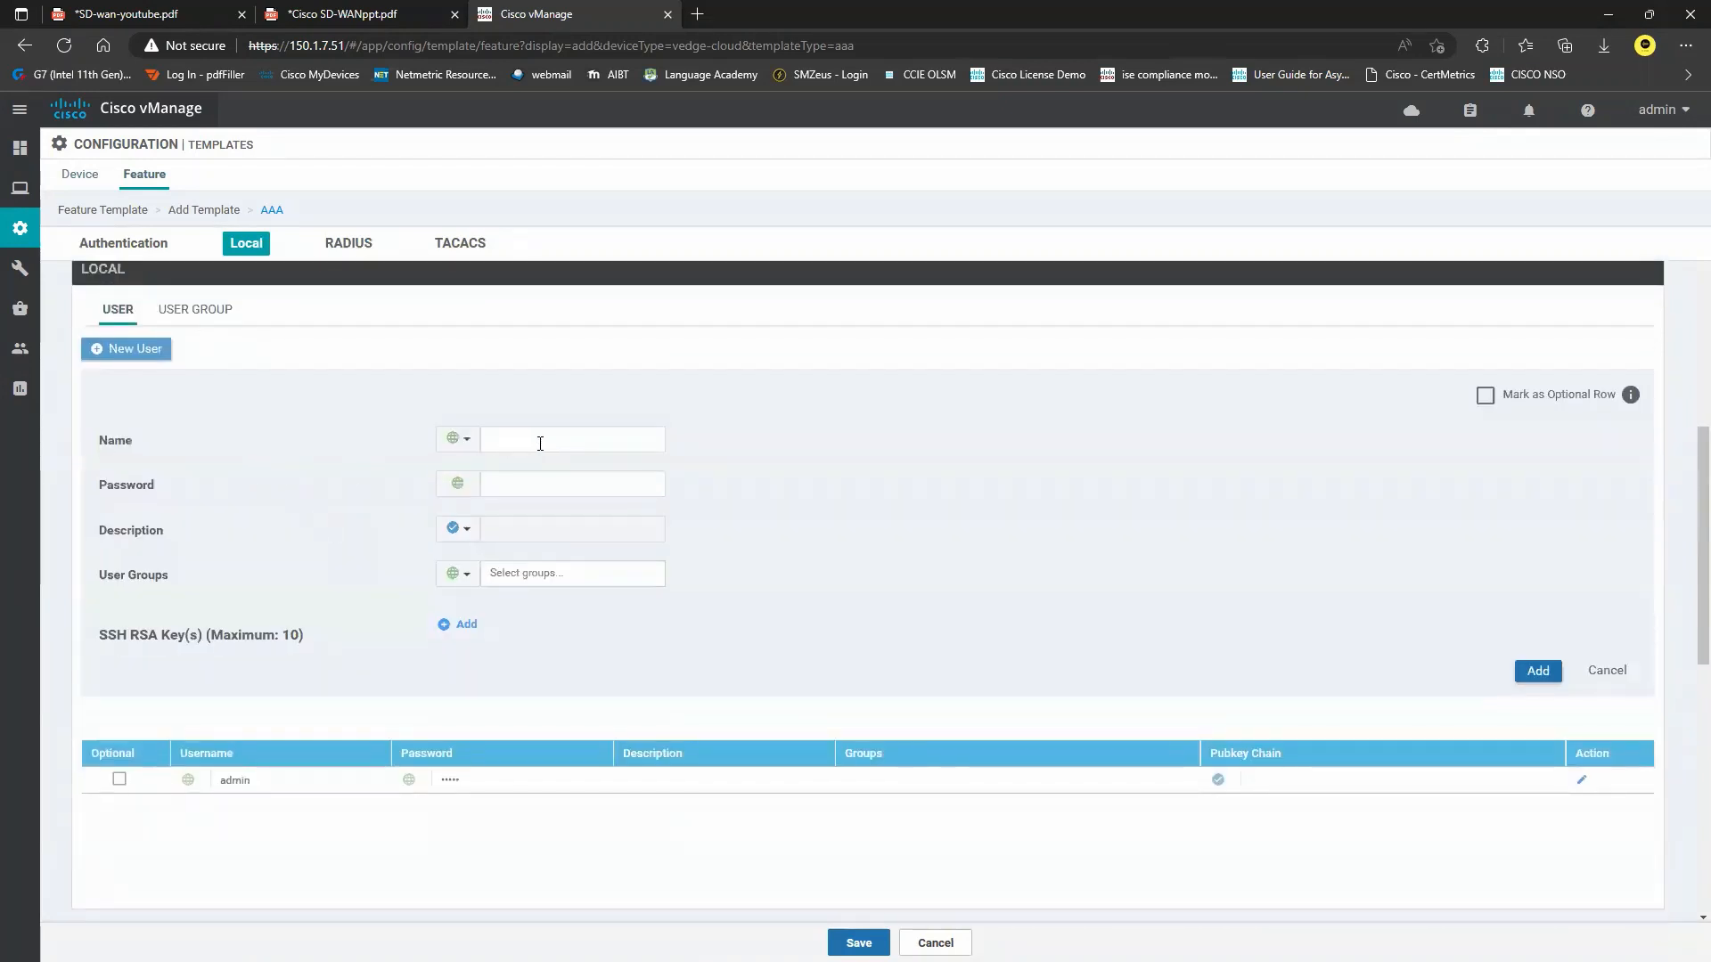
left_click(540, 444)
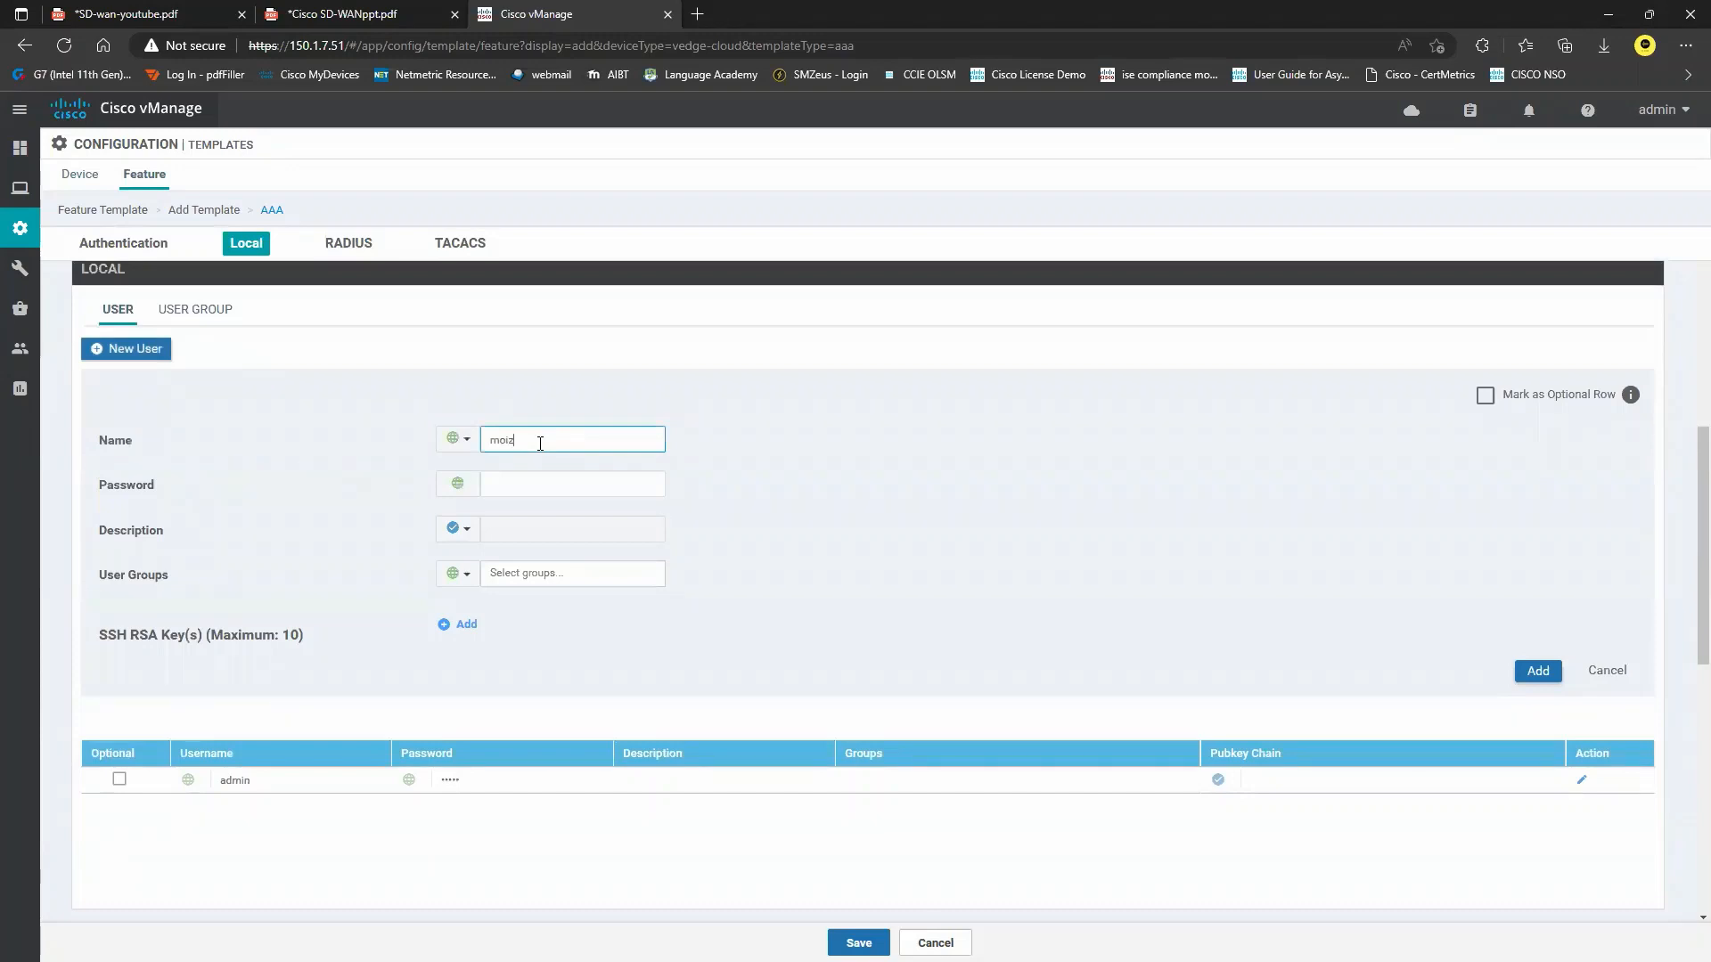
key("Tab")
key("Tab")
type("ci")
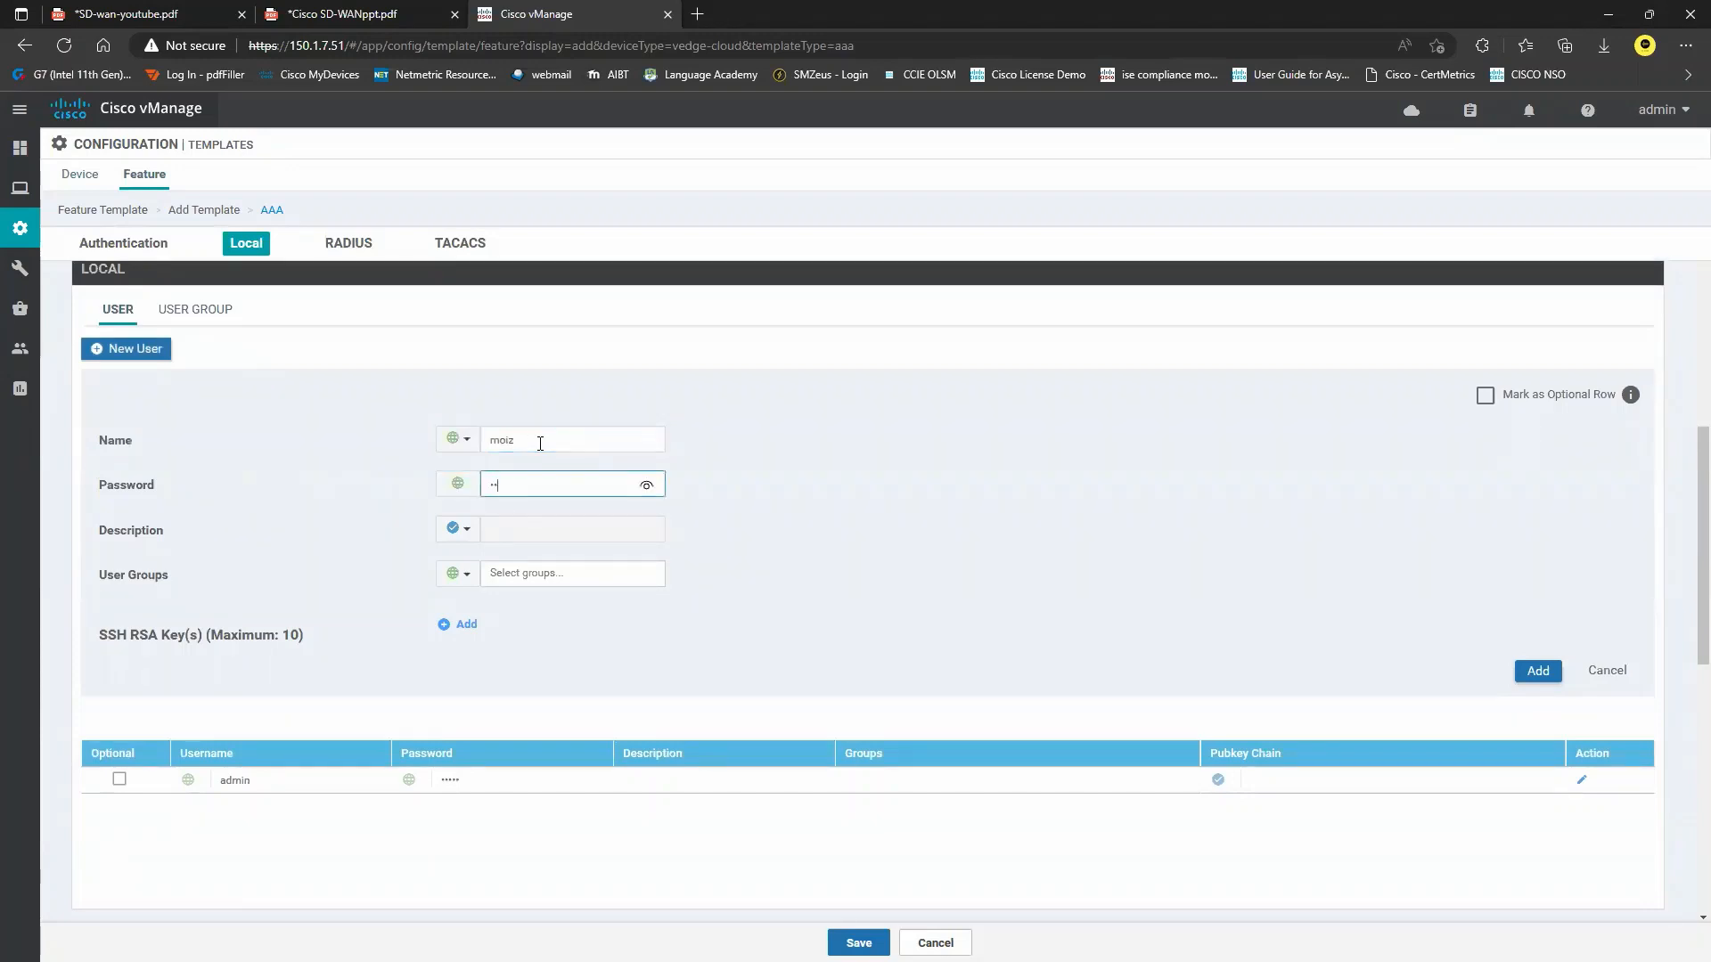
left_click(646, 489)
left_click(686, 613)
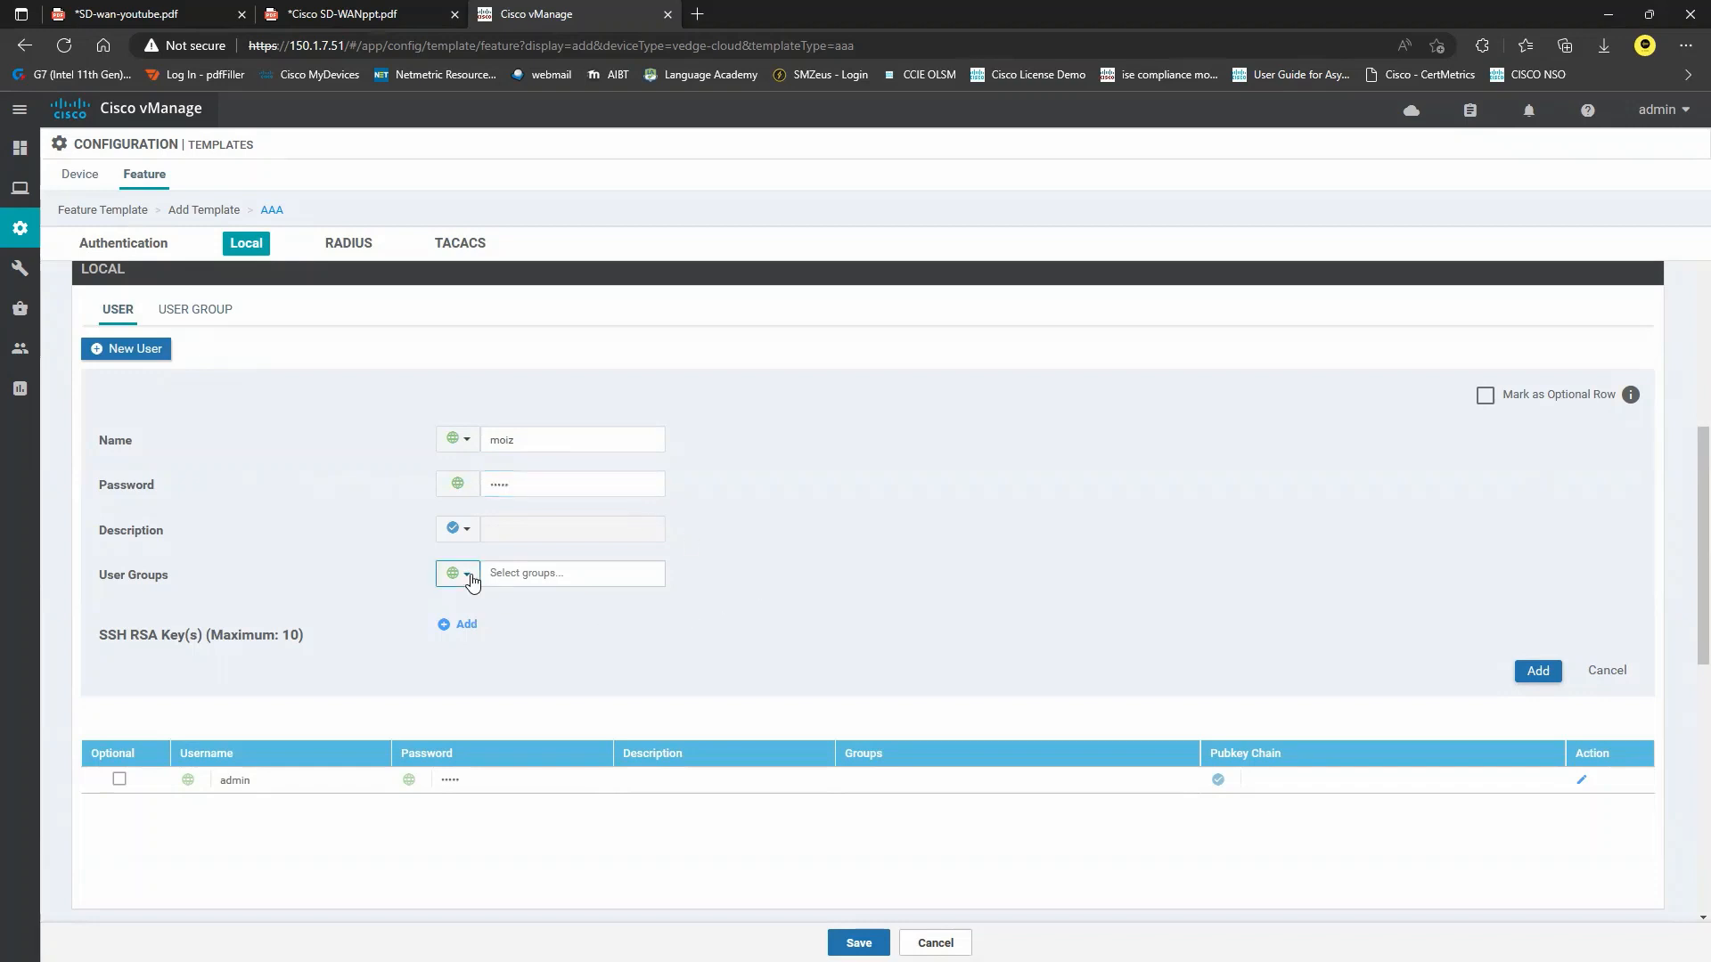
left_click(457, 574)
left_click(561, 578)
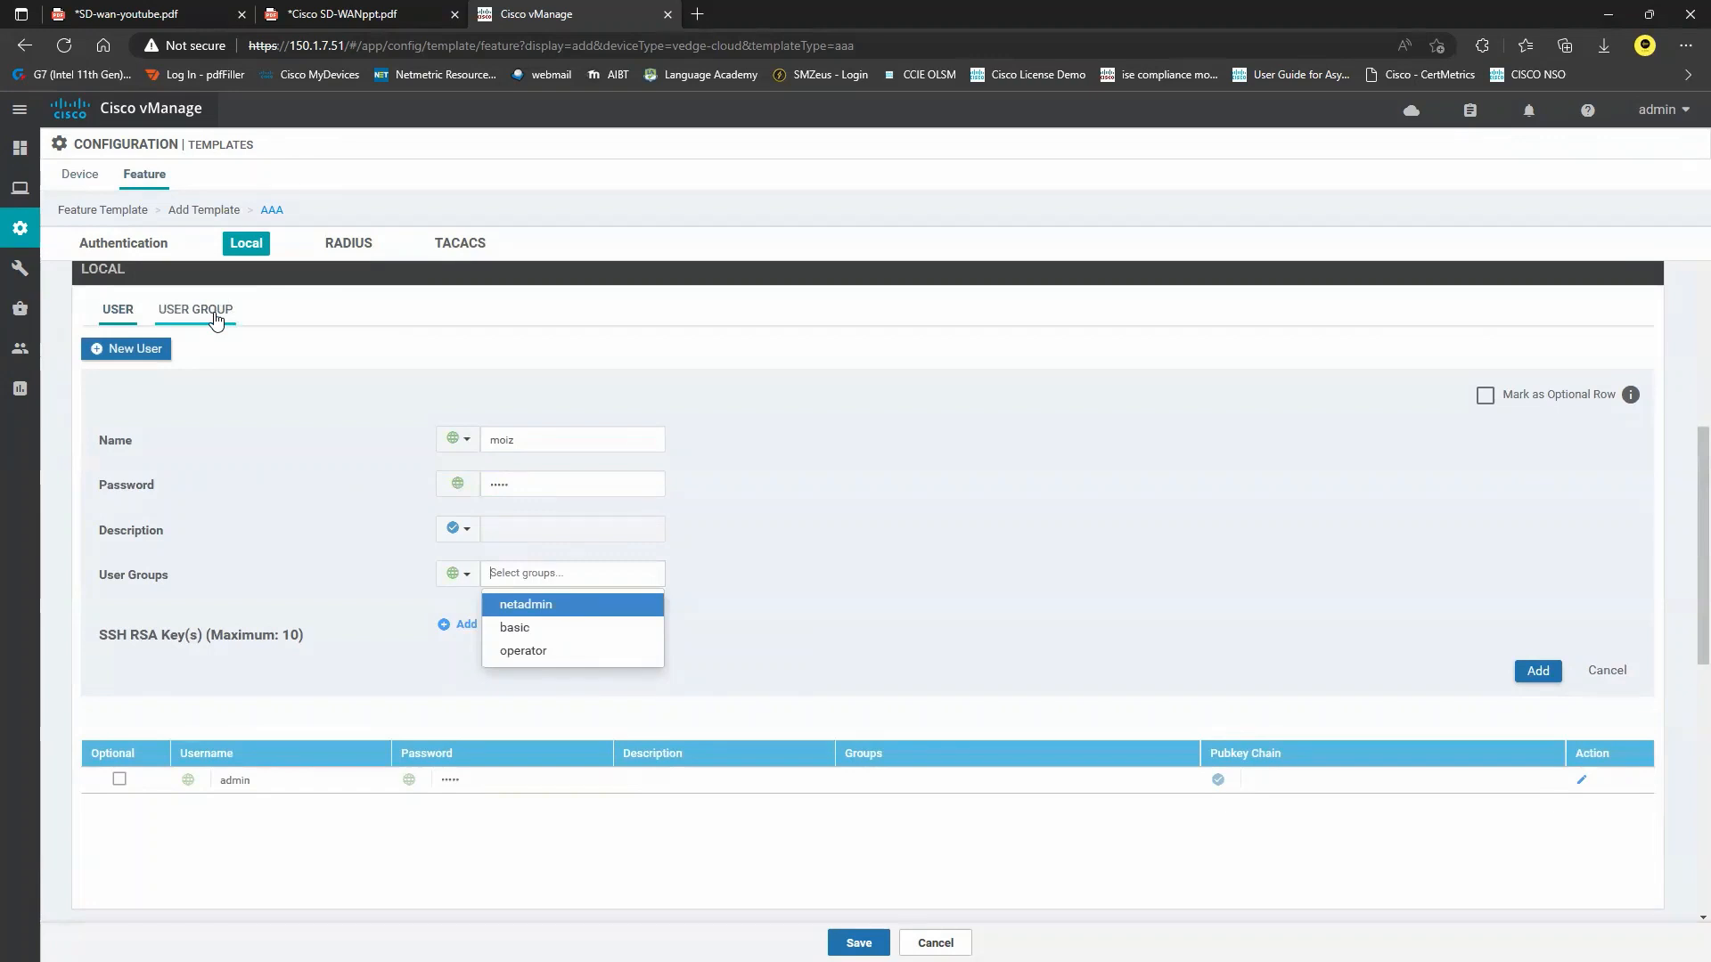
left_click(553, 611)
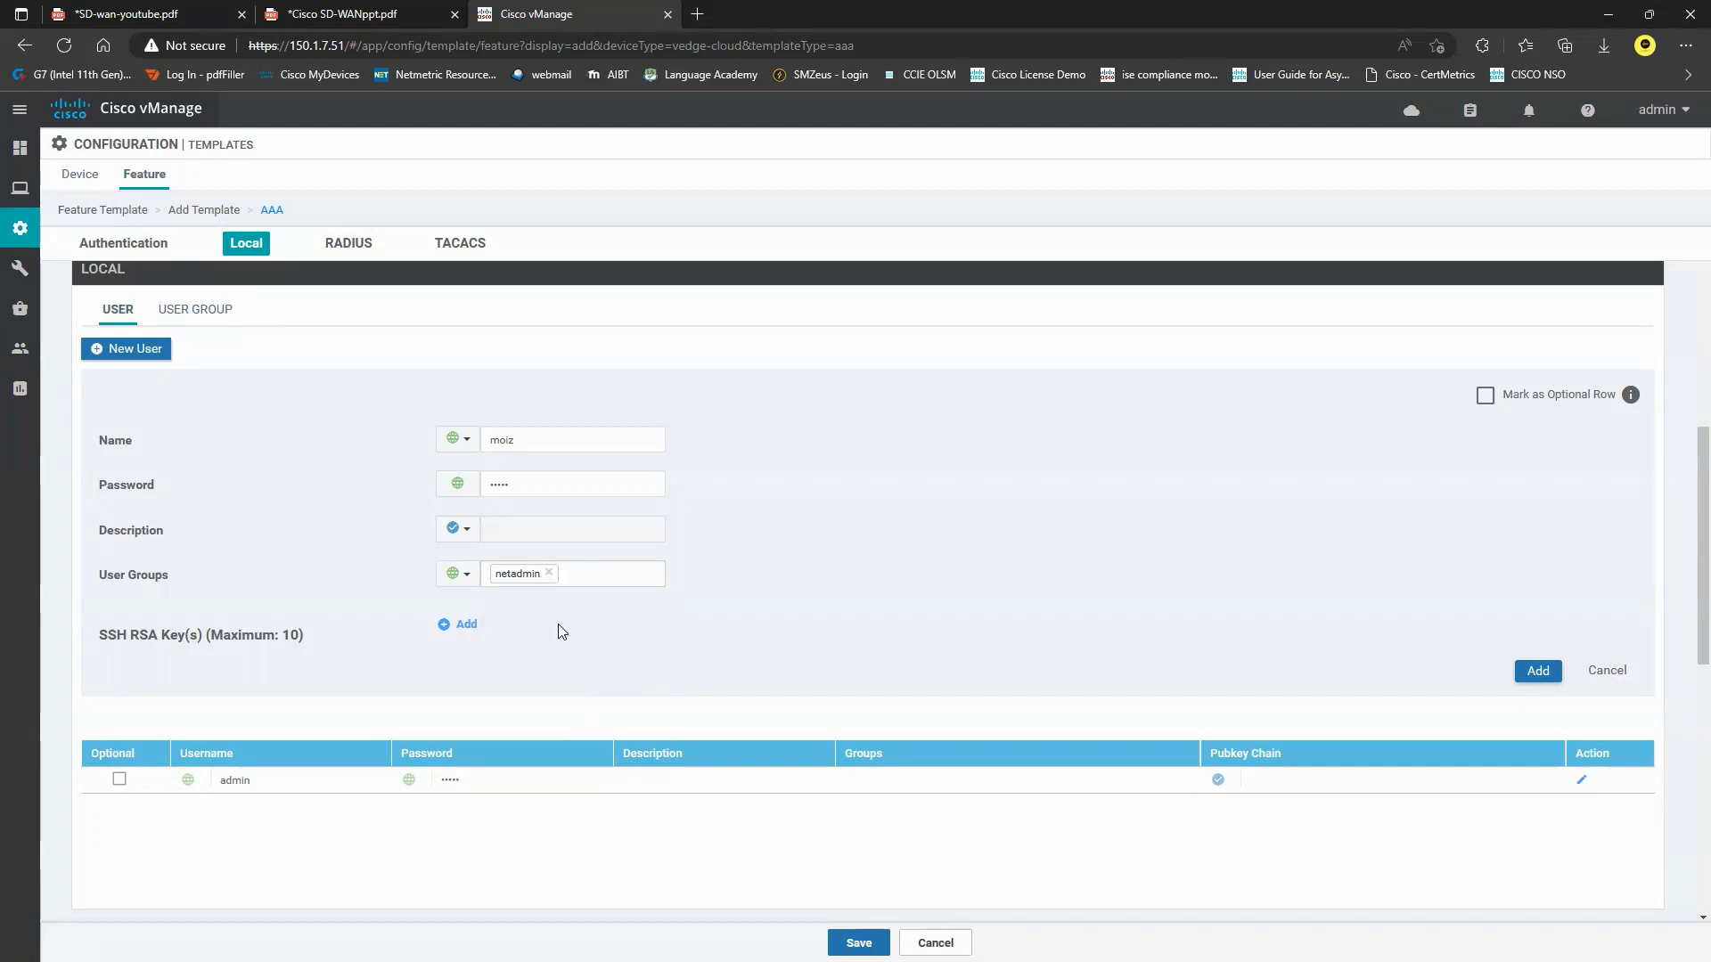
left_click(1526, 677)
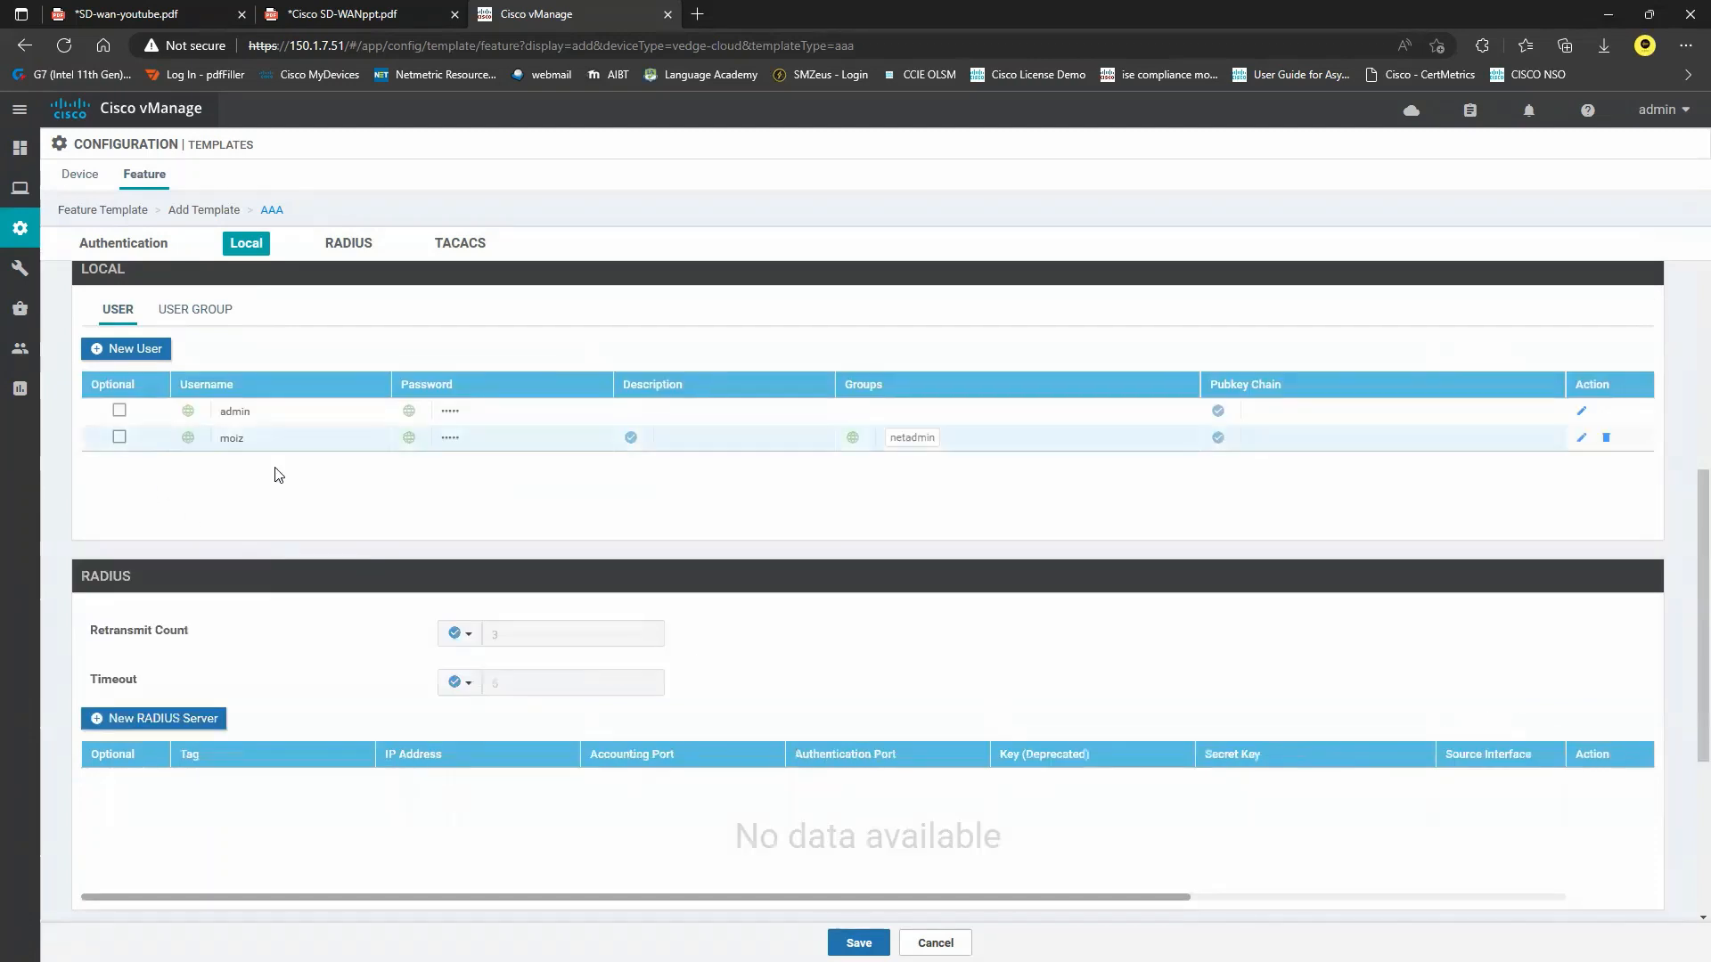
Review the local user table, then switch to the SD-WAN diagram PDF.
scroll(298, 500, "up", 6)
scroll(413, 569, "down", 3)
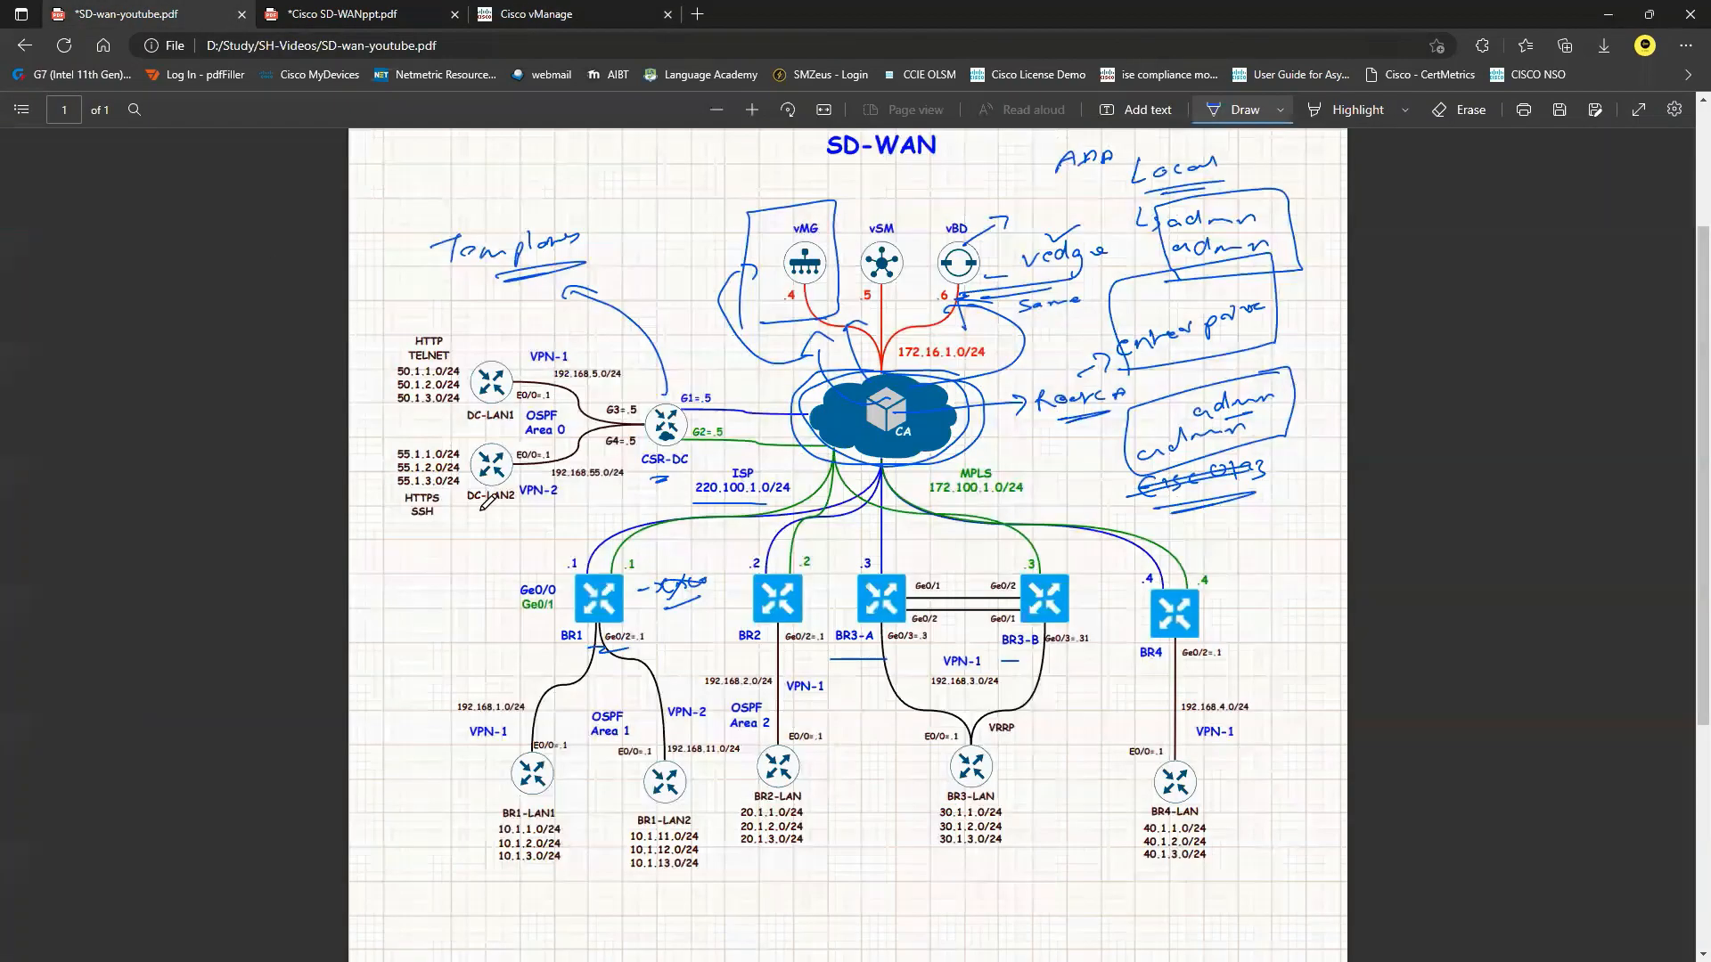
left_click(140, 13)
Circle routers BR1–BR4 on the diagram and draw a line toward vMG, then return to vManage.
mouse_move(499, 575)
left_mouse_down()
mouse_move(1043, 669)
mouse_move(1241, 615)
mouse_move(621, 536)
left_mouse_up()
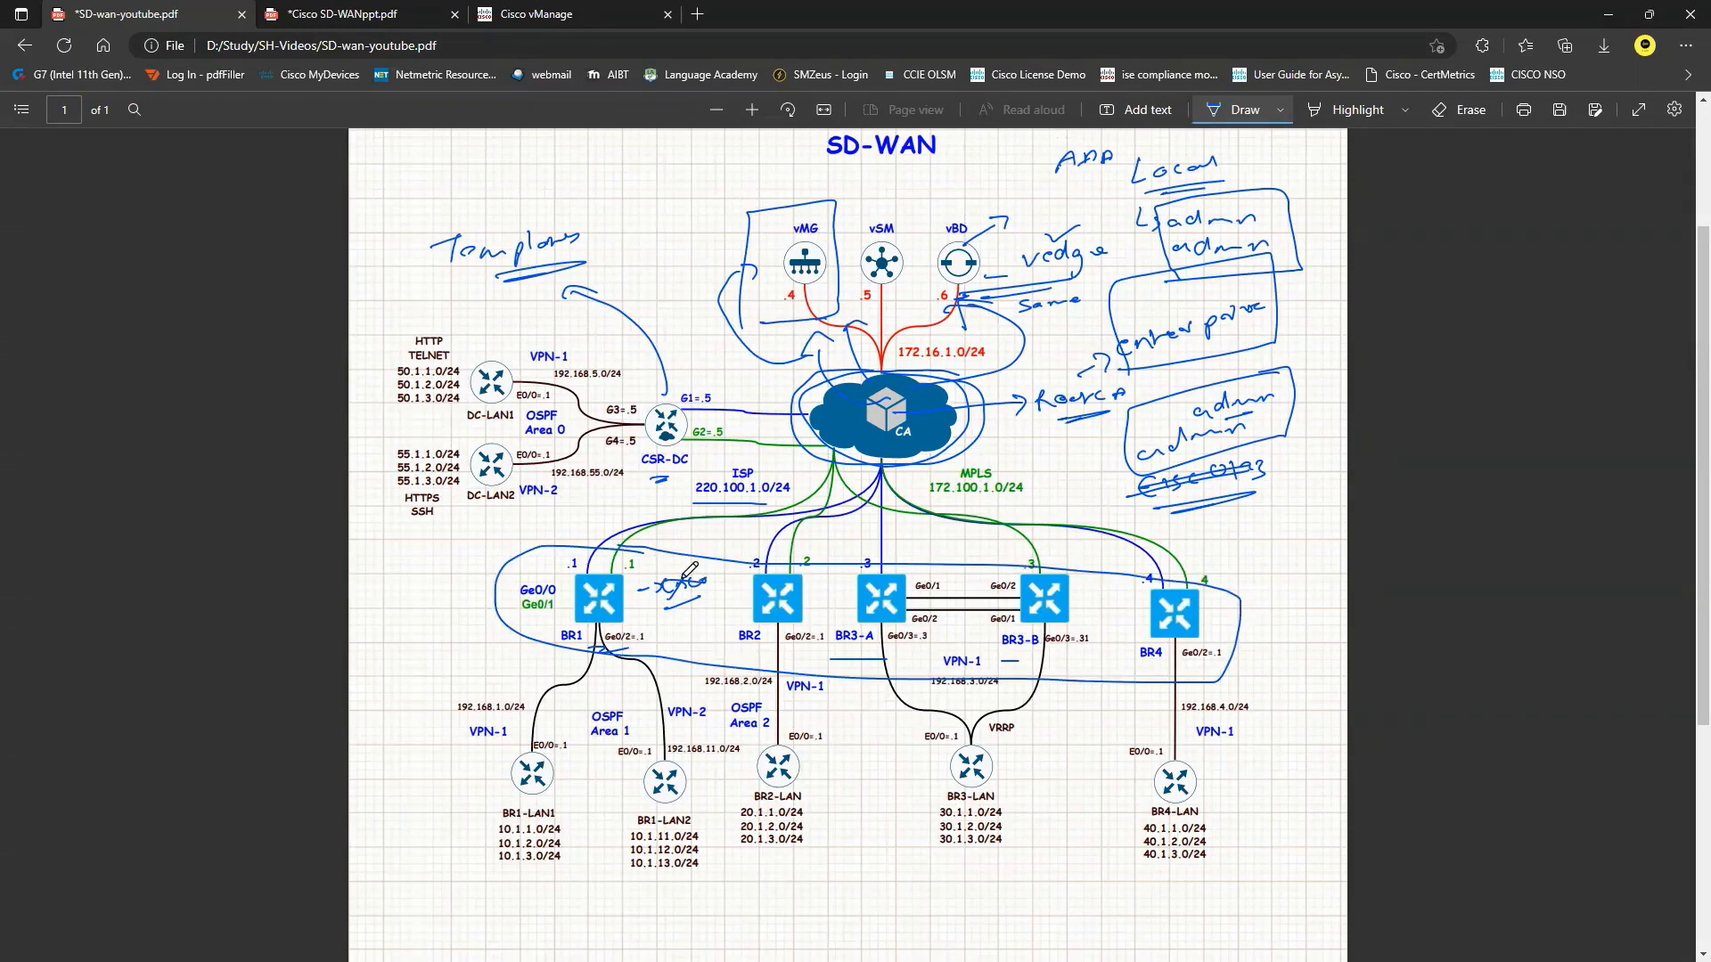
mouse_move(710, 567)
left_mouse_down()
mouse_move(709, 332)
mouse_move(739, 315)
left_mouse_up()
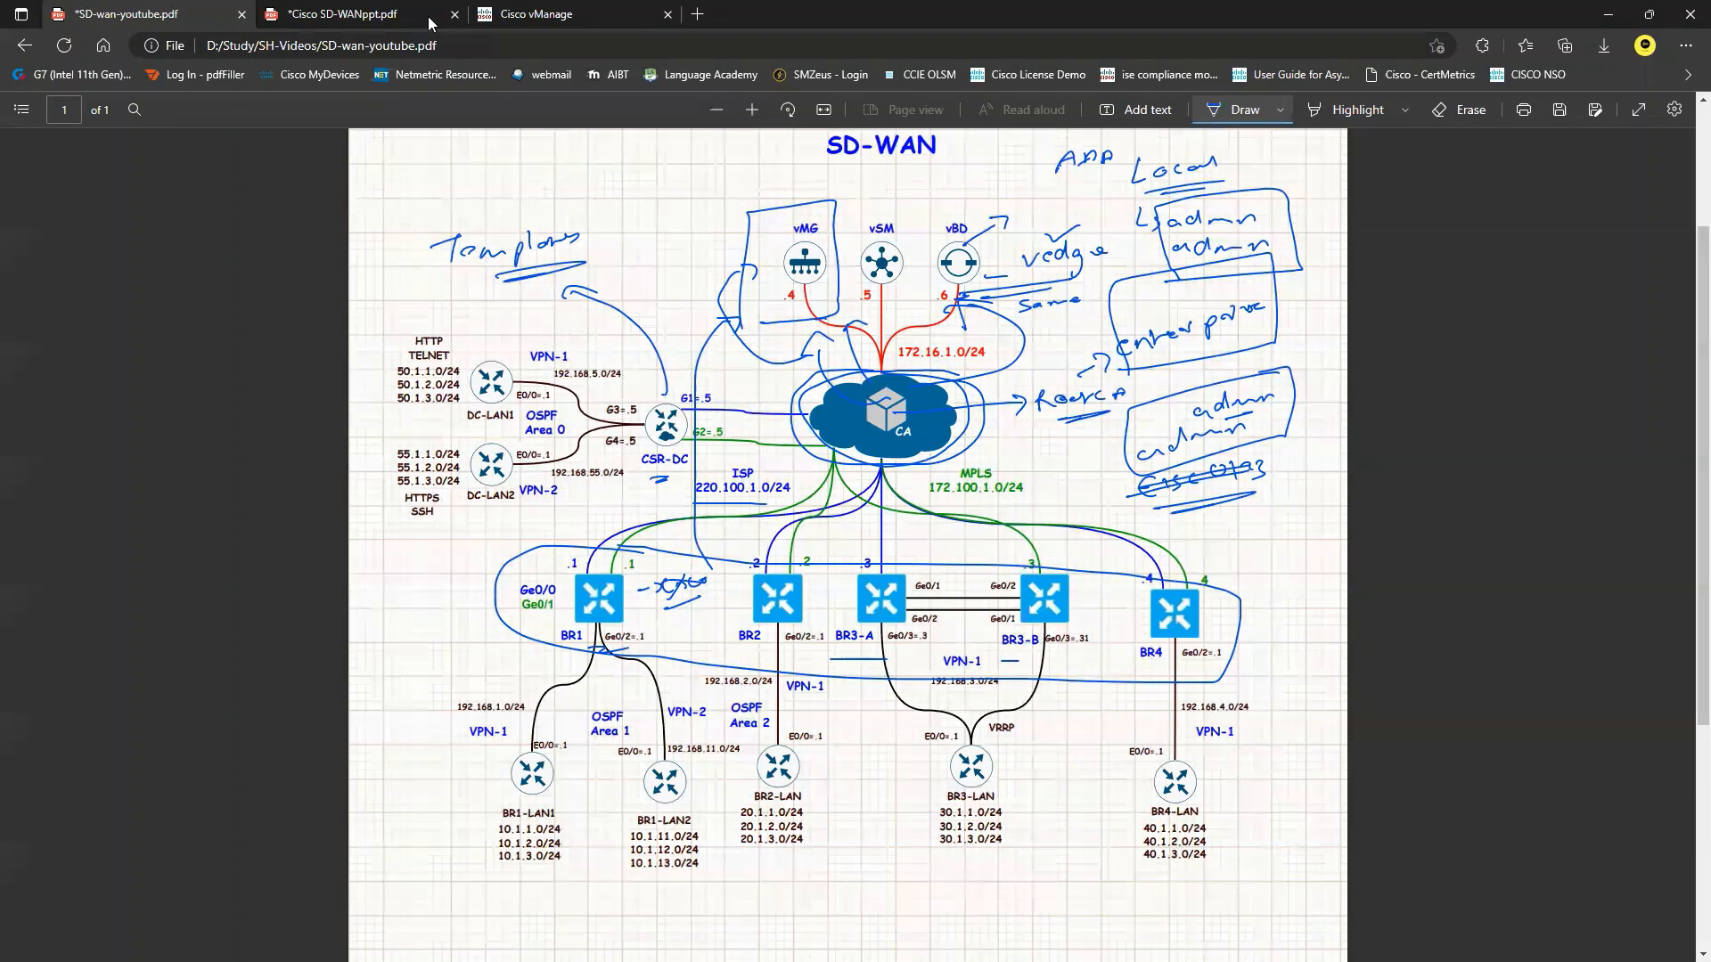
left_click(560, 9)
Save the vEdge-AAA feature template from the bottom of the form.
scroll(614, 499, "down", 3)
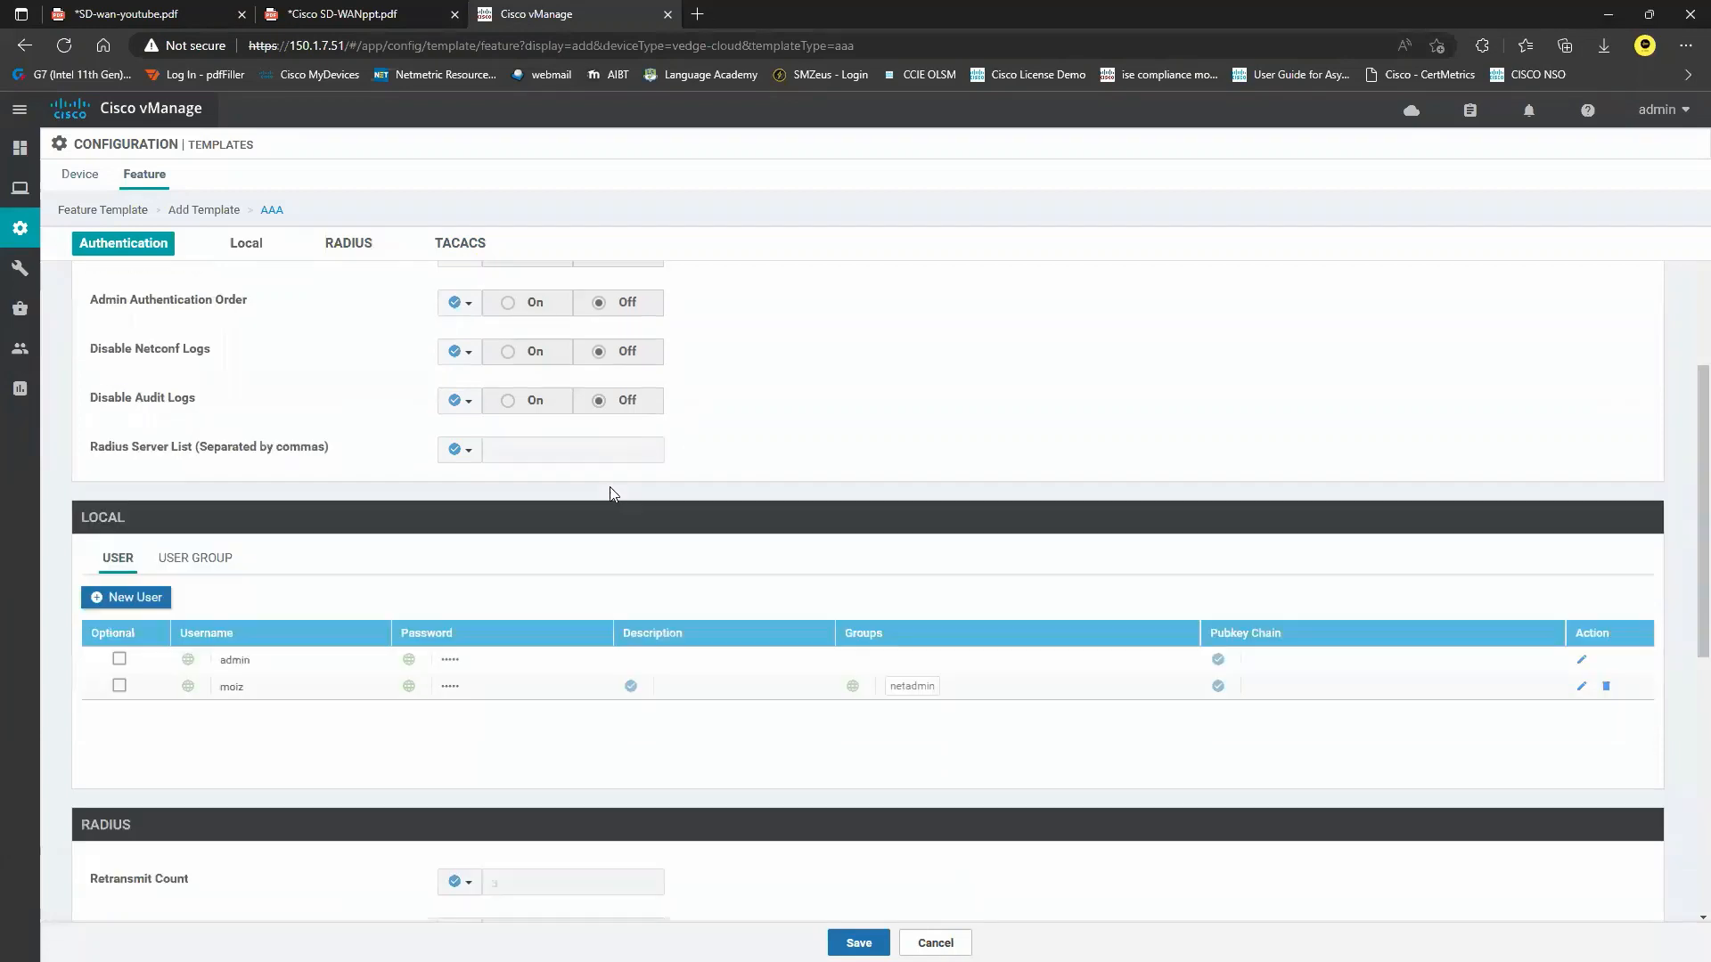
scroll(1038, 592, "down", 5)
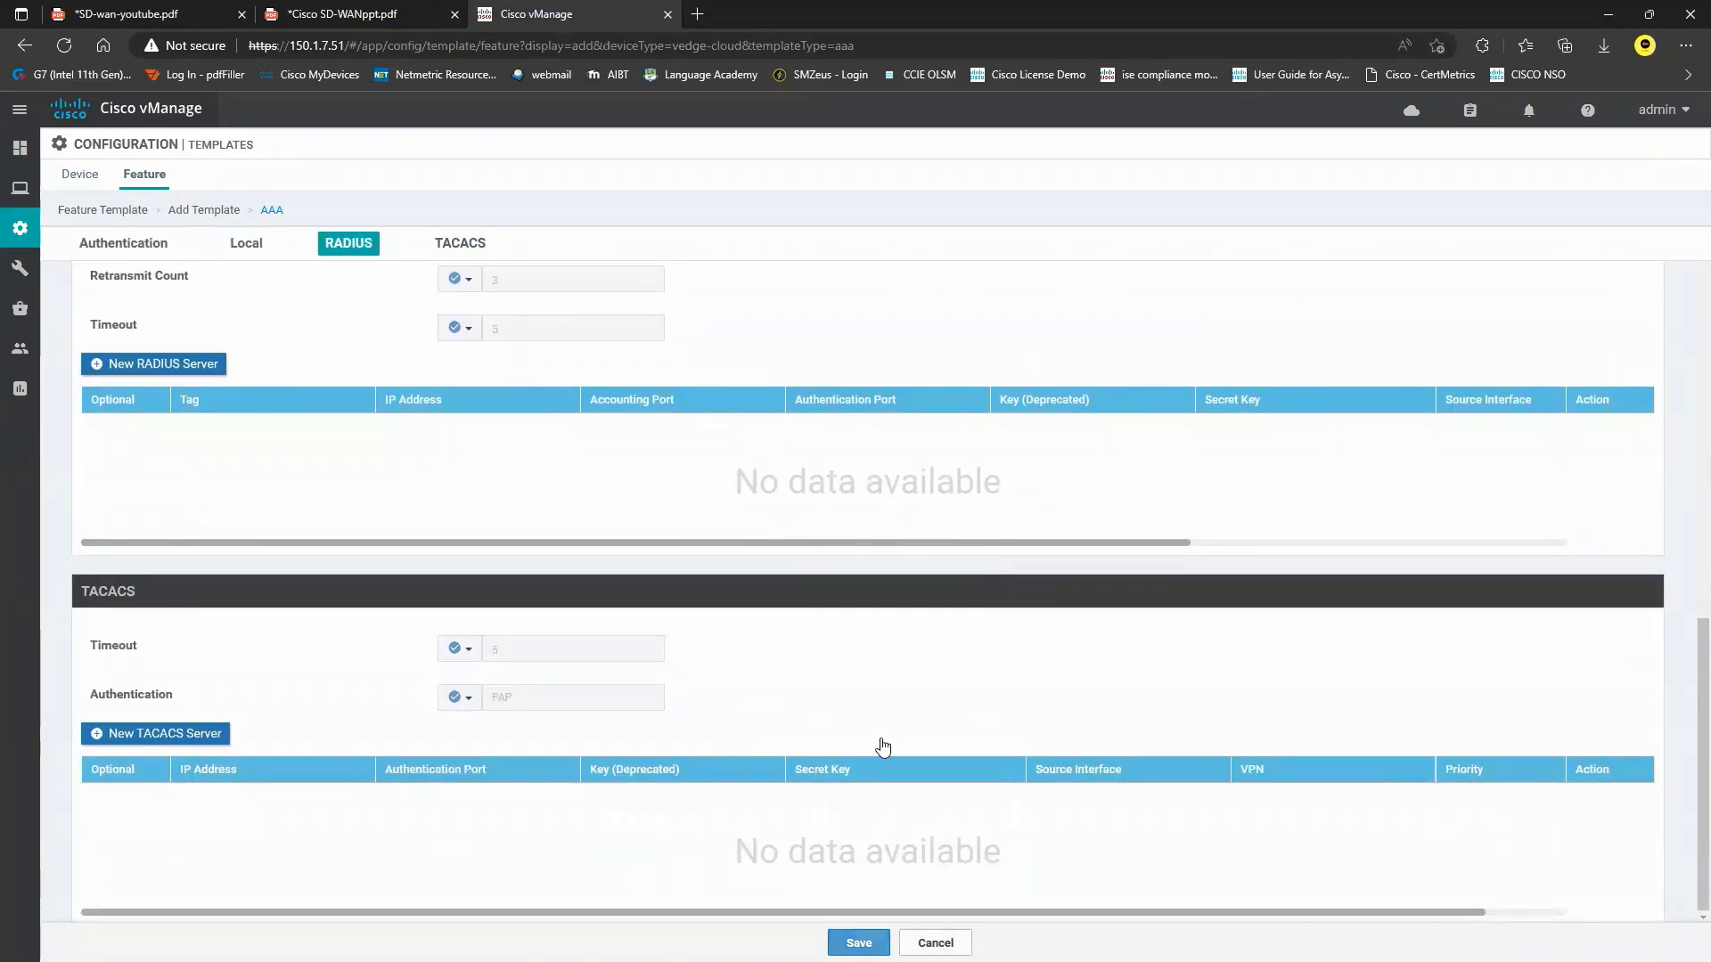
left_click(859, 943)
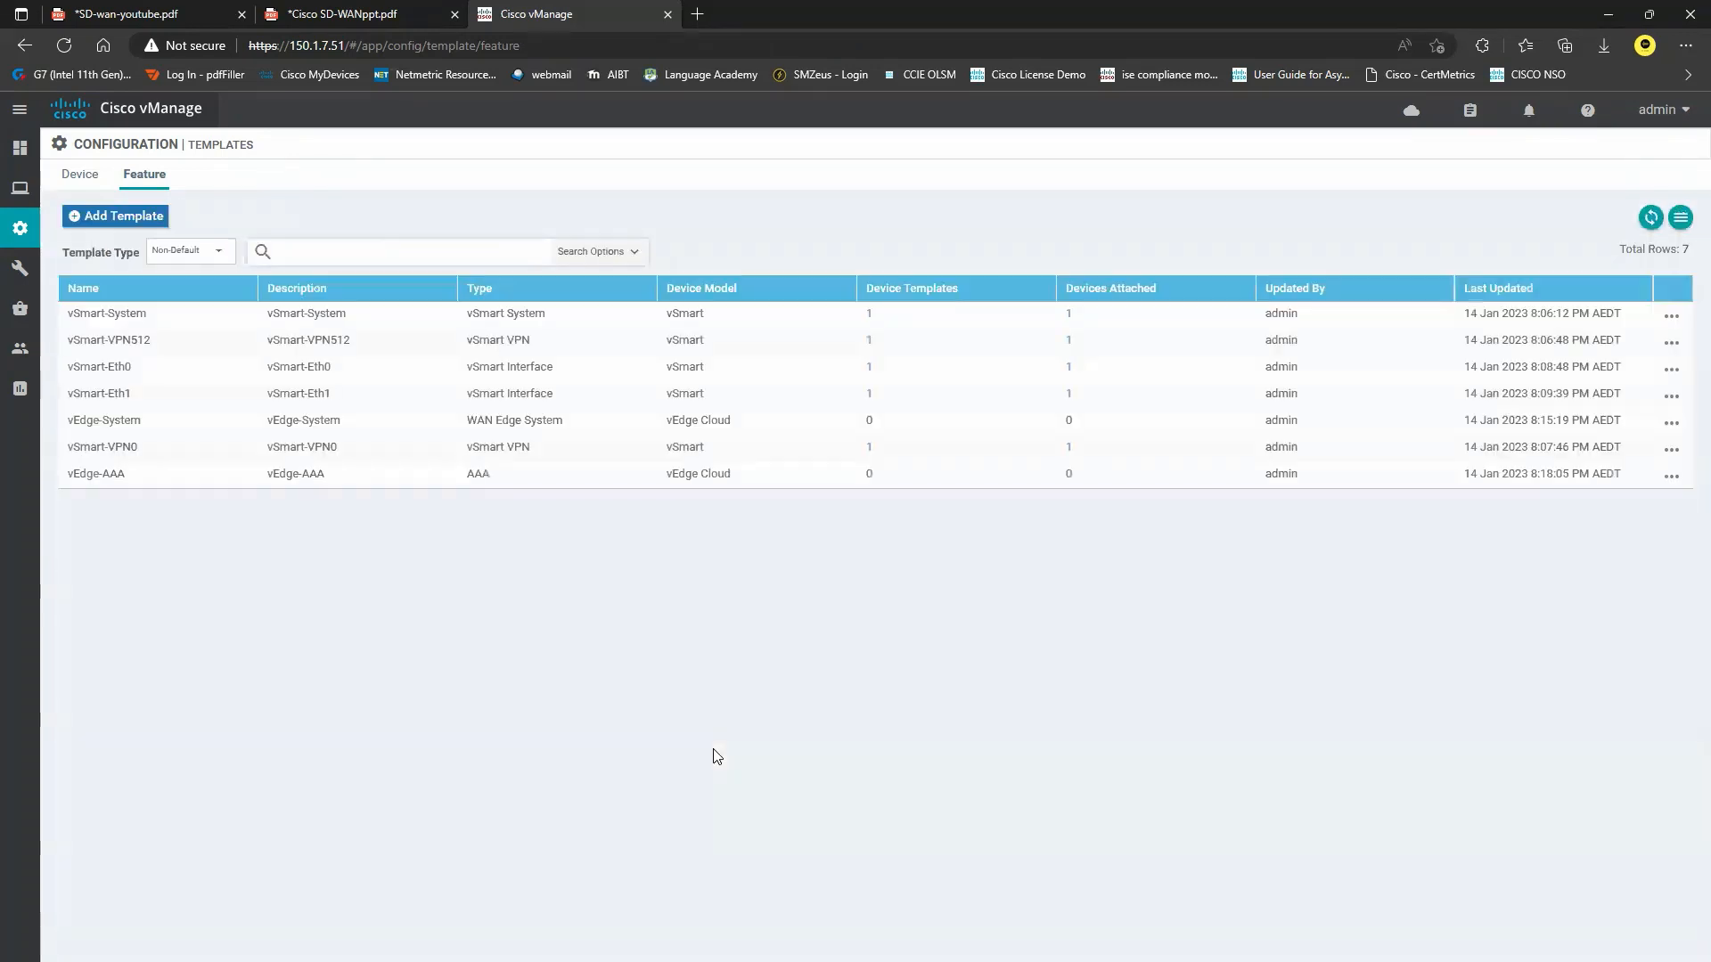
Start a new VPN feature template for the vEdge Cloud device model.
left_click(154, 218)
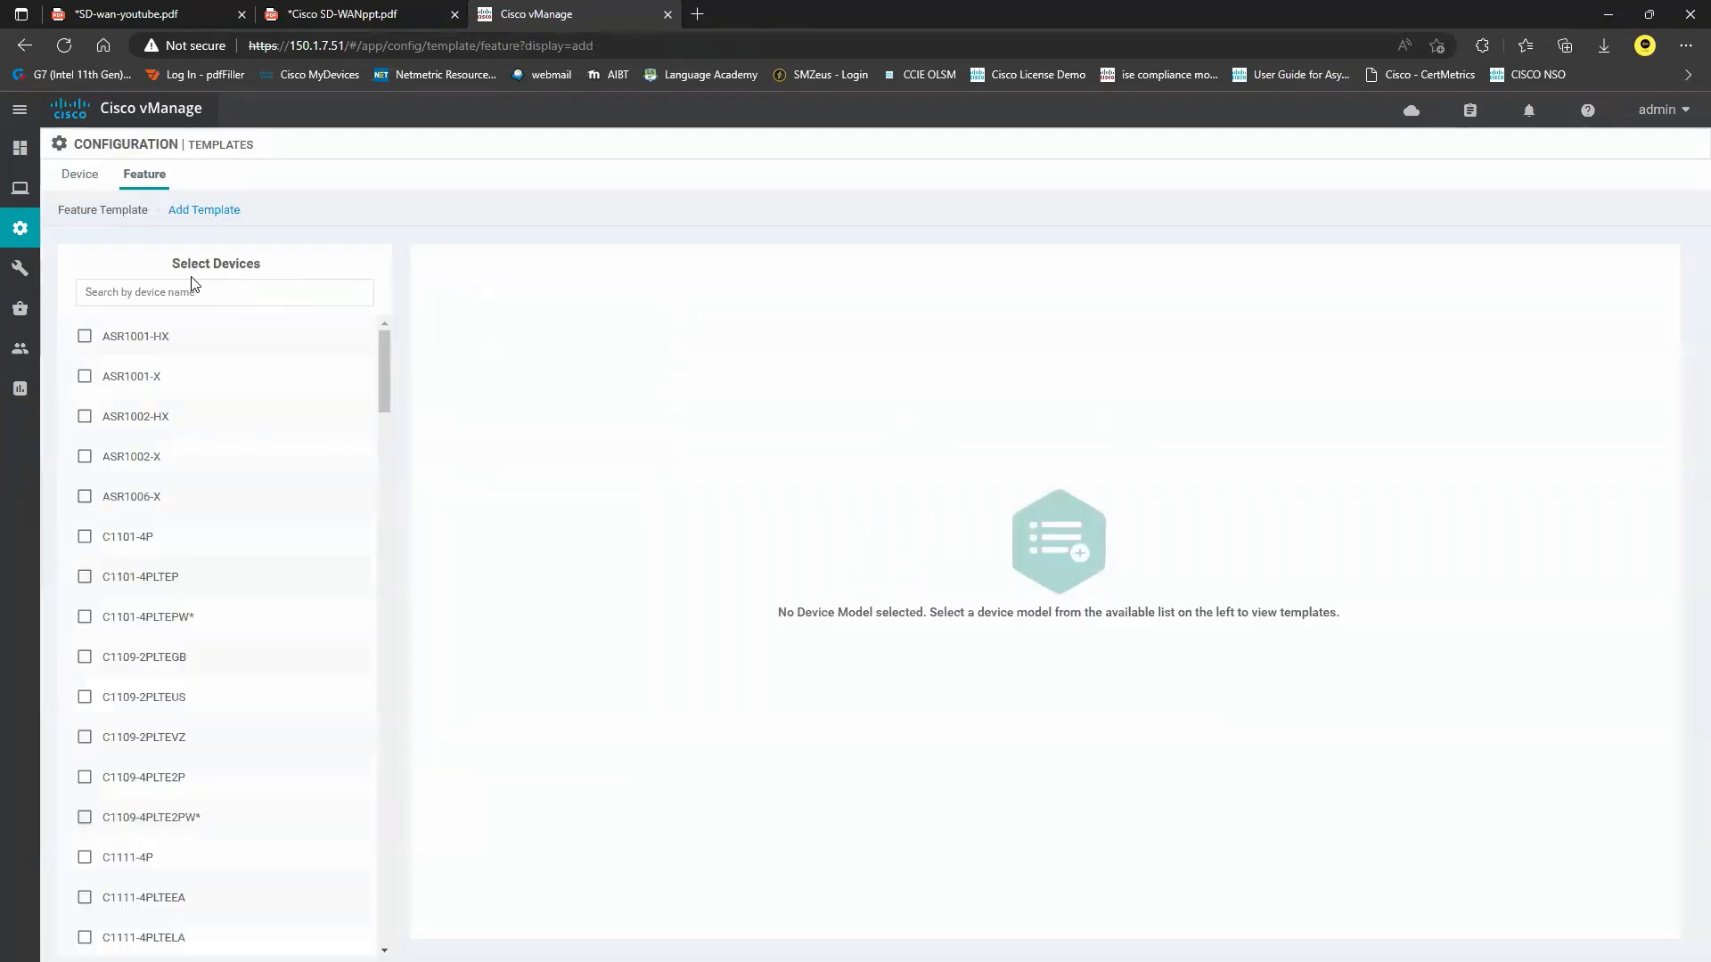
left_click(193, 294)
type("ved")
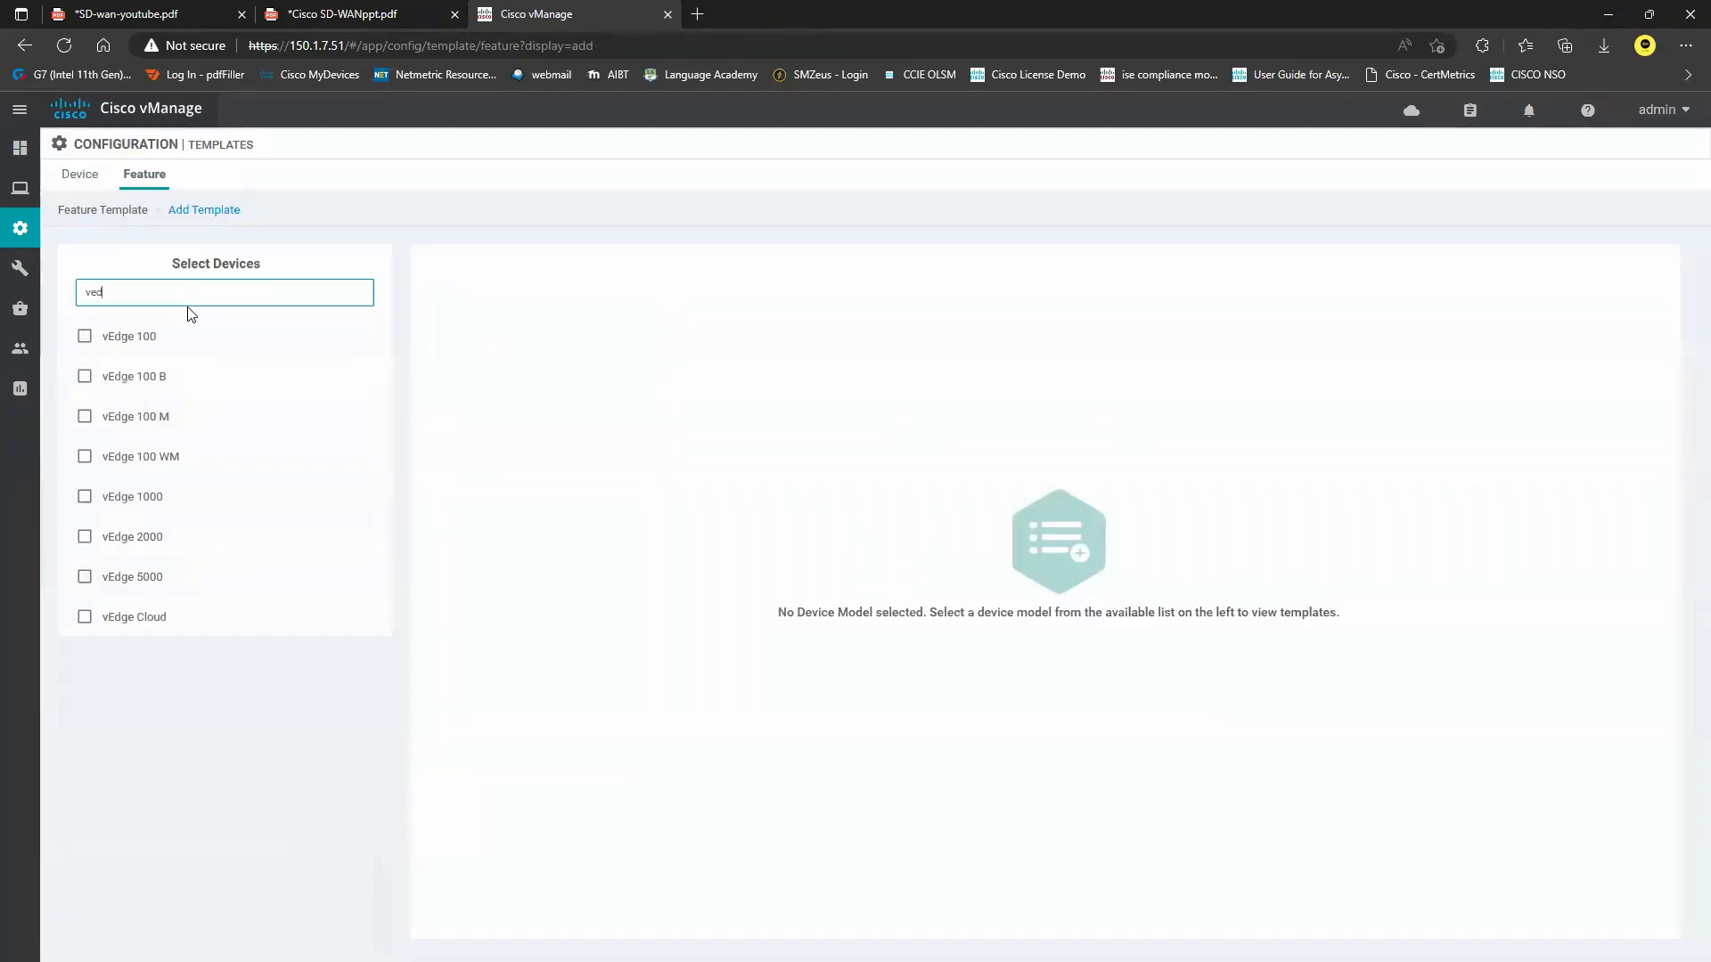
left_click(164, 617)
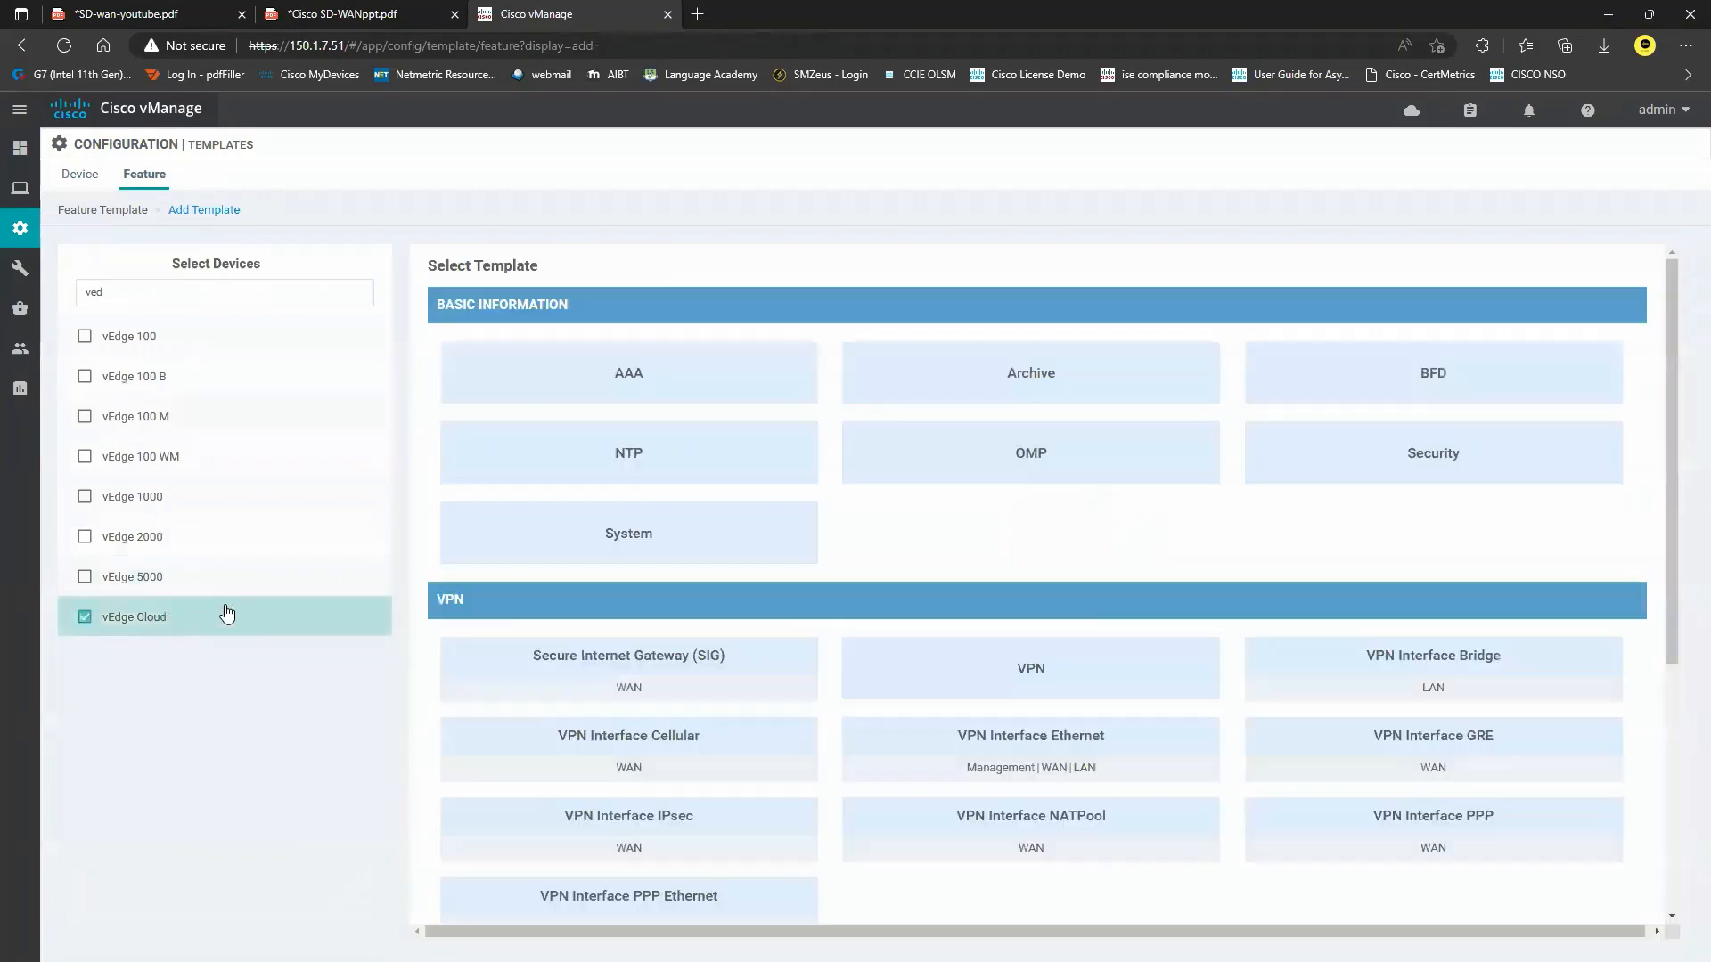
left_click(1083, 678)
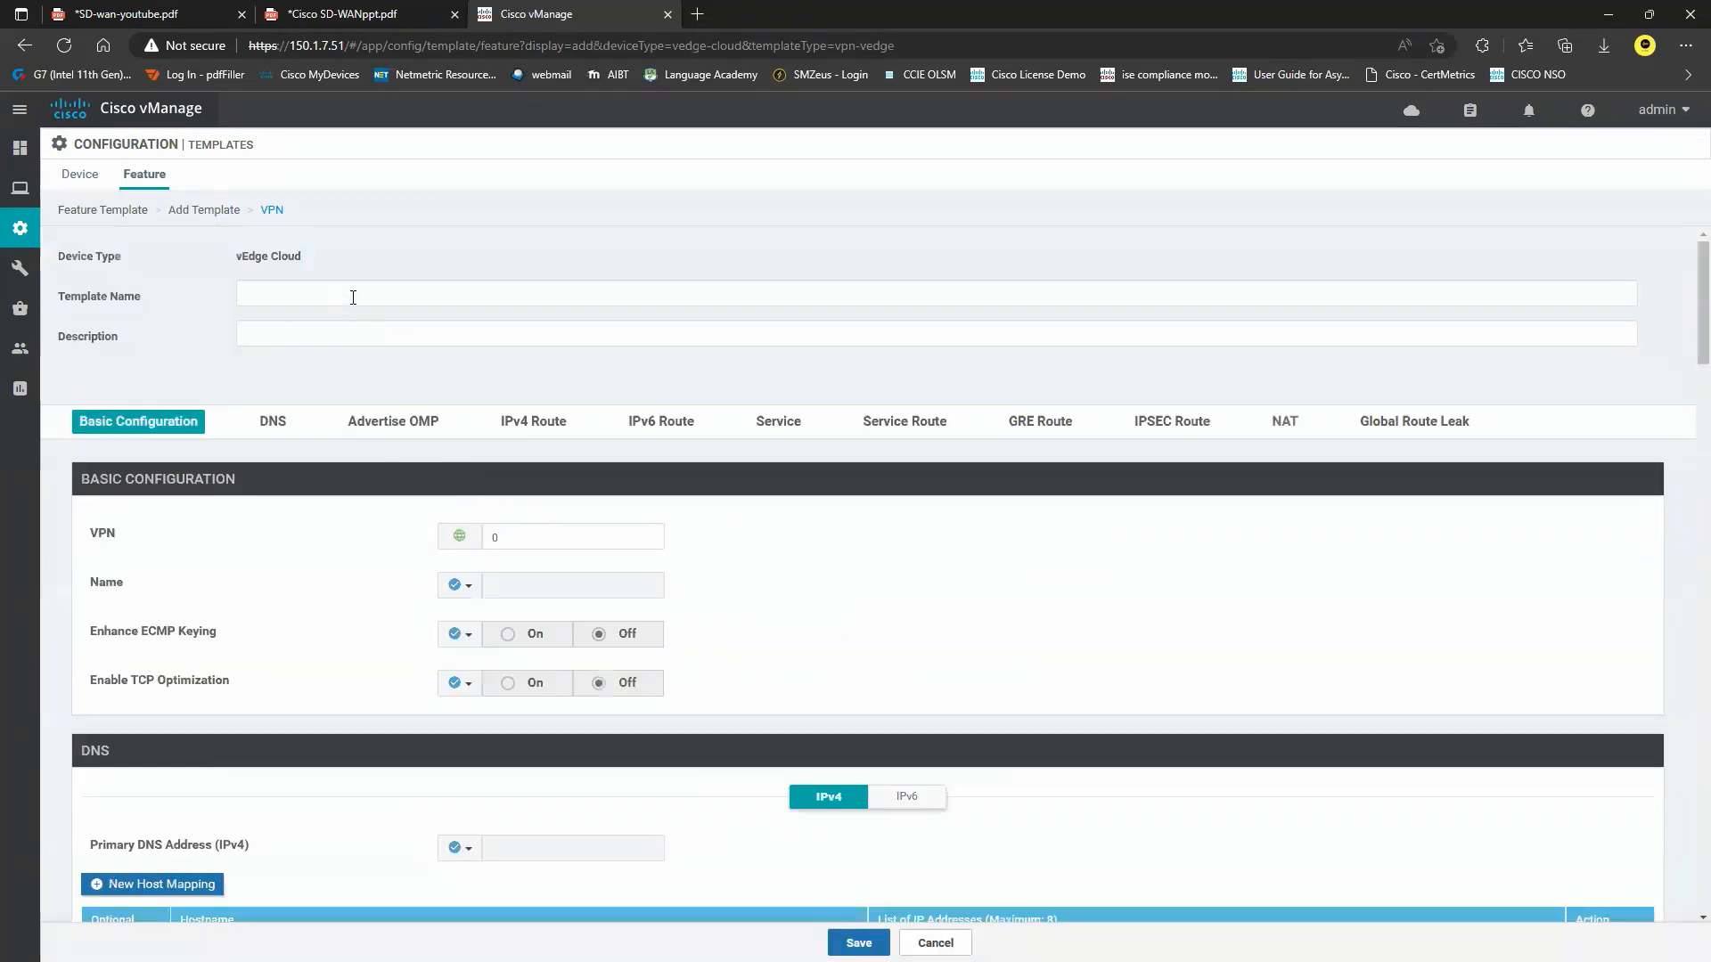
Name and describe it vEdge-VPN512, set VPN 512 with global name Management, and save.
left_click(353, 297)
type("vEdge-VP")
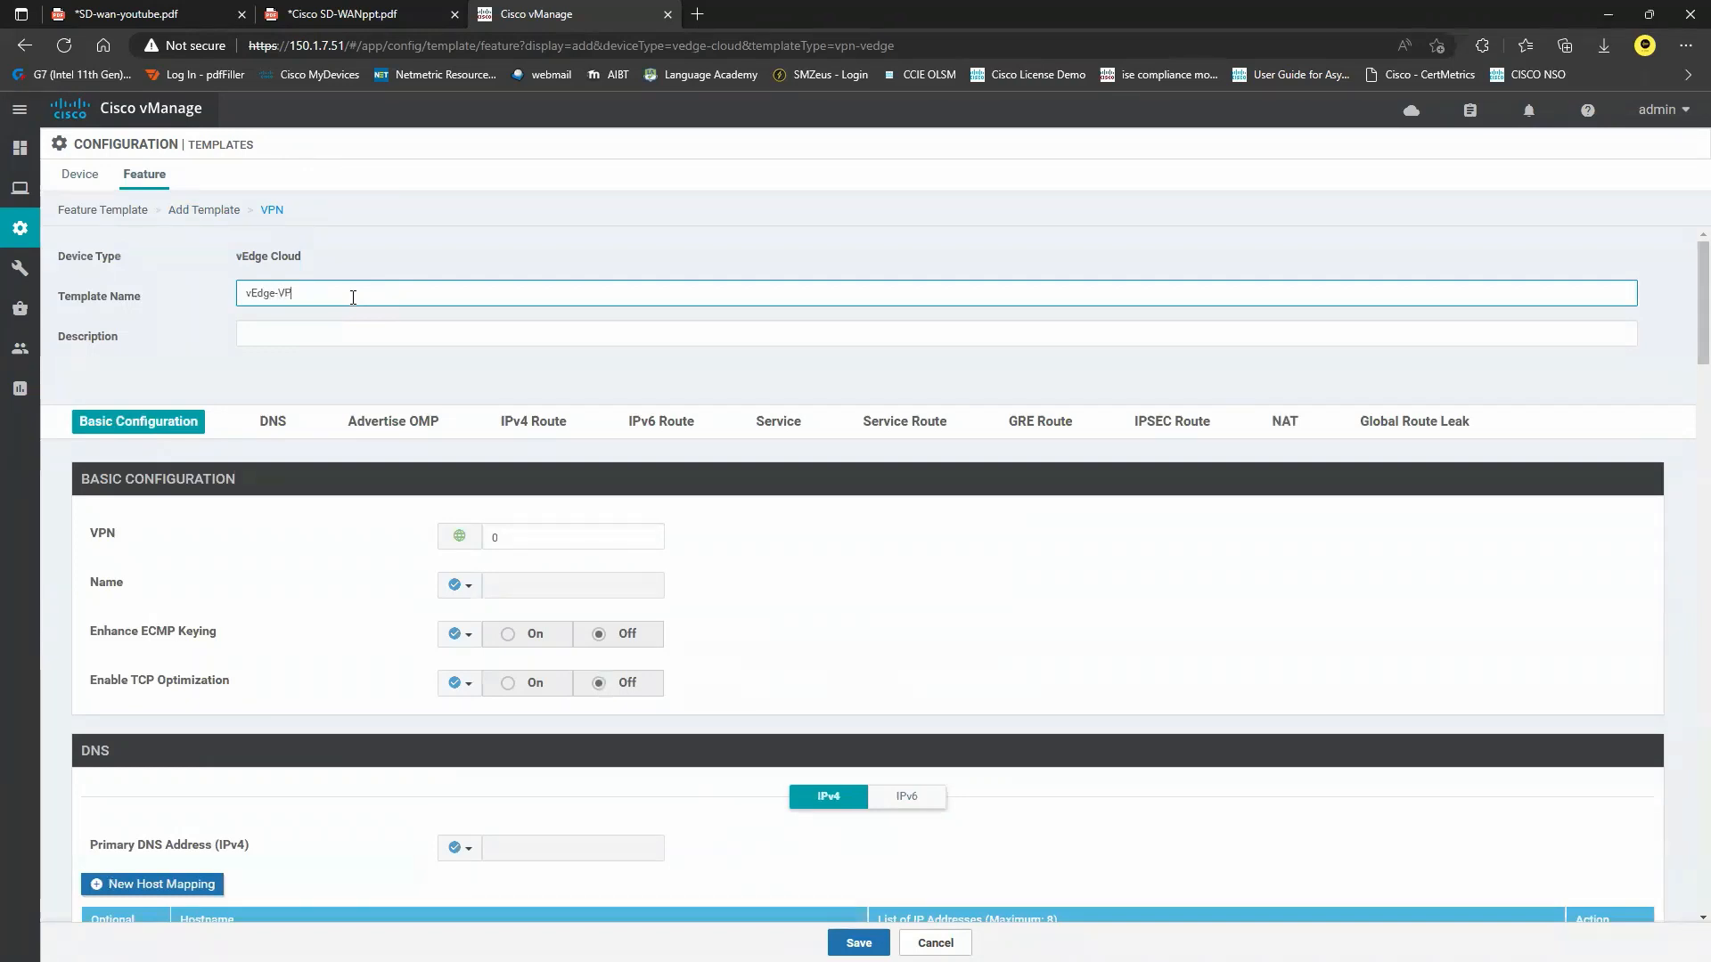
type("N512")
left_click_drag(353, 297, 180, 304)
key("ctrl+c")
left_click(351, 344)
key("ctrl+v")
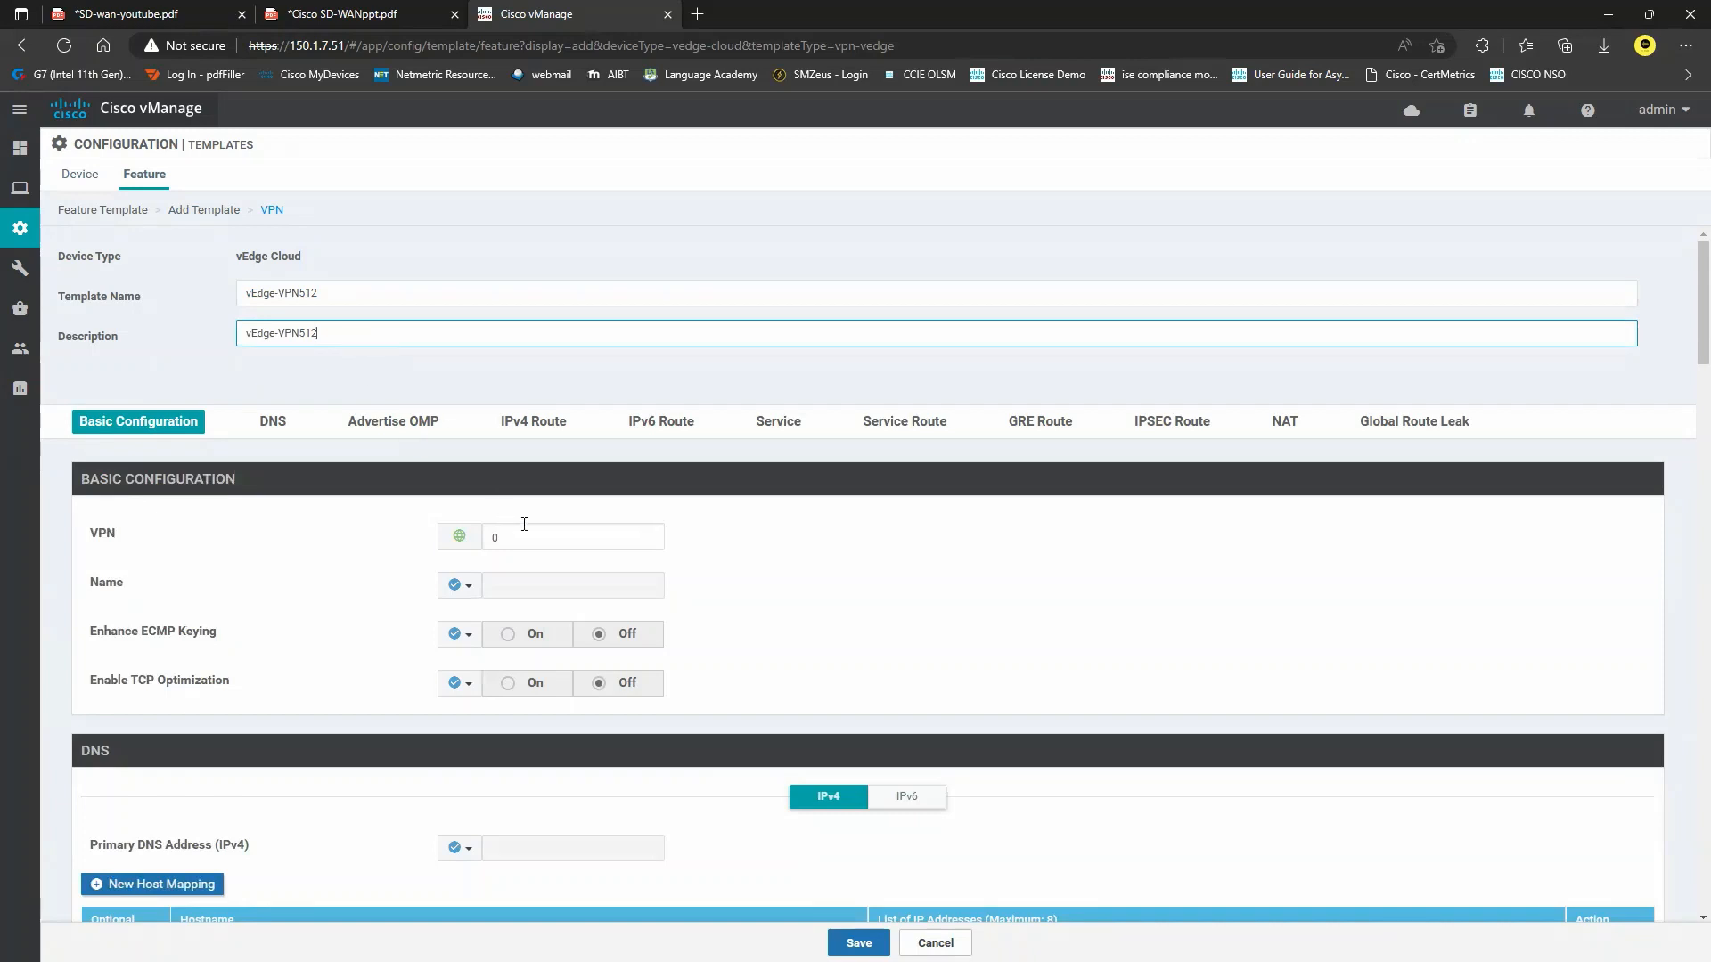
left_click(474, 545)
type("512")
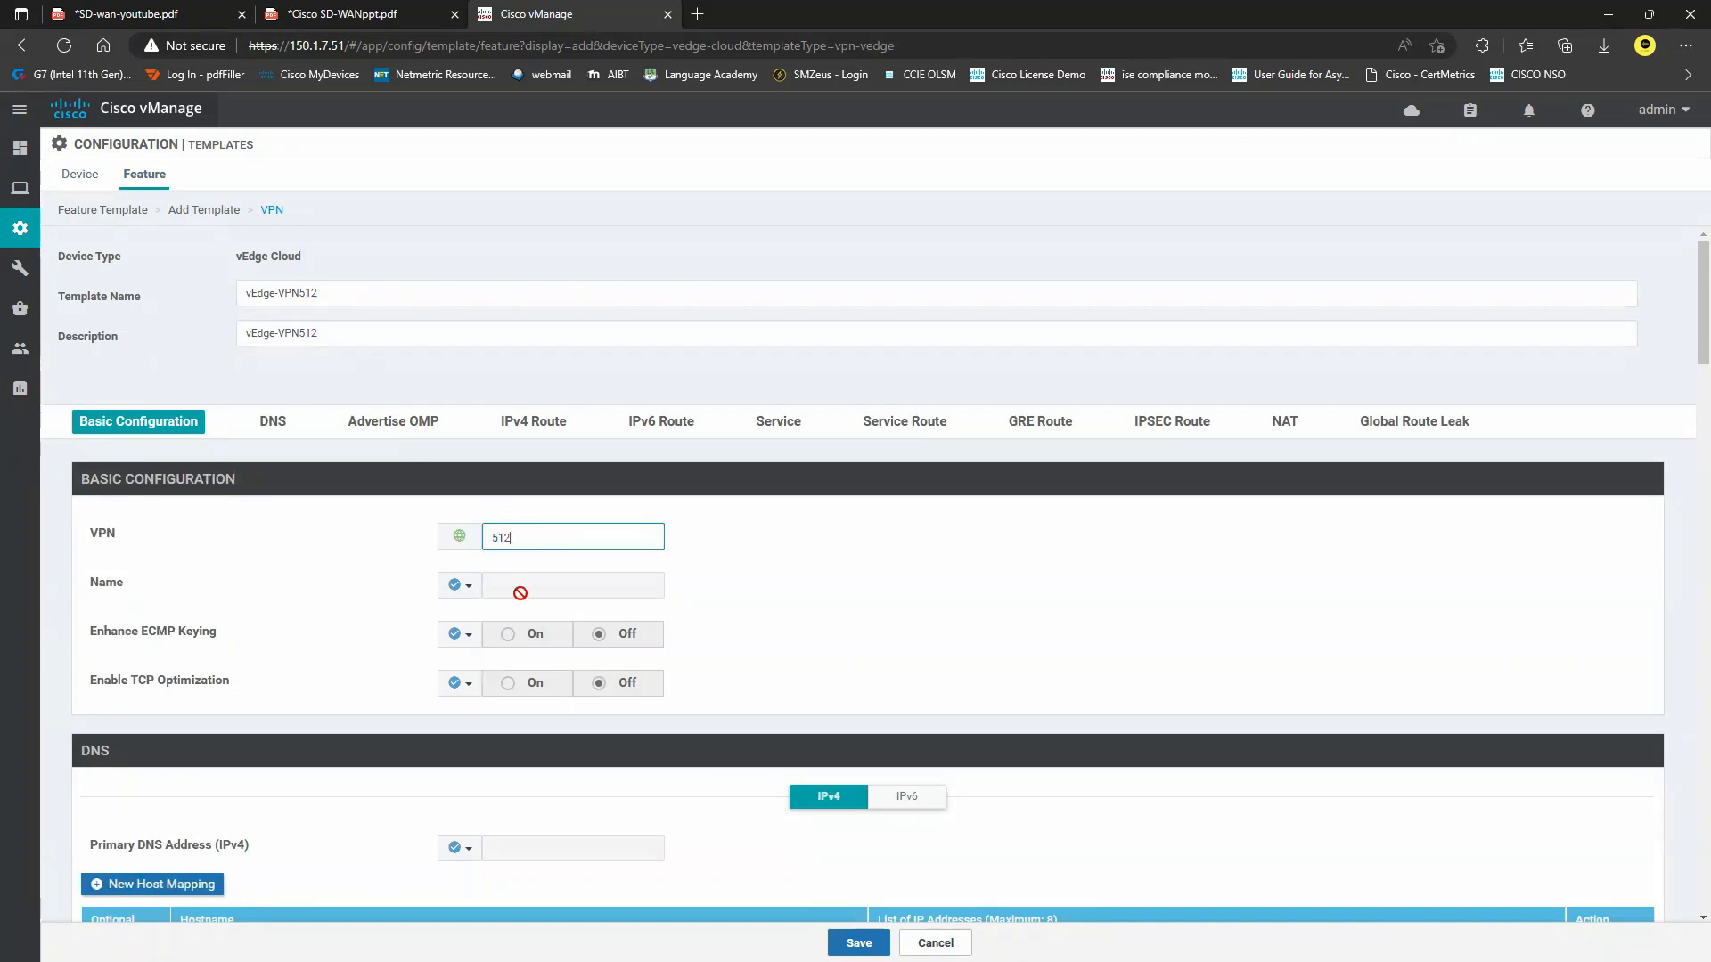
left_click(461, 586)
left_click(483, 604)
left_click(567, 596)
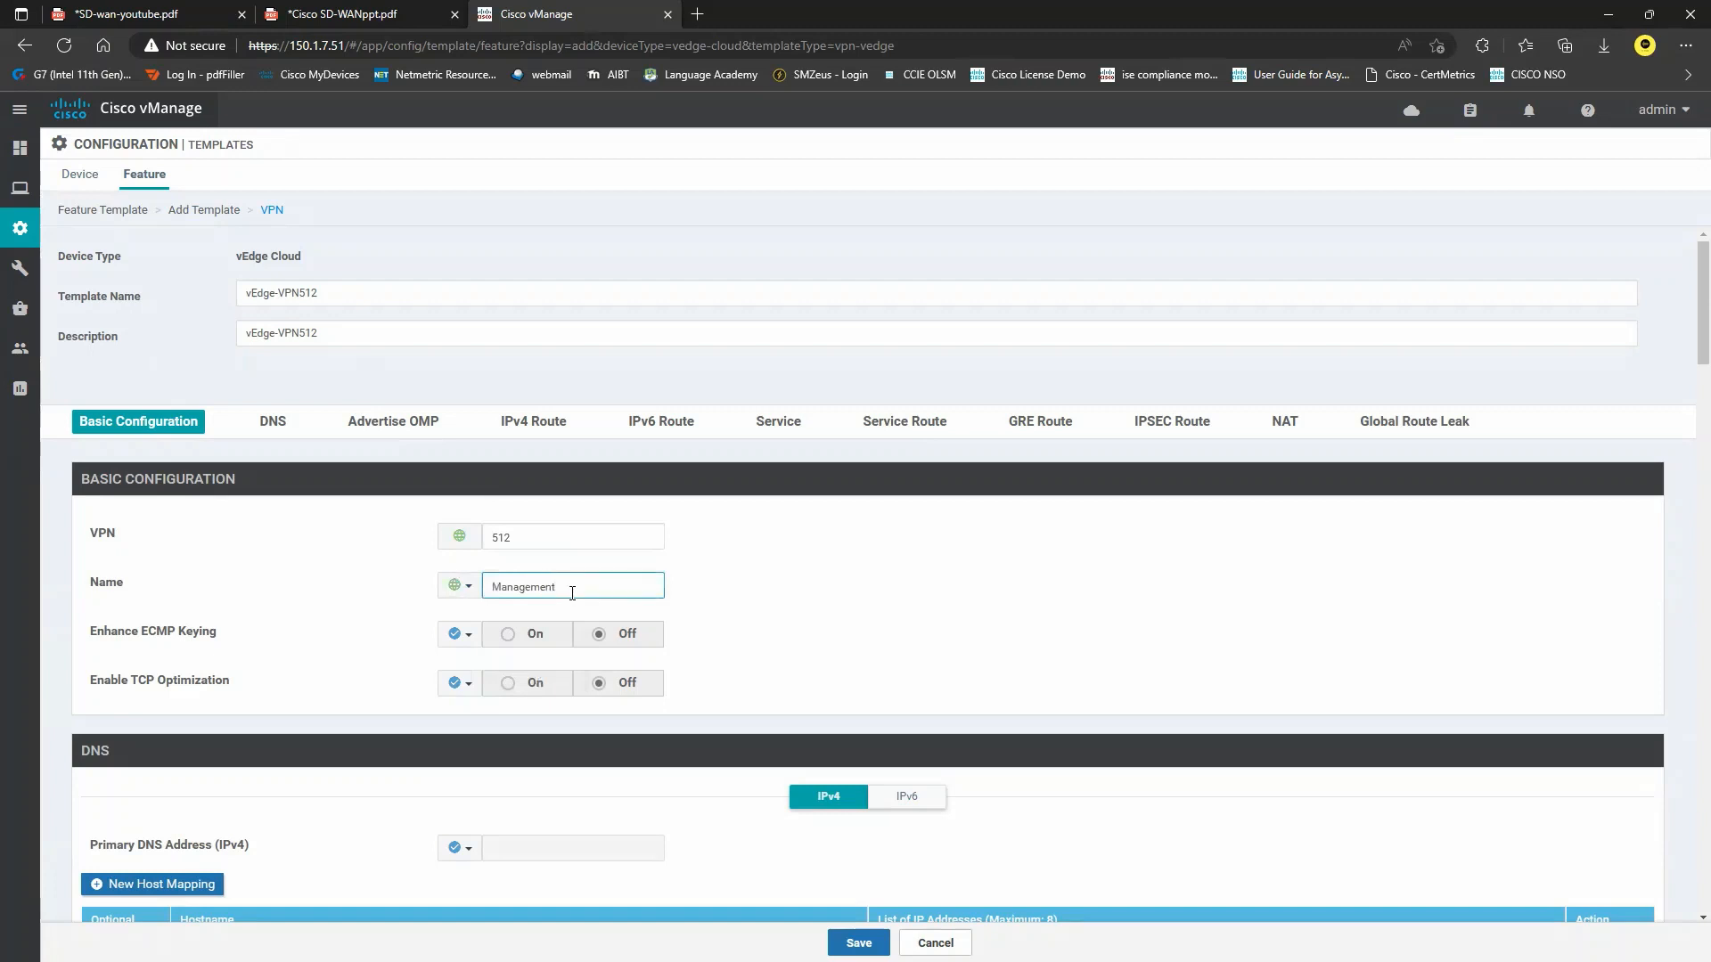
scroll(570, 633, "down", 3)
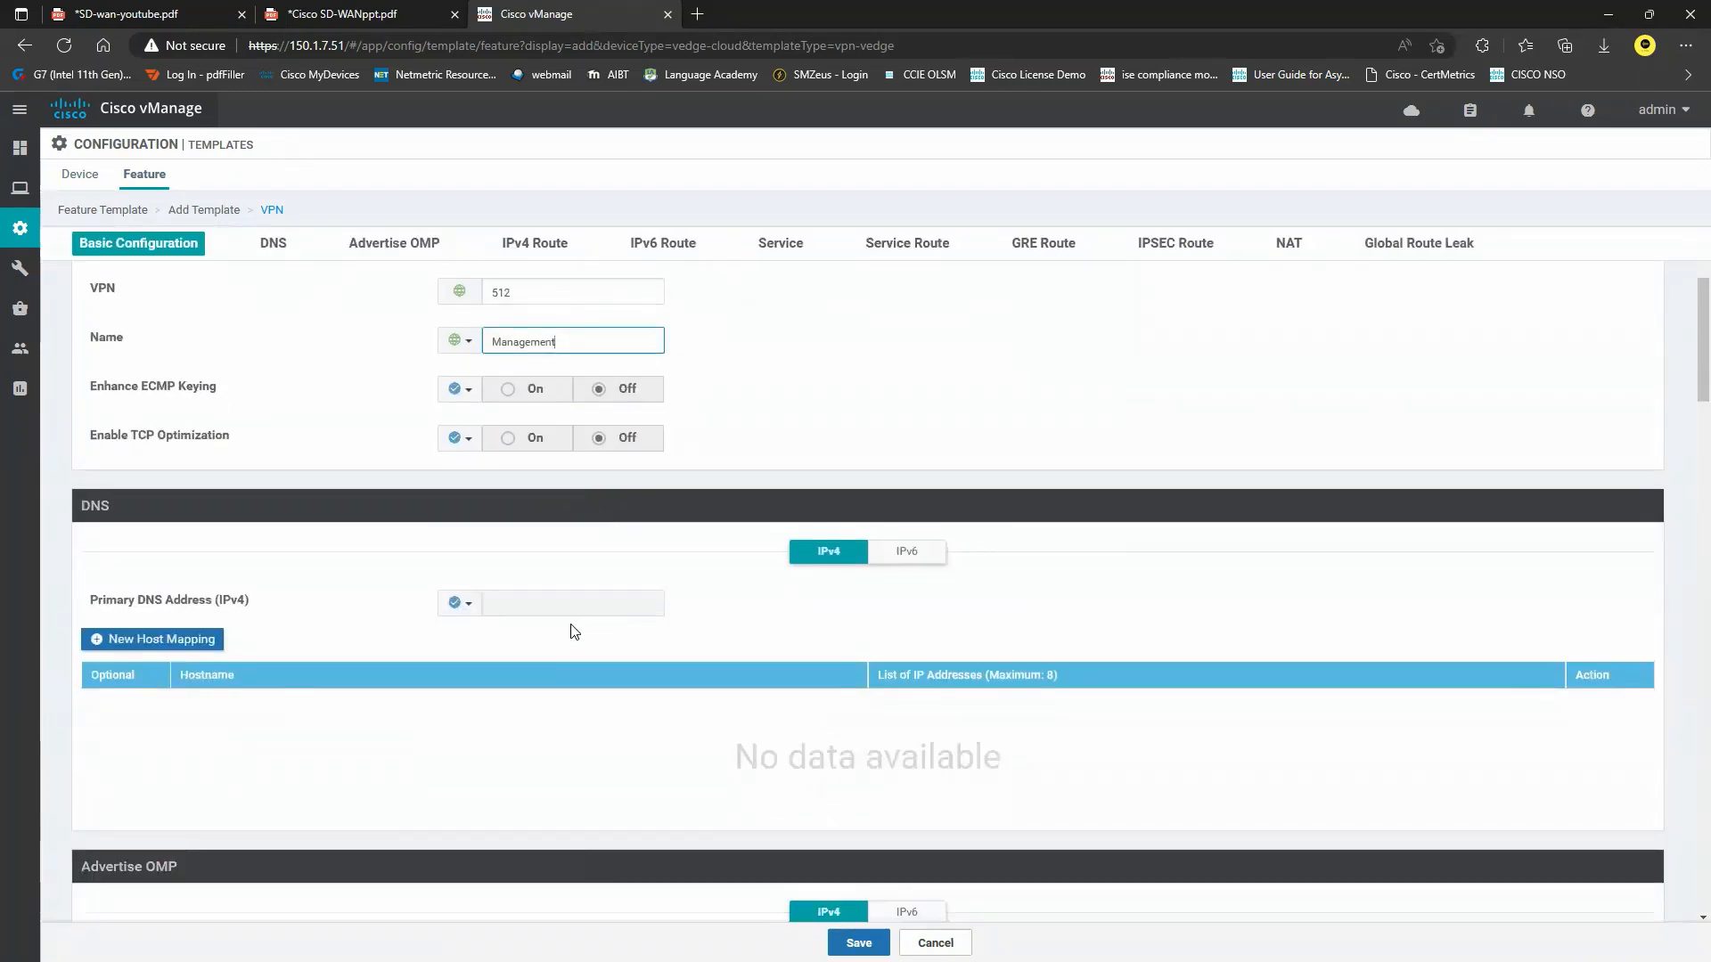
left_click(858, 943)
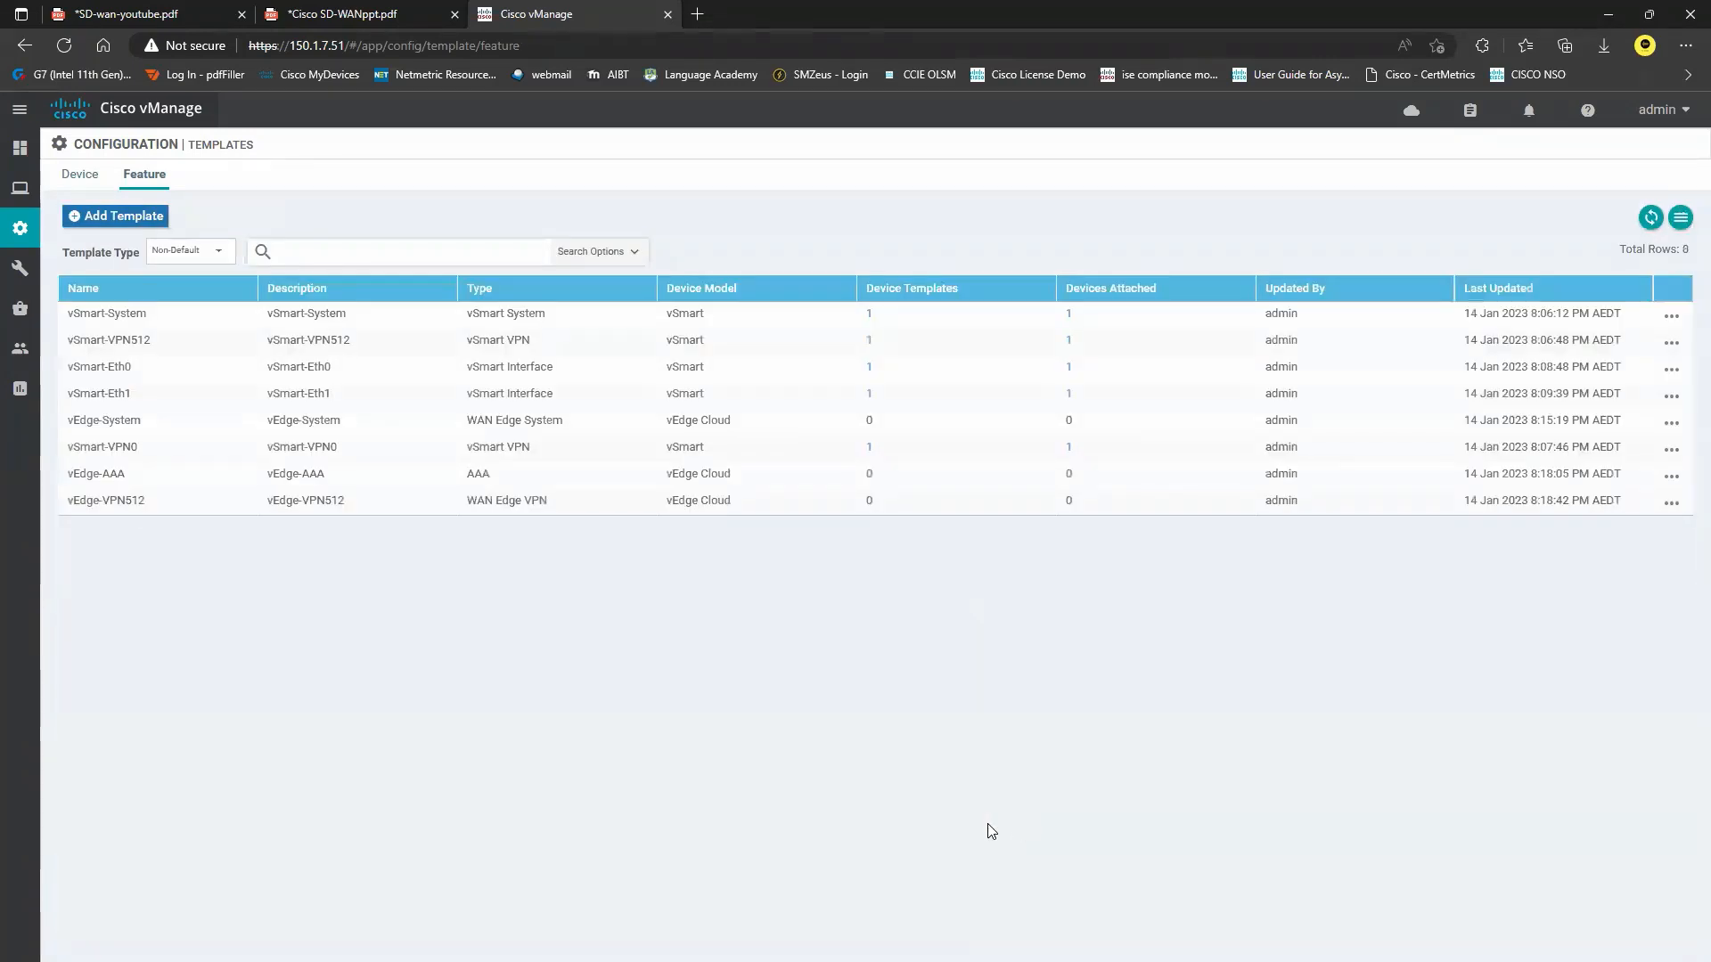
Copy vEdge-VPN512 as vEdge-VPN0, changing both name and description to vEdge-VPN0.
left_click(112, 216)
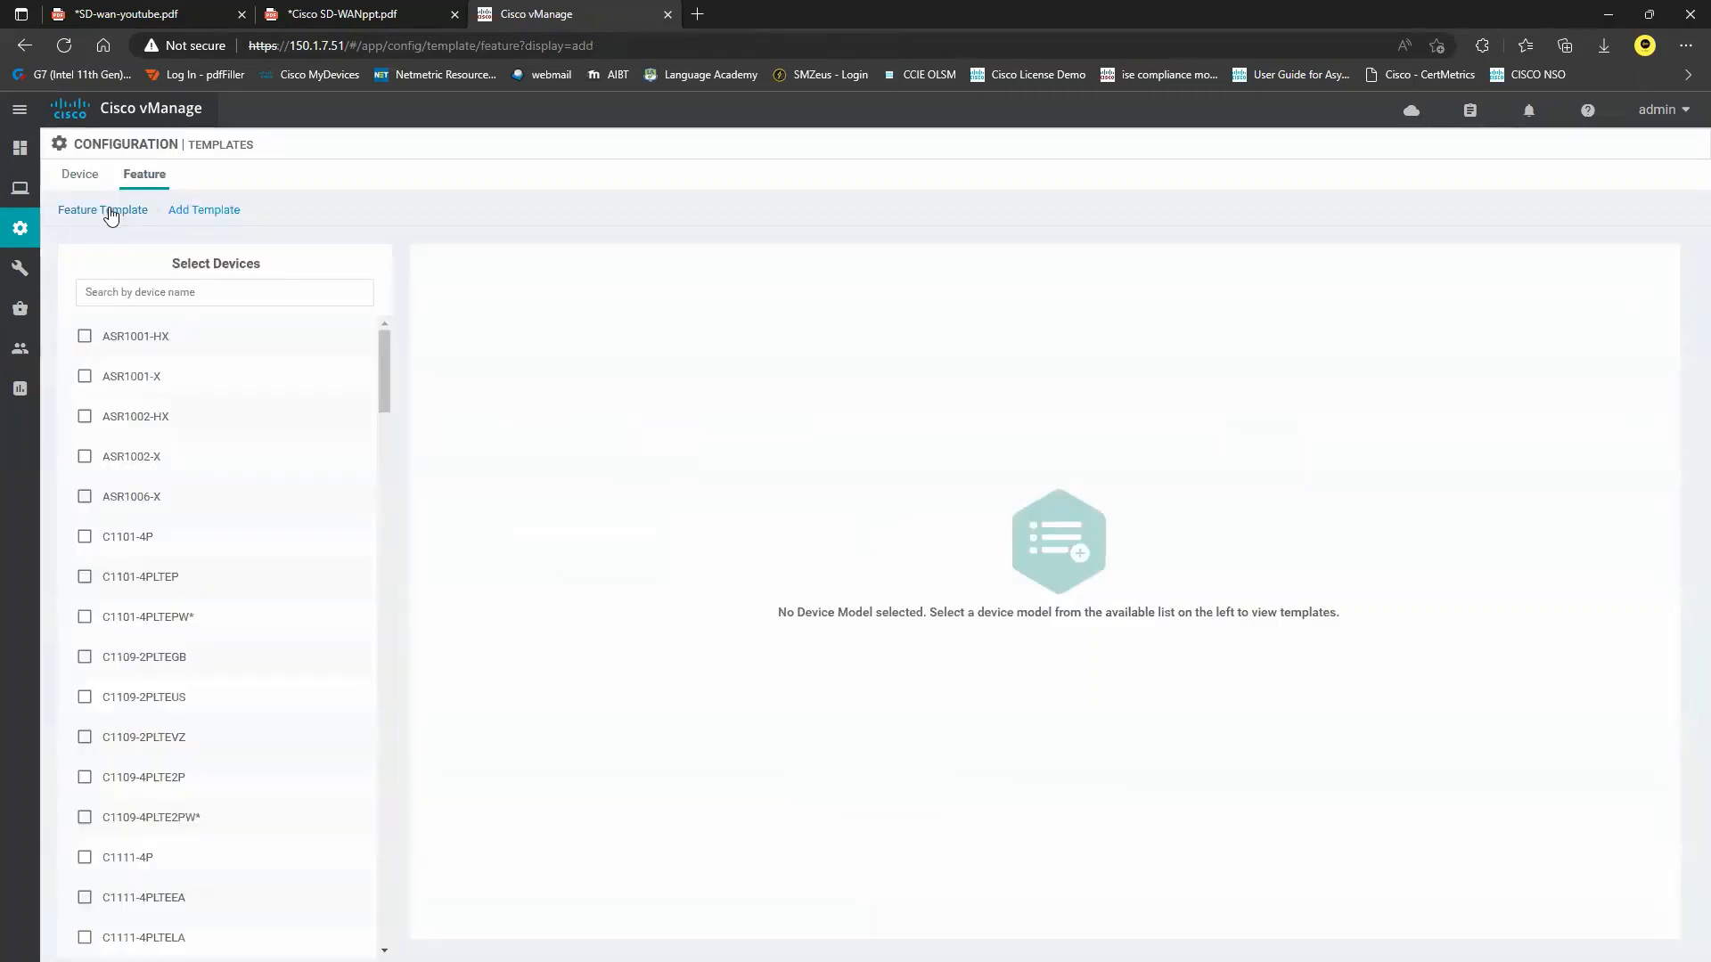
left_click(107, 211)
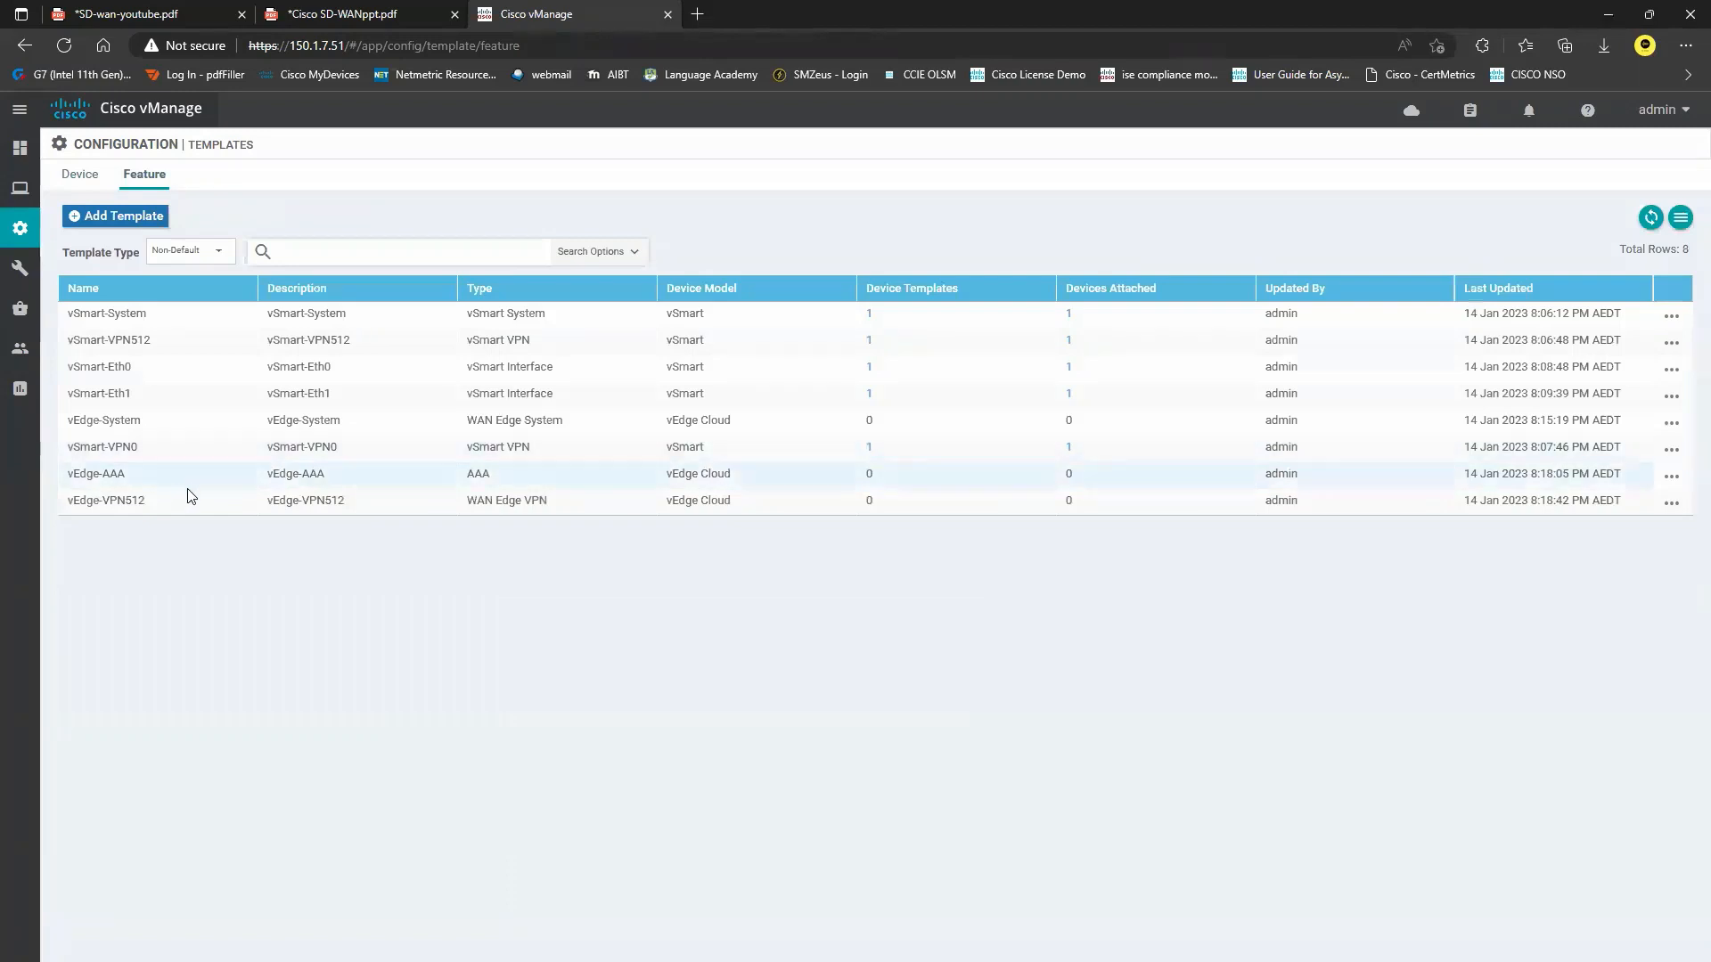
left_click(1666, 506)
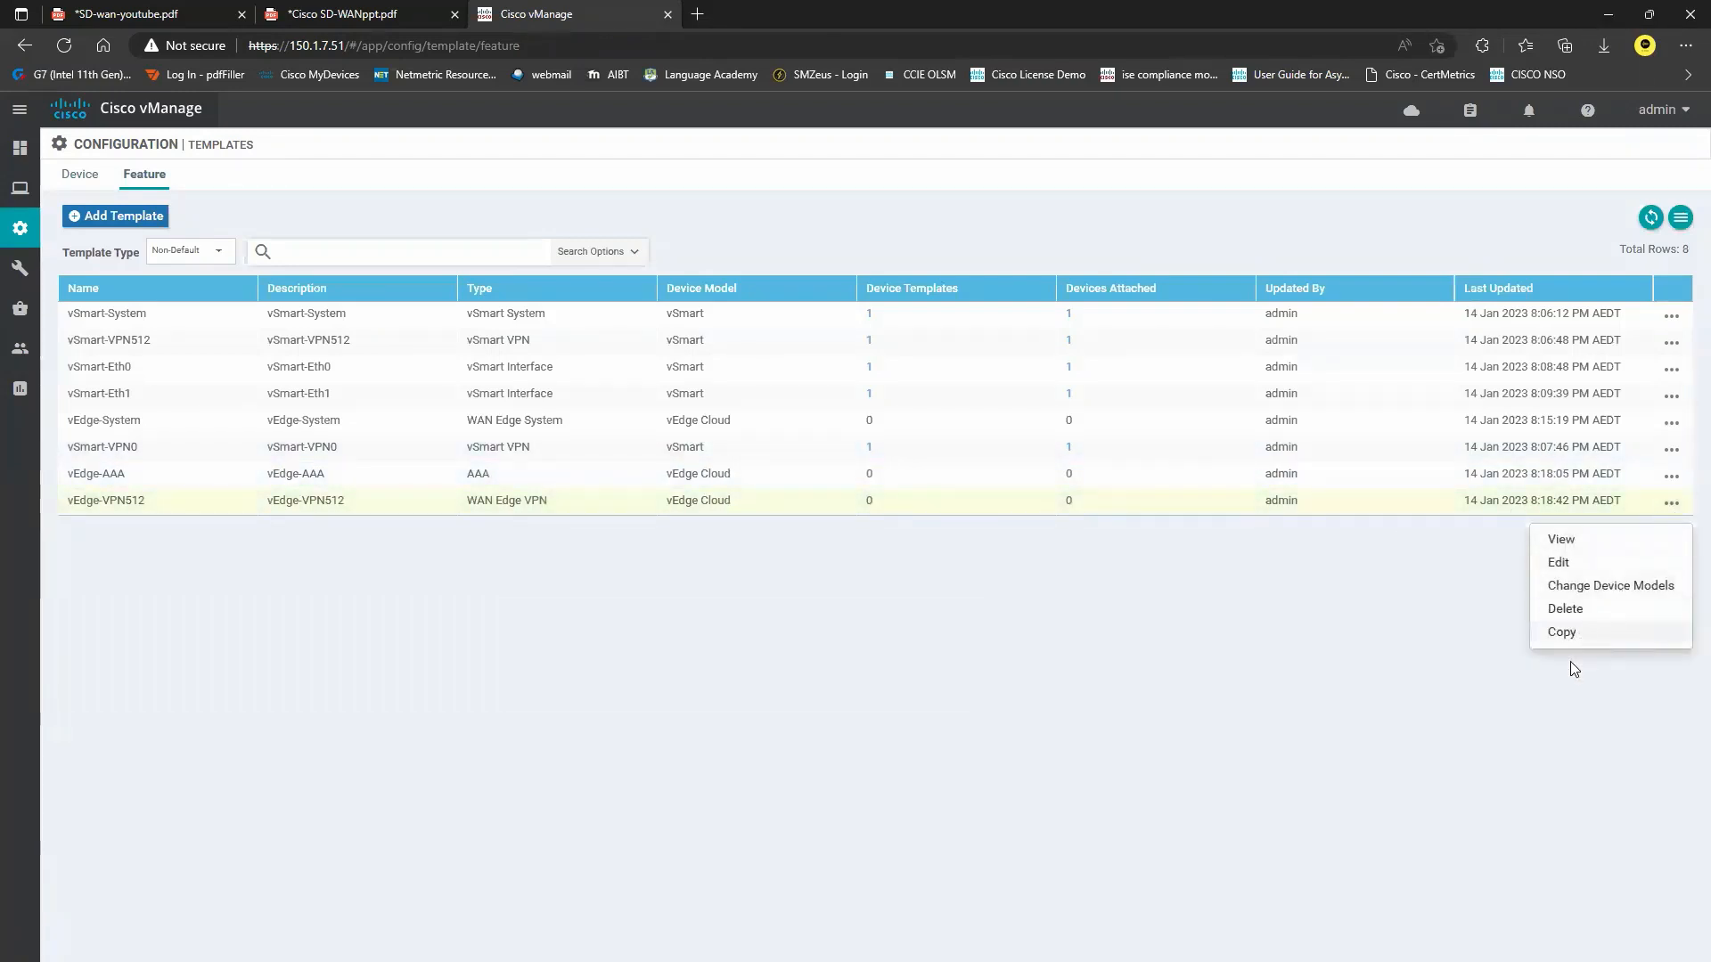
left_click(1567, 631)
left_click_drag(647, 472, 601, 466)
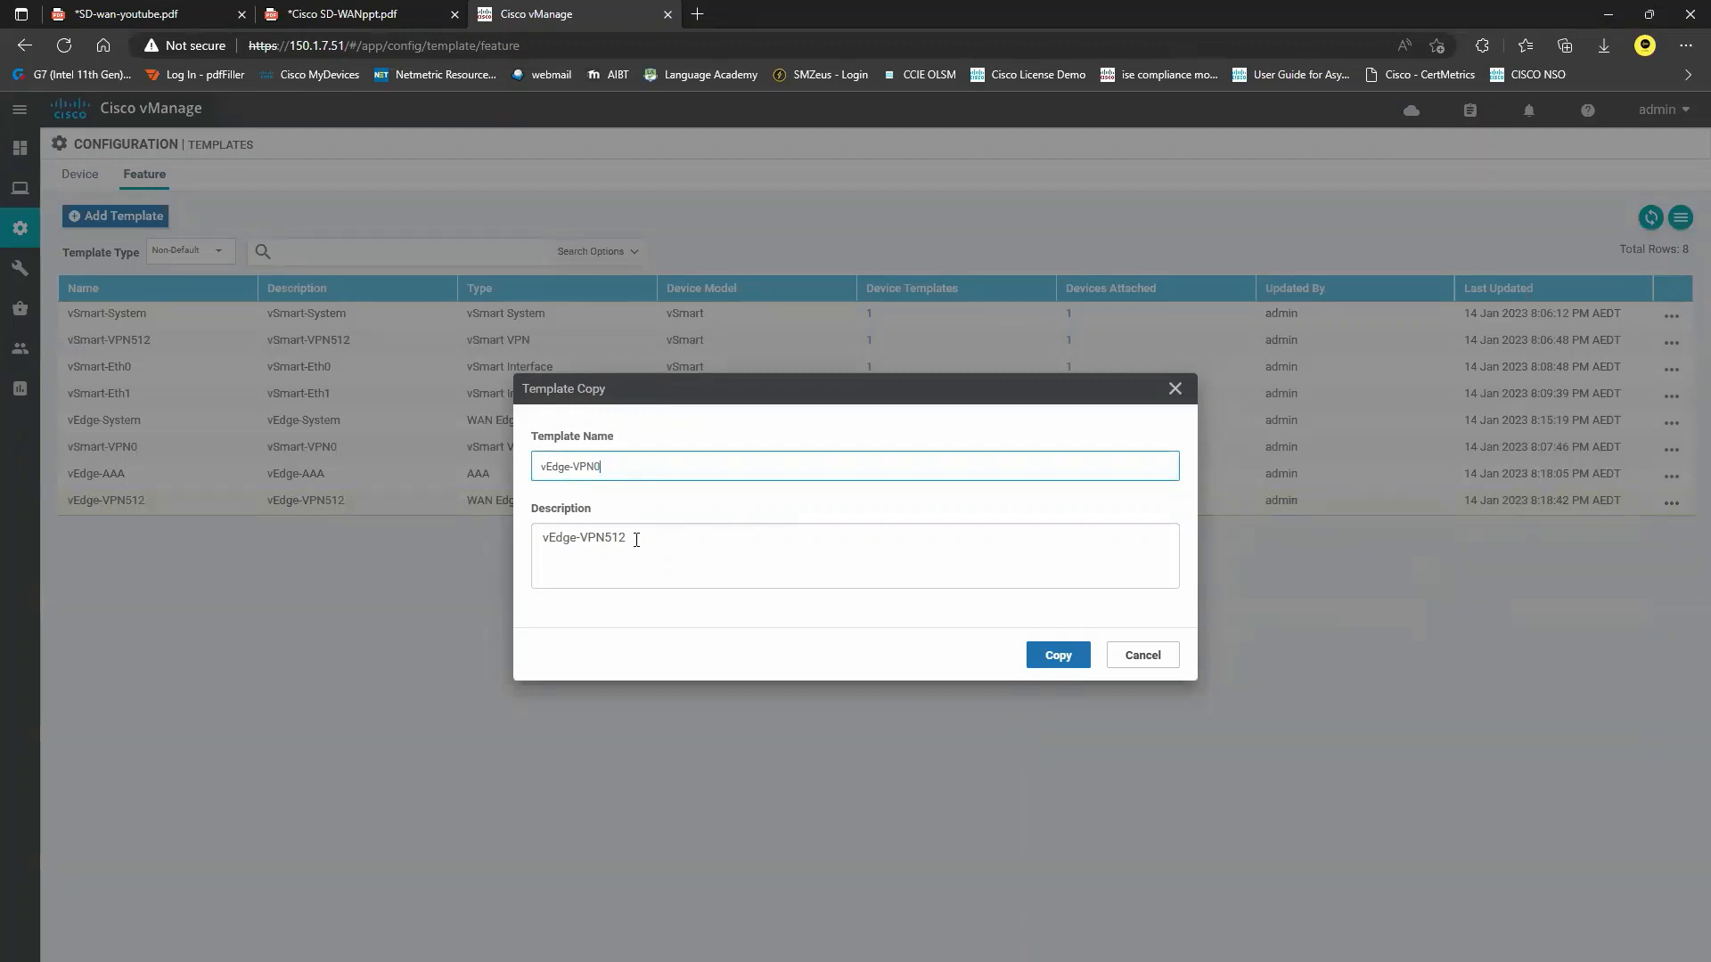
type("0")
left_click_drag(636, 540, 613, 537)
type("0")
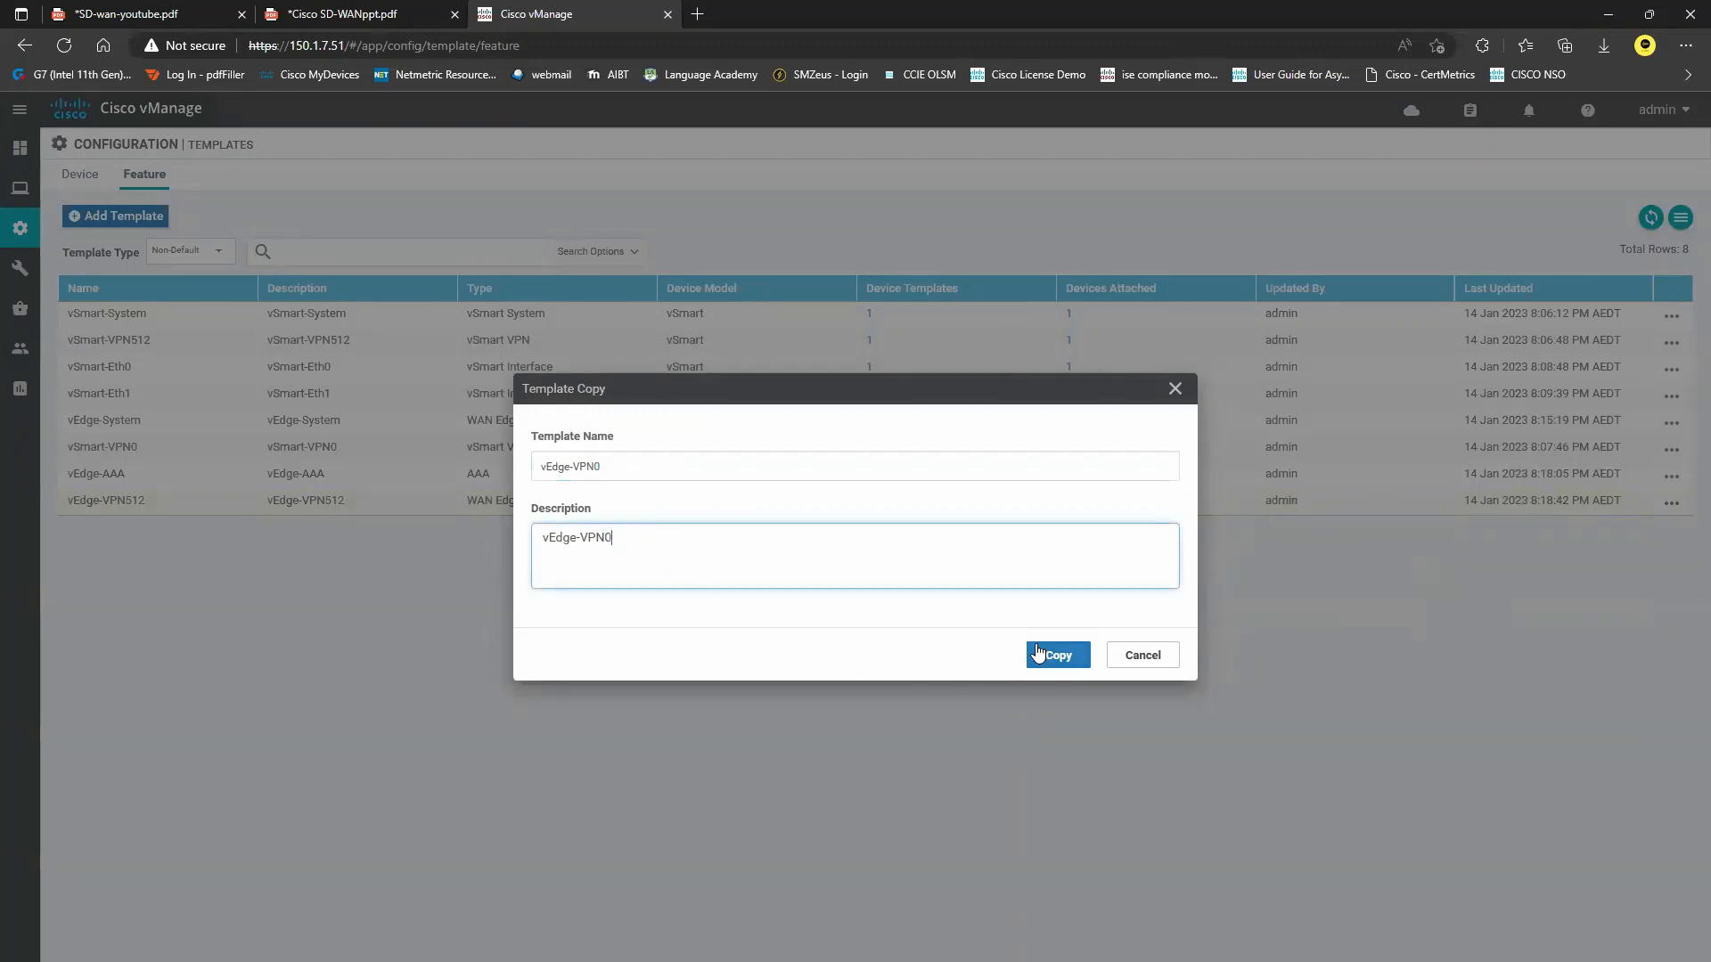
left_click(1057, 656)
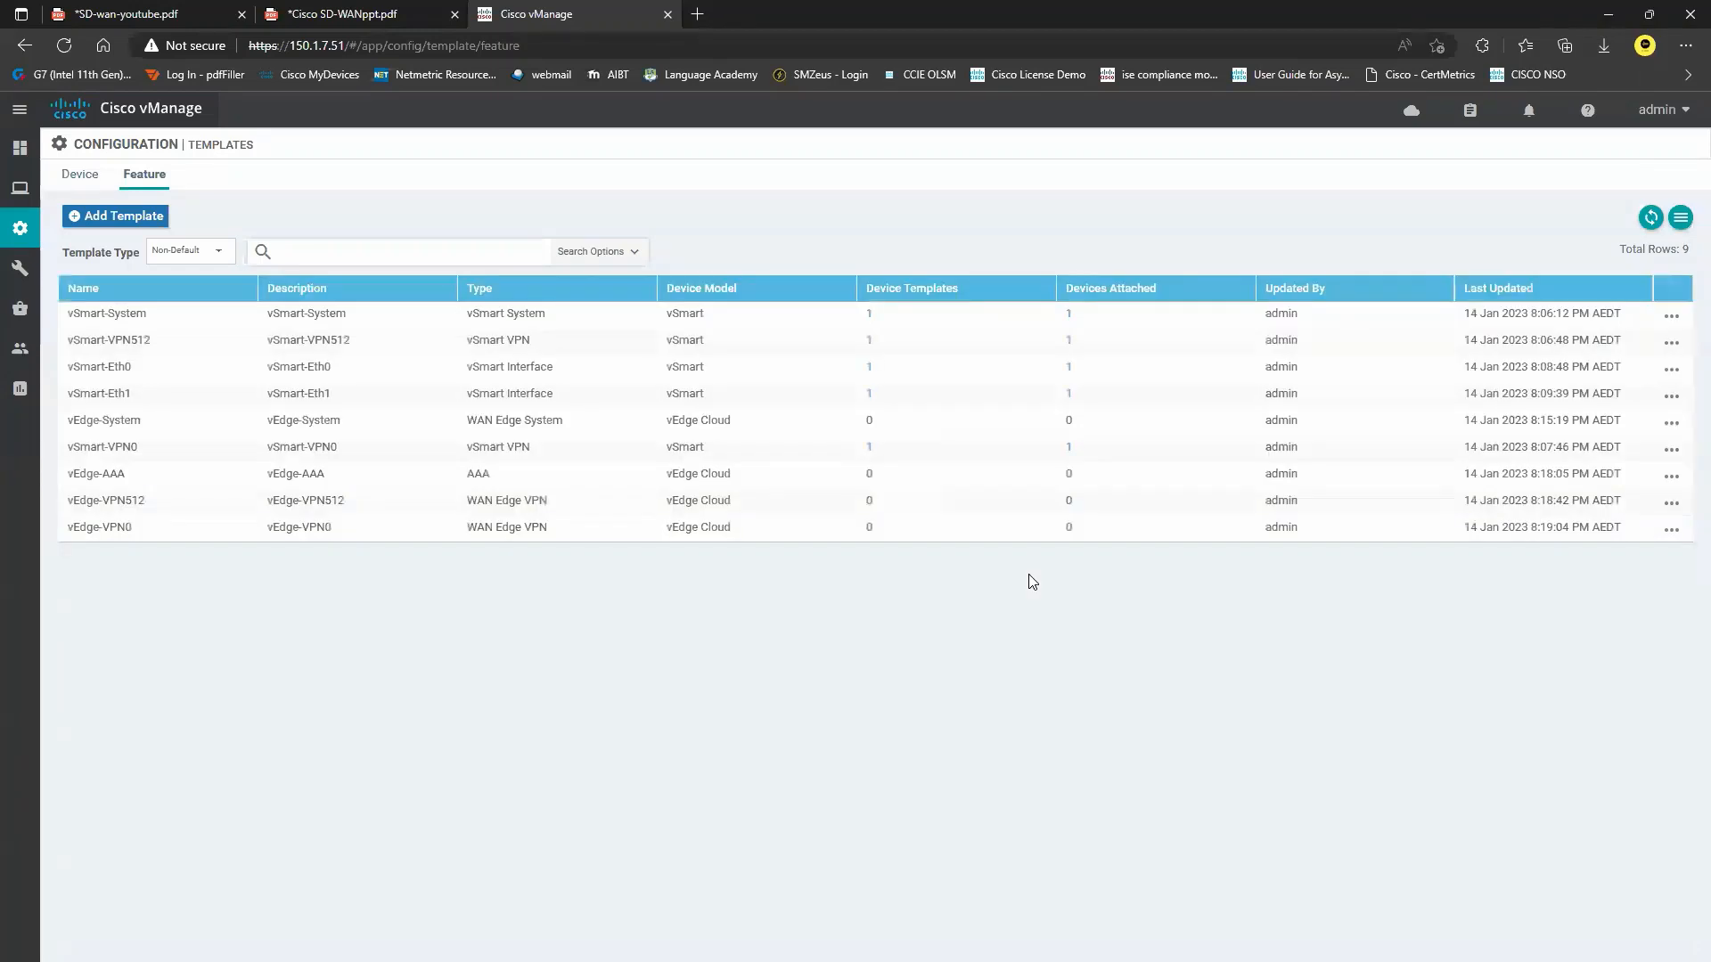
Edit vEdge-VPN0, changing the VPN from 512 to 0 and its name from Management to Transport.
left_click(1672, 529)
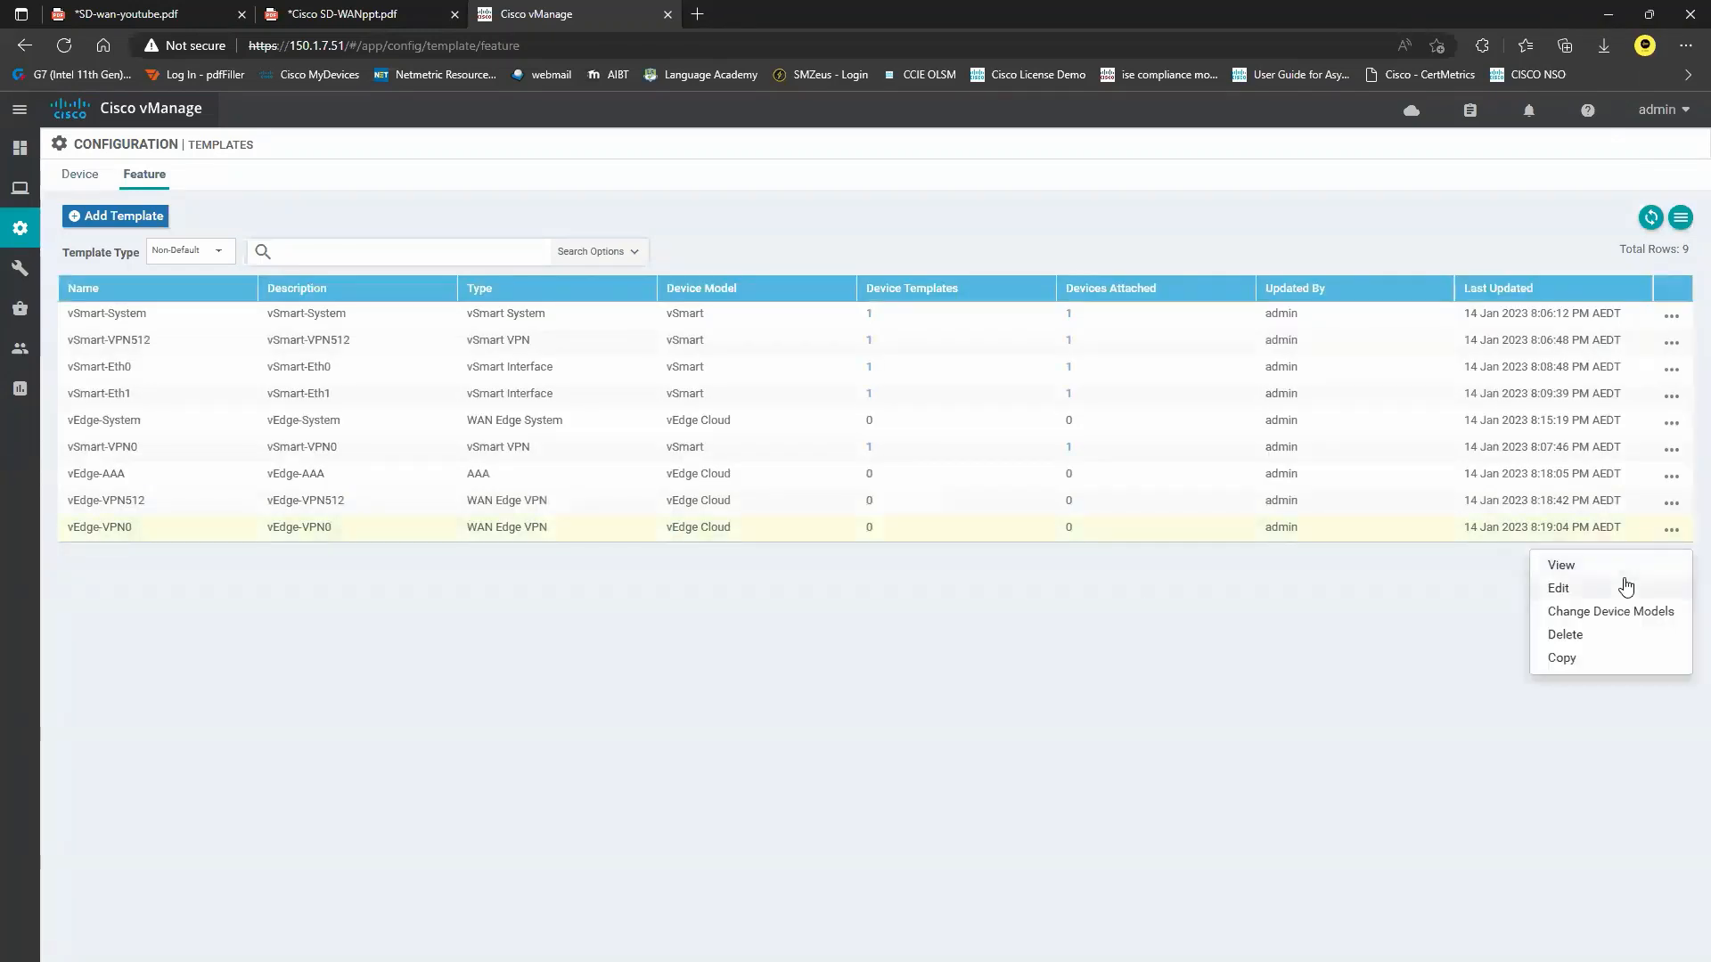
left_click(1622, 585)
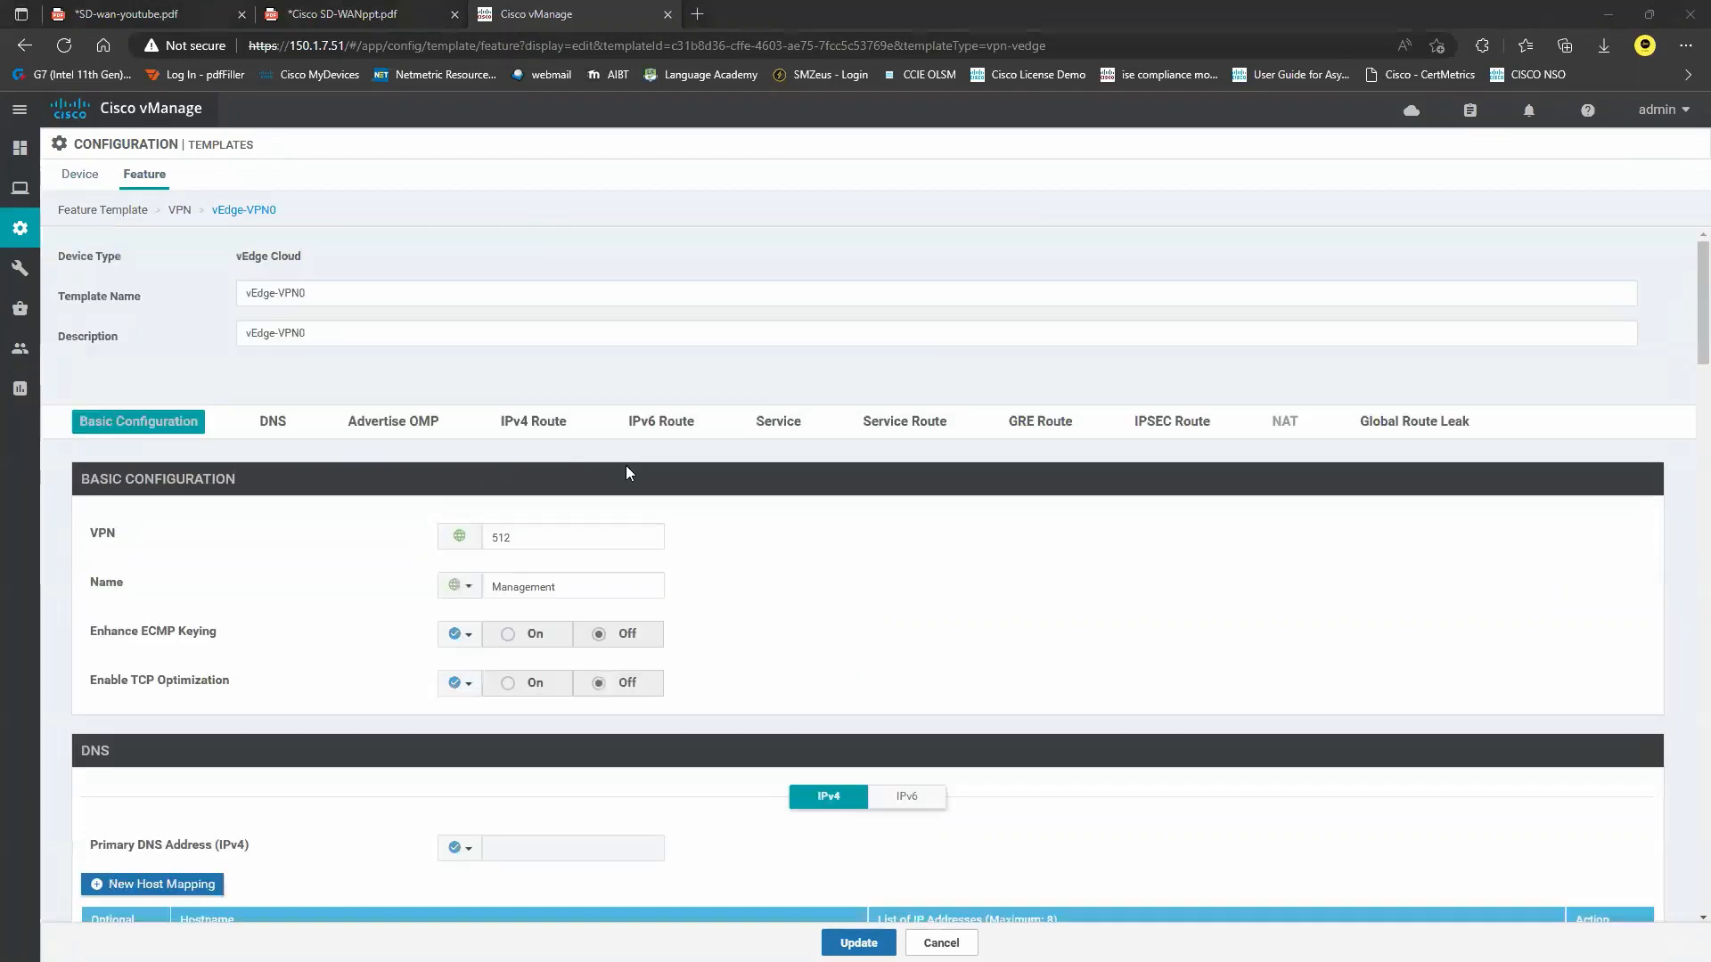
key("ctrl+a")
type("0")
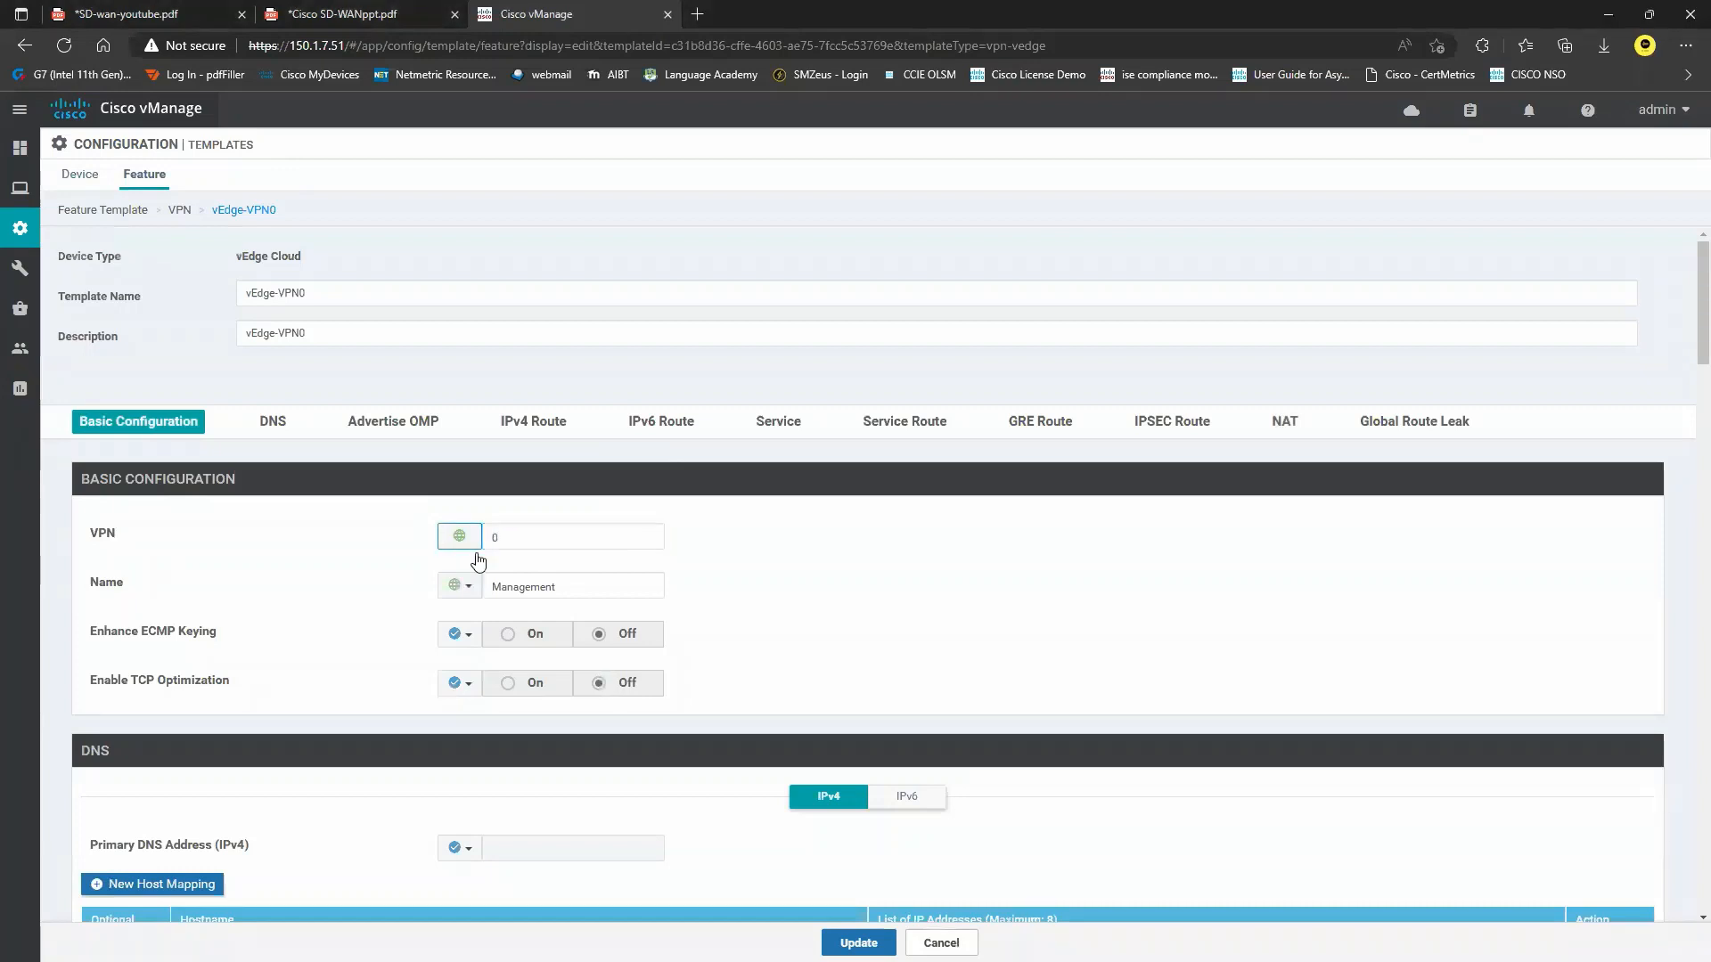
left_click_drag(573, 589, 400, 578)
type("T")
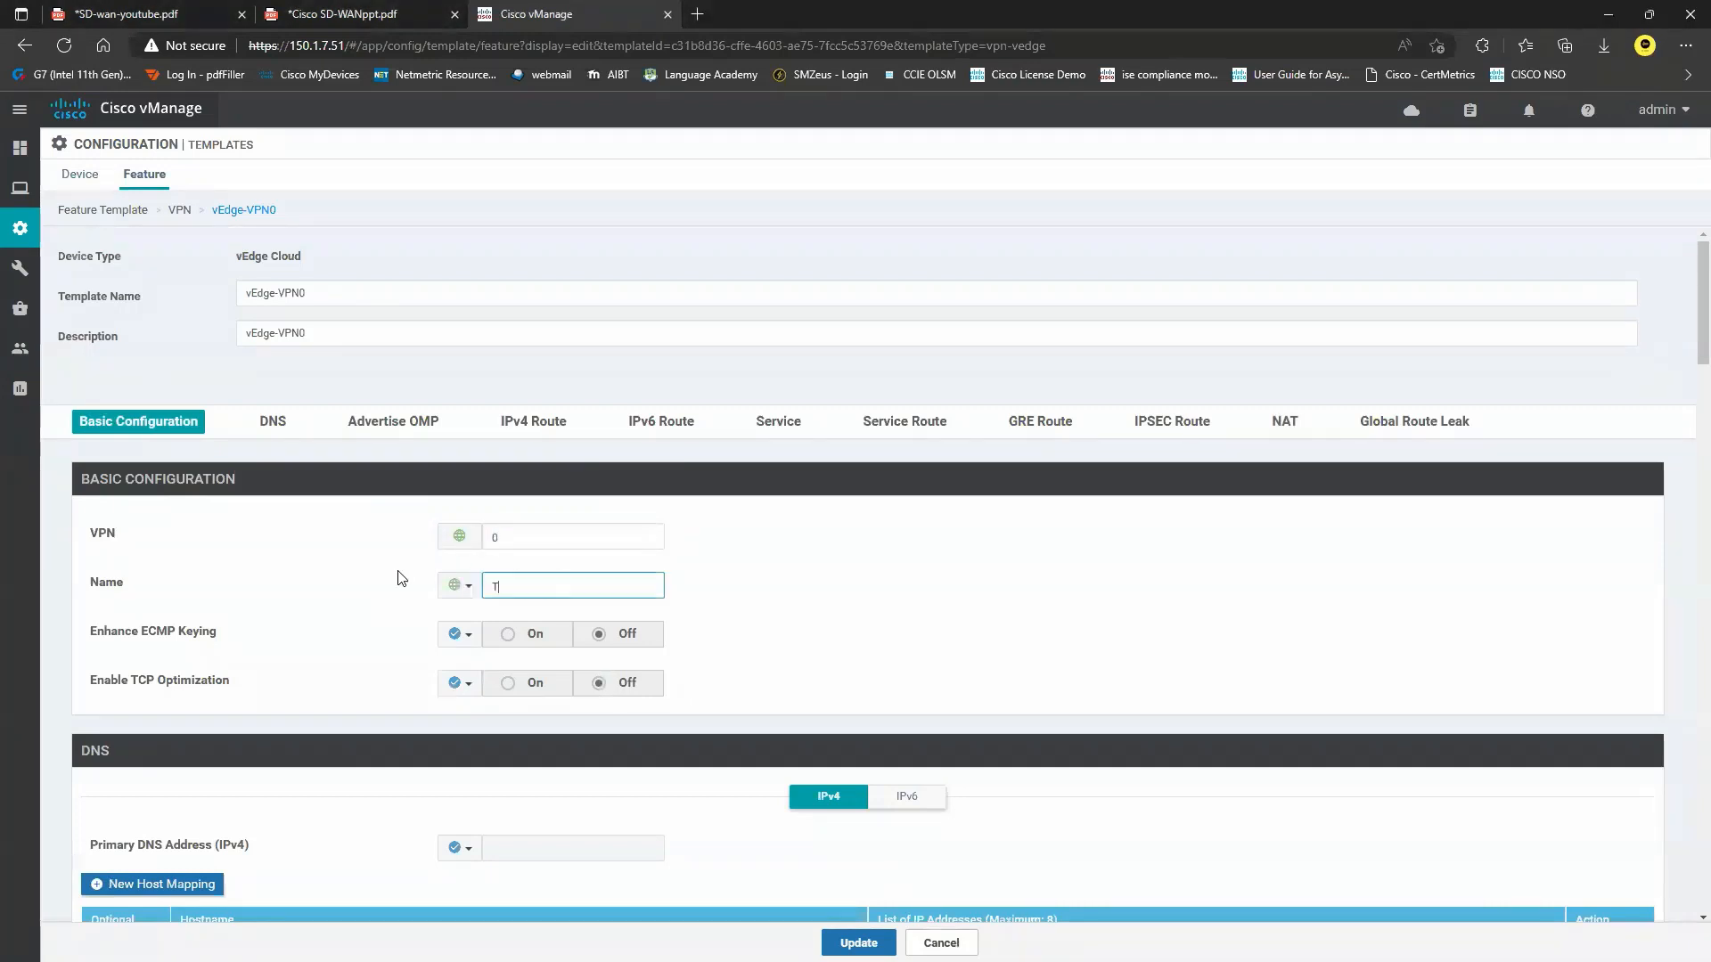
type("ransport")
In the DNS settings, make the primary DNS address a Global value.
scroll(403, 540, "down", 1)
left_click(287, 324)
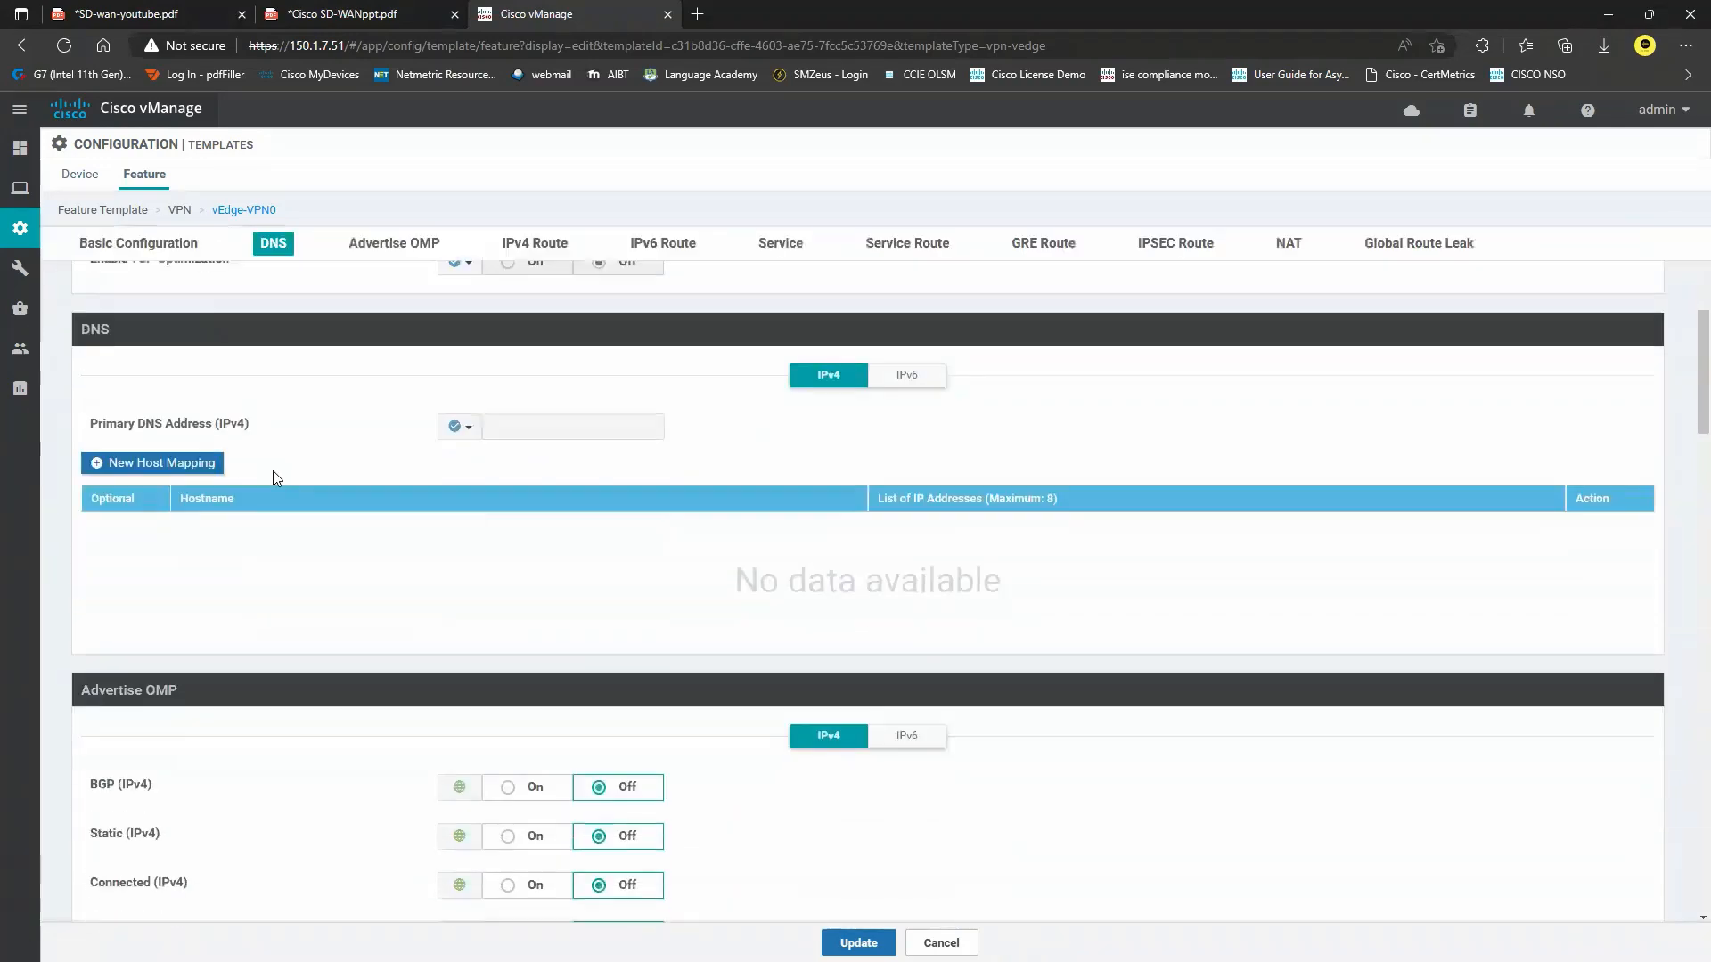
left_click(178, 13)
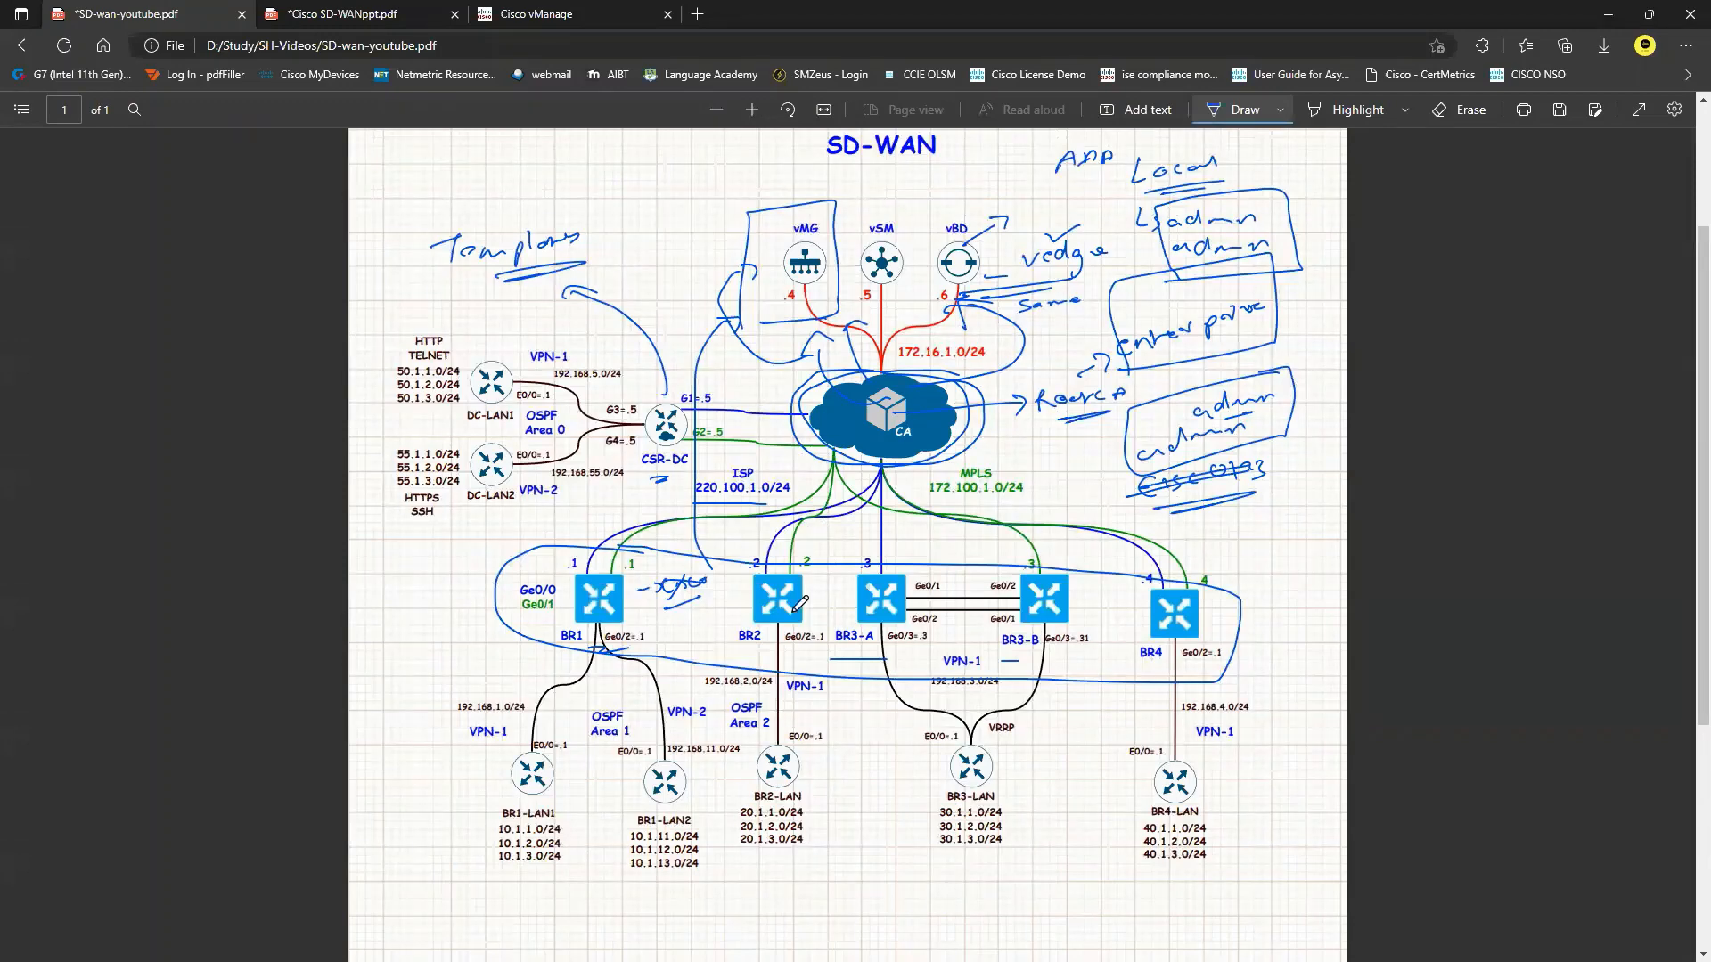
left_click(534, 13)
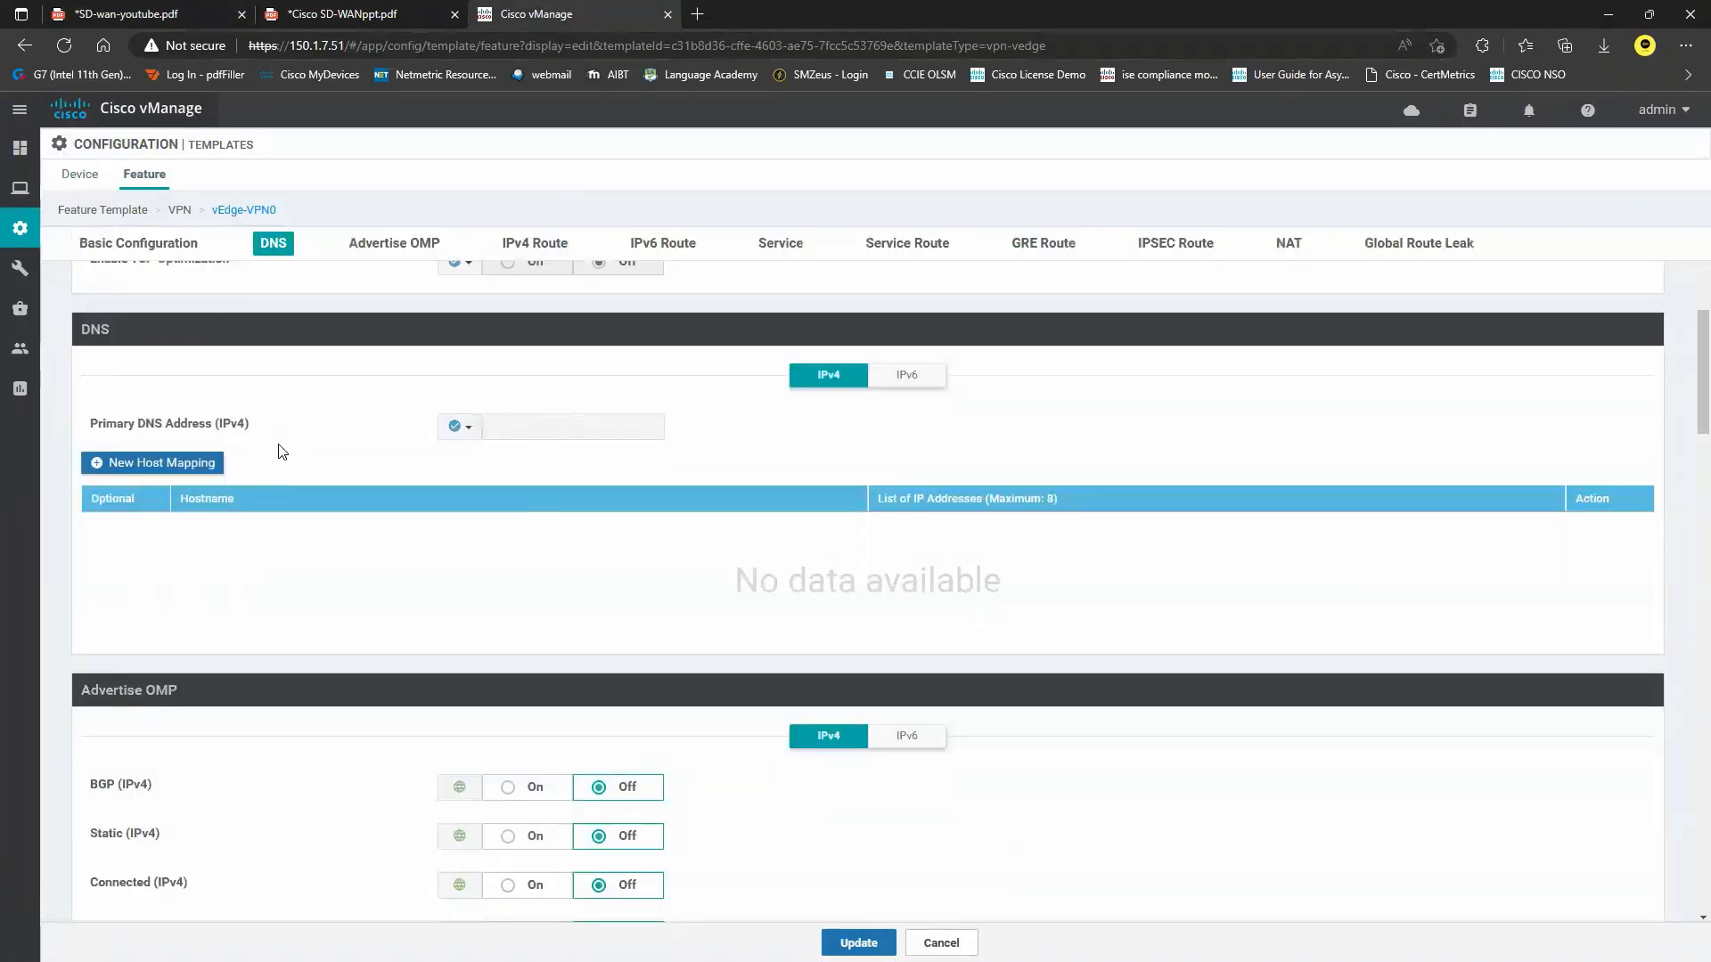
left_click(464, 428)
left_click(486, 455)
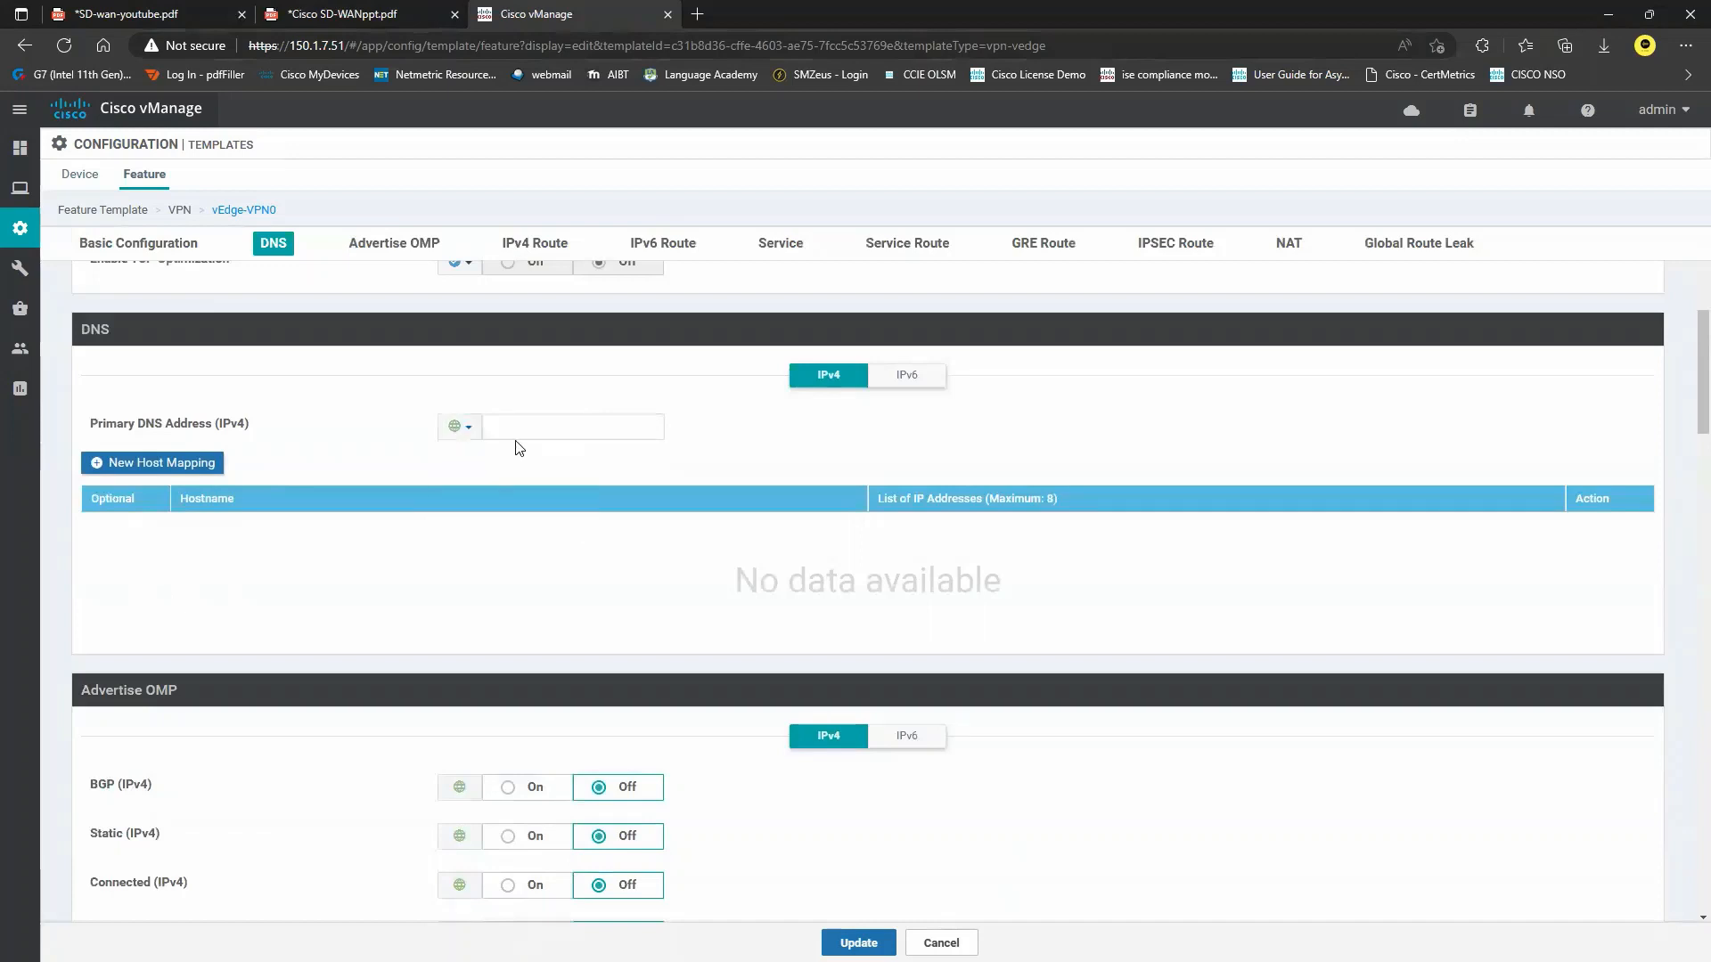
left_click(467, 429)
mouse_move(517, 482)
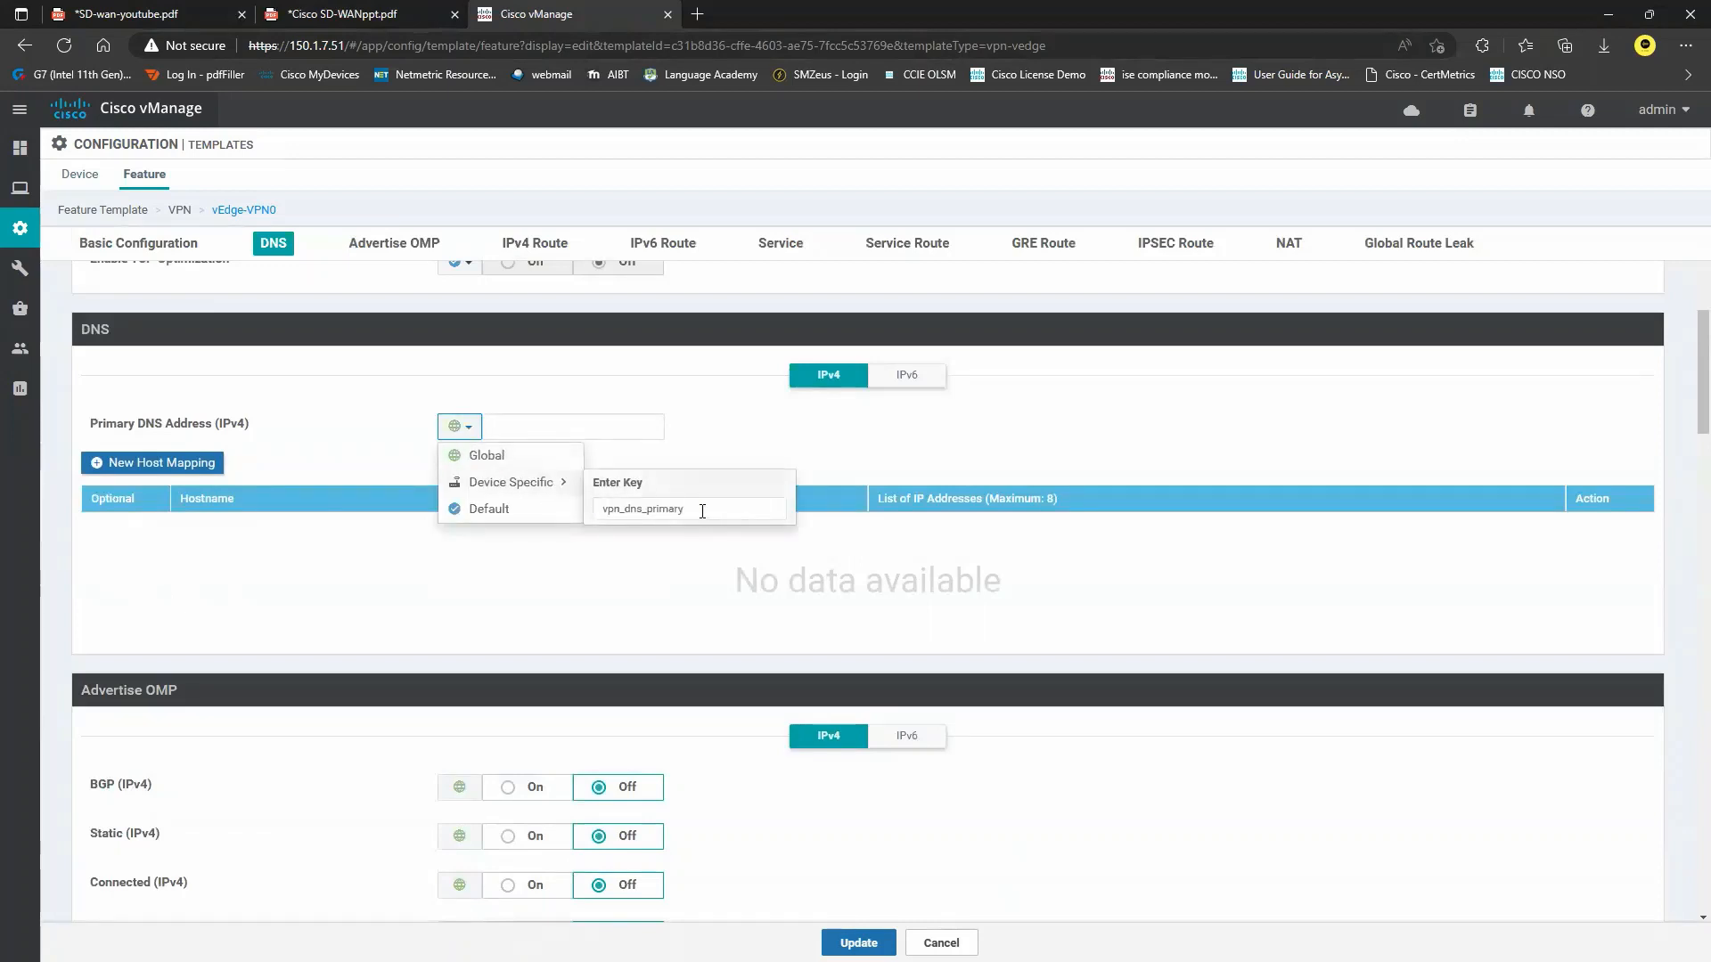
Draw an arrow above BR1 on the SD-WAN diagram PDF.
left_click(227, 16)
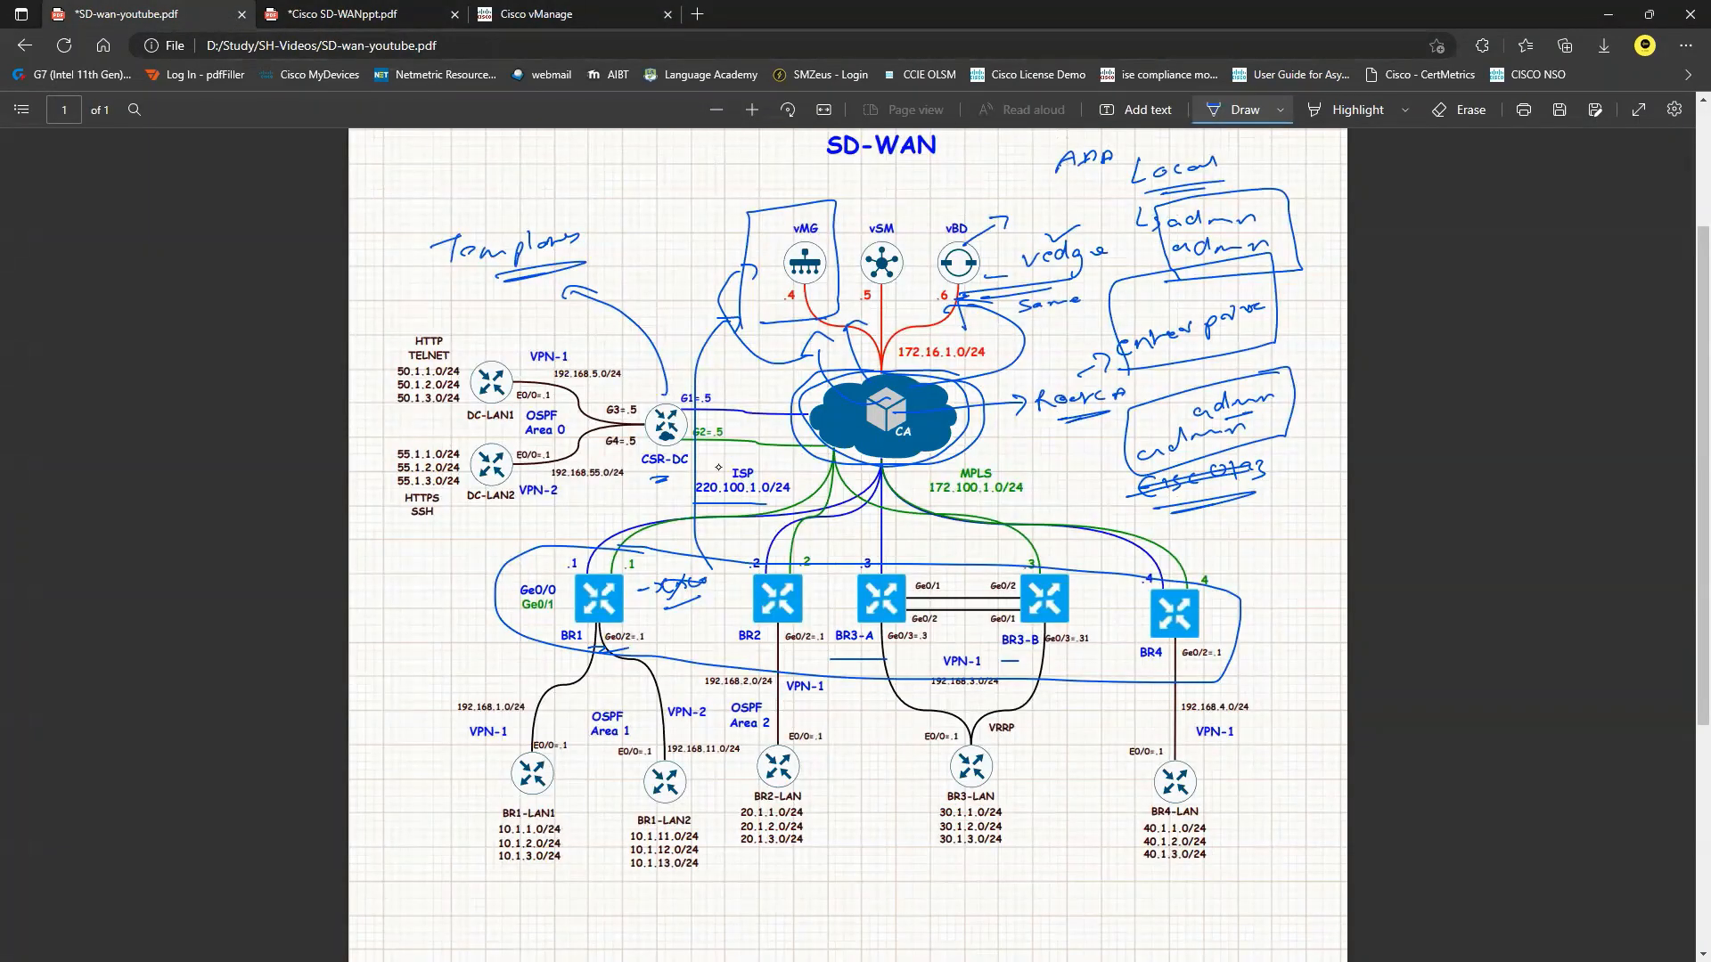
left_click_drag(557, 547, 589, 526)
left_click(627, 9)
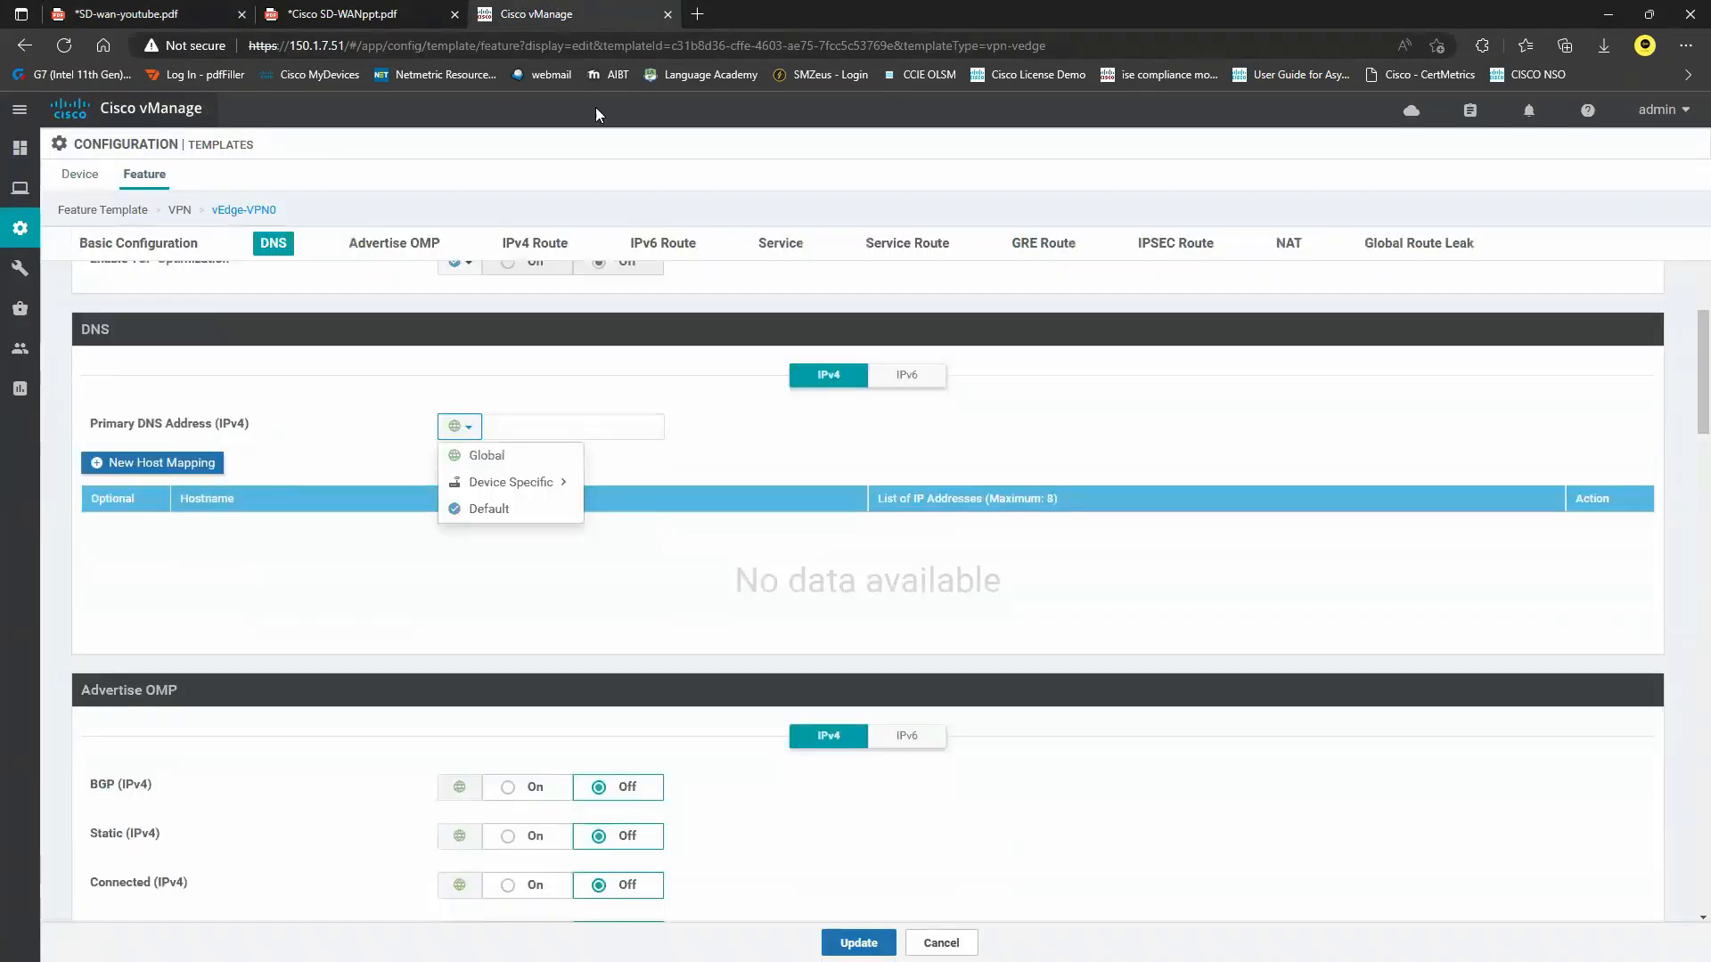
Enter global primary DNS 192.168.122.1 and global secondary DNS 8.8.8.8.
left_click(517, 456)
left_click(588, 430)
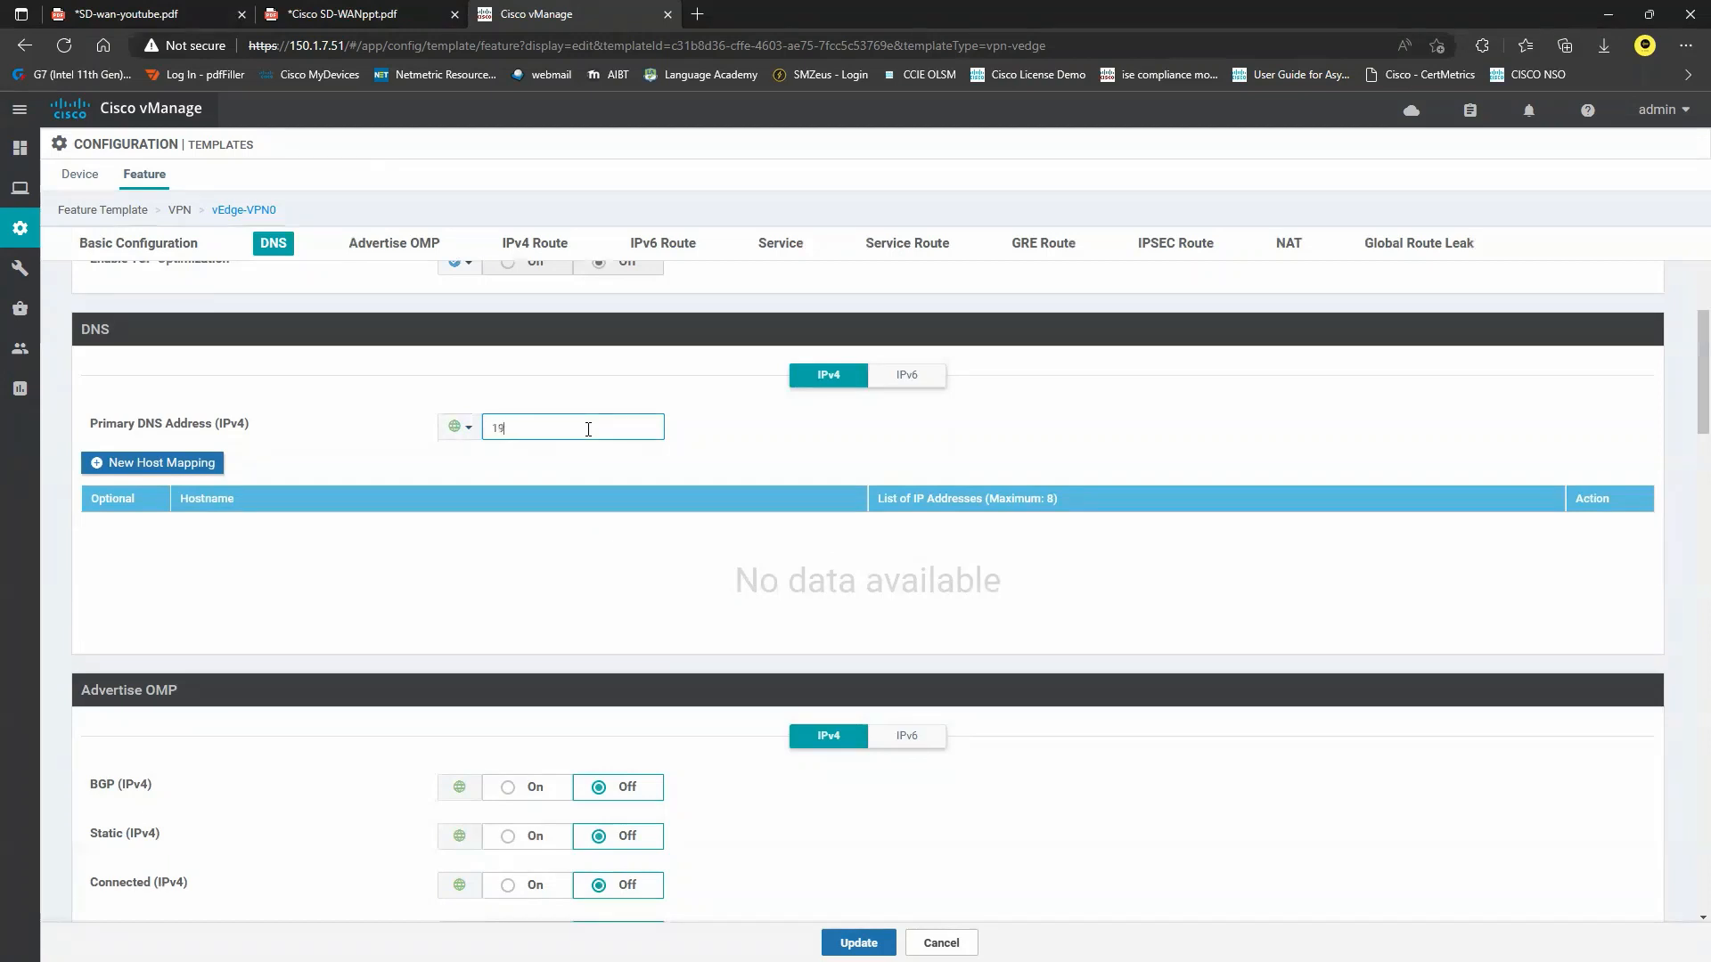
type("2.168.122.1")
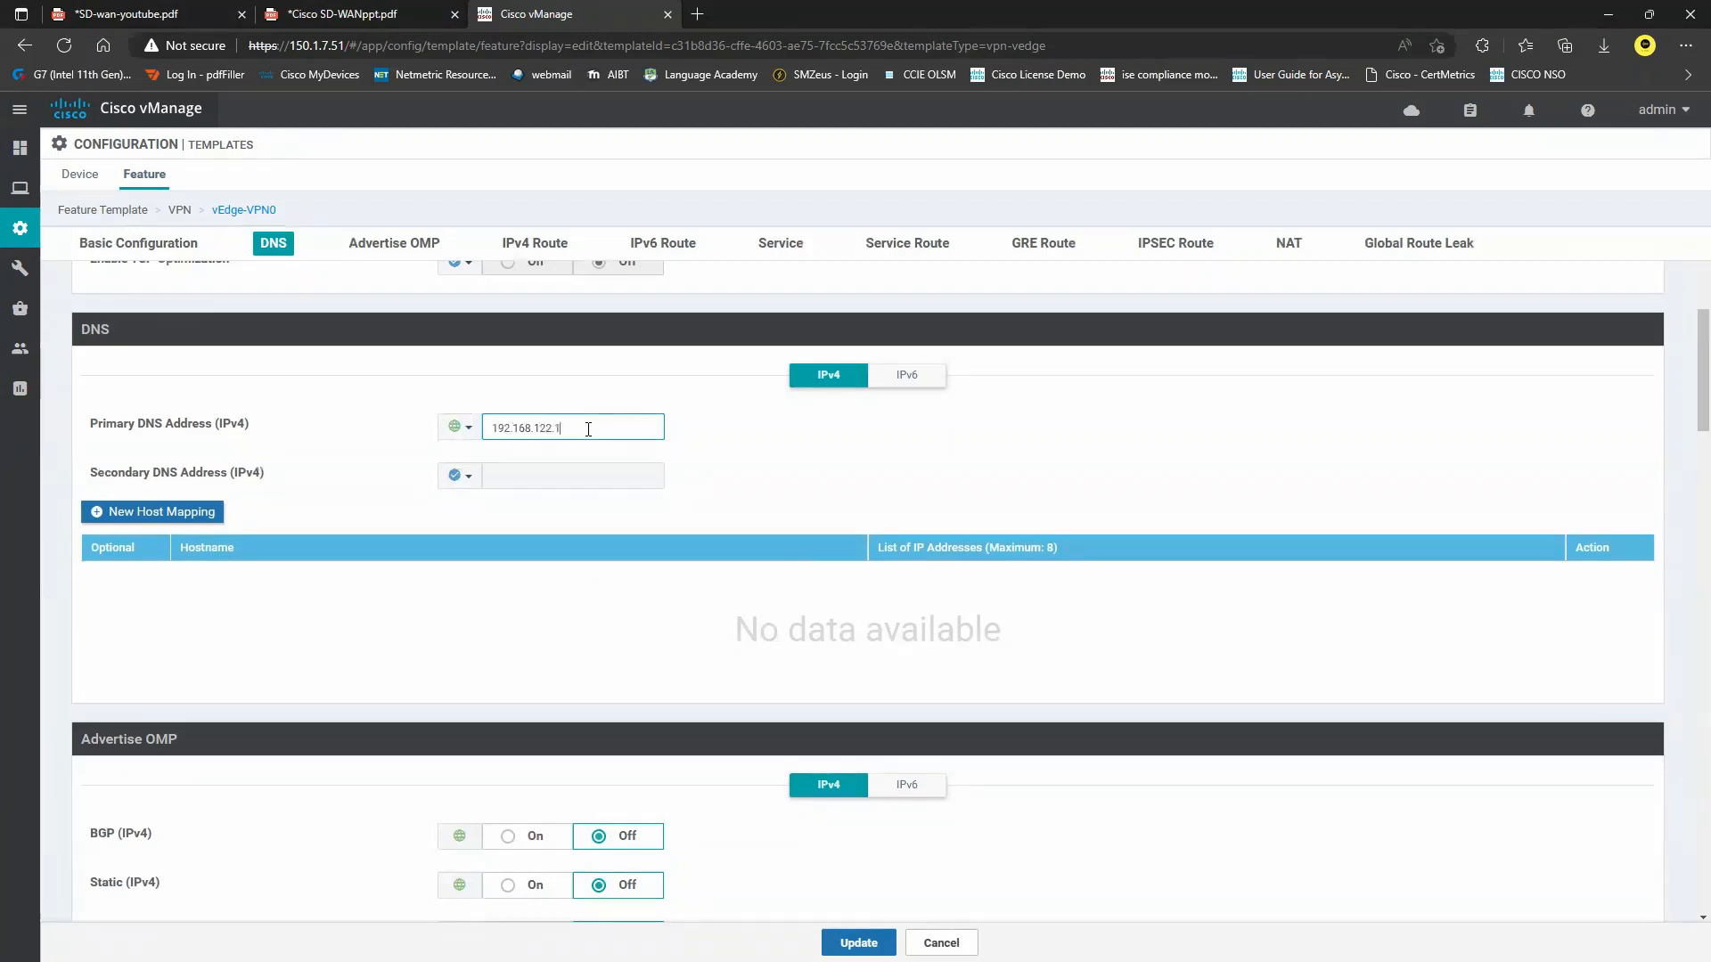
left_click(466, 481)
left_click(522, 506)
left_click(559, 478)
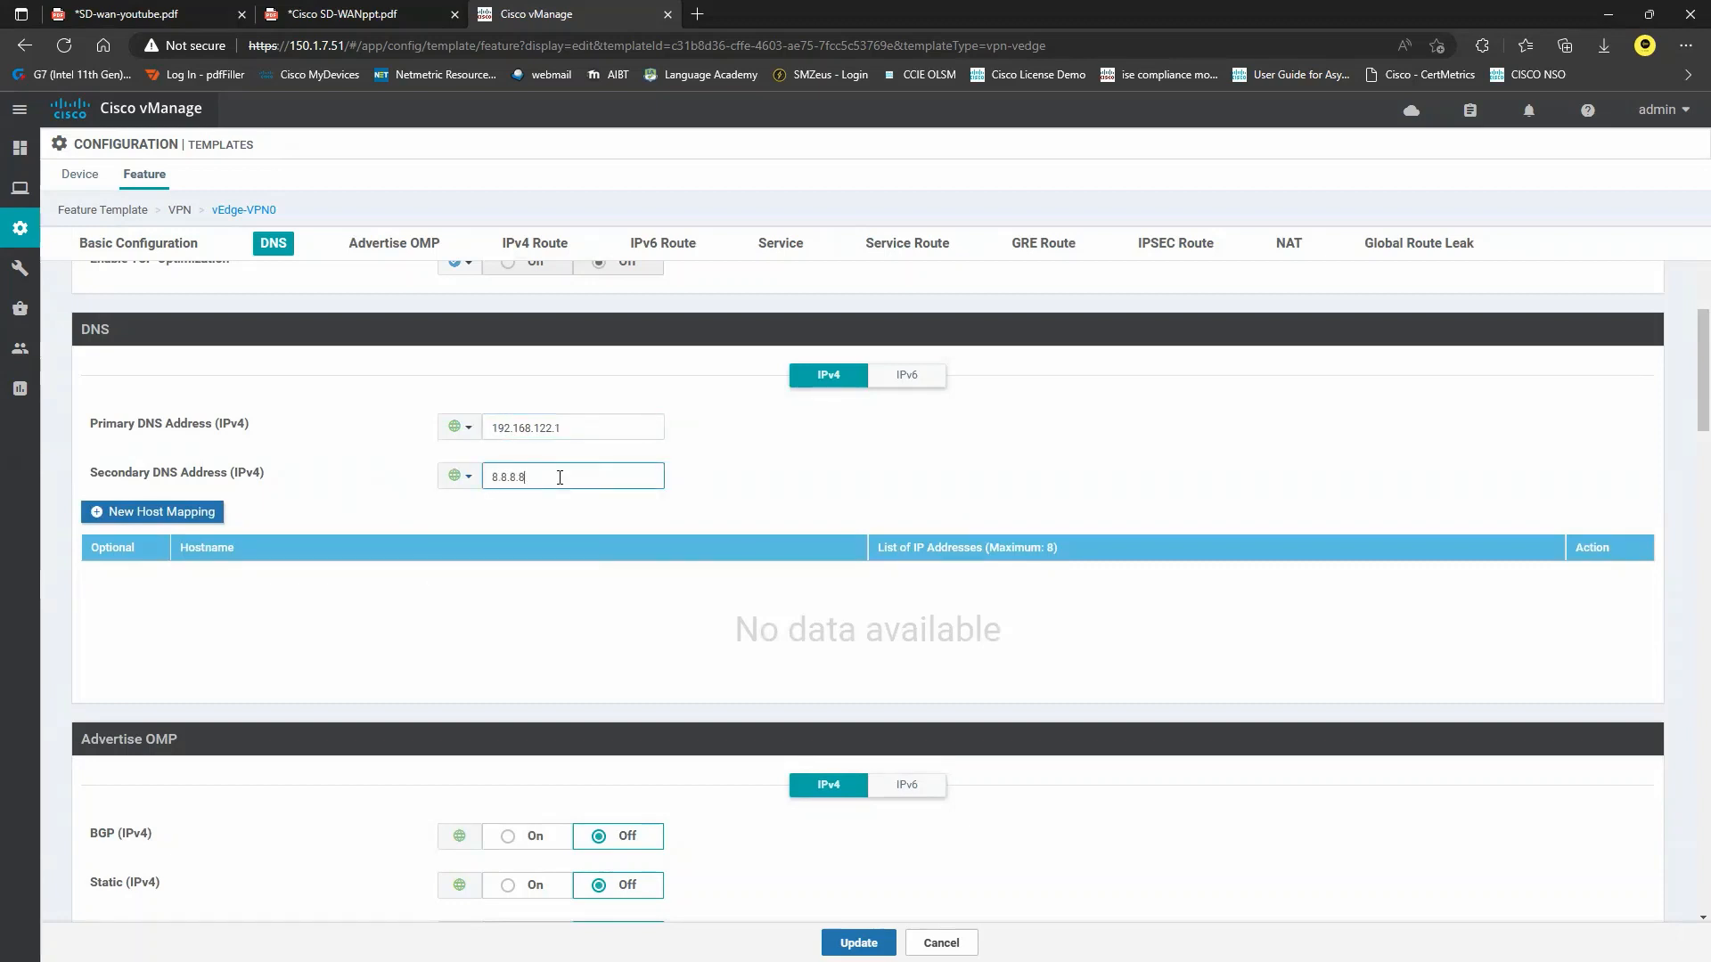
type("8.8.8.8")
scroll(642, 504, "down", 2)
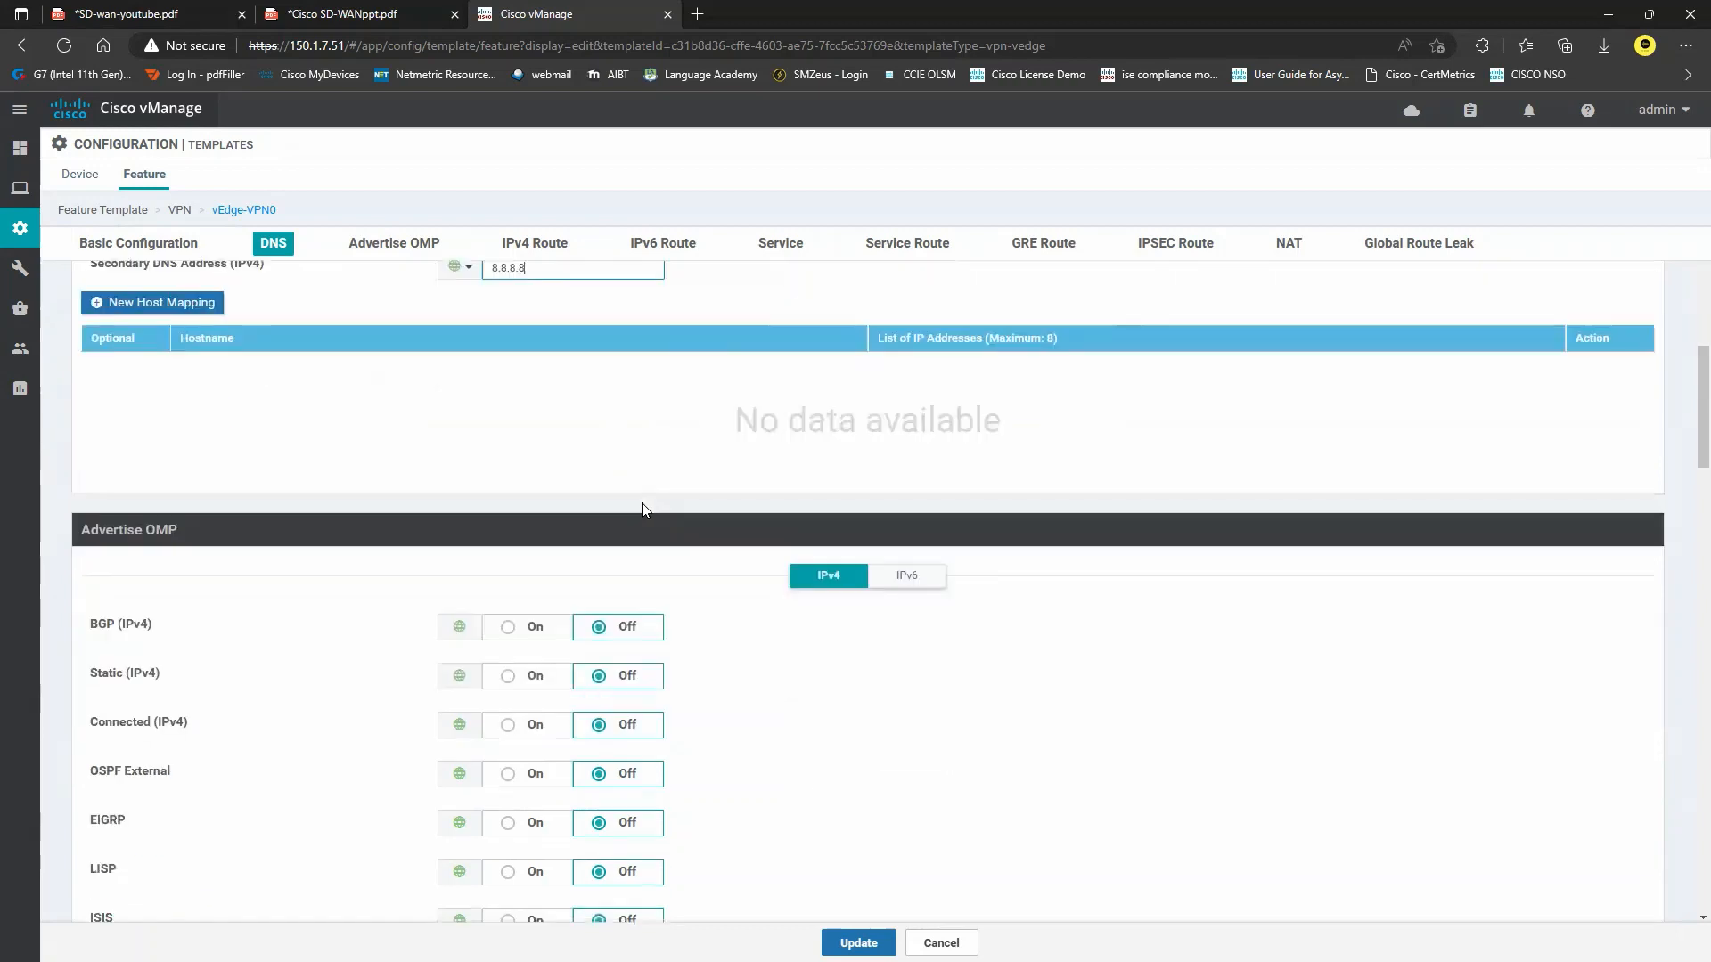
Add a new IPv4 static route with default prefix 0.0.0.0/0, then switch to the diagram PDF.
left_click(534, 246)
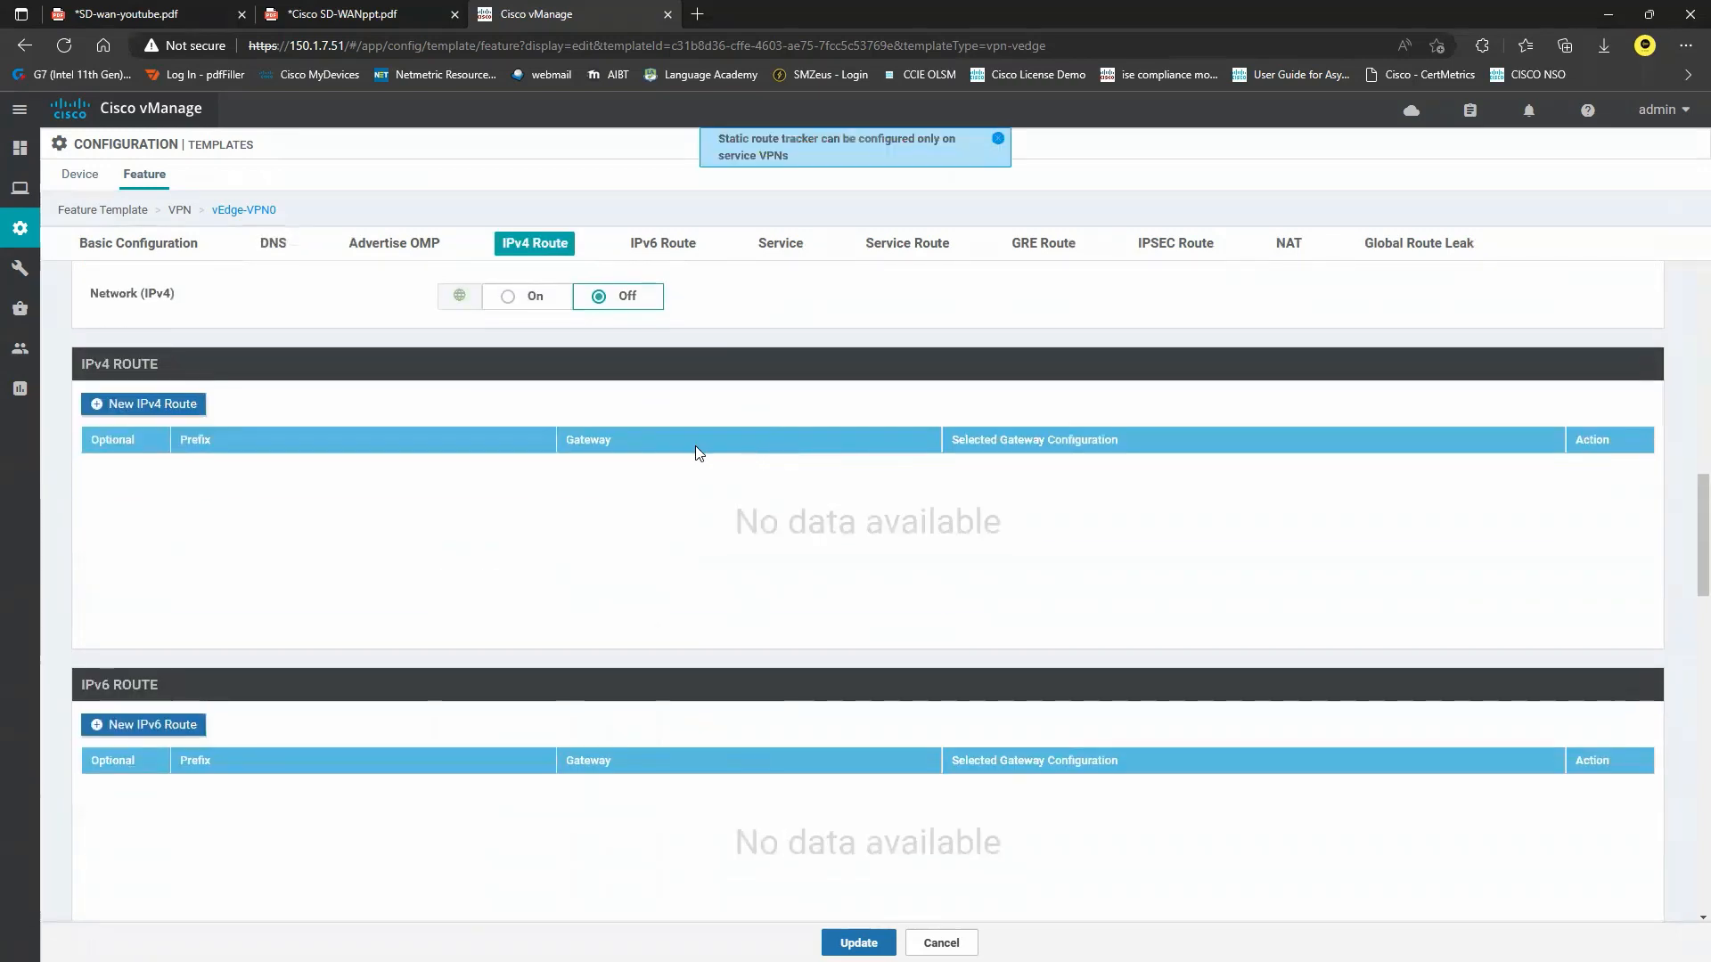
left_click(159, 410)
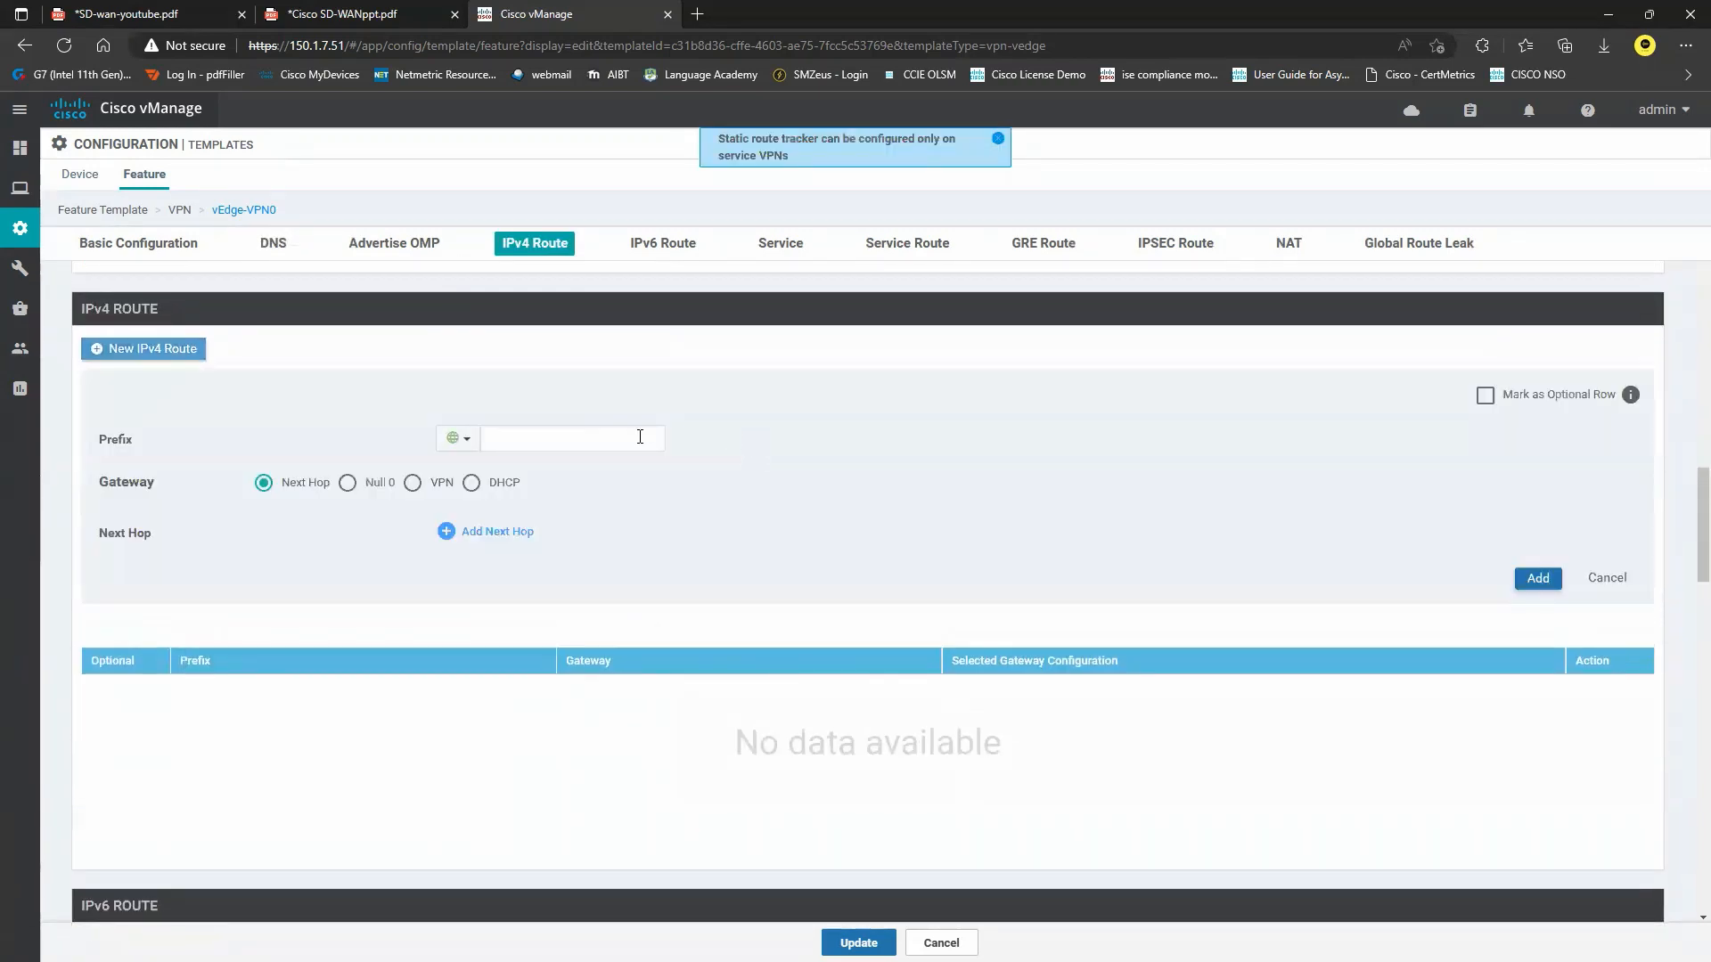
type("0.0.0")
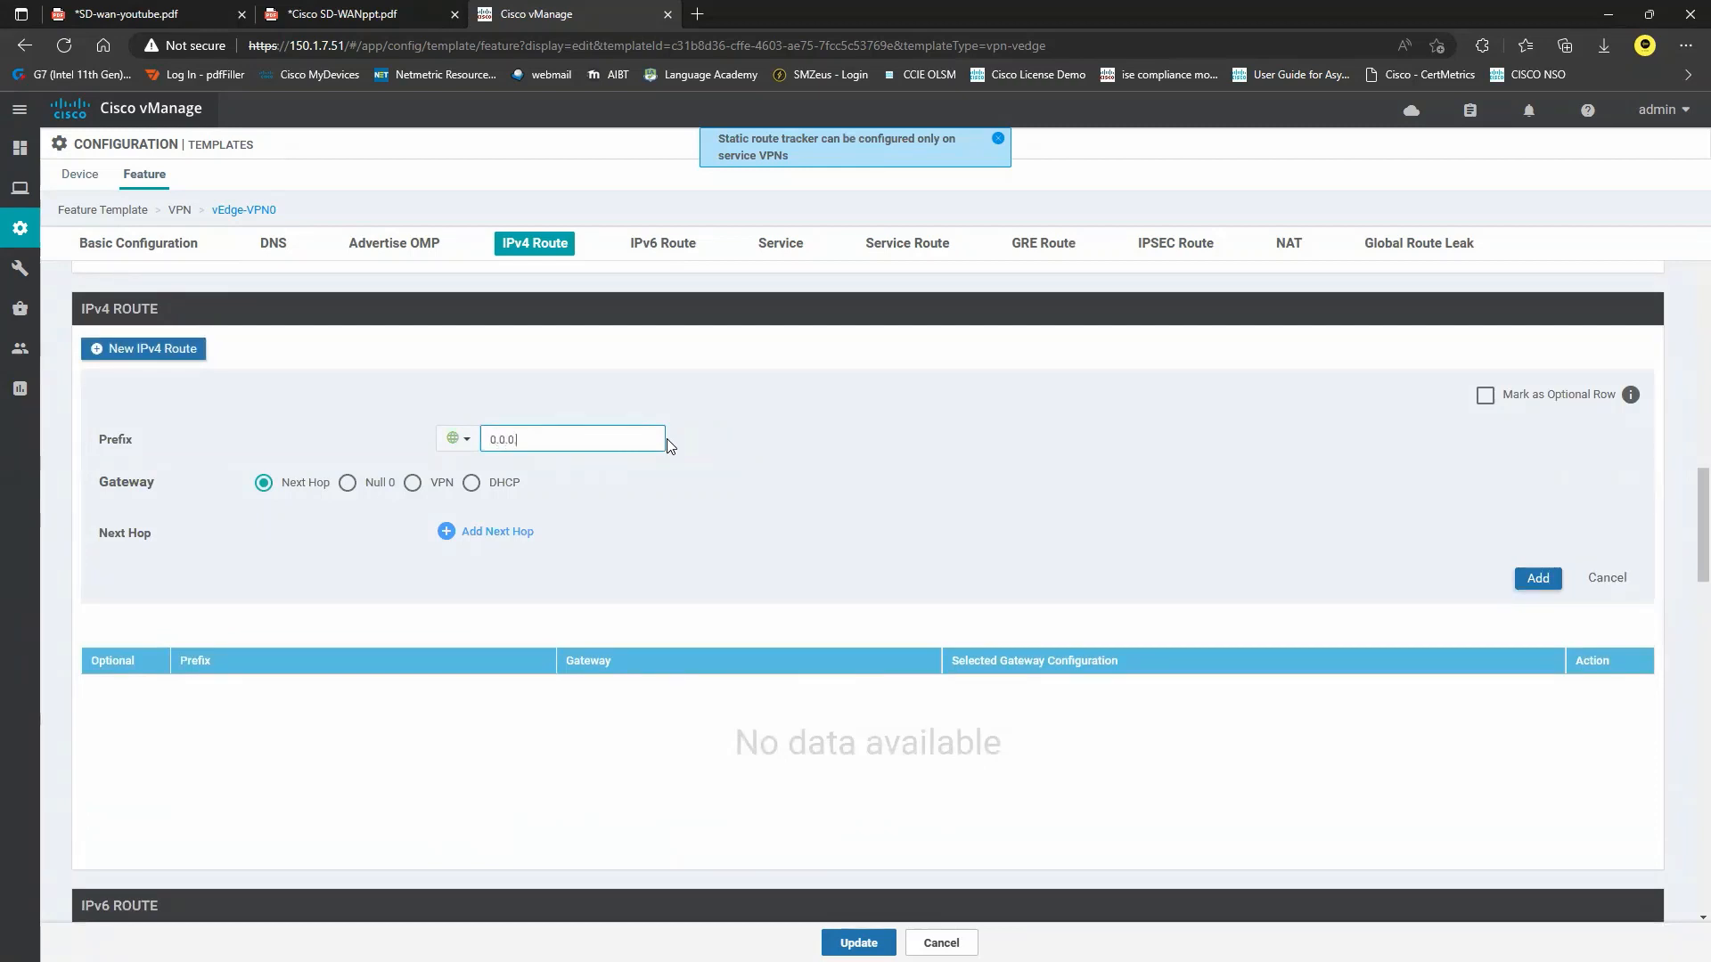
type(".0/0")
key("ctrl+Tab")
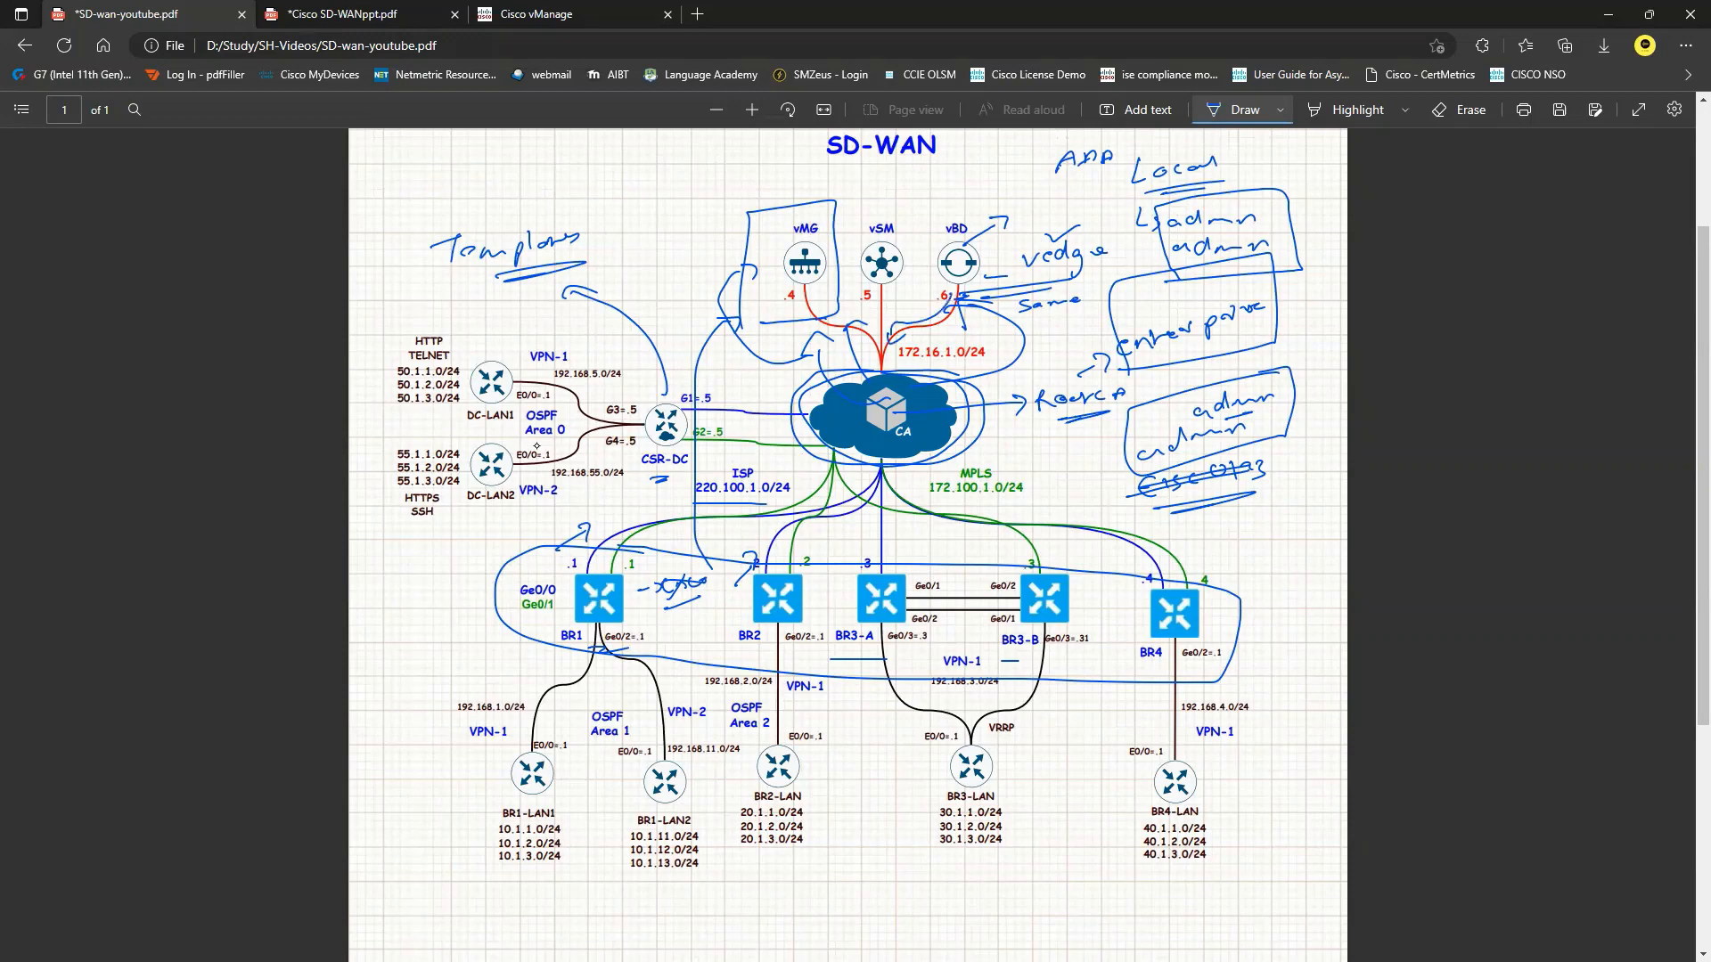
Sketch blue arrows and circles around branch routers BR1–BR4 and write a circled 2 beside 'Same'.
left_click_drag(594, 585, 647, 533)
mouse_move(766, 603)
left_mouse_down()
mouse_move(785, 547)
mouse_move(861, 541)
left_mouse_up()
left_click_drag(1057, 593, 1037, 551)
mouse_move(1182, 595)
left_mouse_down()
mouse_move(1155, 576)
mouse_move(1271, 563)
left_mouse_up()
mouse_move(813, 557)
left_mouse_down()
mouse_move(726, 588)
mouse_move(806, 554)
left_mouse_up()
left_click_drag(646, 553, 660, 604)
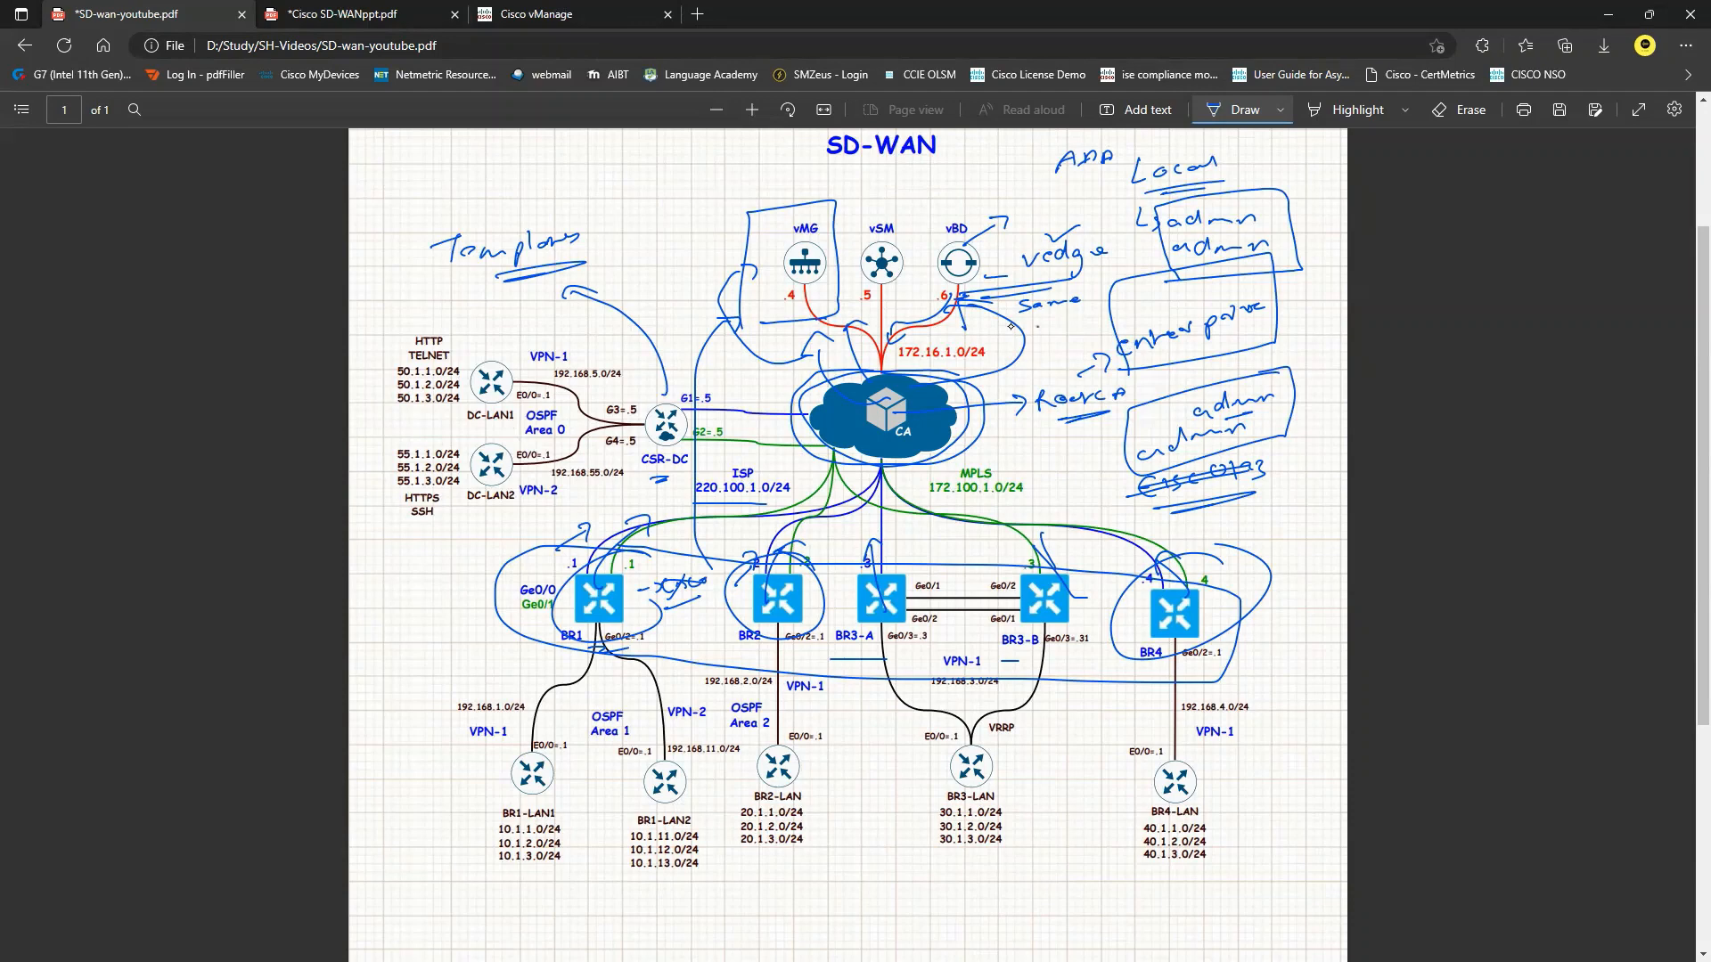
left_click_drag(1037, 330, 1055, 339)
mouse_move(1045, 314)
left_mouse_down()
mouse_move(1016, 343)
mouse_move(1047, 317)
left_mouse_up()
Add a first device-specific next hop with key vEdge-NextHop-1 to the 0.0.0.0/0 route.
left_click(571, 20)
left_click(505, 532)
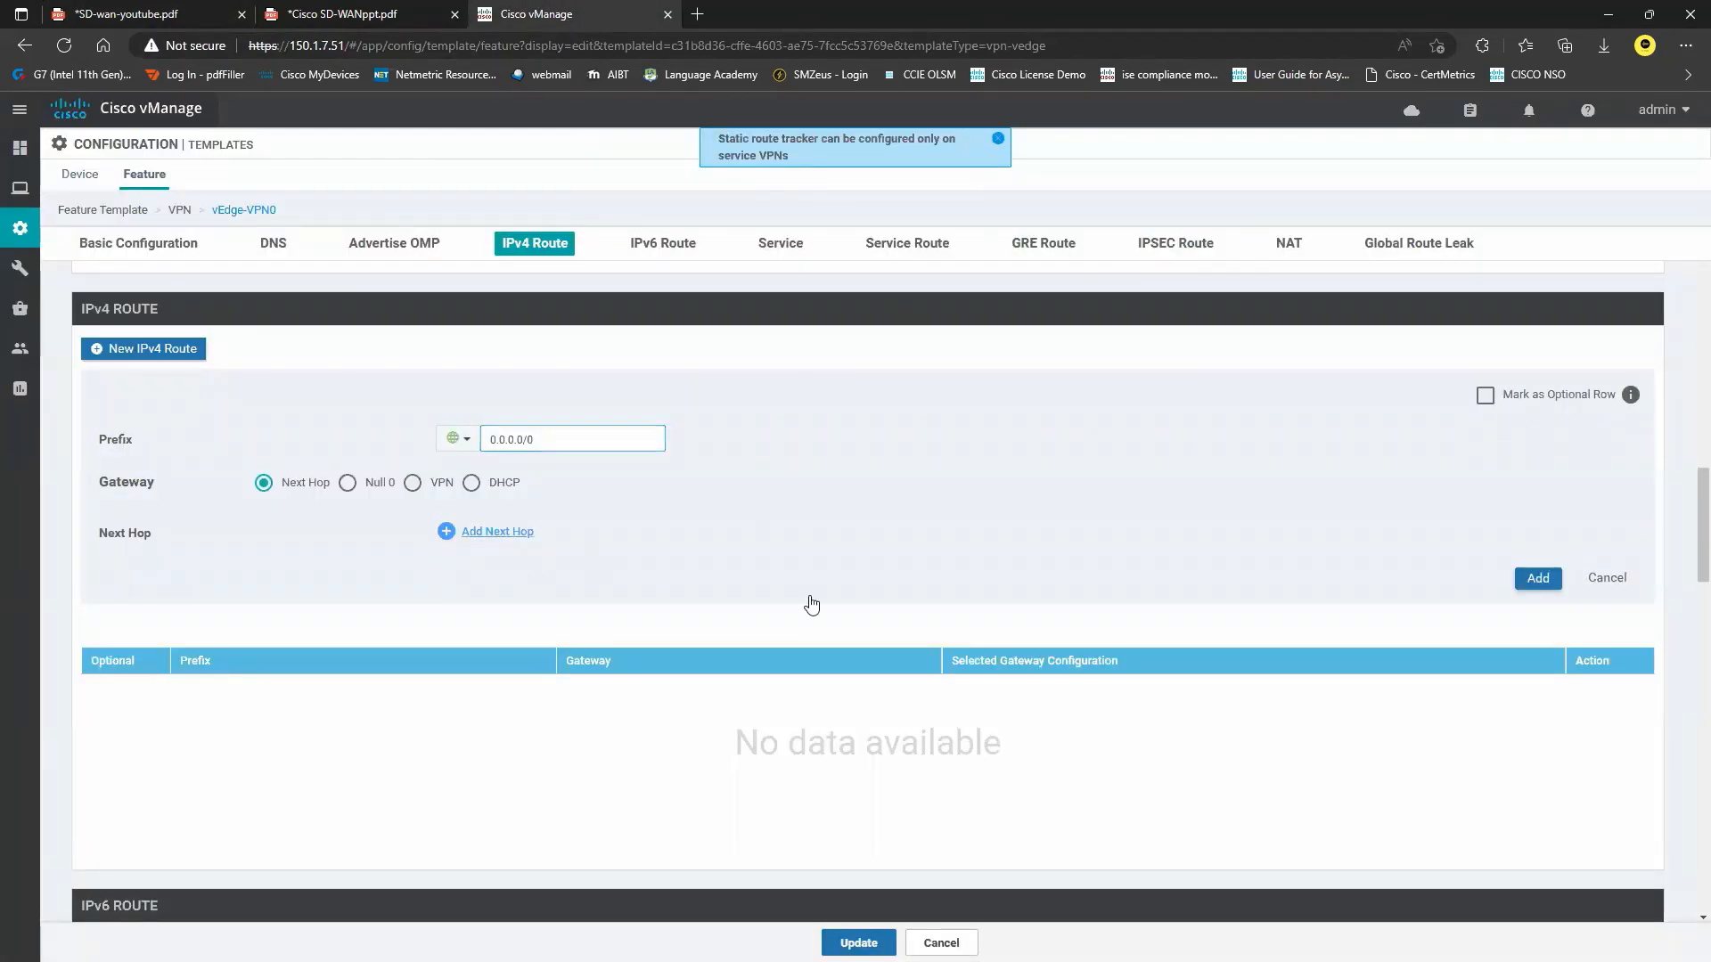
left_click(854, 589)
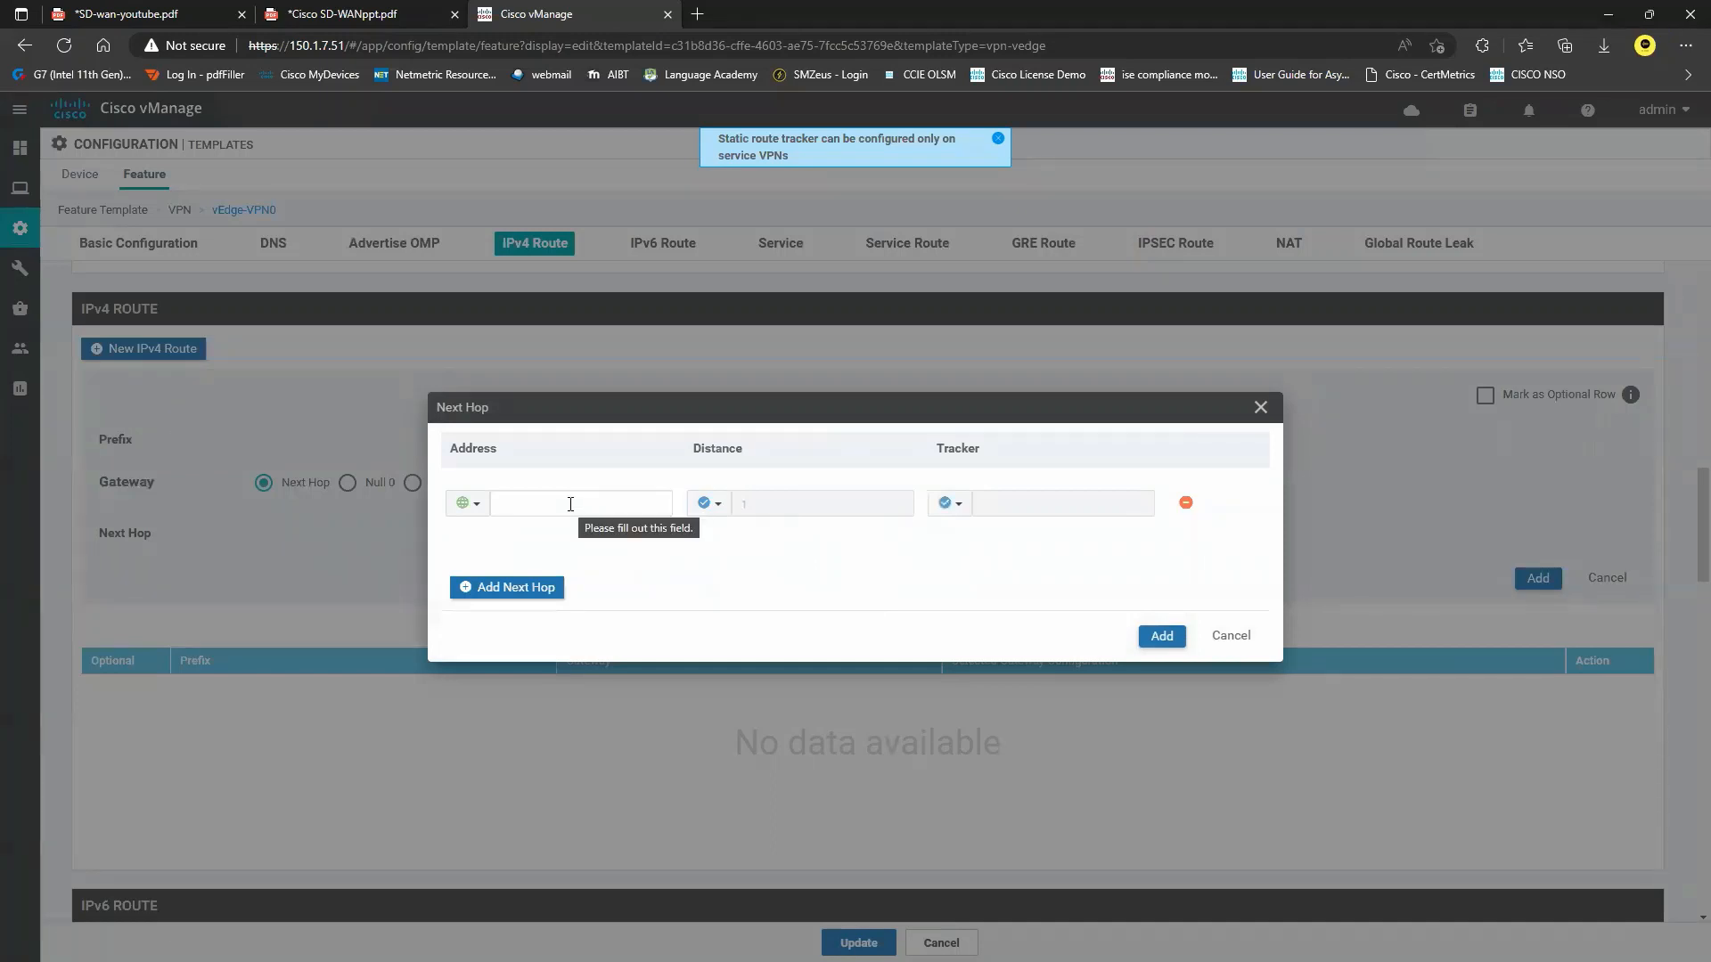
left_click(467, 503)
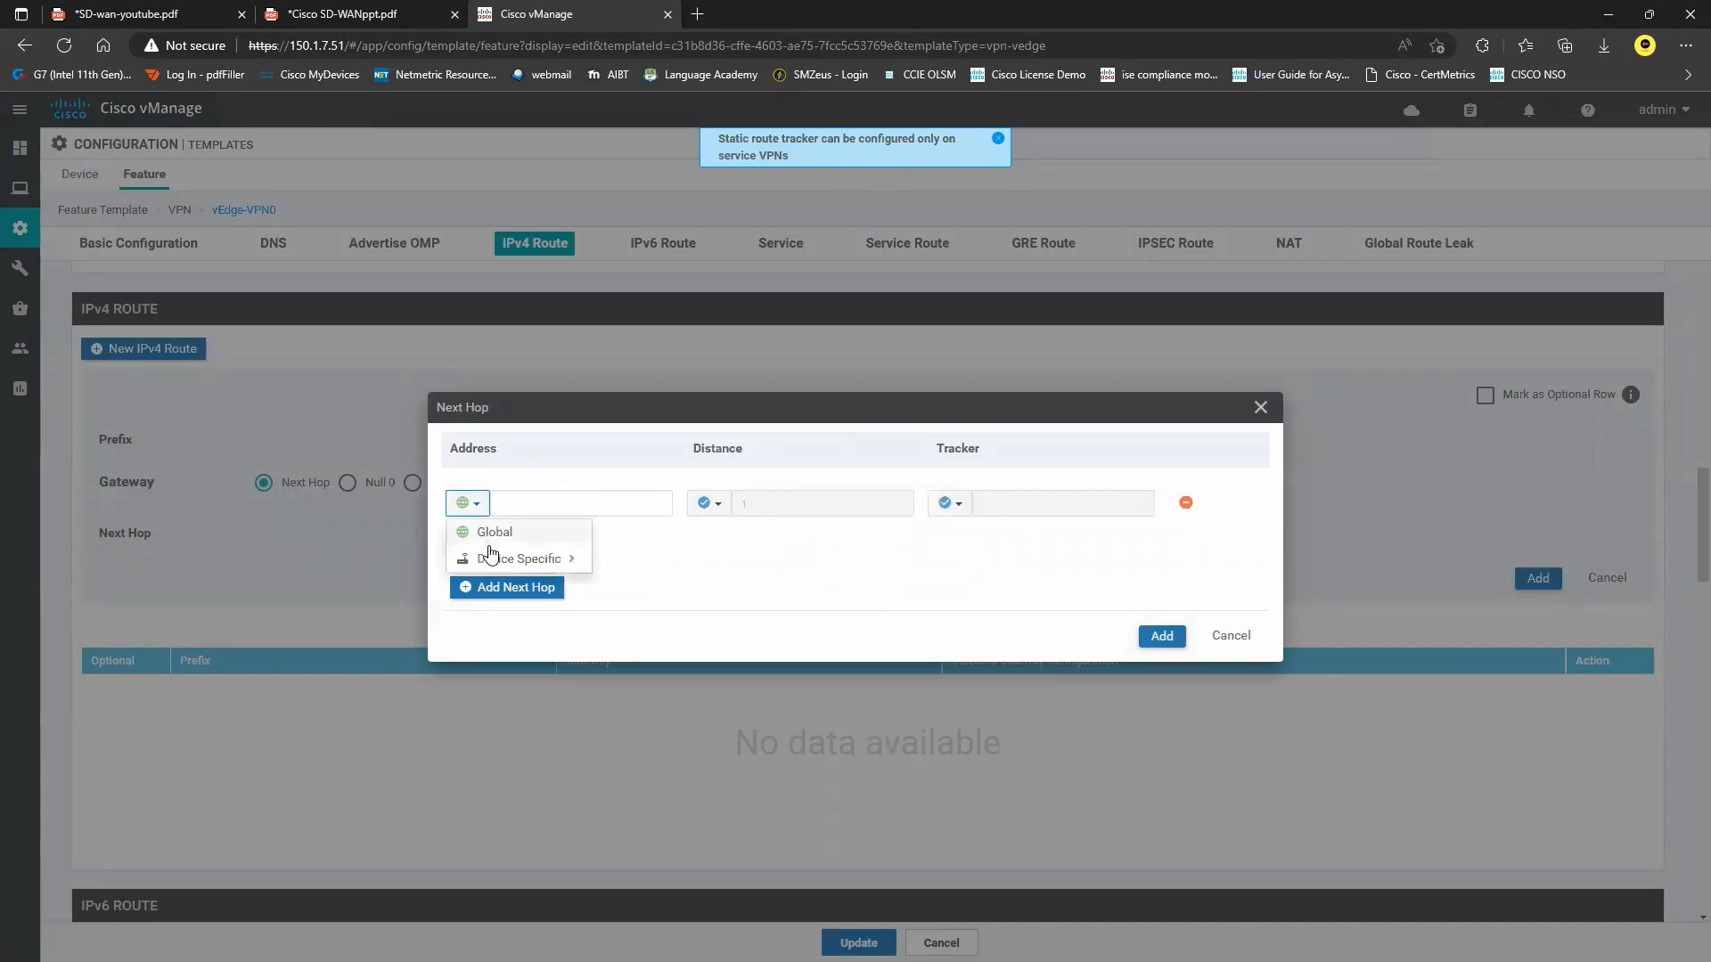
mouse_move(570, 560)
left_click(763, 596)
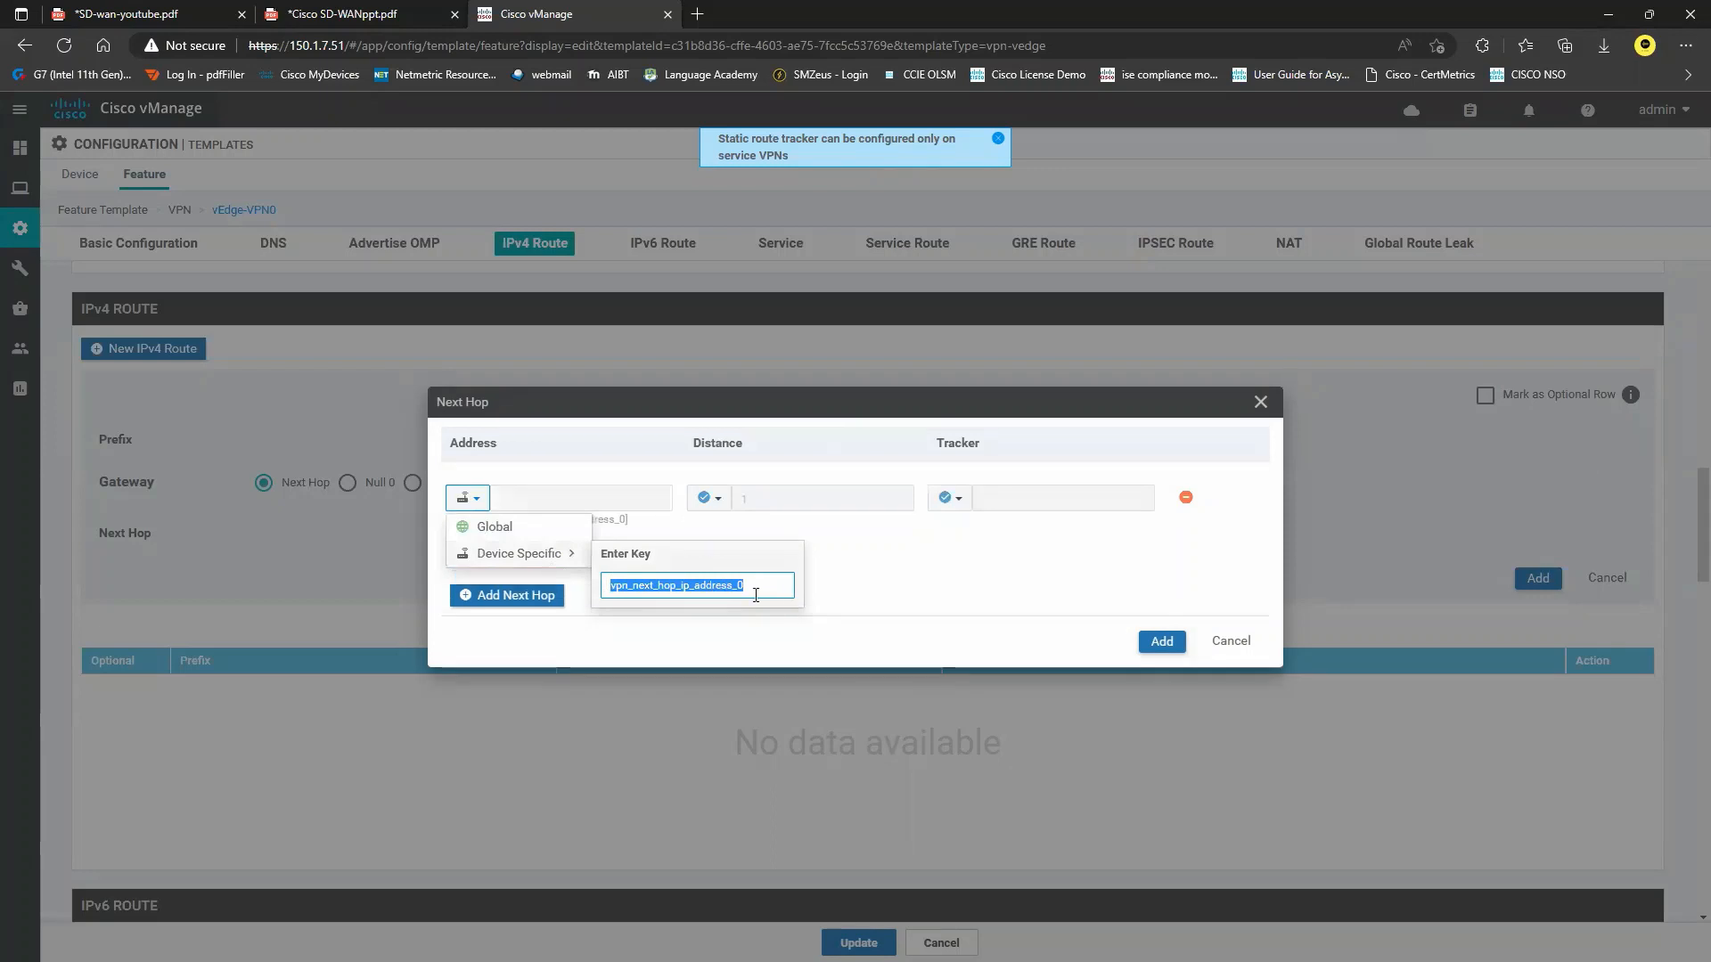
type("vEdge")
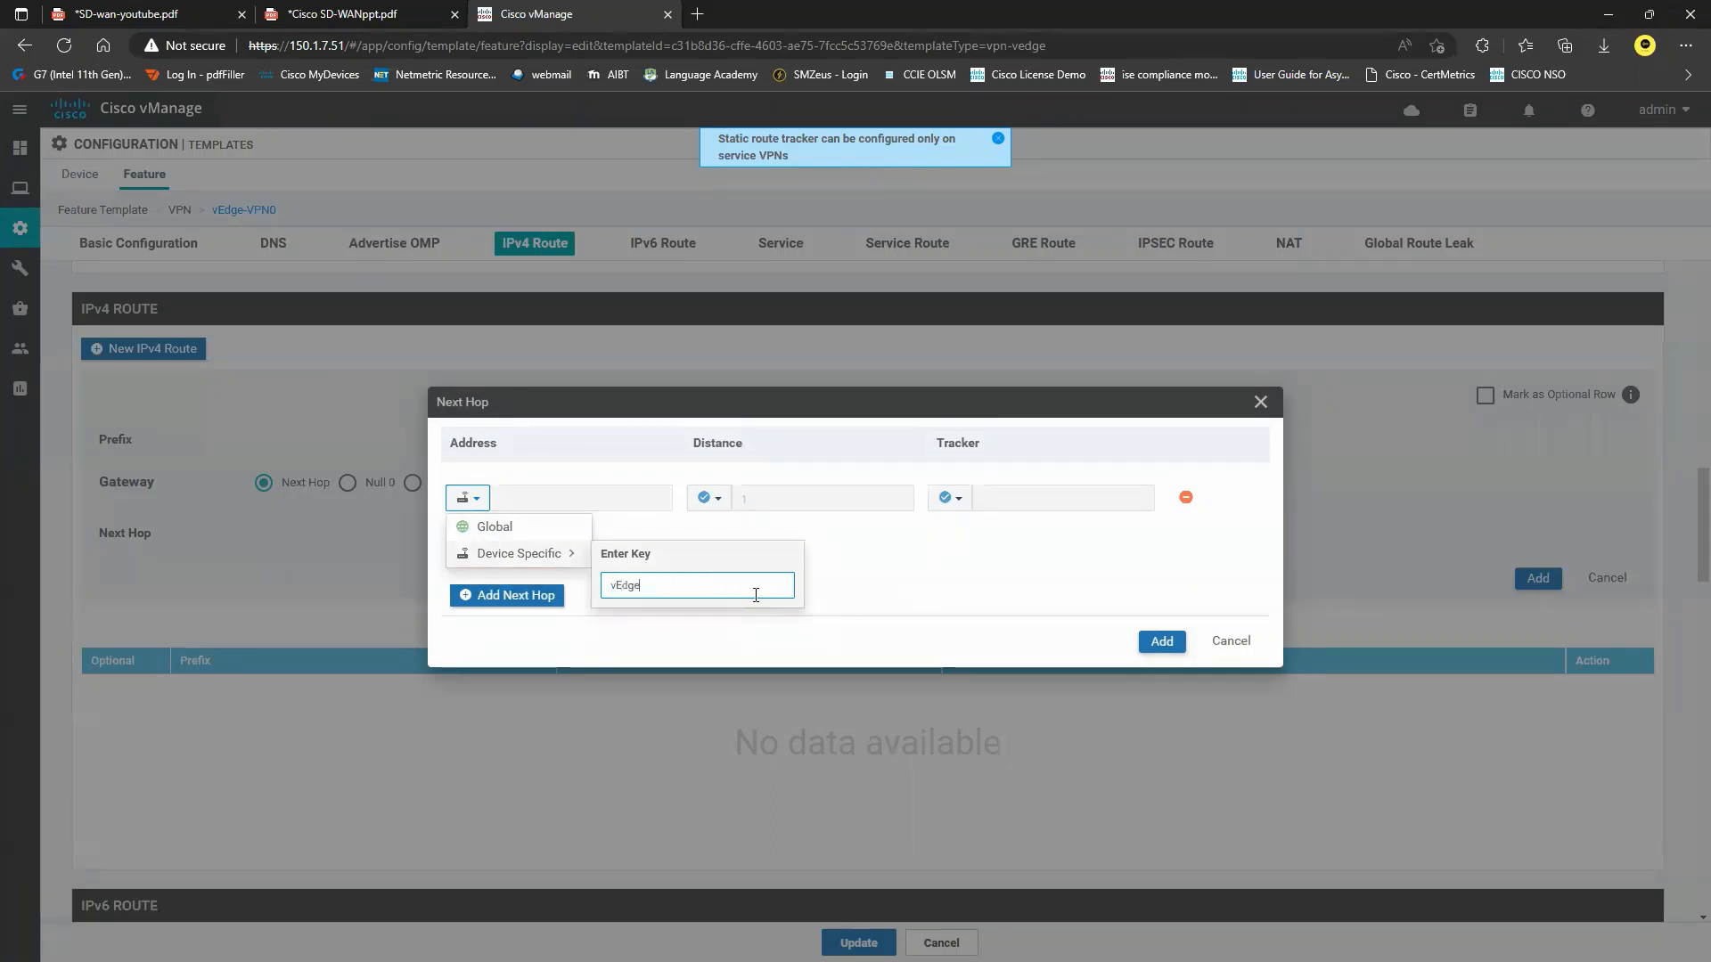
type("-NextHop-1")
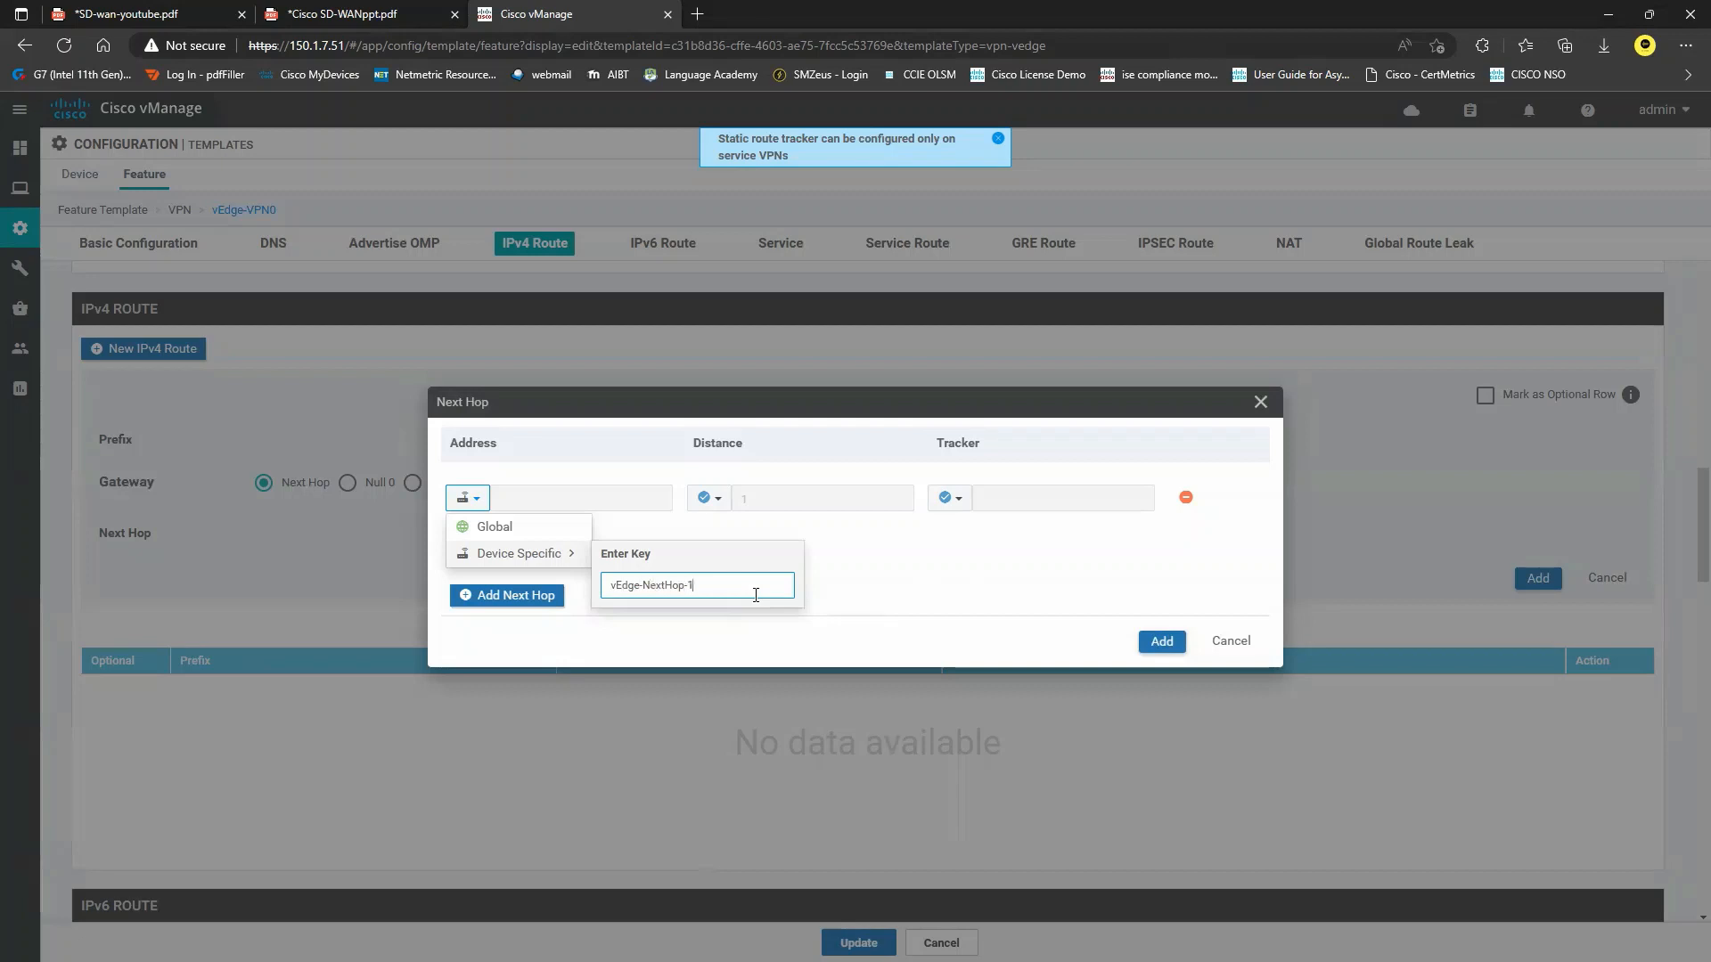
key("ctrl+a")
key("Return")
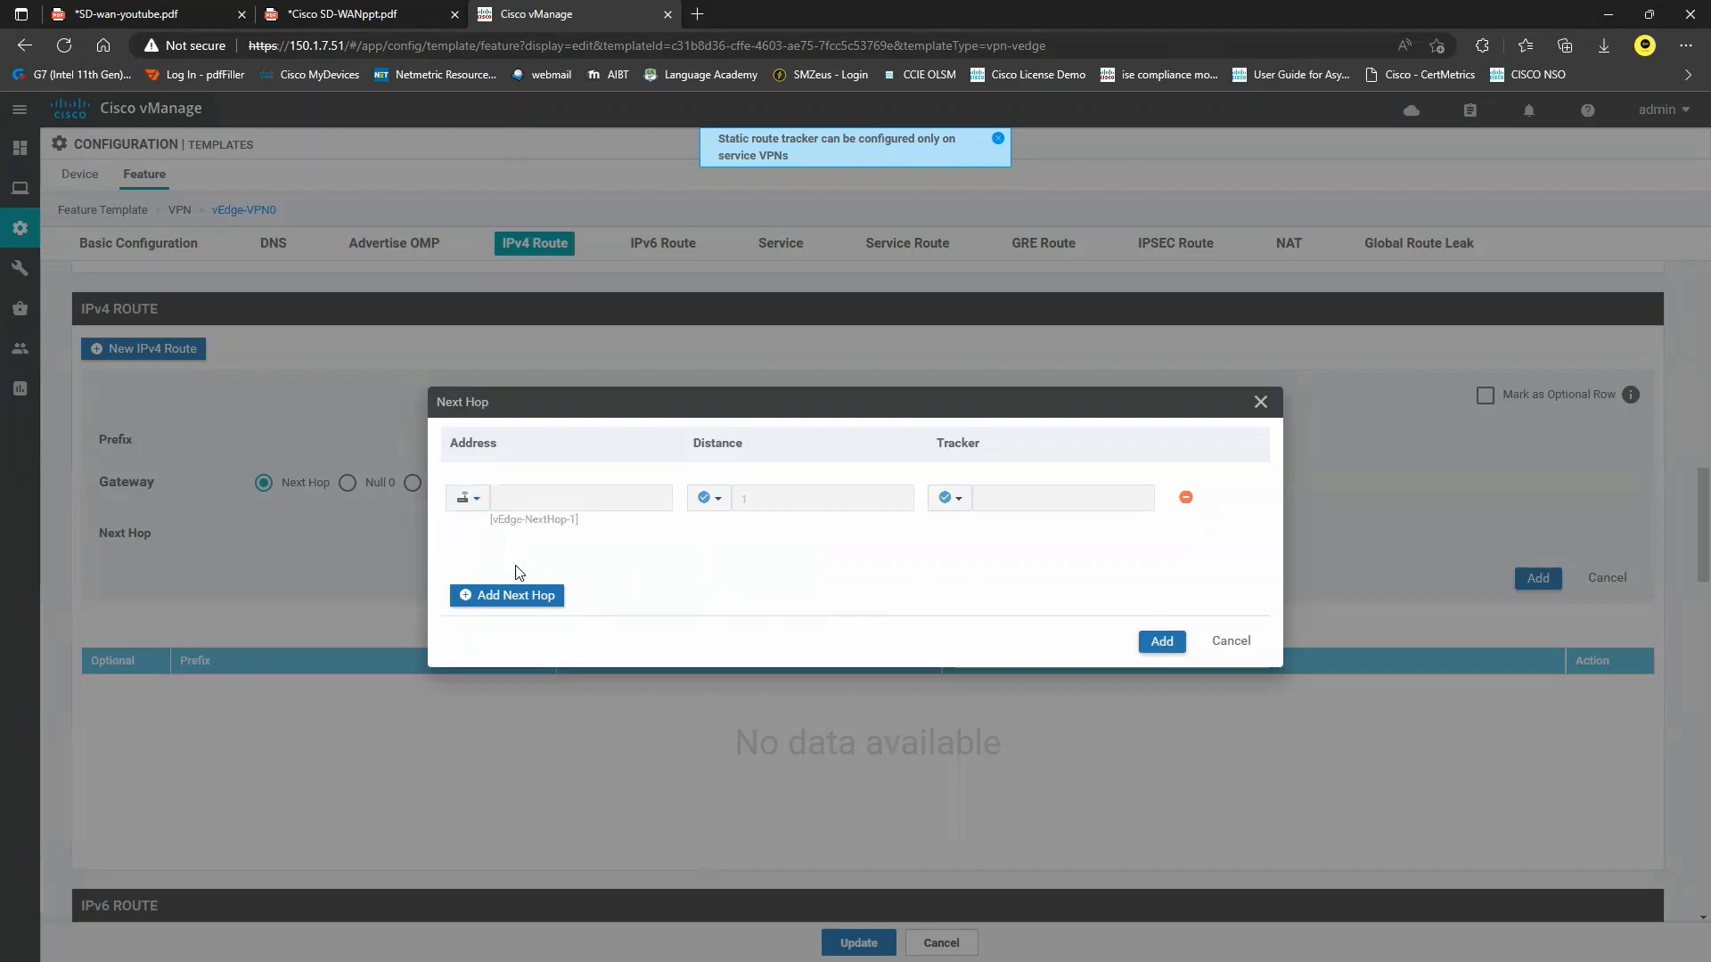
Add a second device-specific next hop keyed vEdge-VPN512, then add the 0.0.0.0/0 route to the table.
left_click(507, 595)
left_click(467, 543)
mouse_move(518, 599)
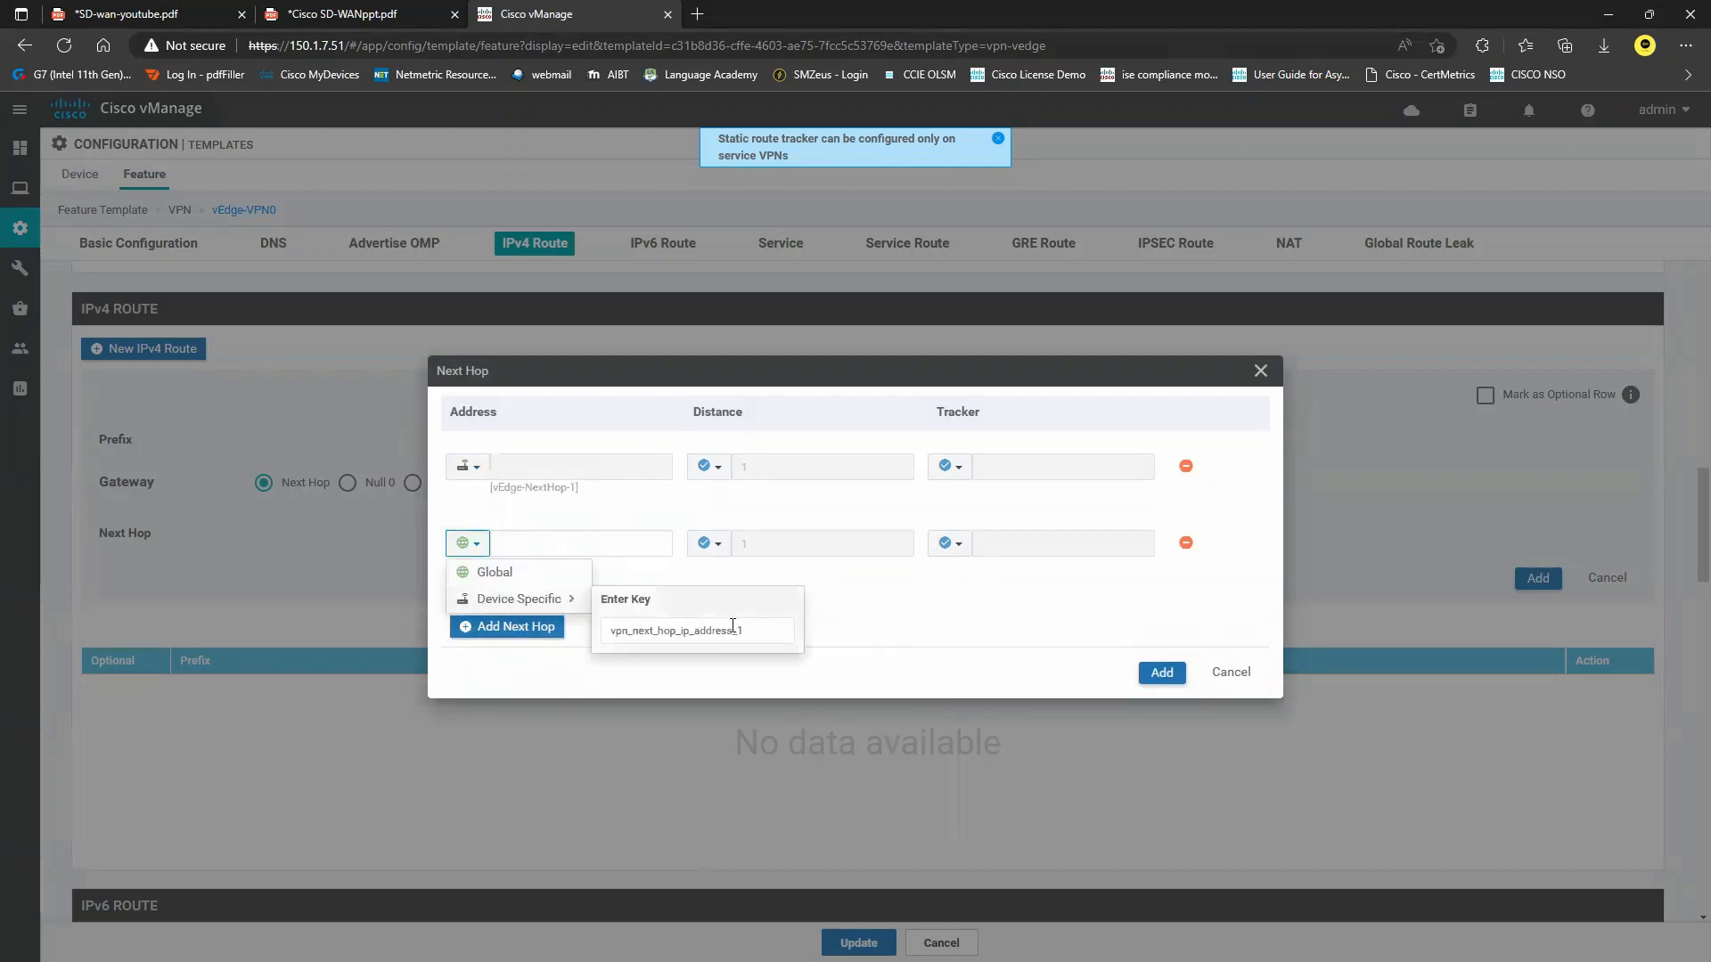
triple_click(732, 625)
type("vEdge-VPN512")
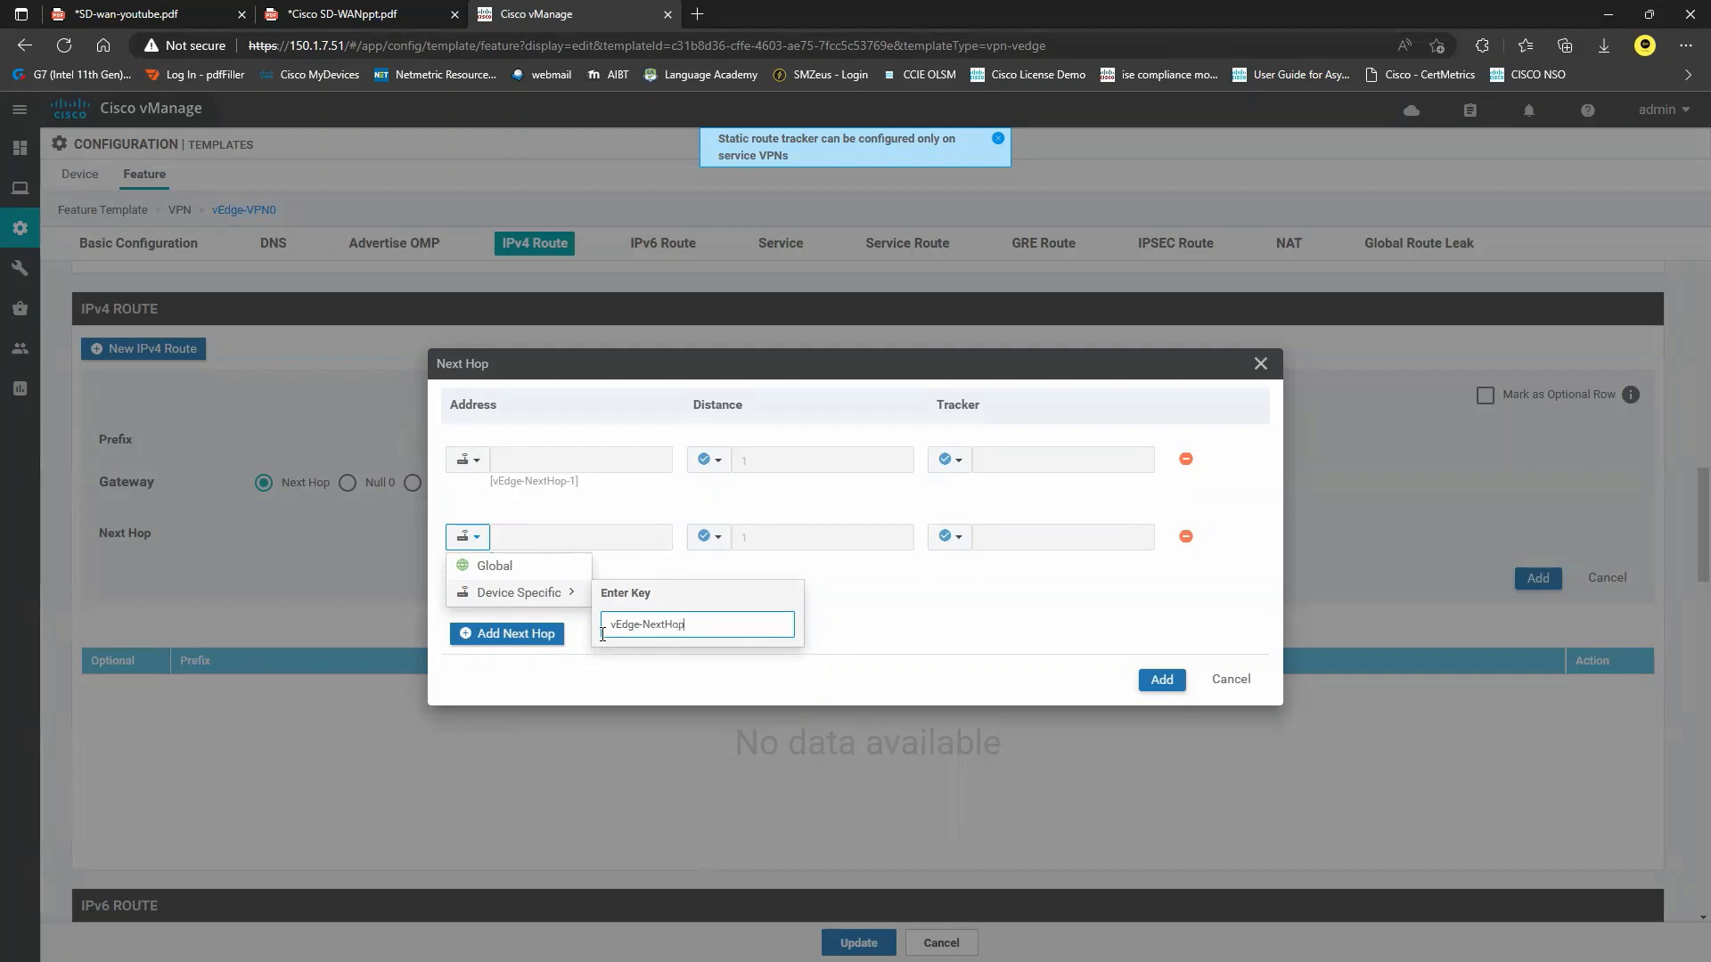
left_click(883, 612)
left_click(1156, 681)
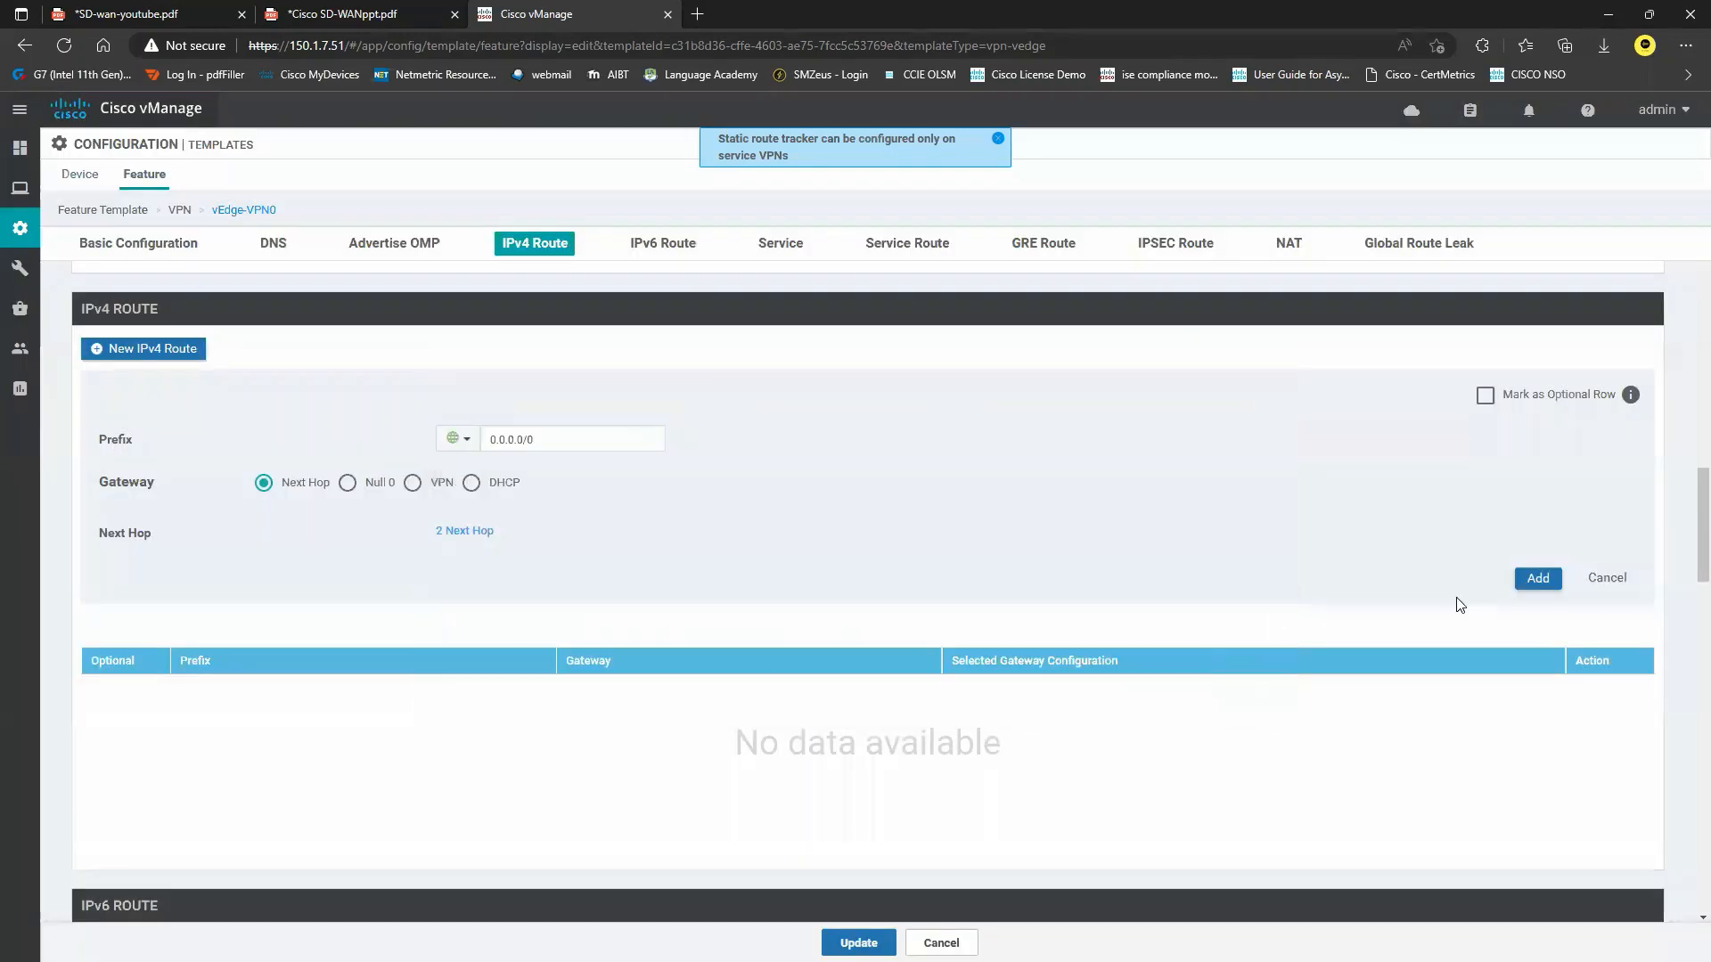
left_click(1537, 578)
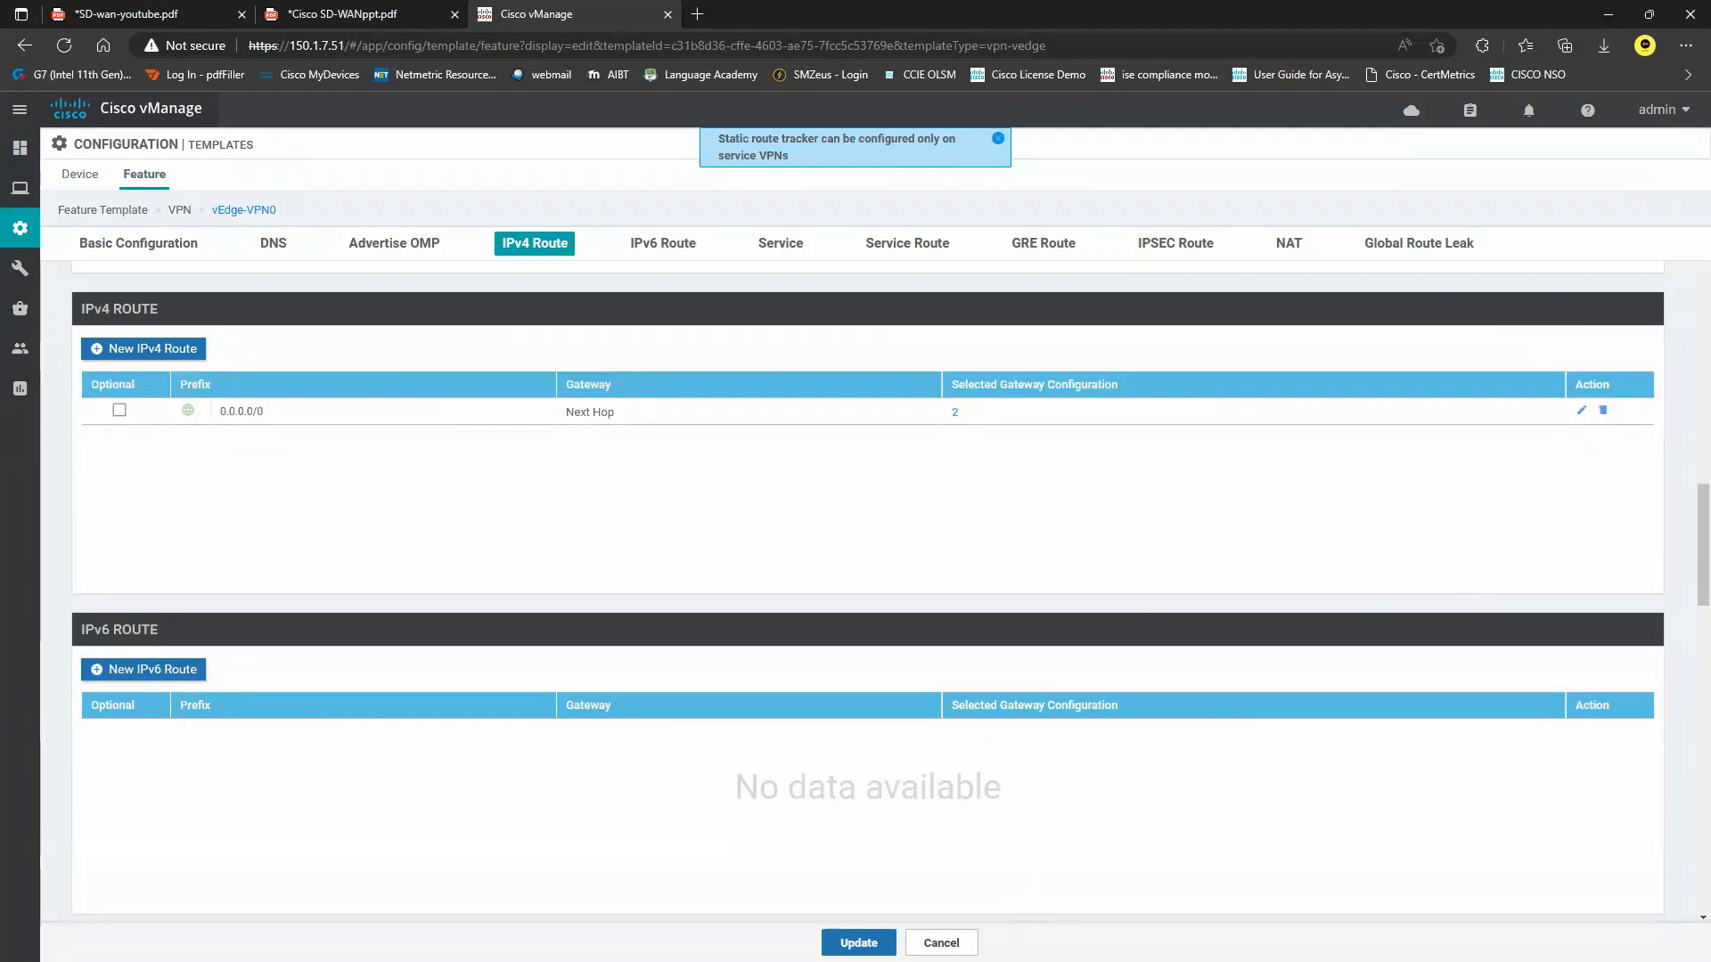
Save the vEdge-VPN0 template and start a new vEdge Cloud VPN Interface Ethernet feature template.
left_click(859, 942)
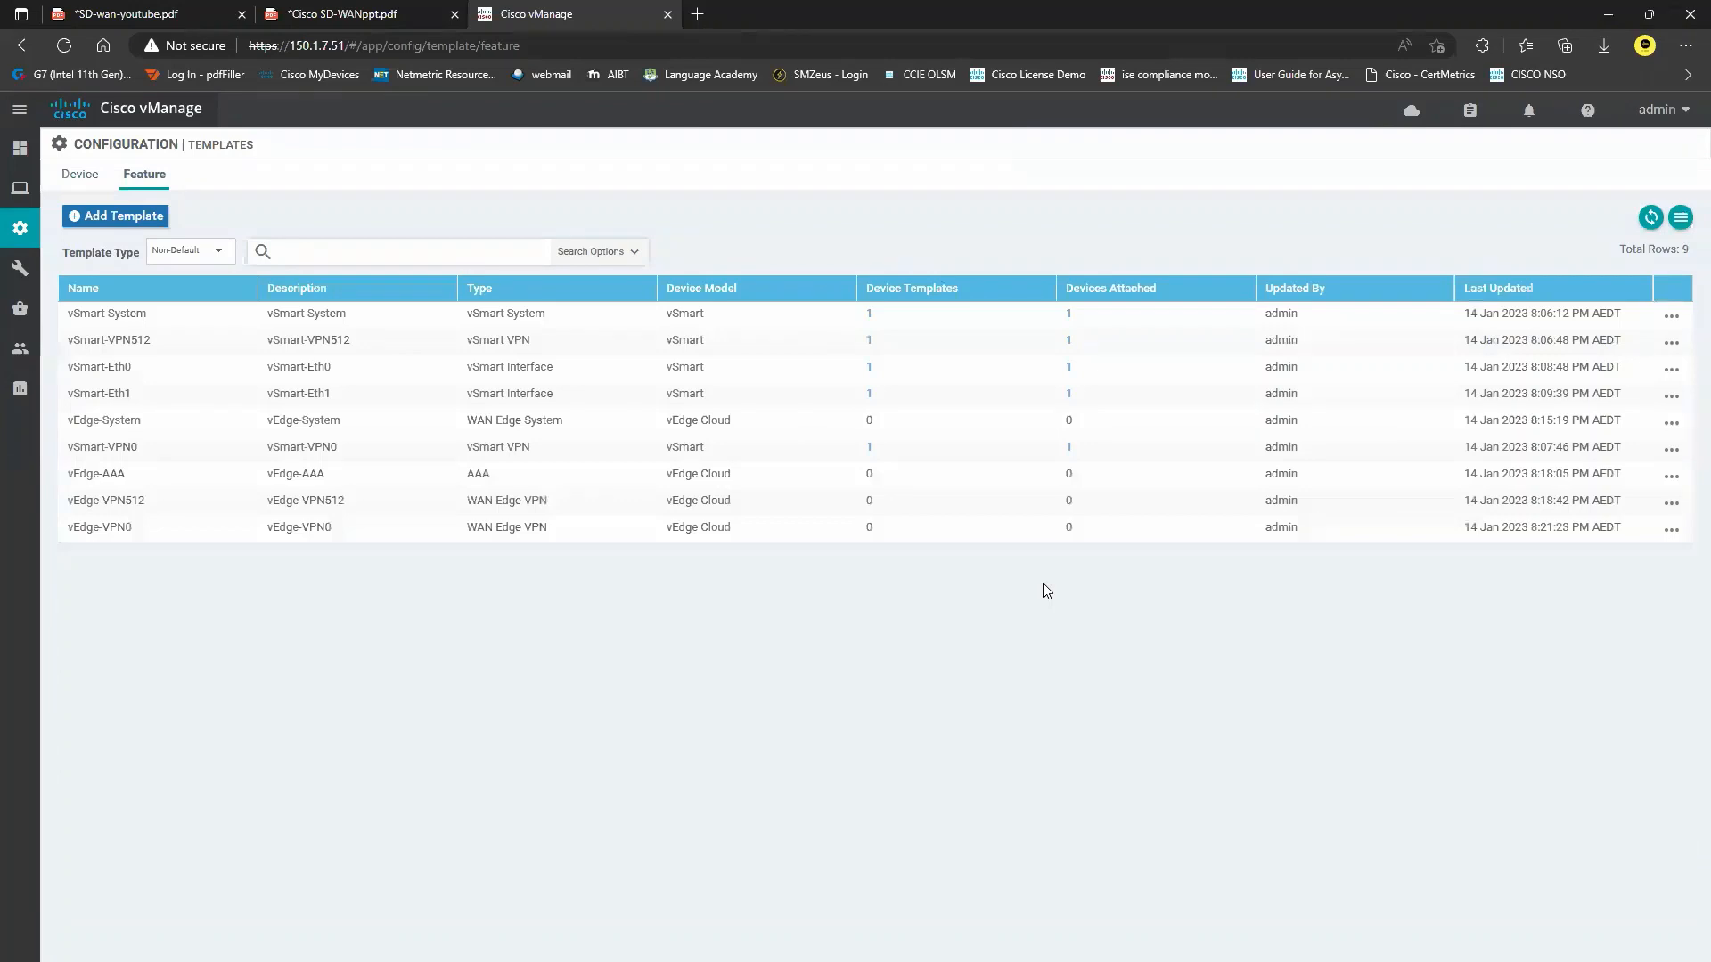
left_click(158, 221)
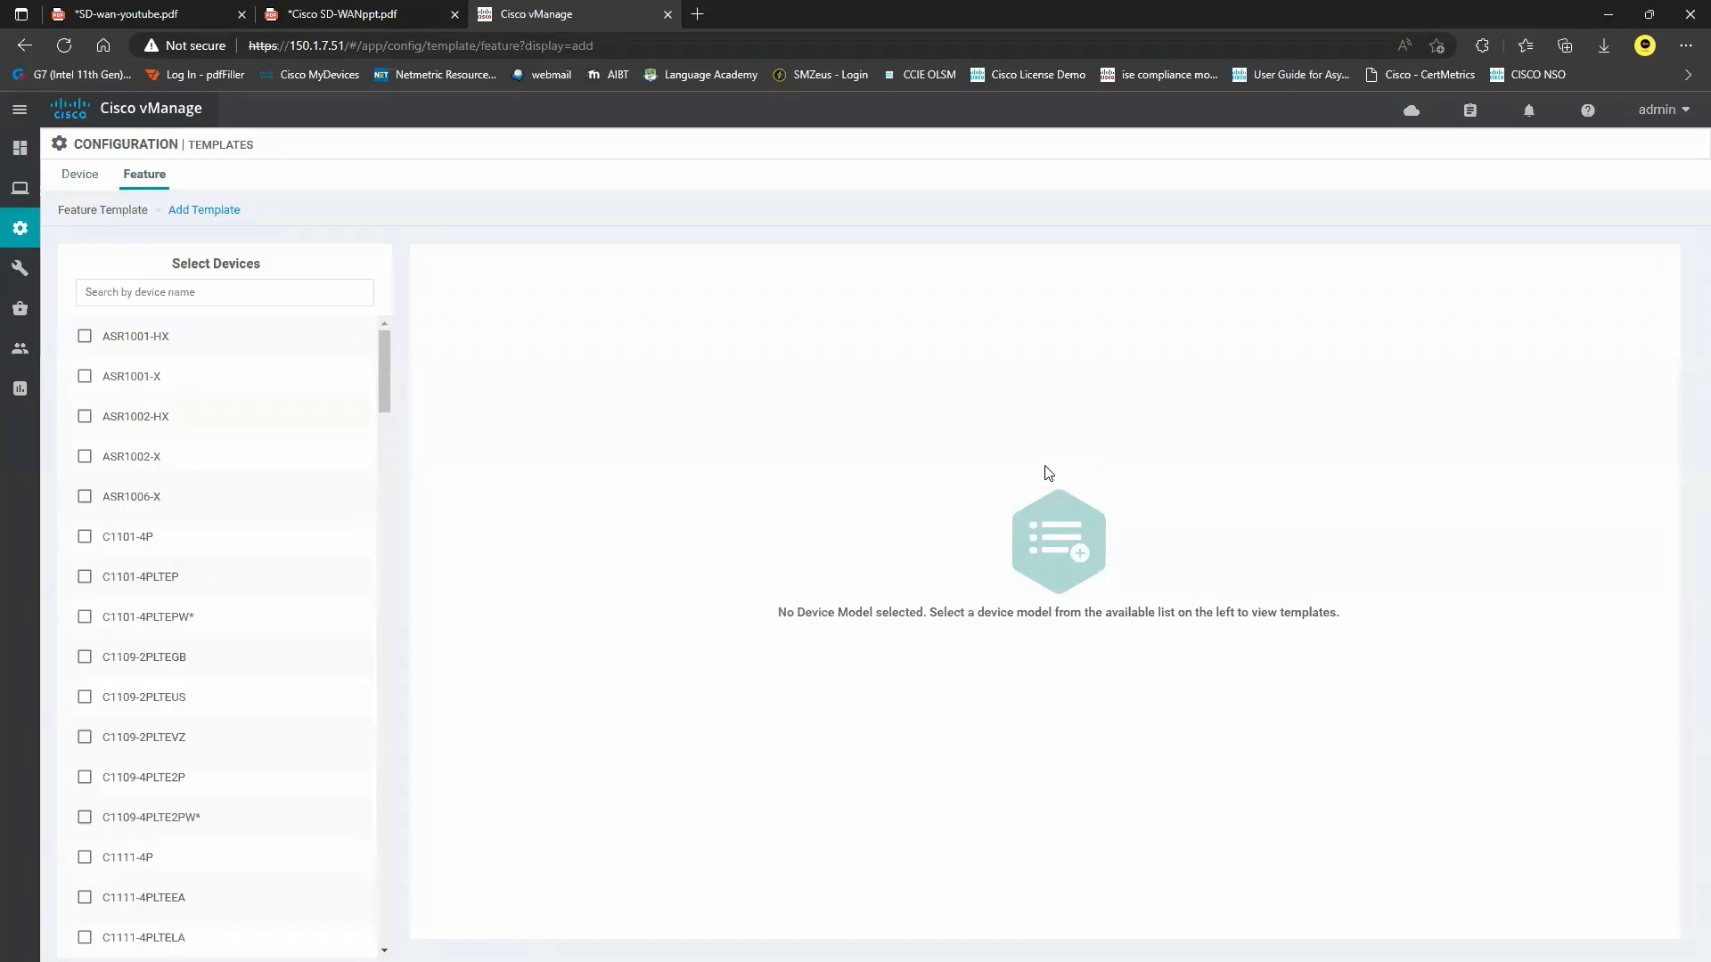
left_click(244, 298)
type("ved")
left_click(168, 615)
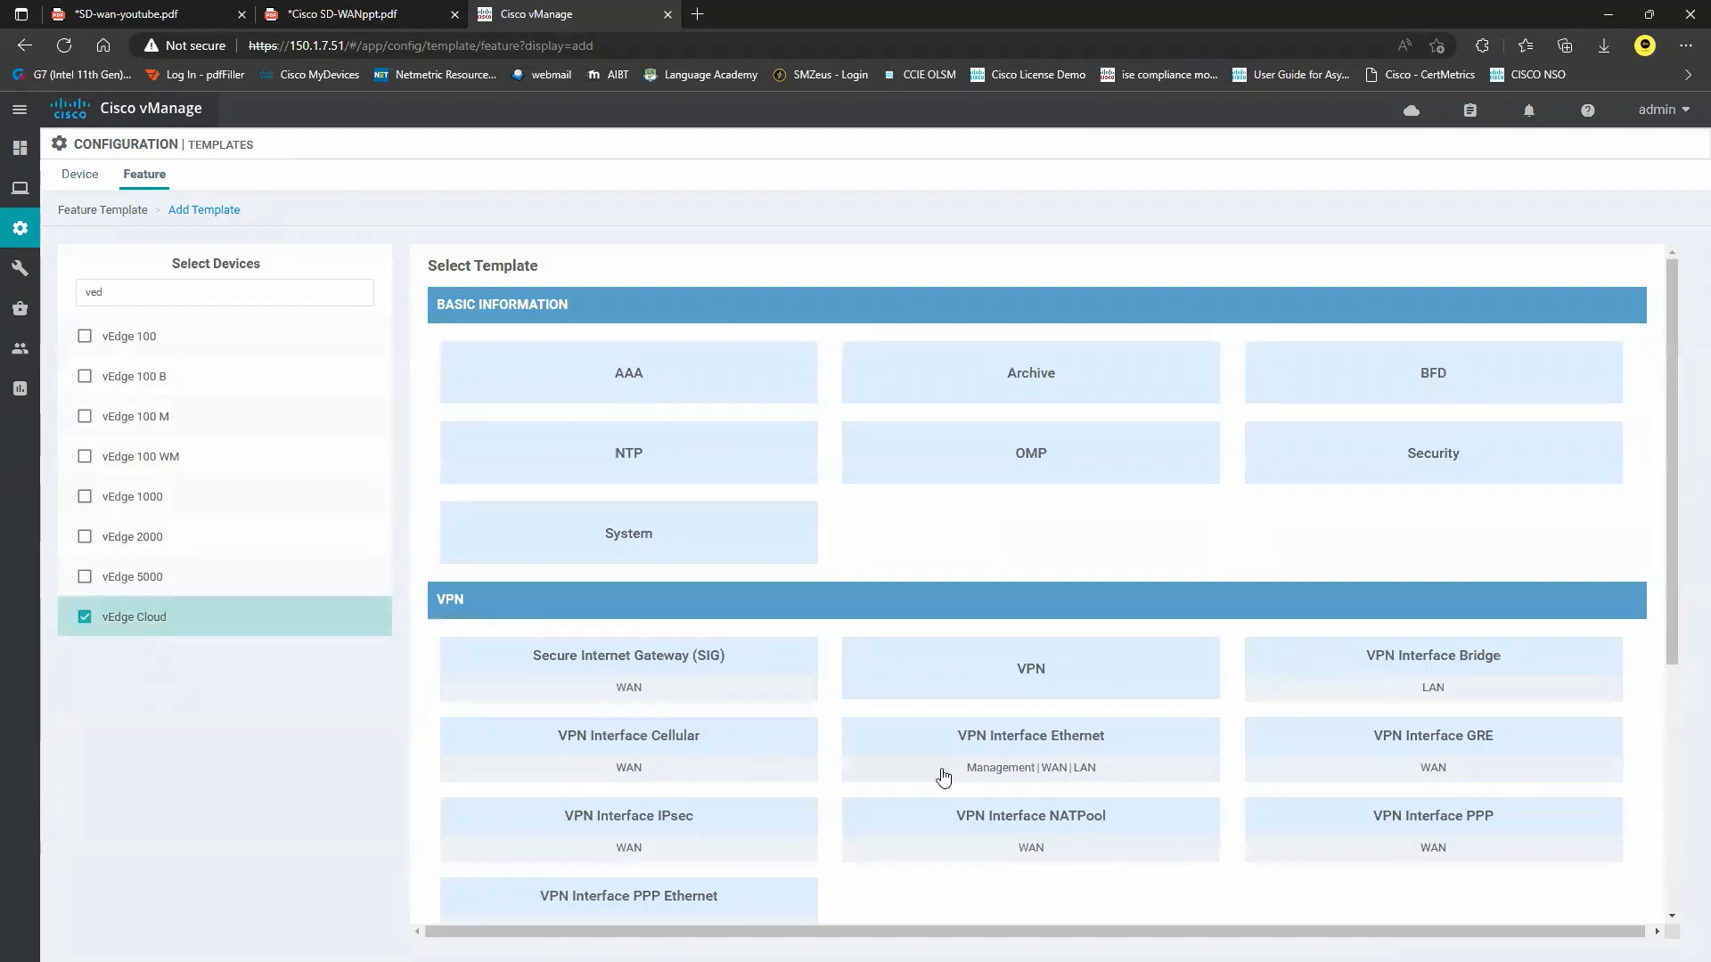
left_click(1055, 753)
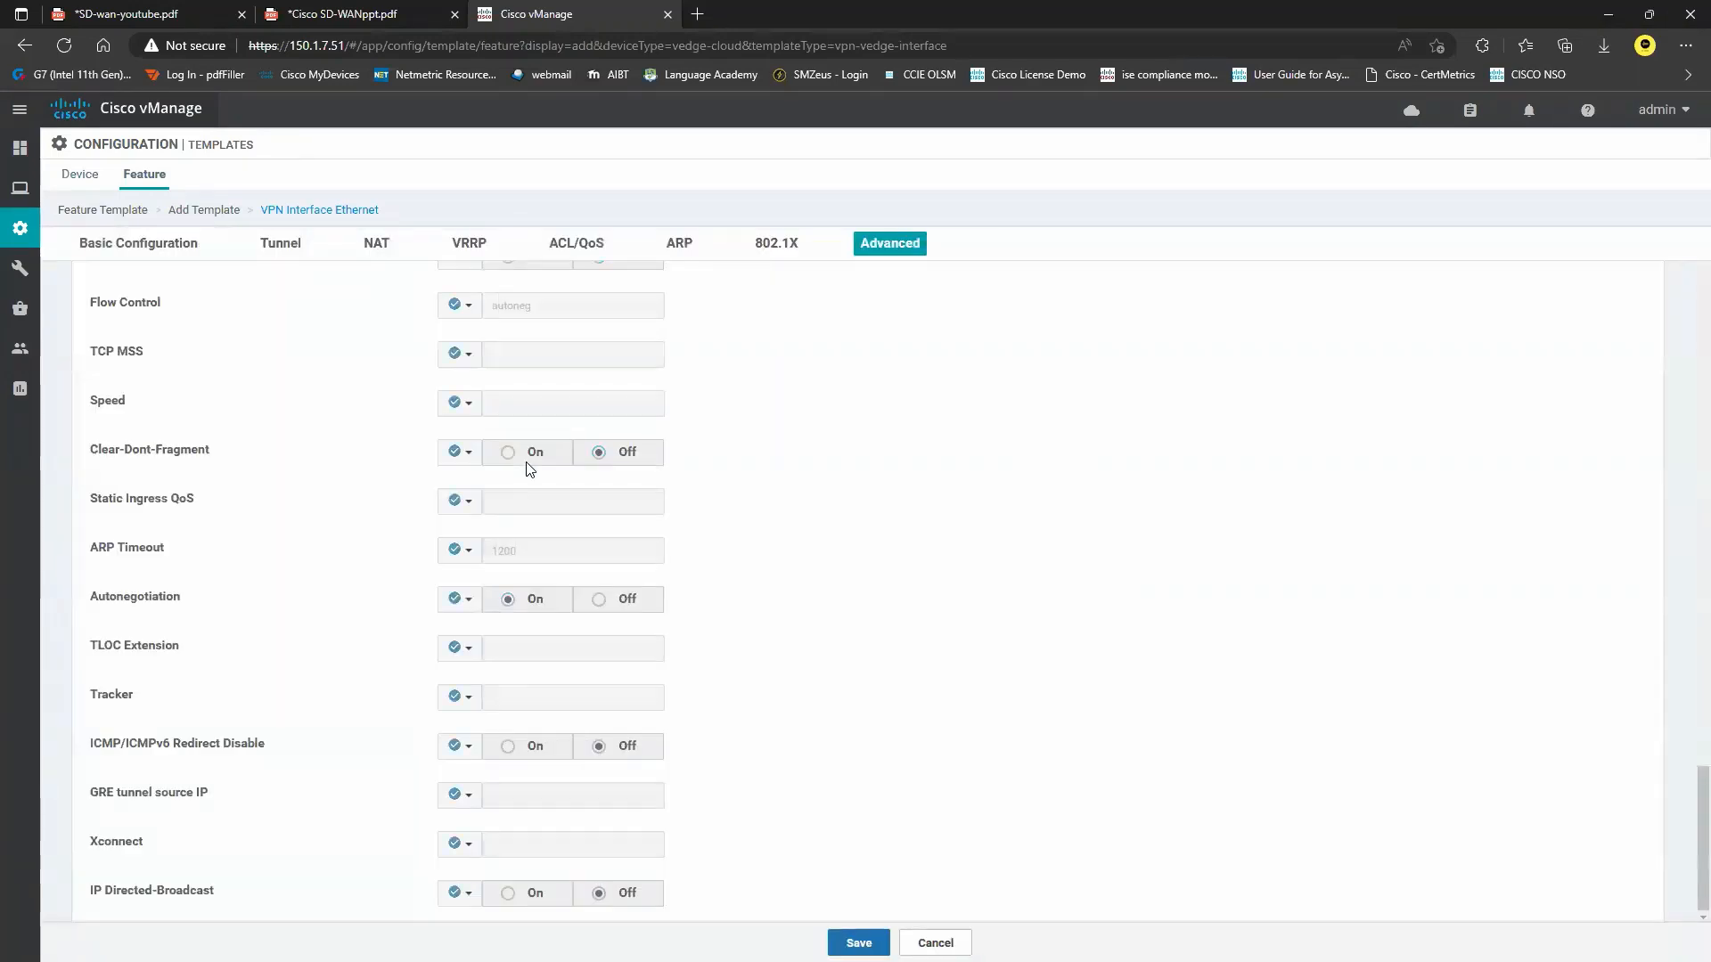
Name the template vEdge-Eth0 and reuse that name as its description.
left_click(369, 300)
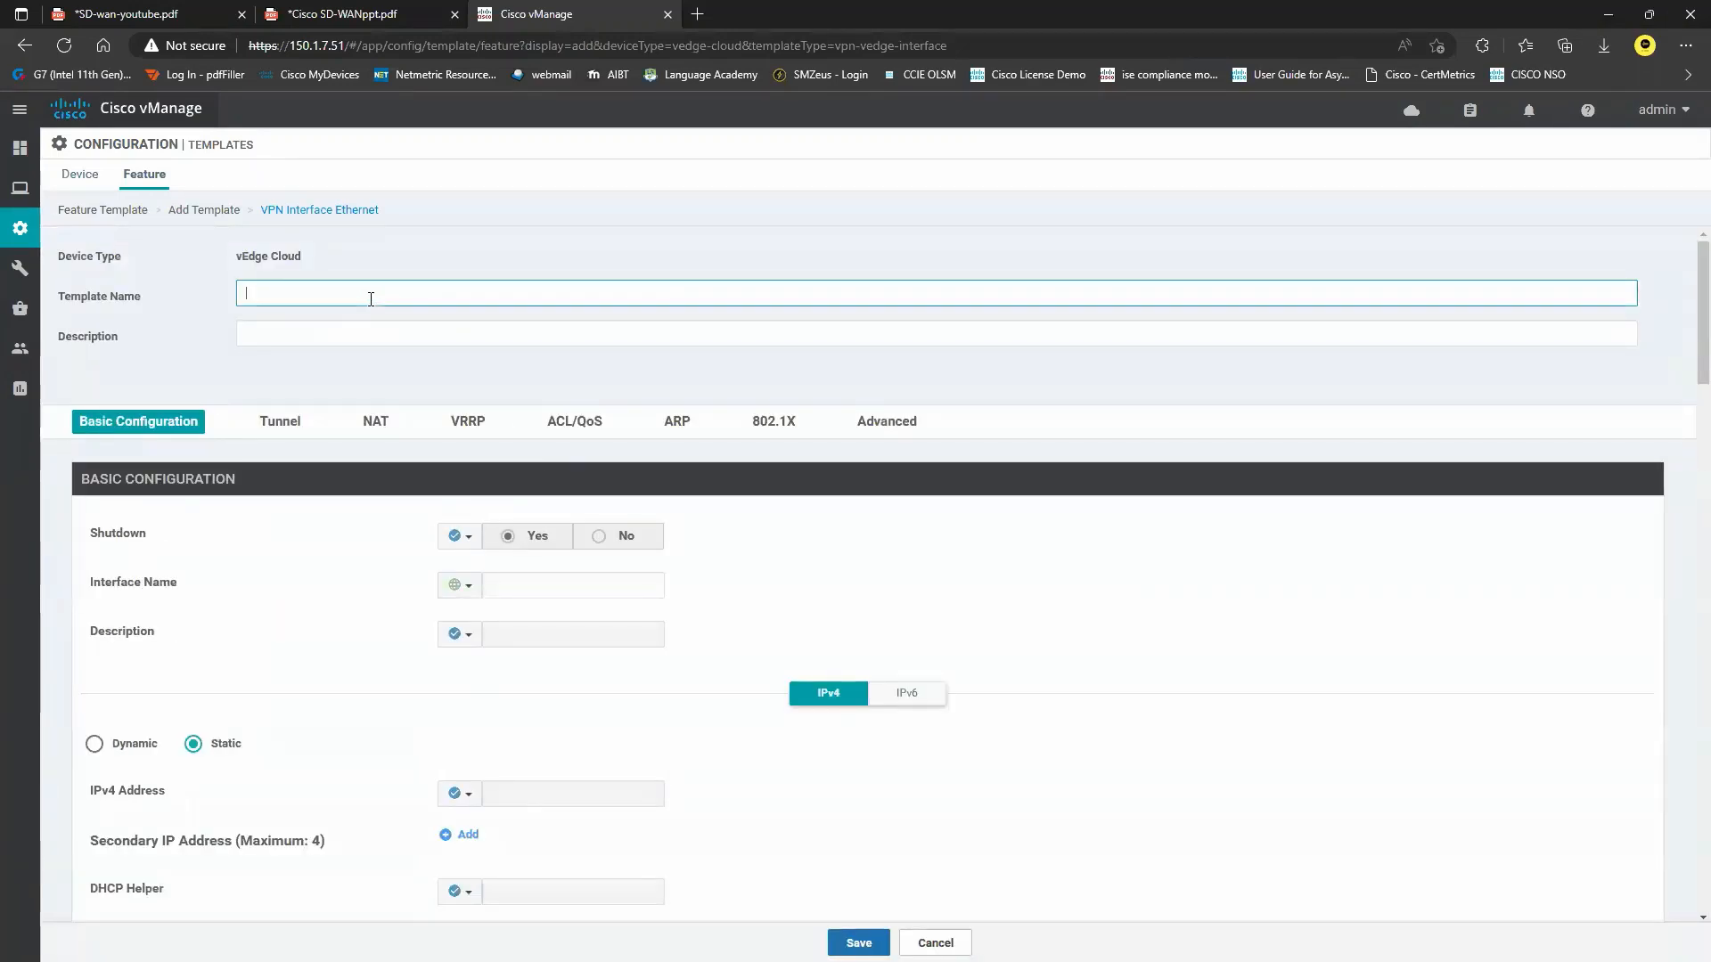
type("vEdge-Eth0")
key("ctrl+a")
key("ctrl+c")
left_click(331, 332)
key("ctrl+v")
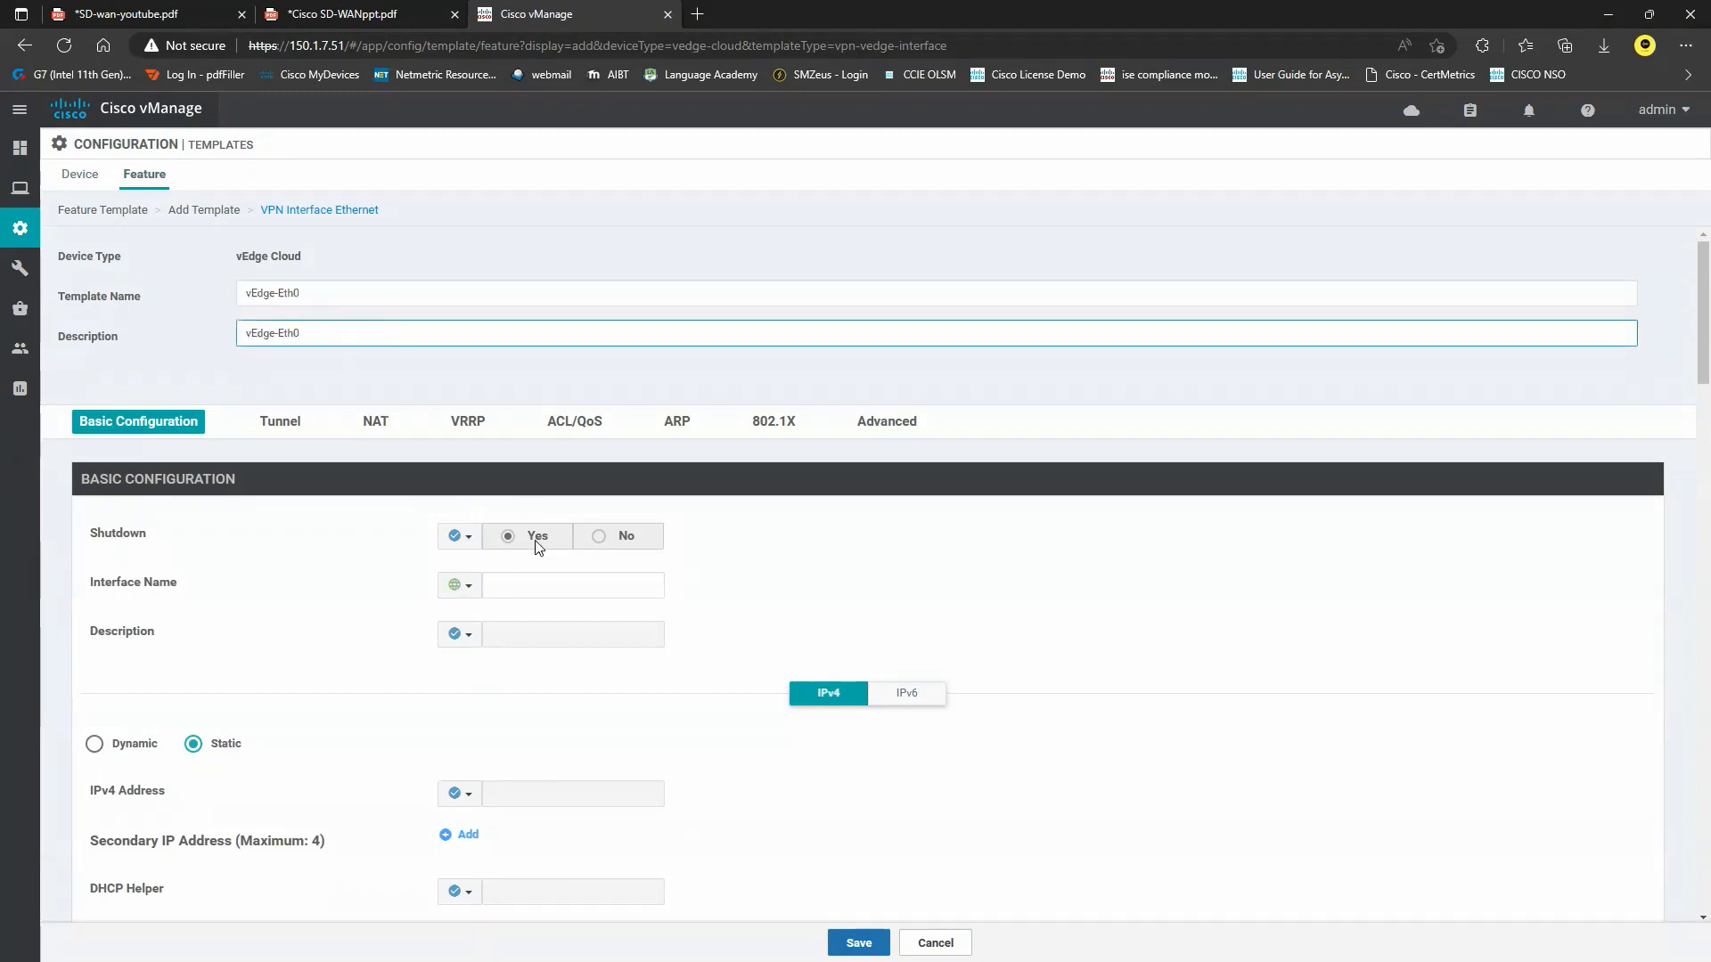
Set Shutdown to Global No and the interface name to eth0.
left_click(462, 538)
left_click(487, 571)
left_click(606, 537)
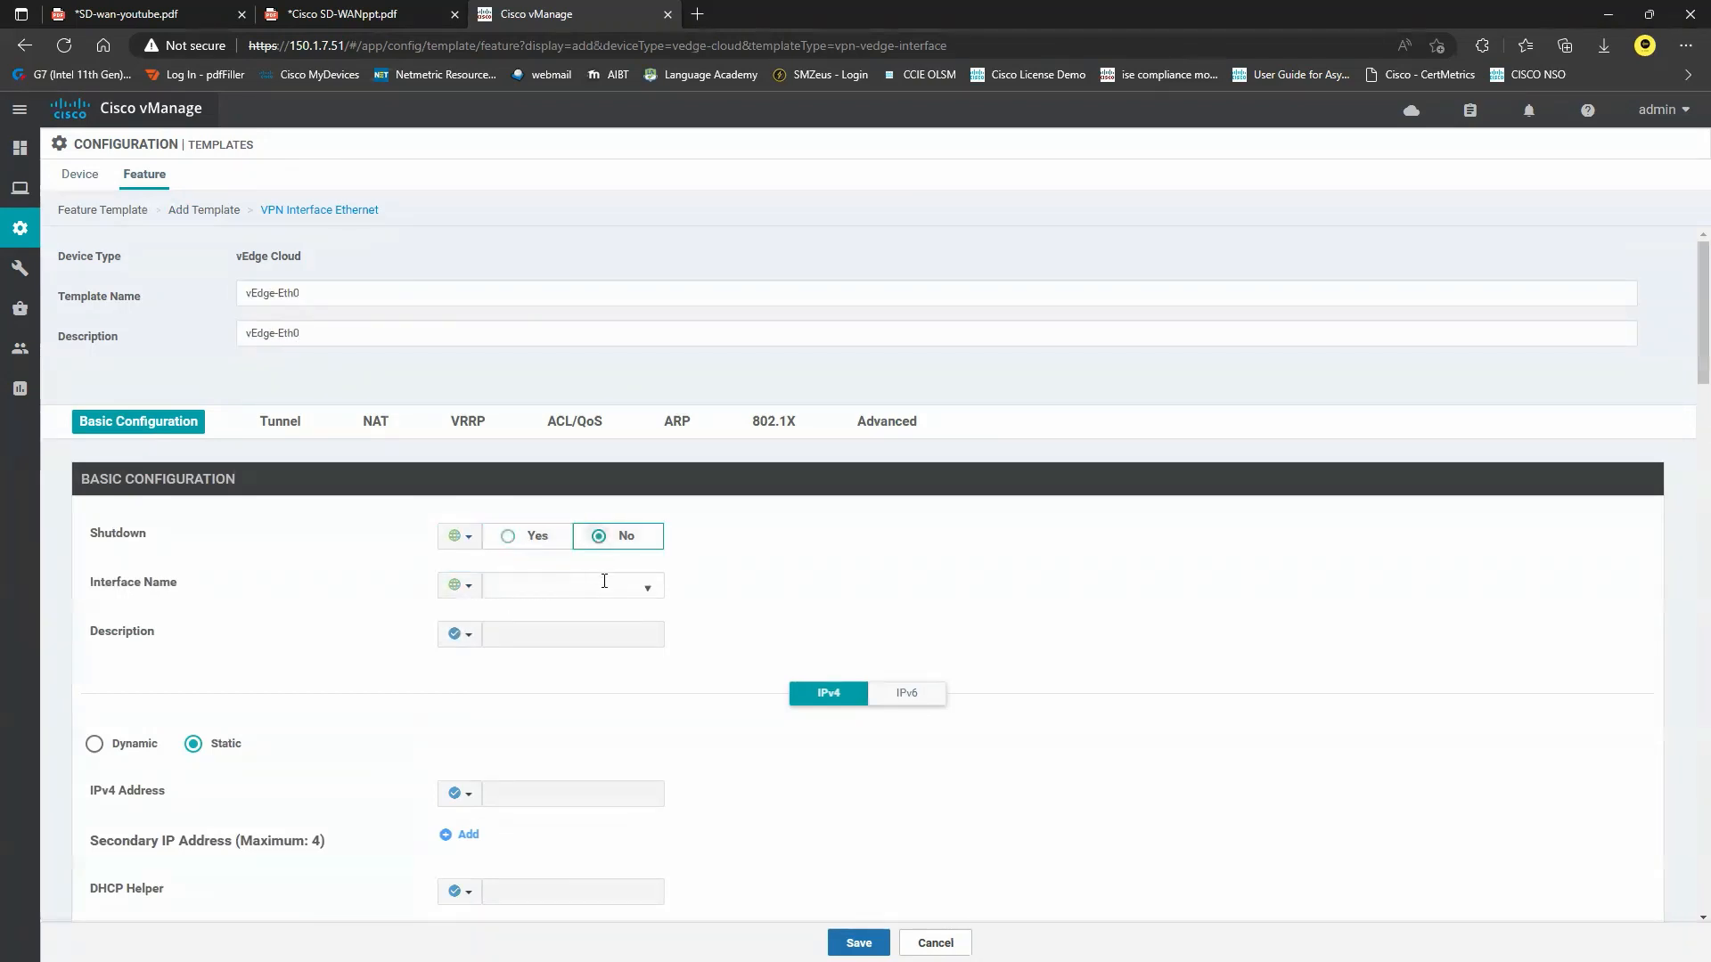
left_click(647, 586)
scroll(609, 697, "down", 5)
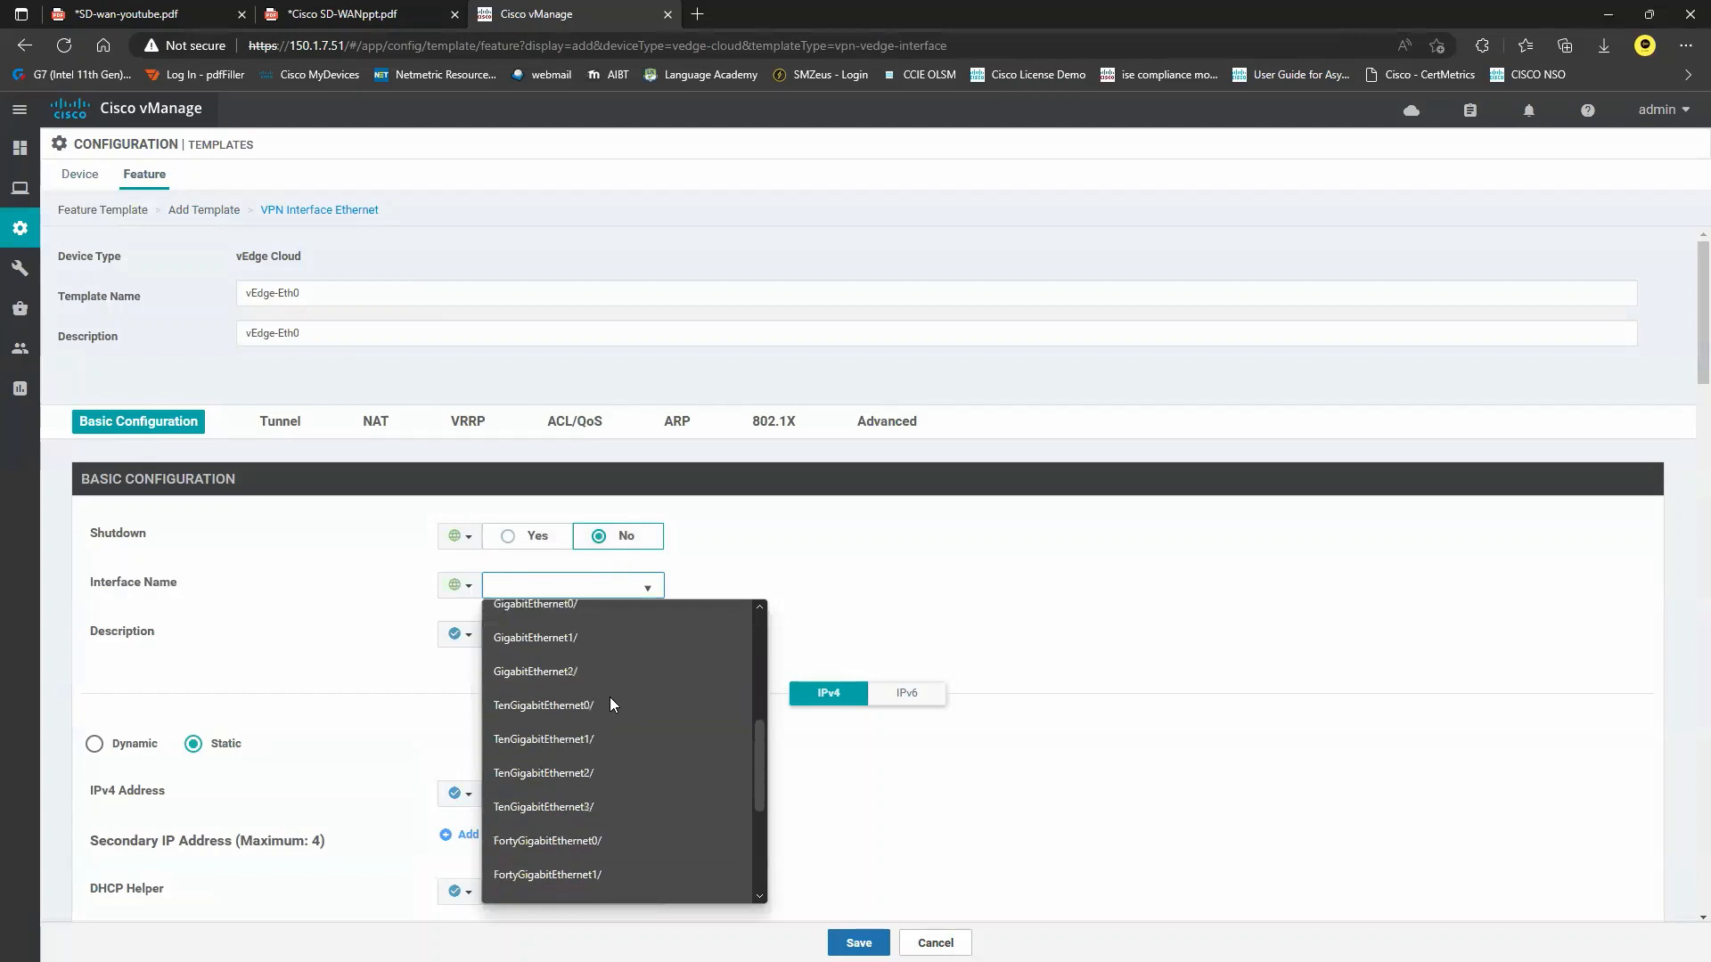
left_click(564, 866)
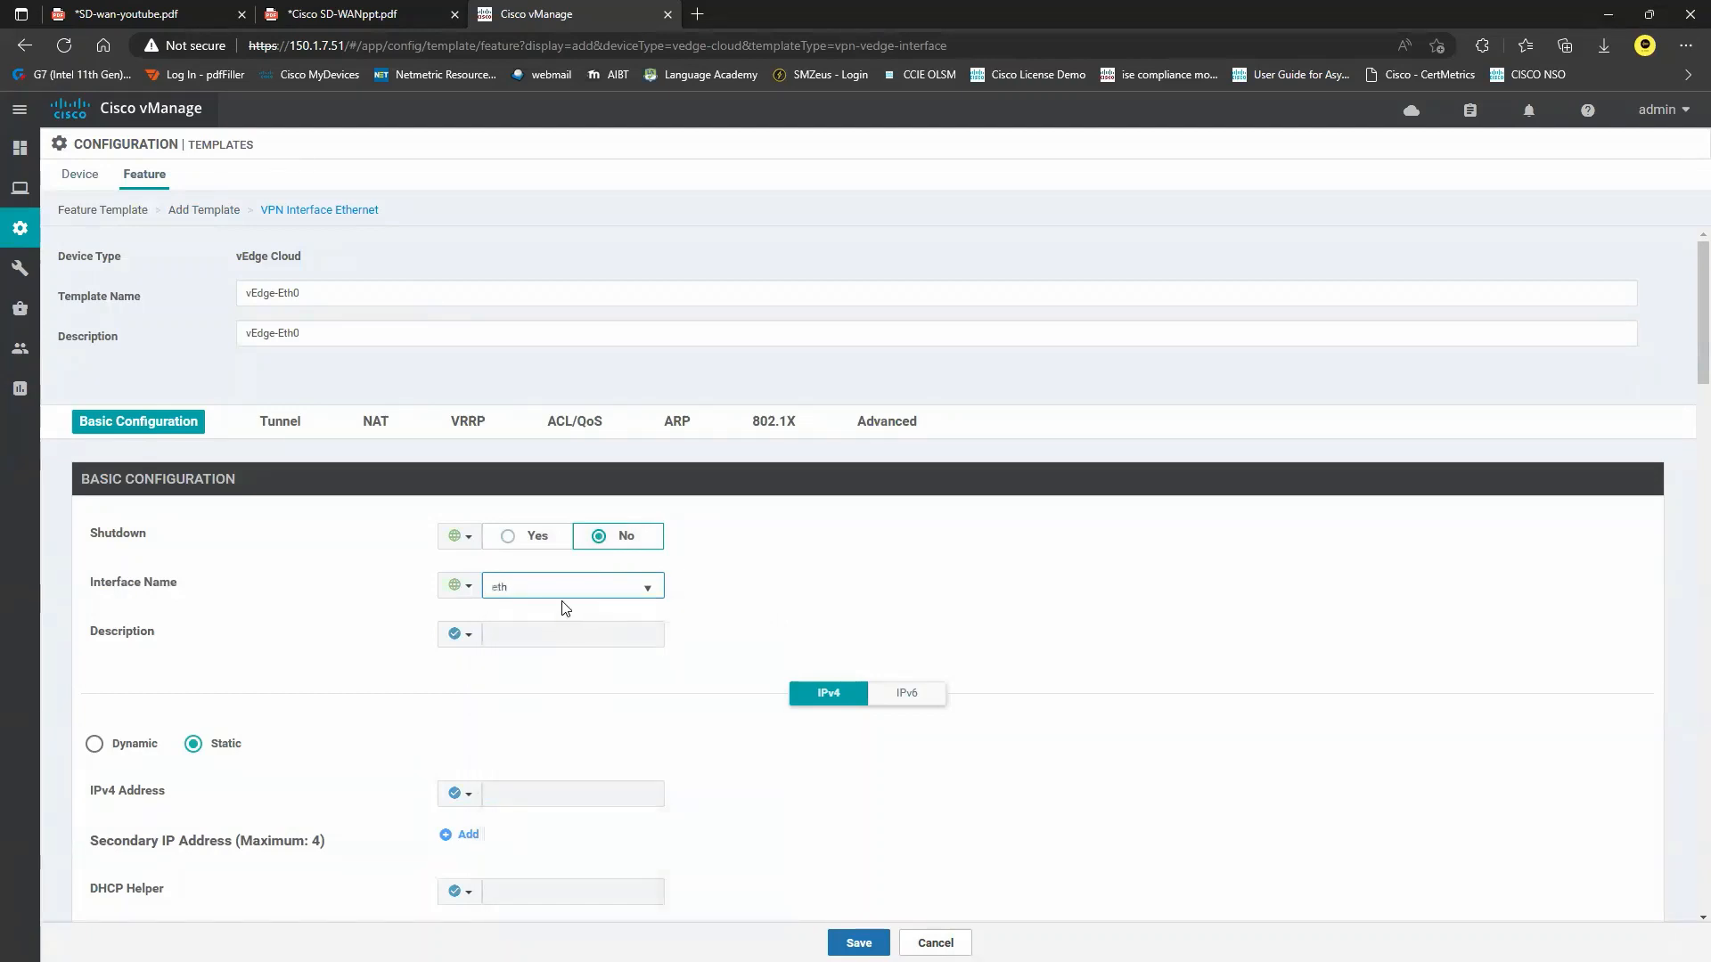
scroll(553, 608, "down", 1)
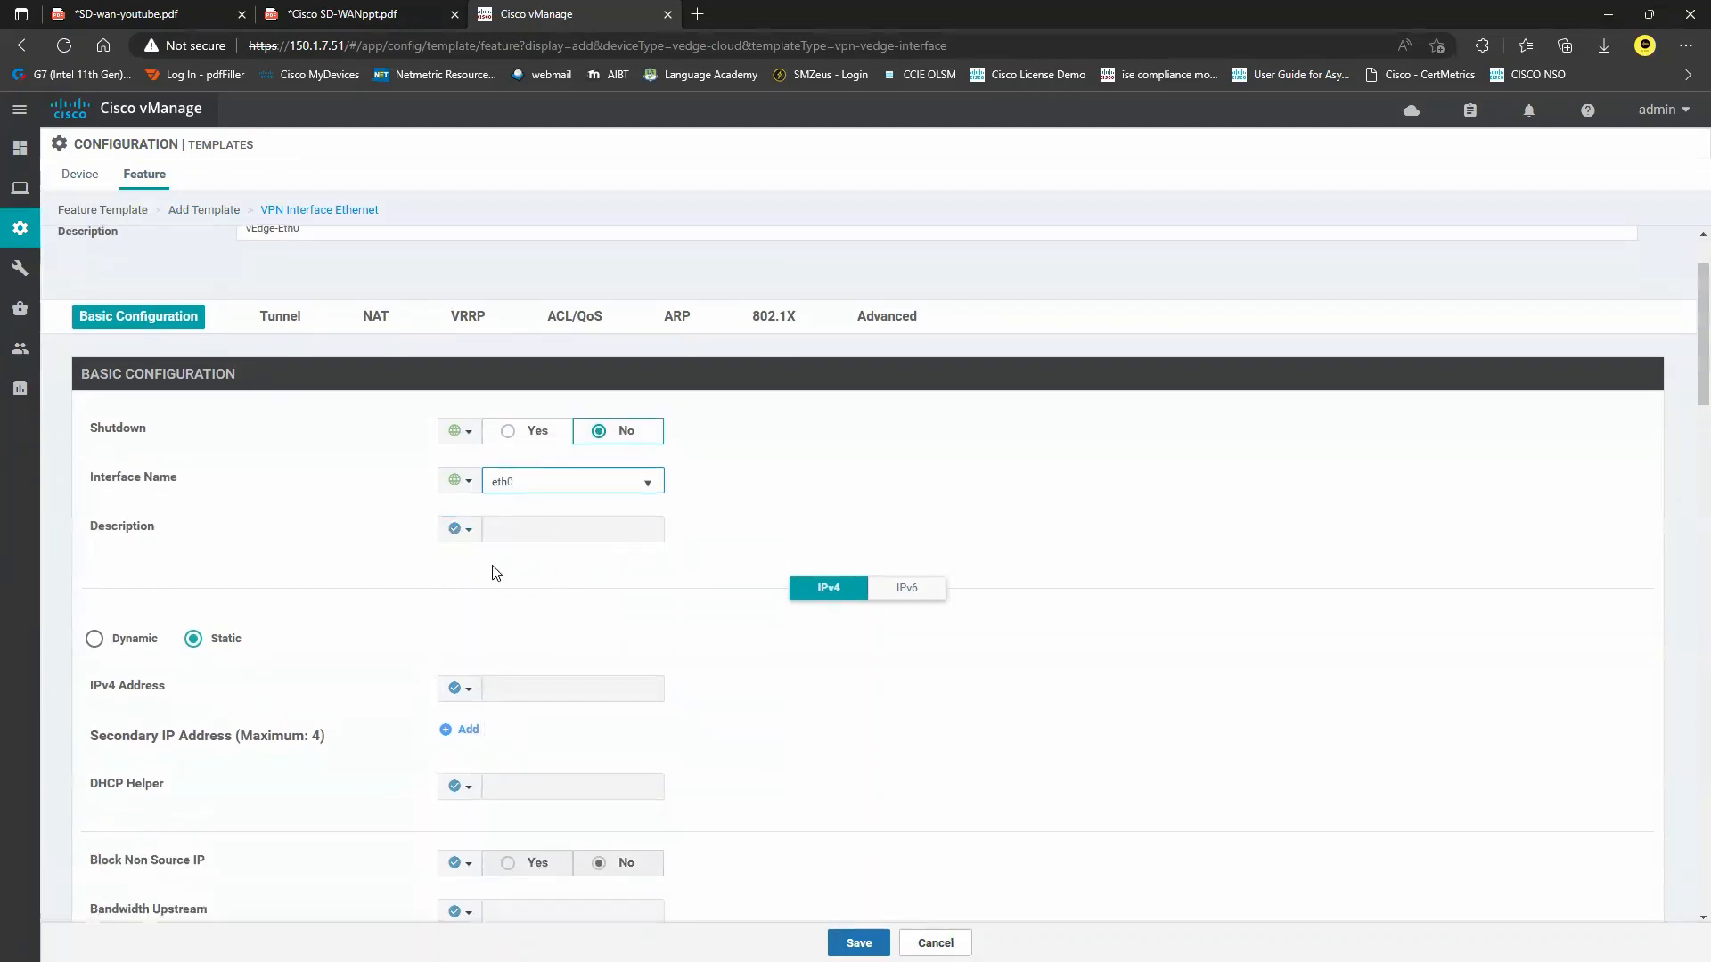
scroll(500, 584, "down", 2)
Make the IPv4 address device specific with key vEdge-Eth0-ipadd and save the template.
left_click(457, 552)
mouse_move(526, 609)
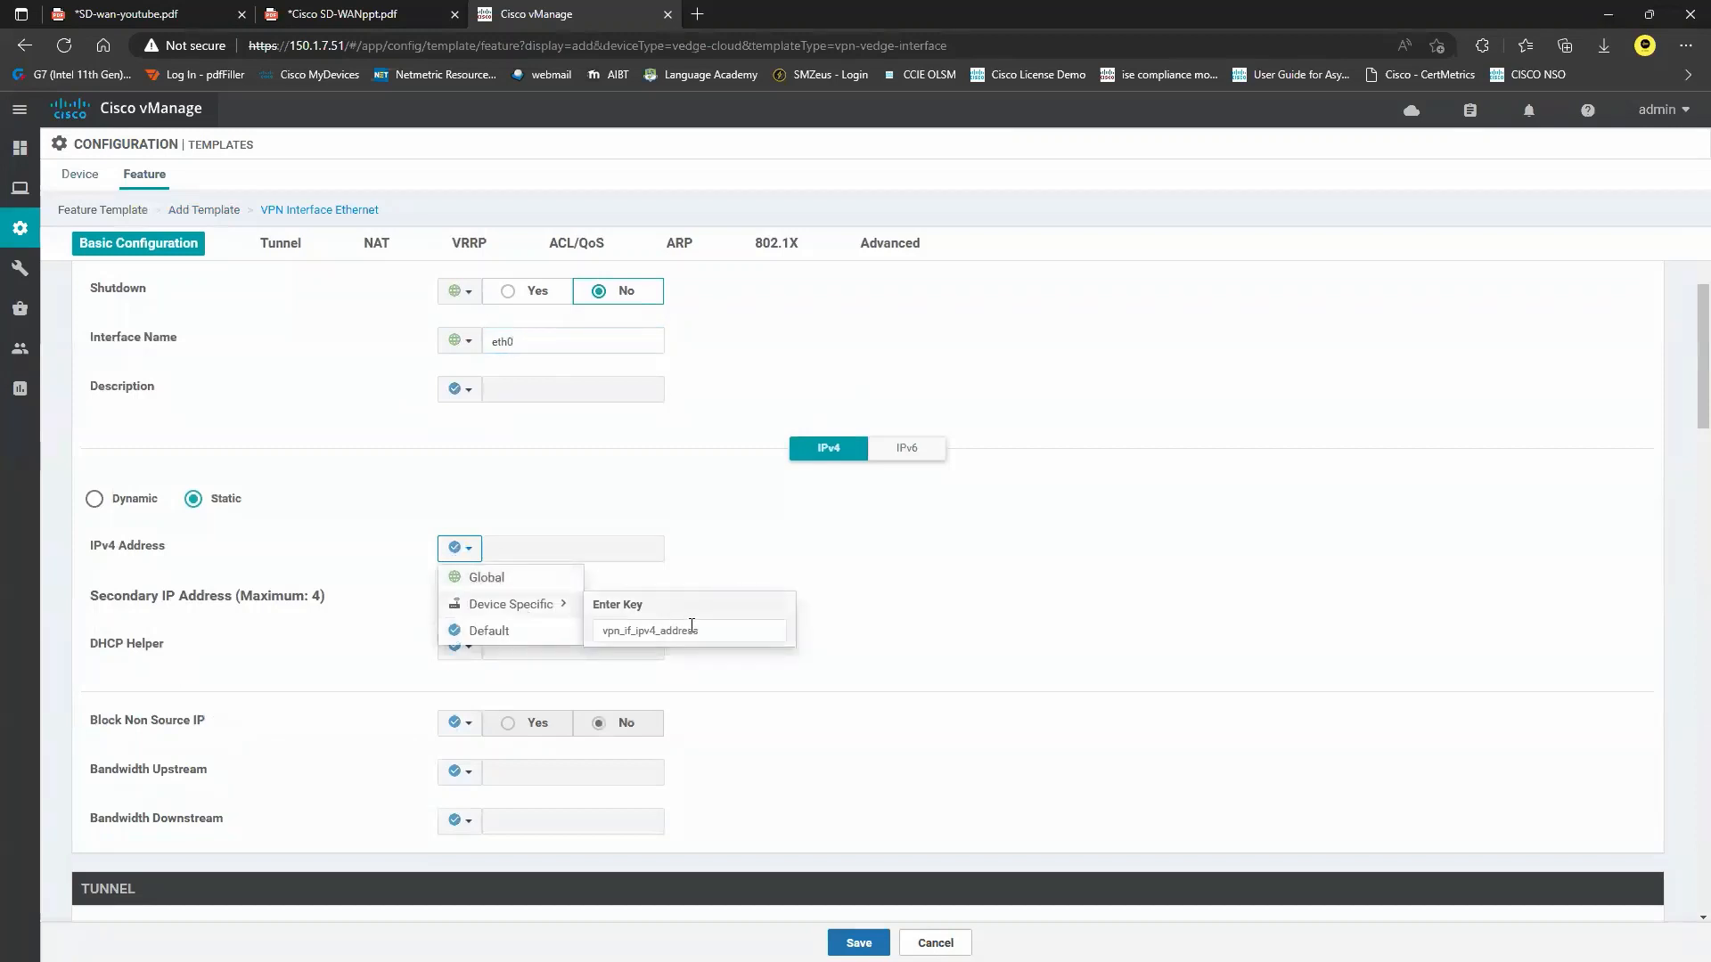
left_click_drag(704, 629, 611, 632)
type("E")
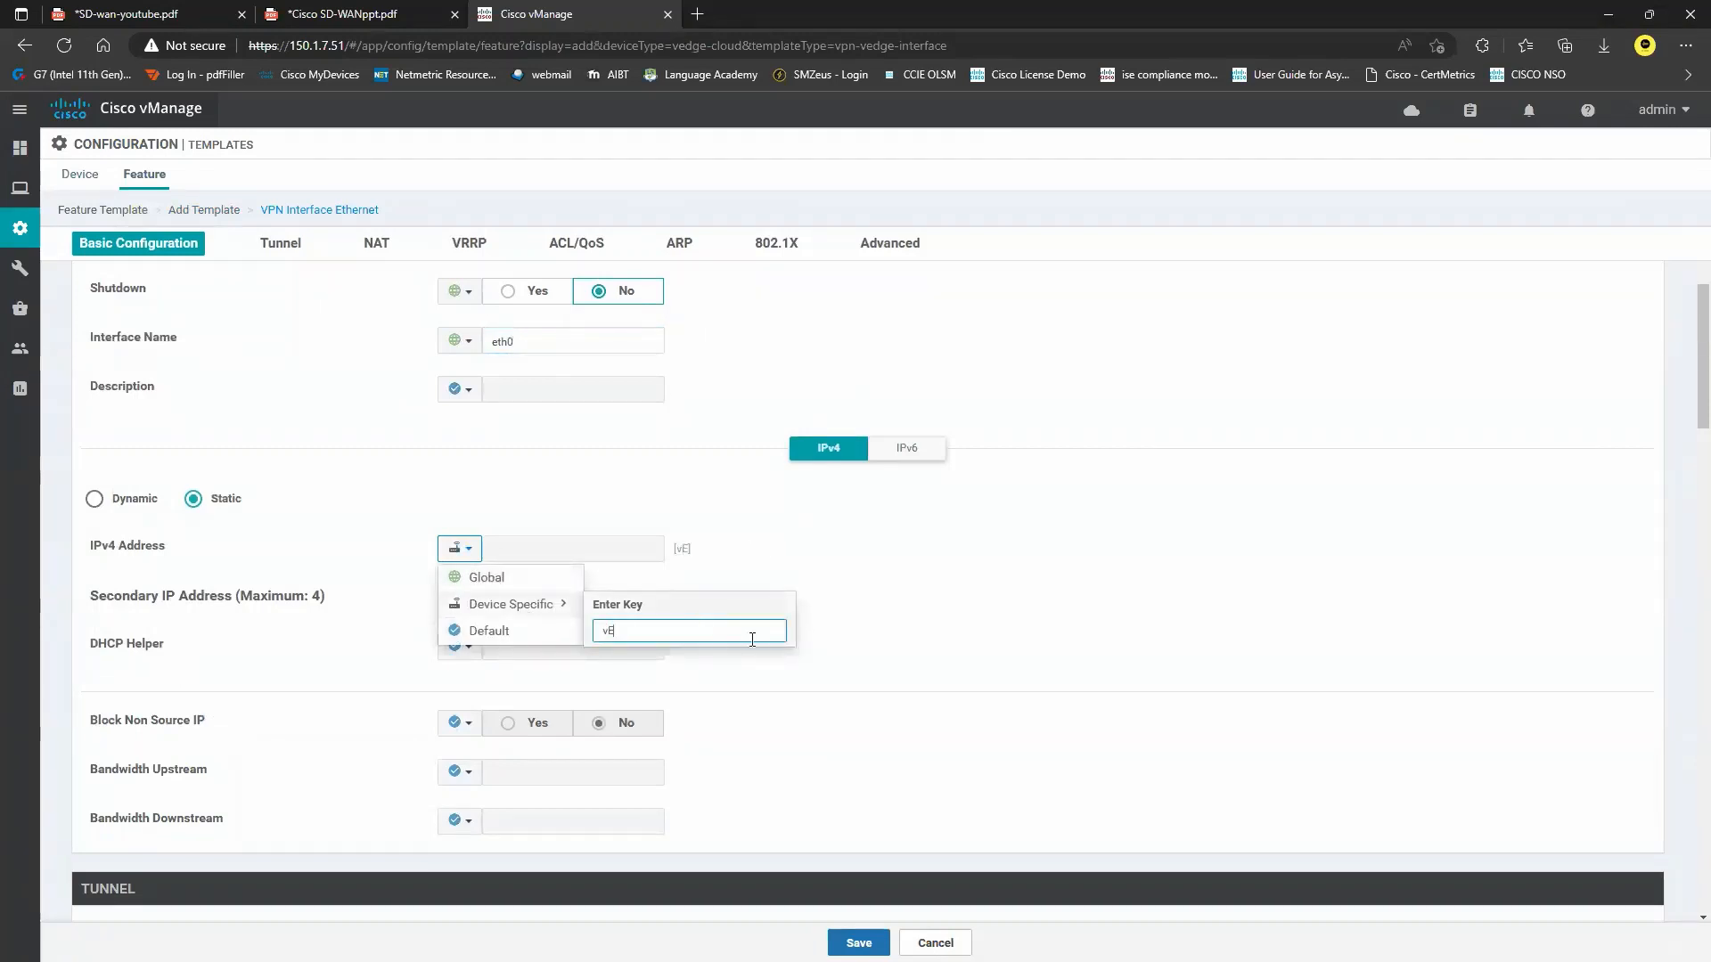
type("dge-Eth0-ipadd")
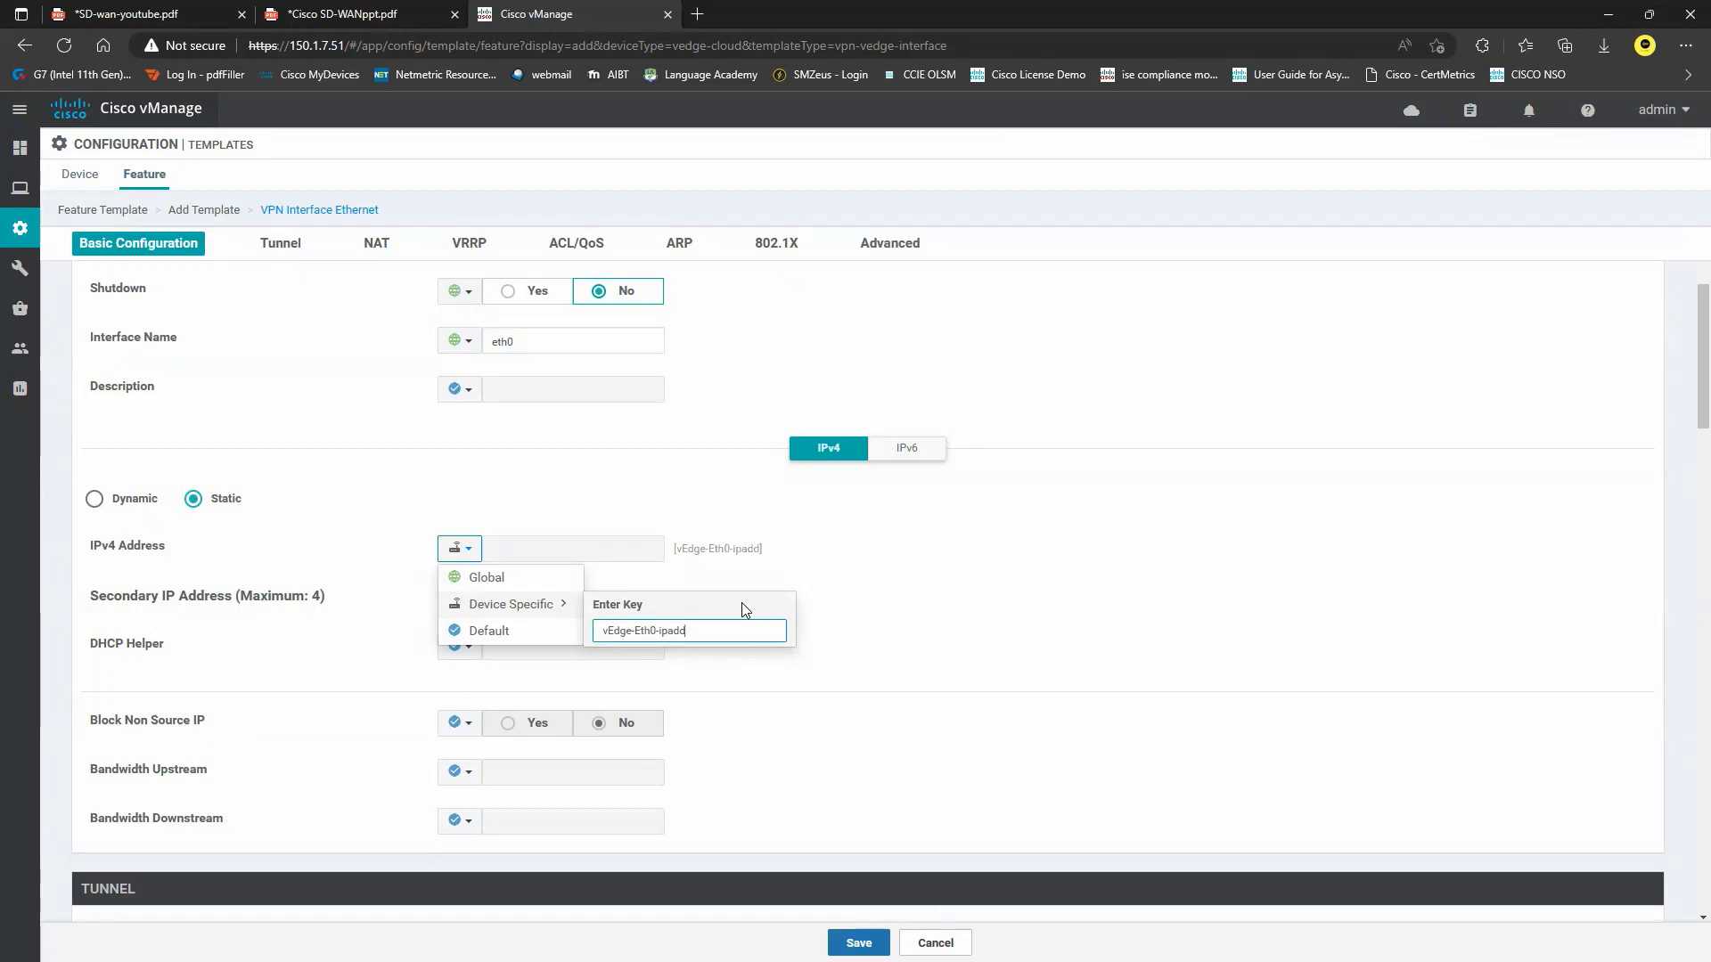
key("Return")
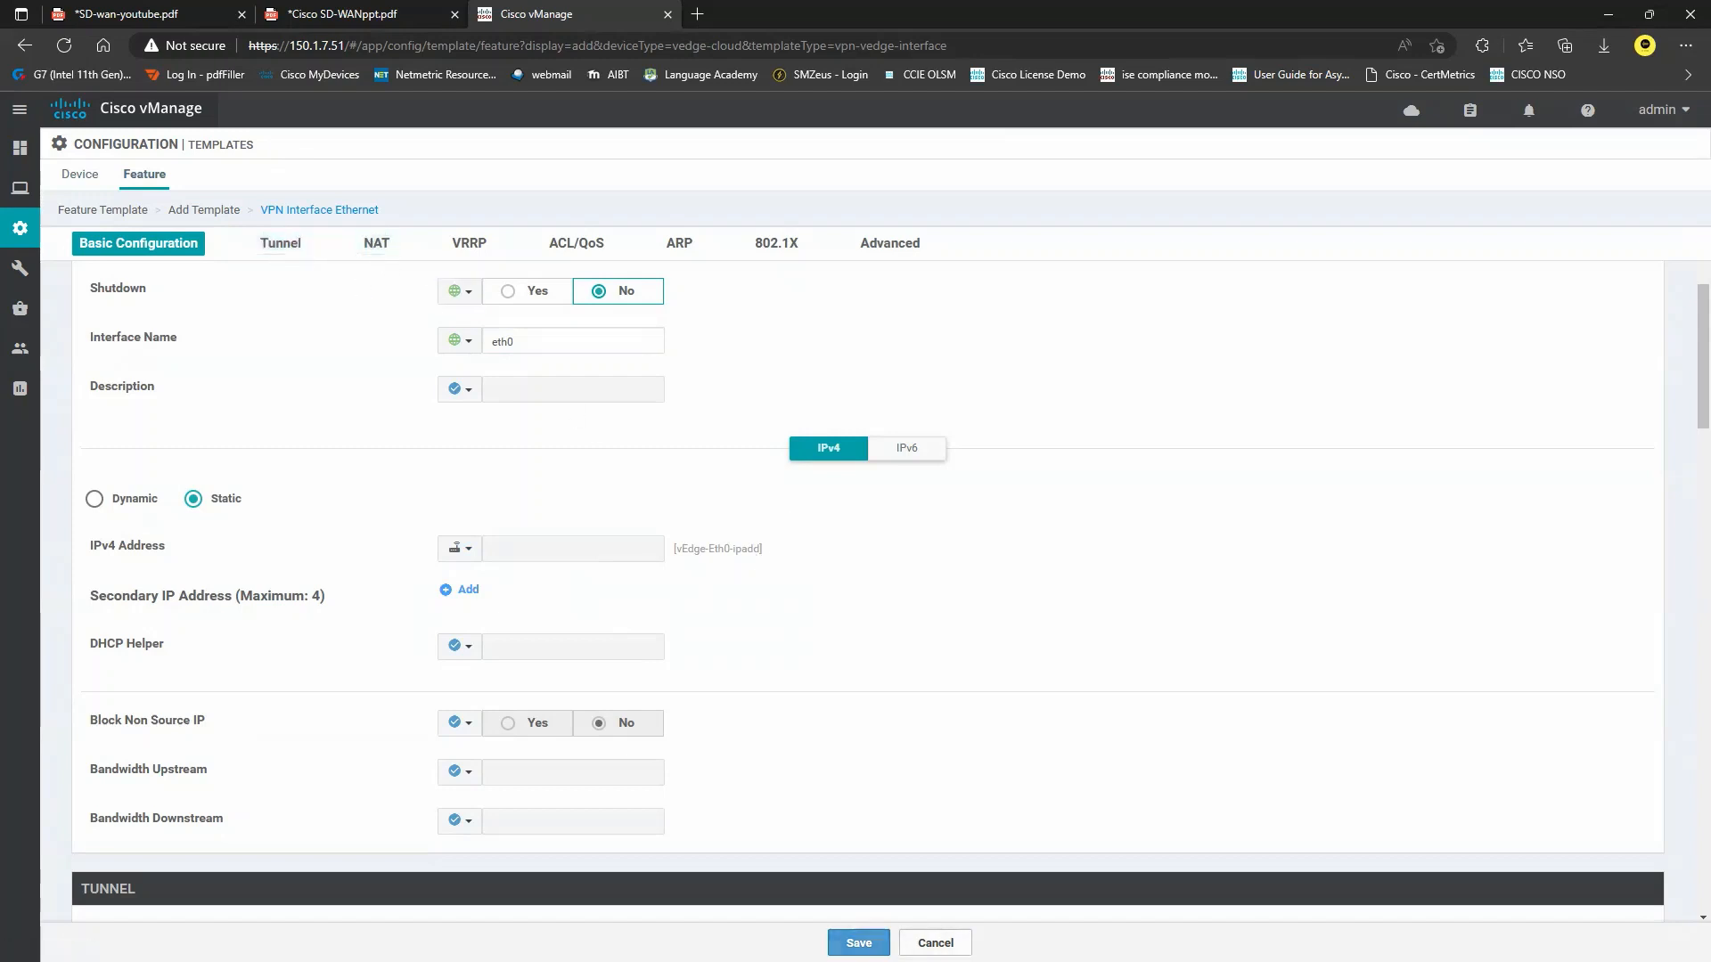
left_click(858, 943)
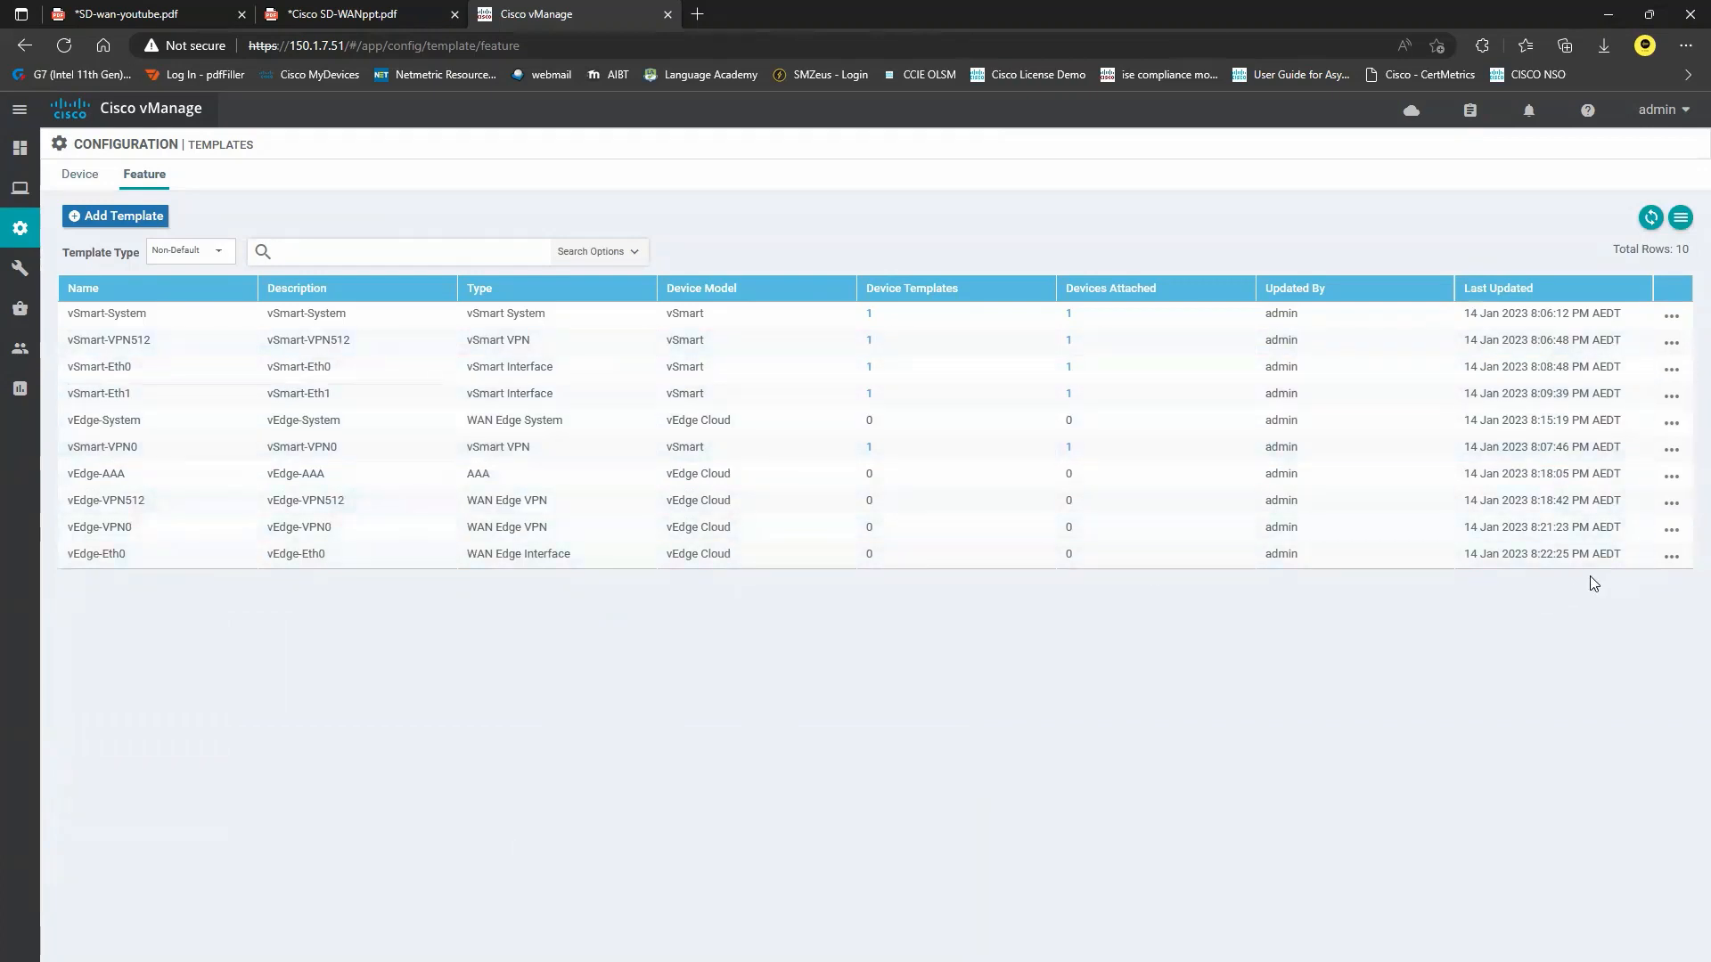
Copy vEdge-Eth0 as a new template named vEdge-Ge0-0 with a matching description.
left_click(1672, 560)
left_click(1507, 688)
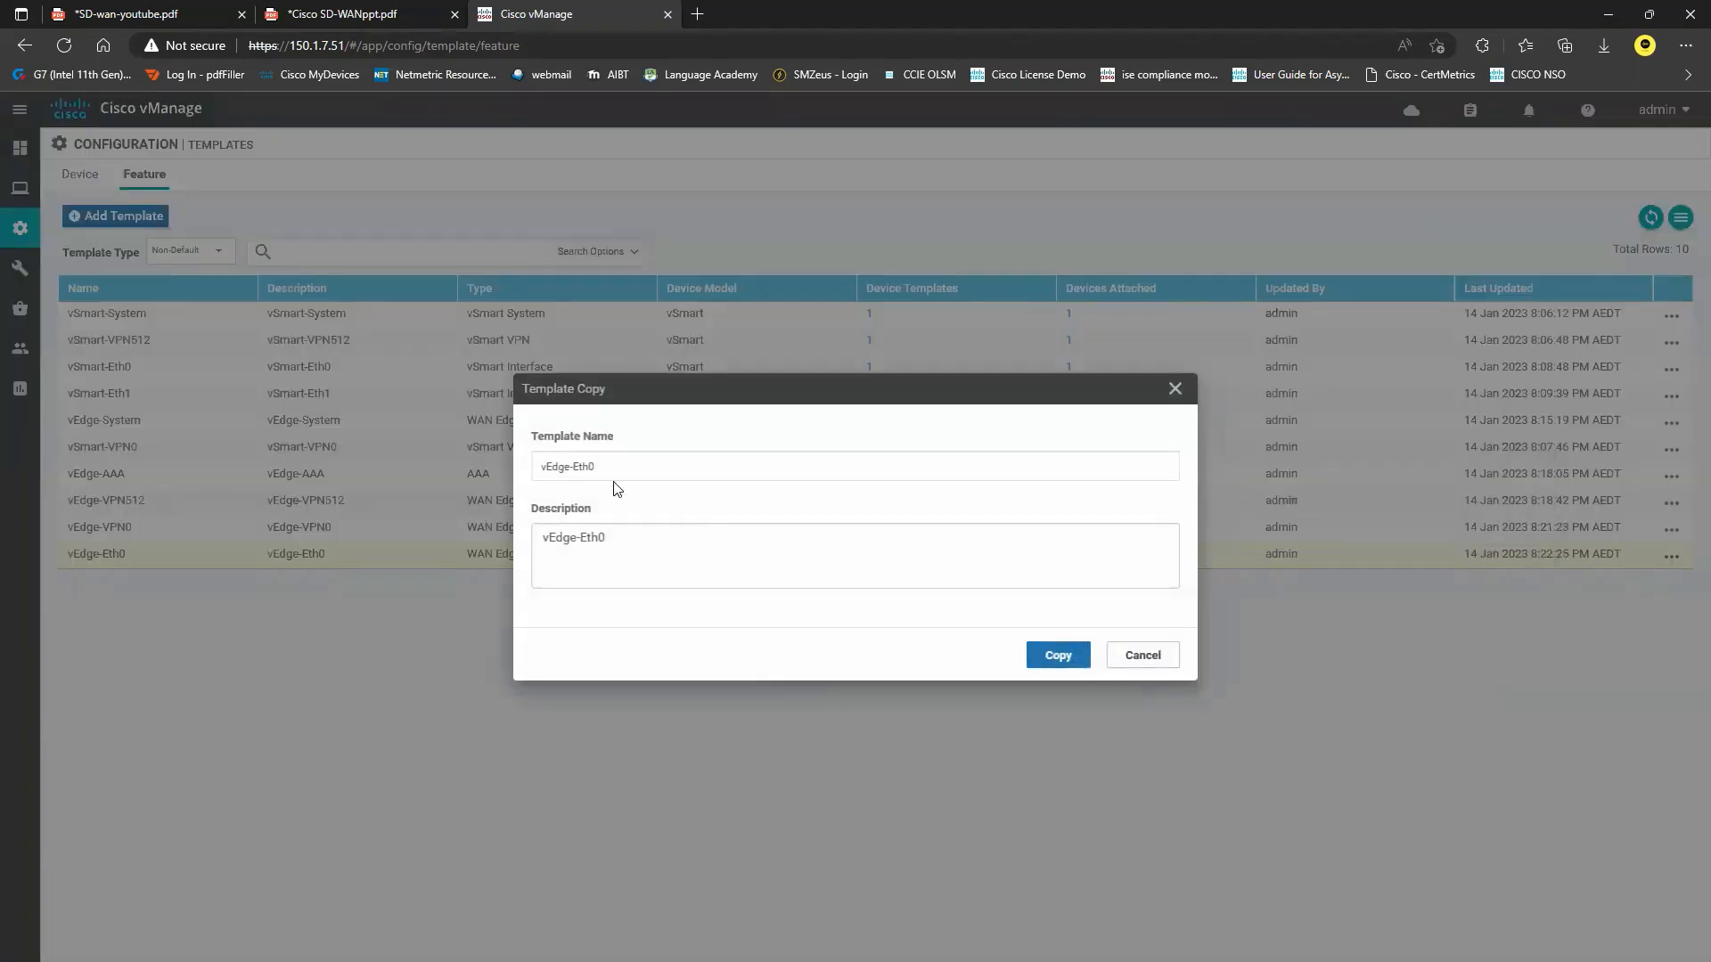
left_click(592, 463)
left_click_drag(592, 462, 572, 464)
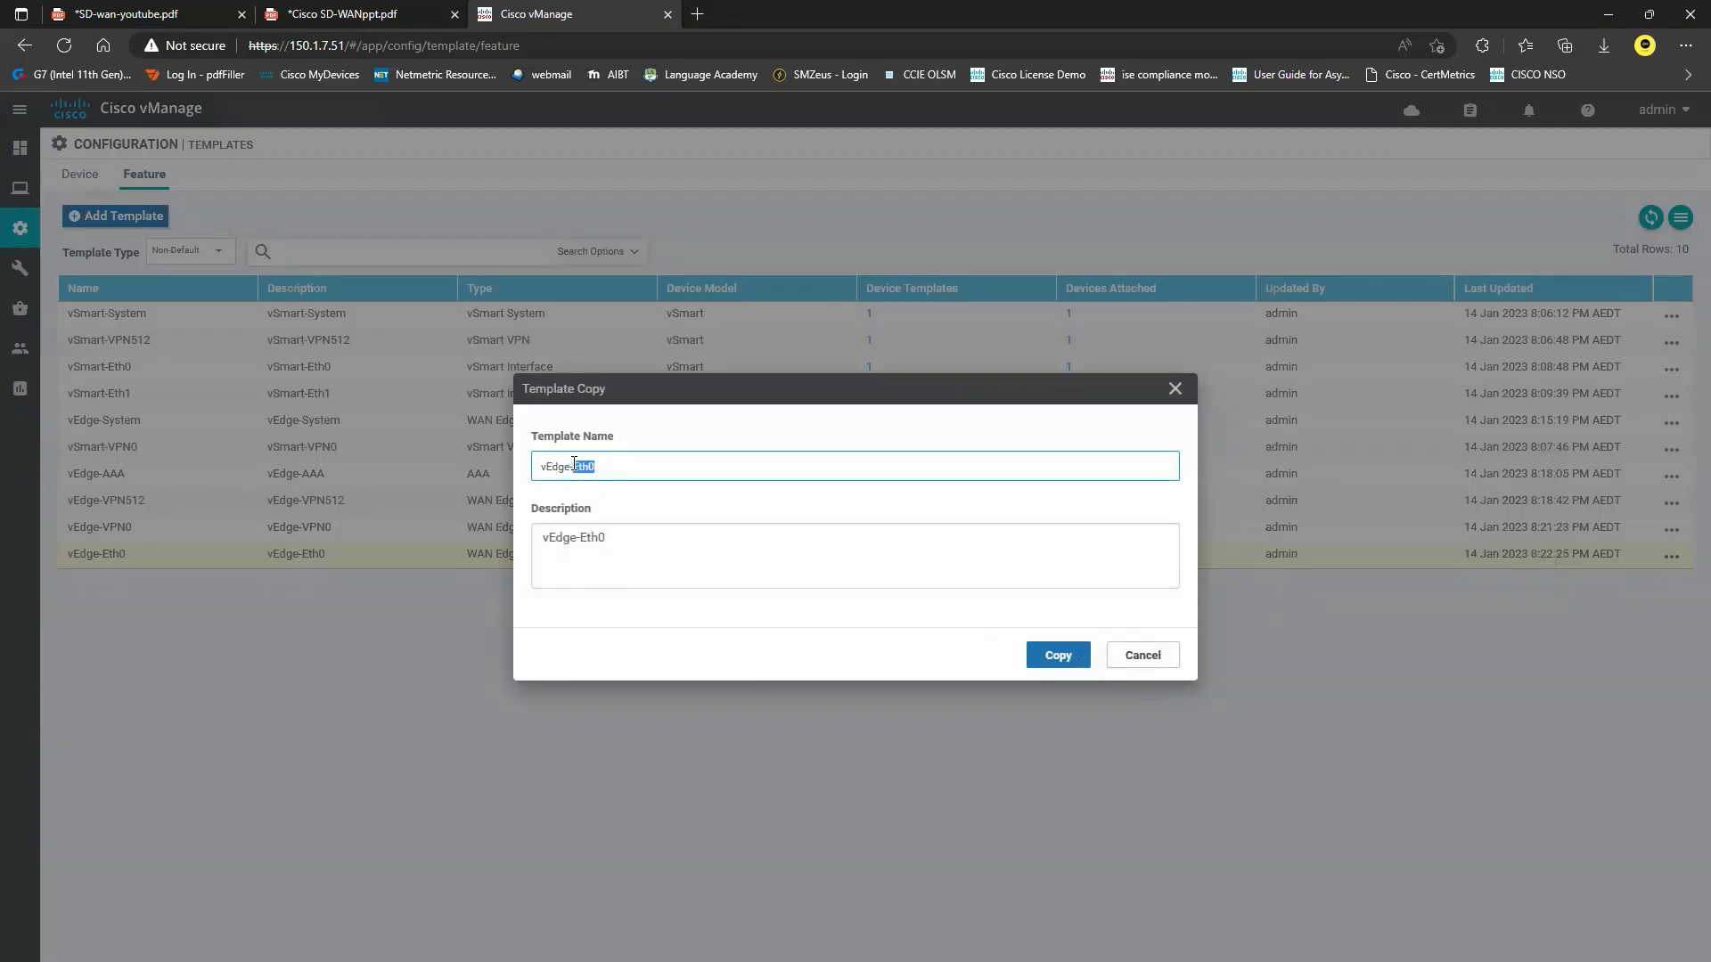
type("Ge0-0")
left_click(660, 536)
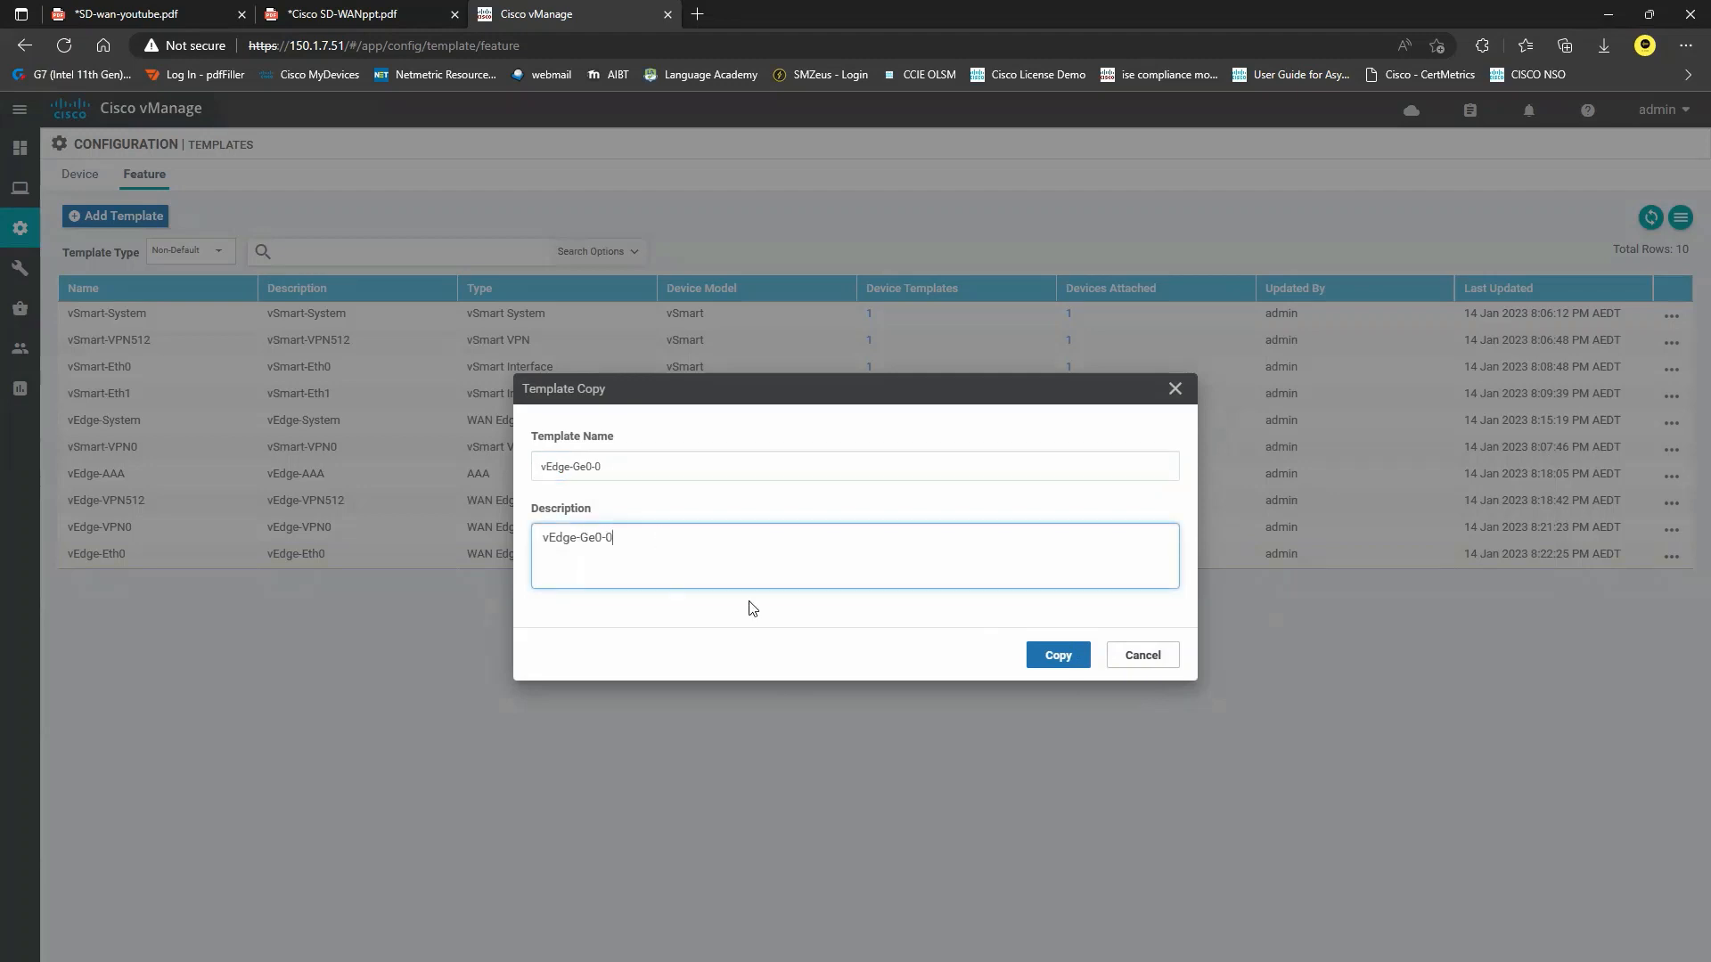
left_click(1047, 661)
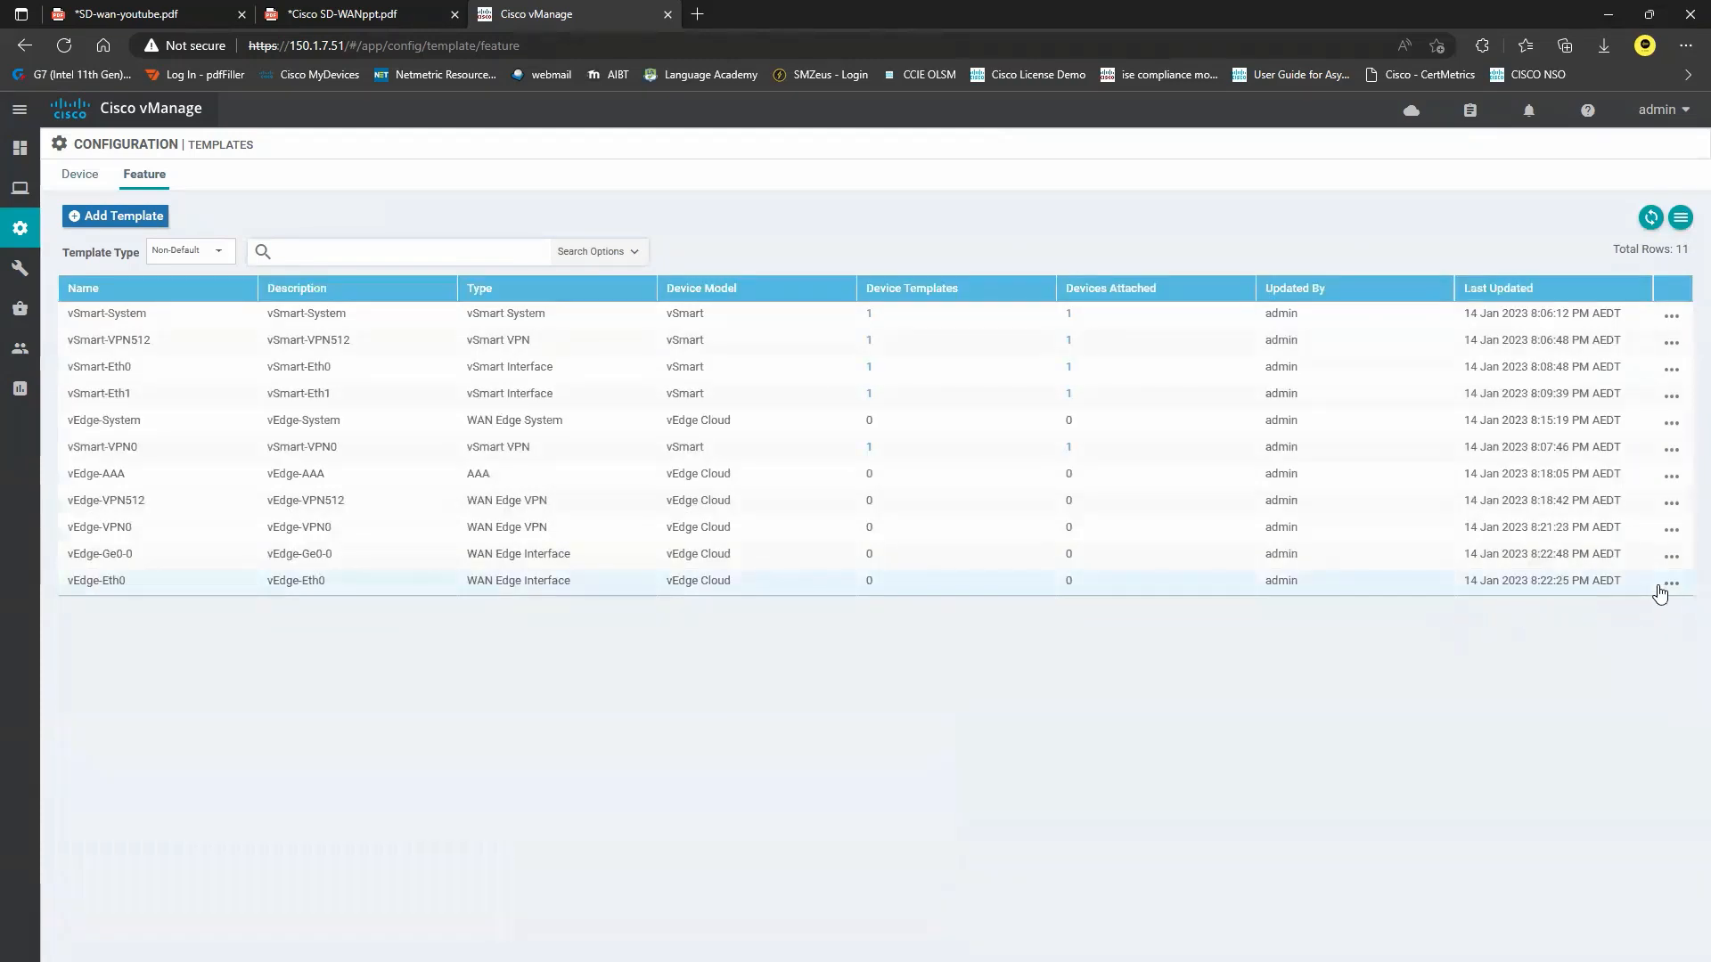
left_click(1672, 566)
In vEdge-Ge0-0, set the interface name to ge0/0 and the IPv4 address key to vEdge-Ge0-0-ipadd.
left_click(1616, 614)
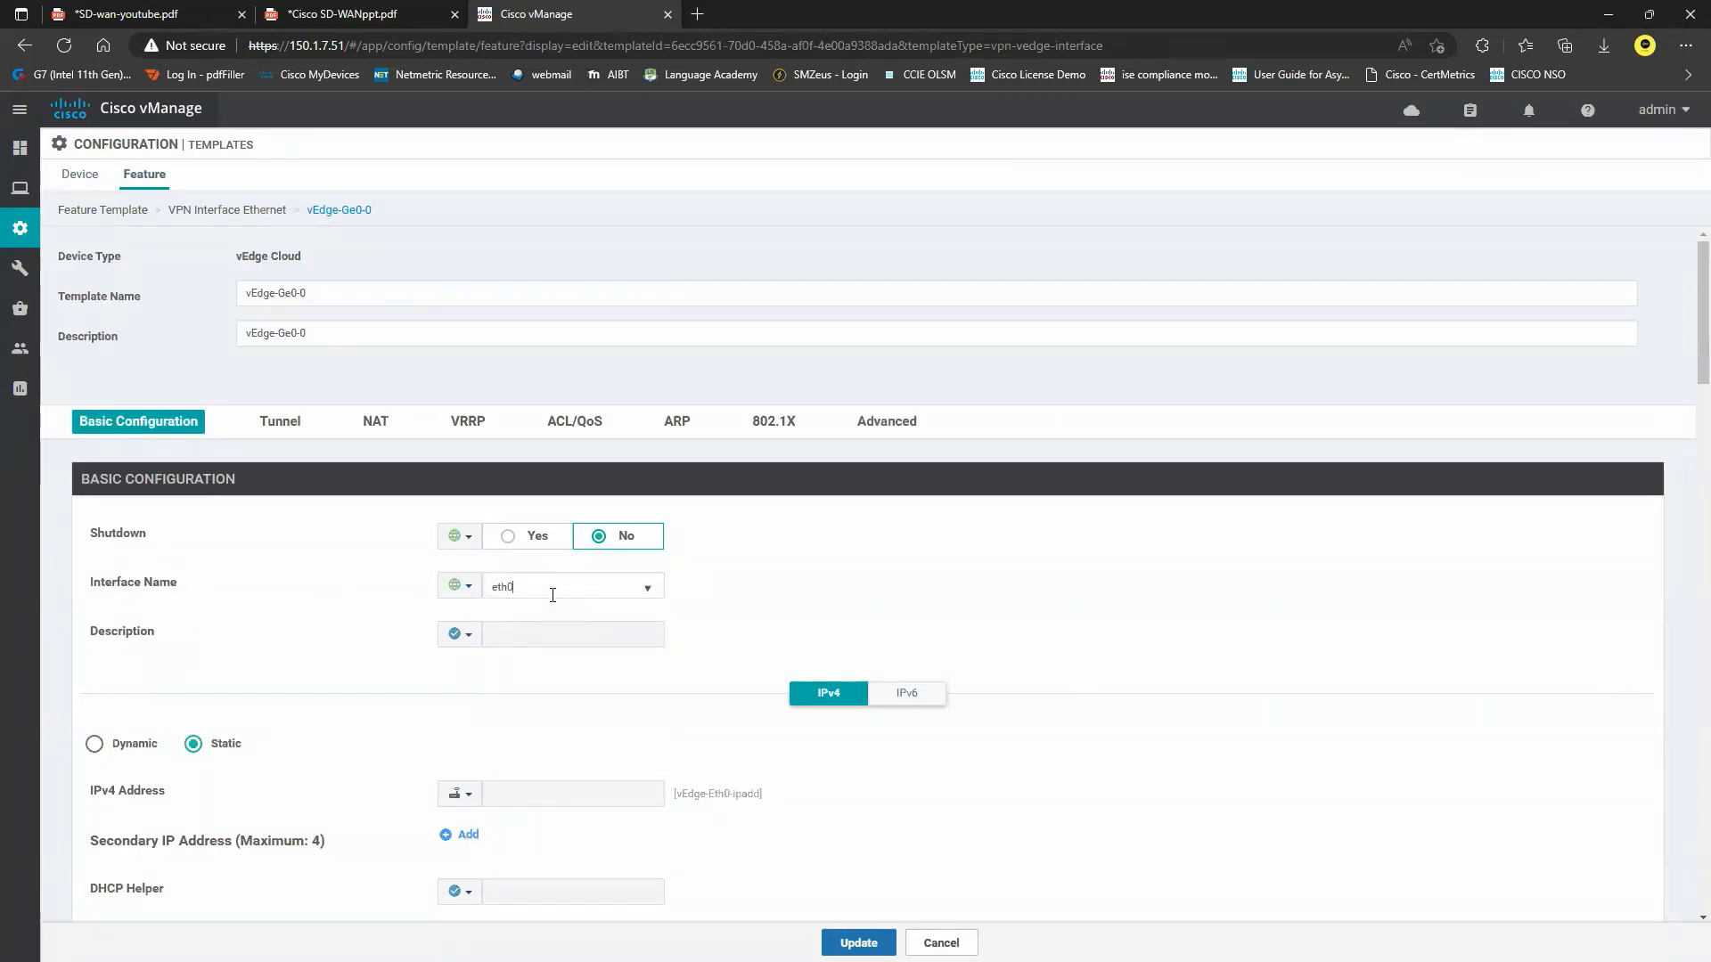
left_click_drag(581, 590, 428, 593)
key("BackSpace")
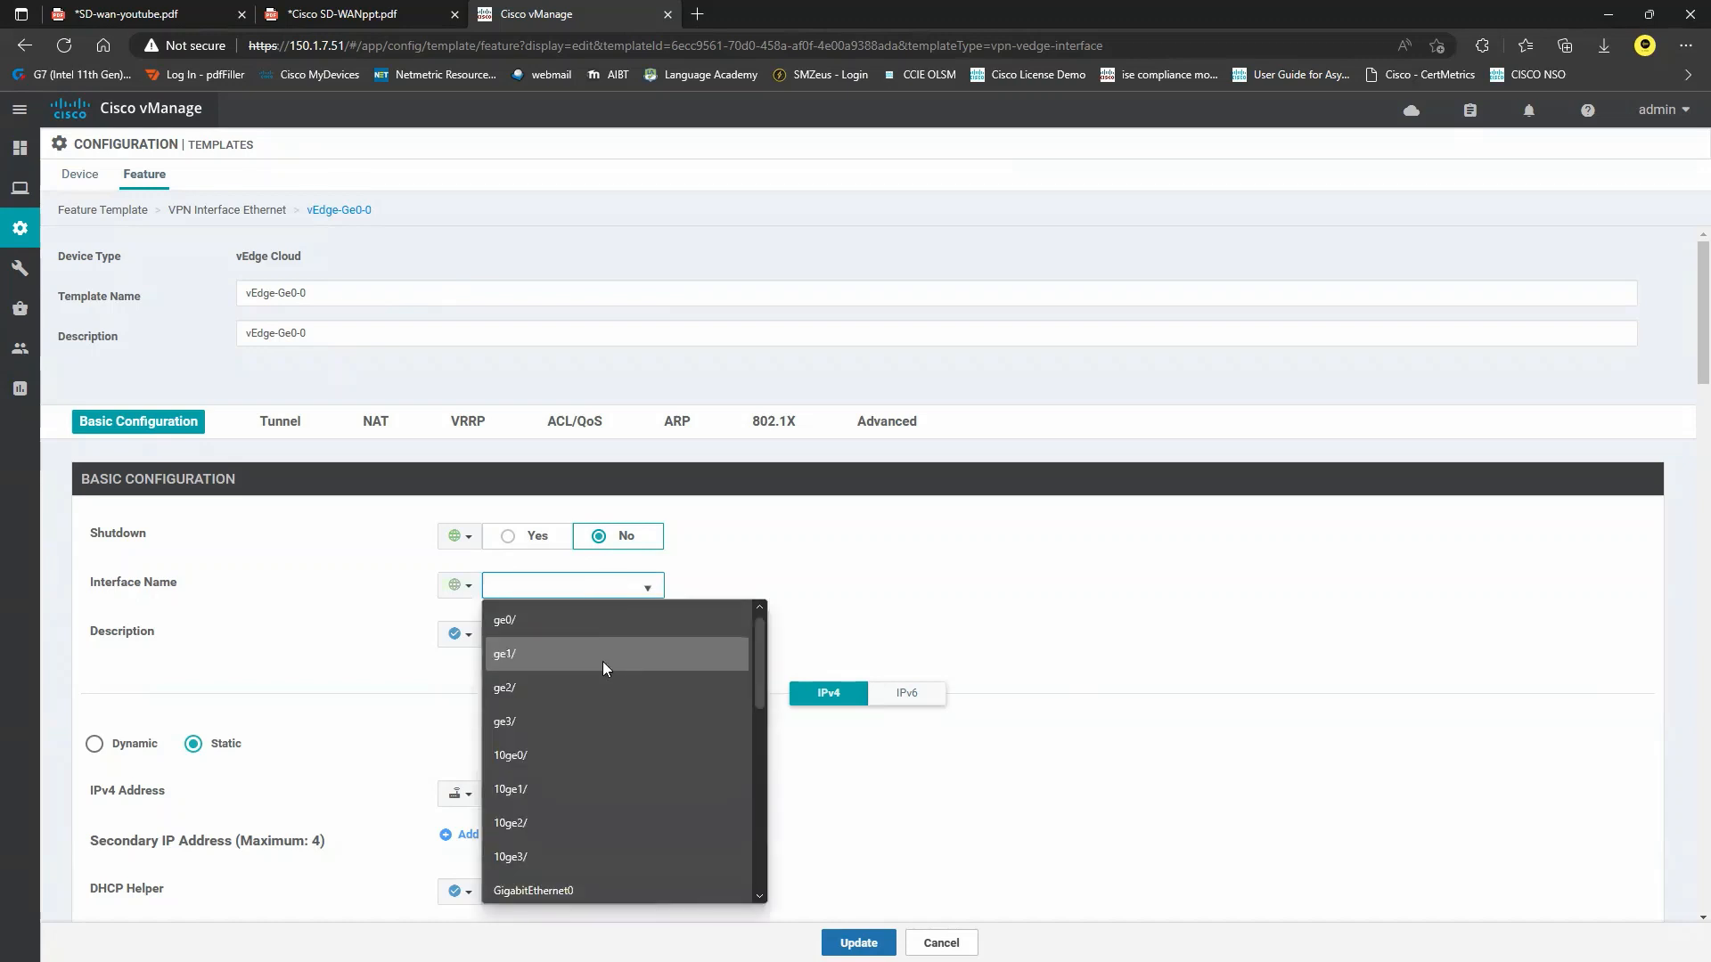
type("ge0/0")
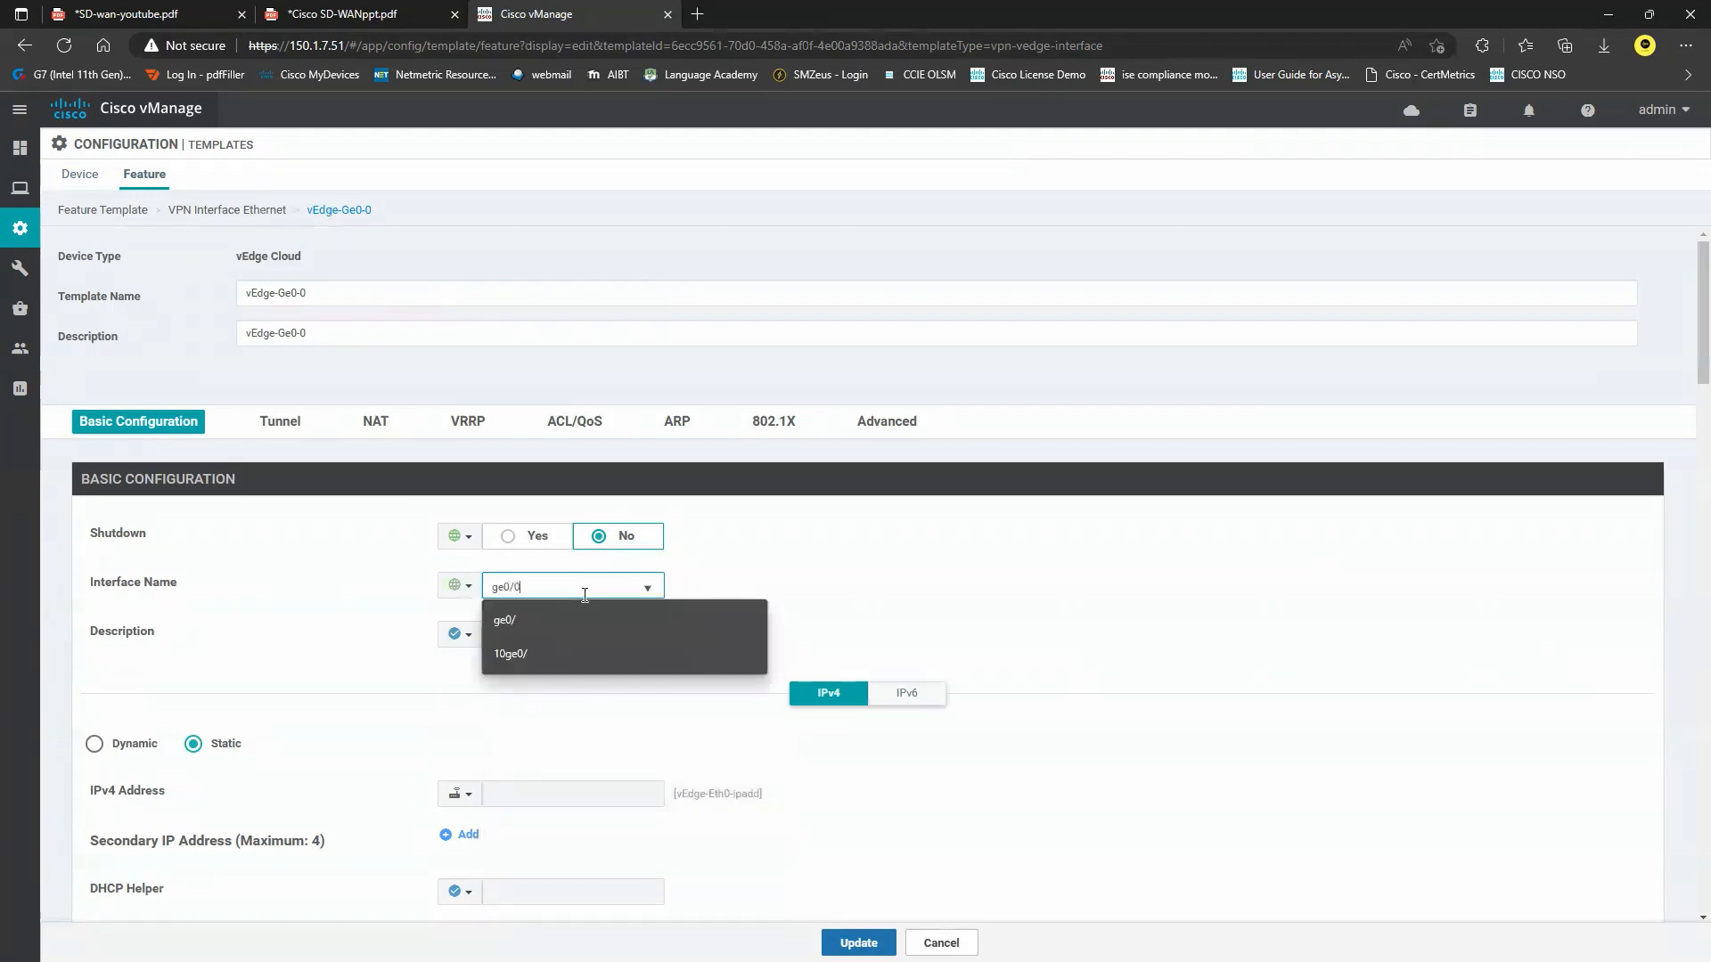
left_click(408, 606)
scroll(356, 695, "down", 1)
left_click(461, 689)
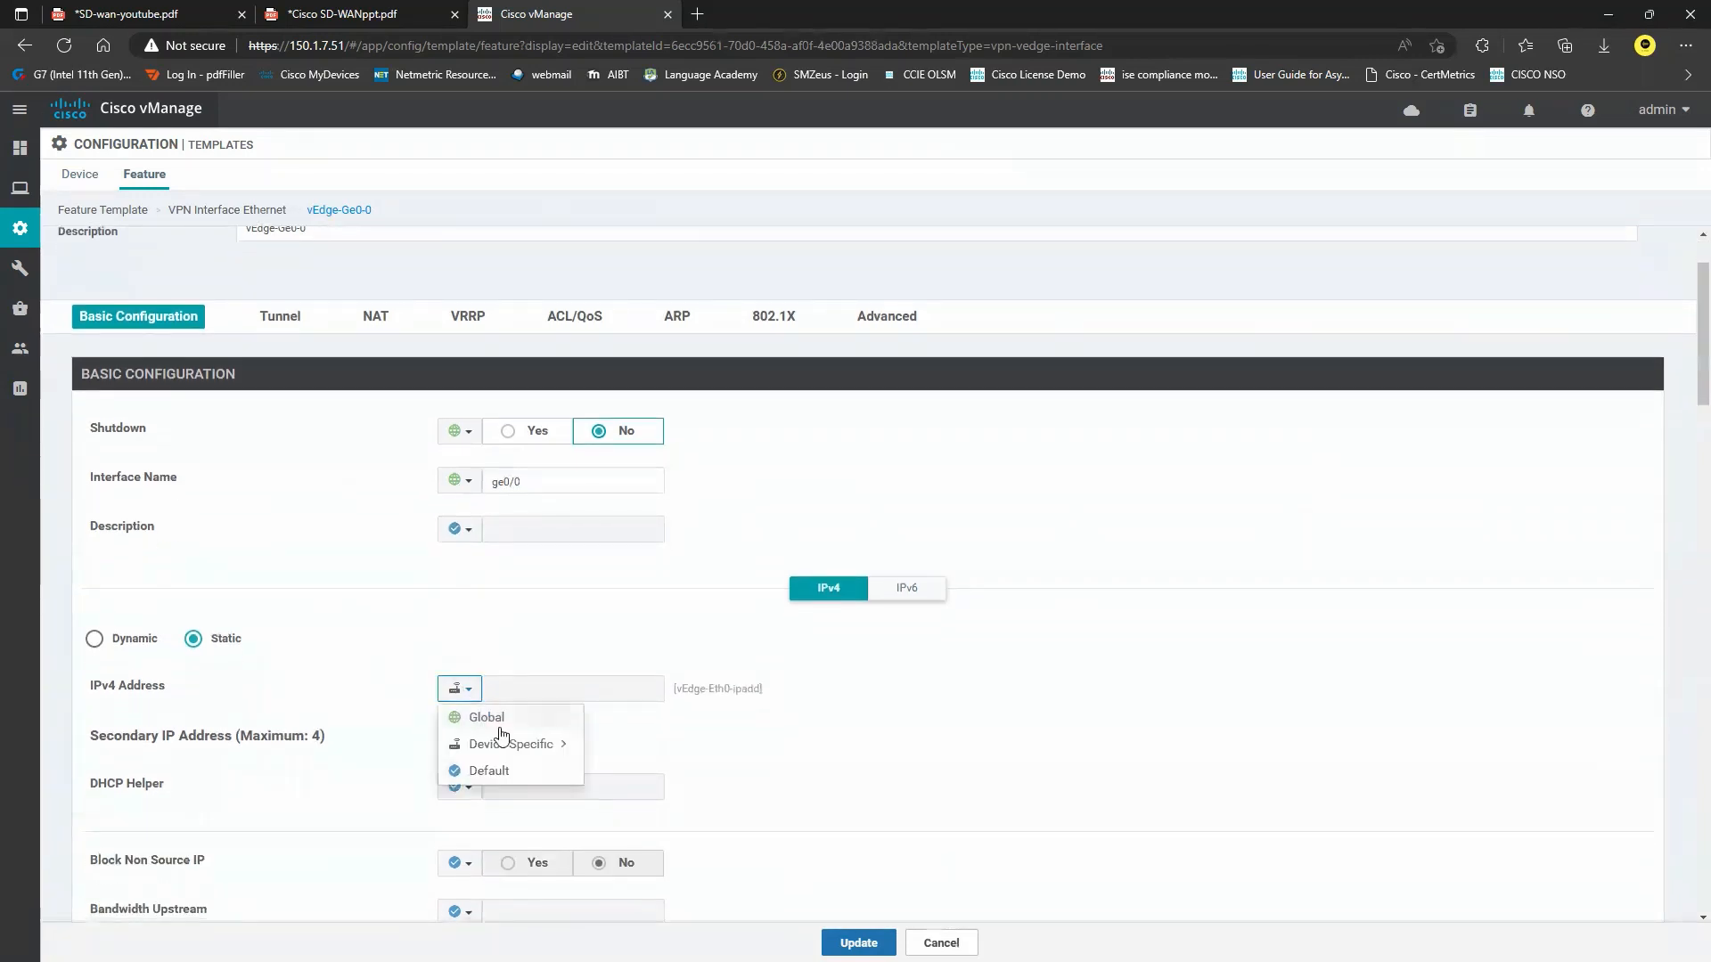
mouse_move(500, 741)
key("BackSpace")
key("BackSpace")
key("BackSpace")
key("BackSpace")
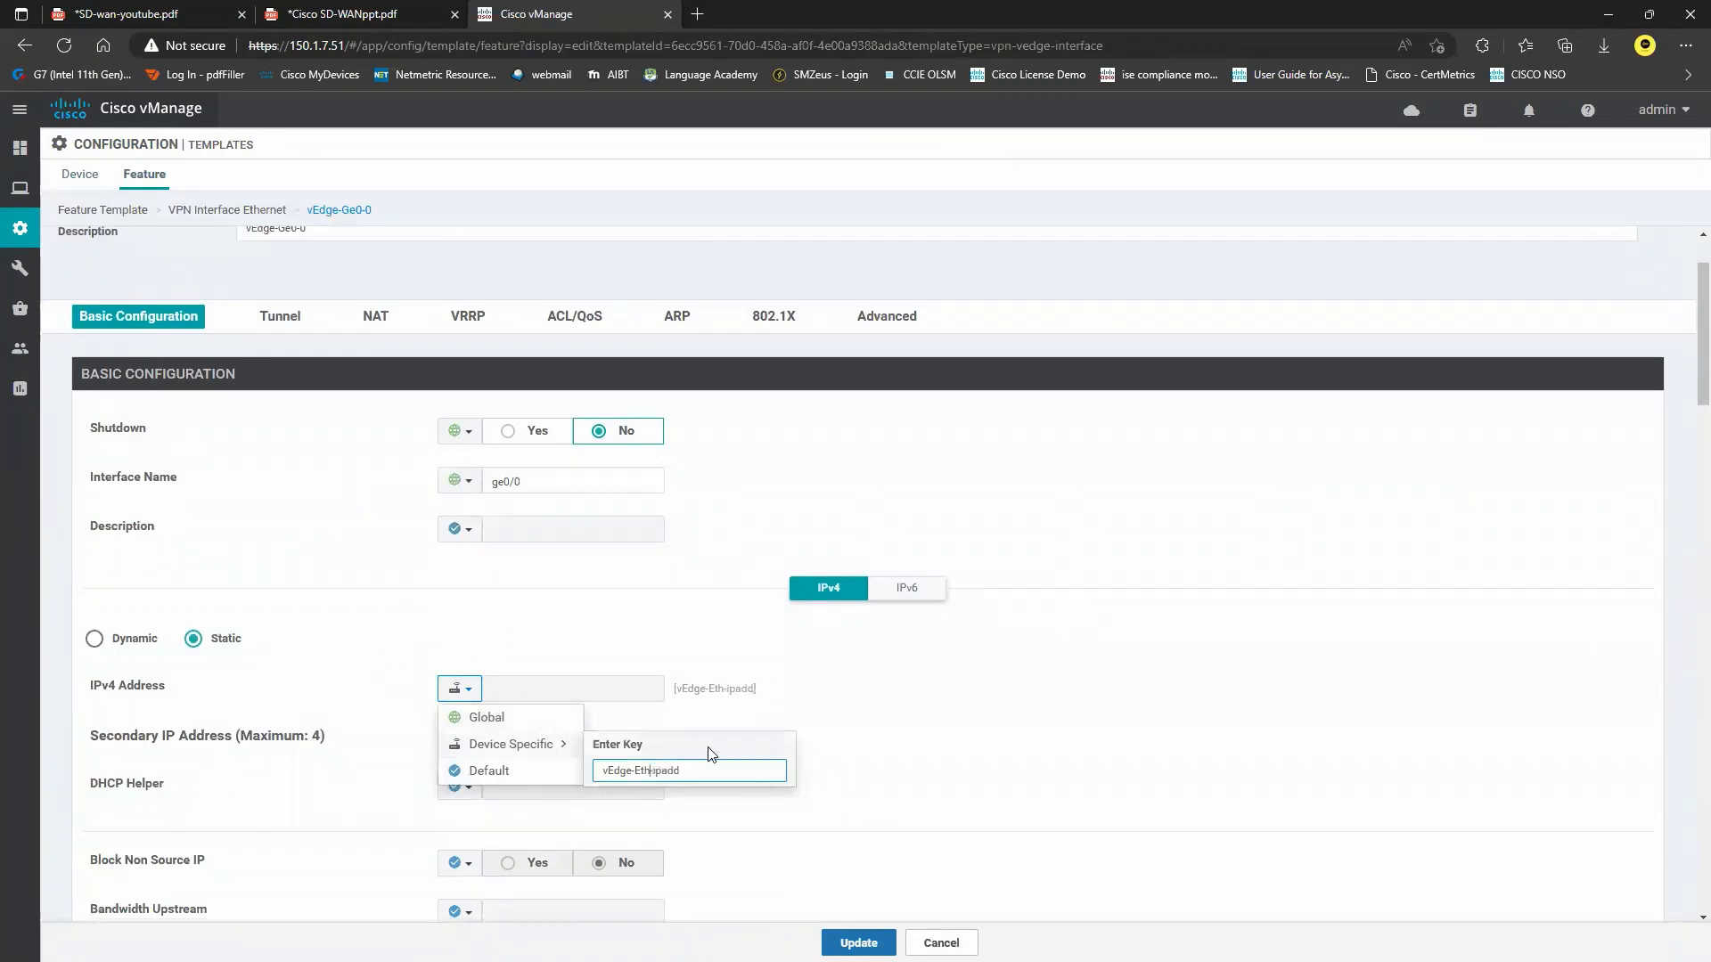
type("Ge0-0")
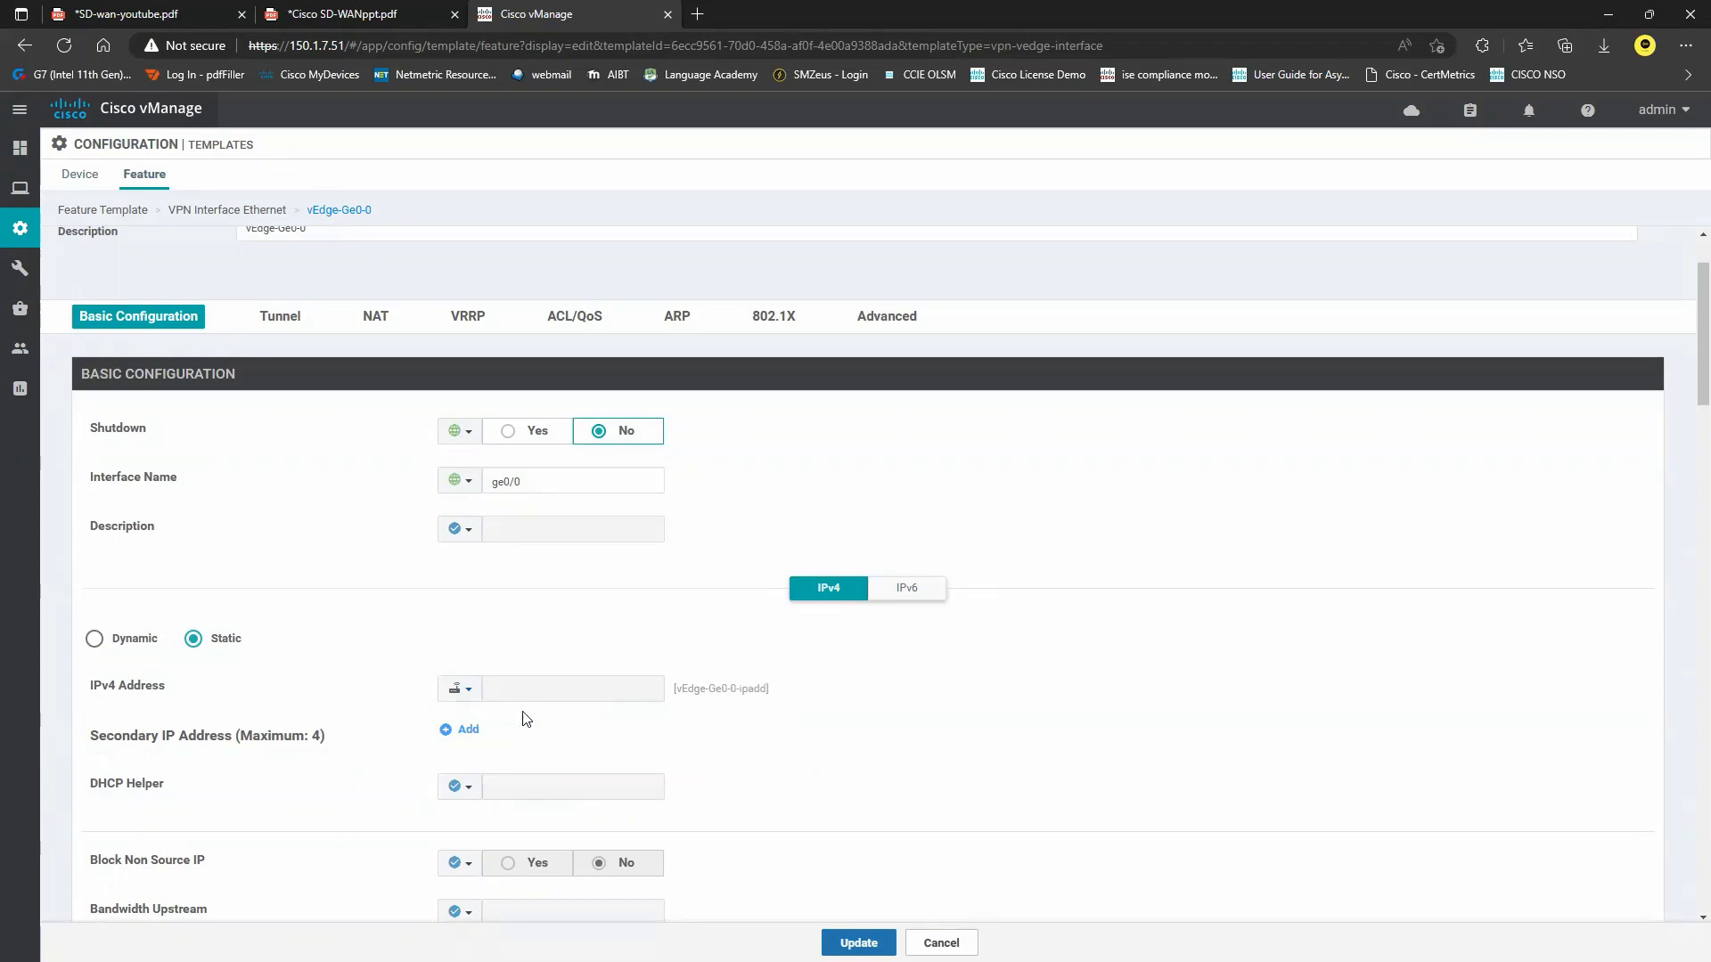
Turn Tunnel Interface Global On, then check the Color note on the SD-WAN diagram.
left_click(283, 323)
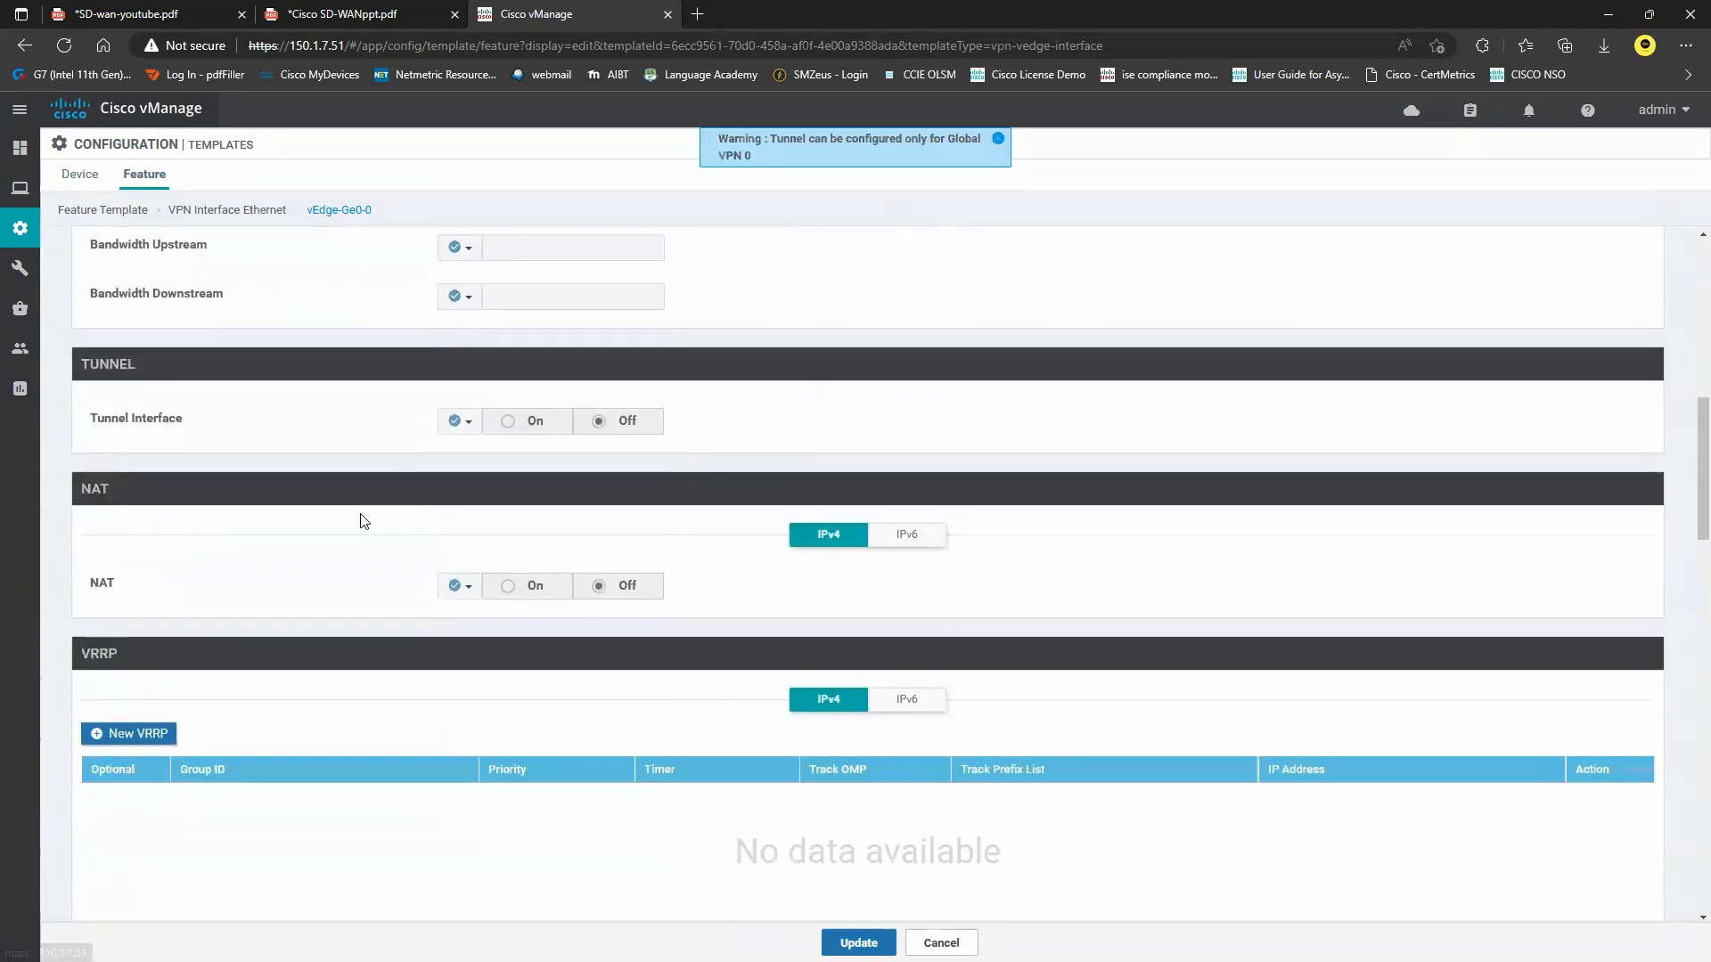
left_click(468, 393)
left_click(487, 419)
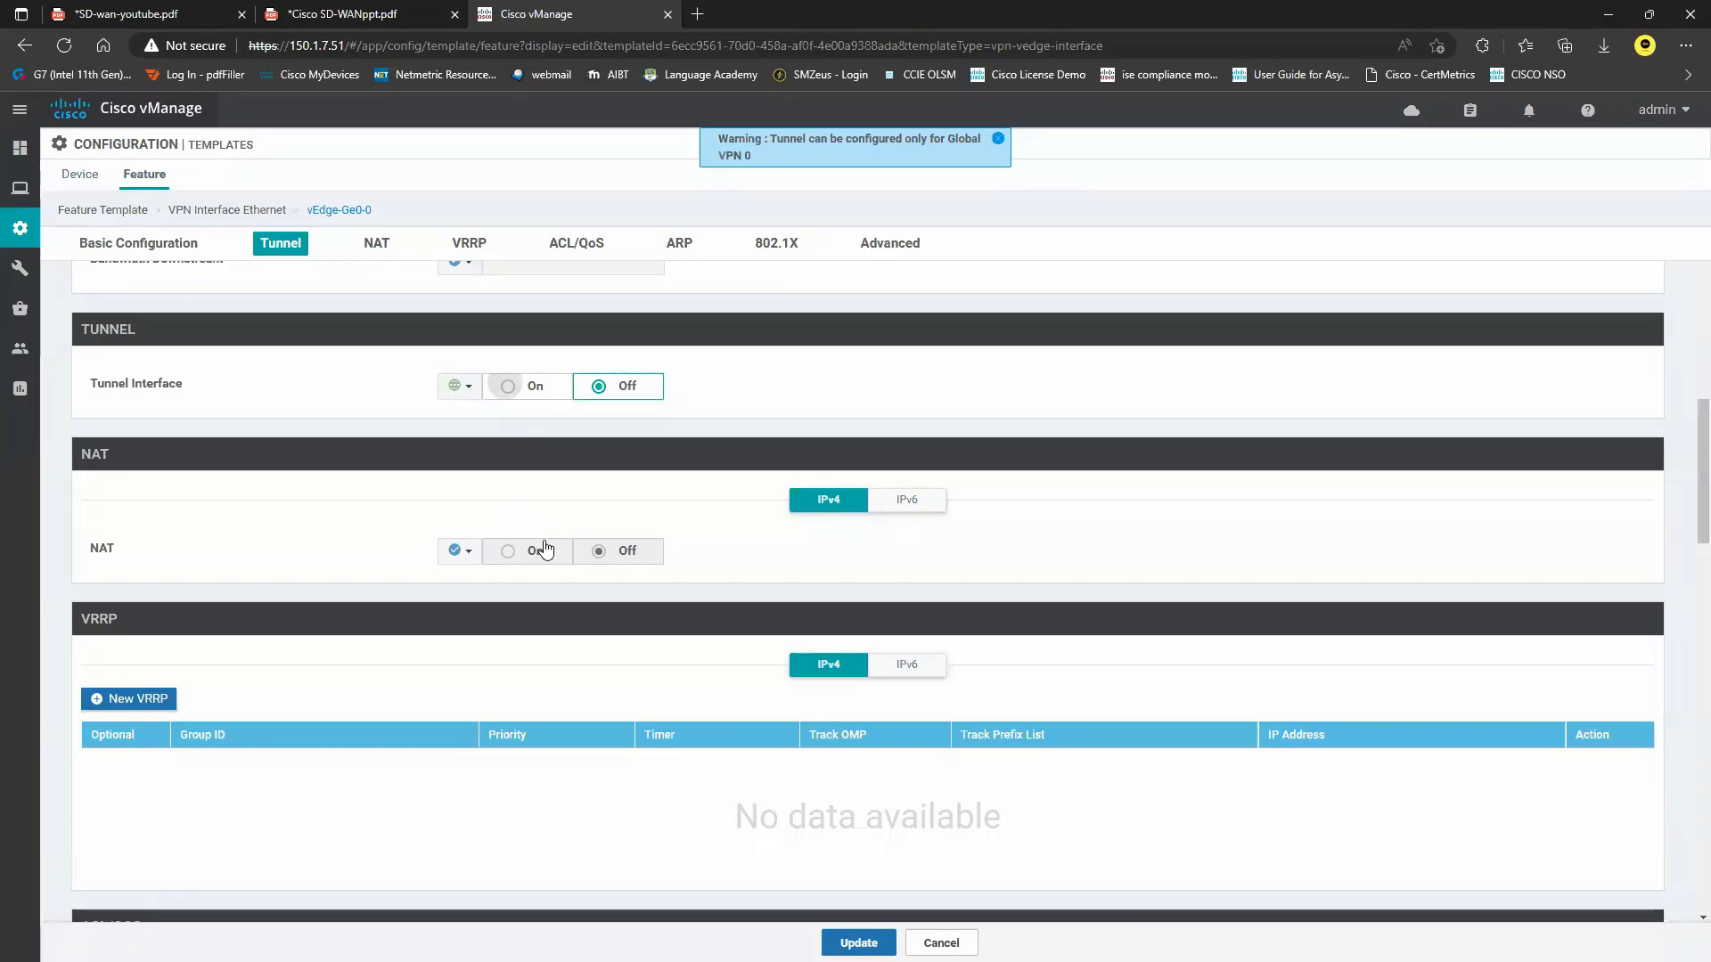
left_click(473, 487)
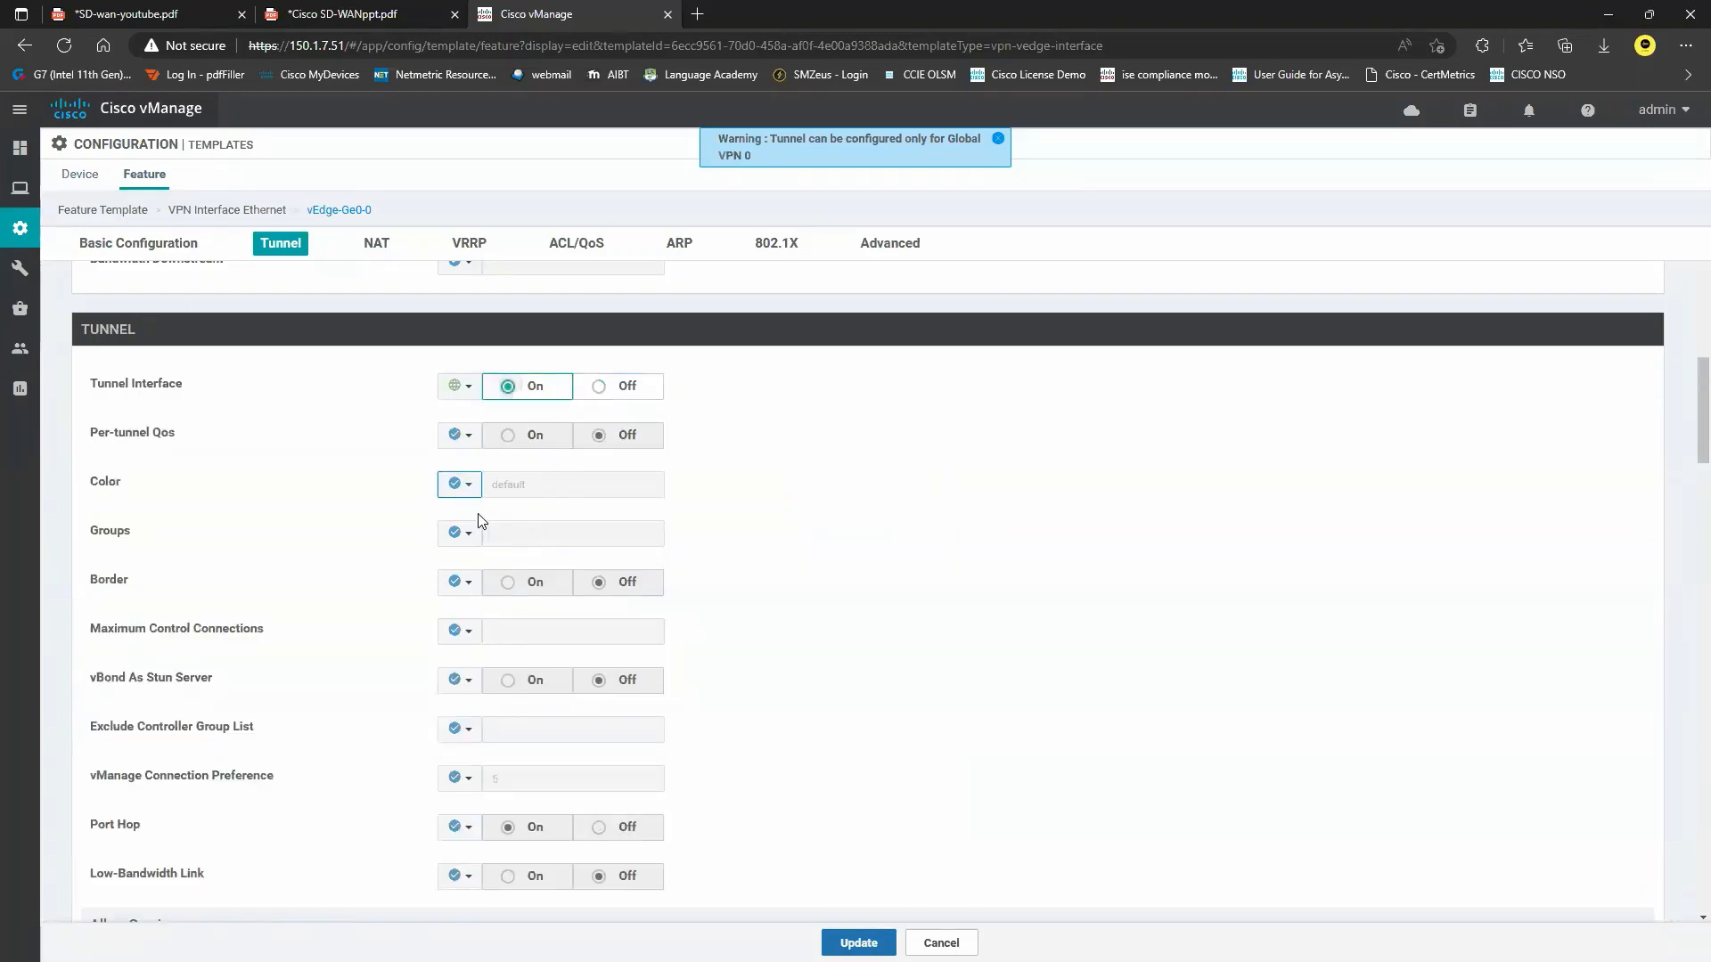
left_click(134, 12)
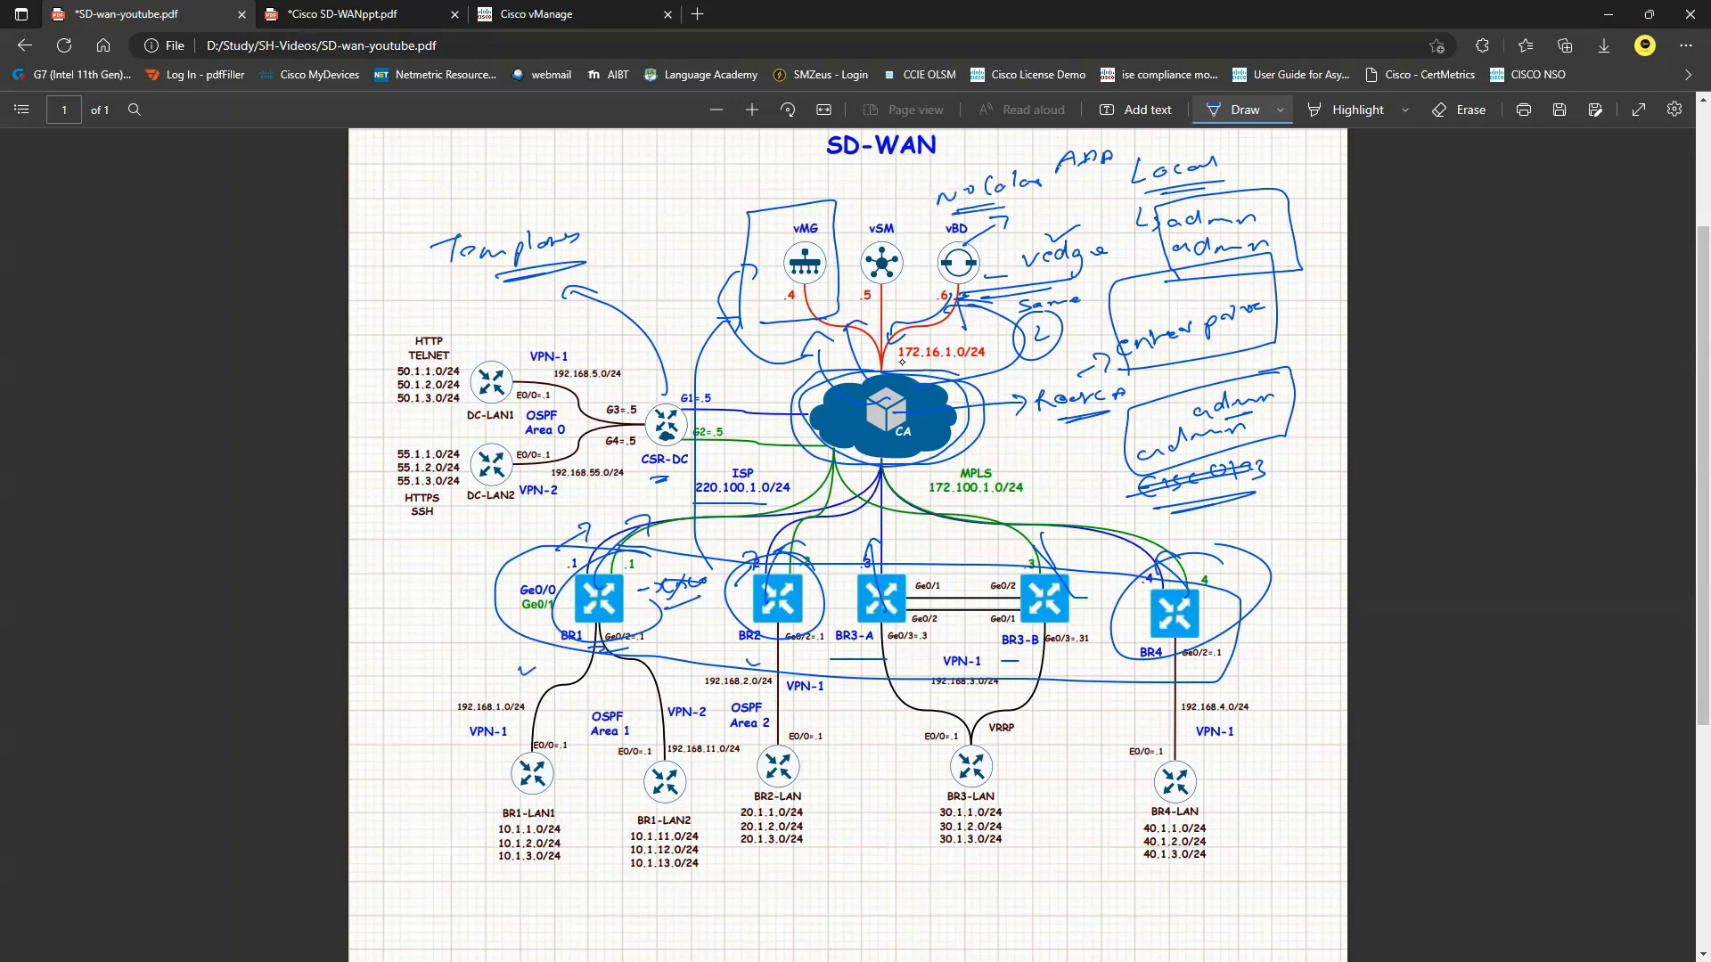
left_click_drag(424, 679, 490, 657)
left_click(505, 9)
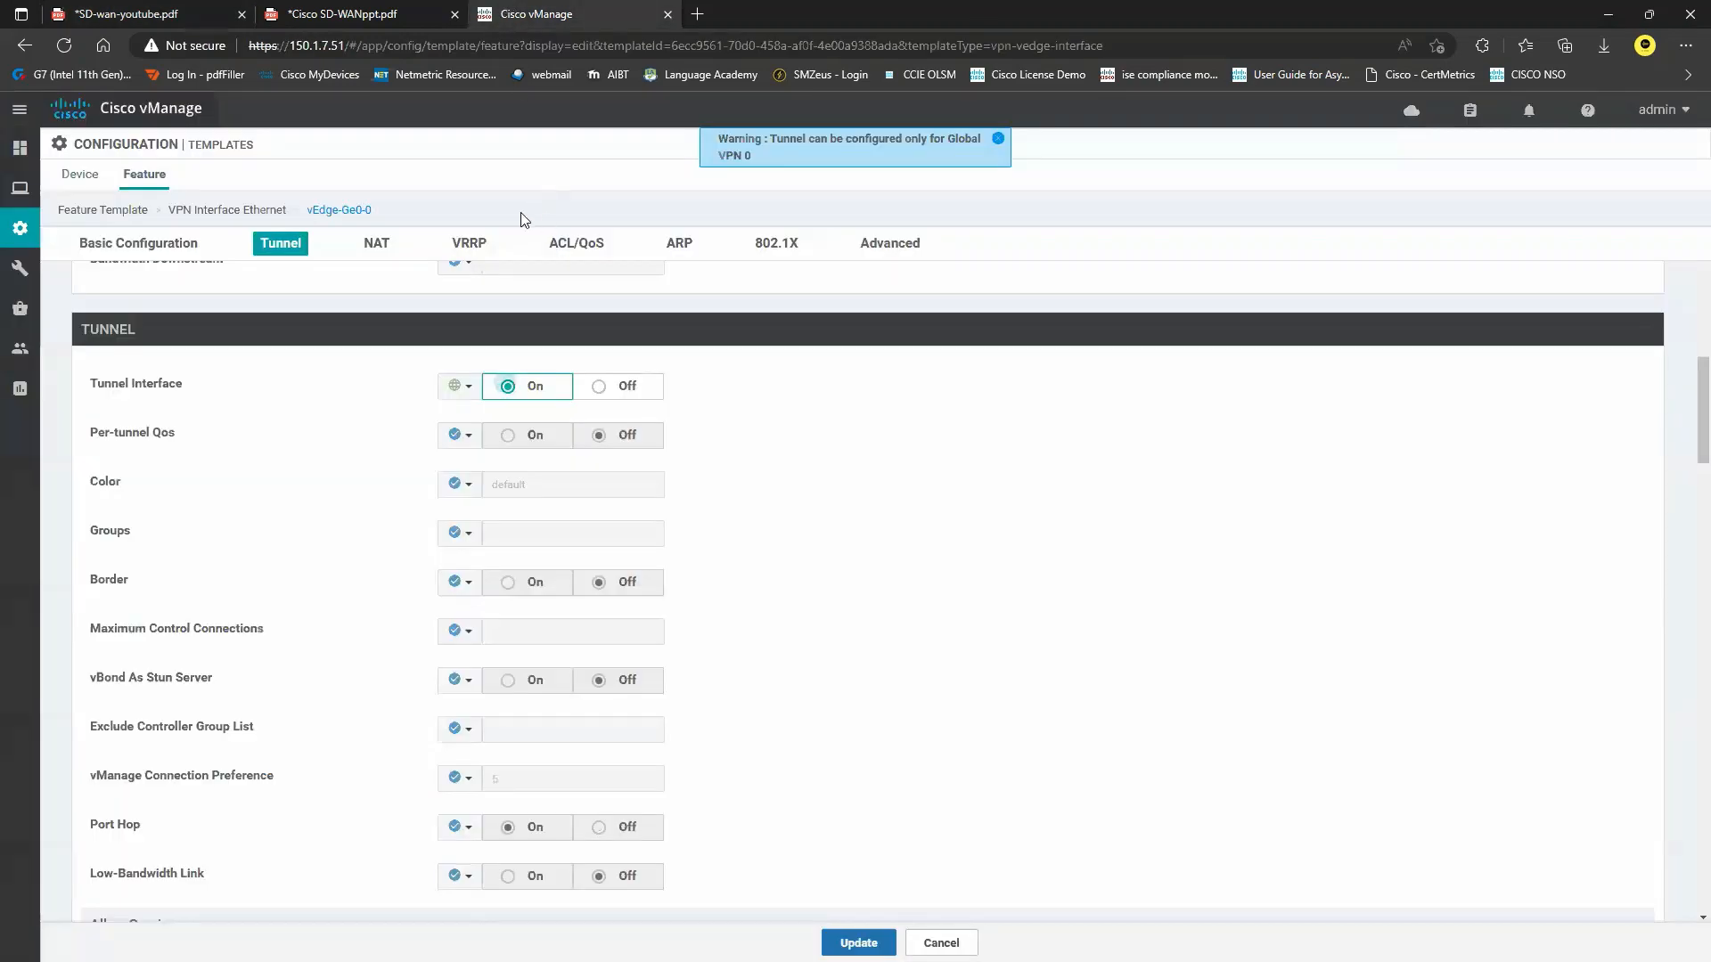
Make the tunnel Color device specific with key vEdge-Ge0-0-color.
left_click(459, 484)
mouse_move(535, 539)
double_click(648, 565)
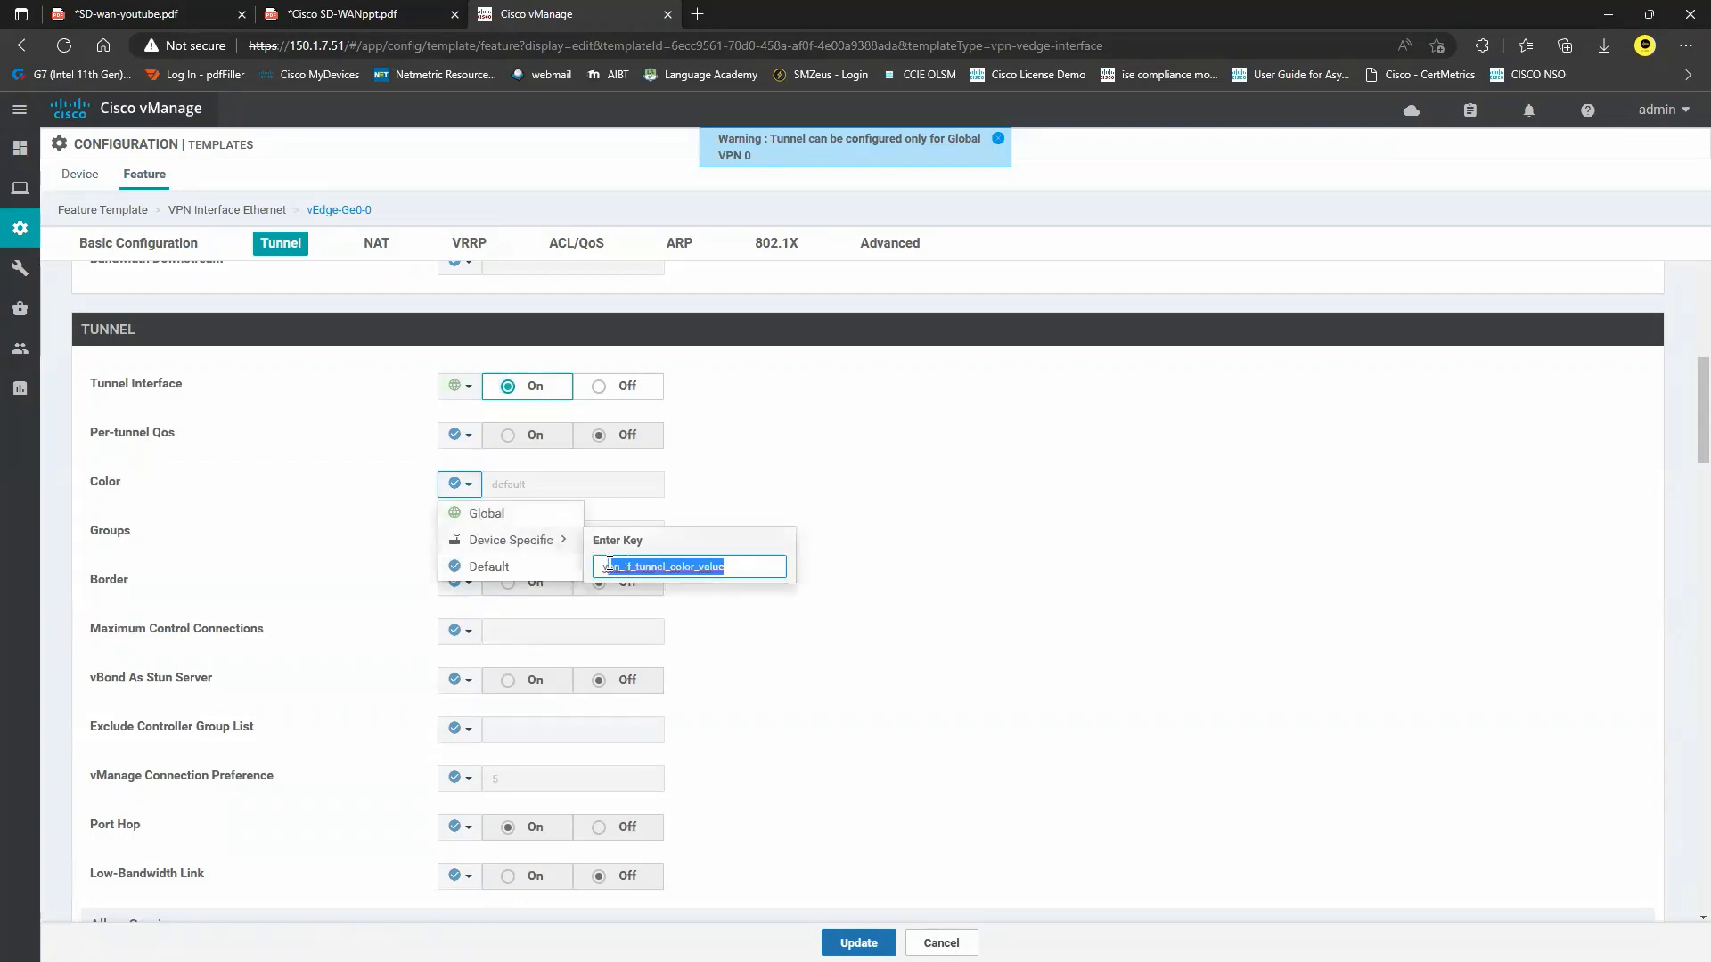
type("vEd")
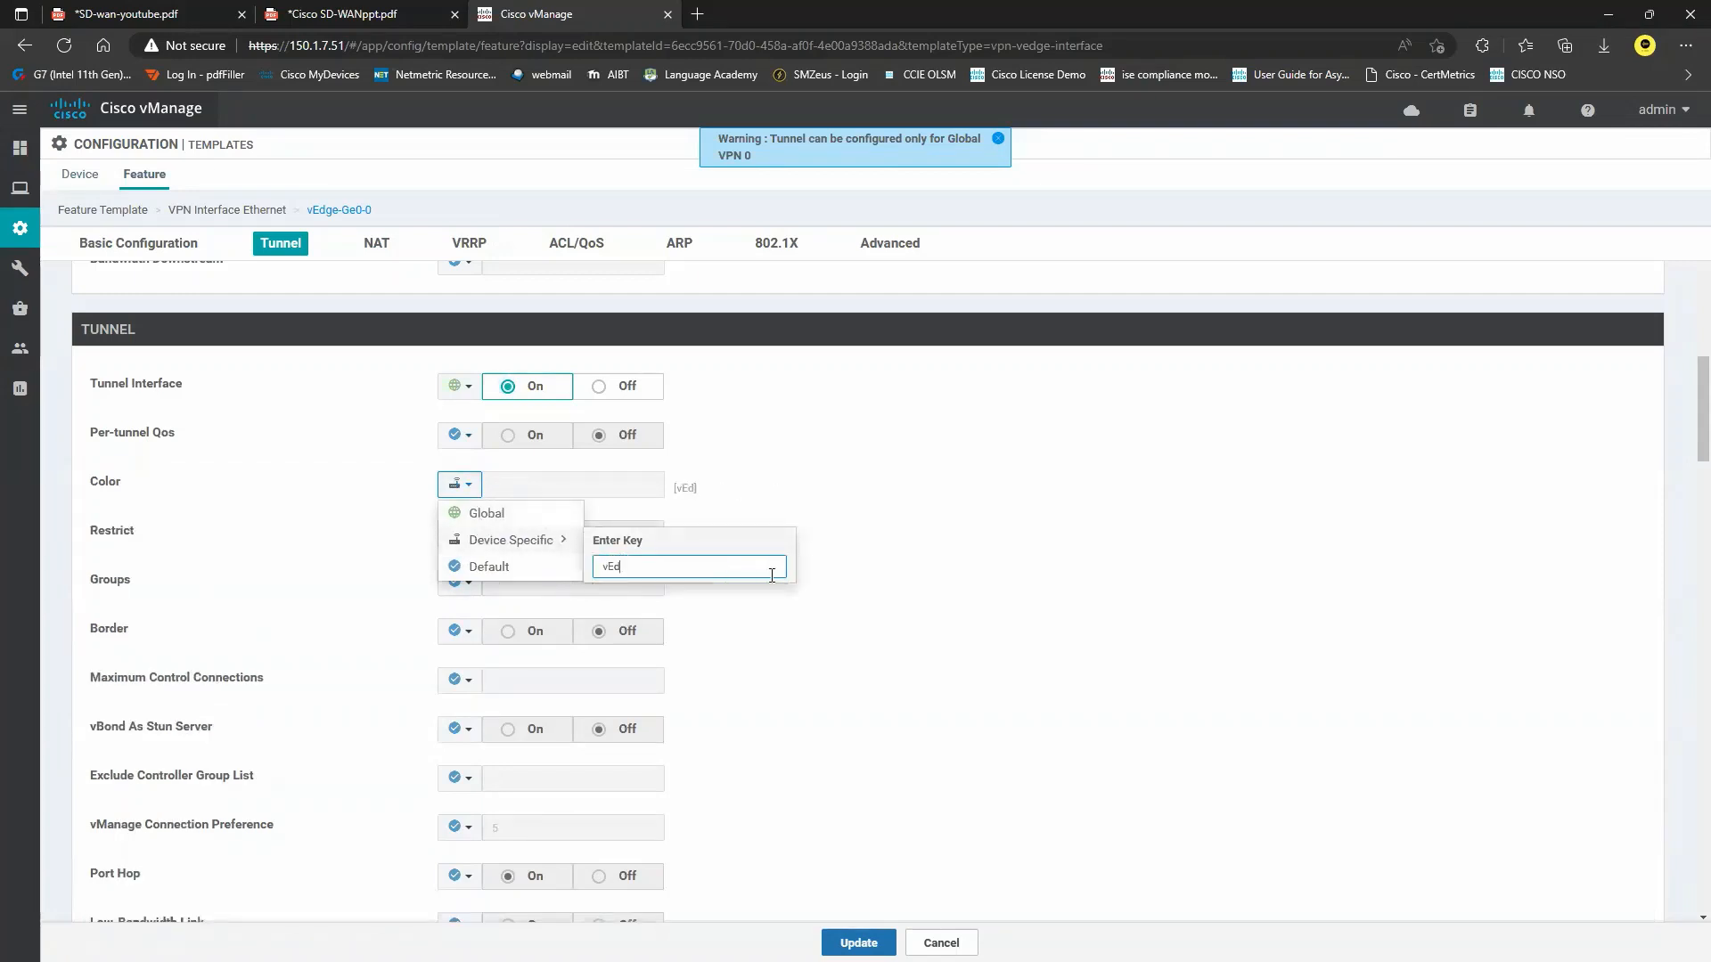
type("ge-Ge0-0-color")
key("Return")
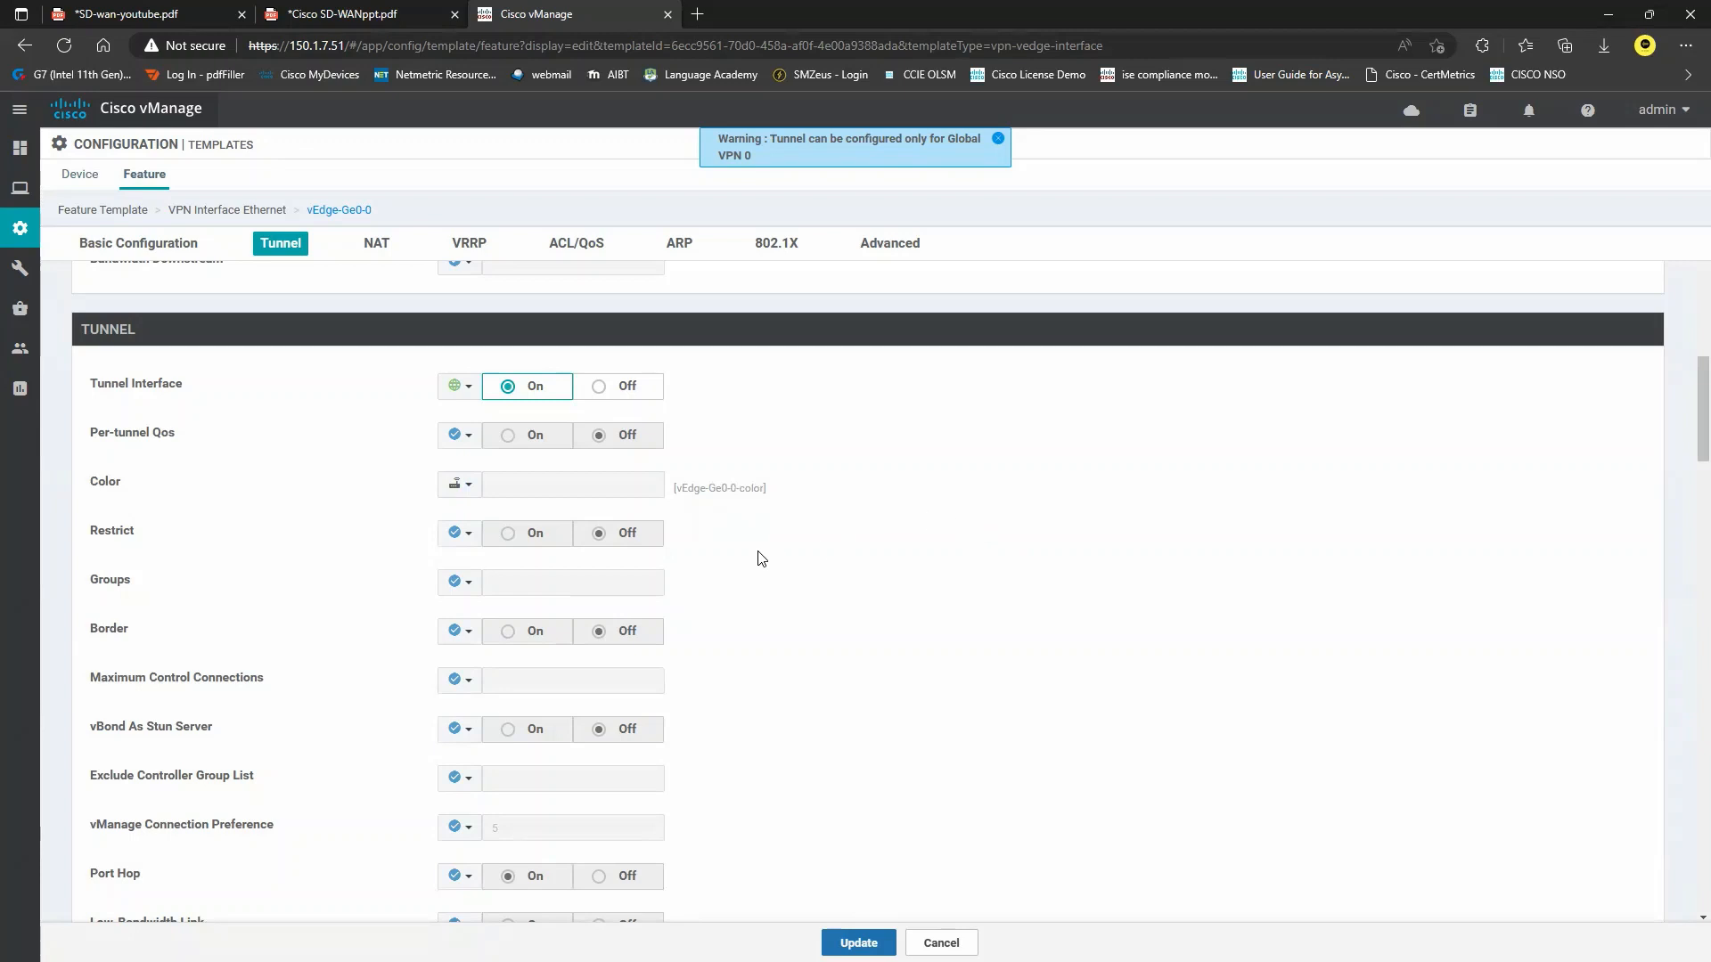
Set the All, NETCONF and SSH tunnel services to Global On, then show the SD-WAN diagram PDF.
scroll(775, 543, "down", 3)
scroll(764, 543, "down", 2)
left_click(459, 612)
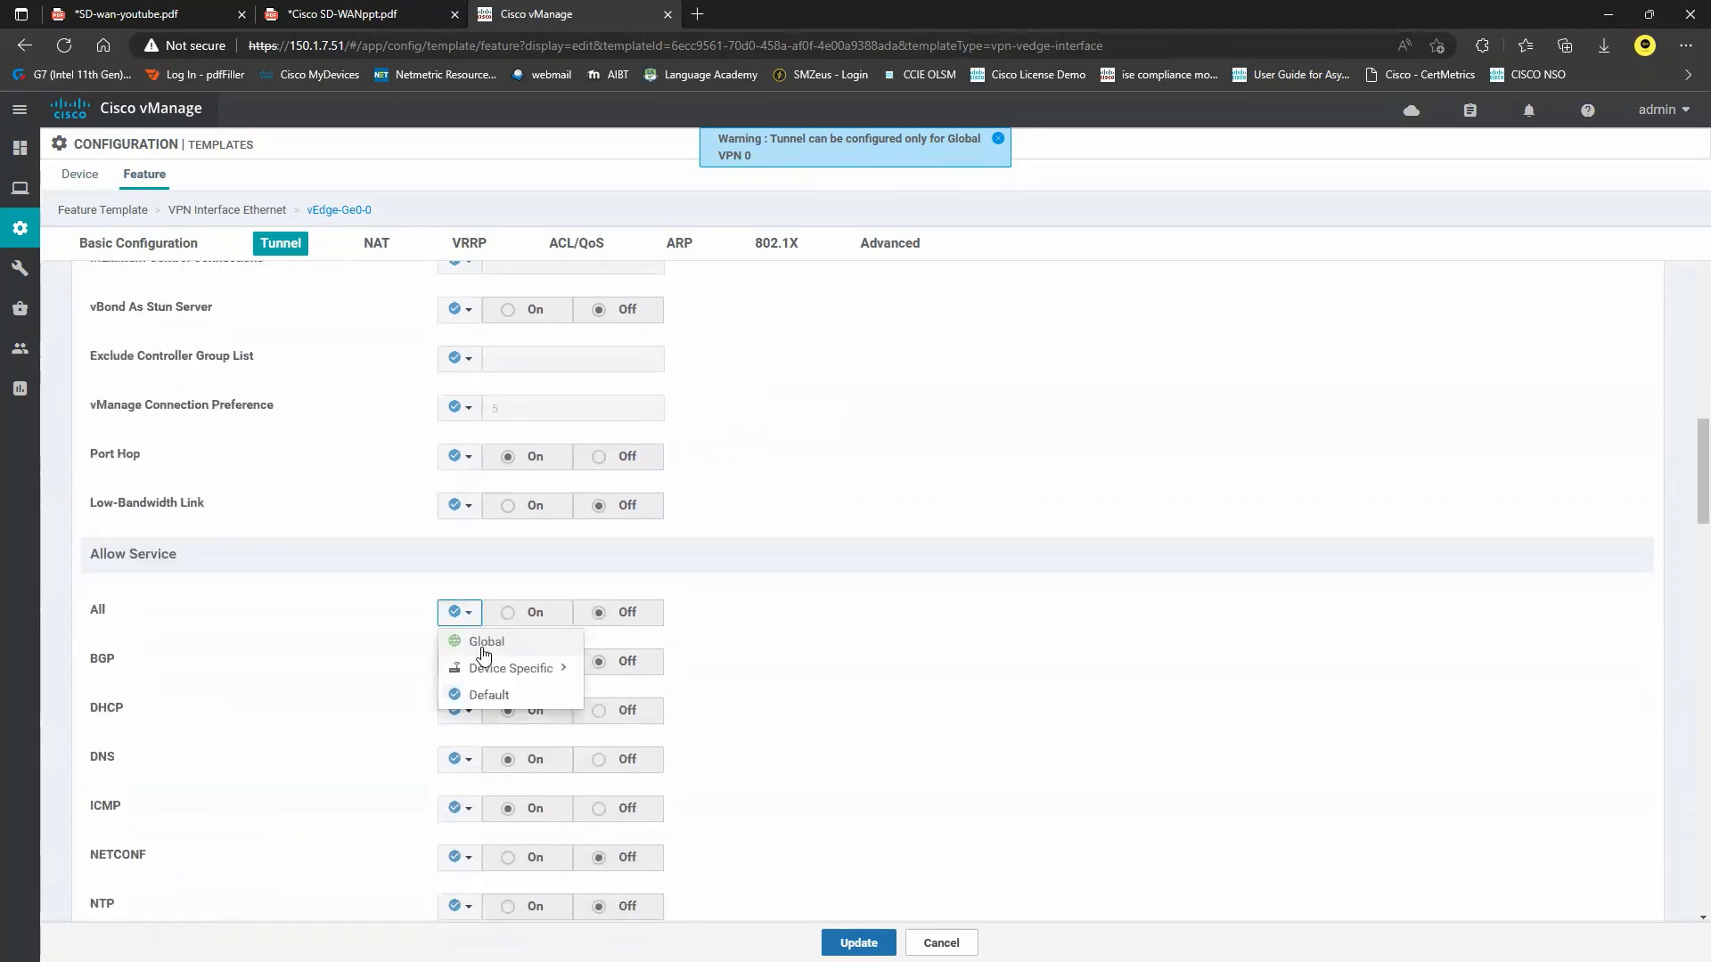
left_click(484, 644)
left_click(508, 612)
scroll(512, 620, "down", 2)
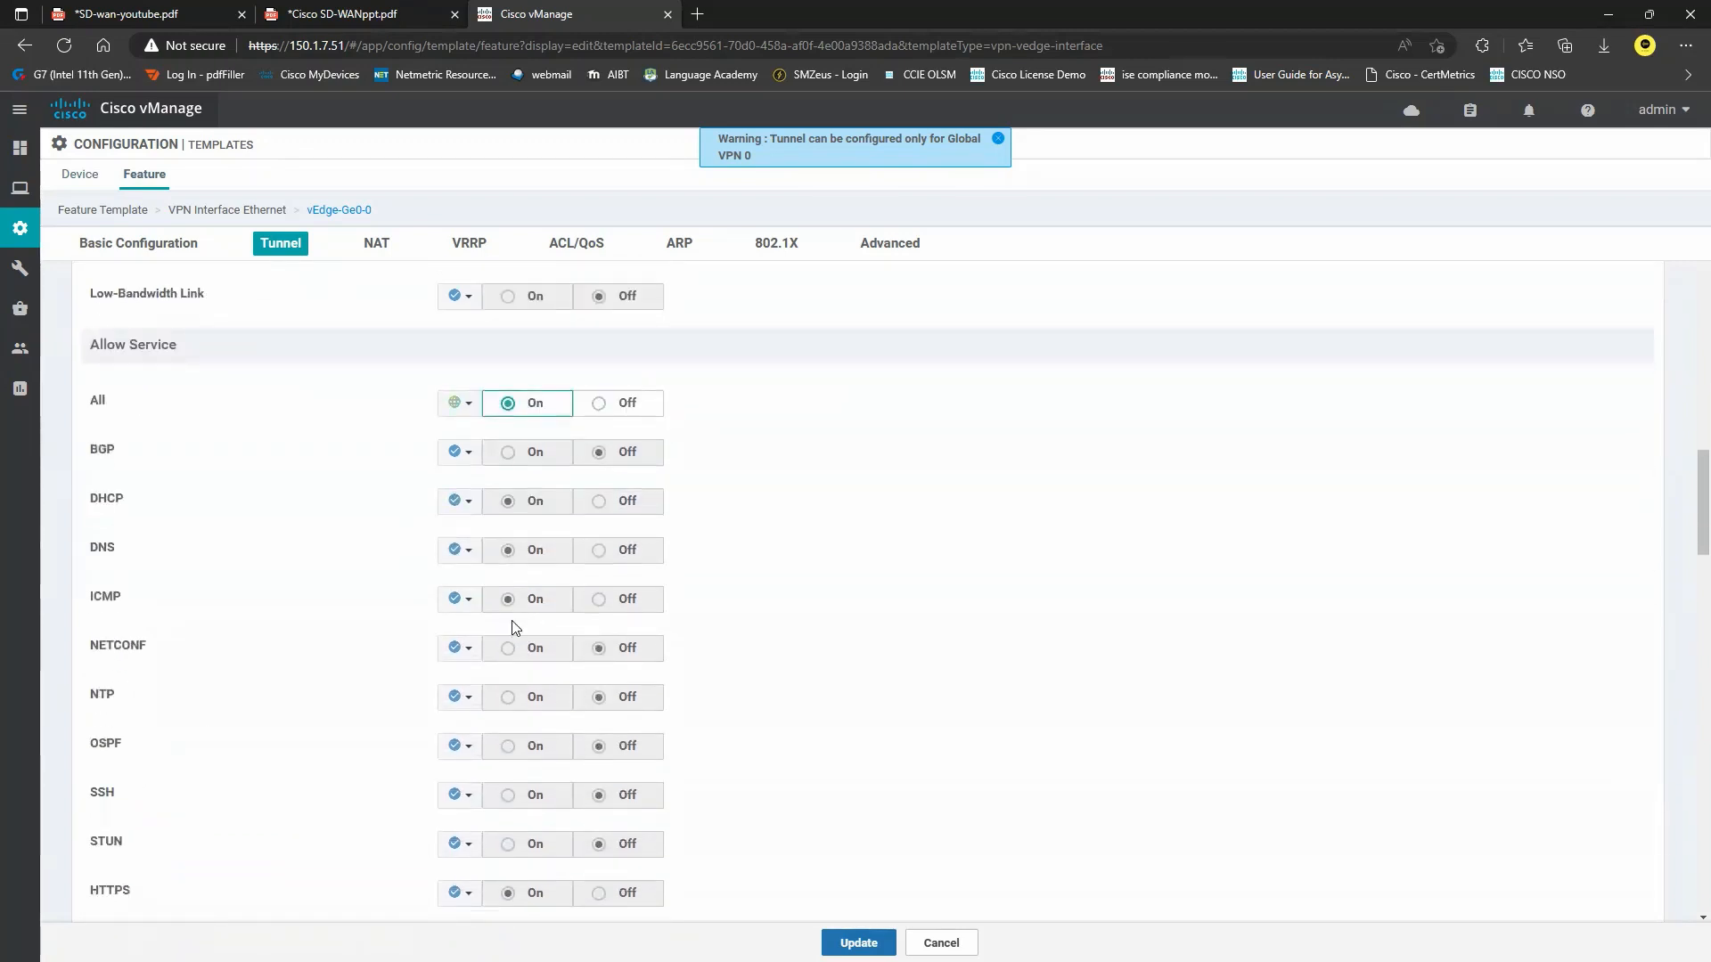
left_click(459, 647)
left_click(494, 678)
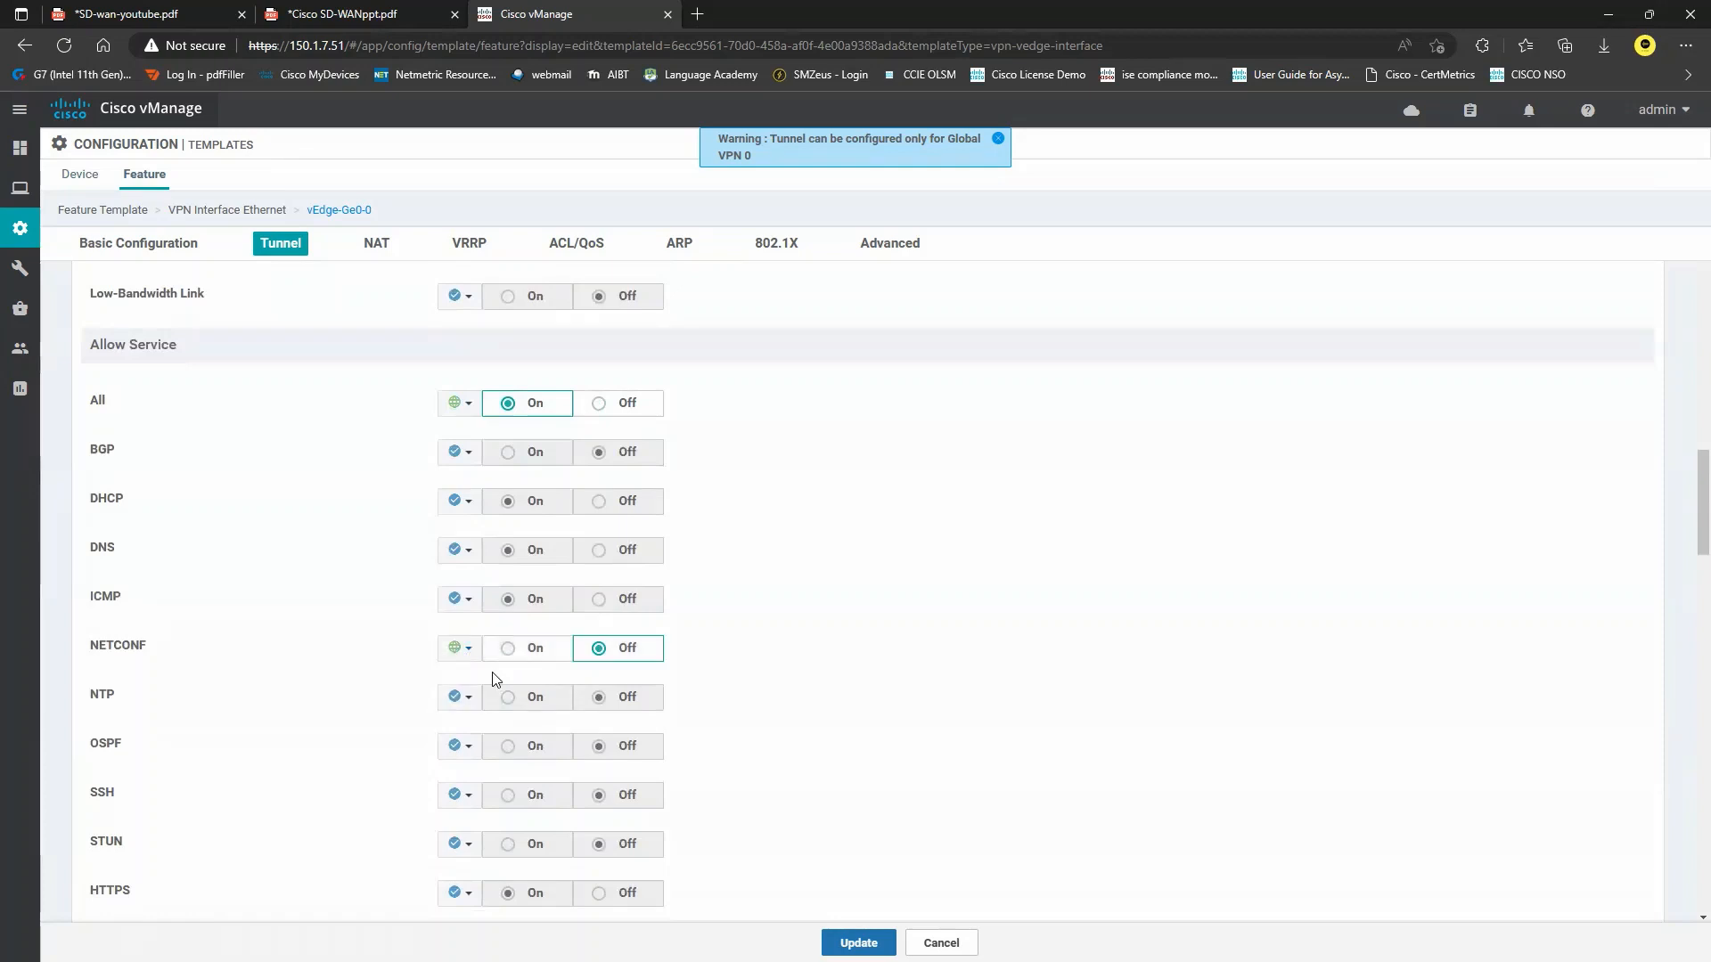
left_click(515, 648)
scroll(374, 758, "down", 2)
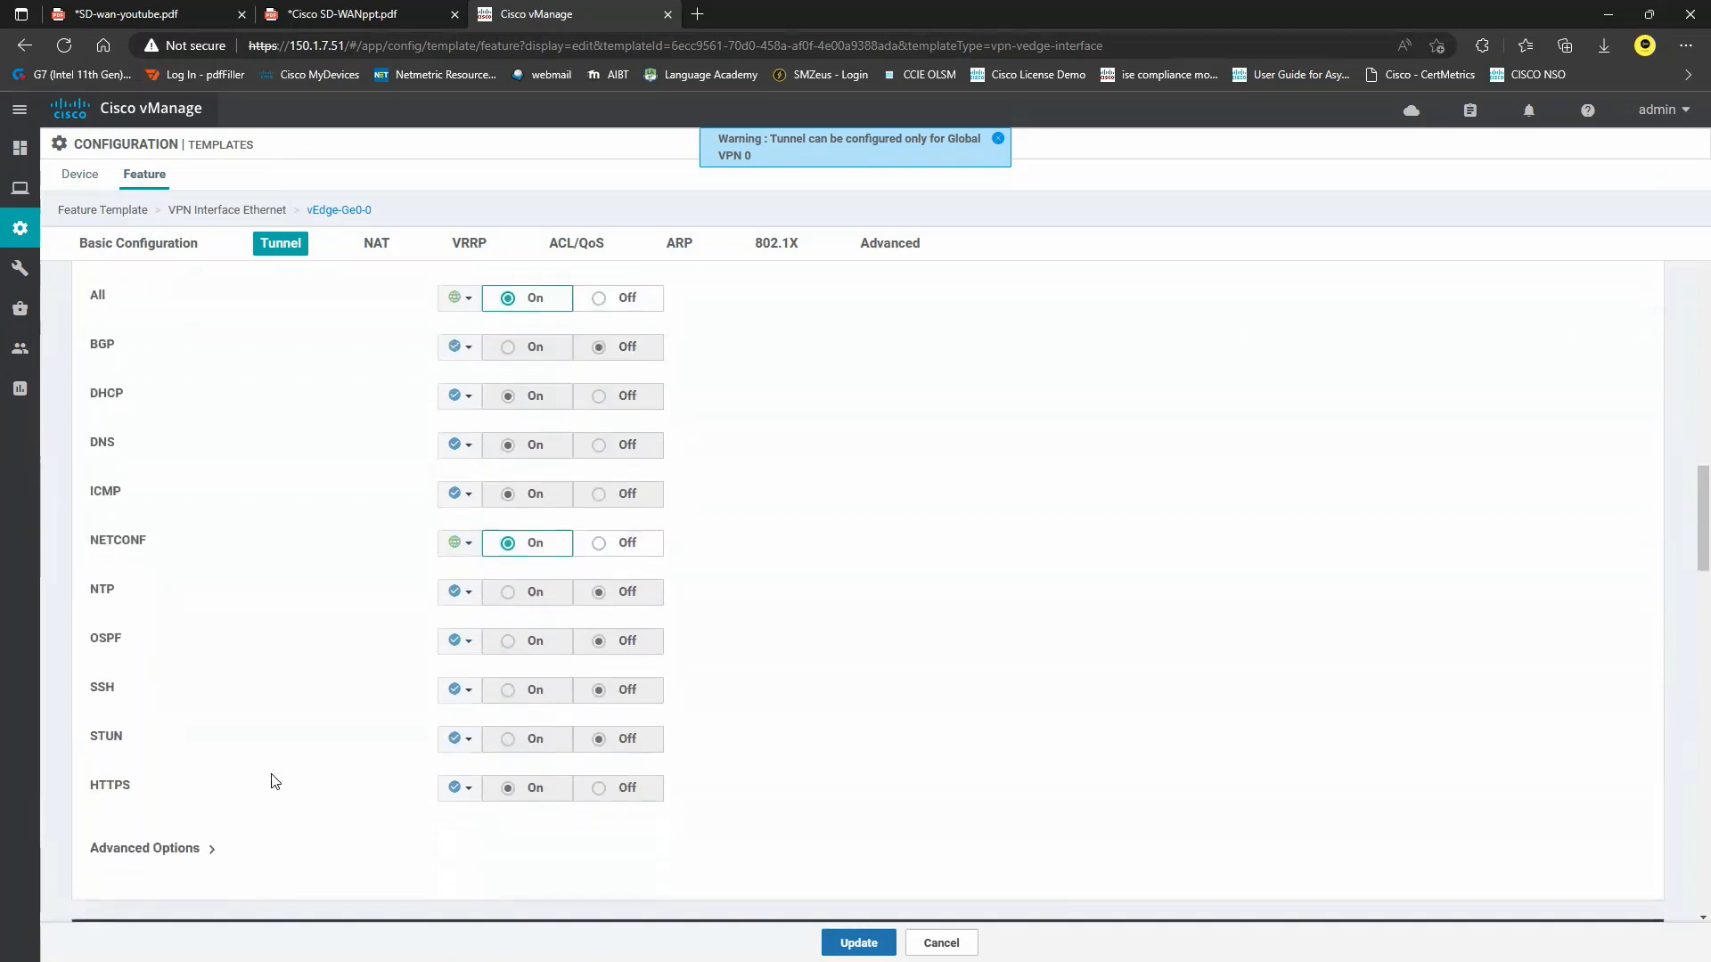
left_click(476, 703)
left_click(486, 721)
left_click(512, 693)
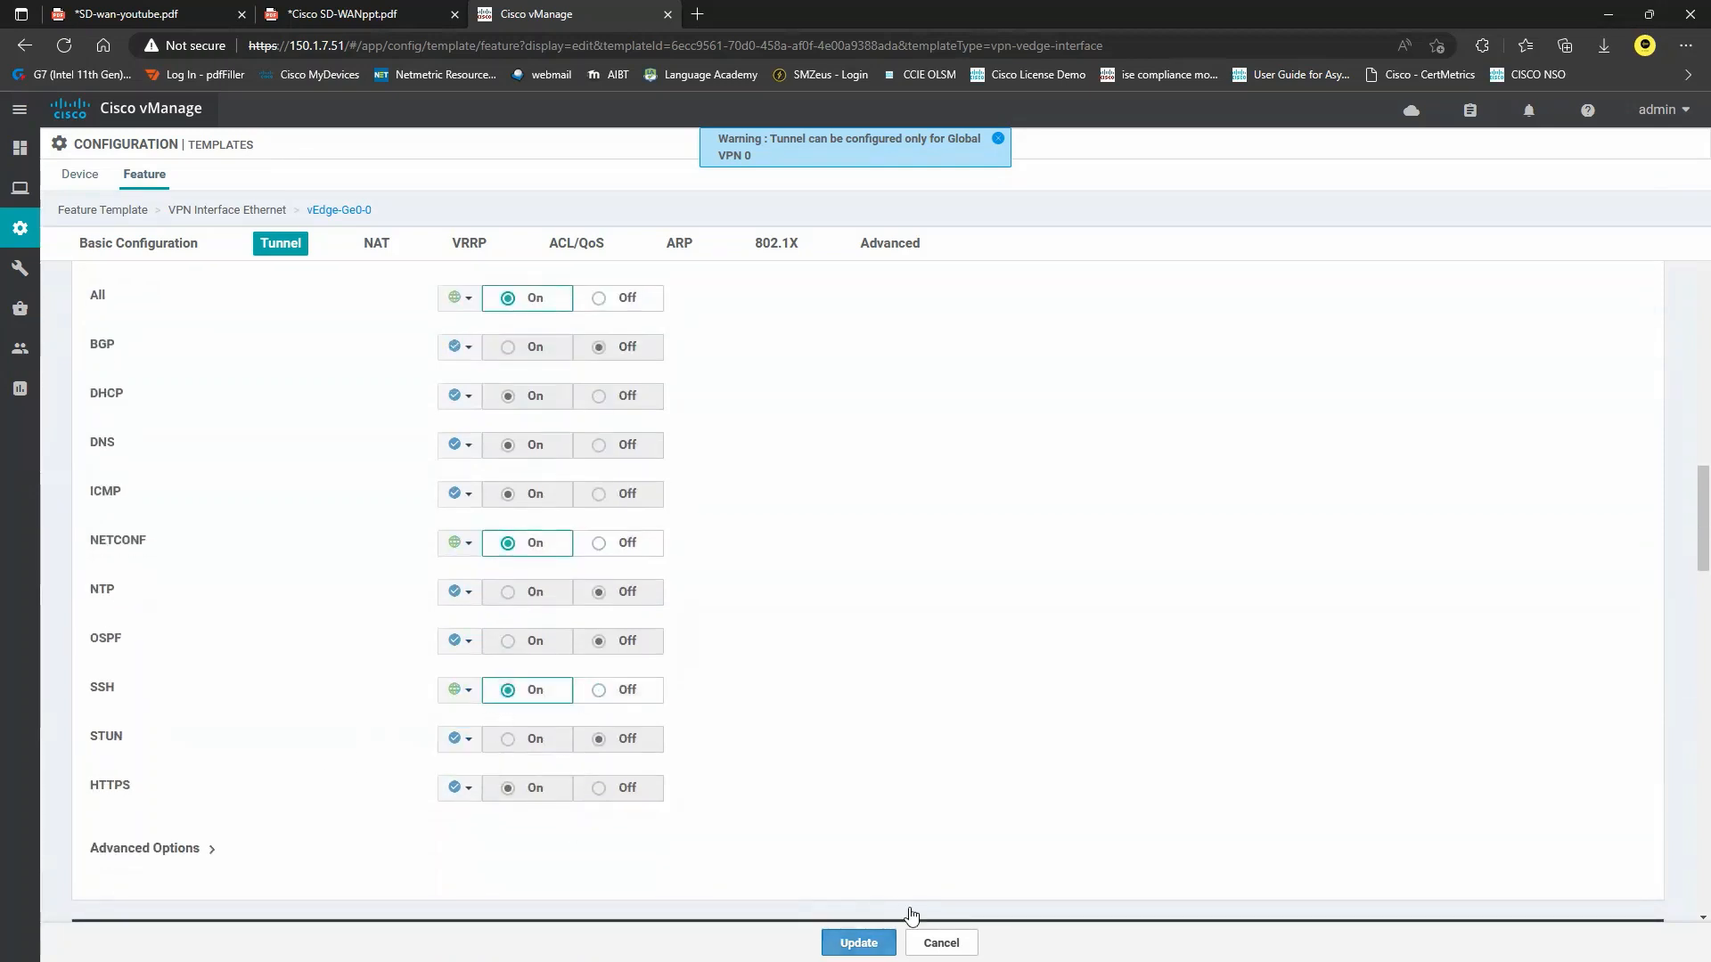
left_click(172, 16)
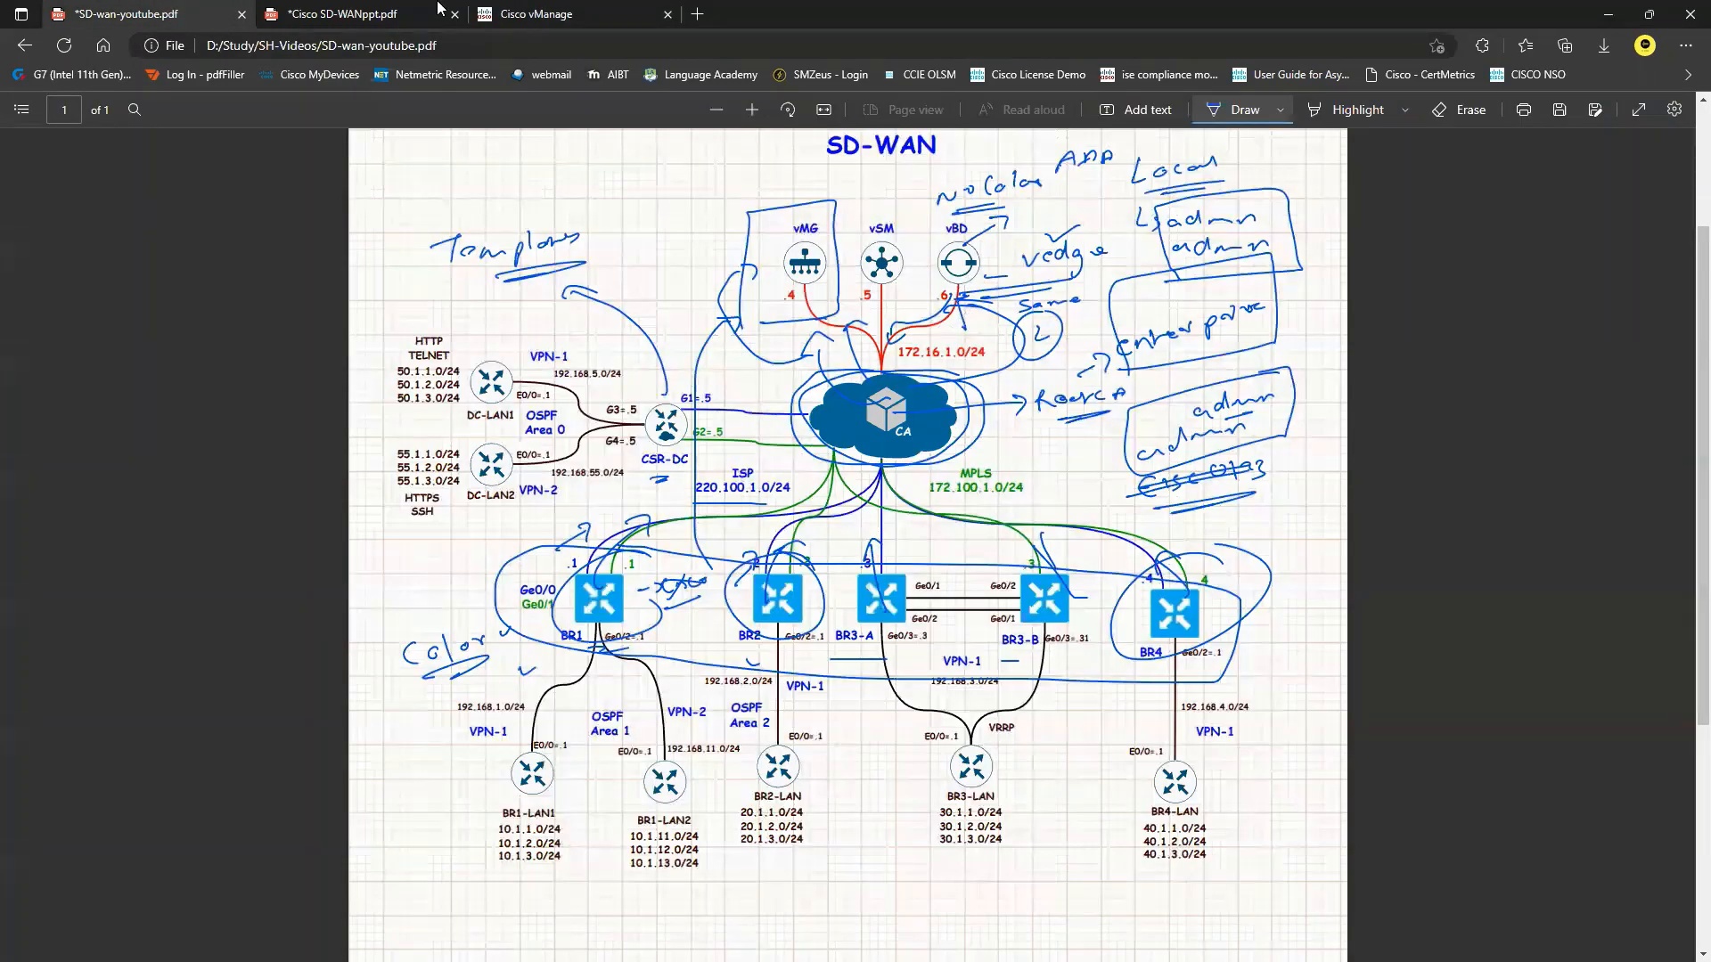
Start a device template from feature templates for vEdge Cloud with role SDWAN Edge.
left_click(544, 13)
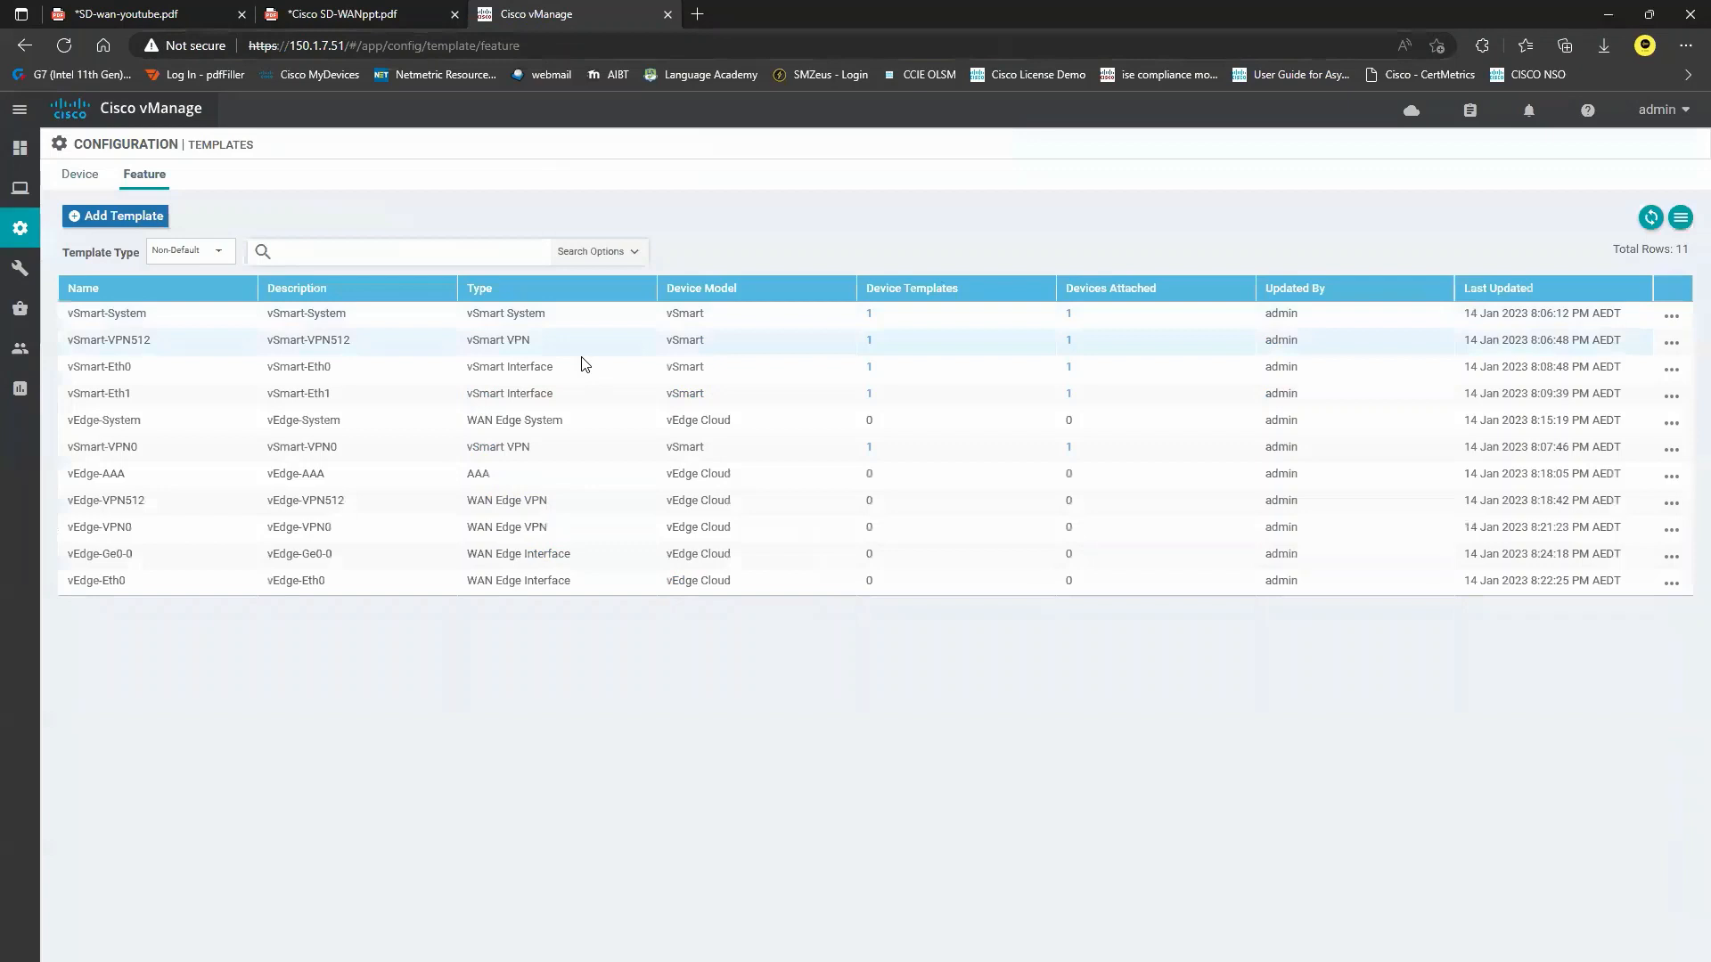
left_click(80, 174)
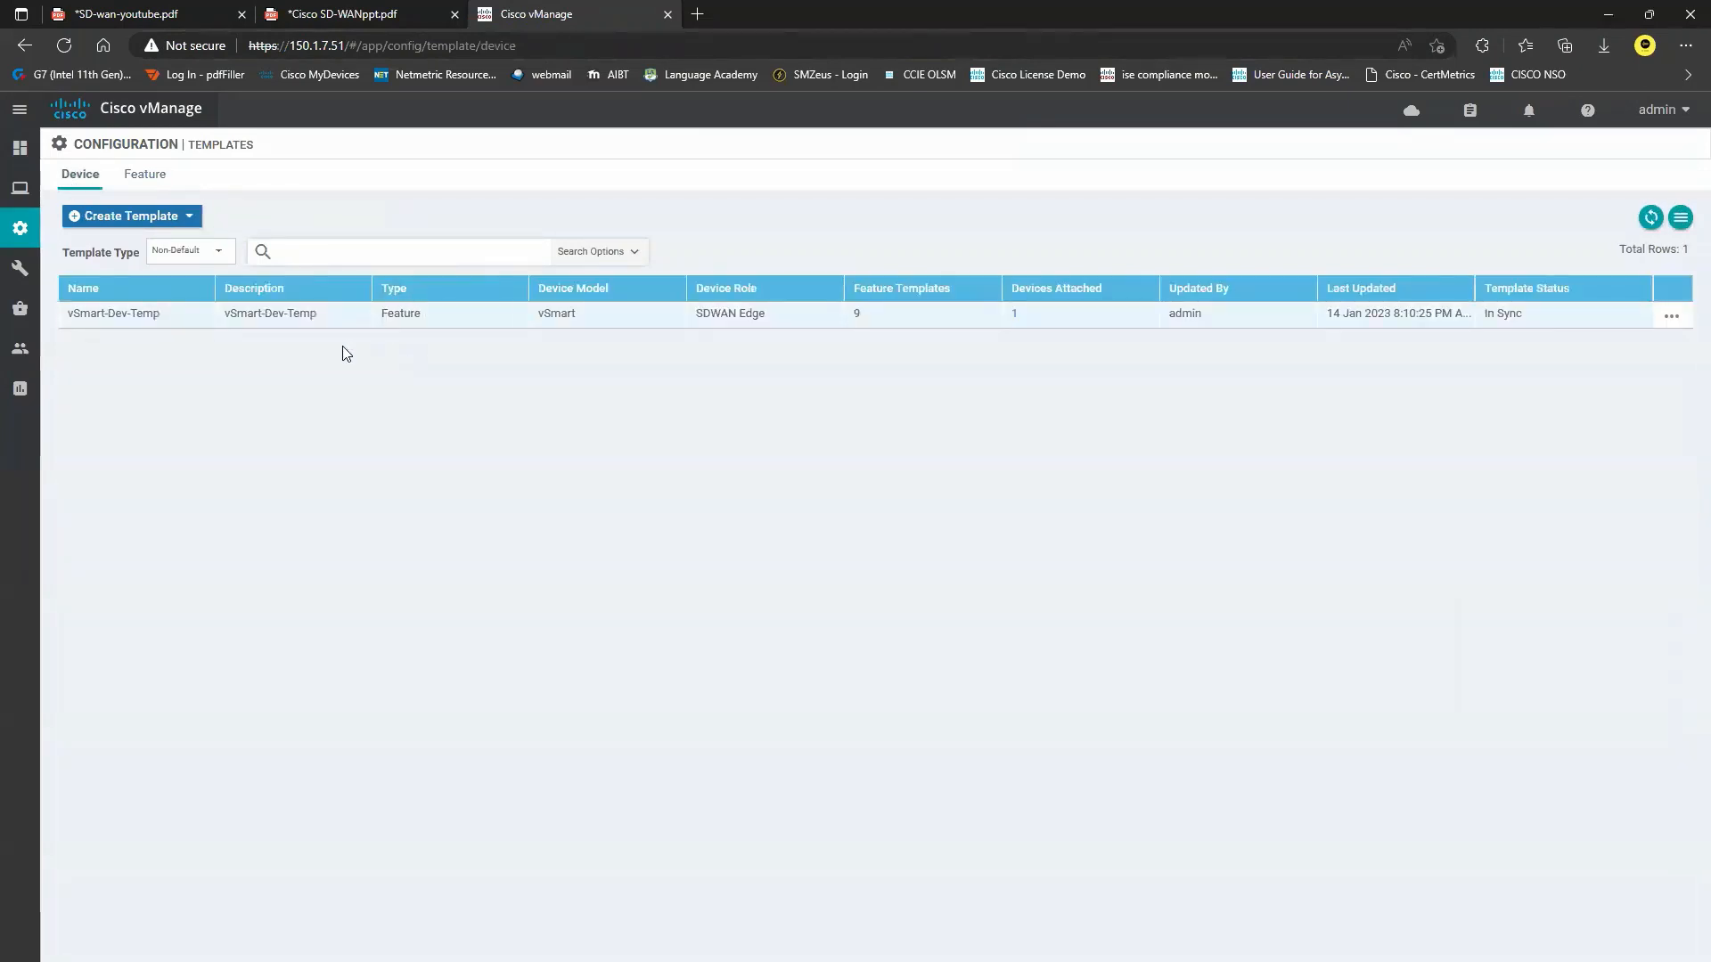
left_click(188, 219)
left_click(162, 245)
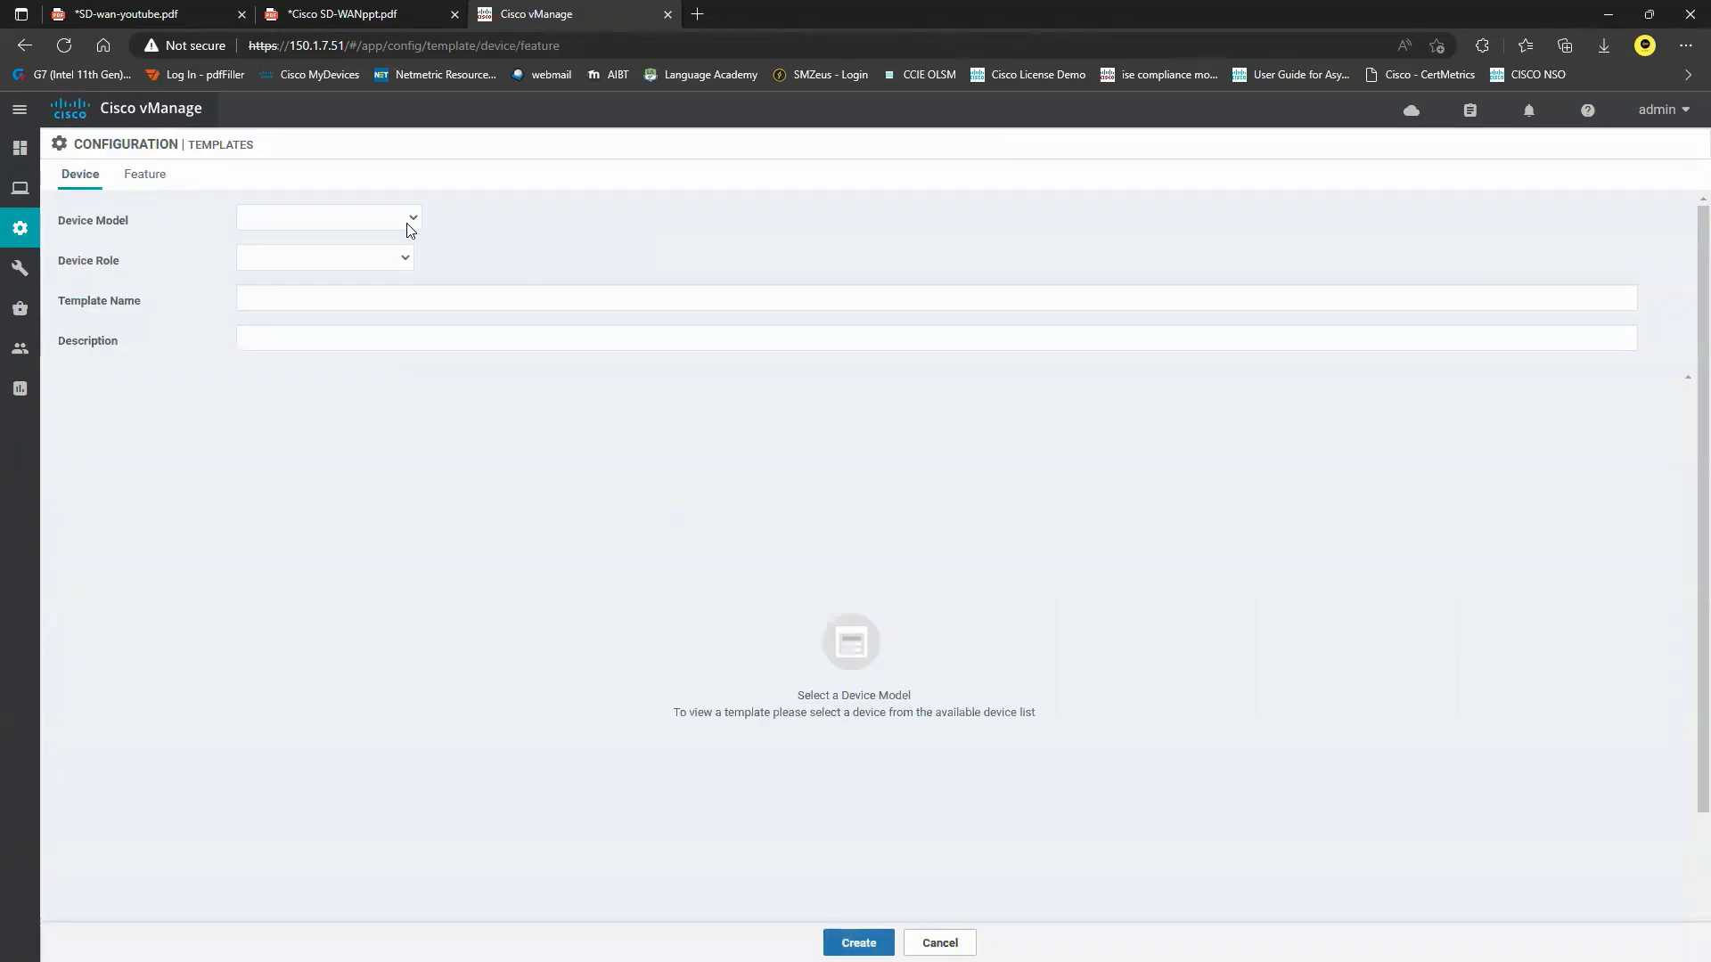
left_click(406, 223)
scroll(349, 374, "down", 10)
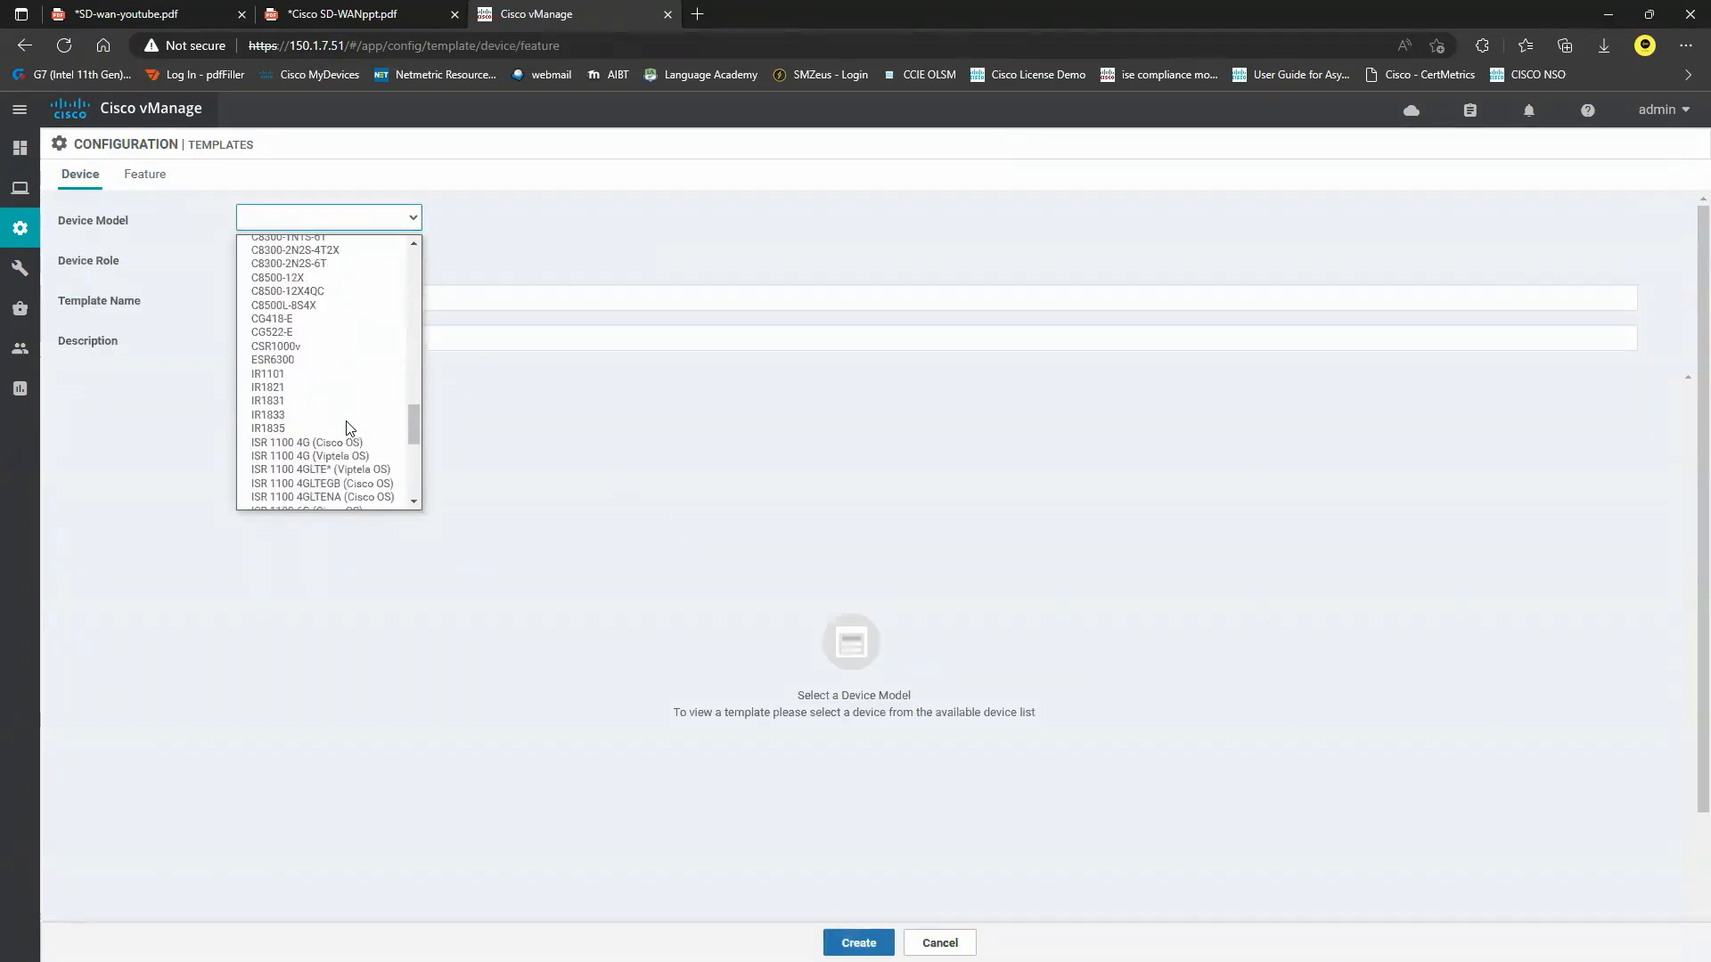
scroll(349, 429, "down", 4)
left_click(331, 475)
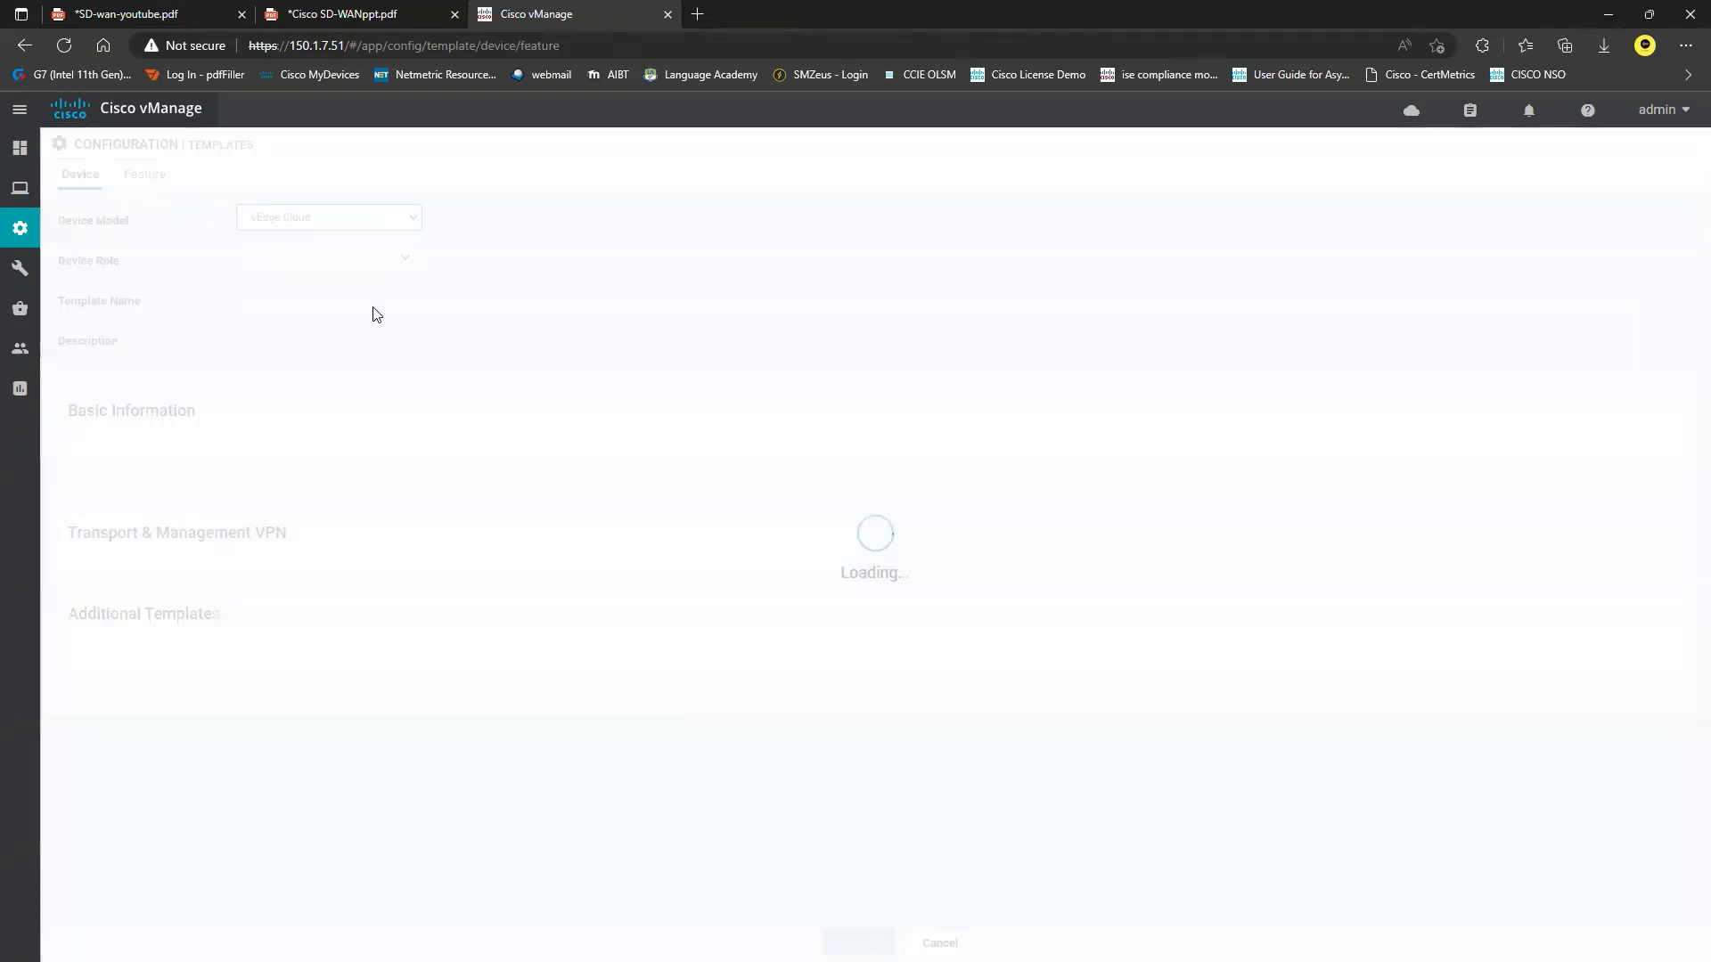
left_click(392, 259)
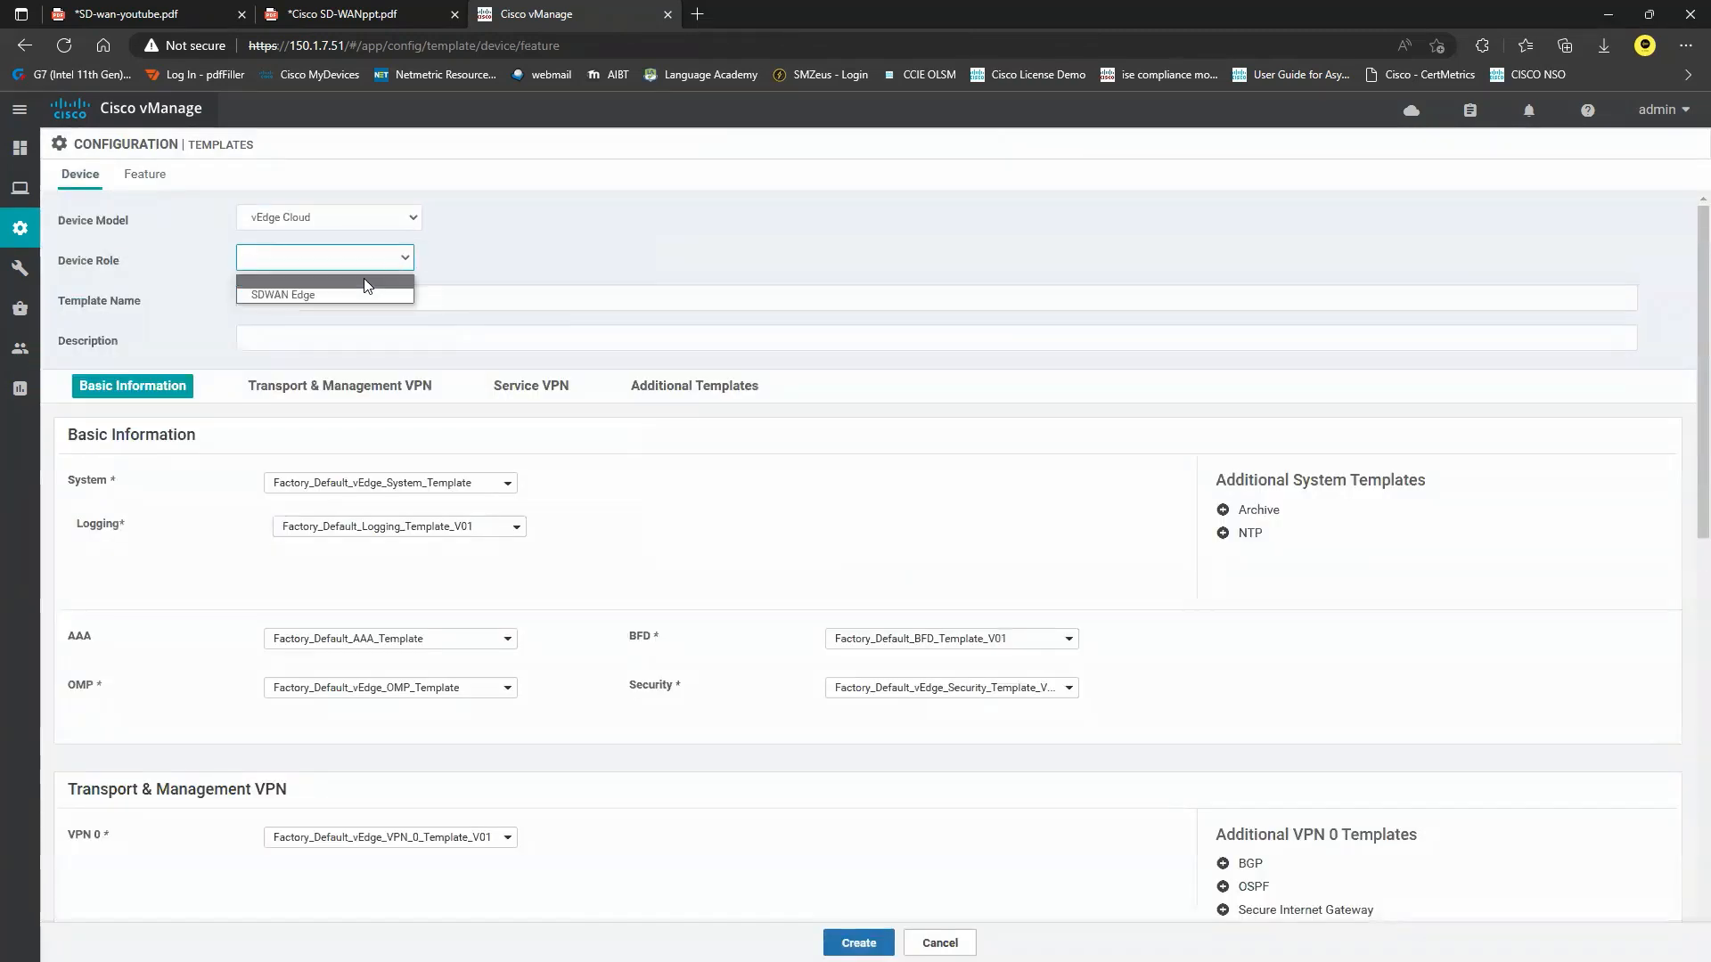
left_click(357, 295)
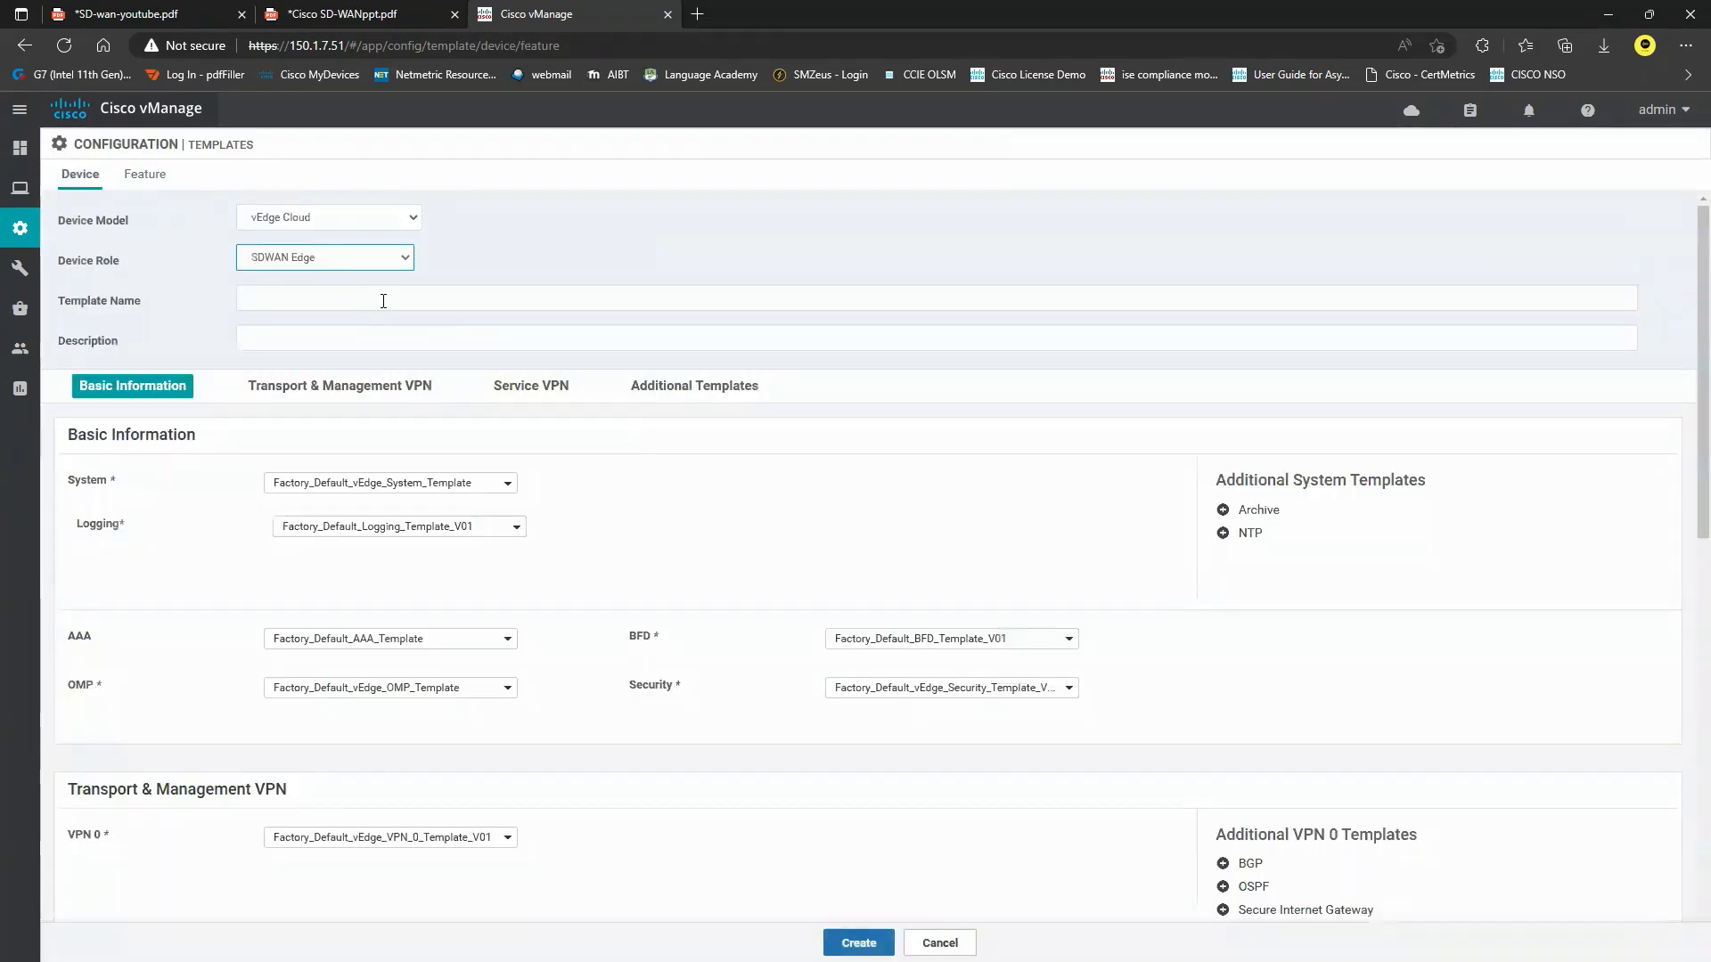
Name the device template vBond-Dev-Temp and reuse the name as its description.
left_click(383, 300)
key("BackSpace")
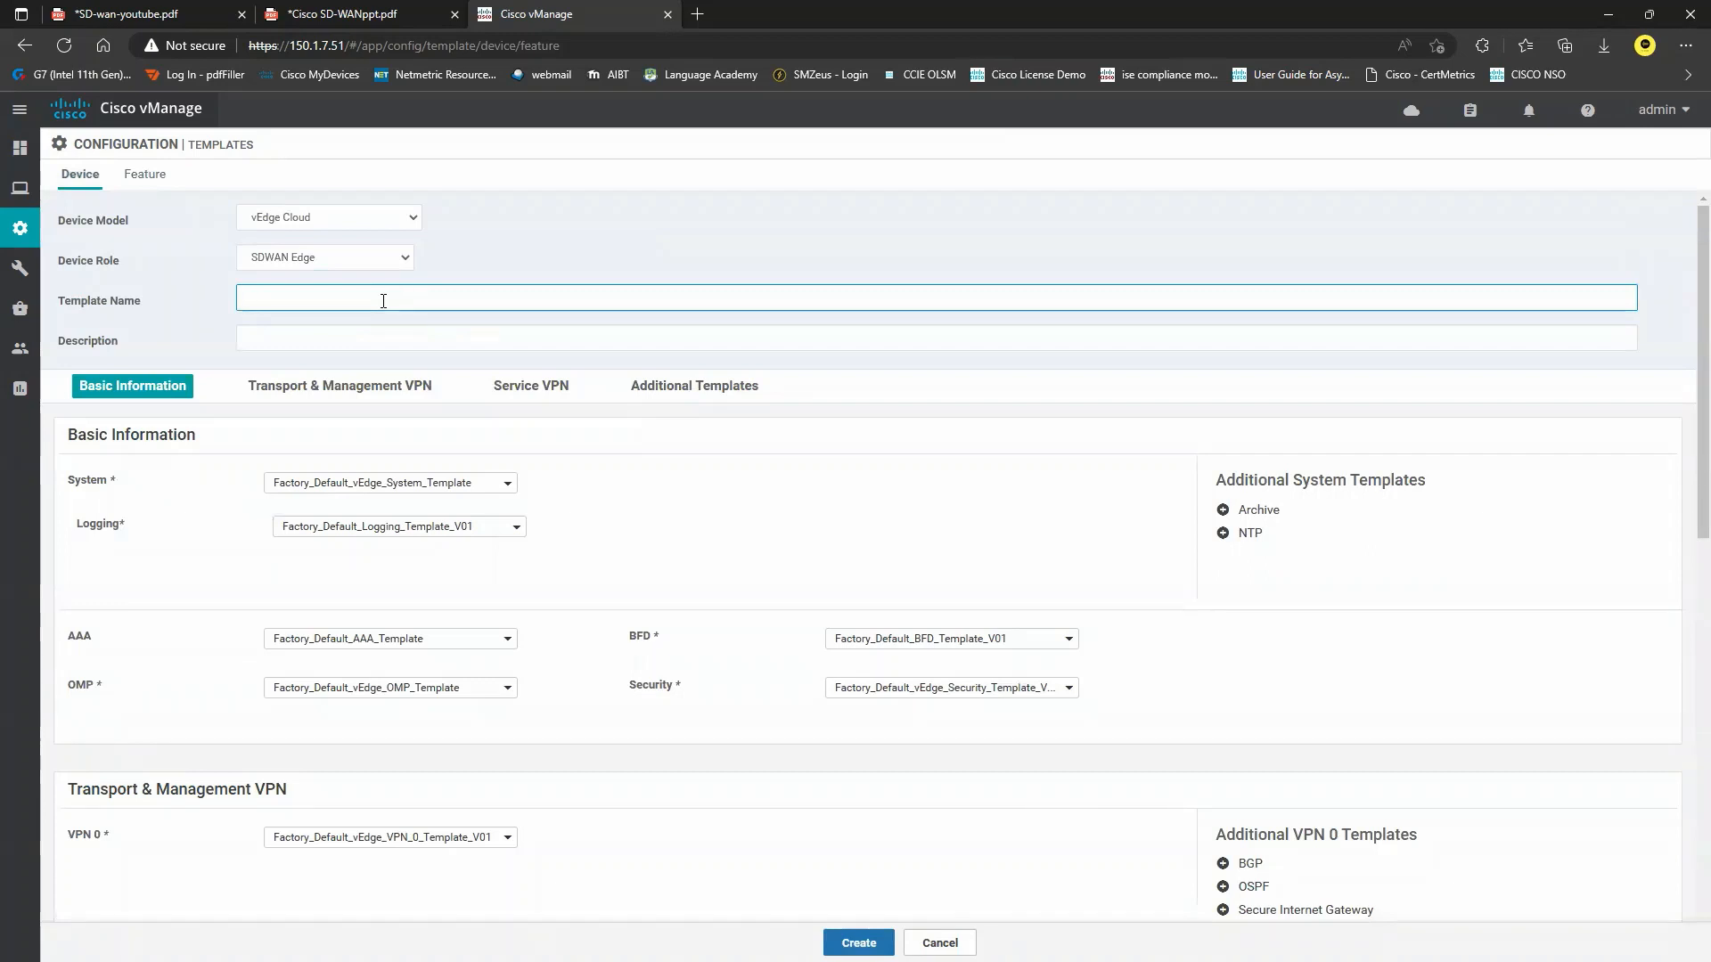
type("vBond-Dev-Temp")
key("ctrl+a")
key("ctrl+c")
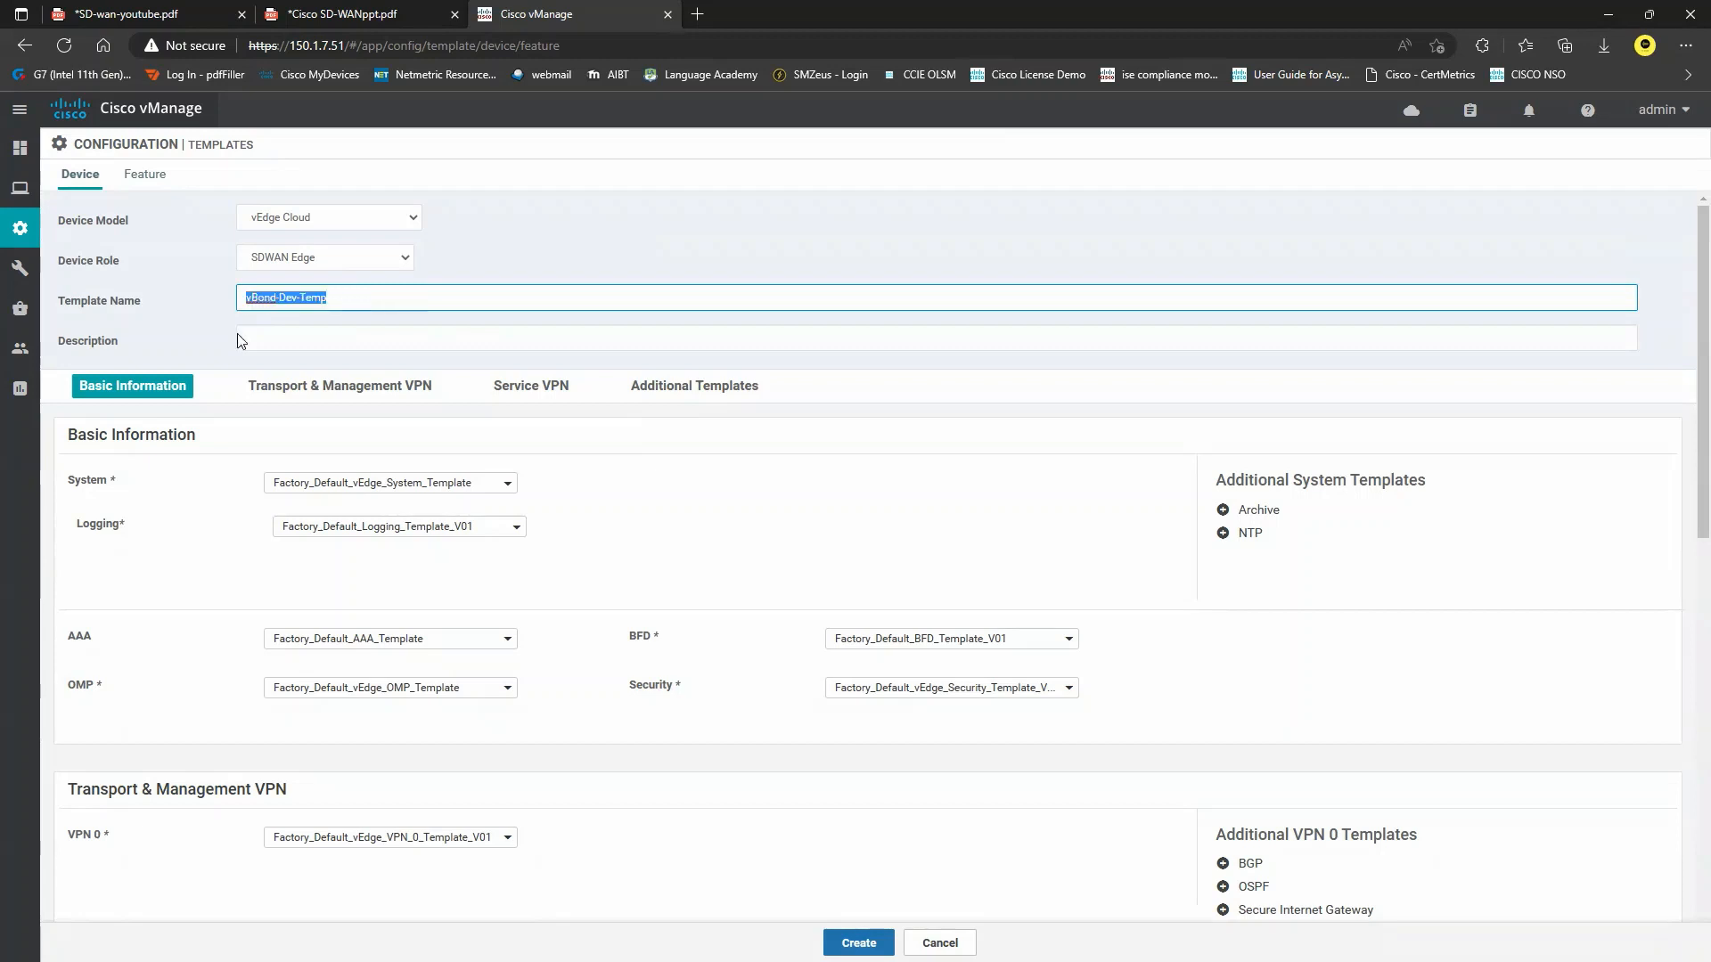
left_click(280, 336)
key("ctrl+v")
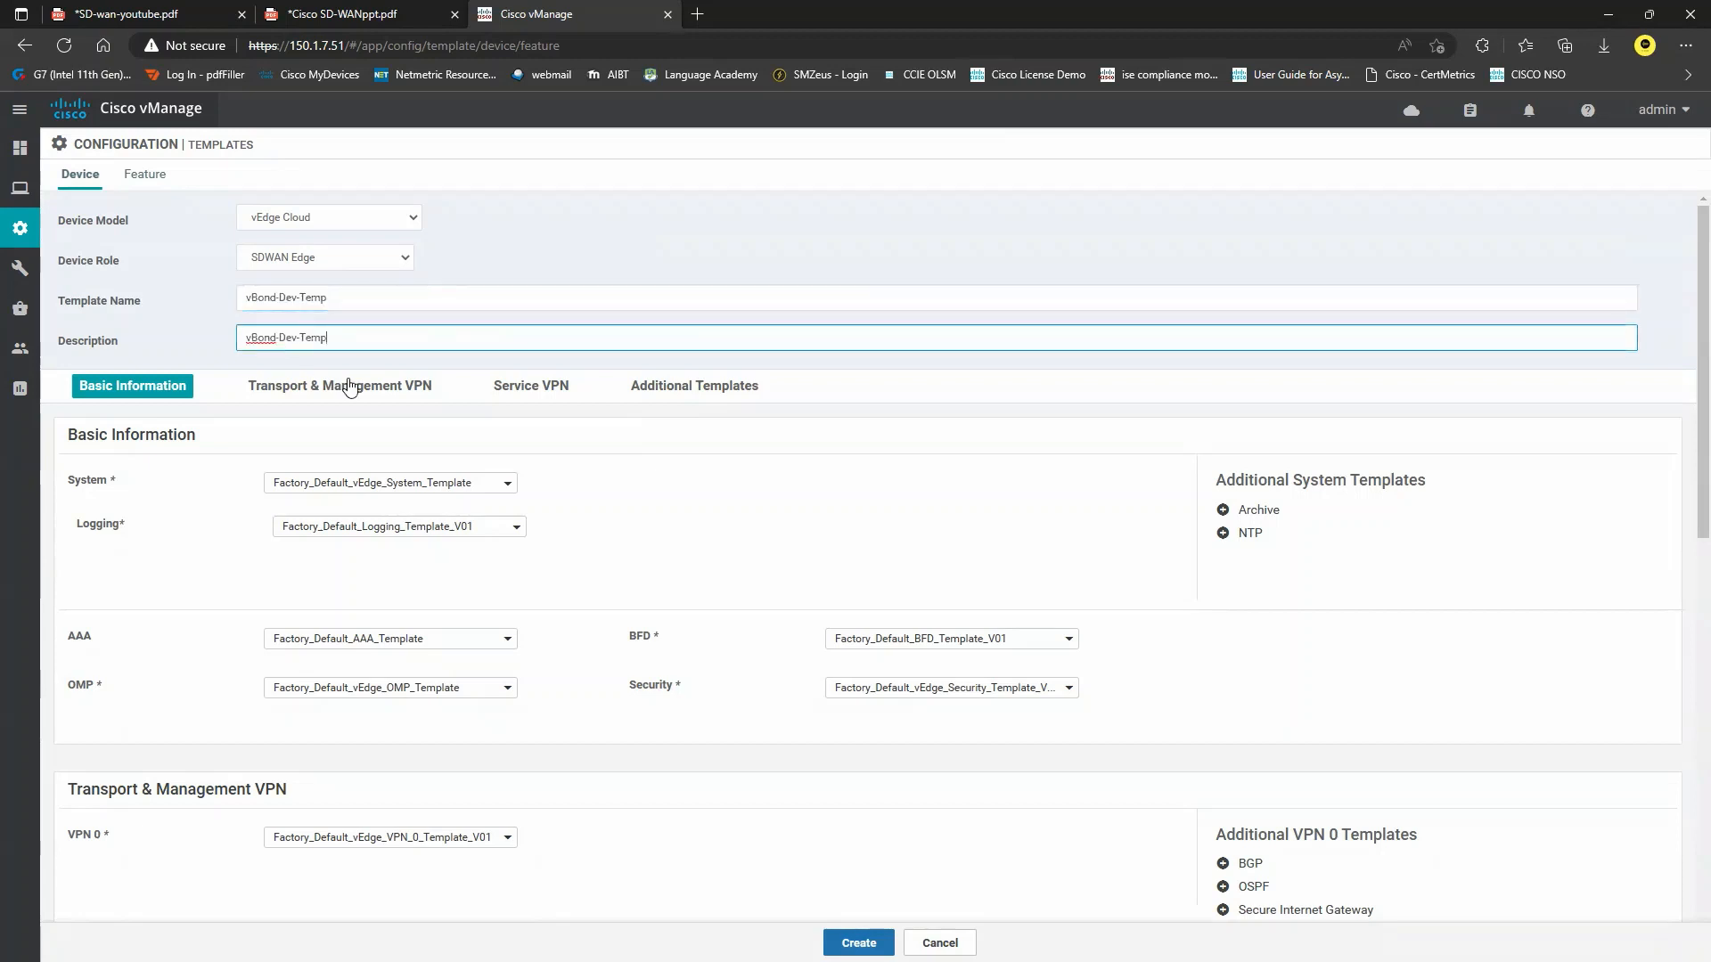
Choose vEdge-System, vEdge-AAA and vEdge-VPN0 as the System, AAA and VPN 0 templates.
left_click(459, 486)
left_click(385, 539)
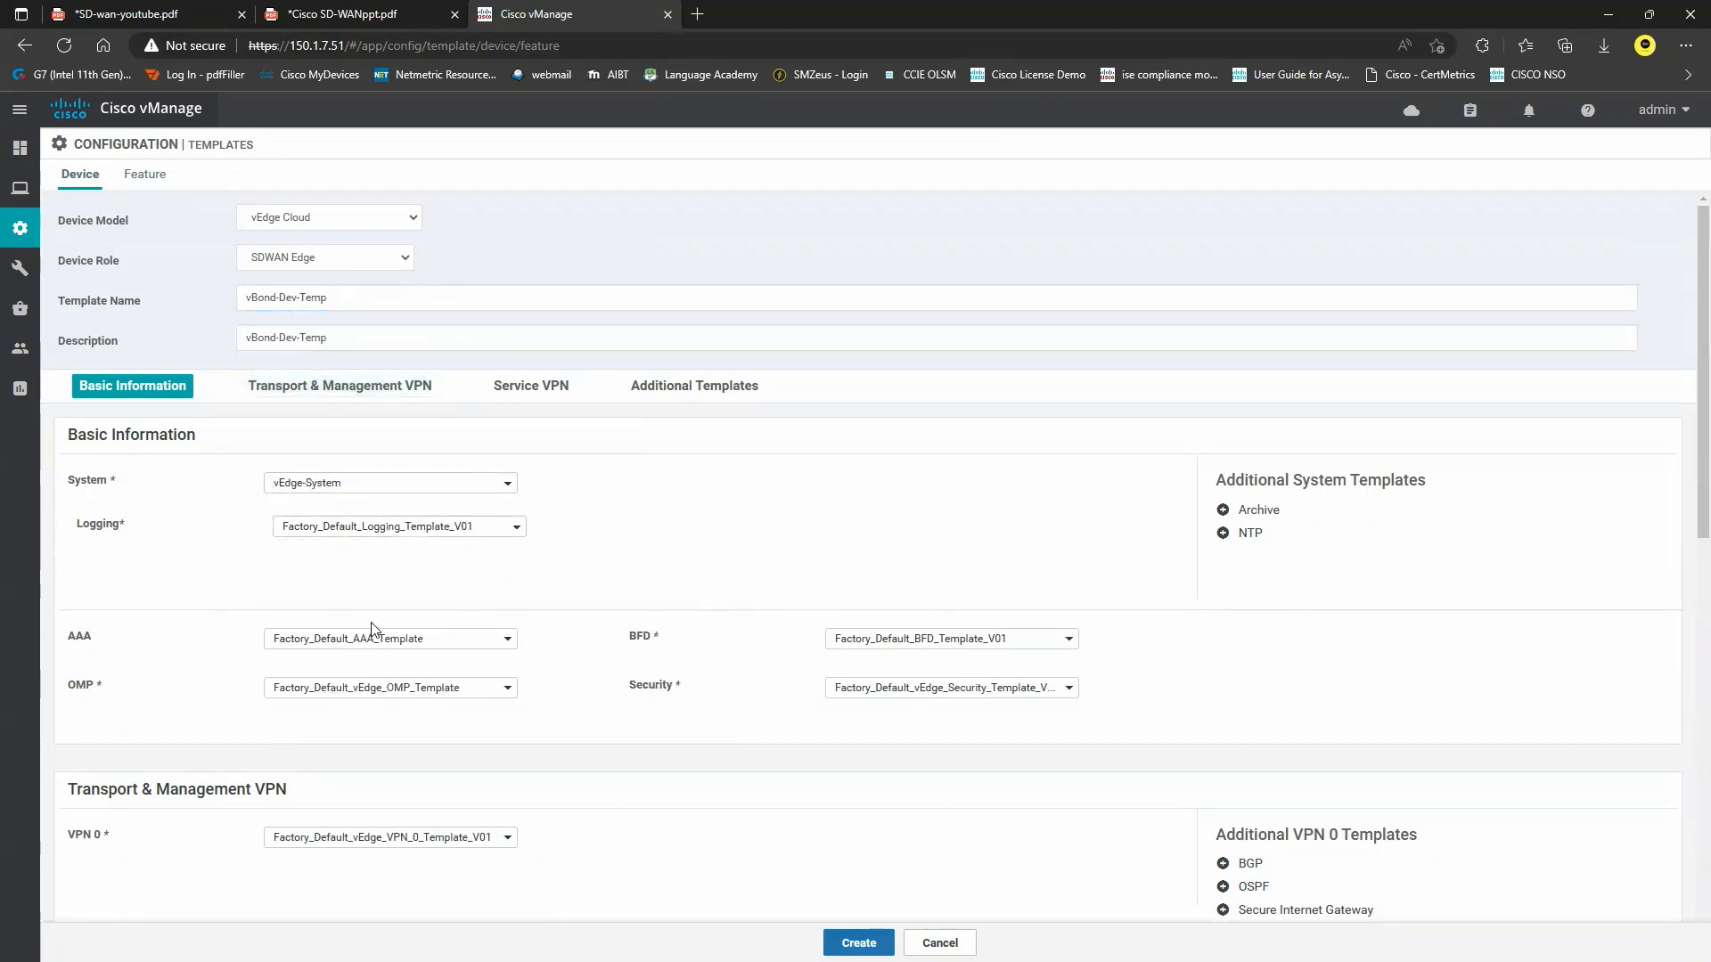
left_click(429, 645)
left_click(323, 700)
left_click(404, 650)
left_click(349, 711)
scroll(420, 713, "down", 4)
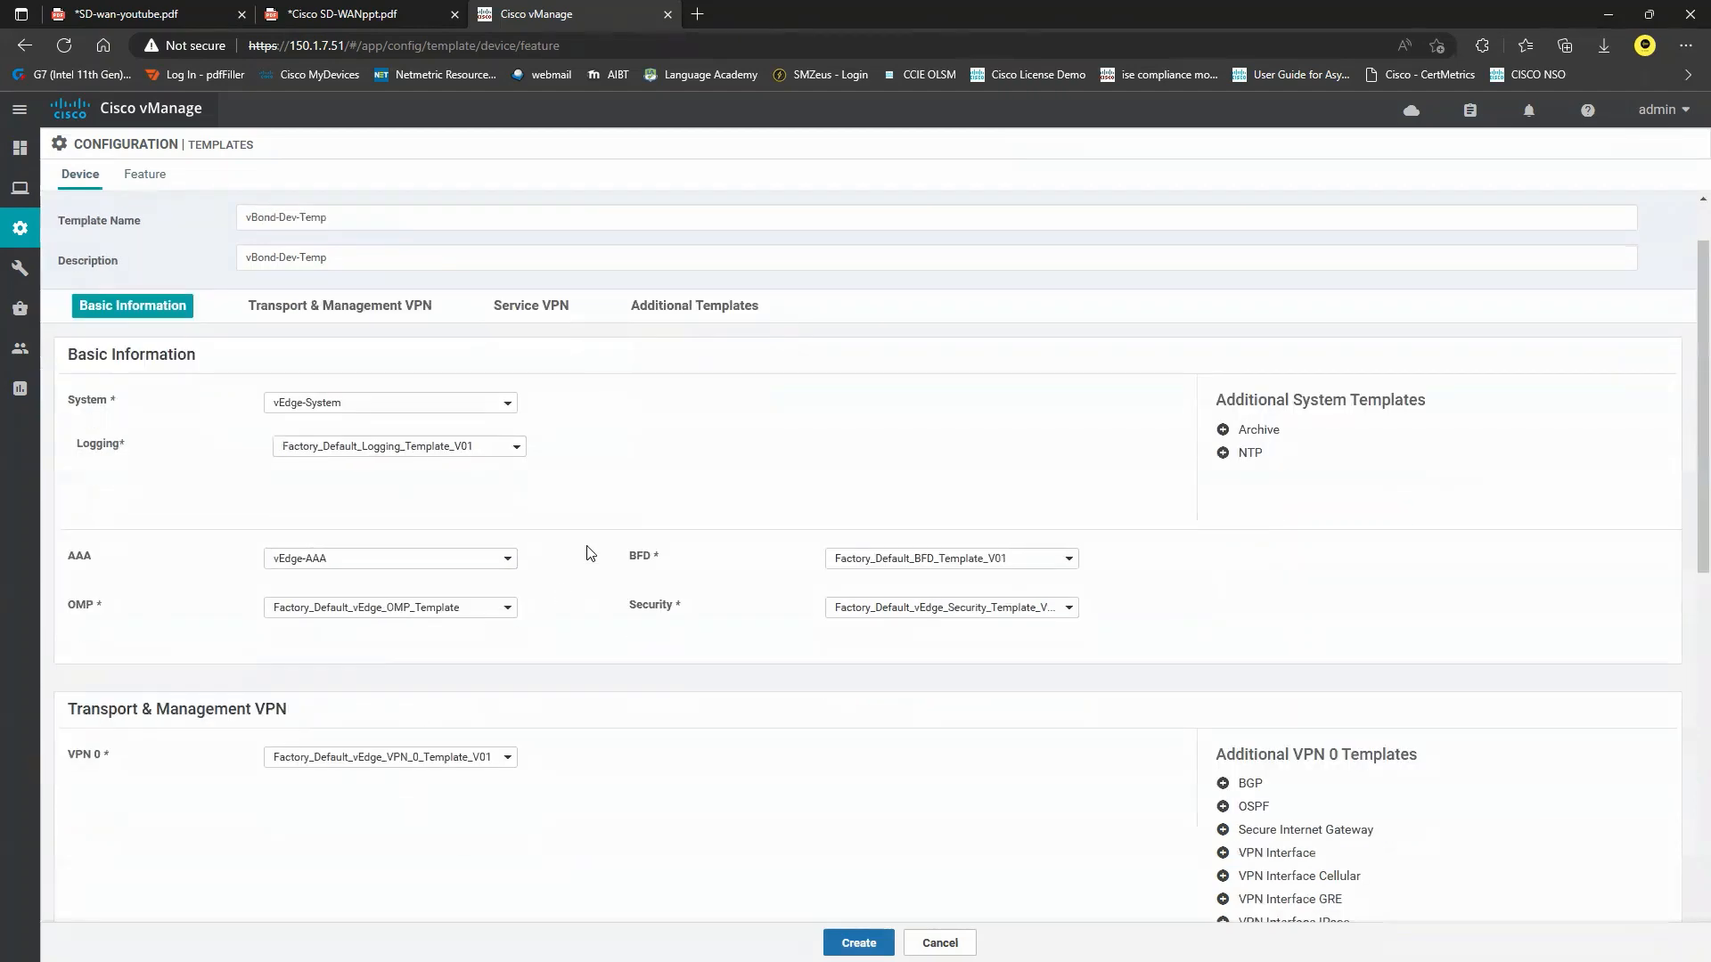
left_click(447, 464)
left_click(383, 525)
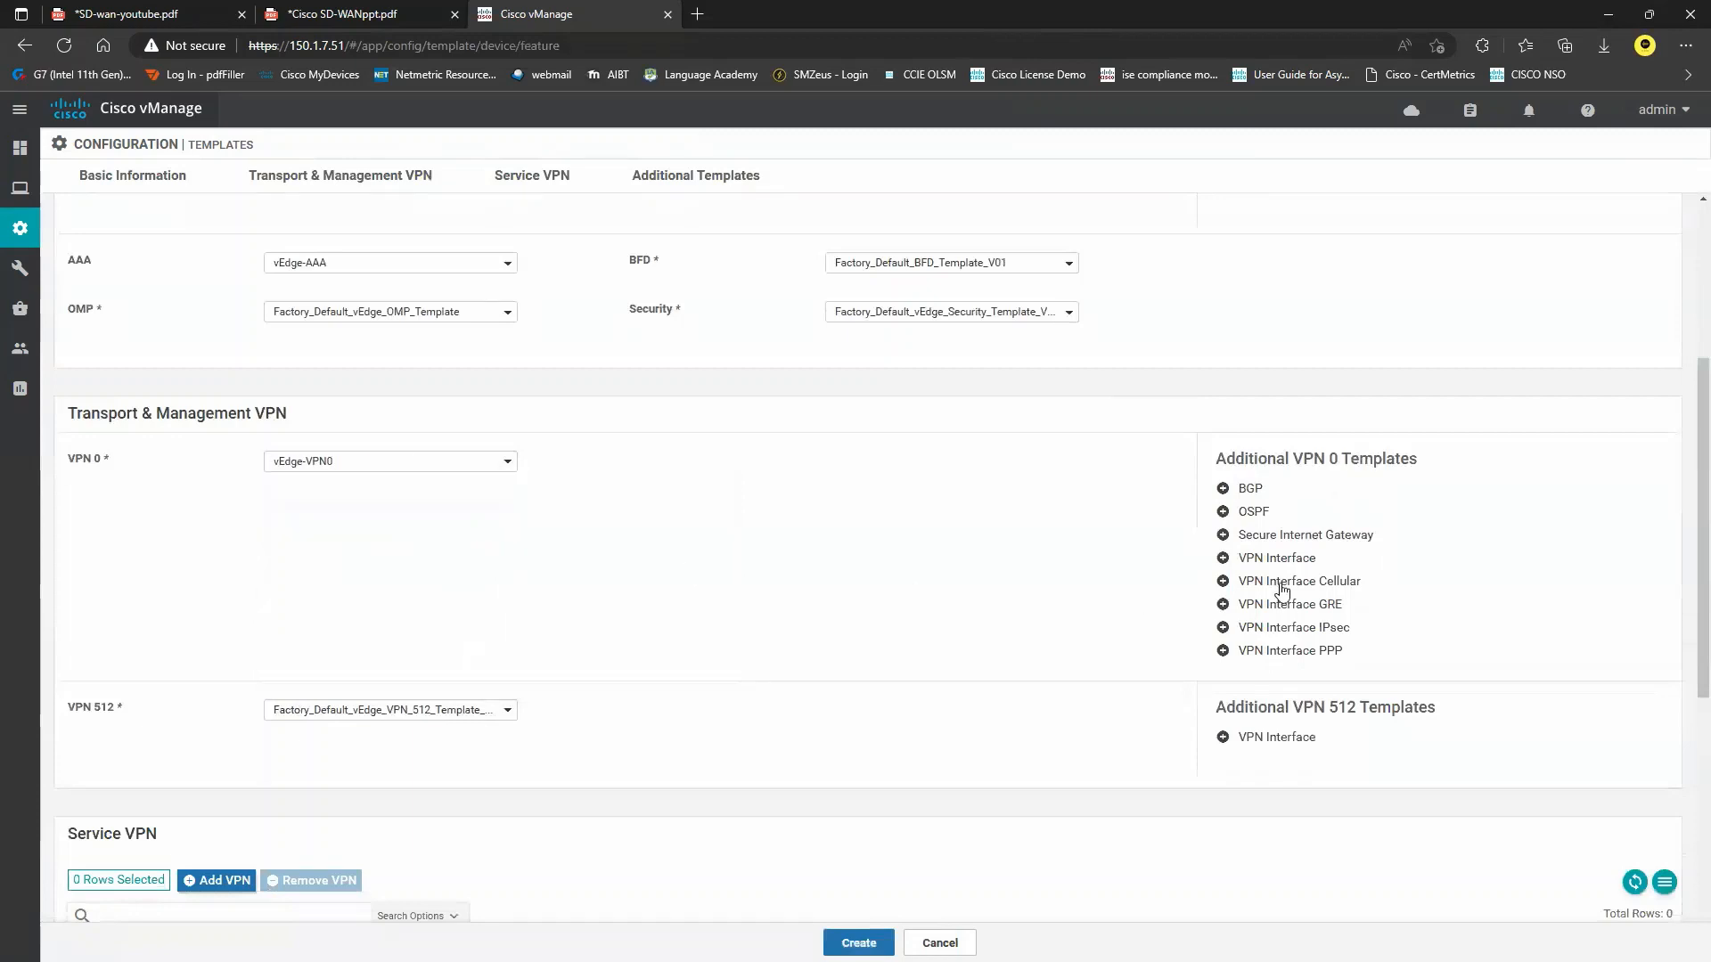
Add vEdge-Ge0-0 under VPN 0, vEdge-VPN512 with vEdge-Eth0 for VPN 512, and create the template.
left_click(1285, 559)
left_click(409, 508)
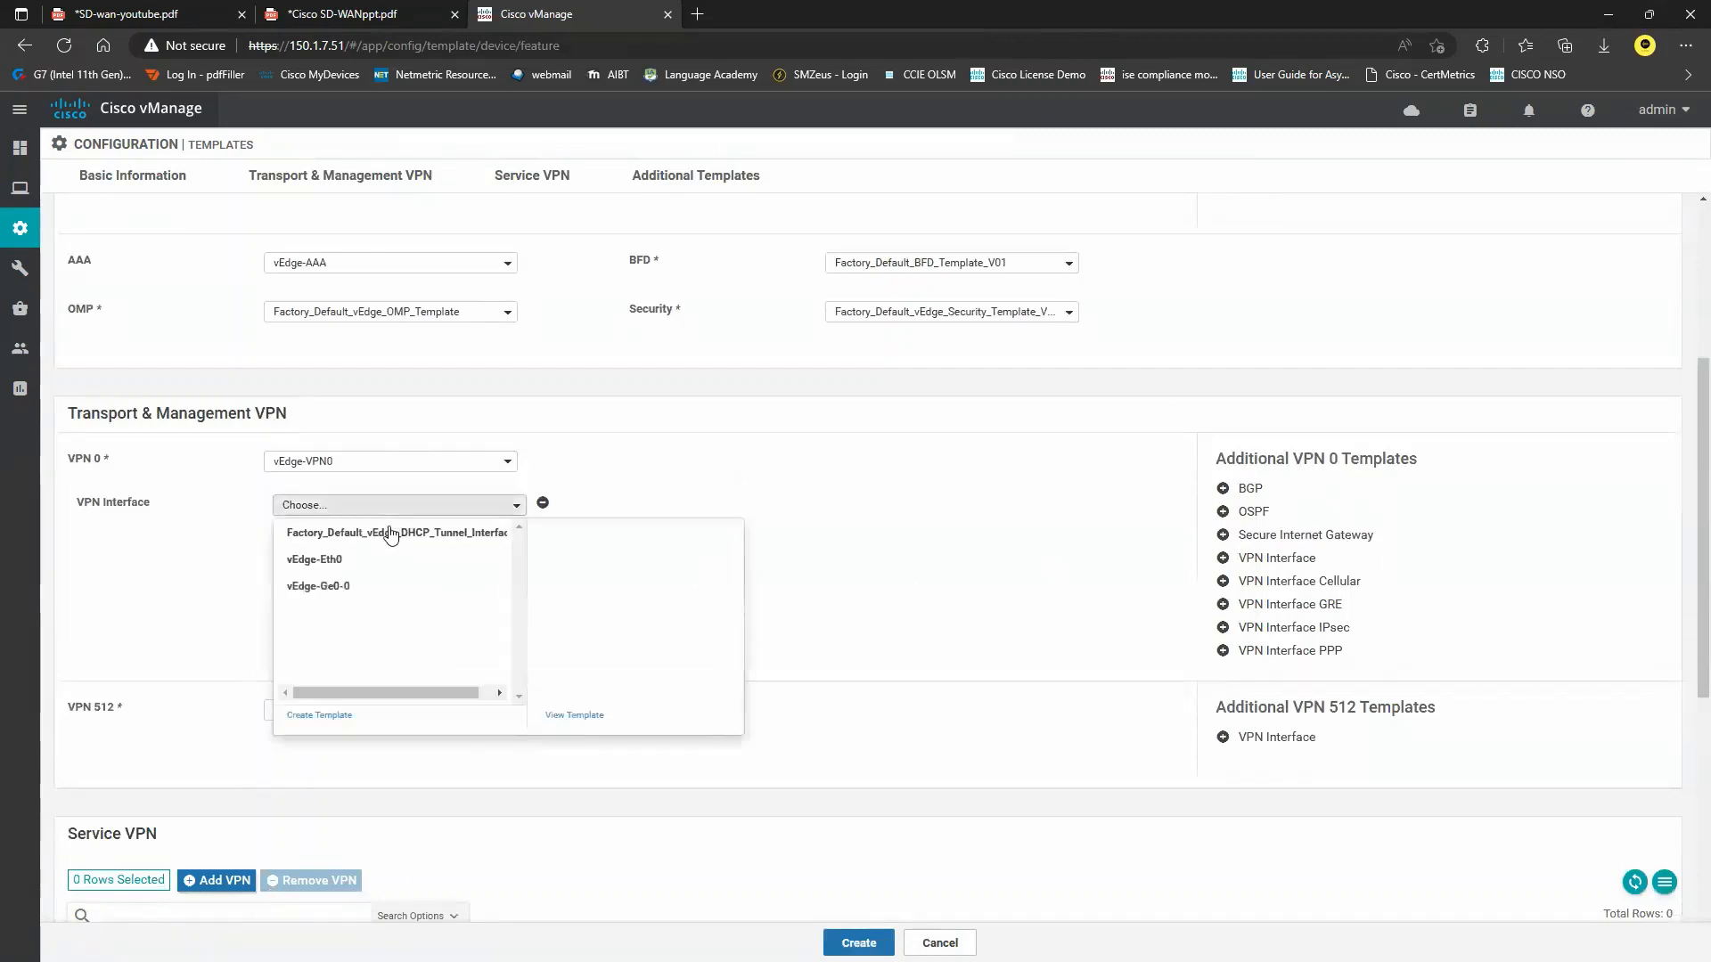
left_click(348, 590)
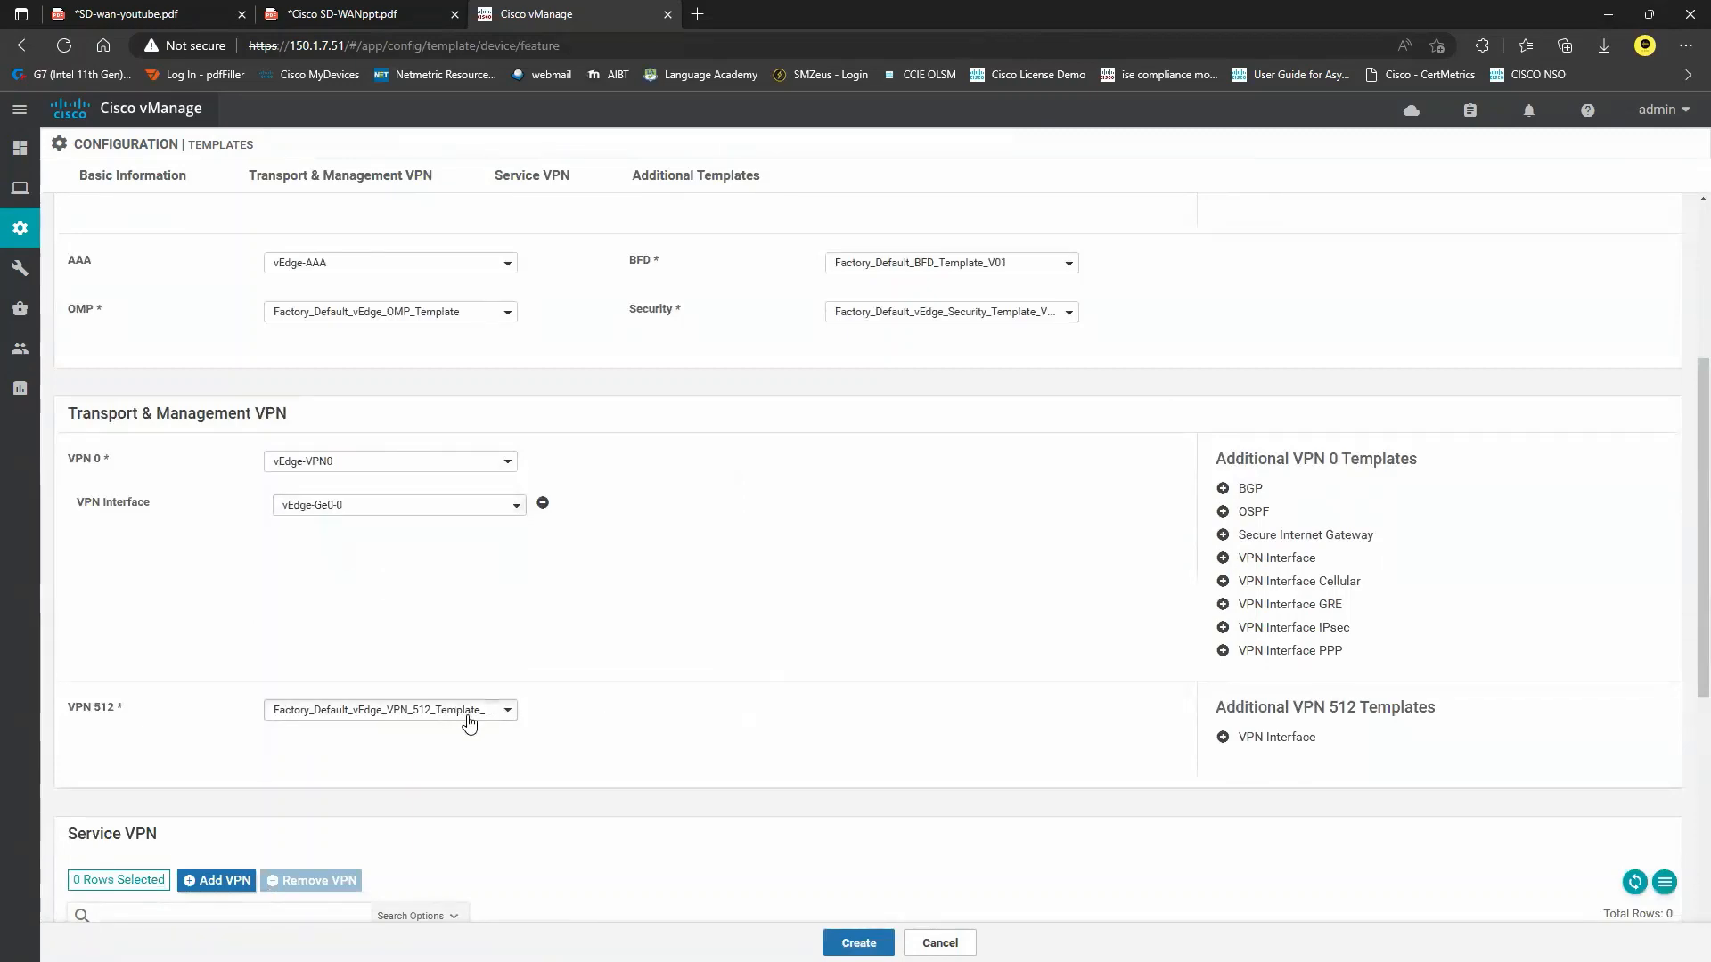
left_click(469, 713)
left_click(364, 770)
left_click(1247, 744)
scroll(481, 677, "down", 2)
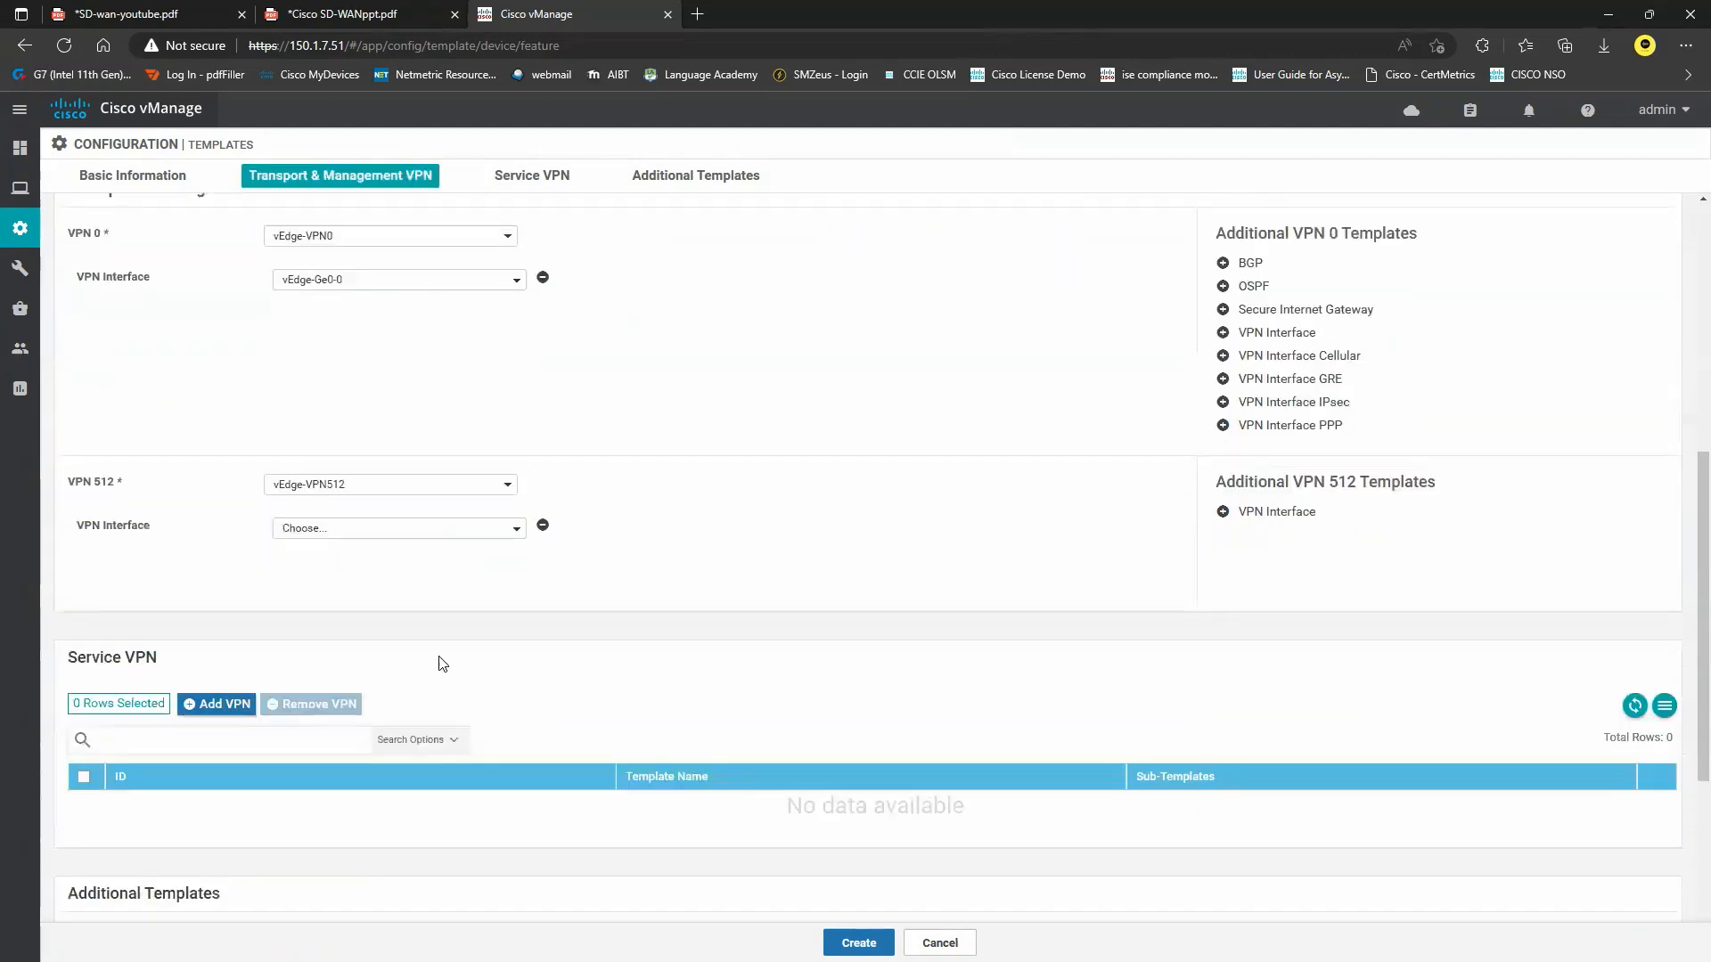
left_click(478, 539)
left_click(420, 583)
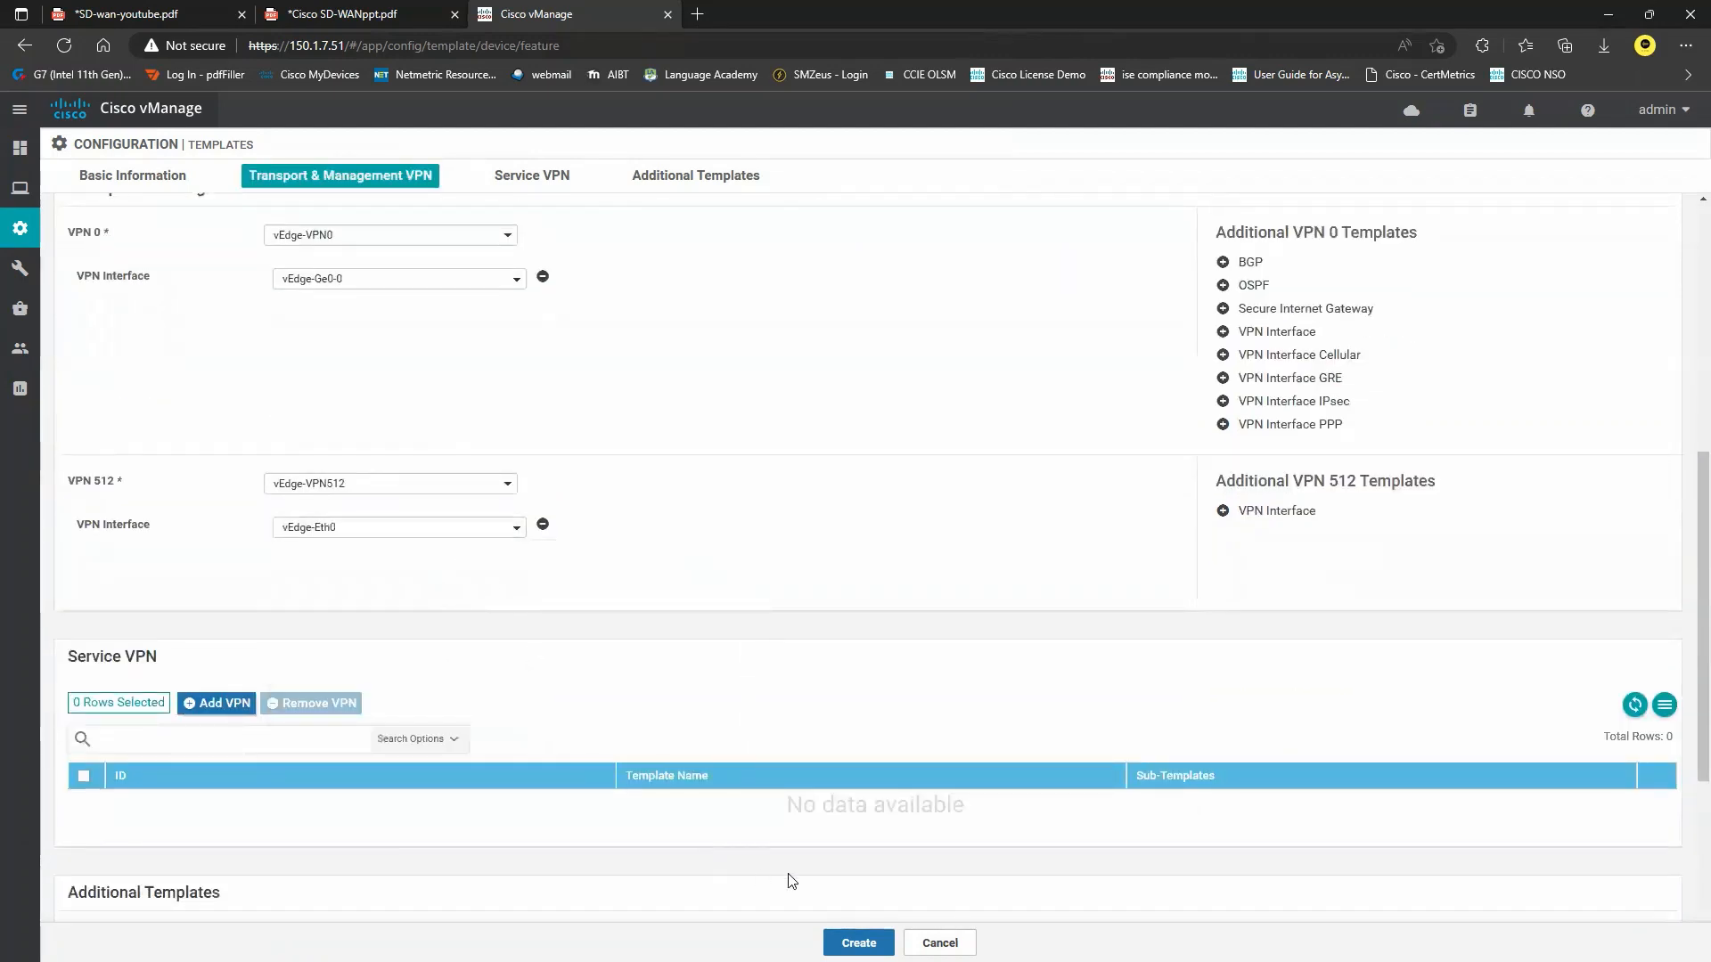
left_click(834, 936)
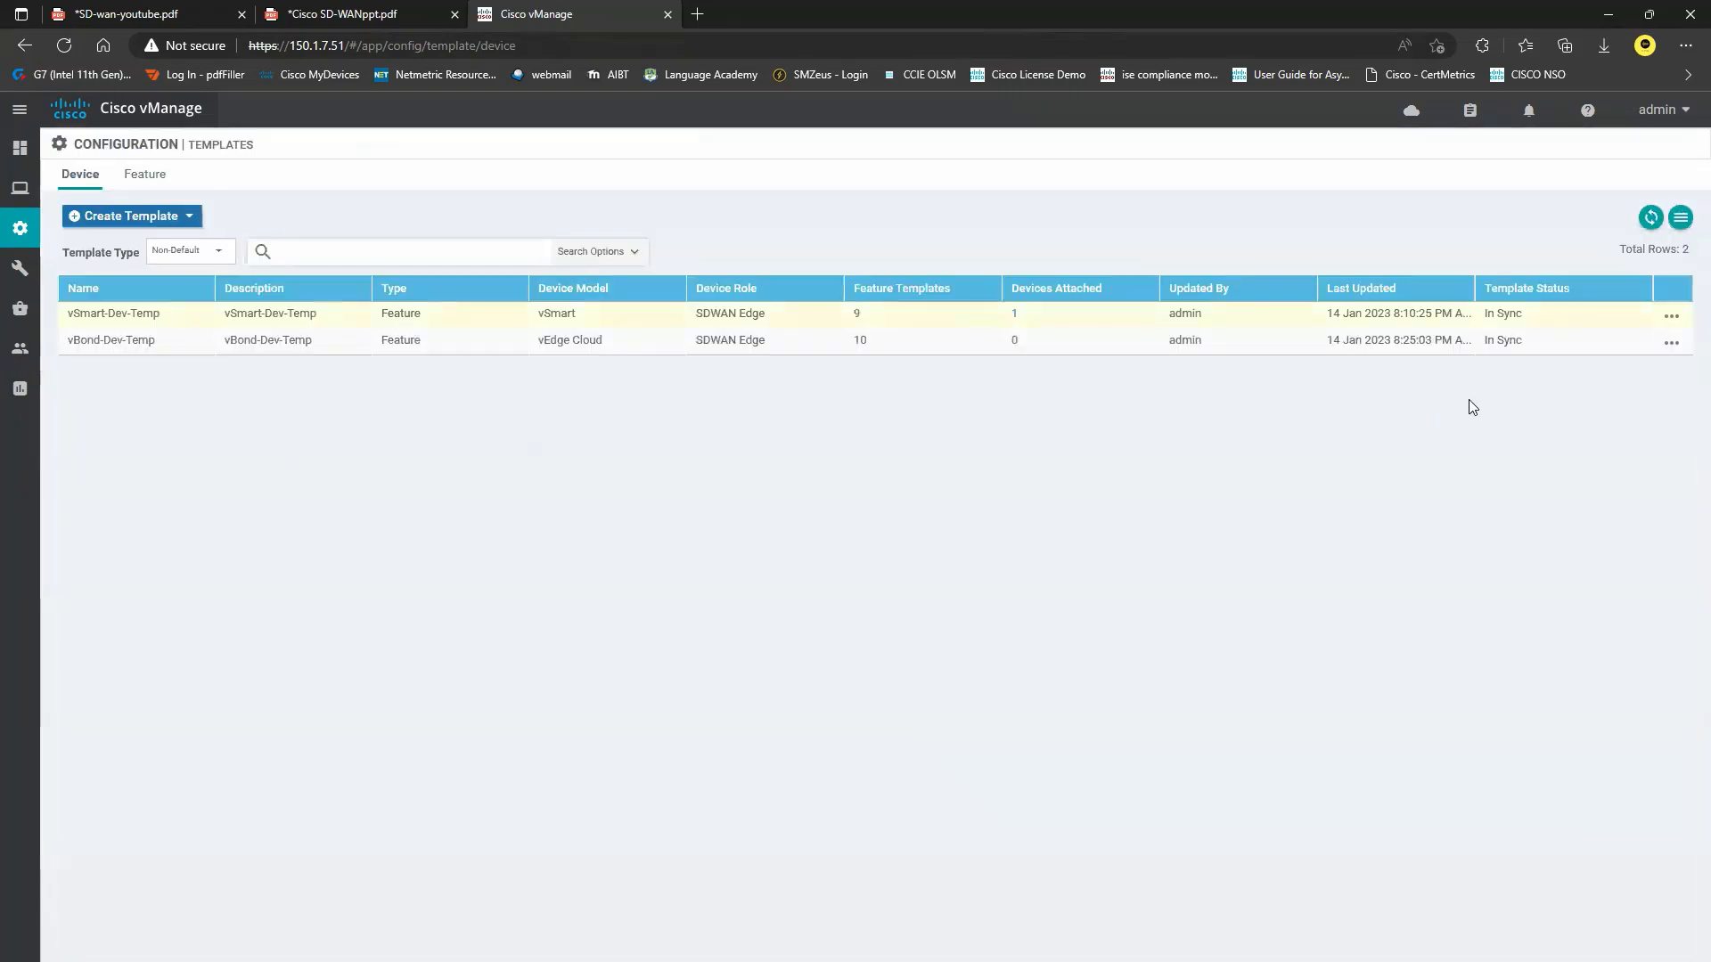
Attach the vBond device (200.0.0.3) to the vBond-Dev-Temp template.
left_click(1671, 342)
left_click(1591, 513)
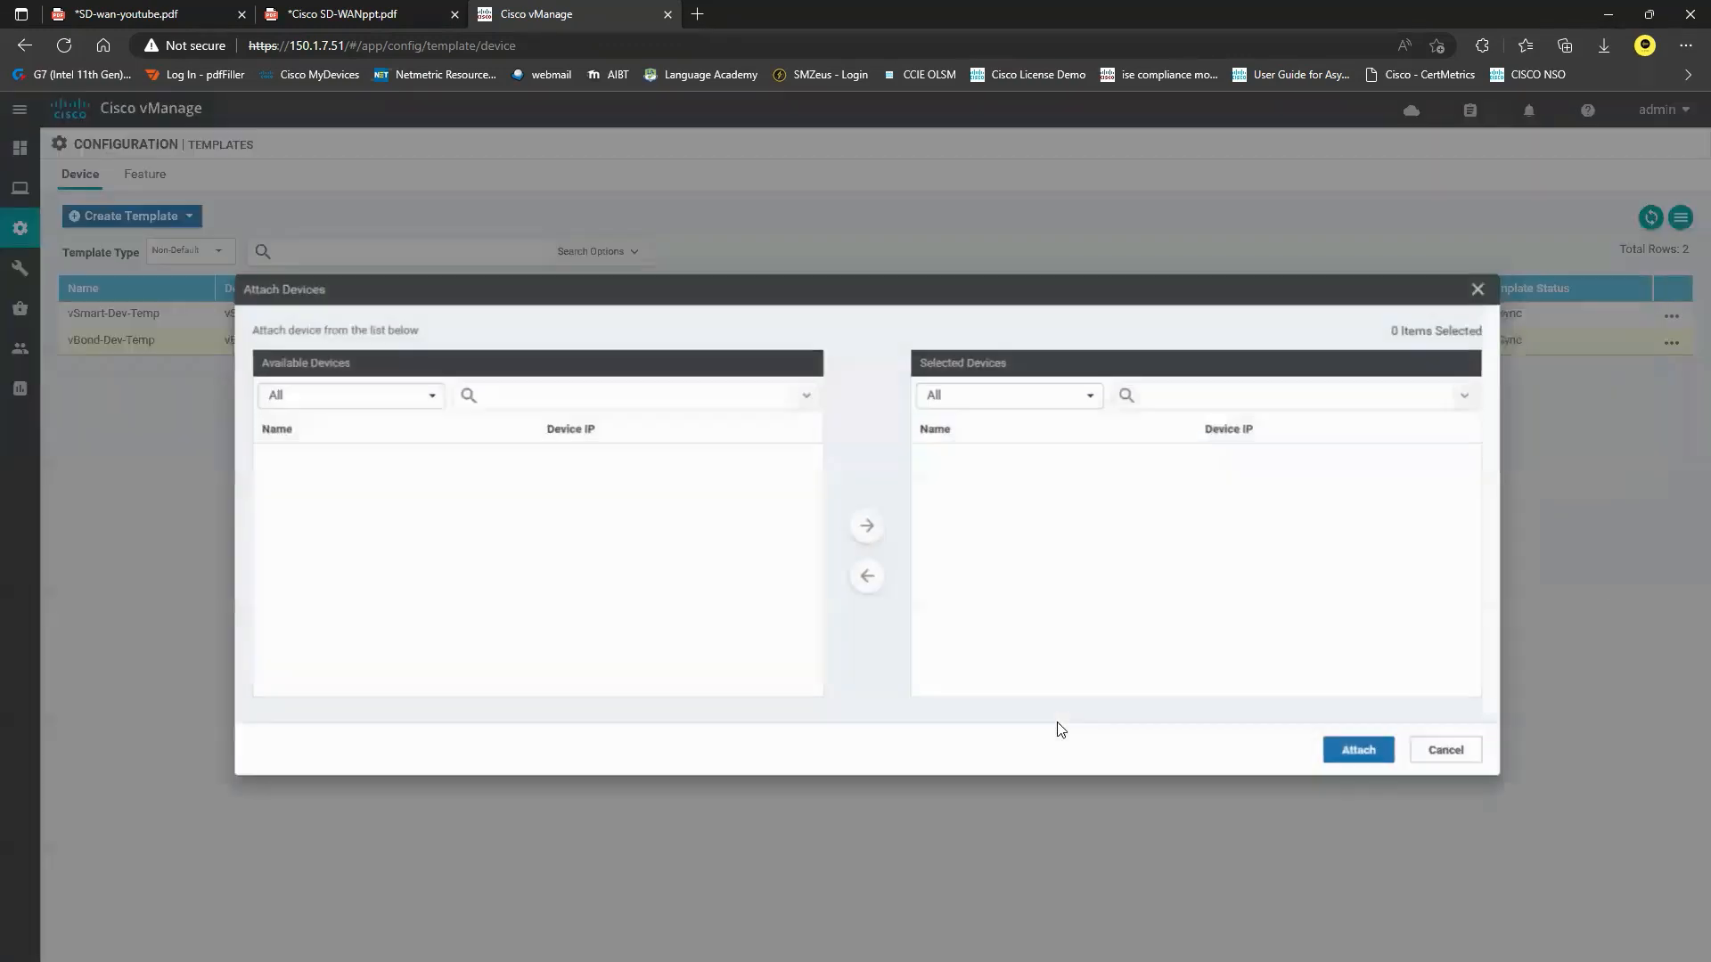
scroll(446, 589, "down", 4)
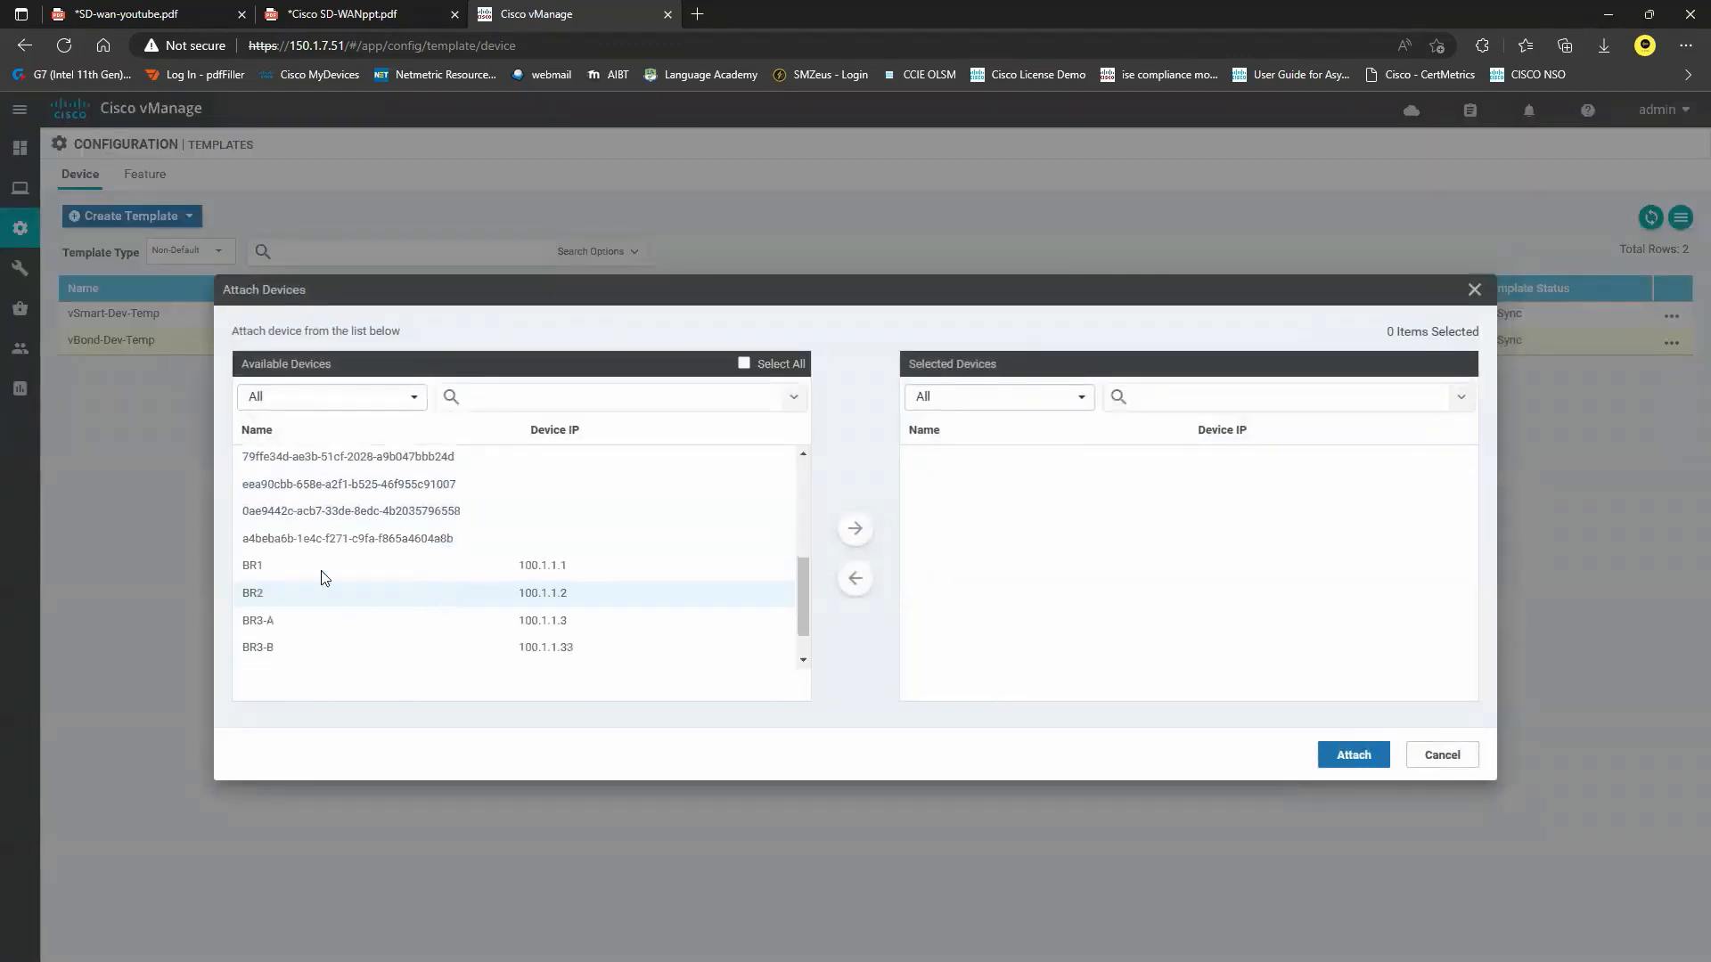
scroll(323, 577, "down", 2)
left_click(348, 654)
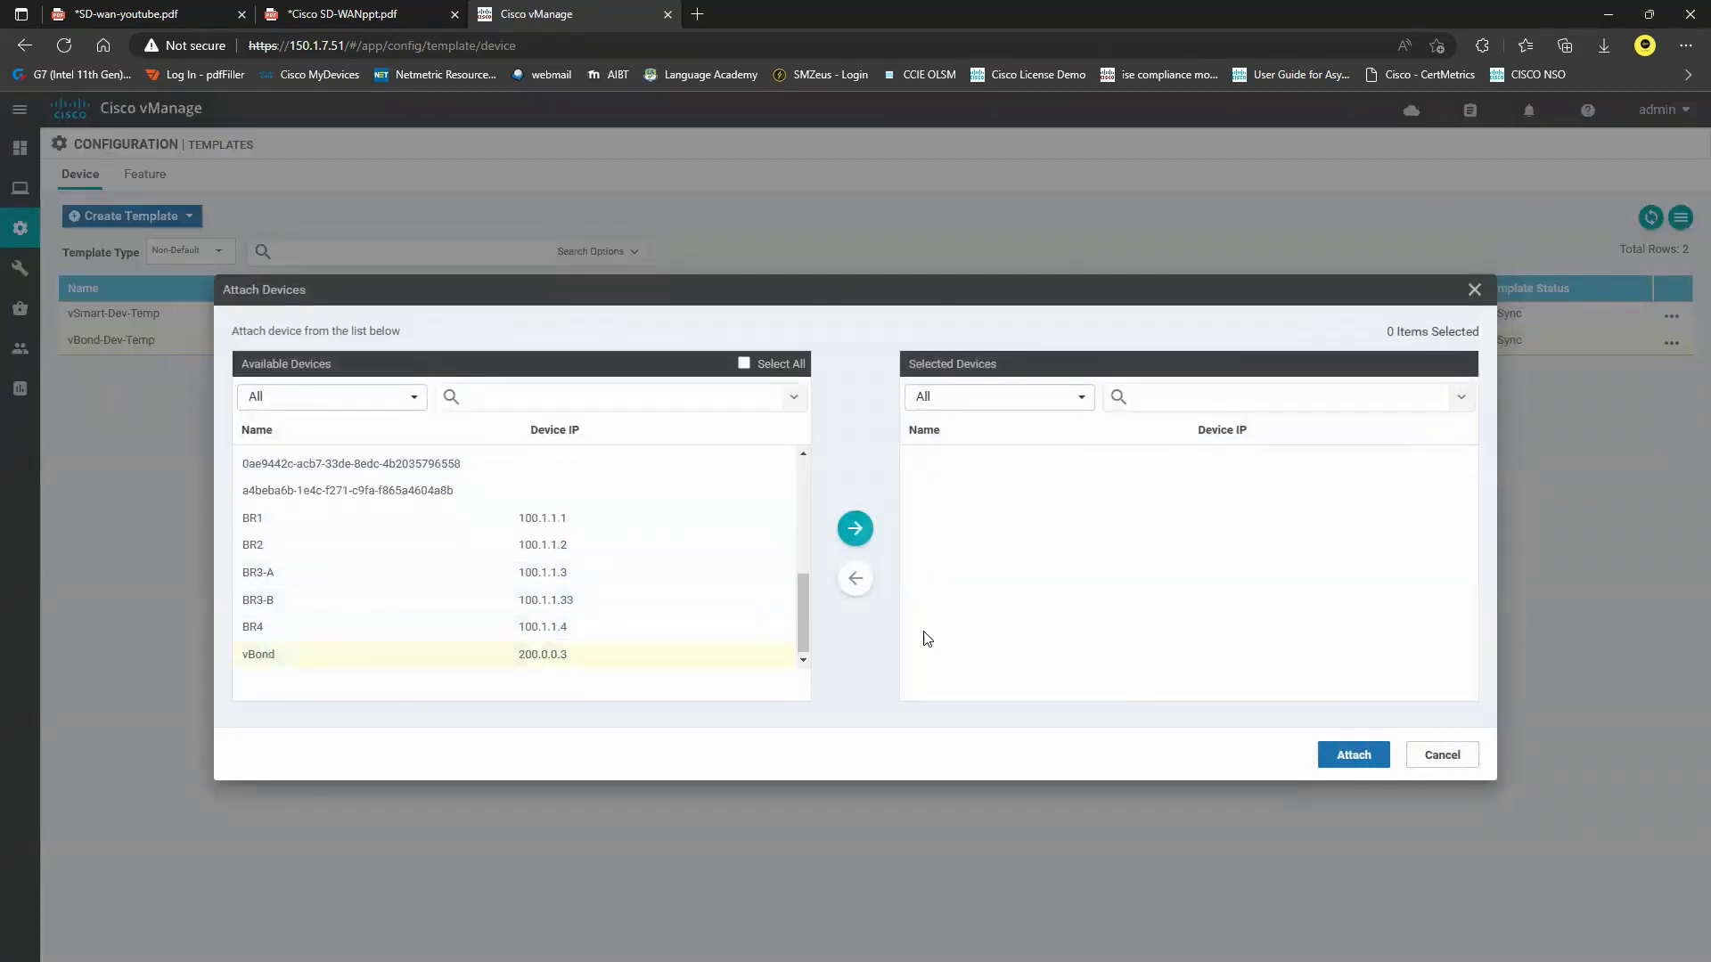
left_click(854, 529)
left_click(1353, 755)
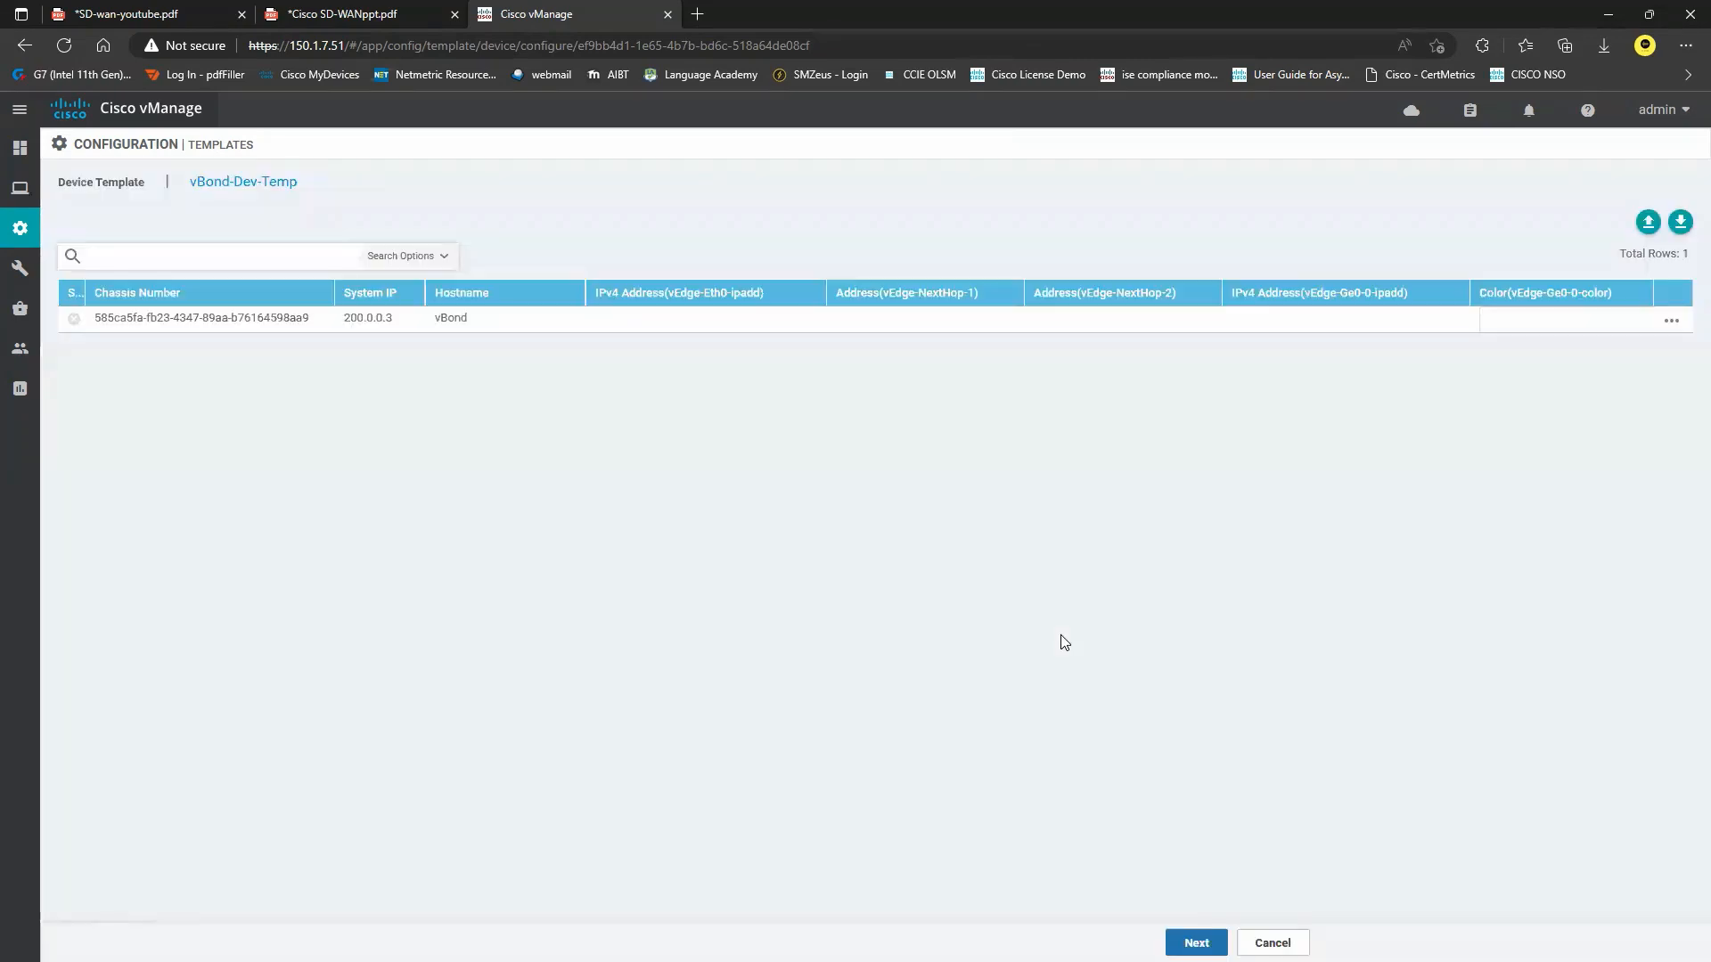
Edit vBond's variables: Eth0 150.1.7.53/24, both next hops 172.16.1.254, and Ge0-0 color private1.
left_click(1671, 321)
left_click(1633, 364)
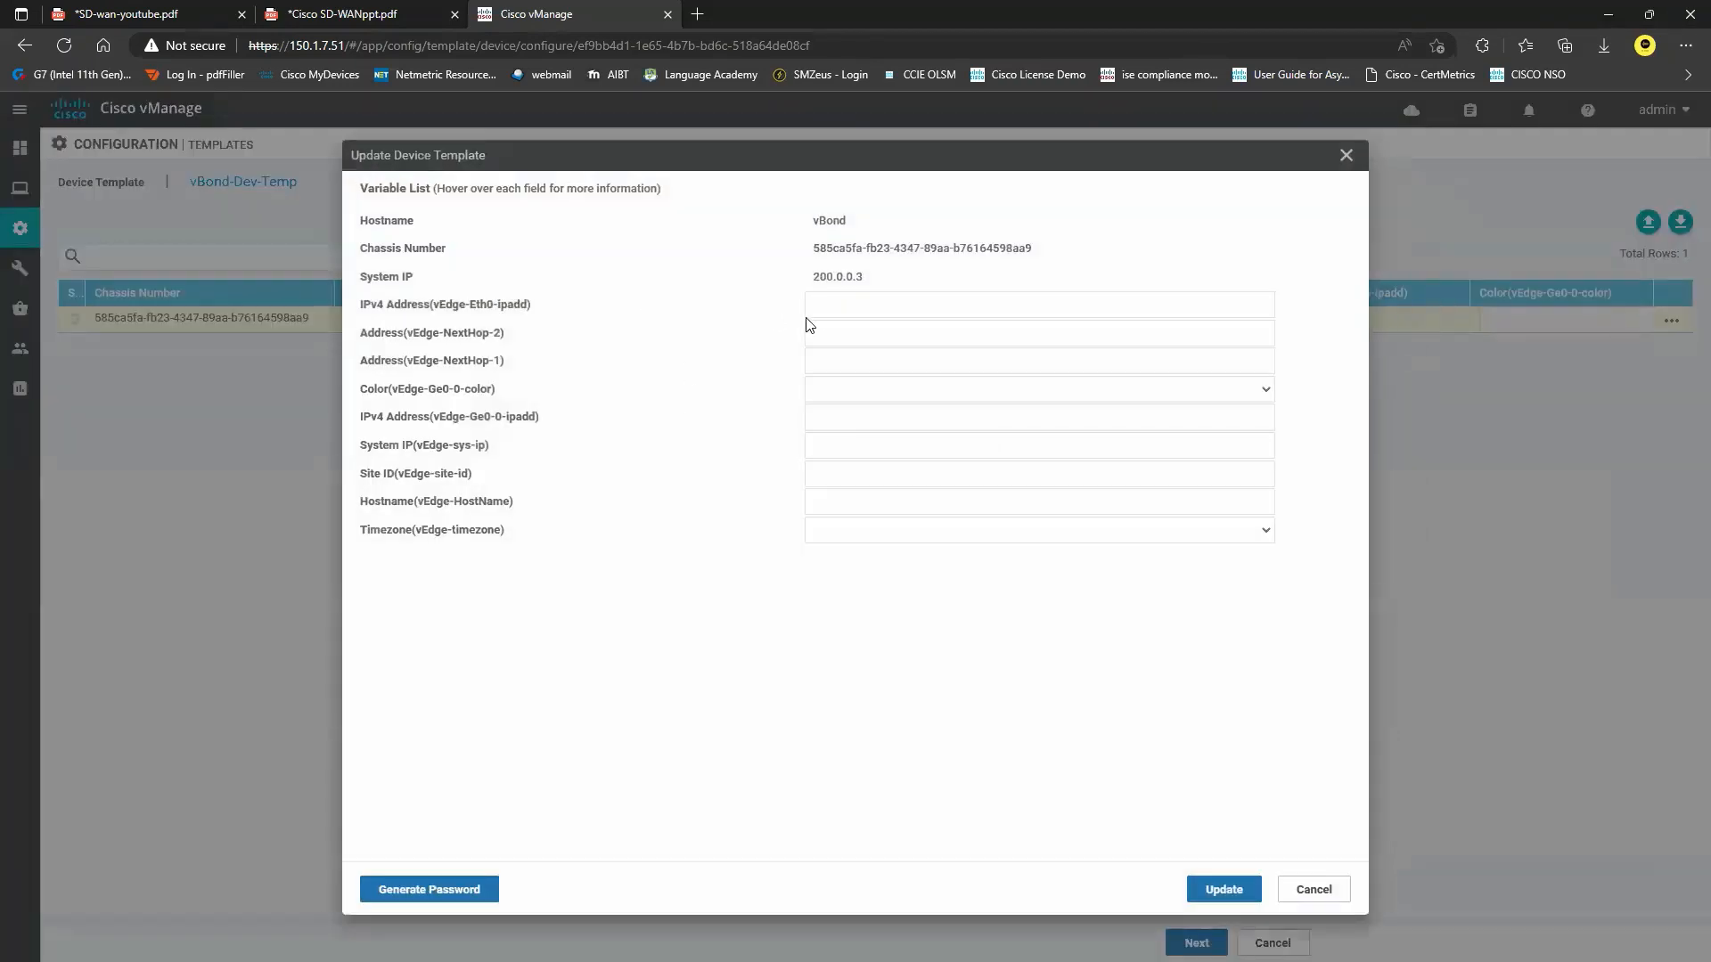
left_click(884, 309)
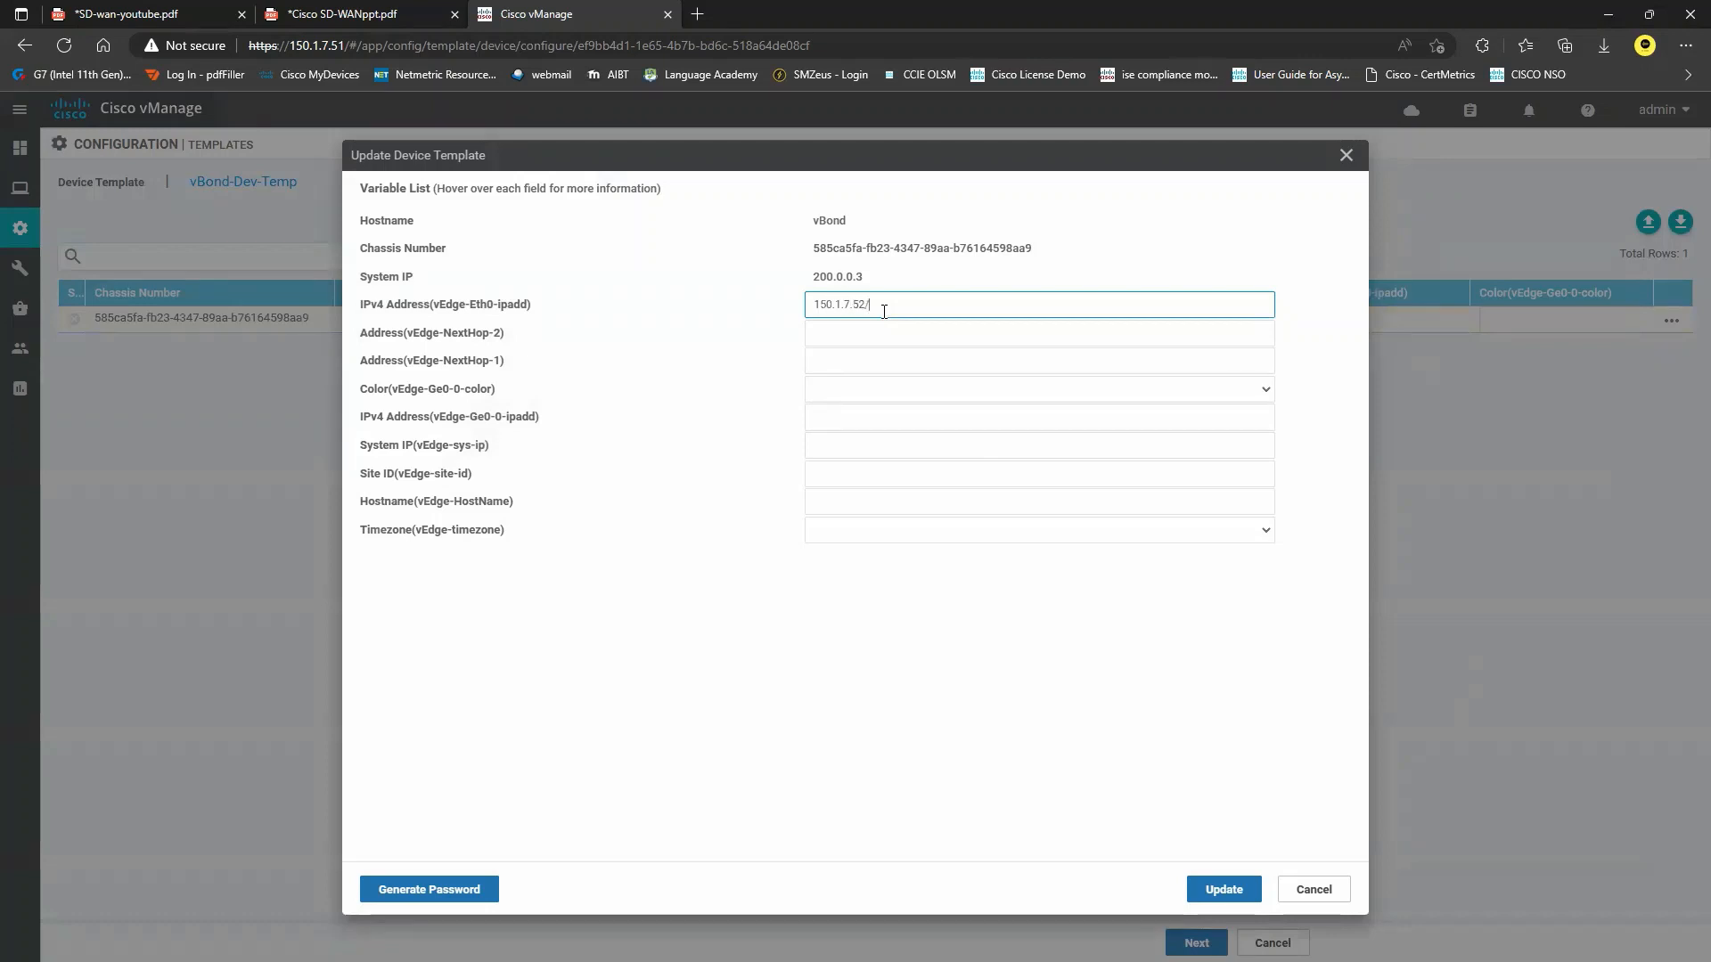
key("Tab")
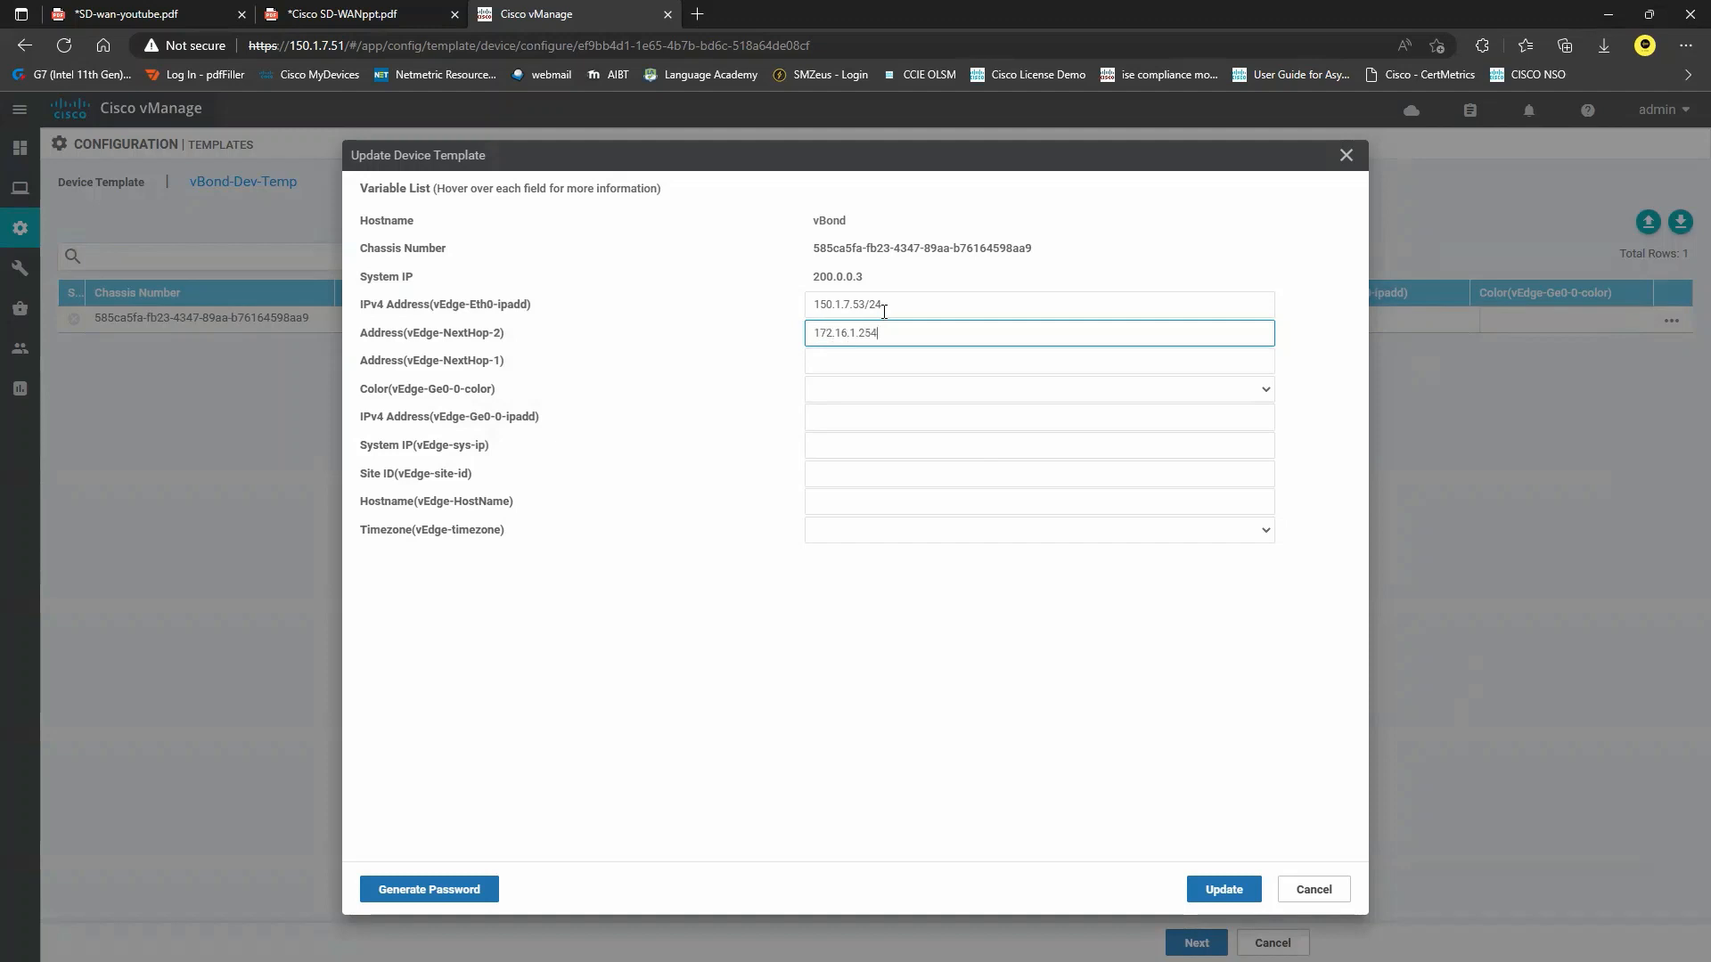
key("Tab")
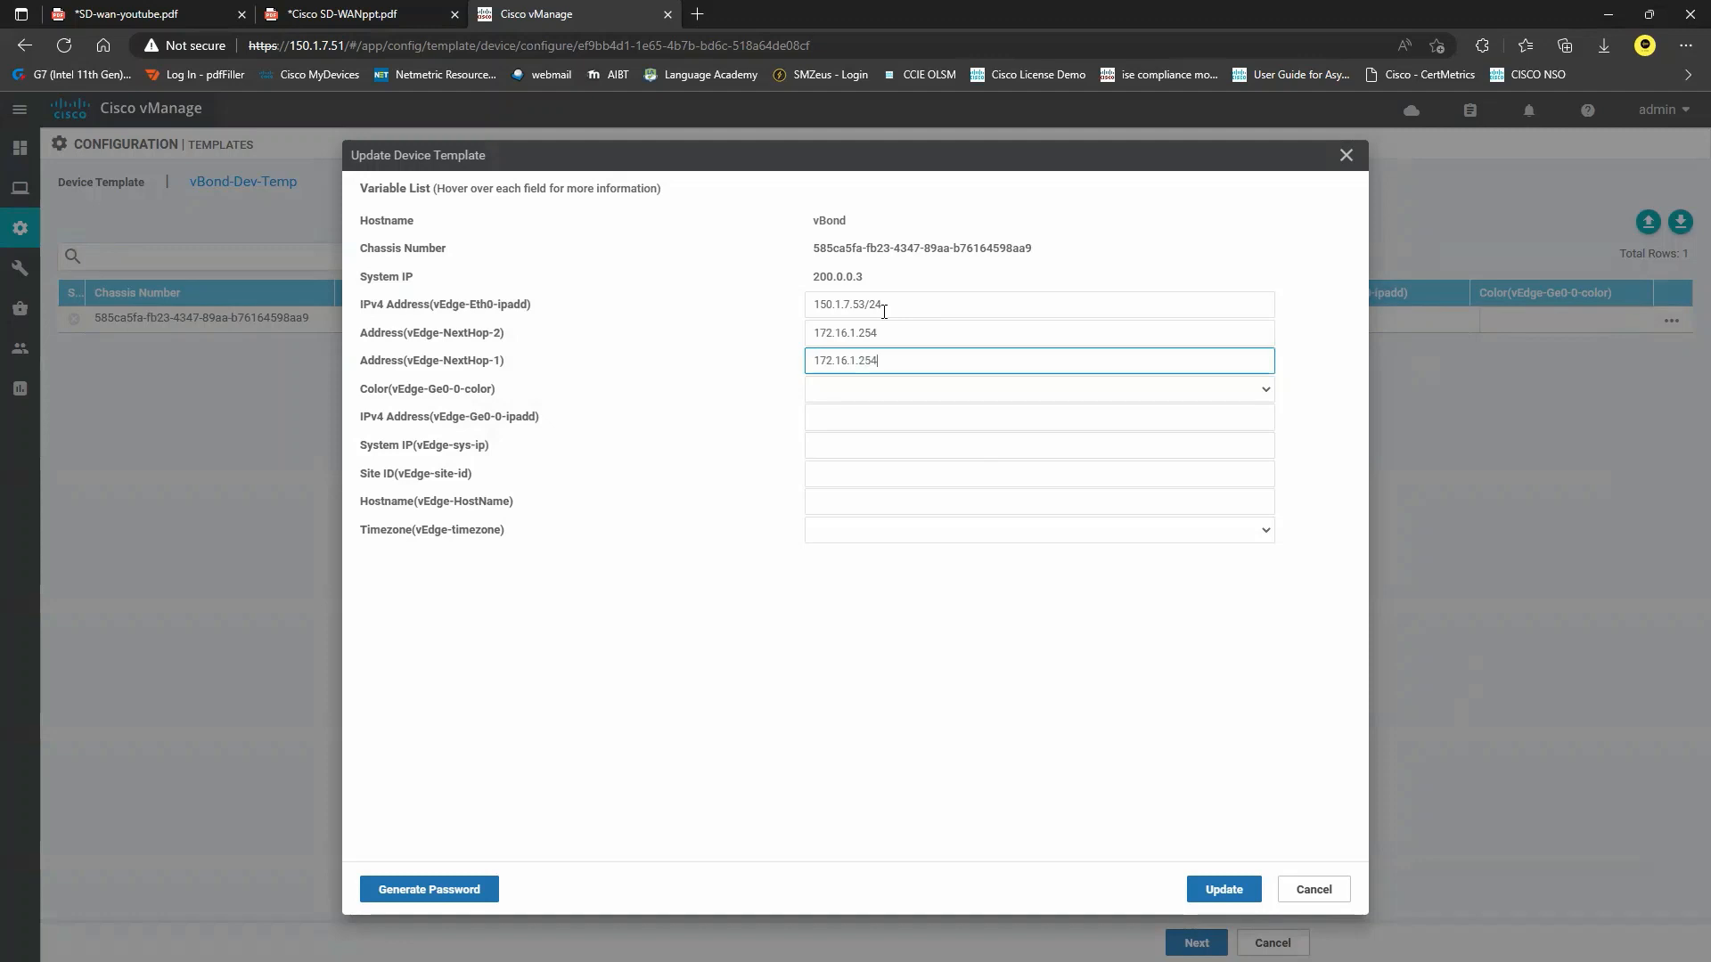
key("Tab")
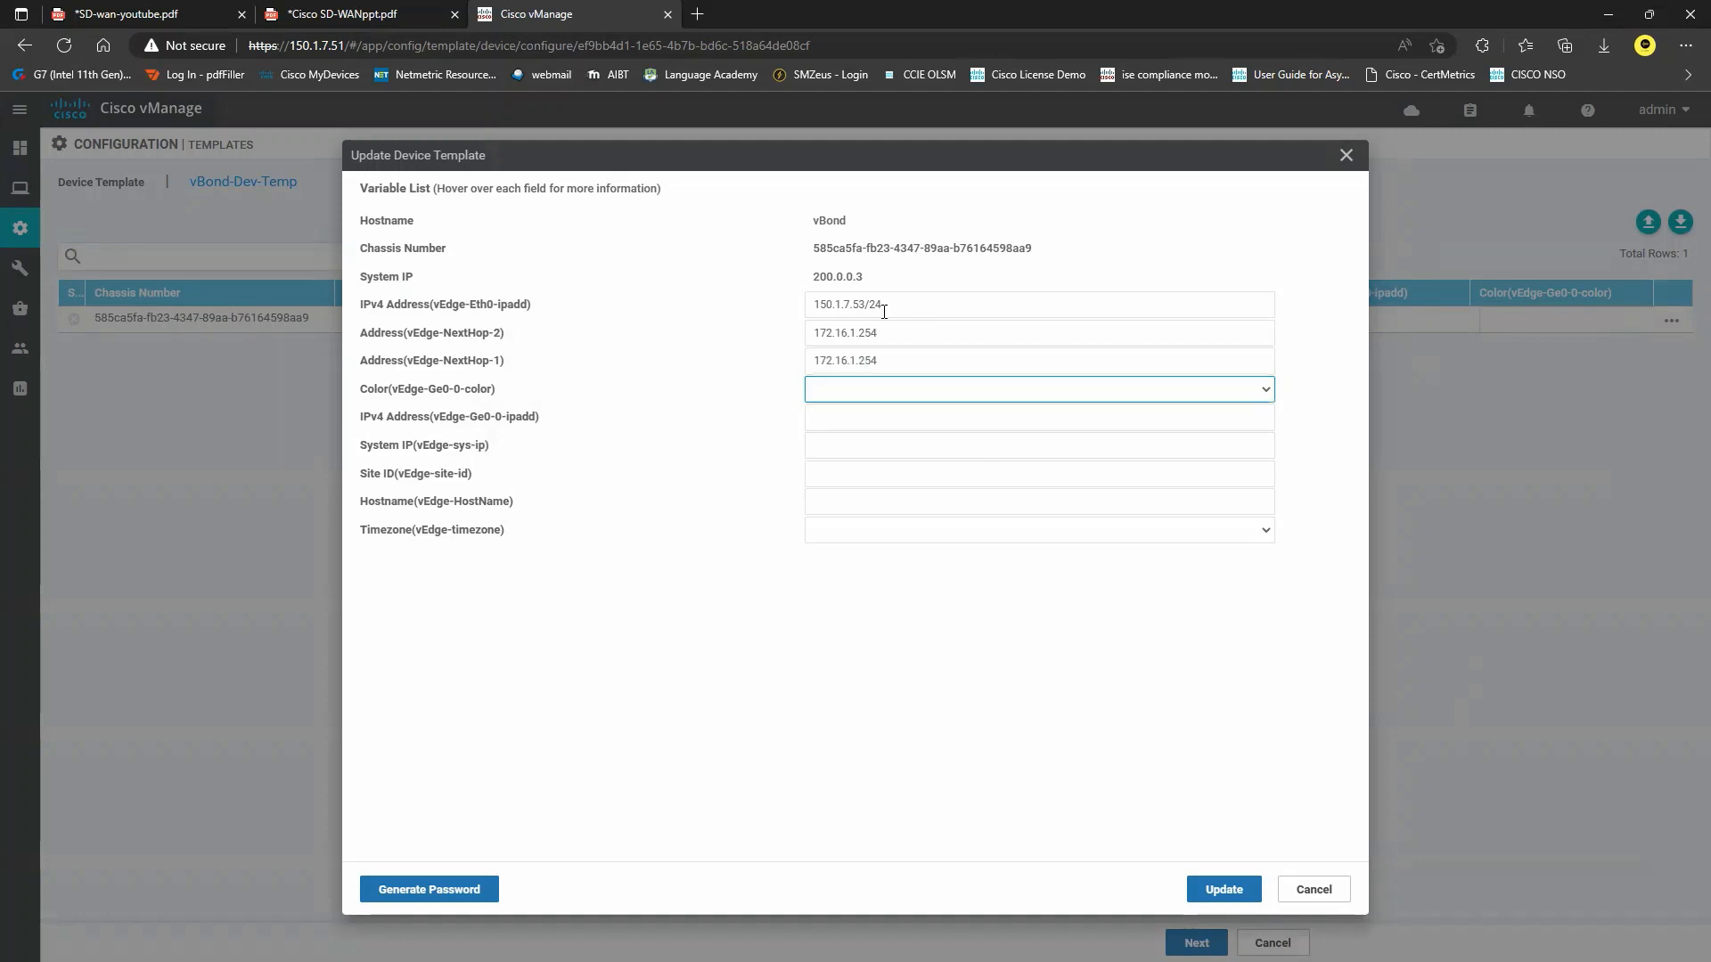
left_click(1249, 393)
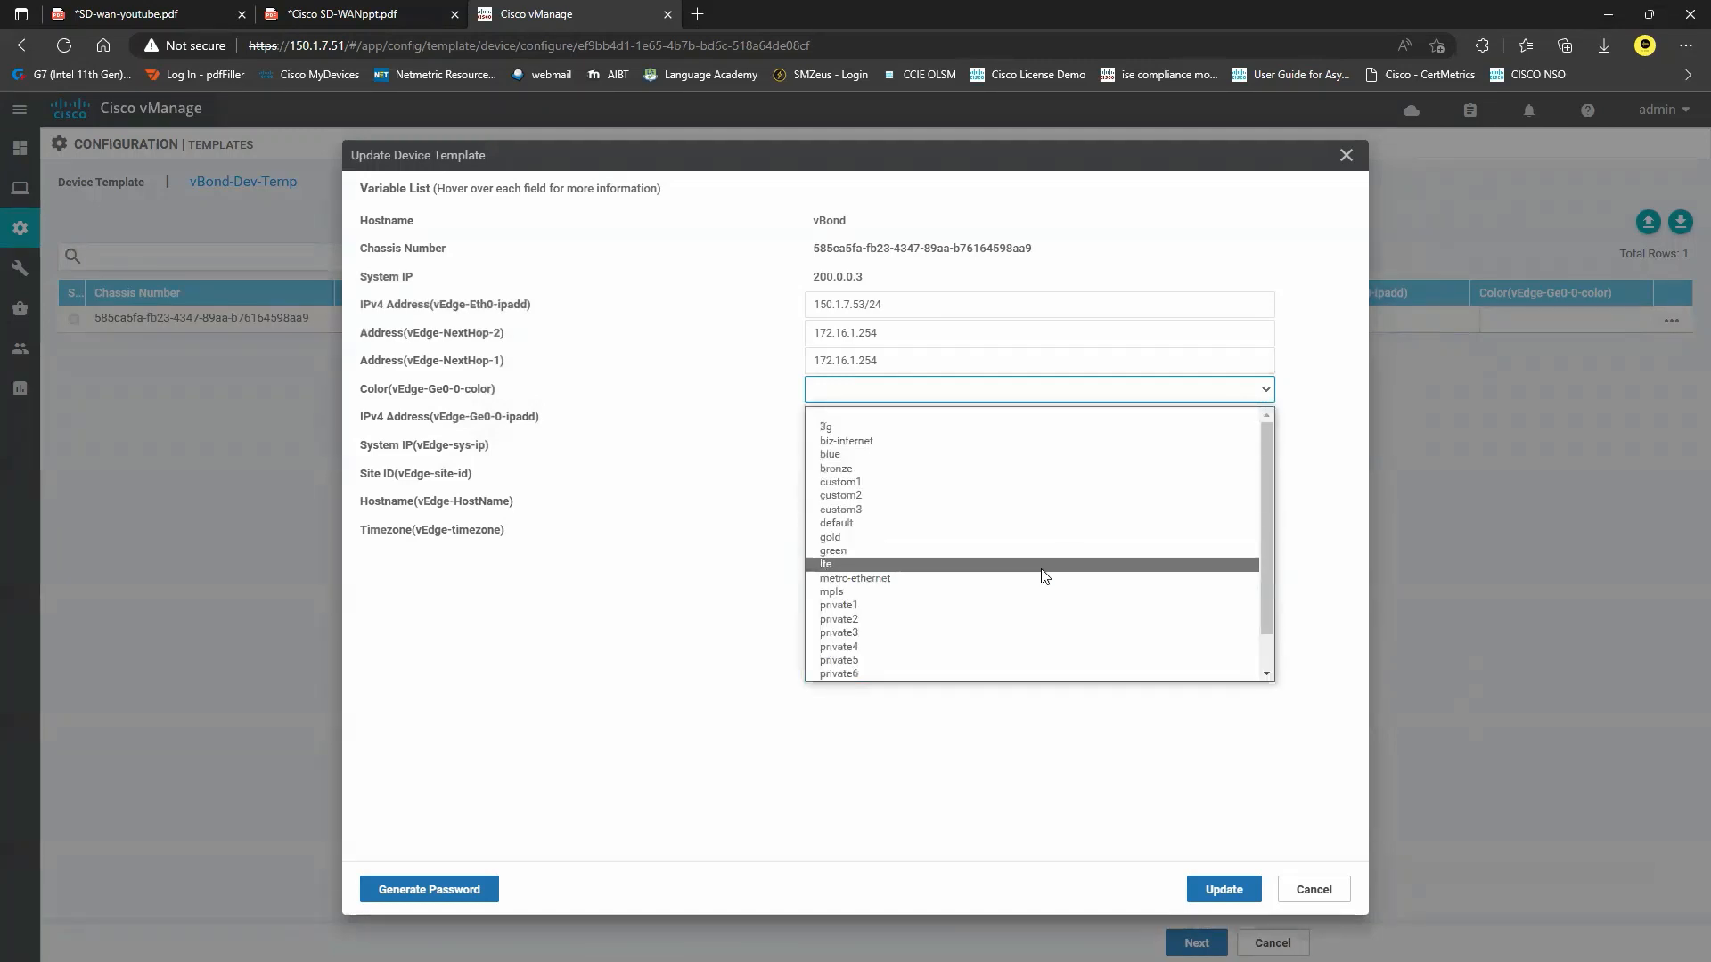
left_click(1004, 605)
Enter Ge0-0 address 172.16.1.3/24, the system IP, site ID 200 and hostname vBond.
left_click(884, 420)
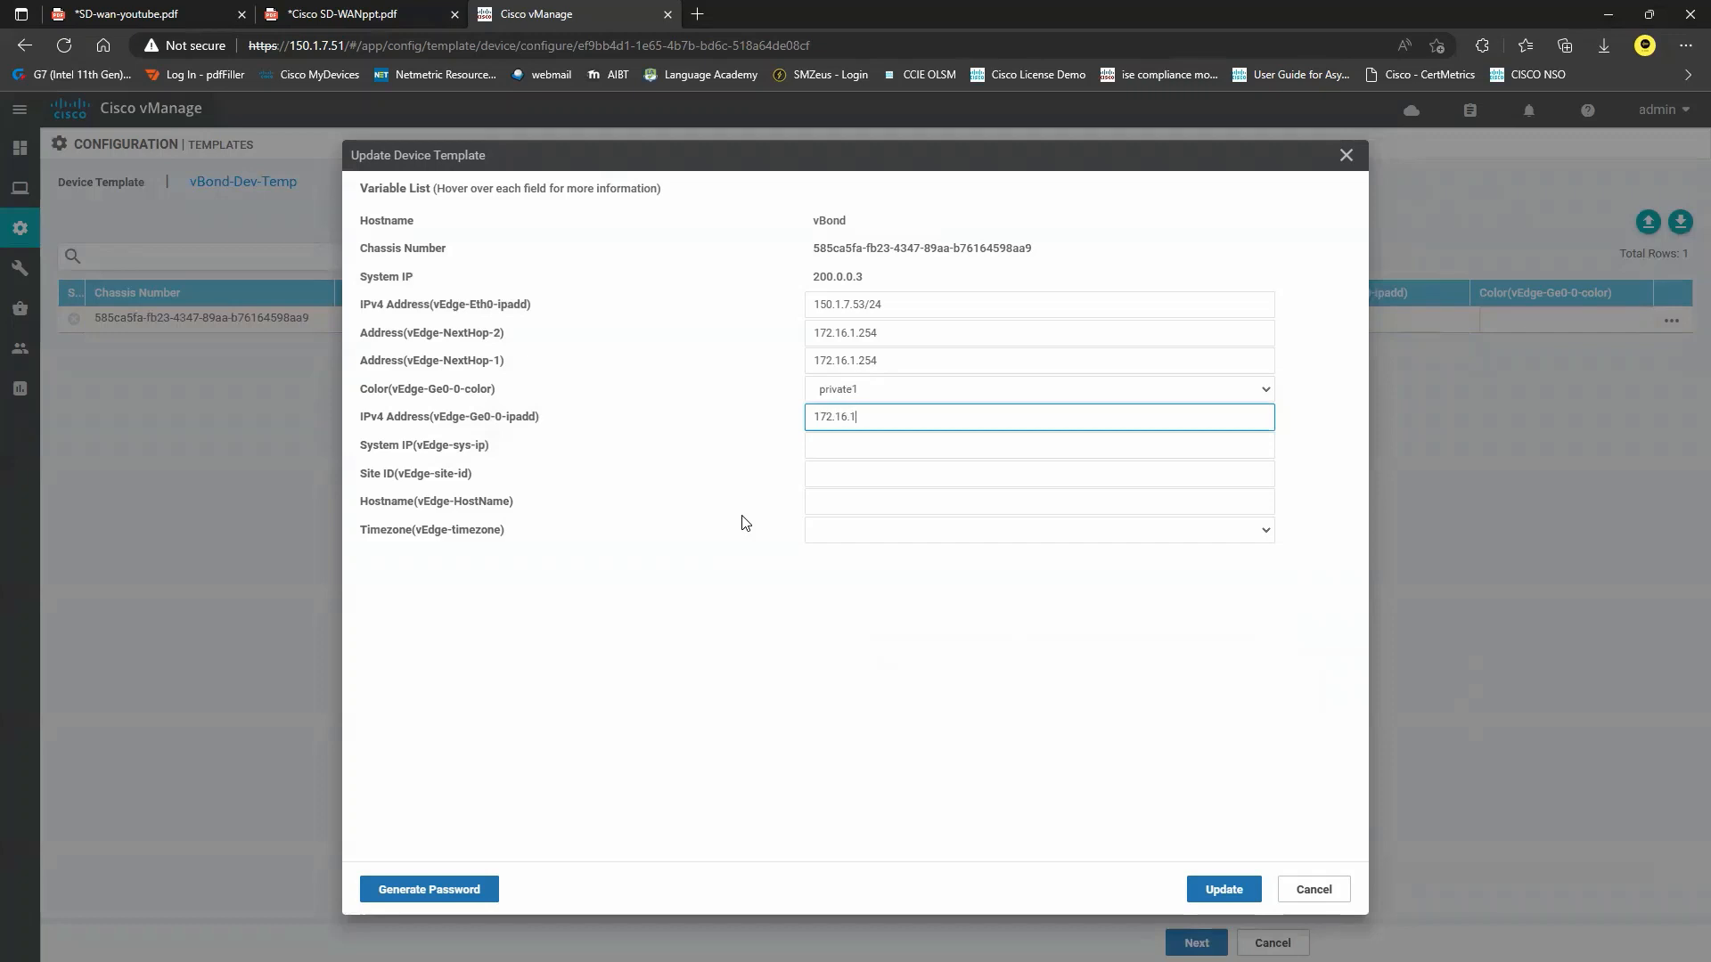
key("Tab")
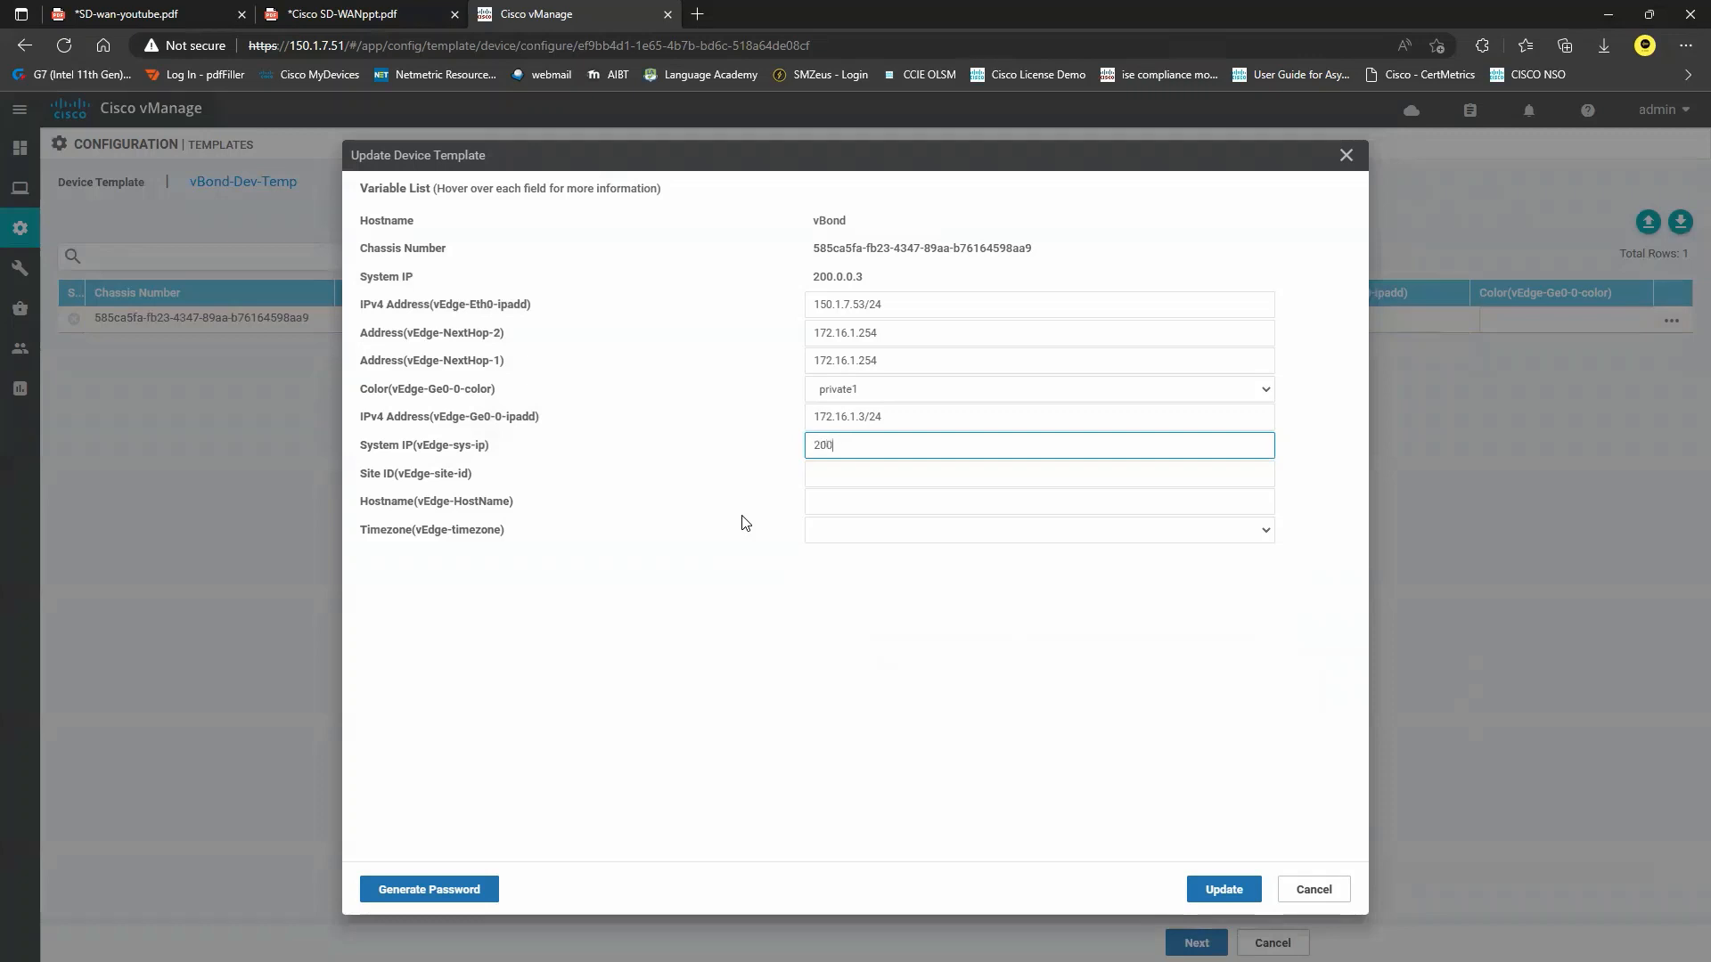
key("Tab")
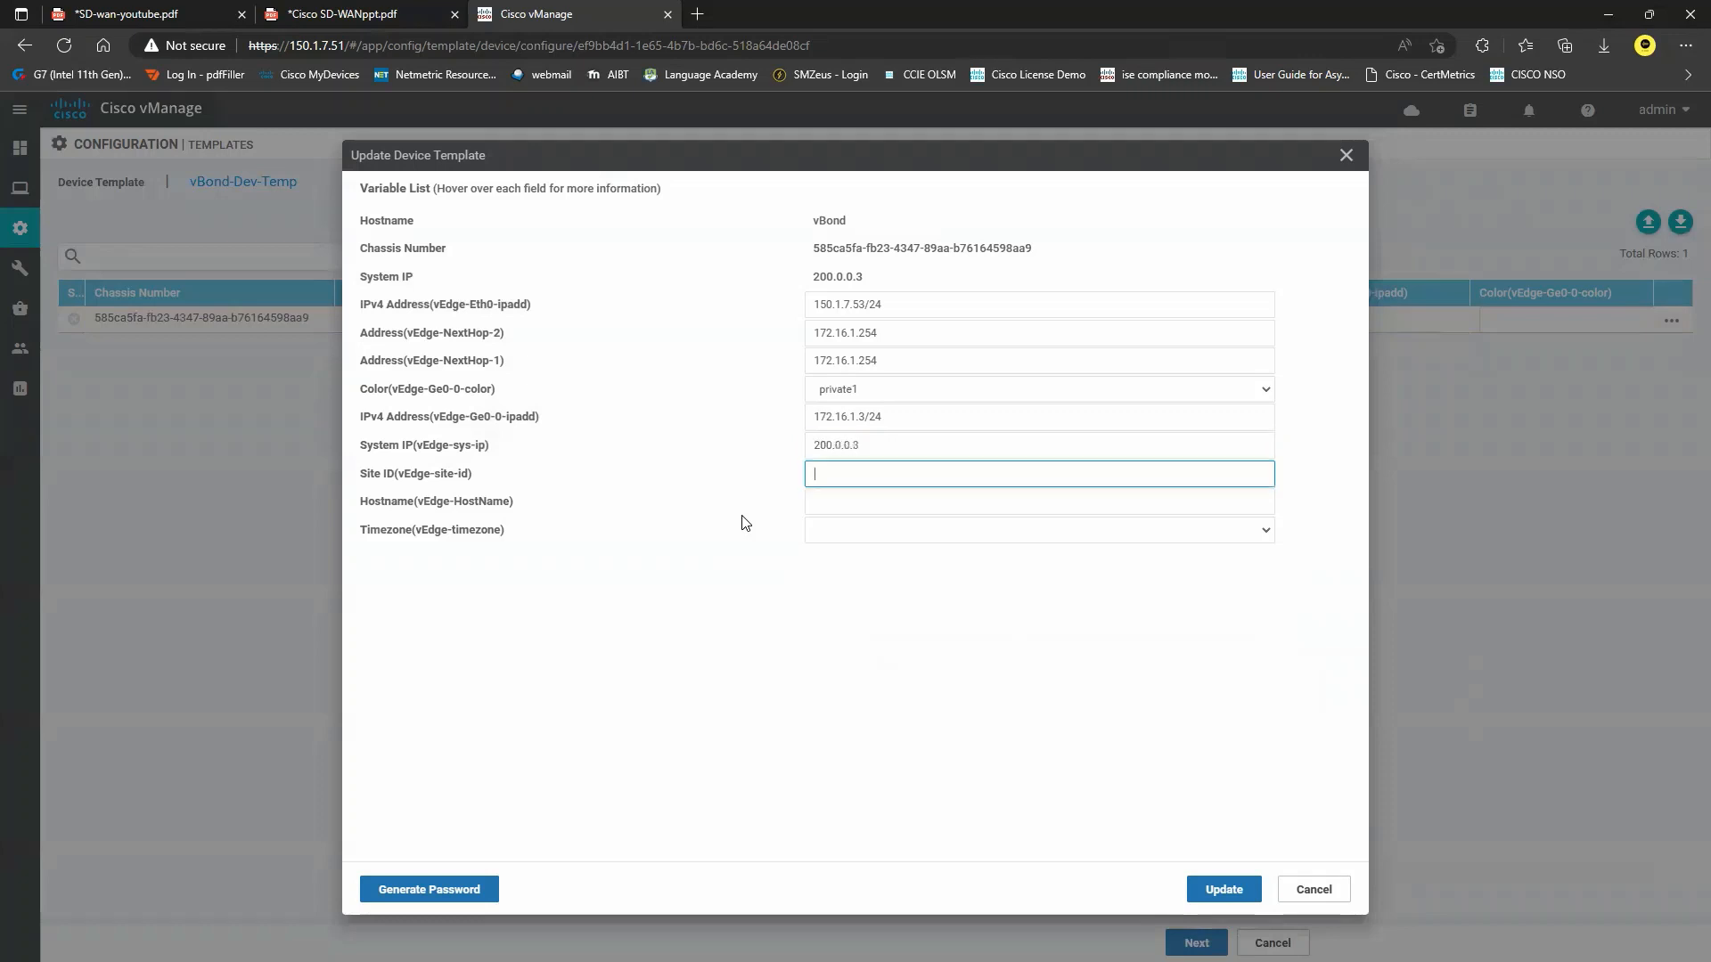
key("Tab")
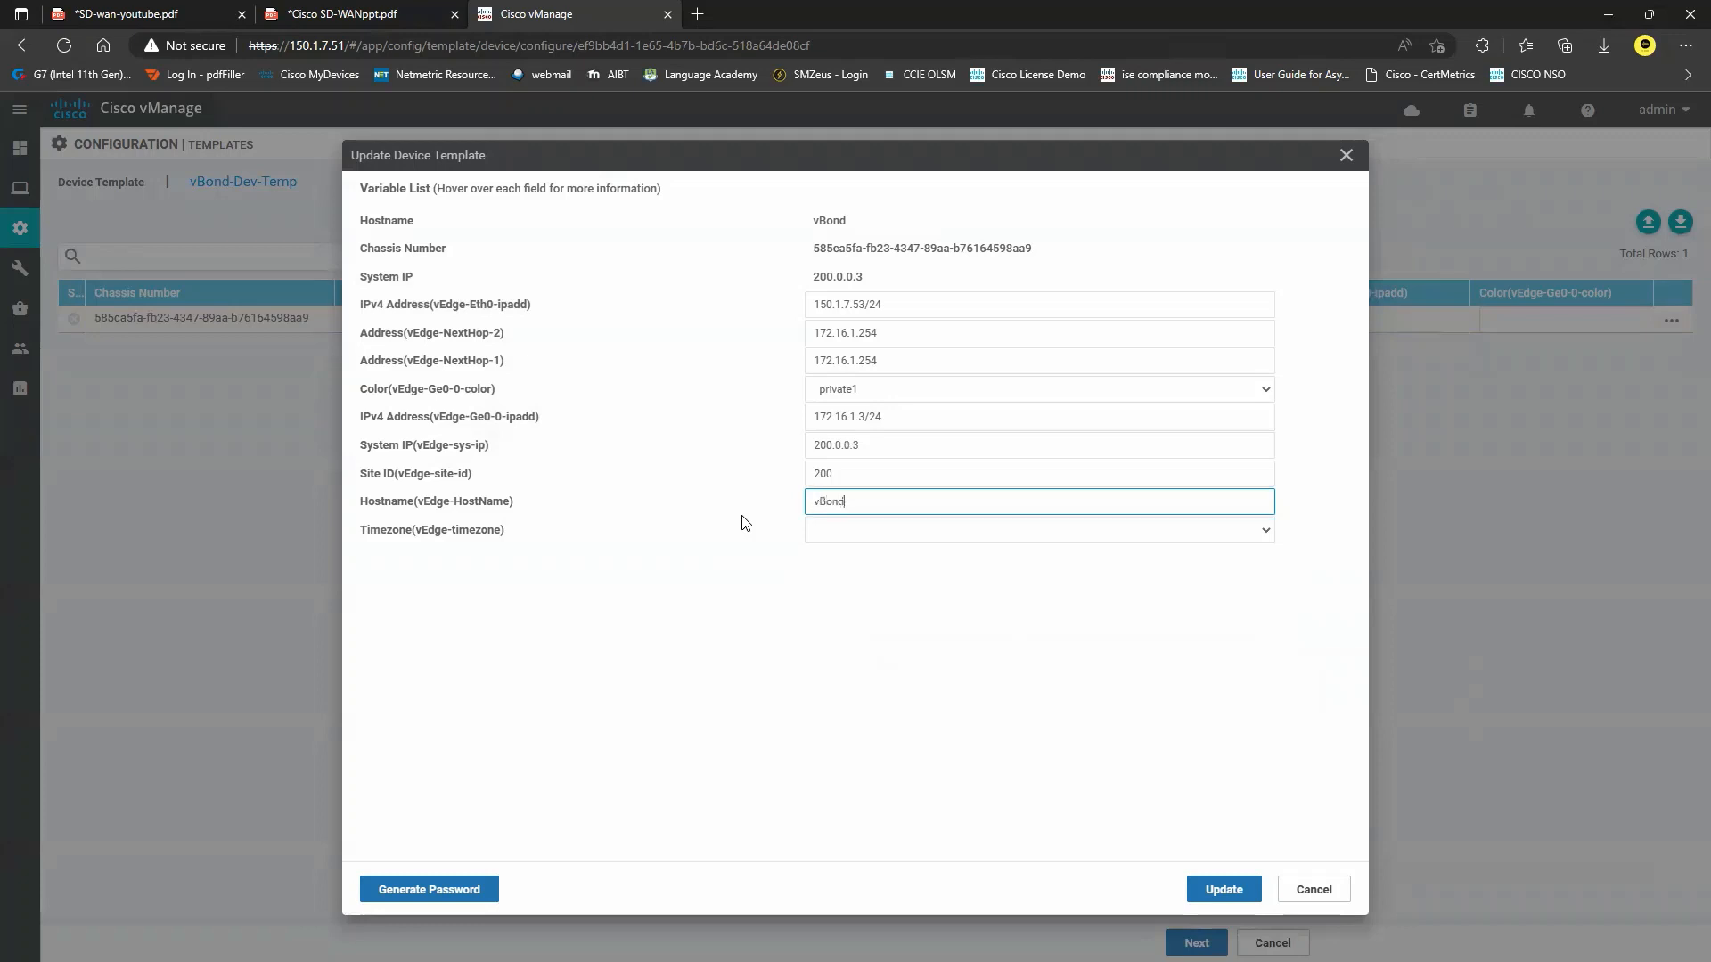
key("Tab")
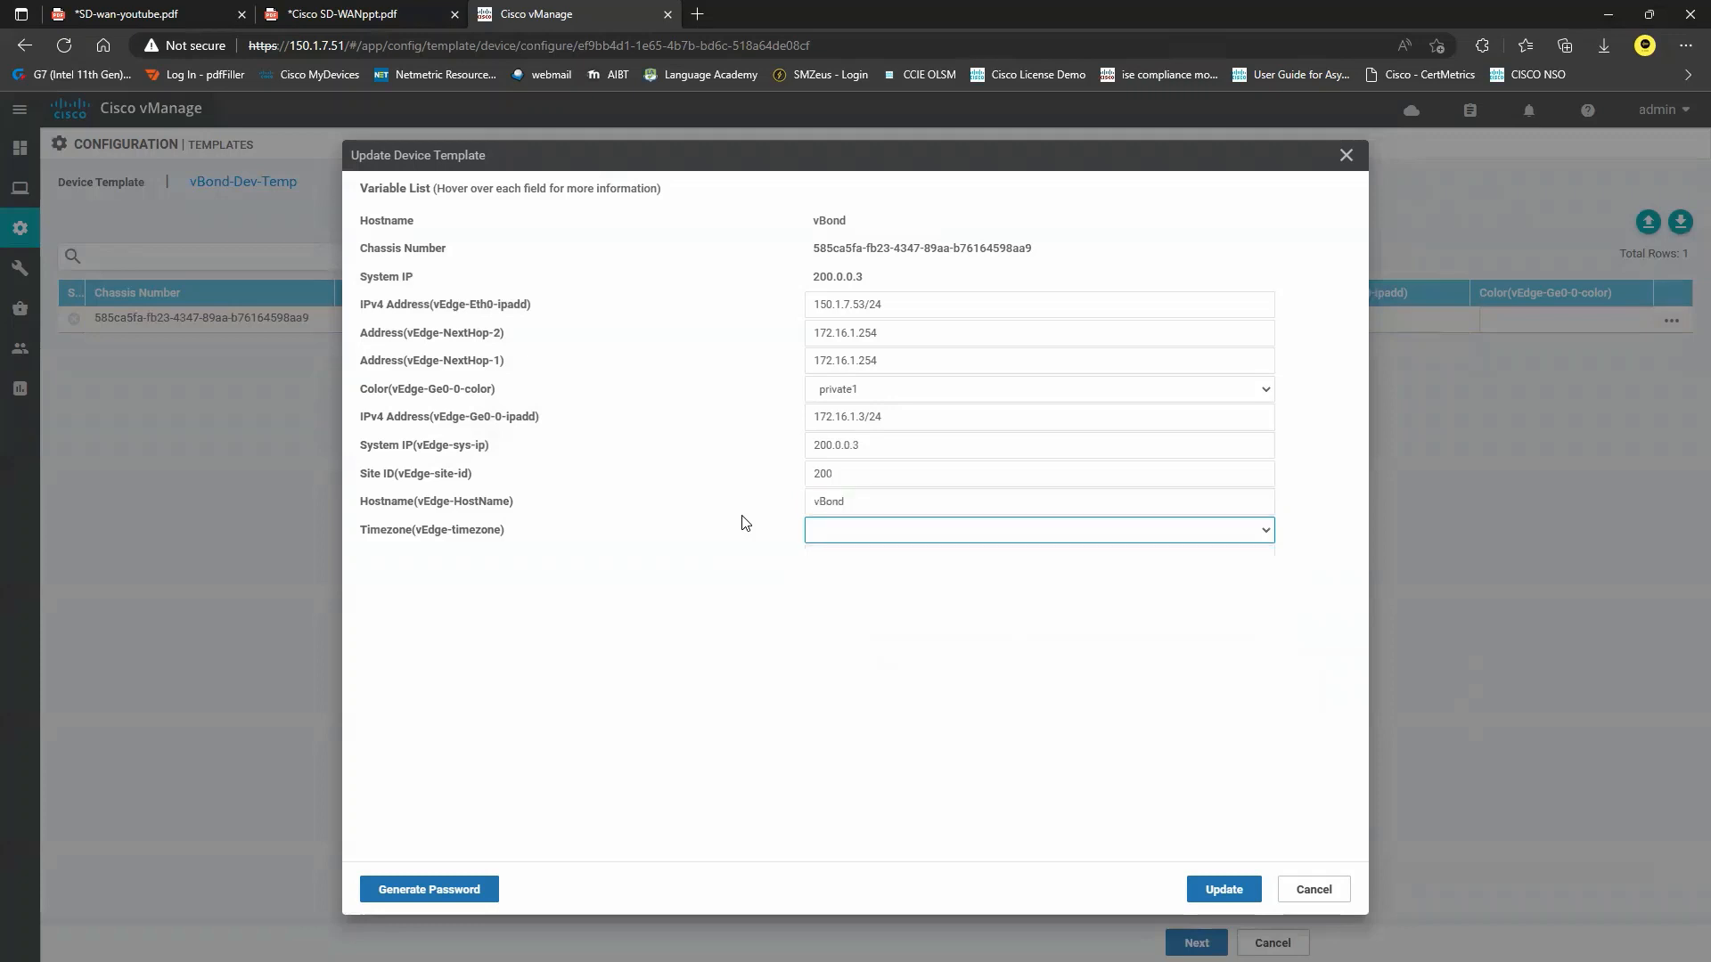
Set the timezone to Australia/Hobart and save vBond's variable values.
left_click(1270, 541)
scroll(1132, 704, "down", 10)
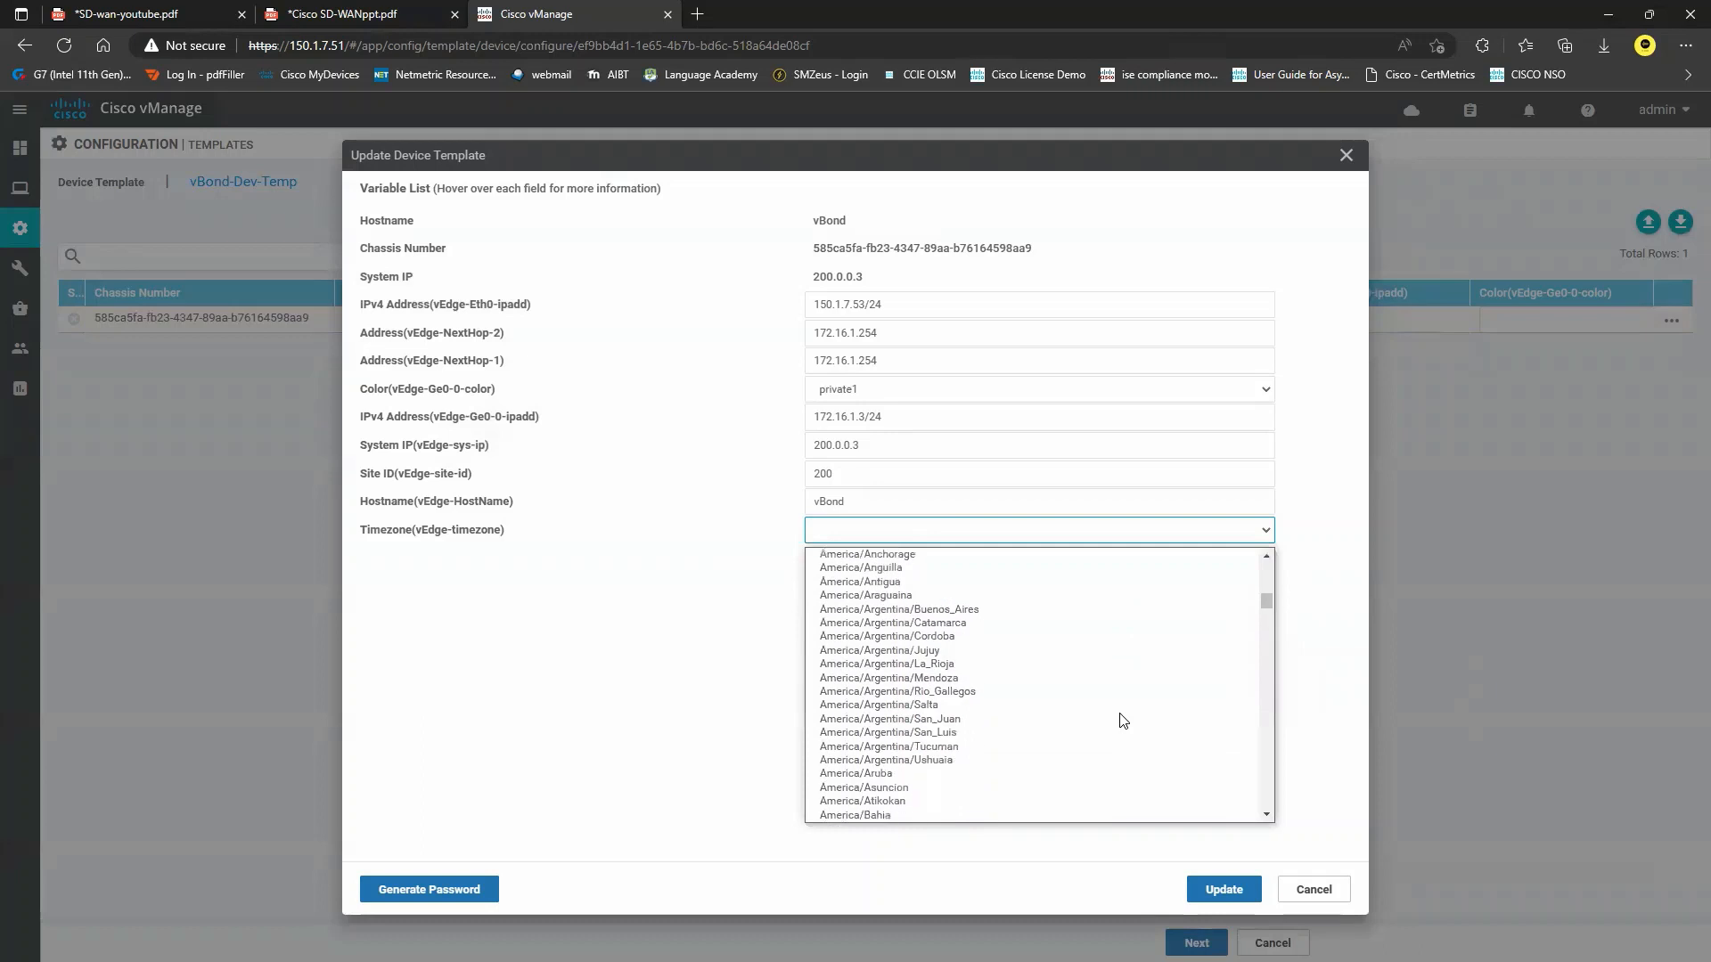
scroll(1121, 720, "down", 10)
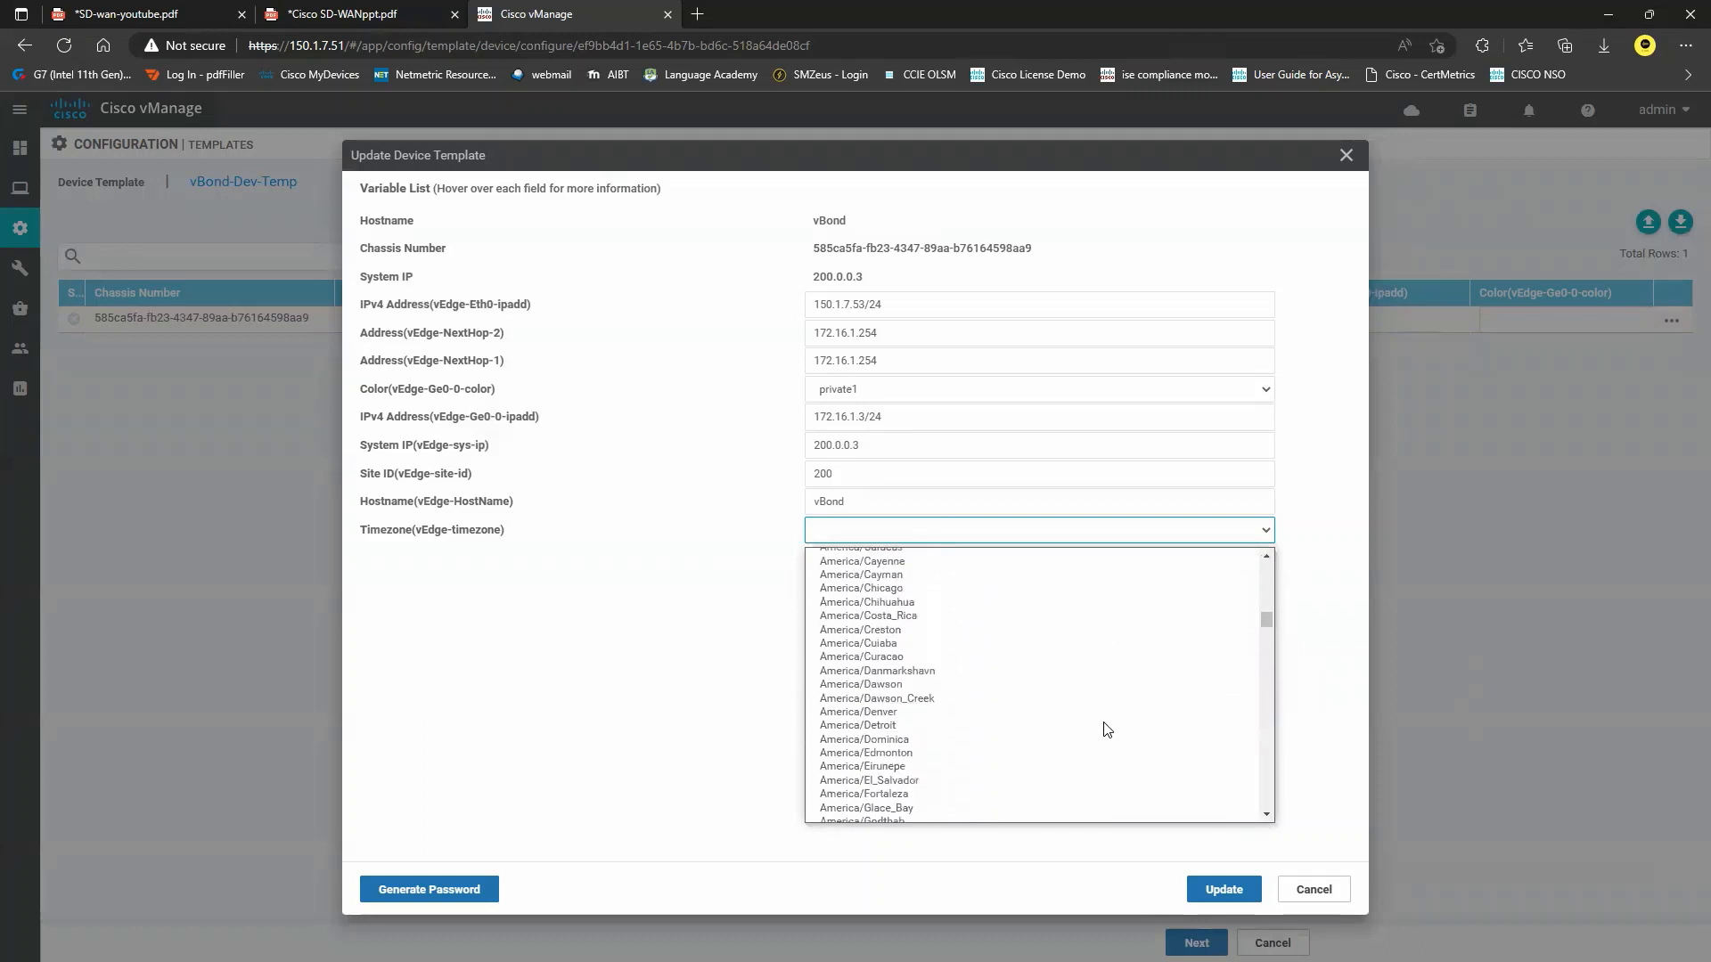
scroll(1106, 729, "down", 10)
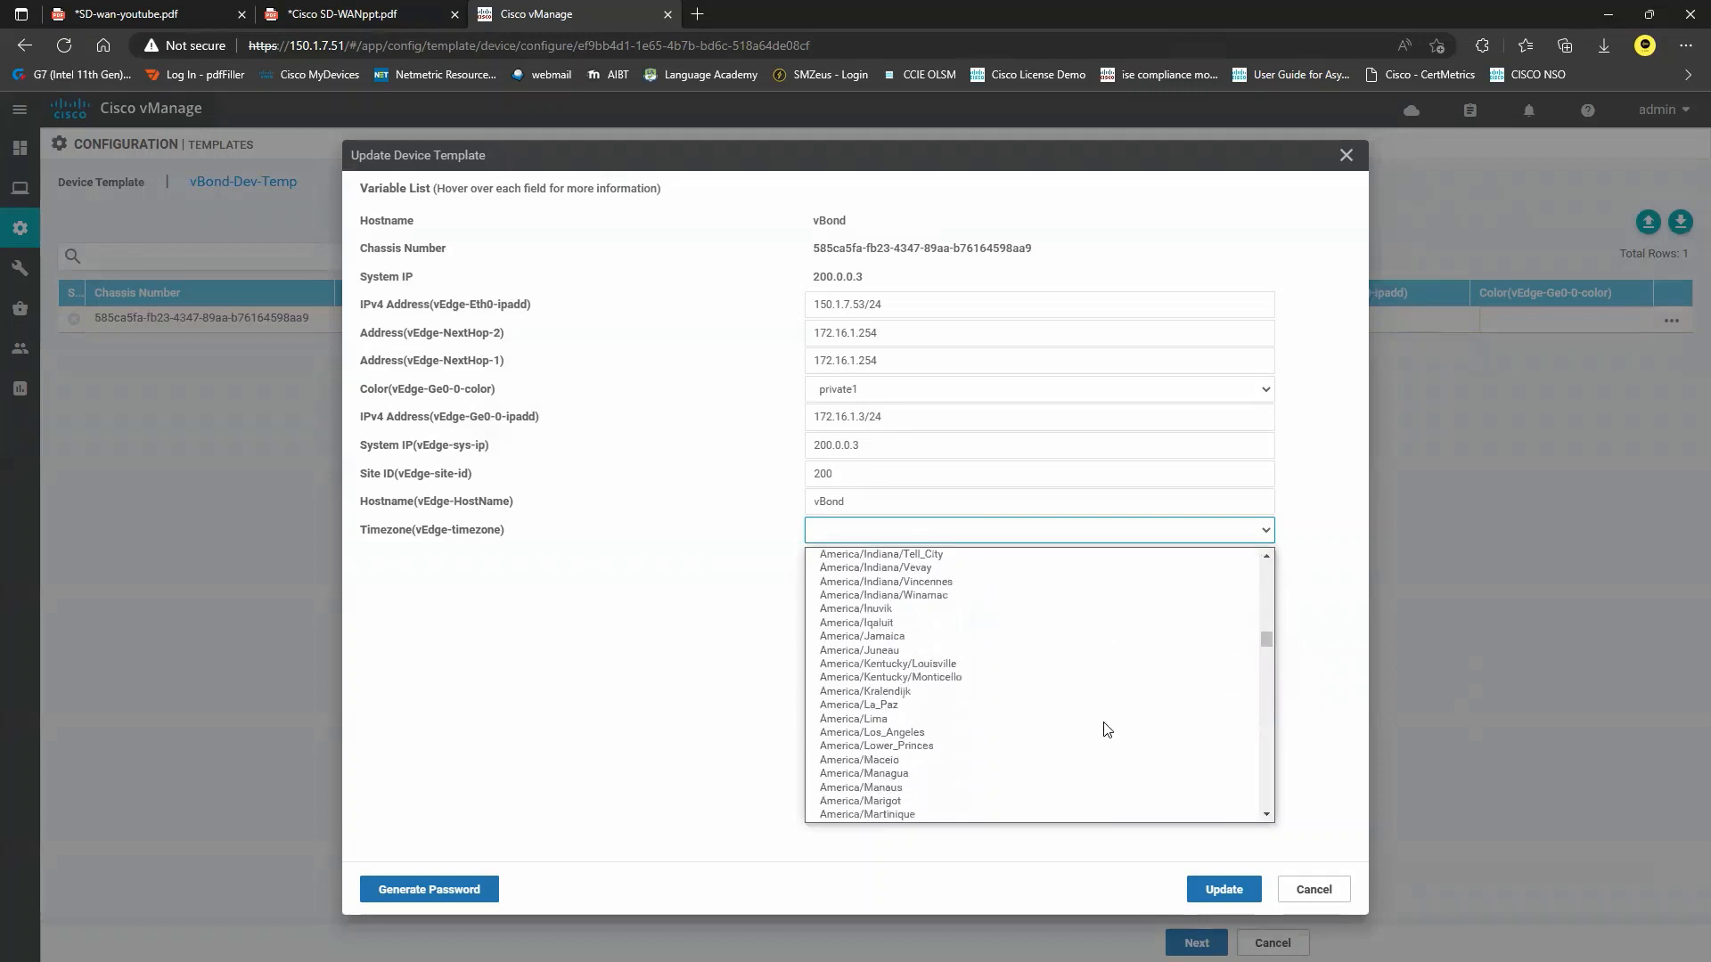
scroll(1106, 729, "down", 10)
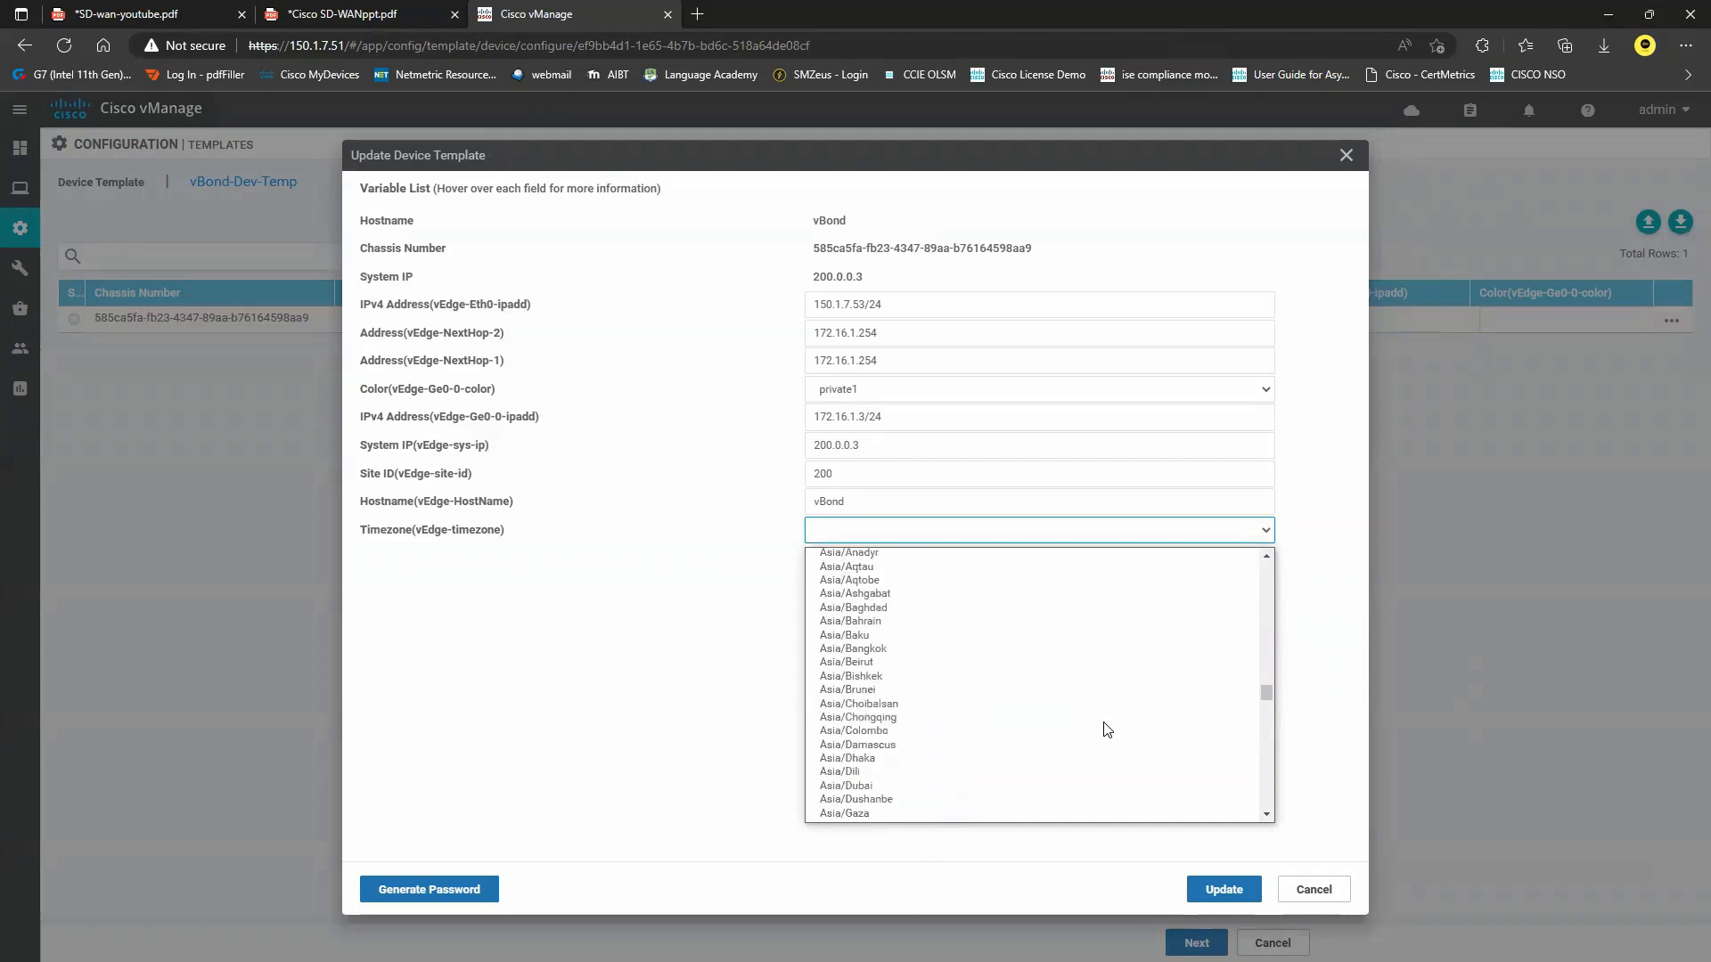
scroll(1106, 729, "down", 10)
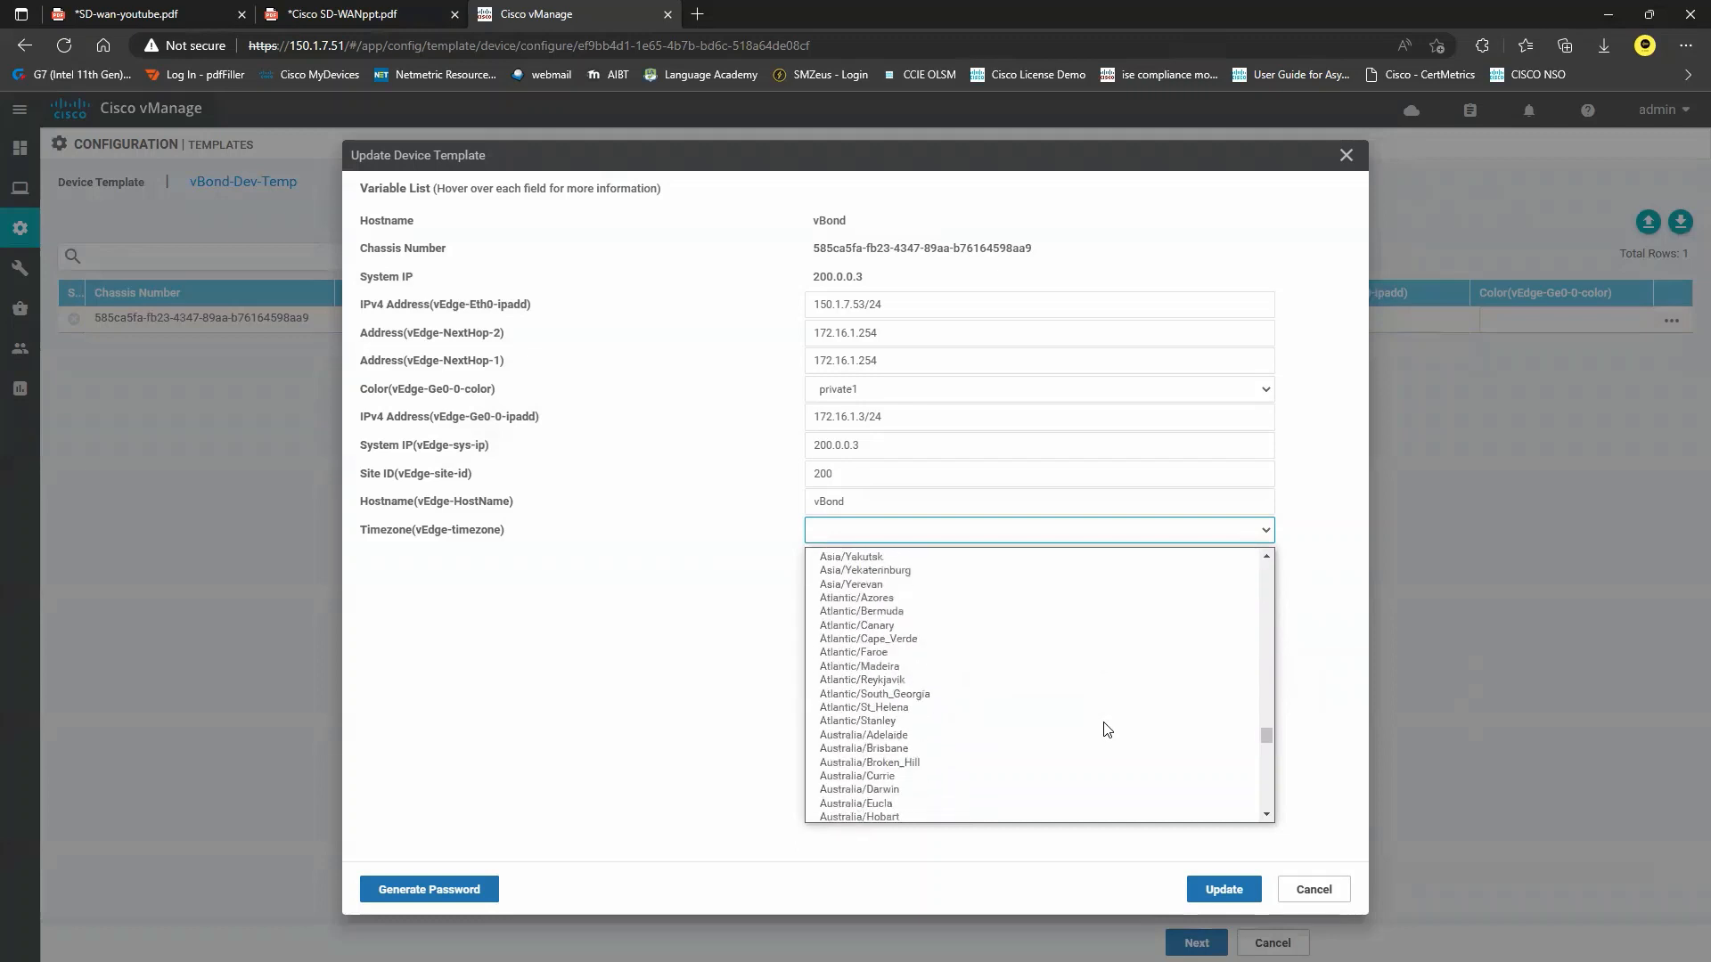
scroll(1106, 729, "down", 3)
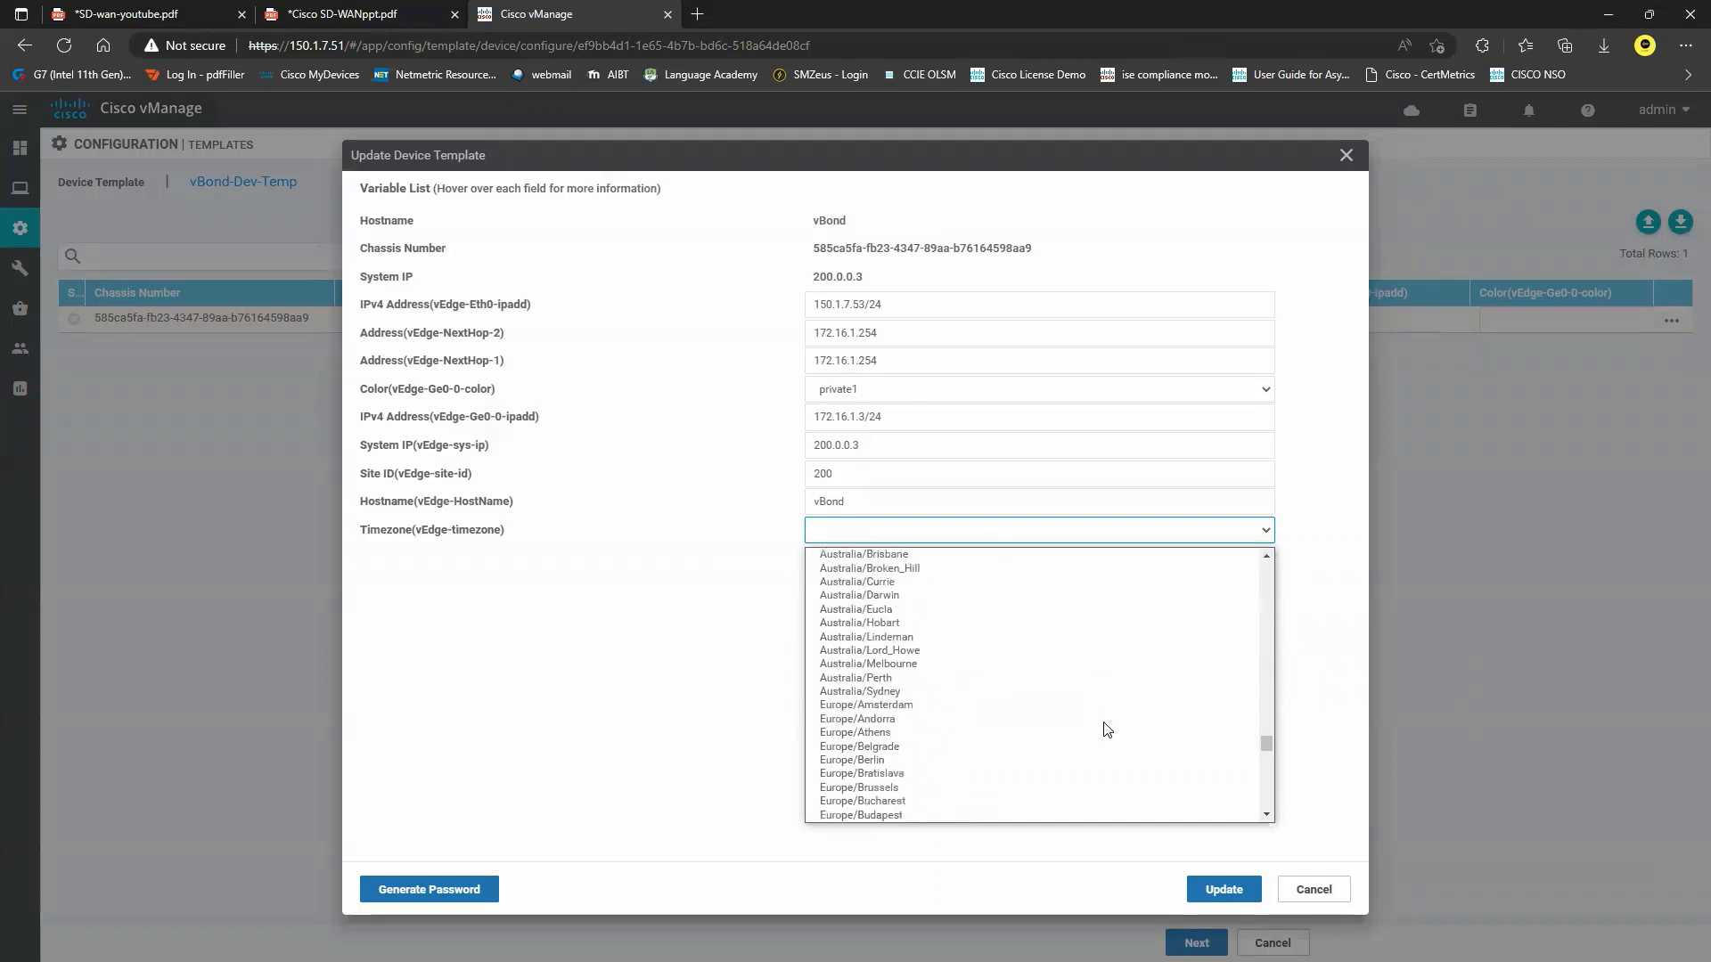
left_click(906, 621)
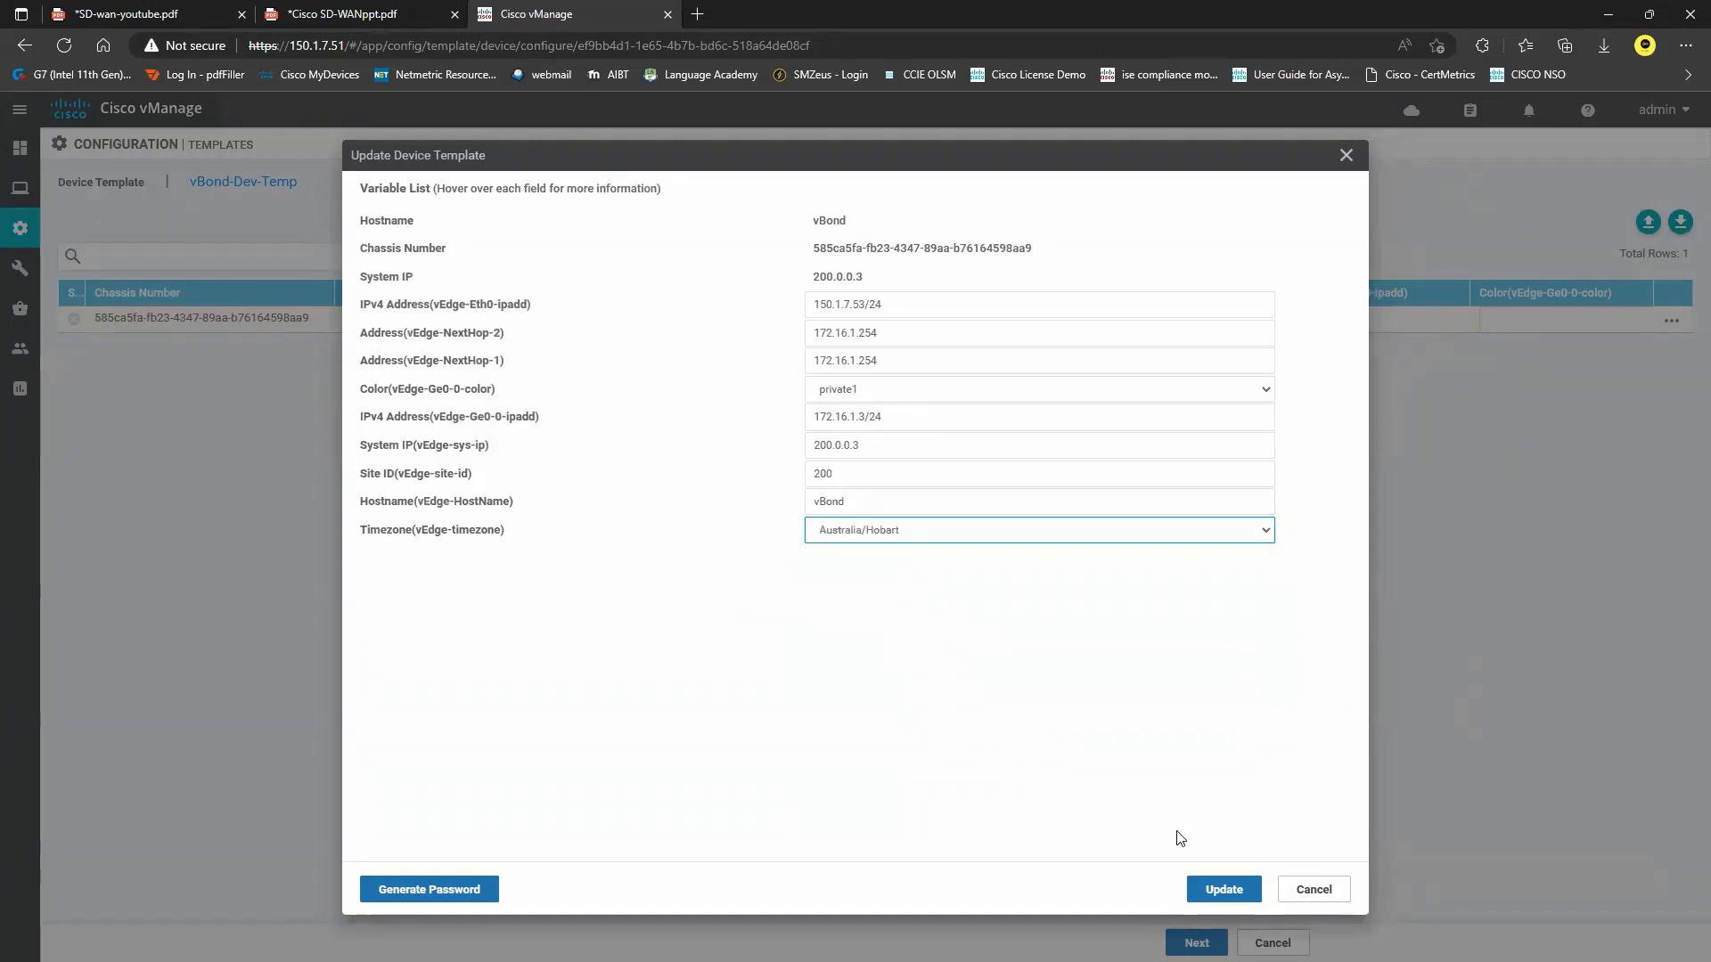
left_click(1223, 890)
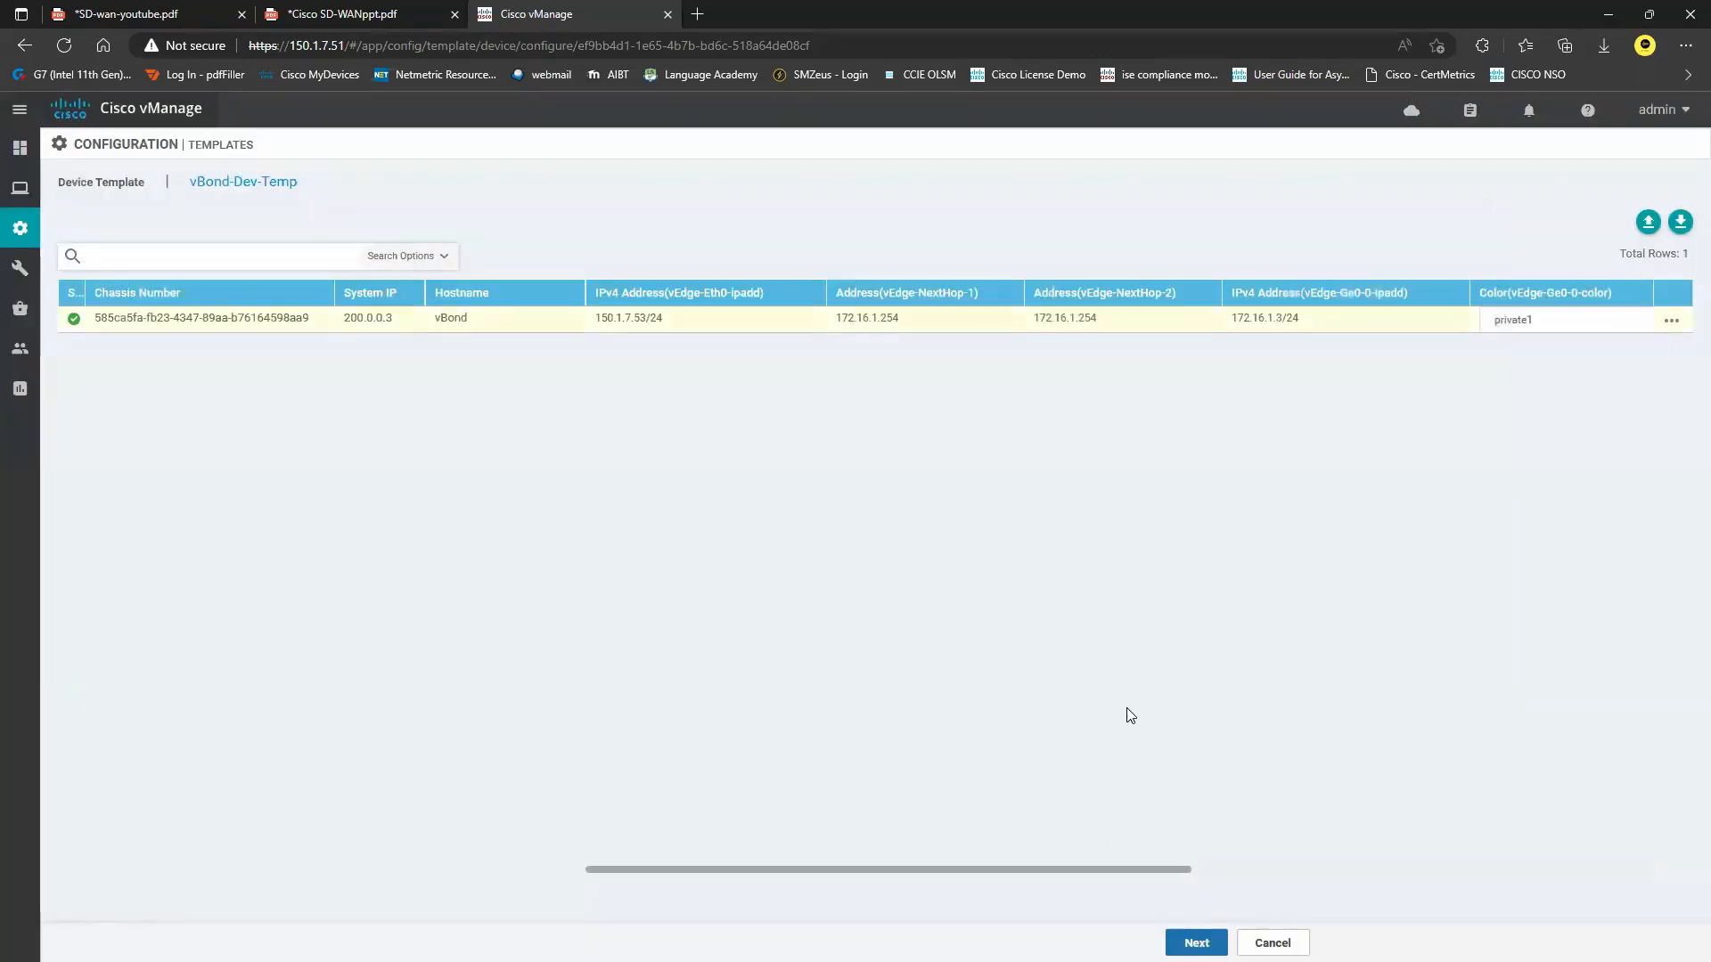
Push the vBond-Dev-Temp configuration to vBond and refresh the task view until it shows Success.
left_click(1197, 943)
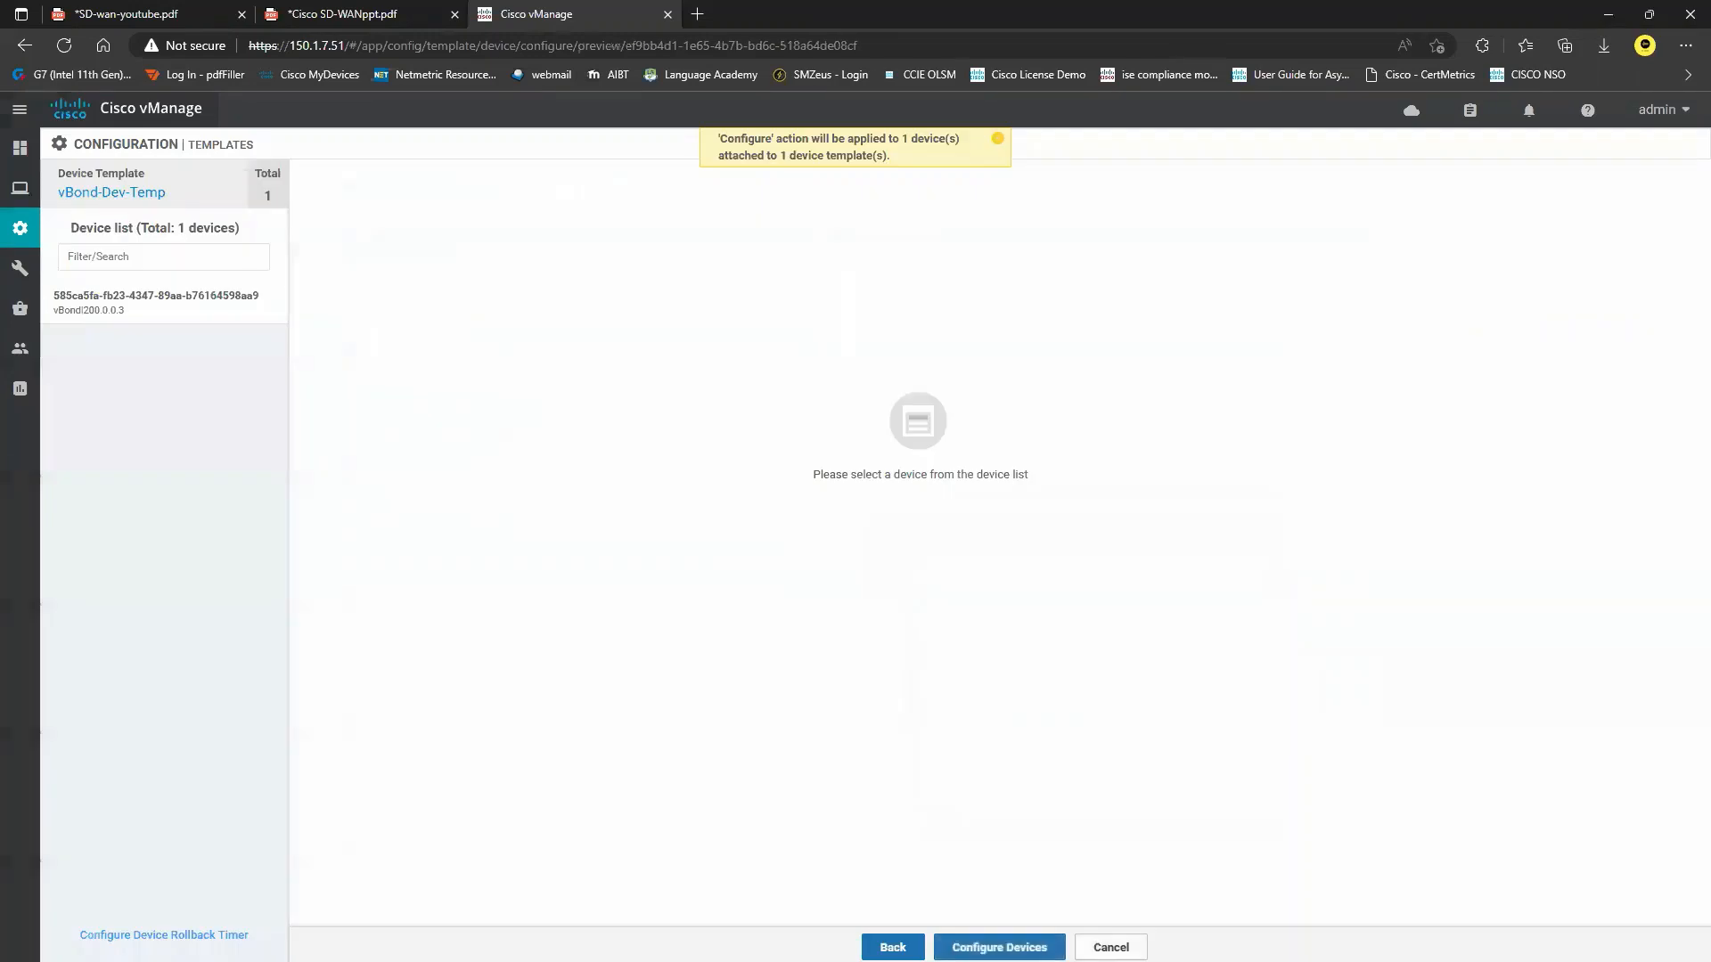
left_click(999, 947)
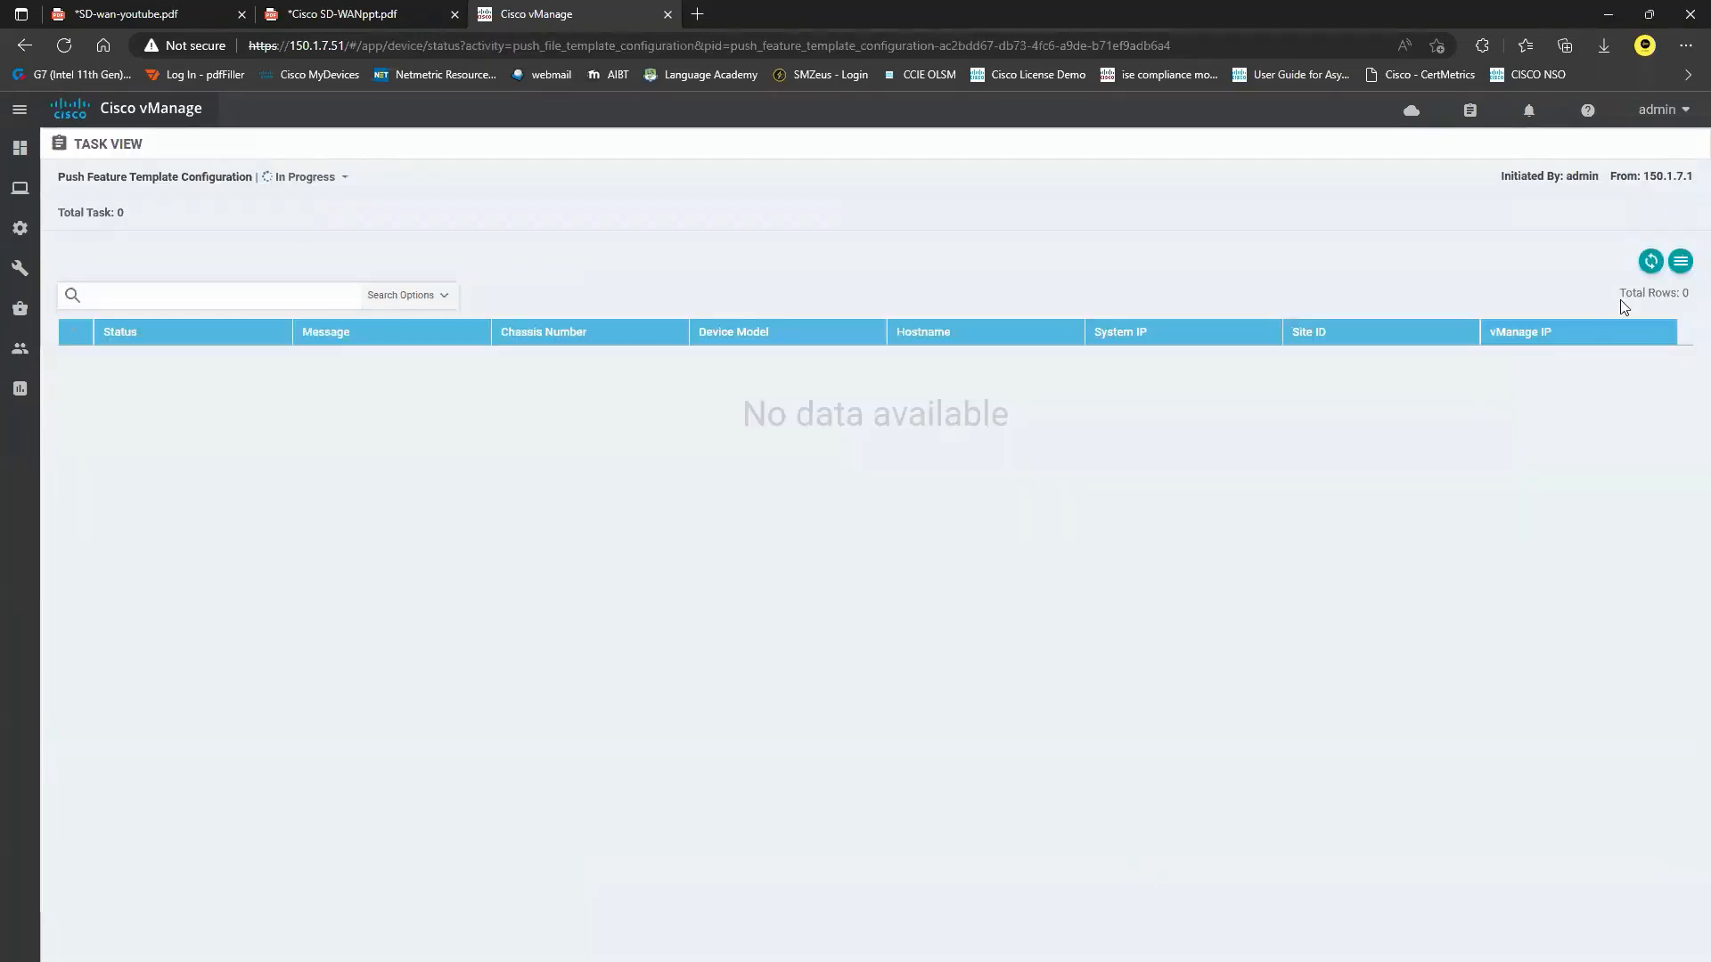
left_click(1651, 261)
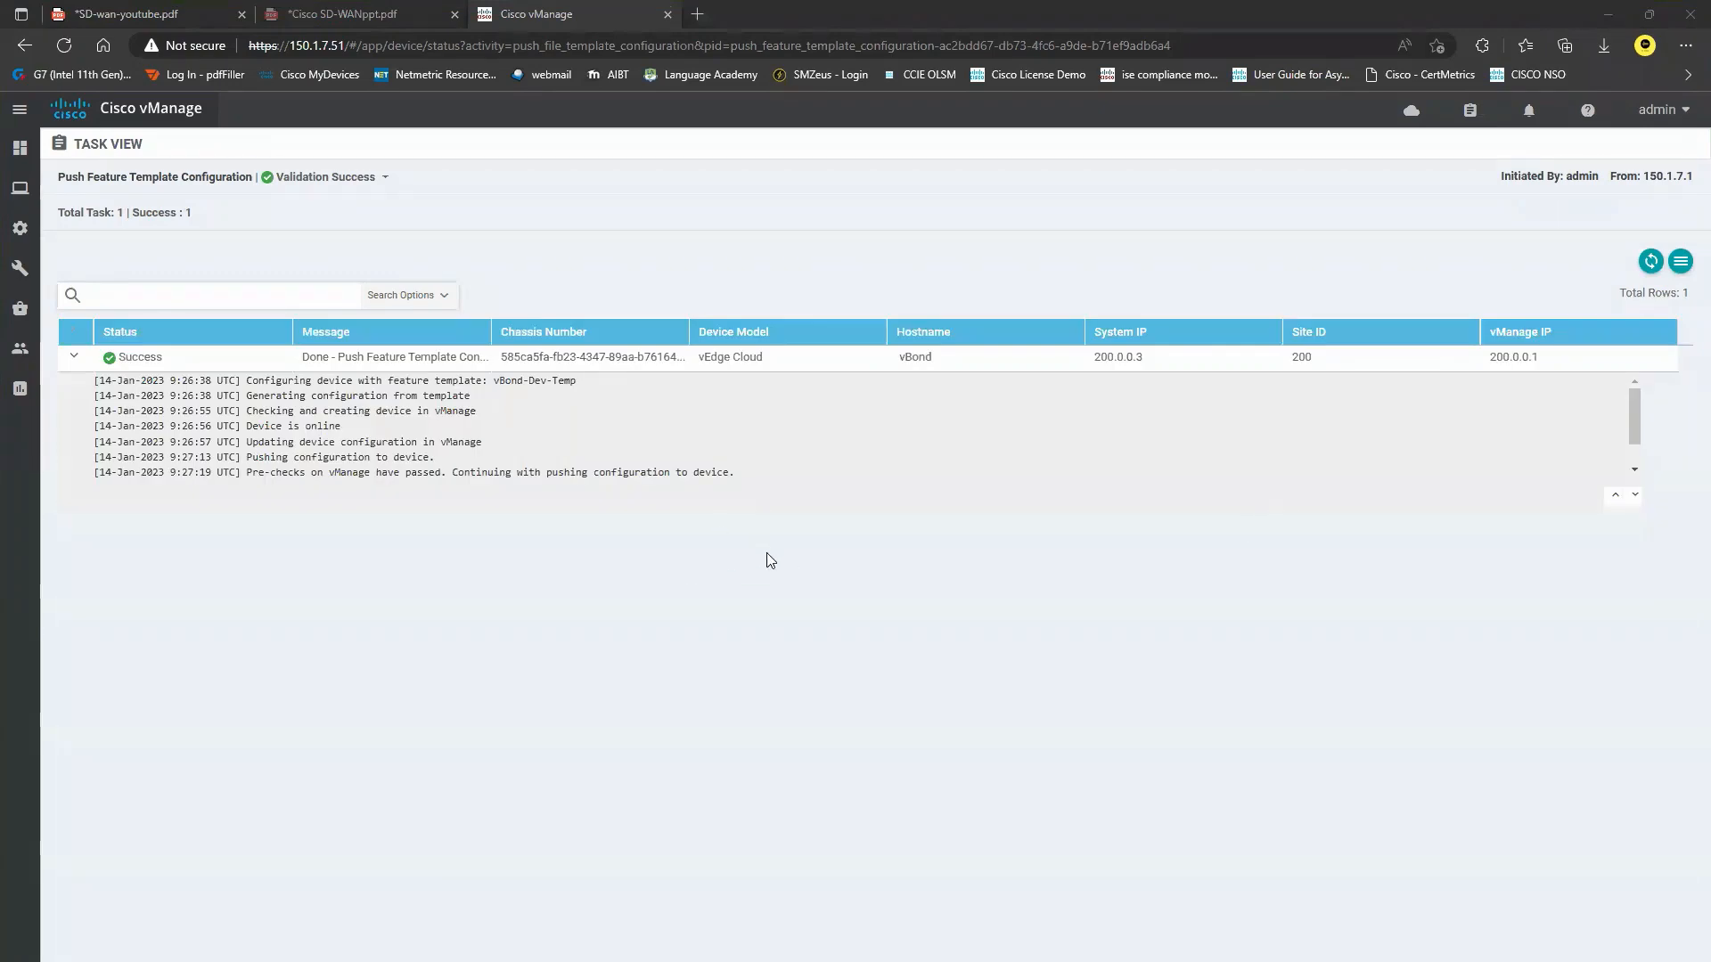
Confirm in Controllers that vBond uses vBond-Dev-Temp and is In Sync, then return to the SD-WAN diagram PDF.
mouse_move(20, 228)
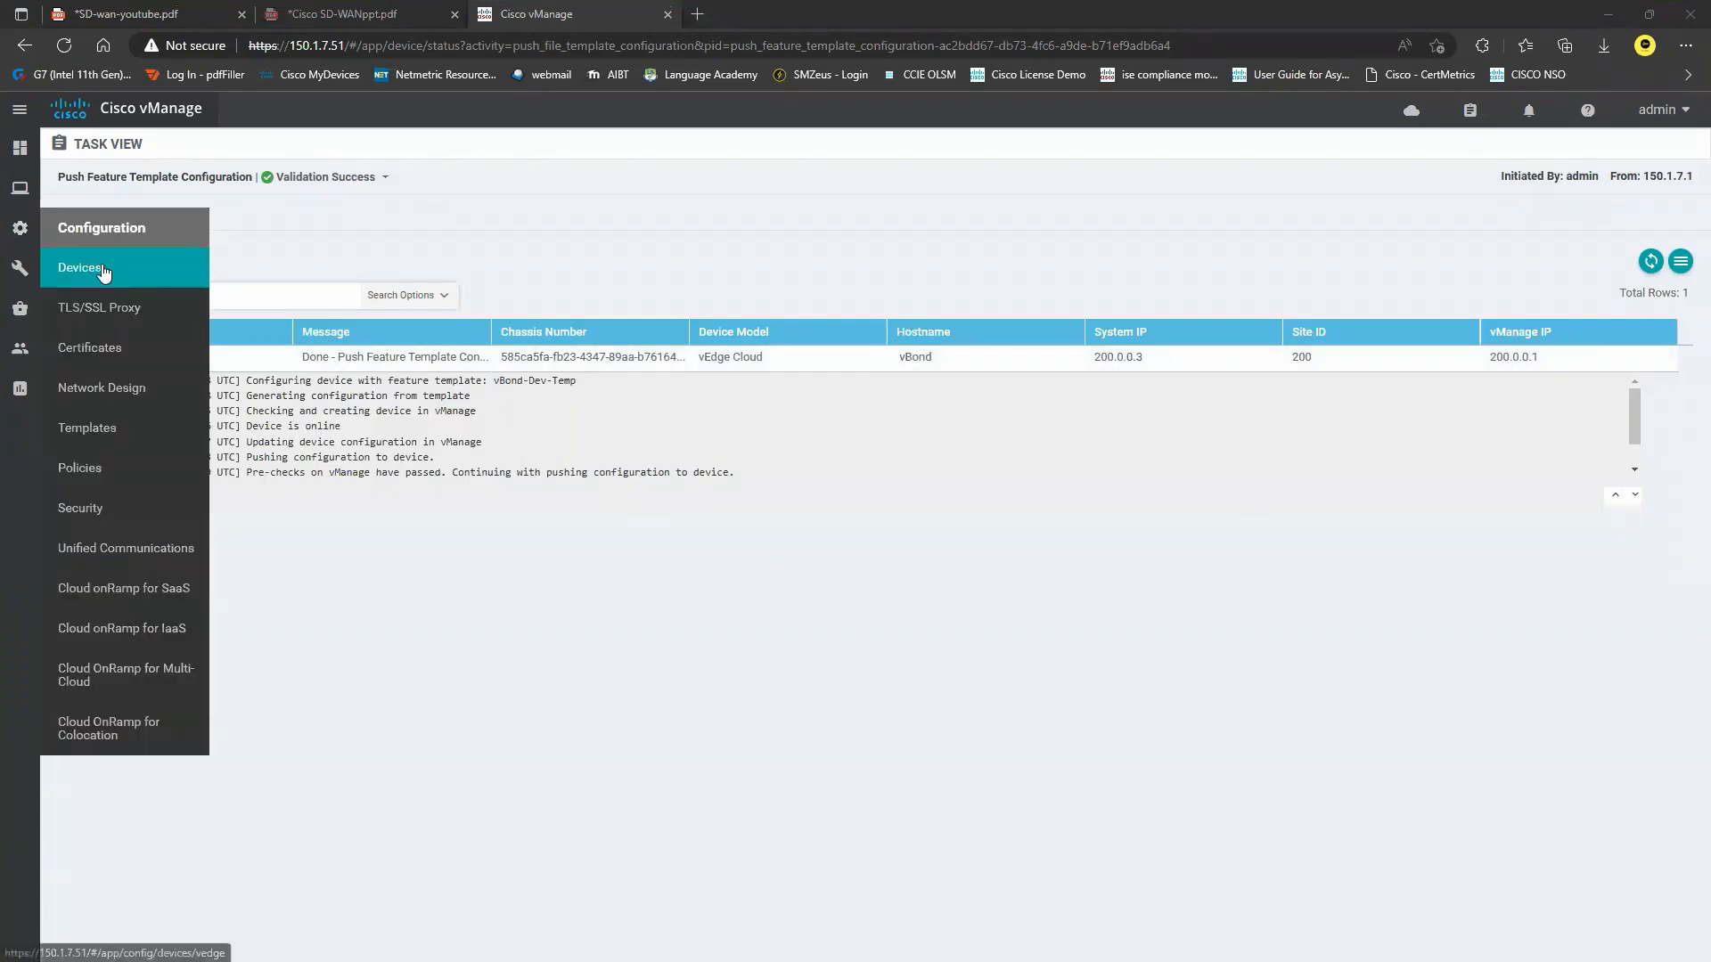
left_click(104, 270)
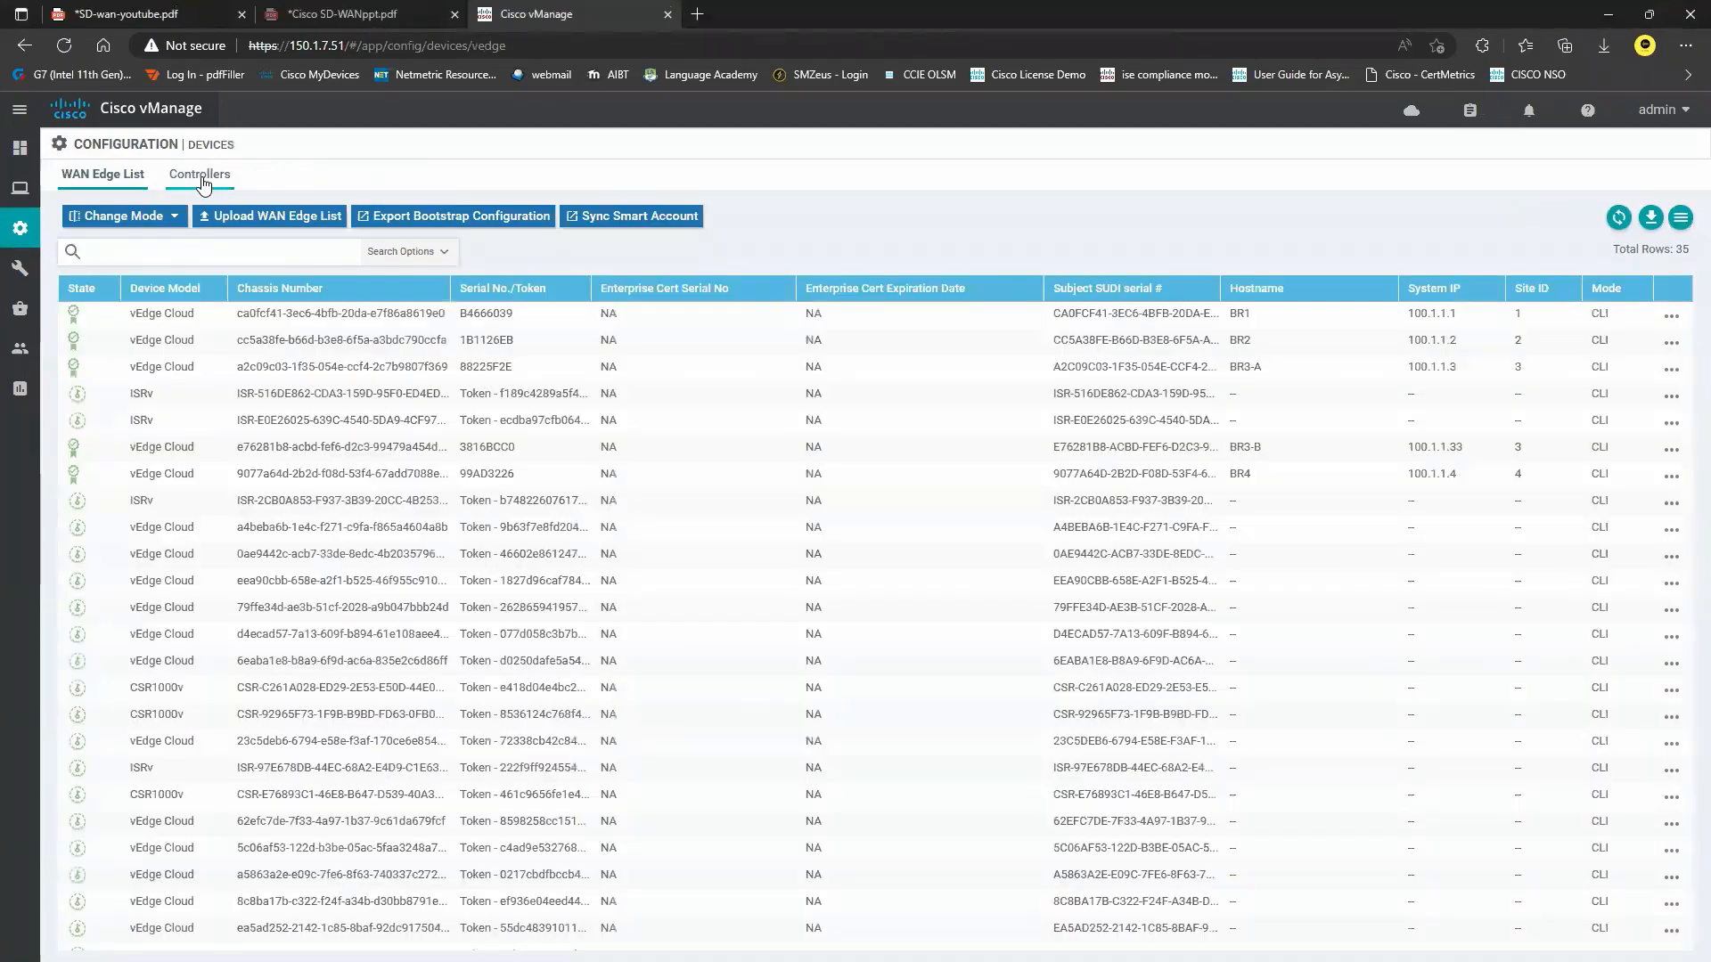
left_click(201, 176)
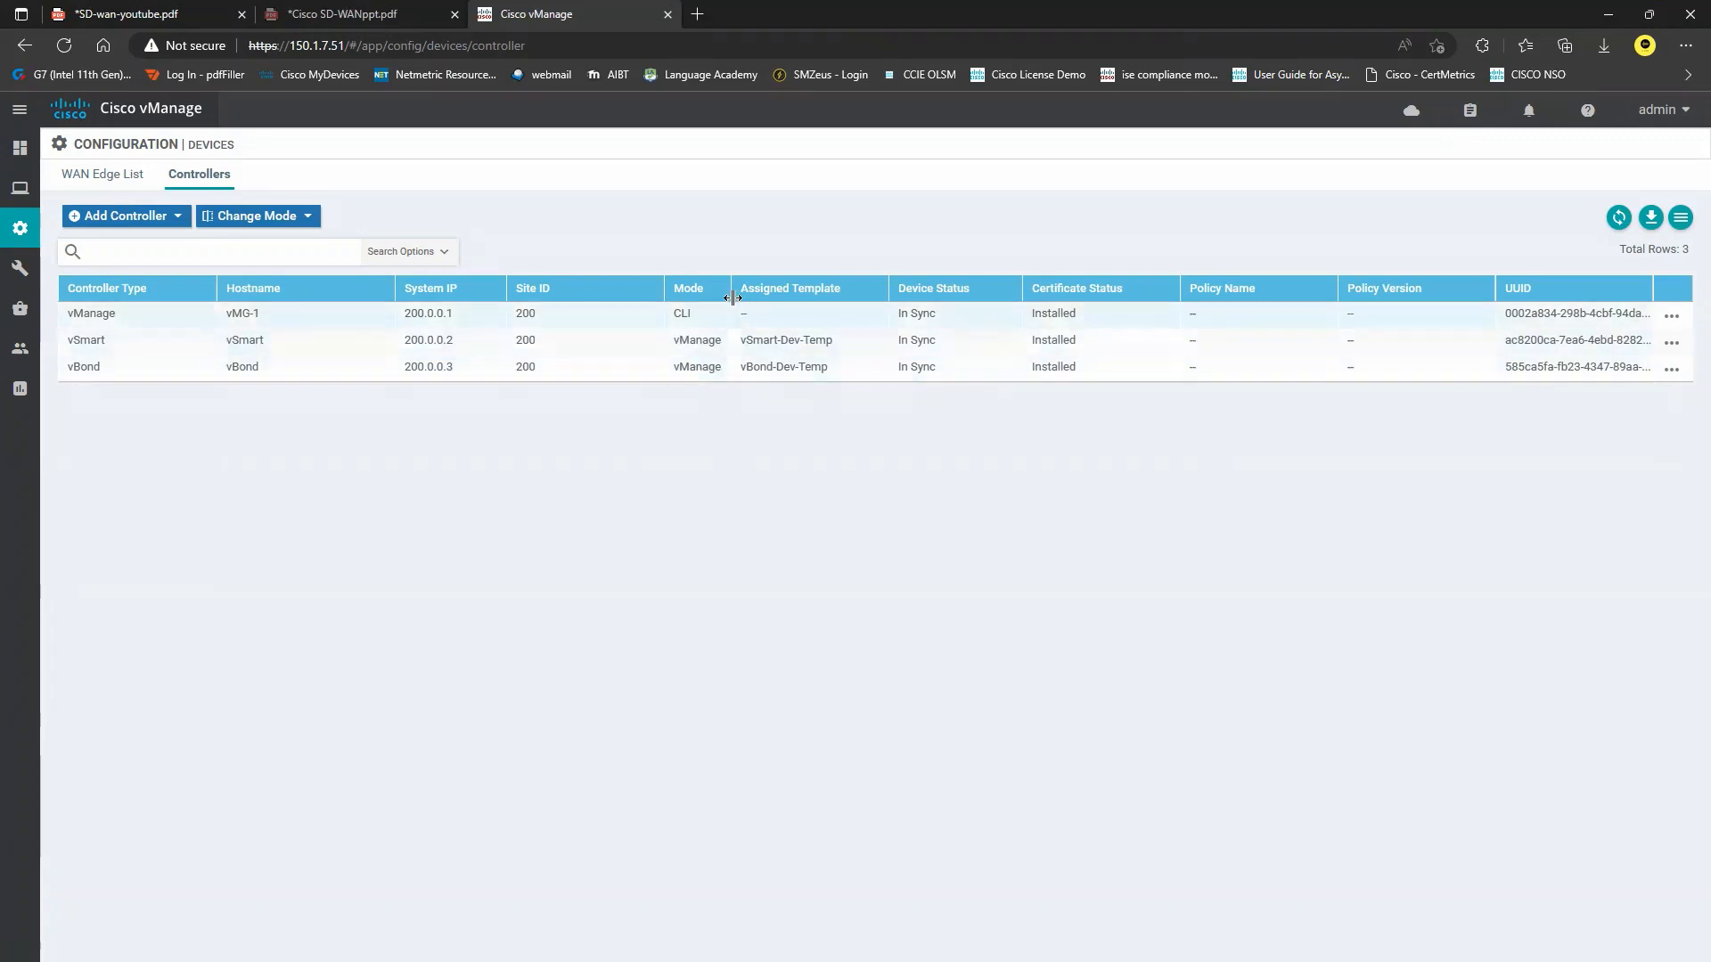
left_click_drag(732, 298, 762, 298)
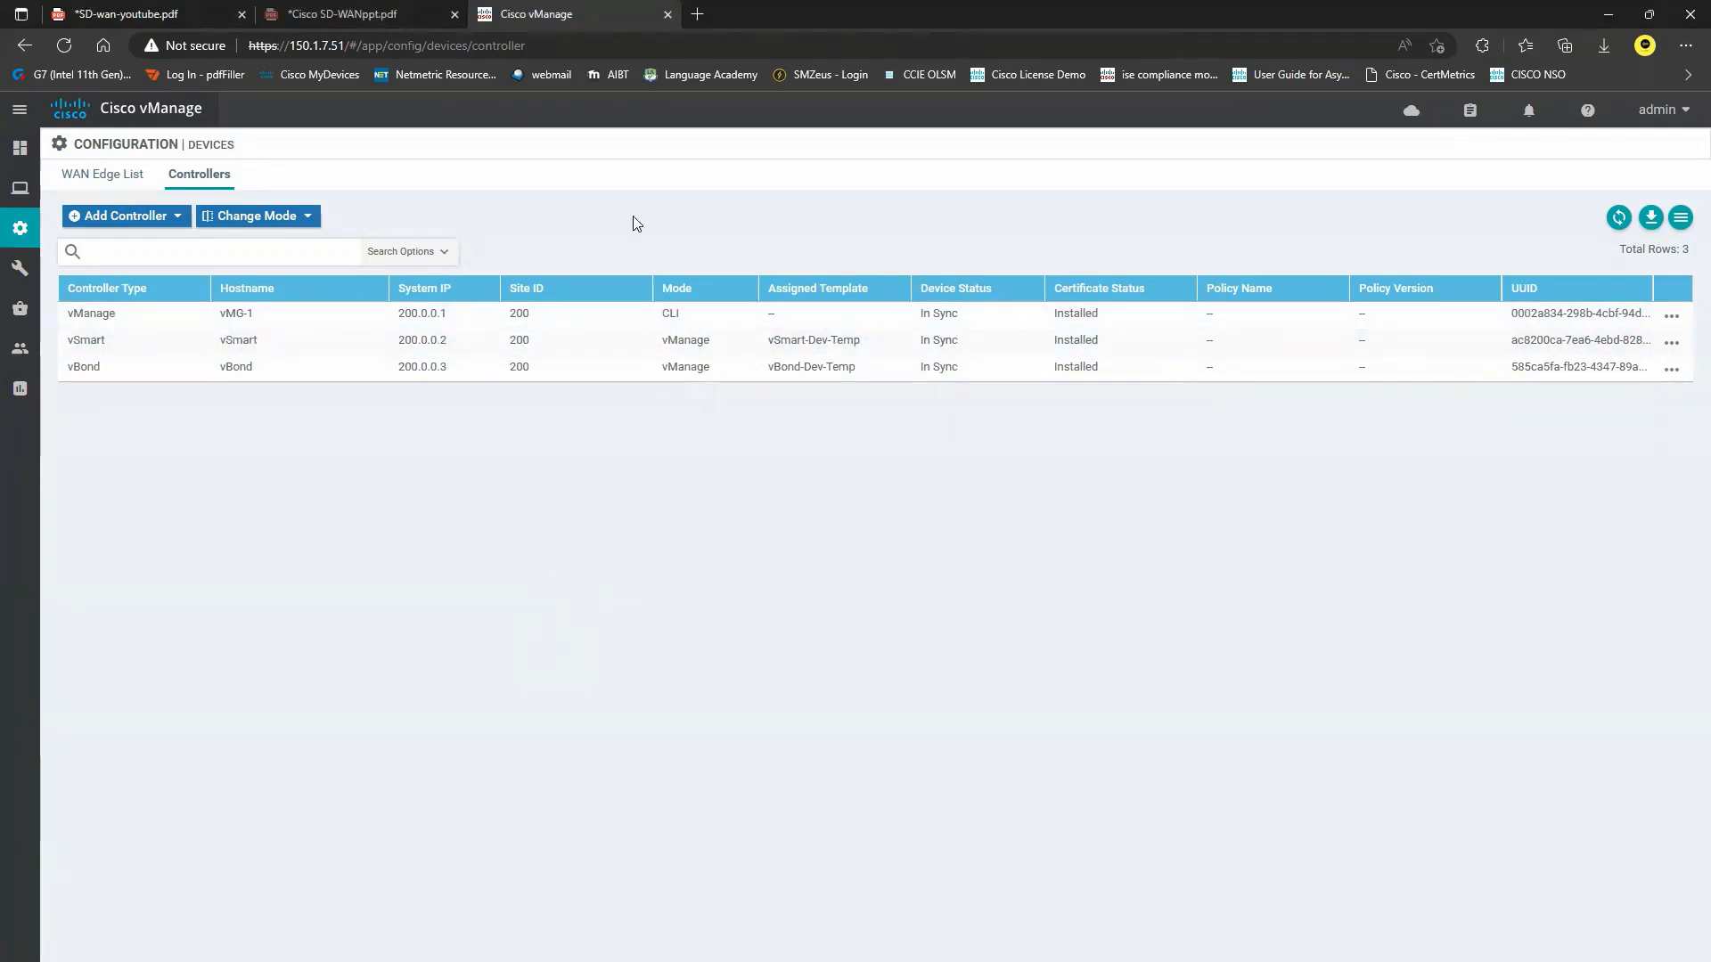
left_click(172, 8)
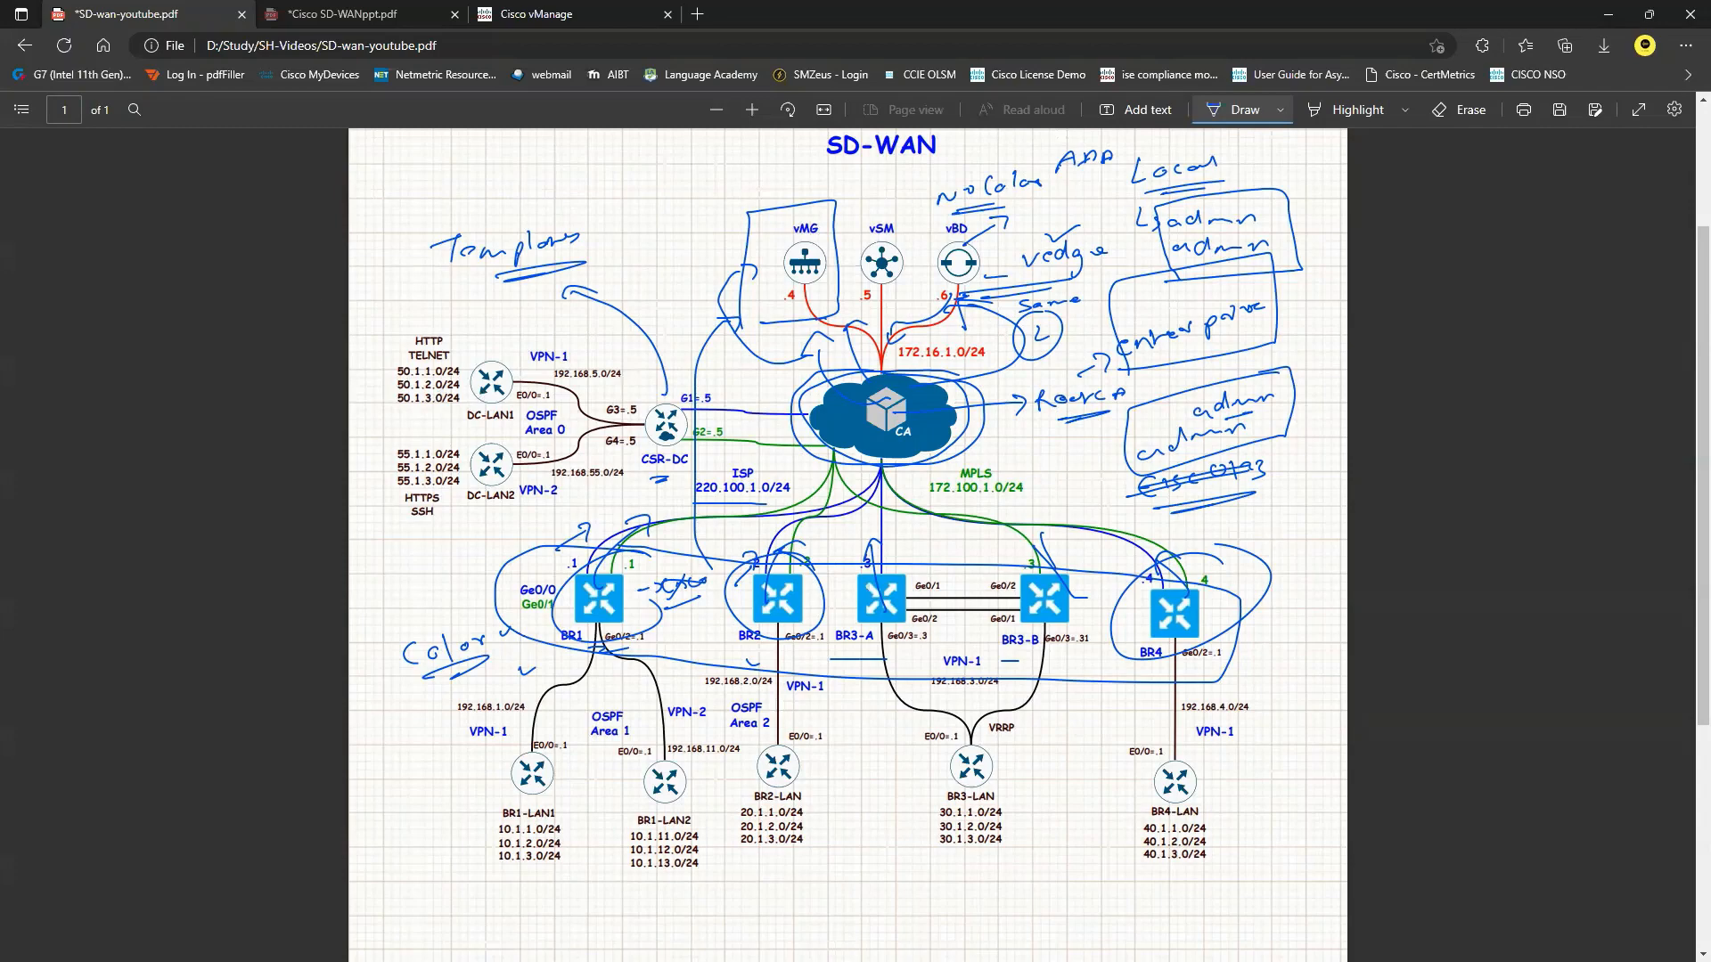
key("alt+Tab")
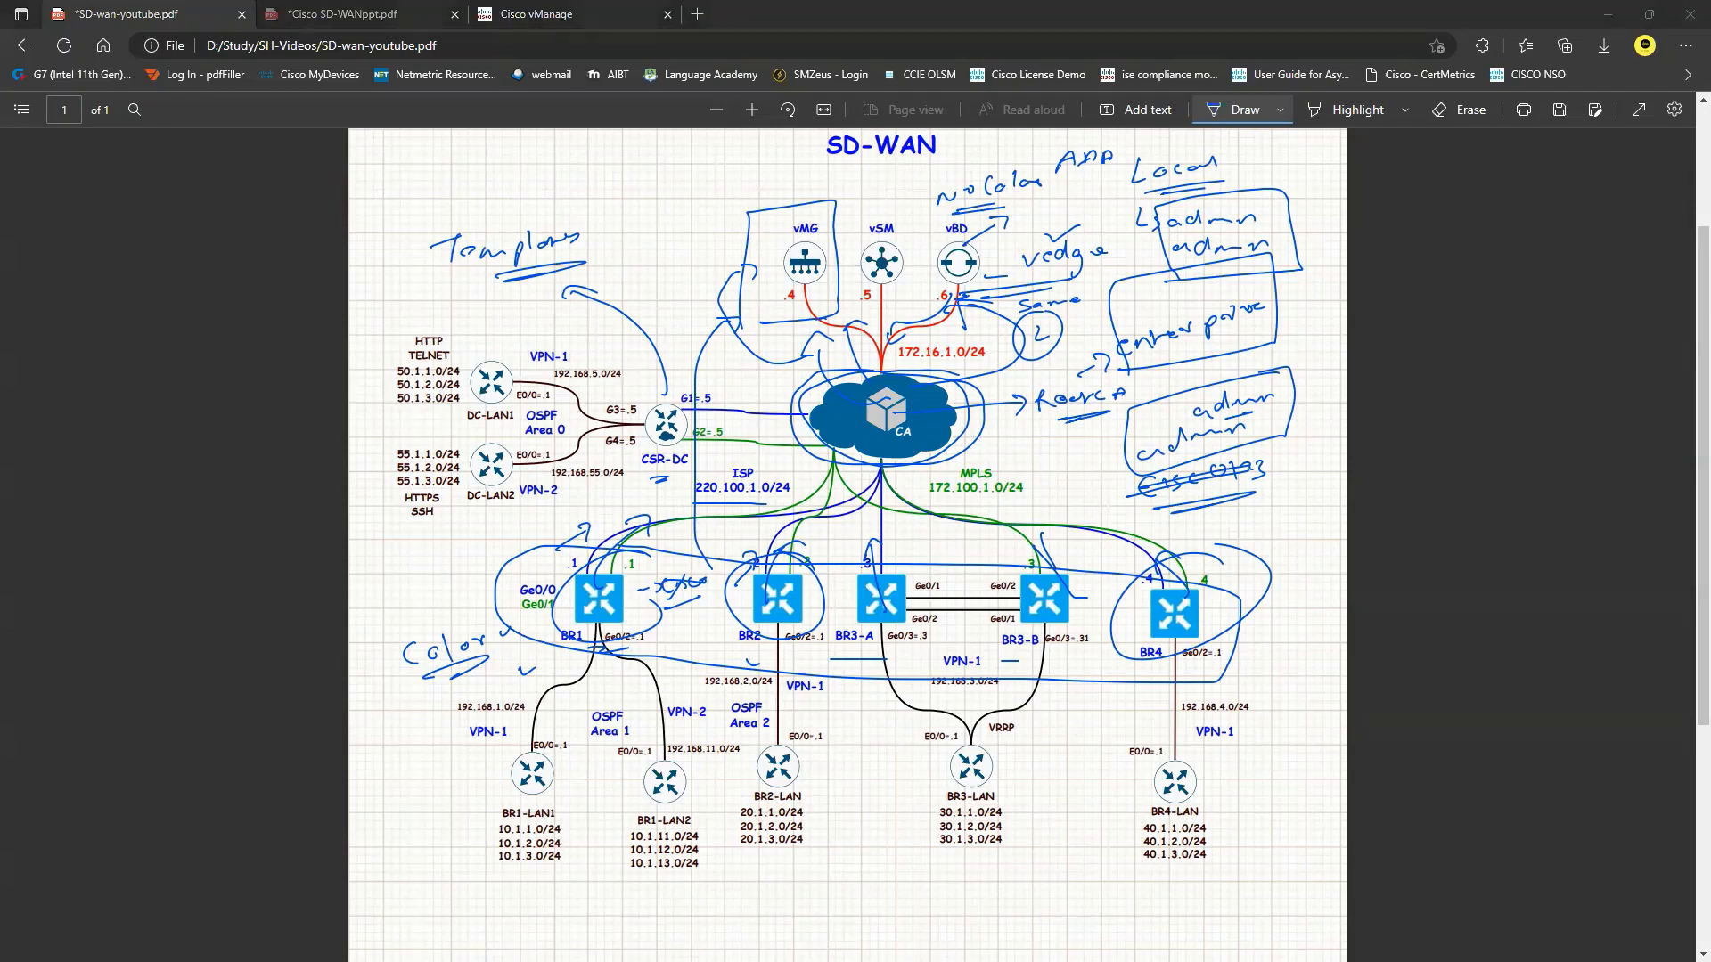